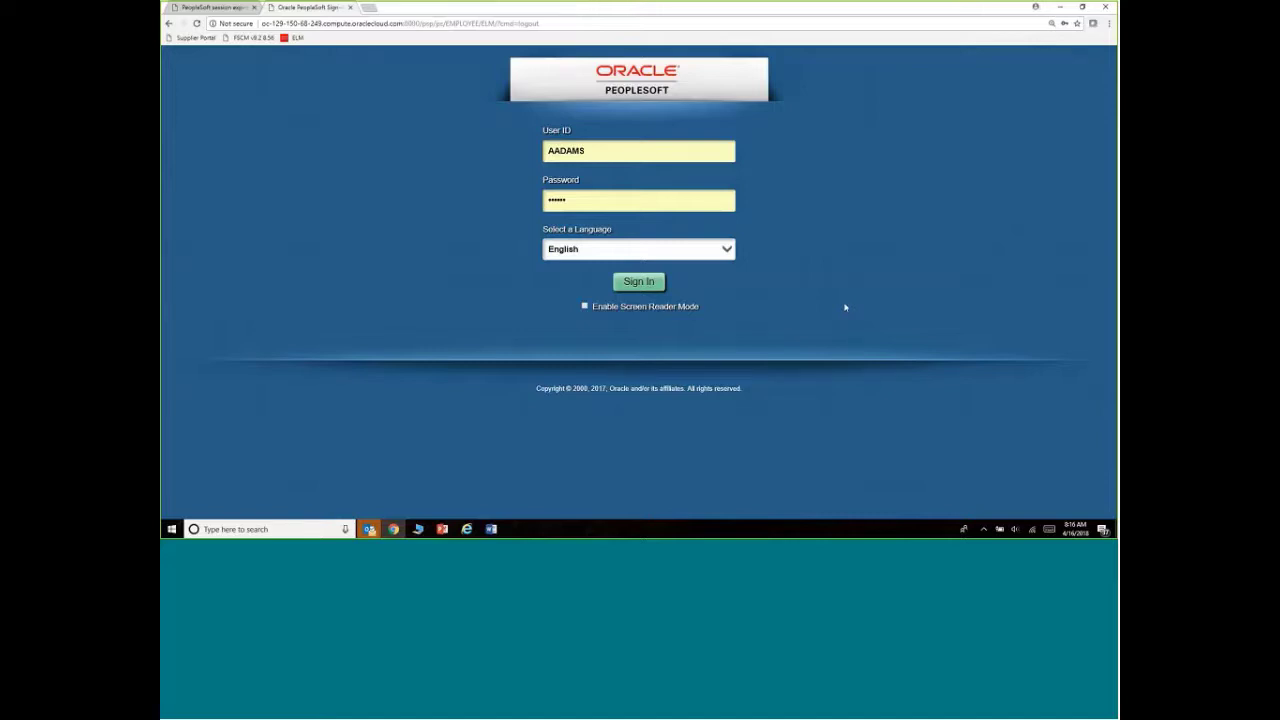
Sign in, then switch from the fluid homepage to Classic Home through the NavBar
click(625, 284)
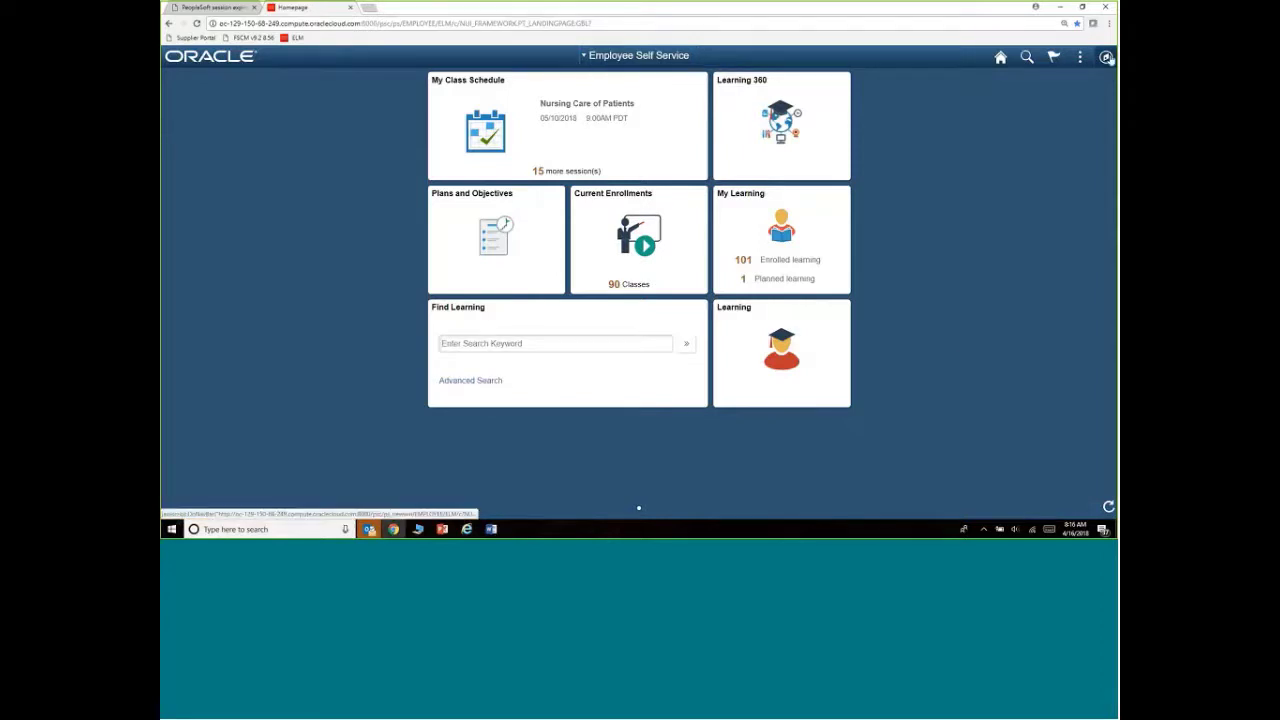
click(1105, 57)
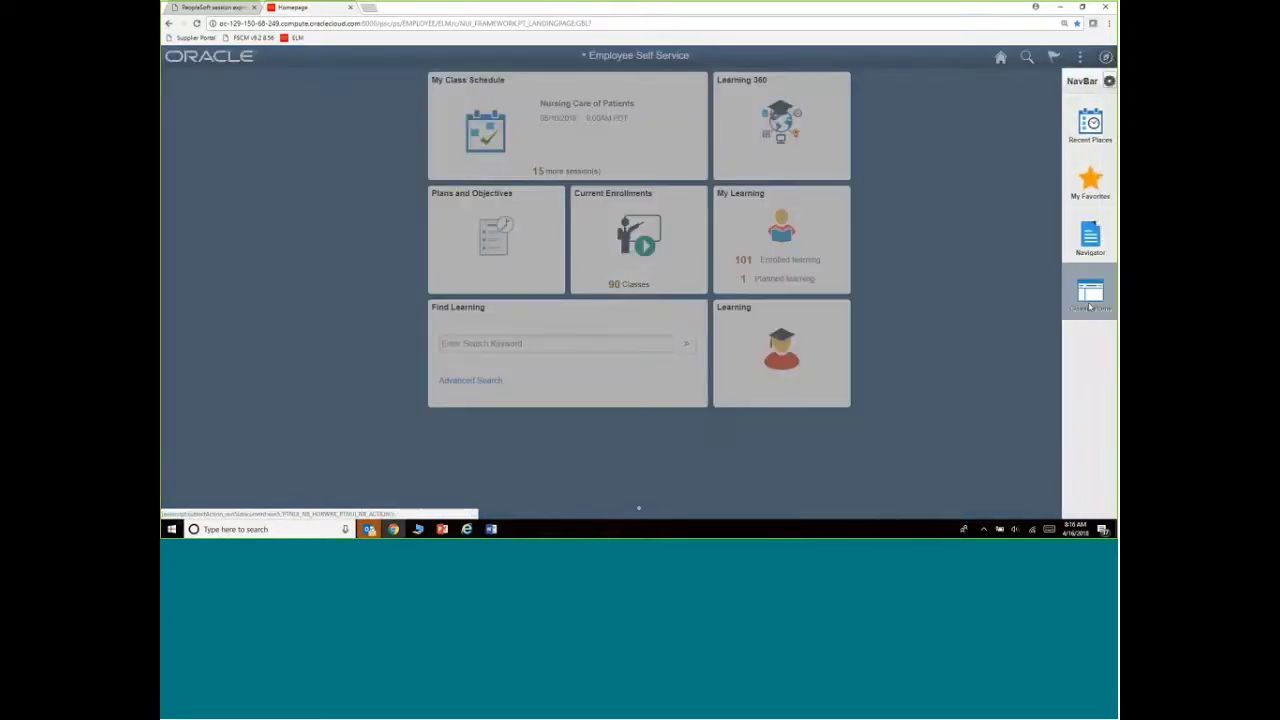
click(1090, 300)
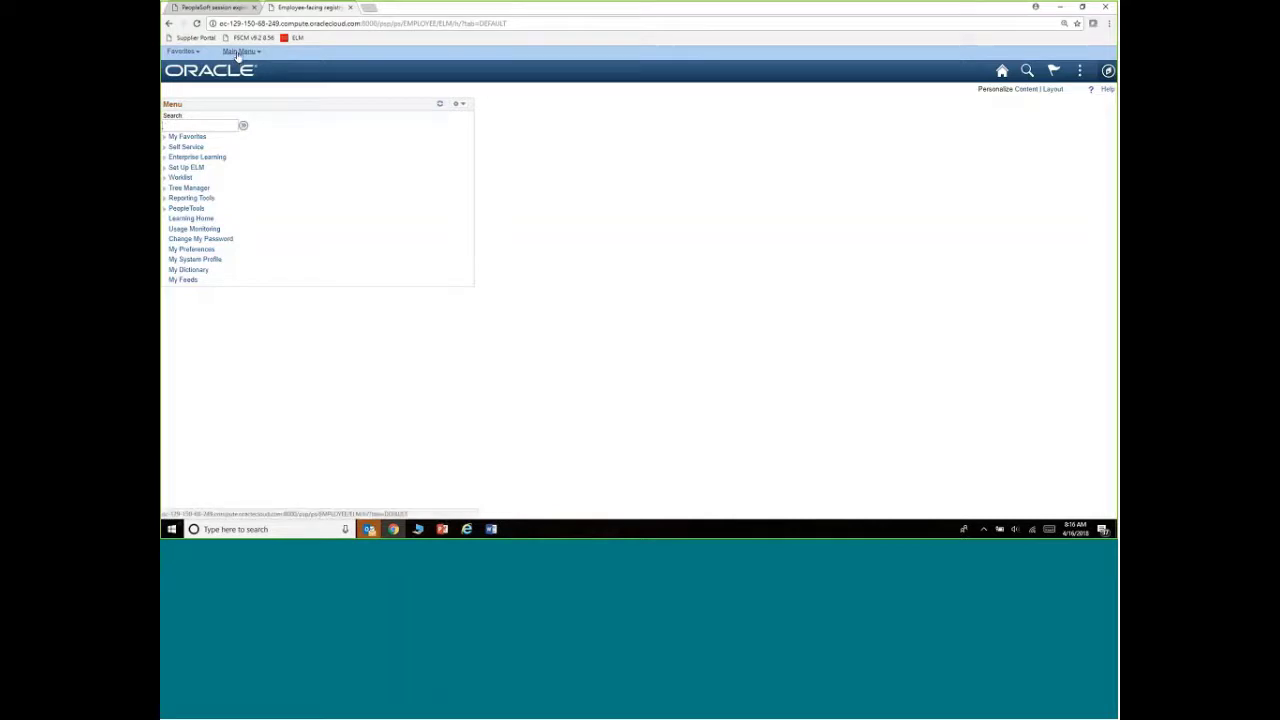
click(237, 52)
Sign out of PeopleSoft from the three-dot Actions menu
click(1079, 71)
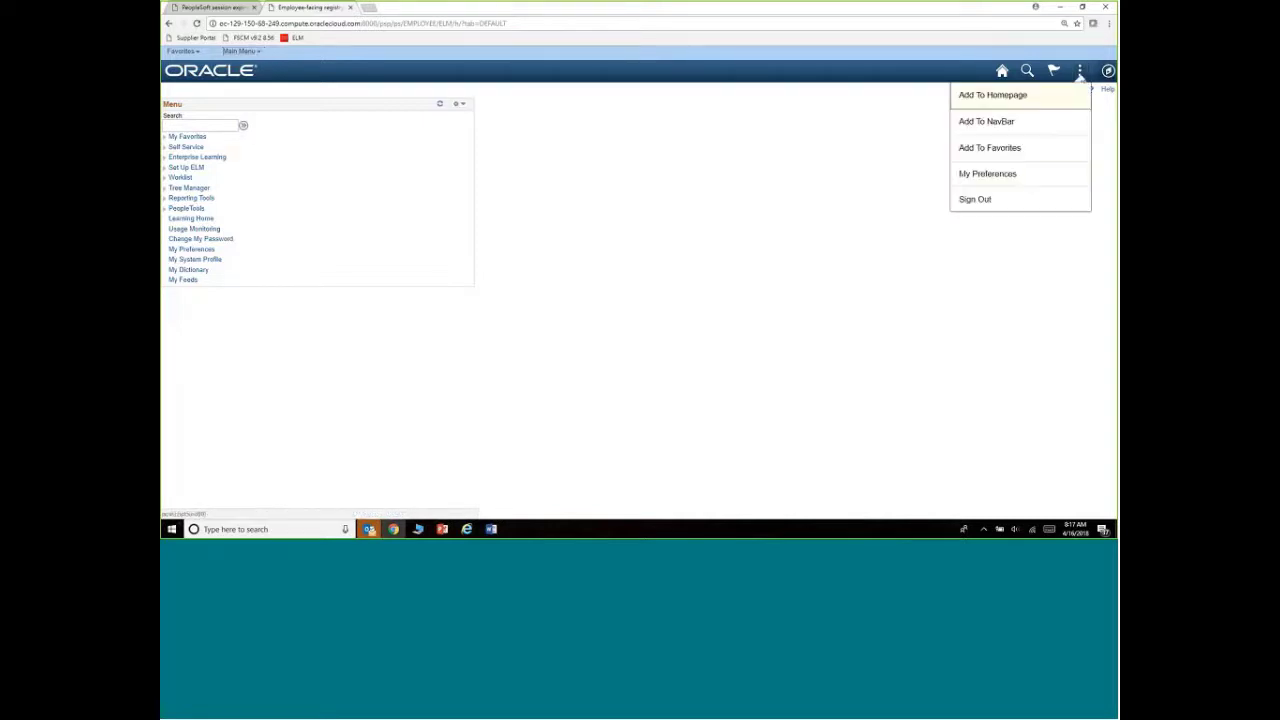
click(991, 199)
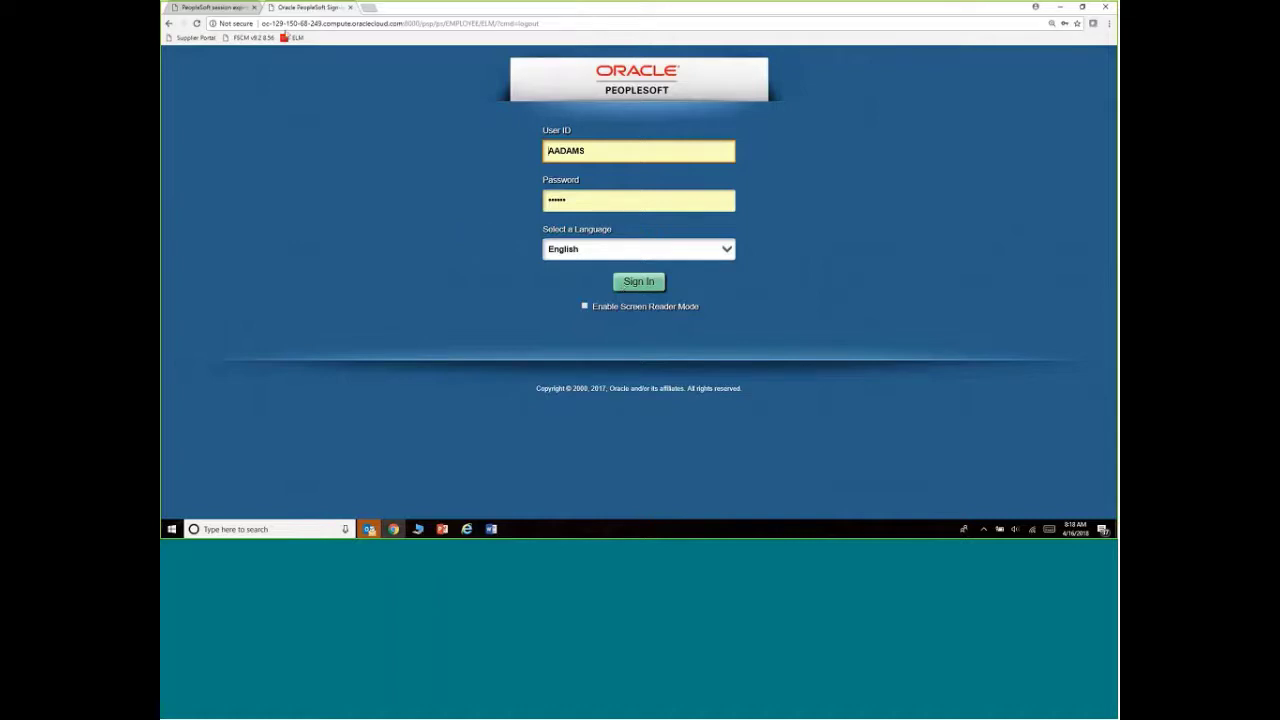
Load the ELM bookmark's sign-in page and sign back in
click(292, 37)
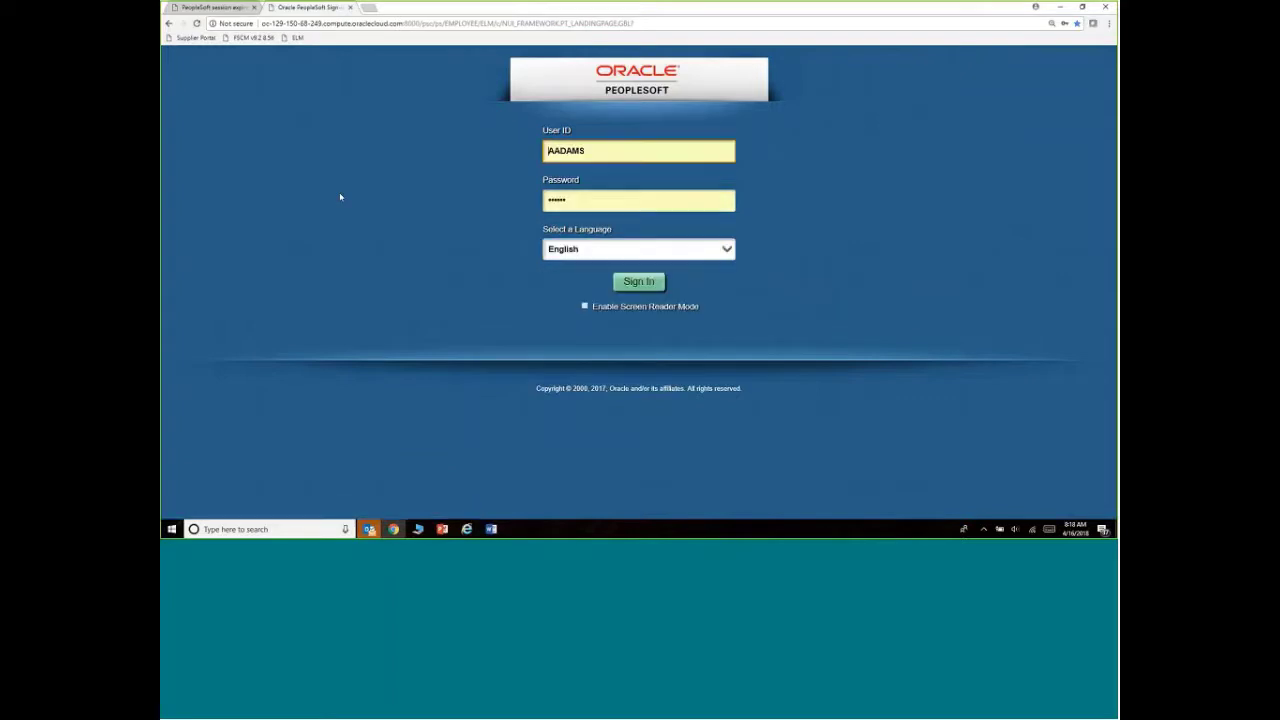
click(647, 283)
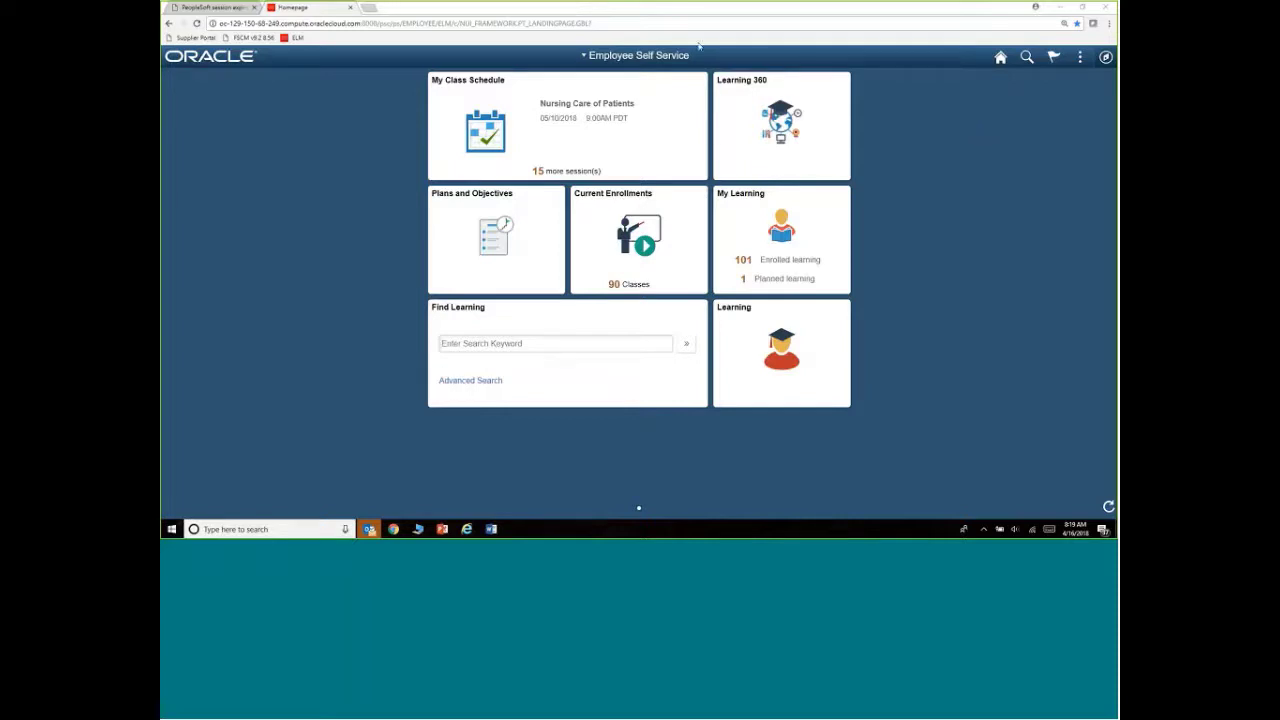
Check the homepage list and NavBar, then sign out from the Actions menu
click(645, 57)
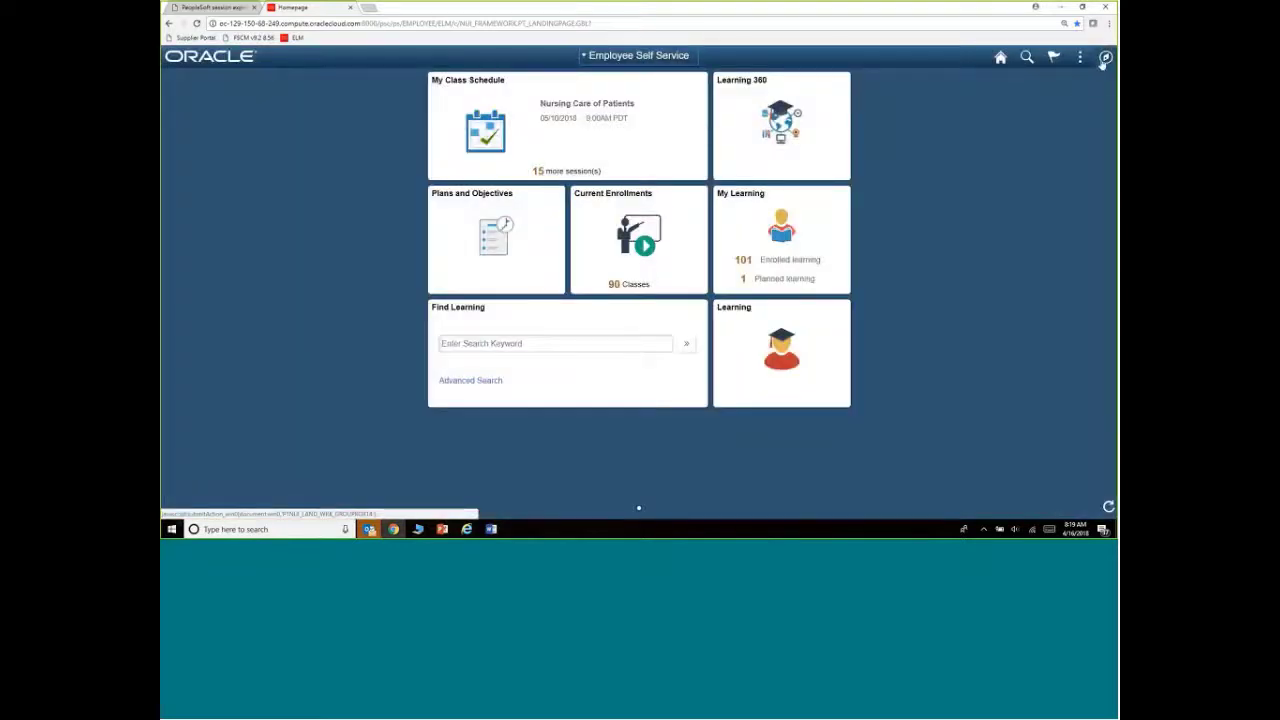
click(1105, 58)
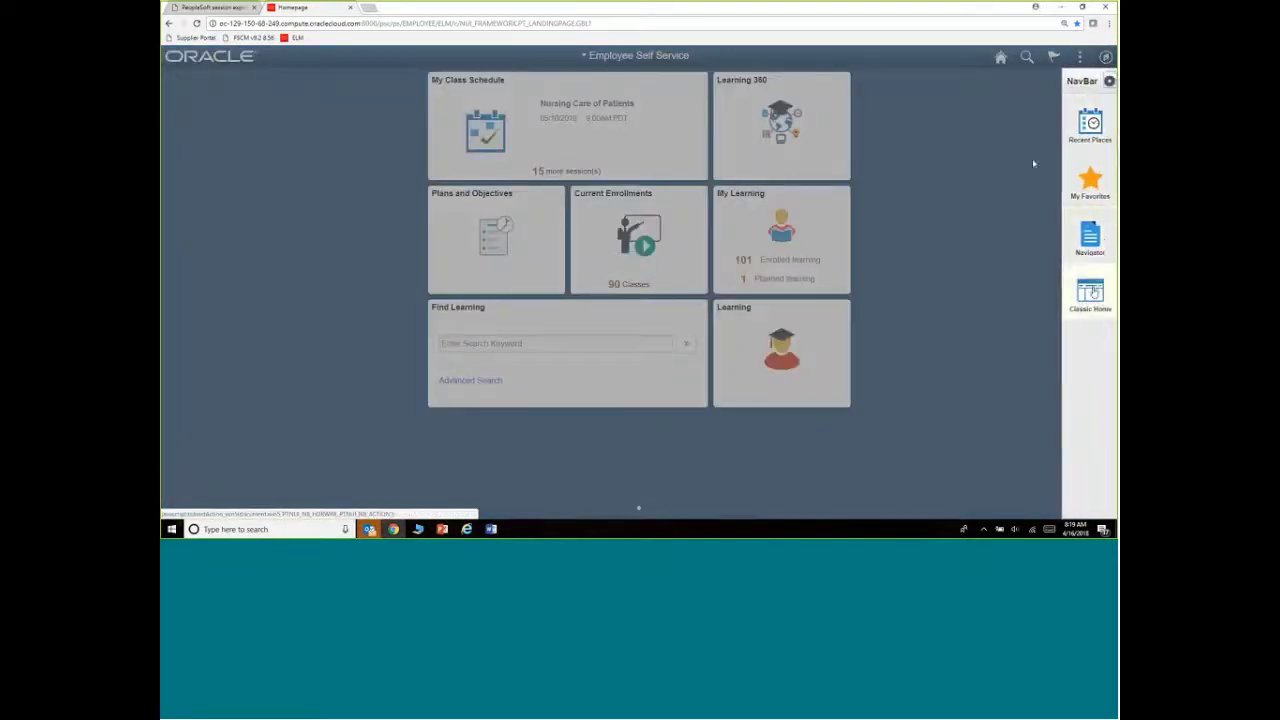
click(1032, 158)
click(1079, 57)
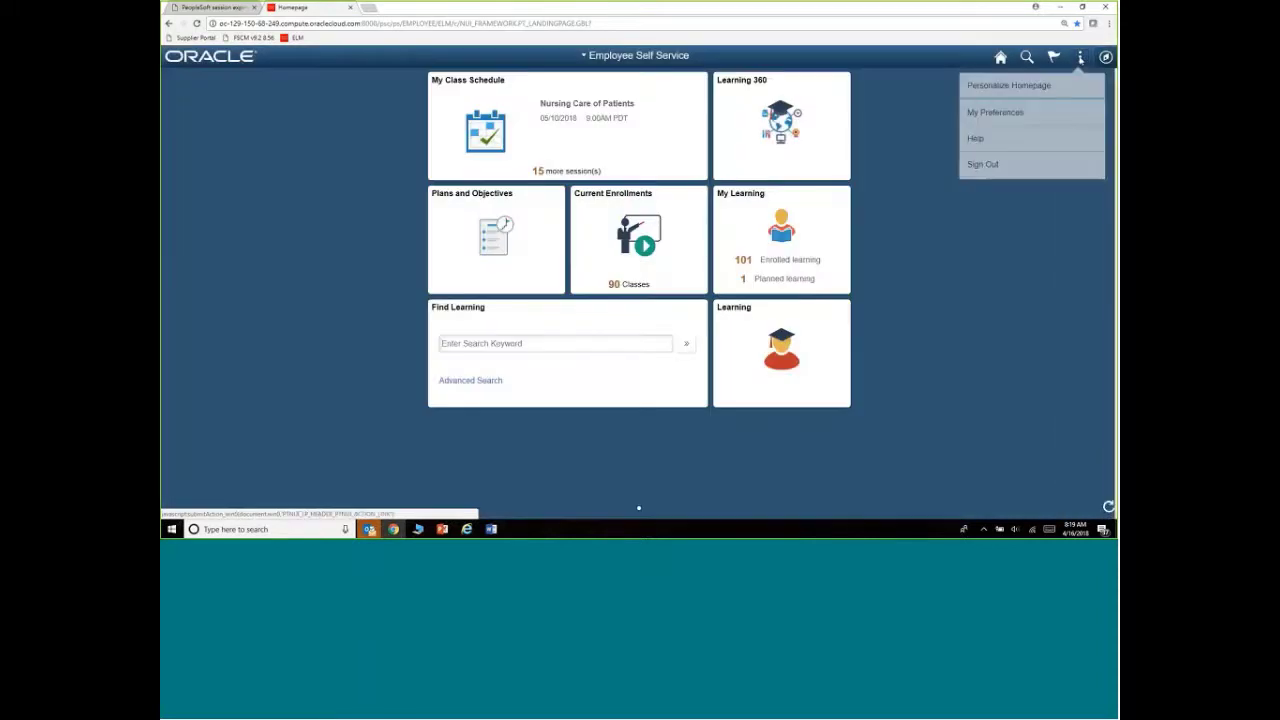
click(984, 163)
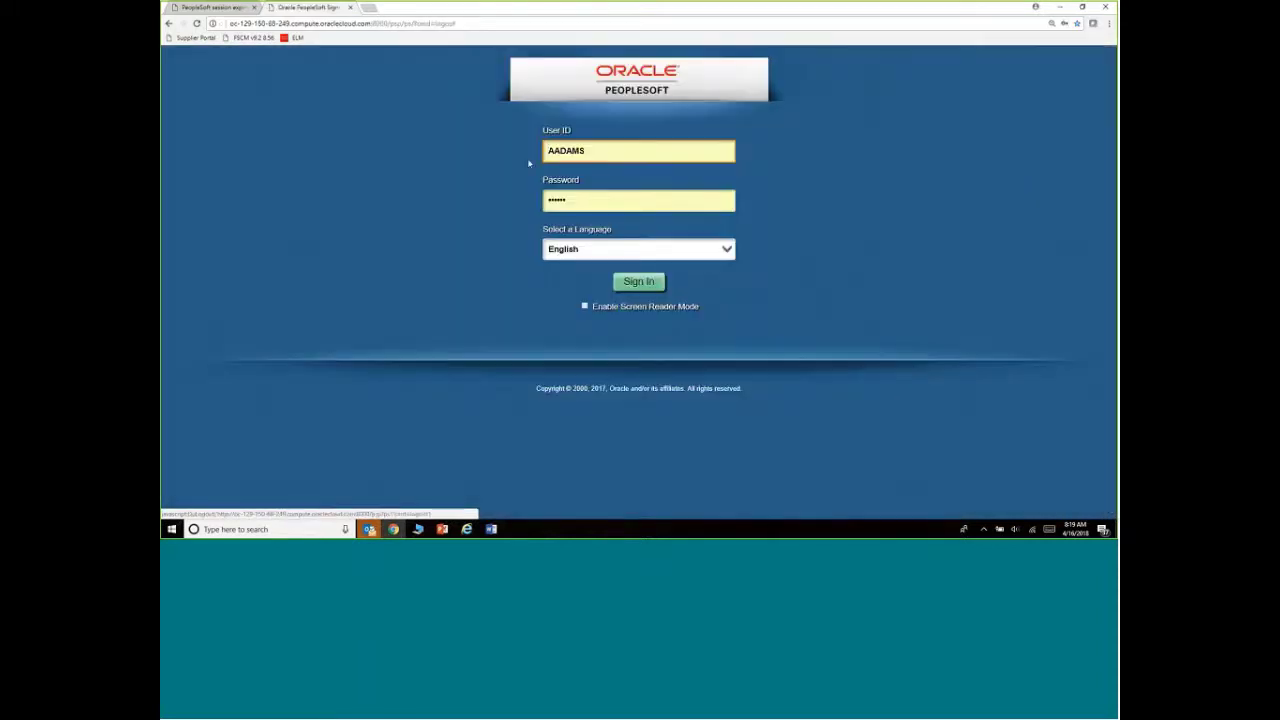
Sign in as a different saved user ID with that user's password
double_click(587, 150)
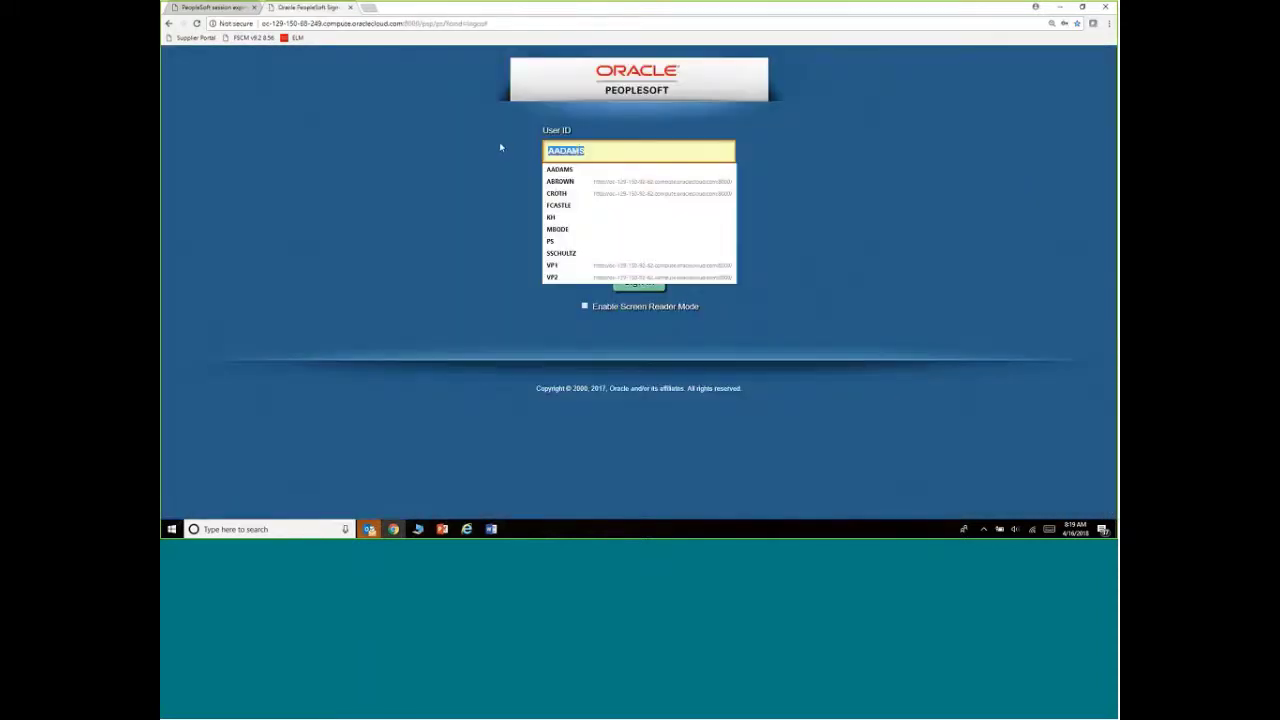
key(Down)
key(Down)
key(Down)
key(Down)
key(Down)
key(Down)
key(Down)
key(Return)
key(Tab)
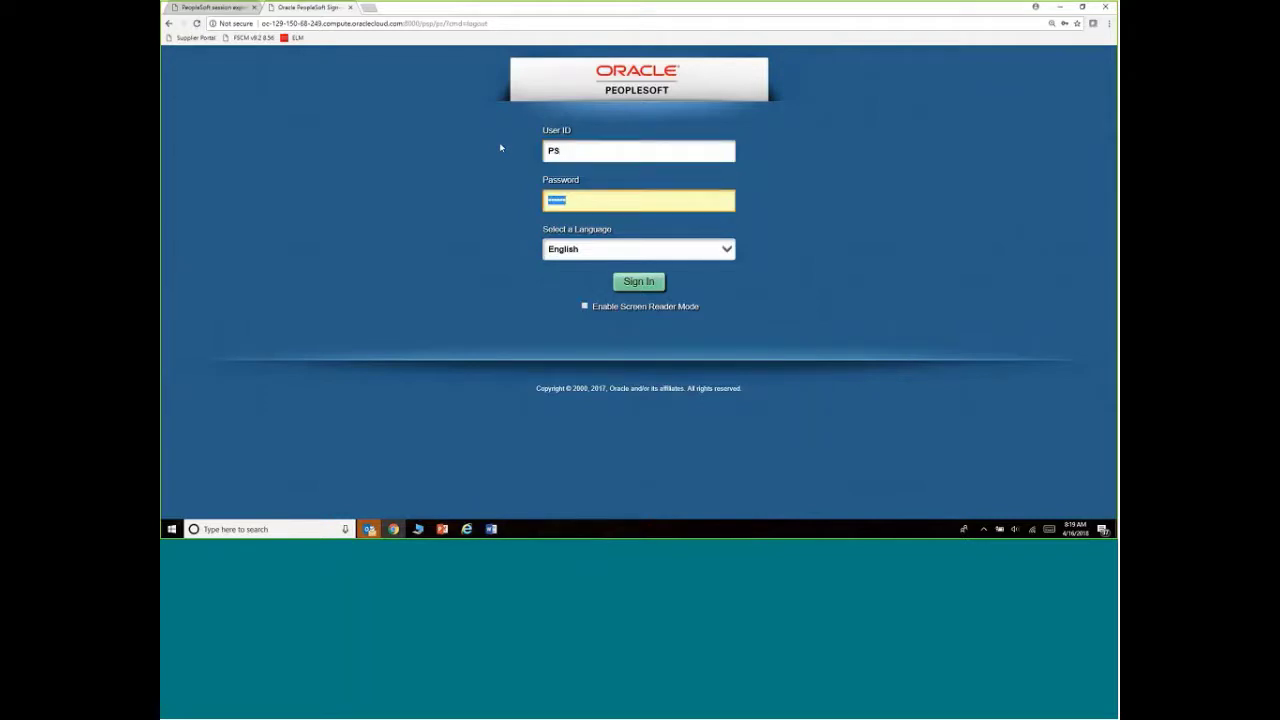
text(PS)
key(Return)
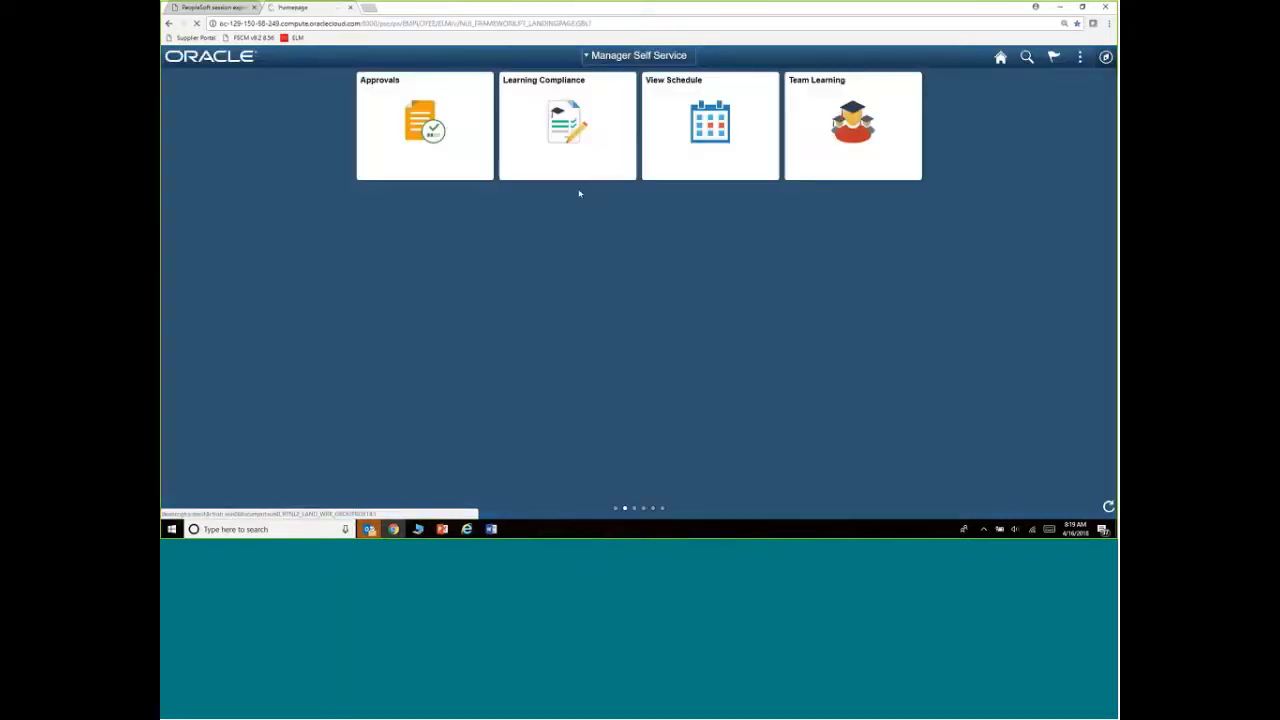
Switch to Employee Self Service, then Manager Self Service, then back to Employee Self Service
click(620, 60)
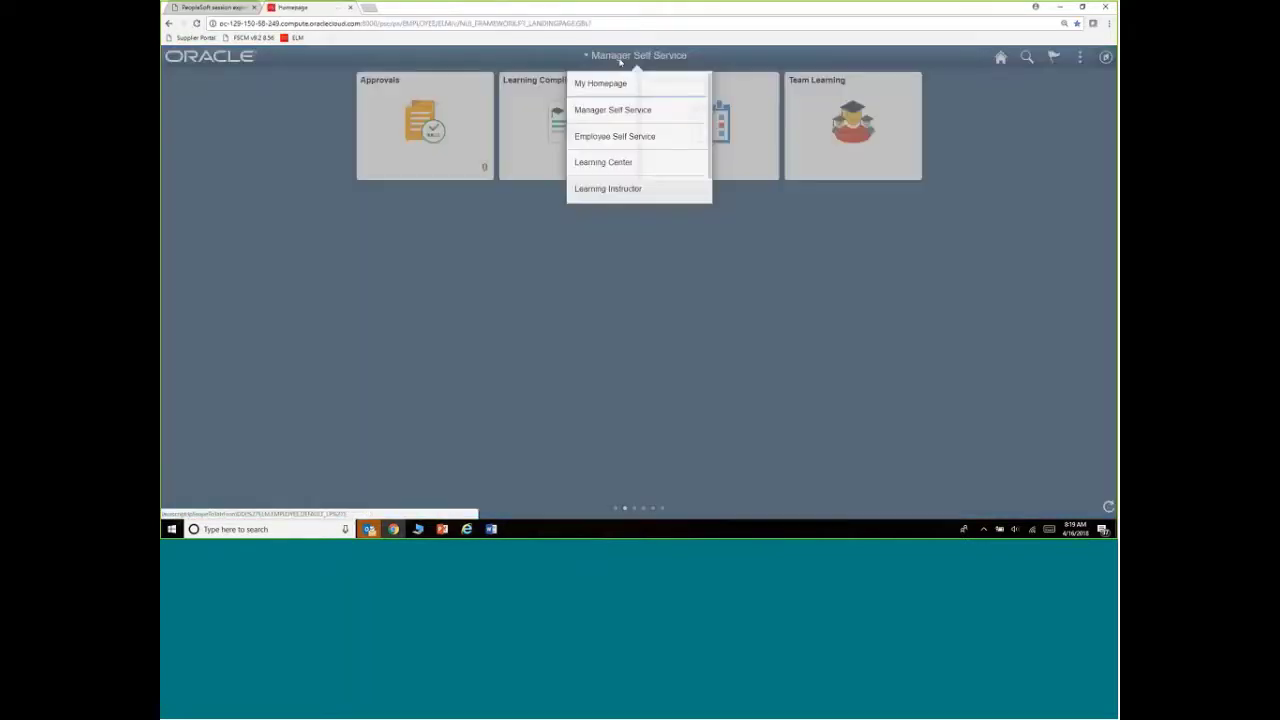
click(593, 139)
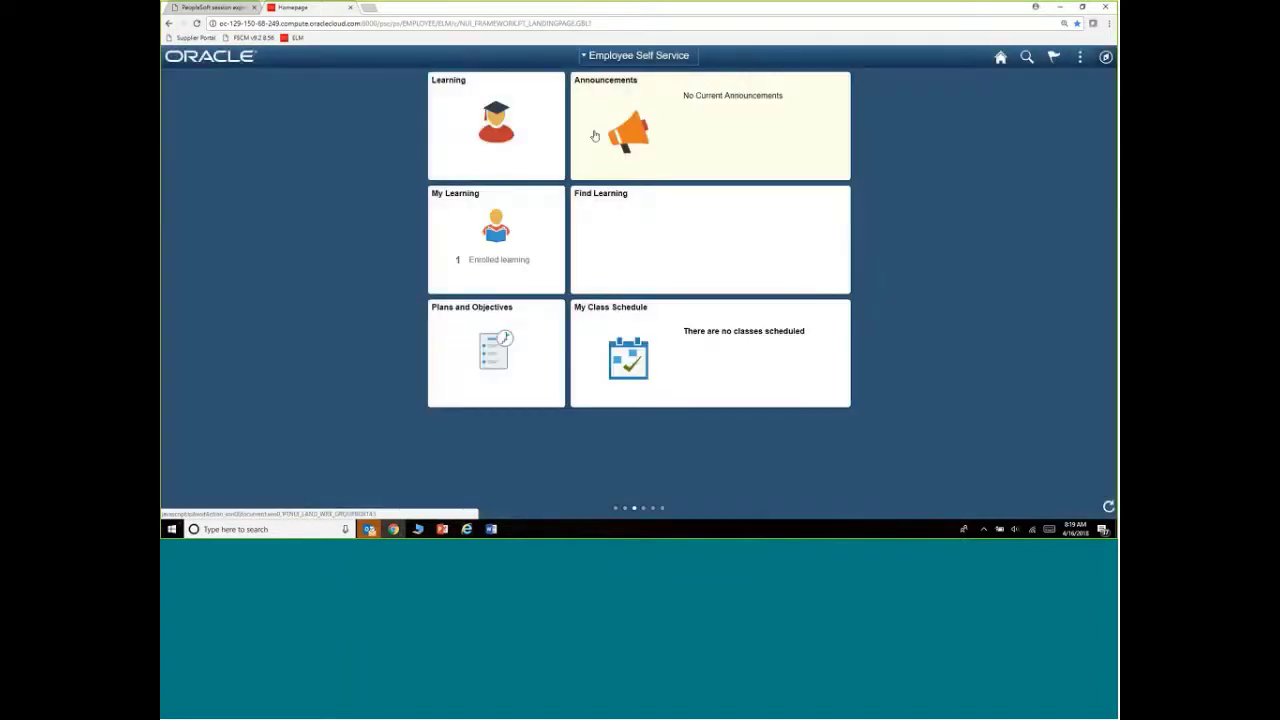
click(615, 57)
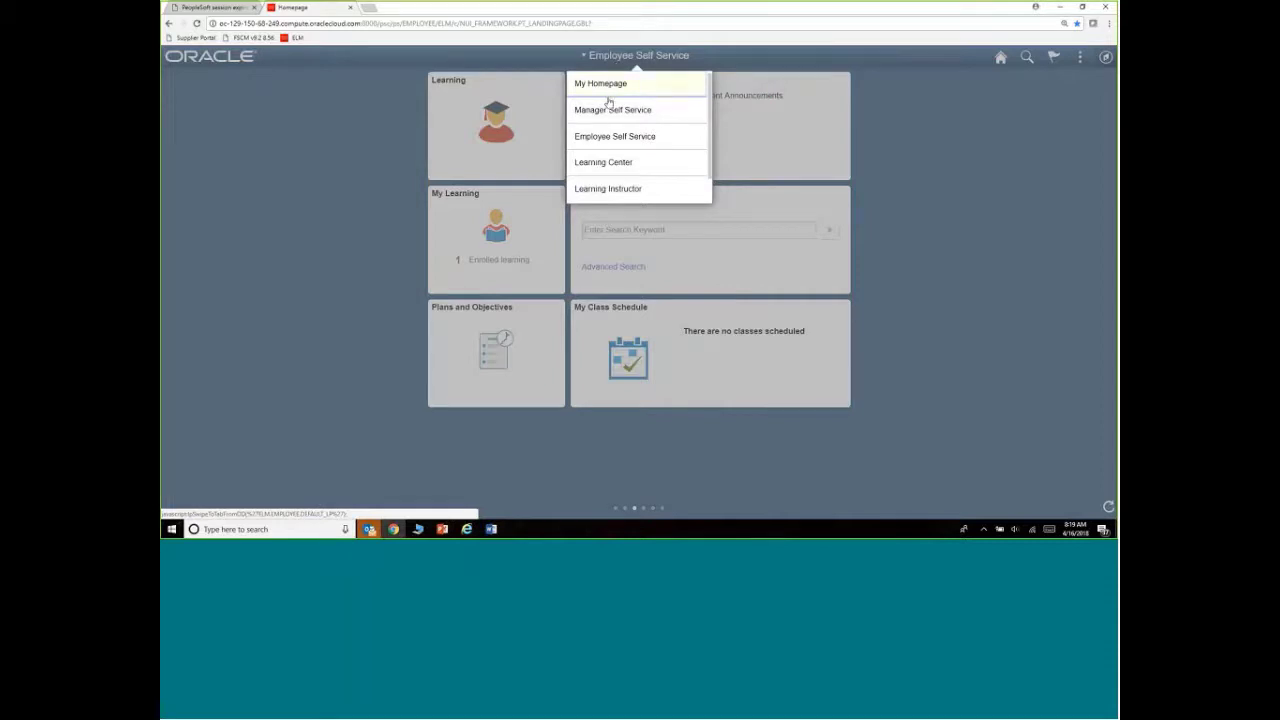
click(608, 109)
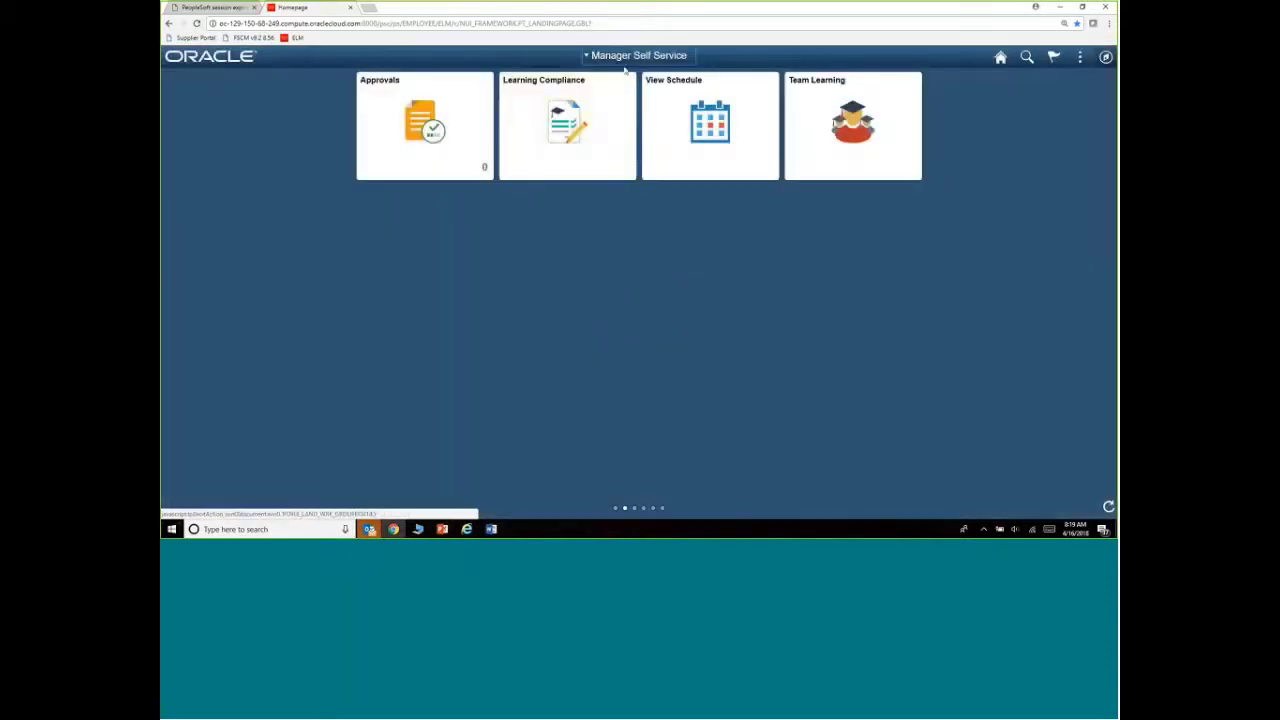
click(629, 58)
click(607, 135)
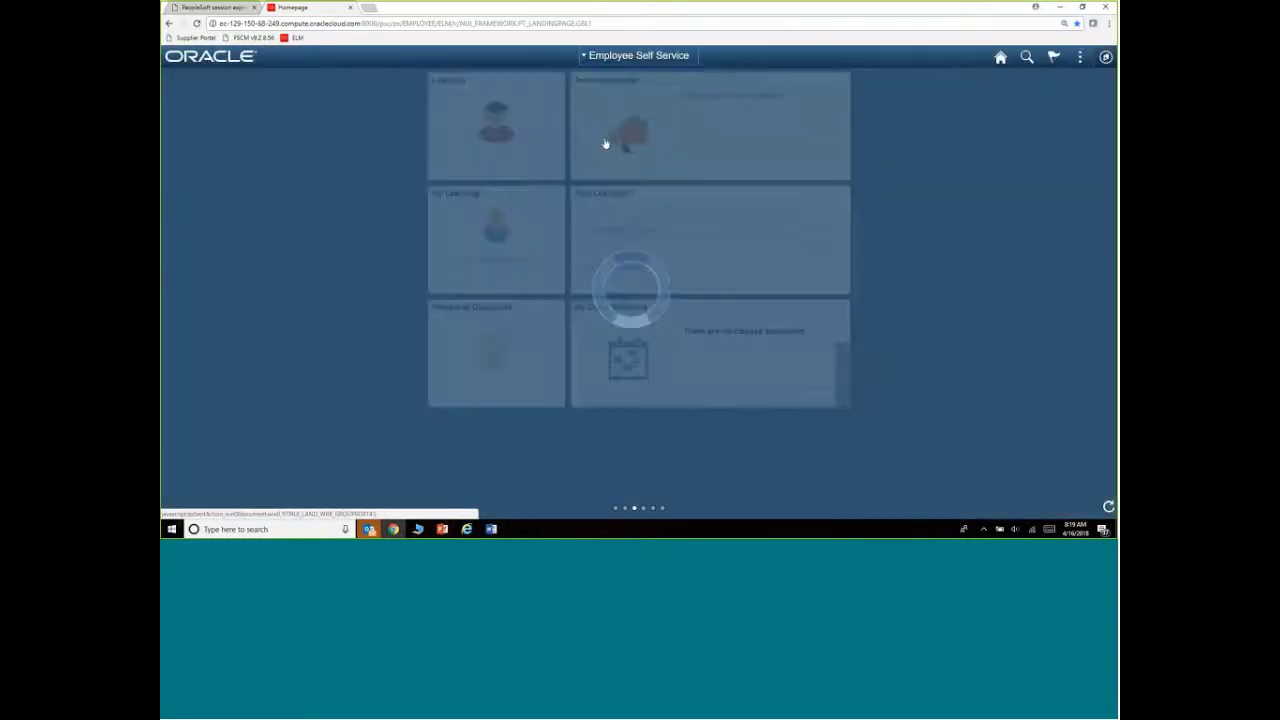
Visit the Learning Center and Learning Instructor homepages, ending on Employee Self Service
click(632, 56)
click(607, 163)
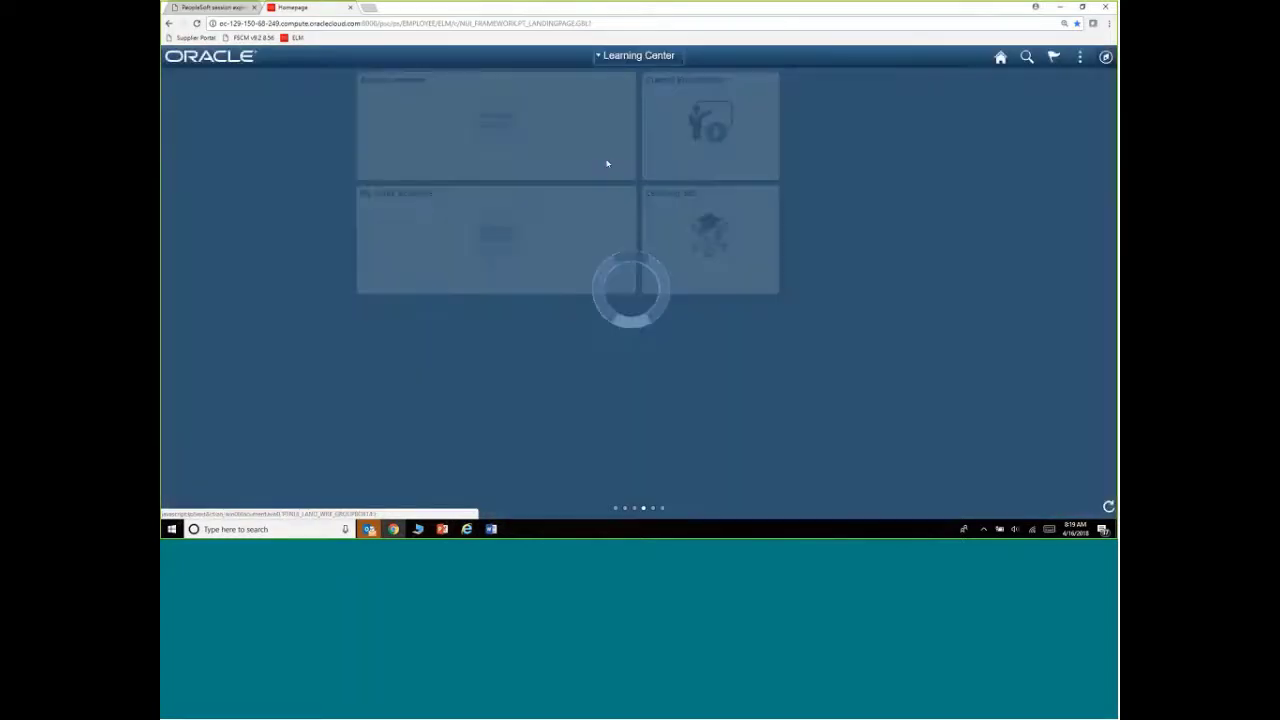
click(619, 56)
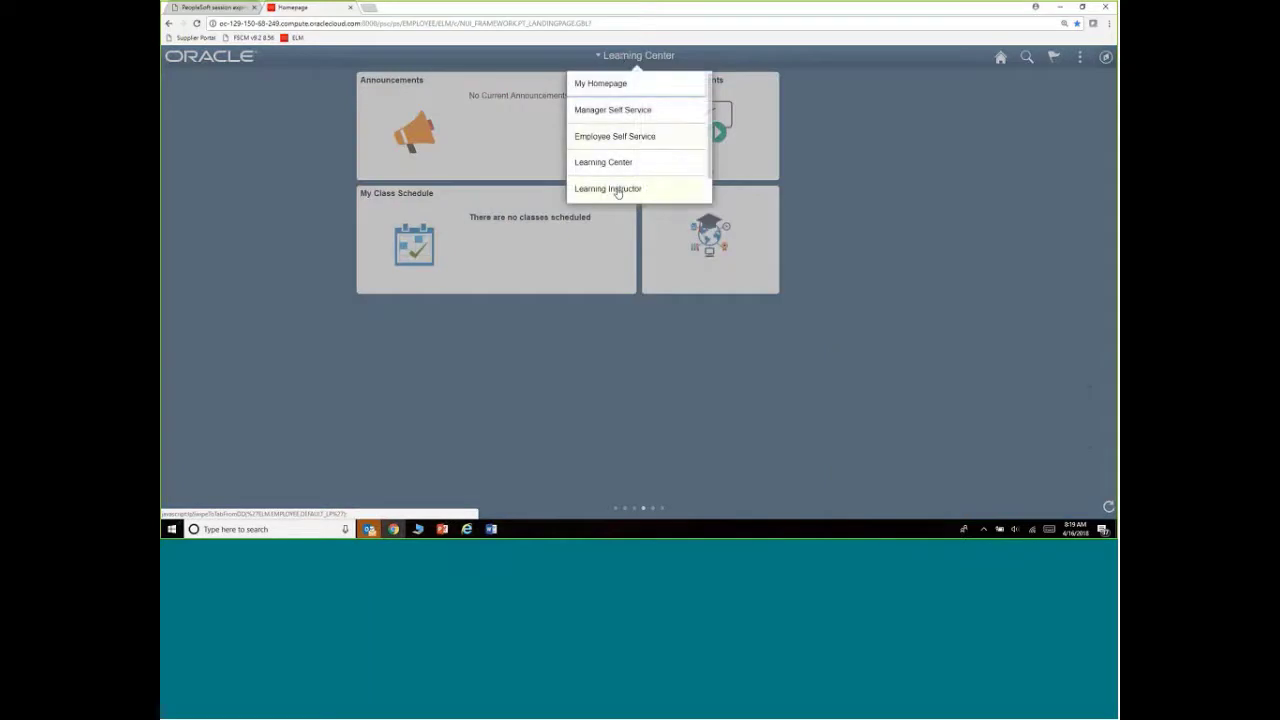
click(617, 189)
click(644, 55)
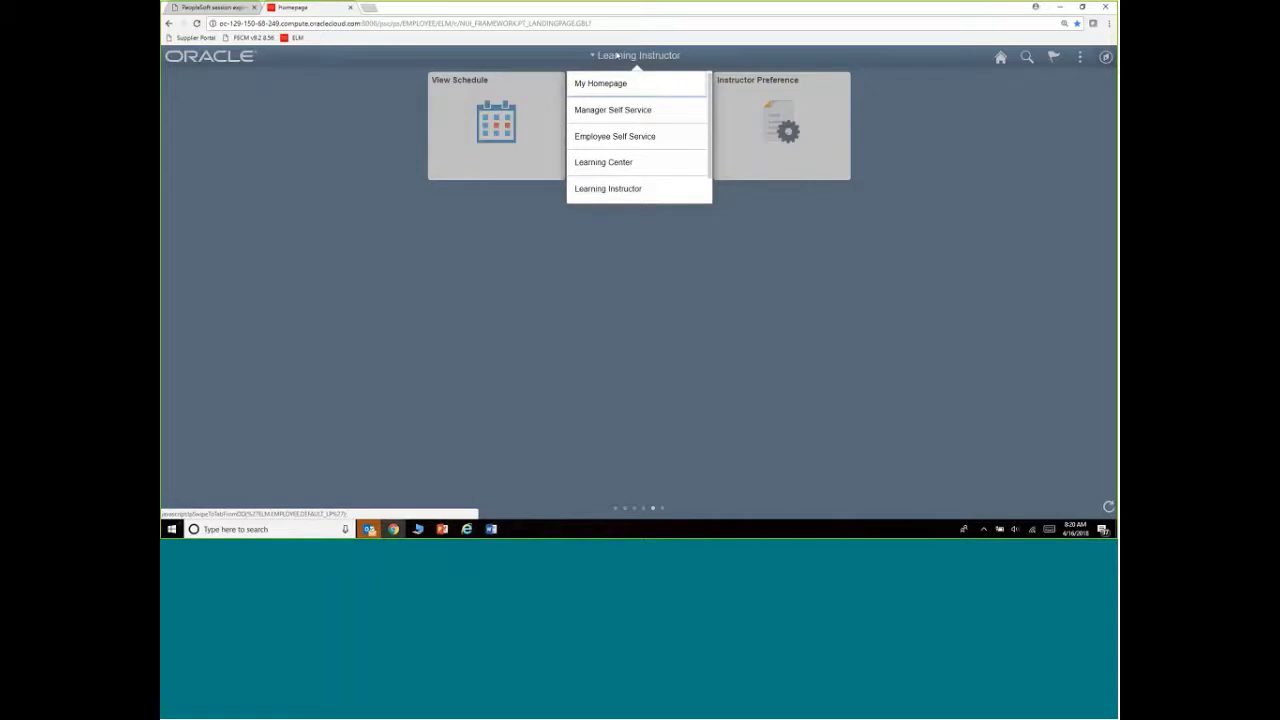
click(599, 140)
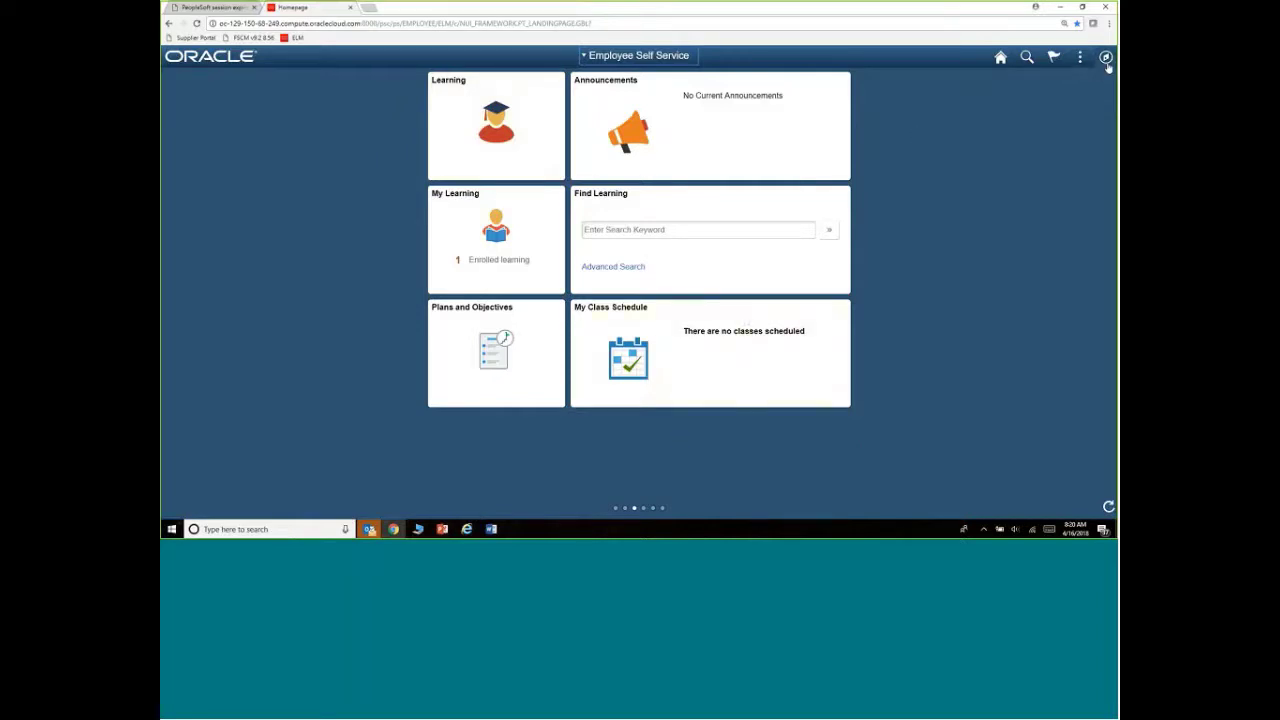
Sign out of PeopleSoft through the NavBar and Actions menu
click(1106, 58)
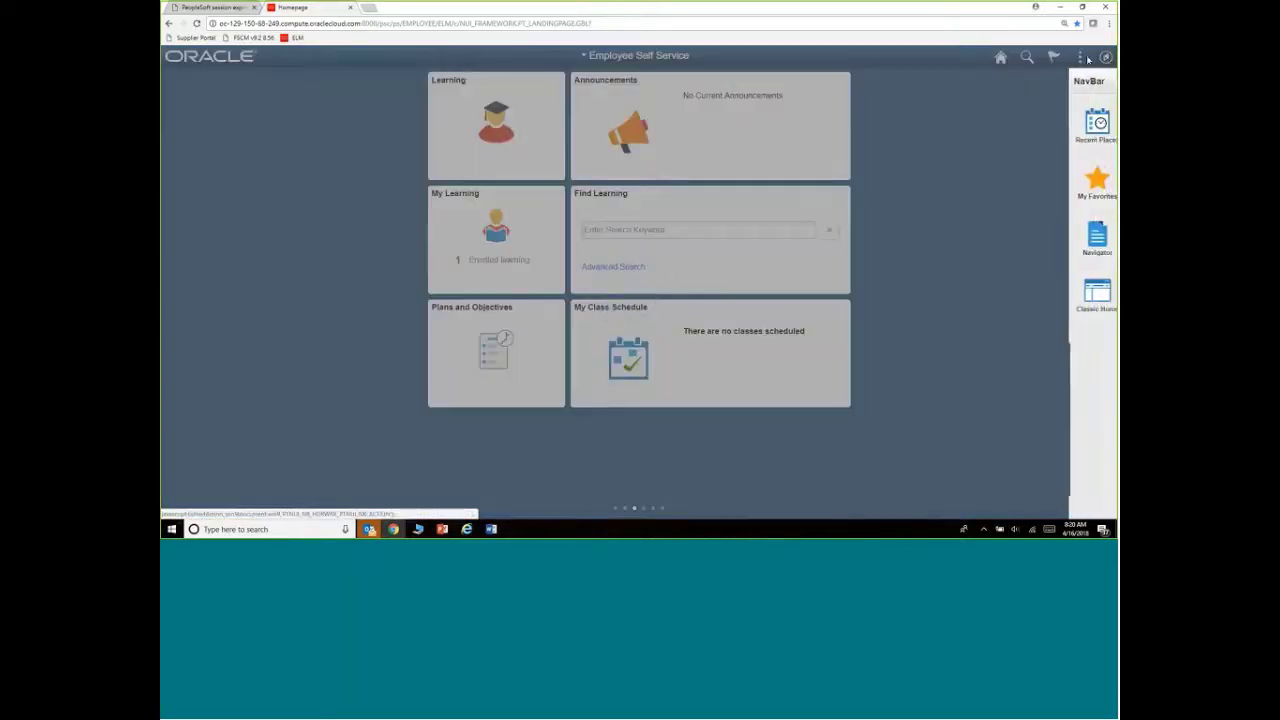
click(1081, 58)
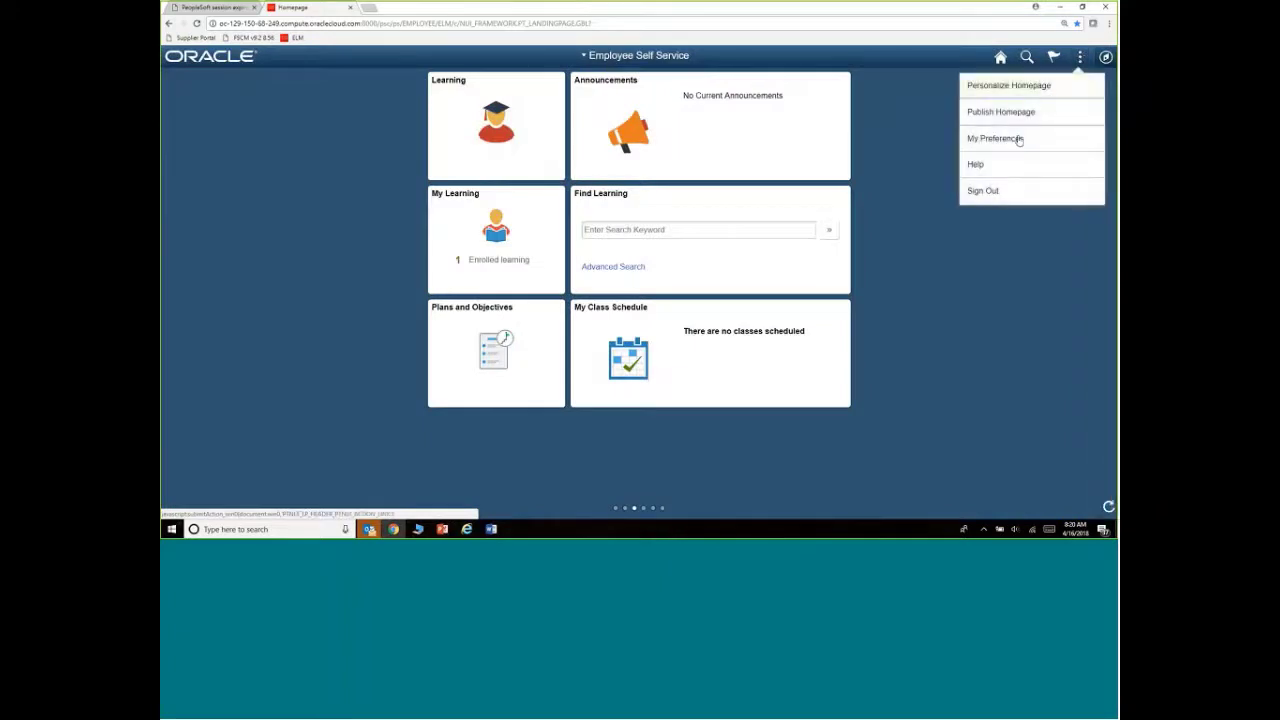
click(983, 190)
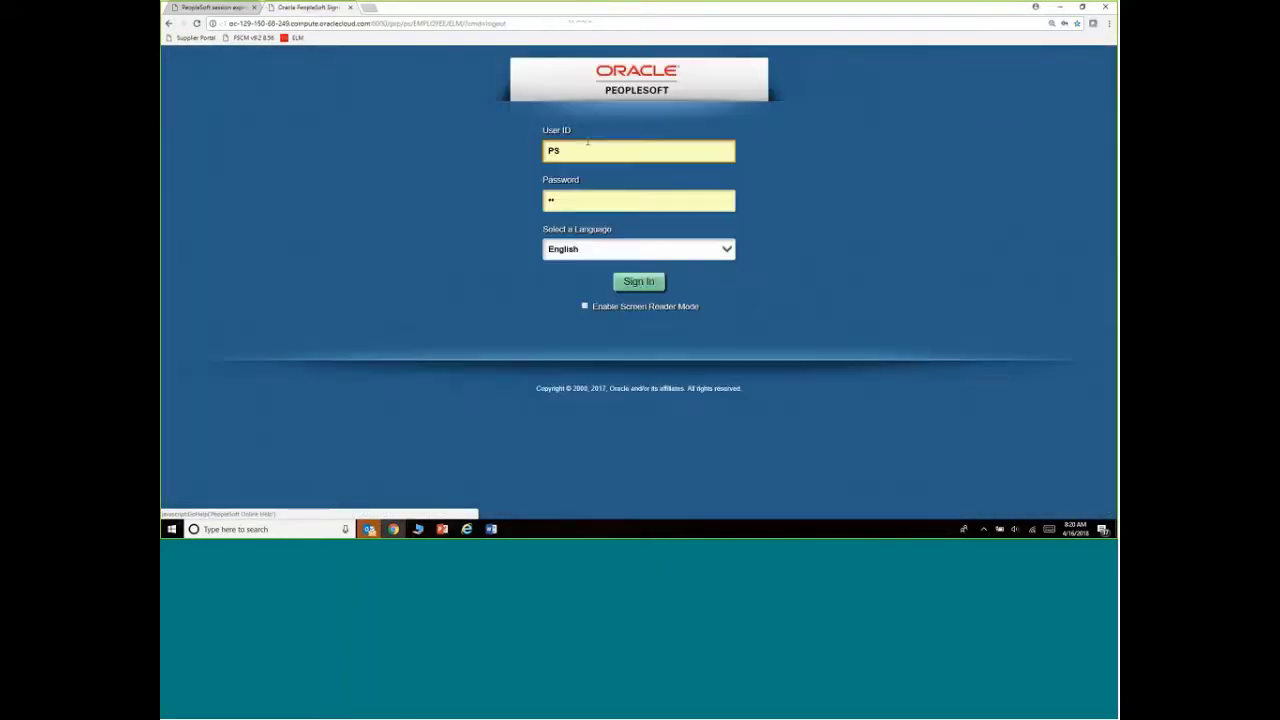
Fill in another saved user's ID and password and sign in
double_click(588, 145)
text(A)
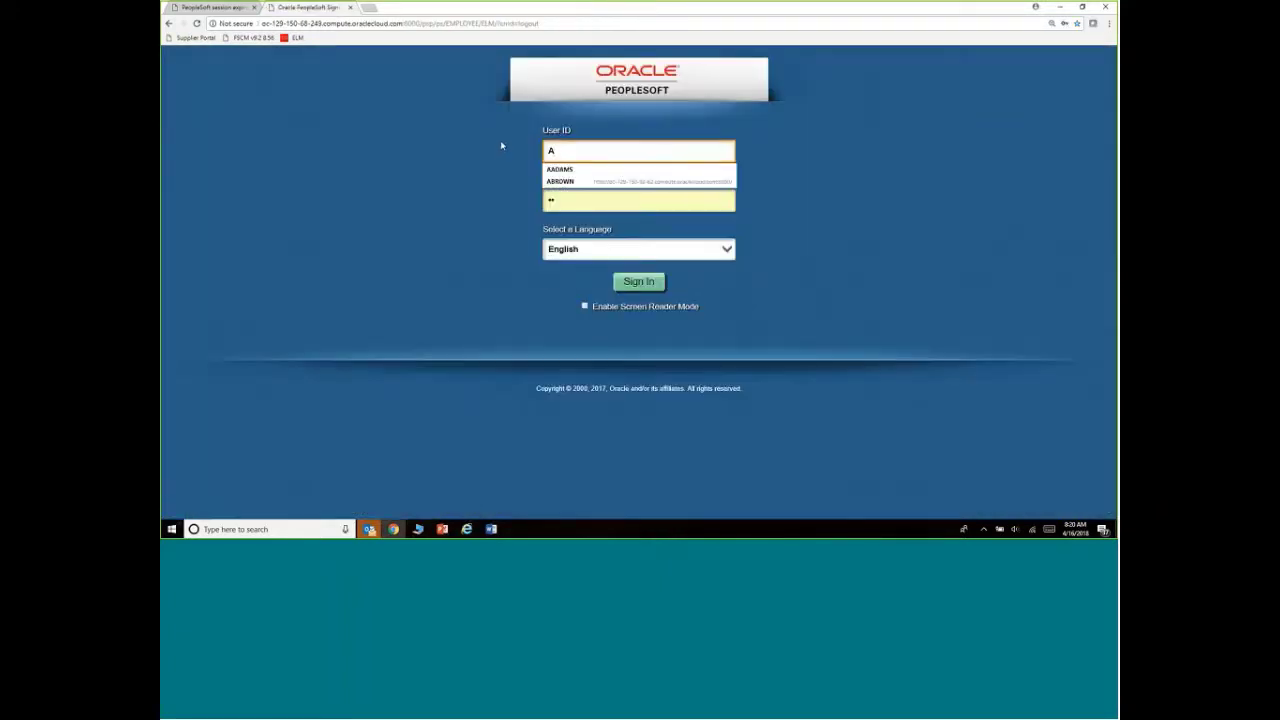
click(590, 171)
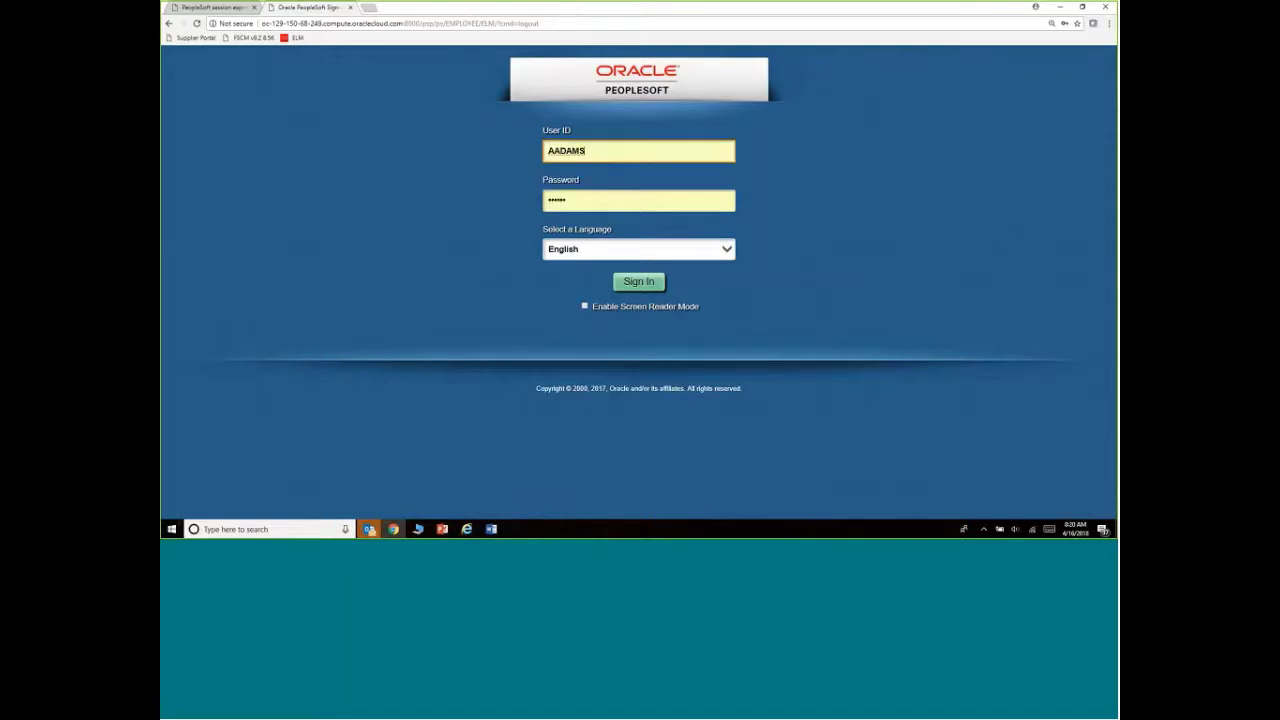
click(639, 284)
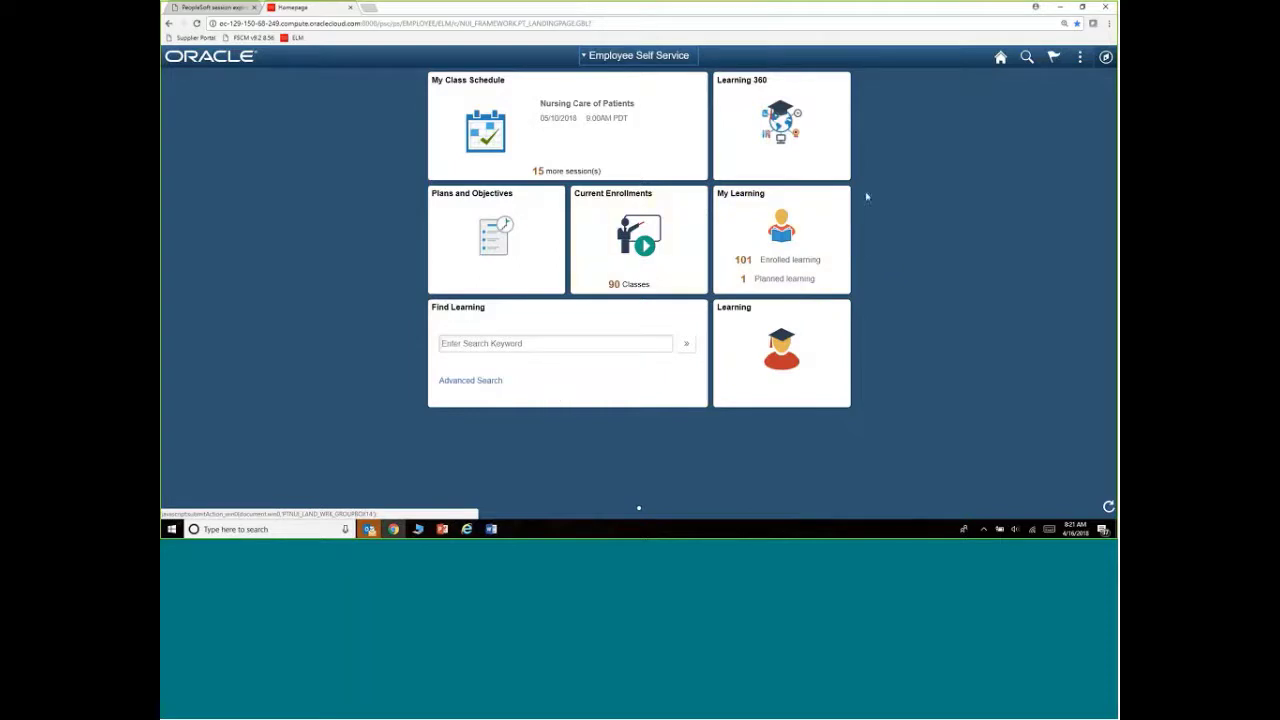
click(1080, 57)
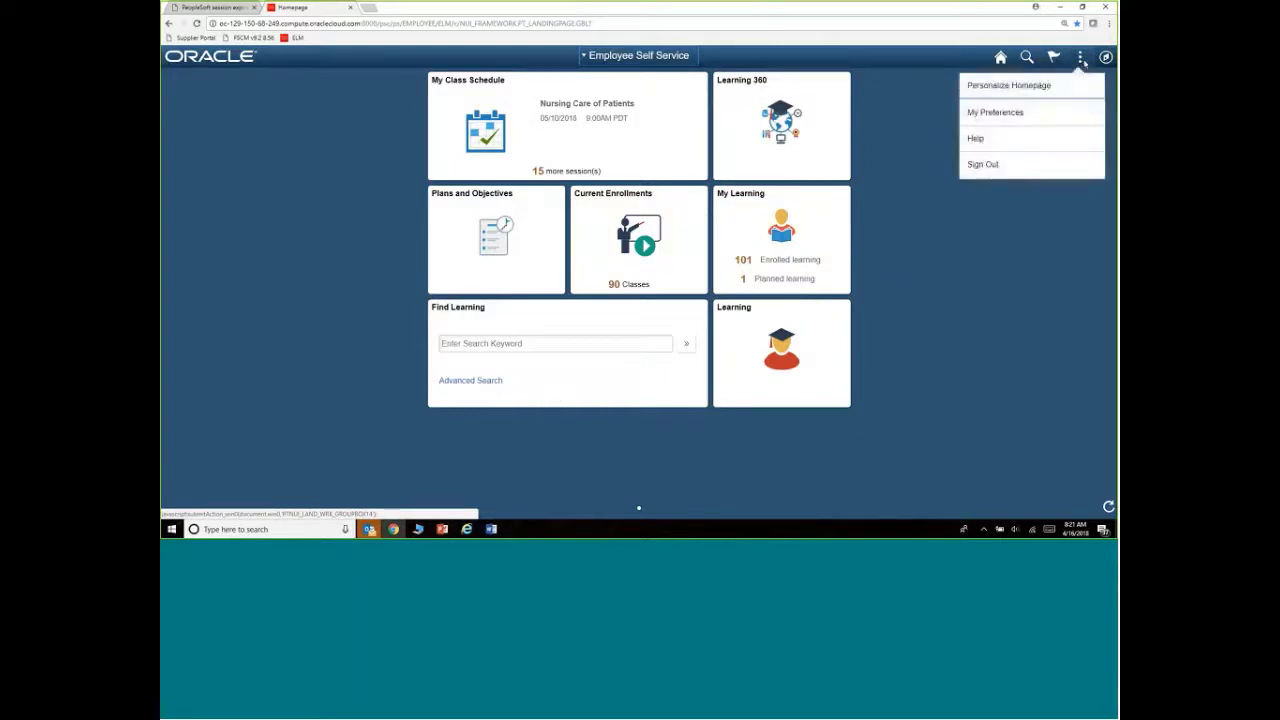
click(1107, 58)
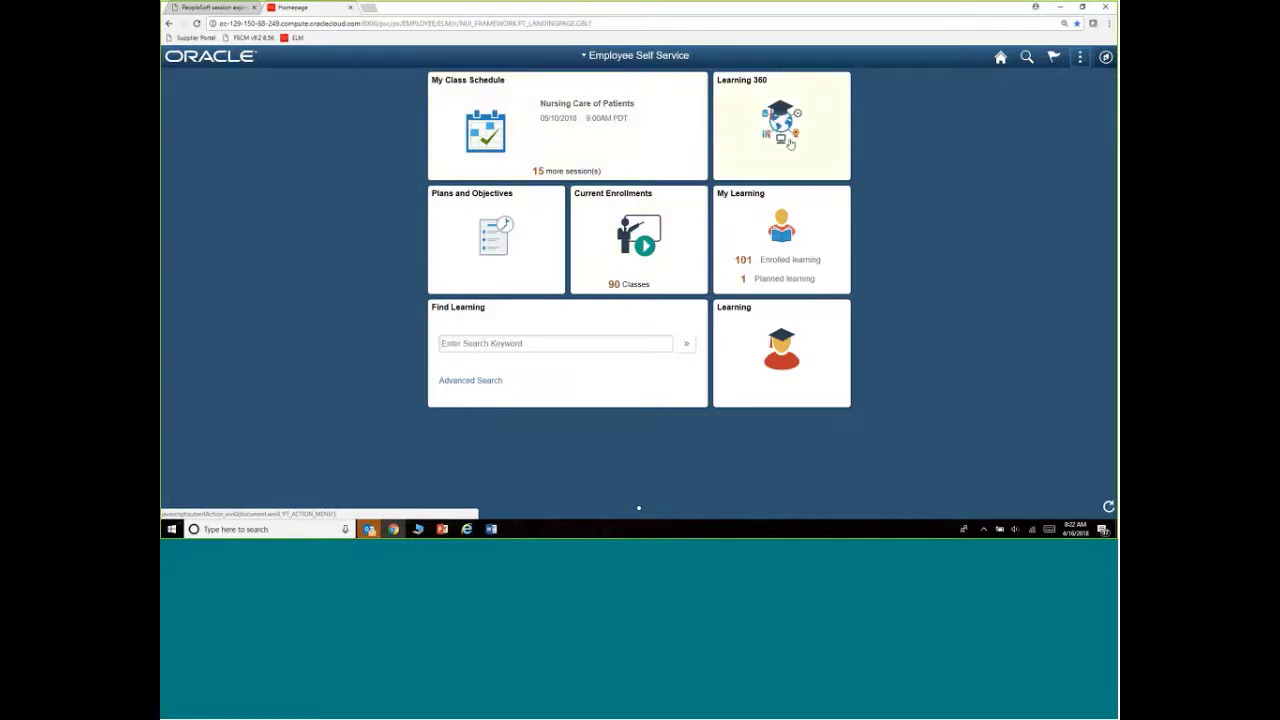
Look at My Class Schedule and My Learning, then open the Current Enrollments list
click(626, 156)
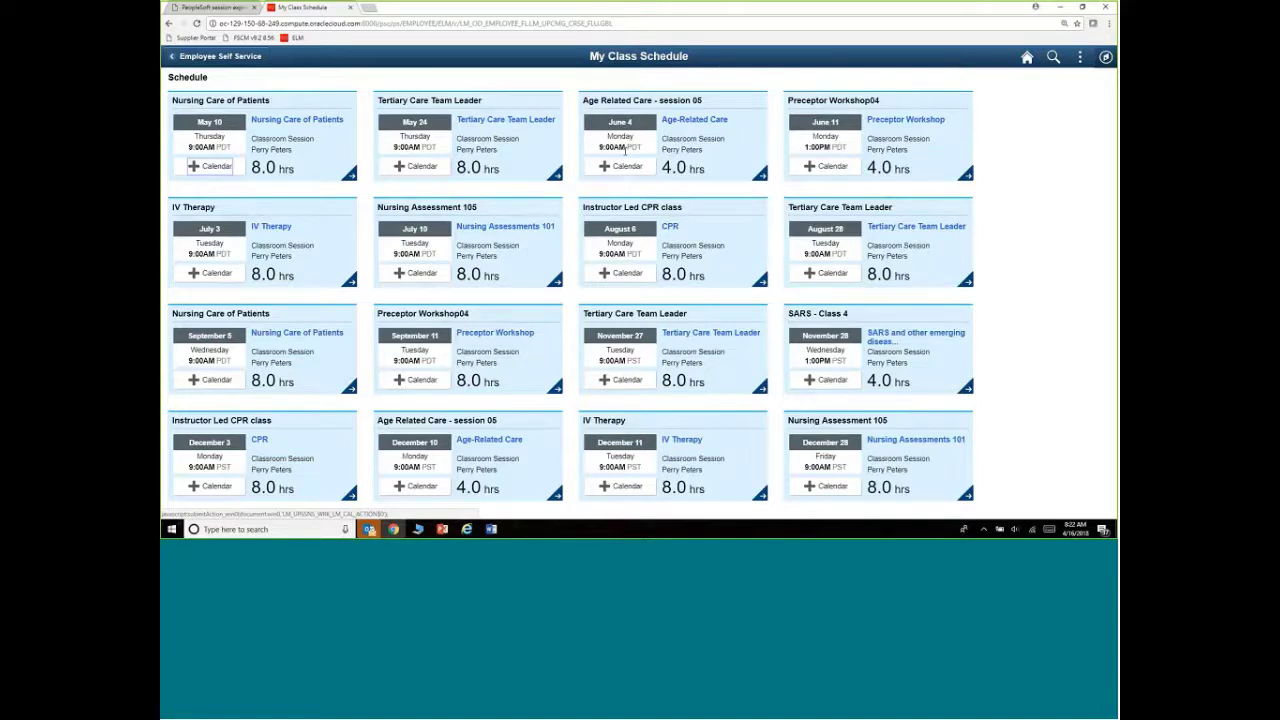
click(236, 60)
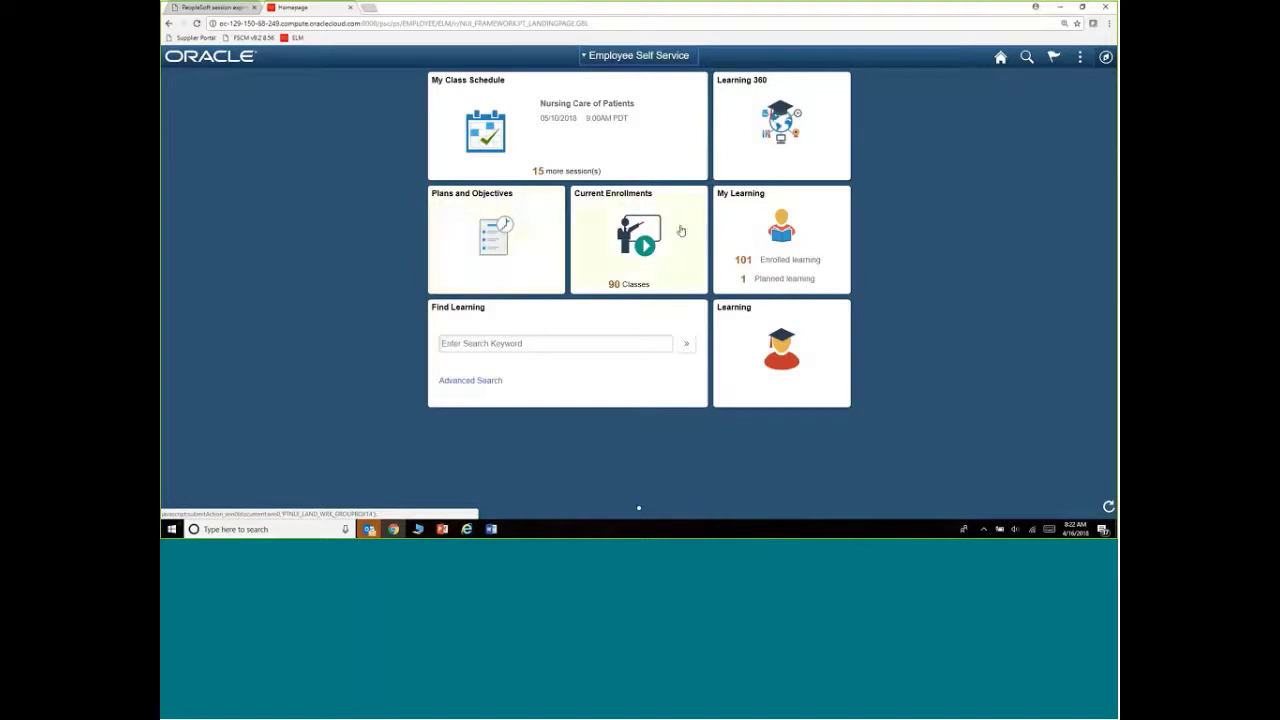
click(733, 223)
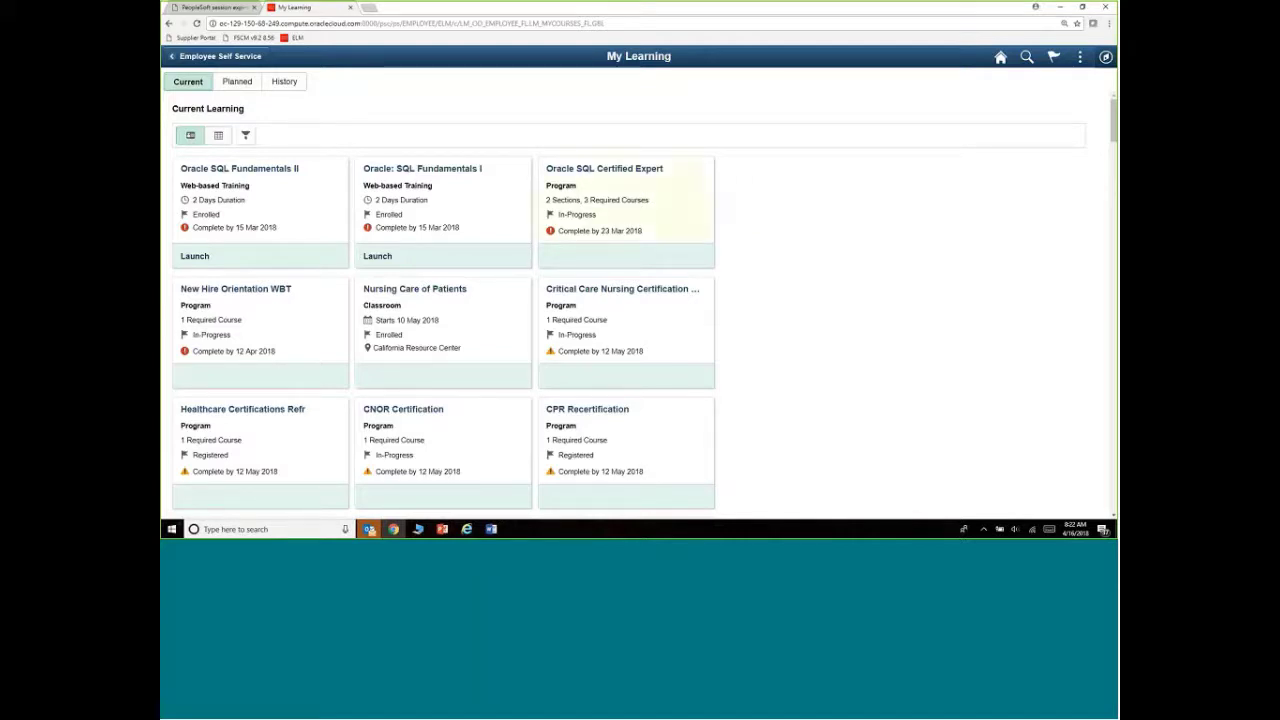
click(186, 58)
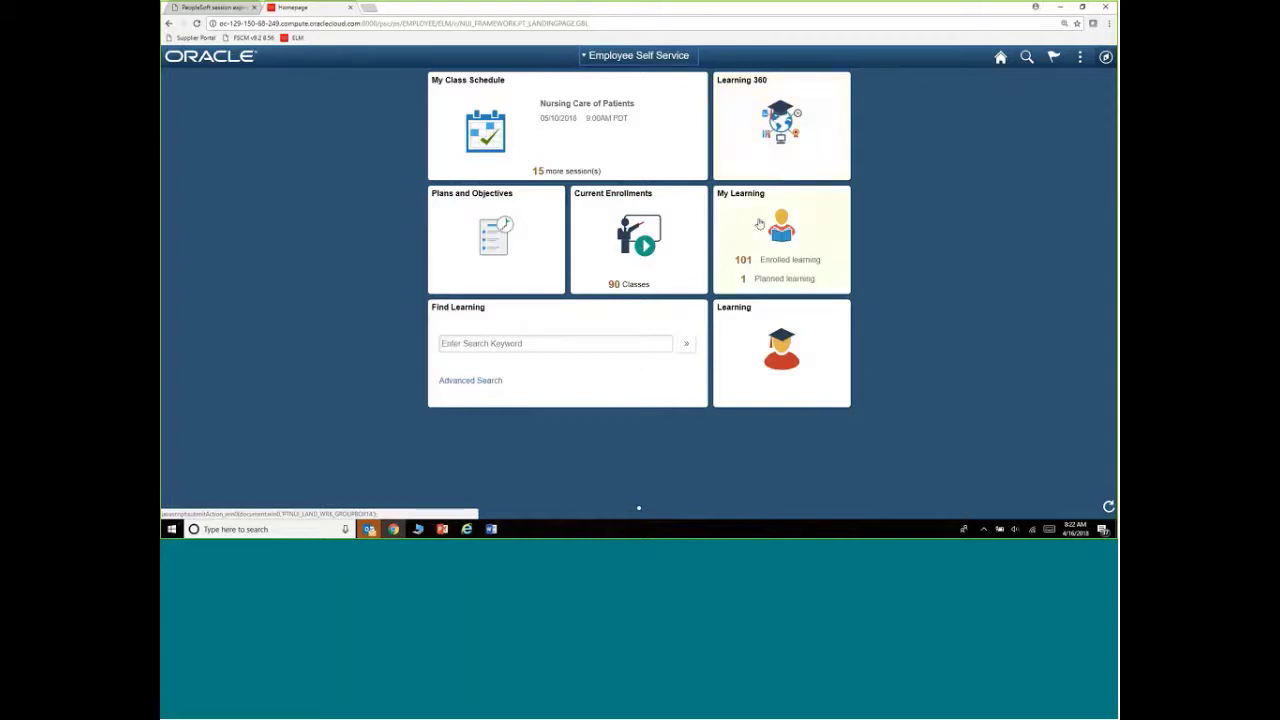
click(598, 233)
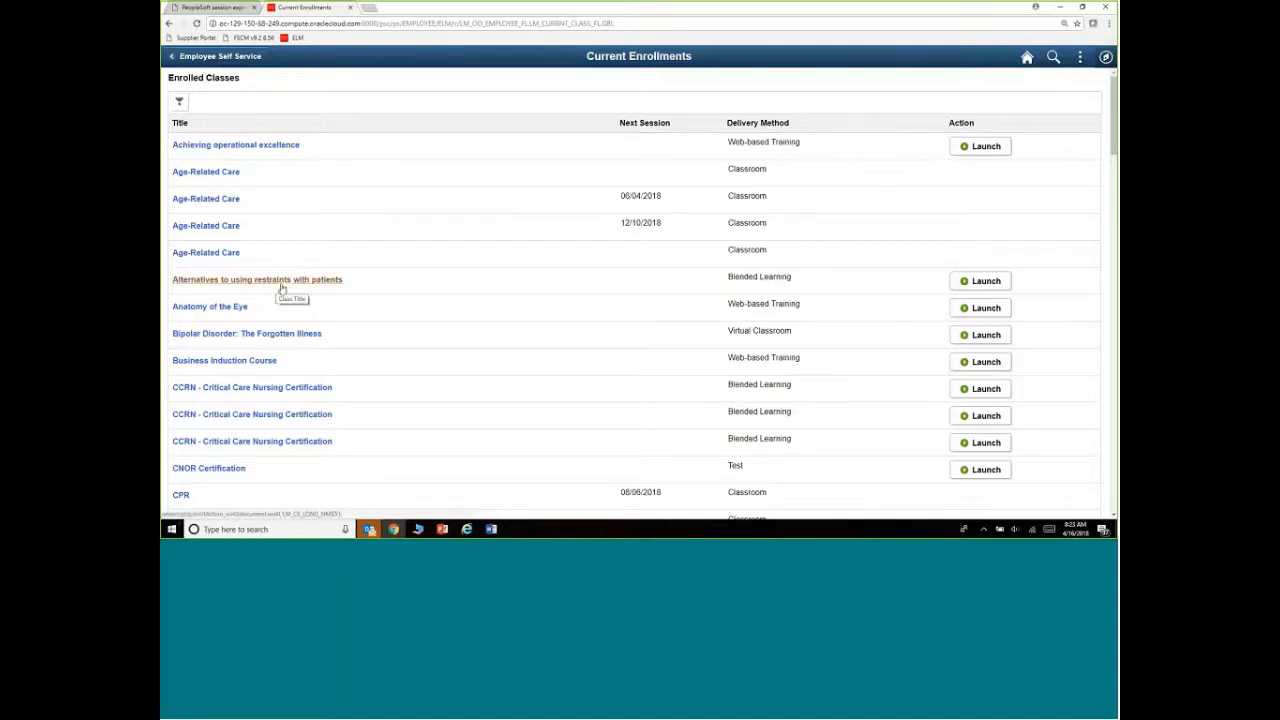
Go back from Current Enrollments to the Employee Self Service homepage
click(213, 57)
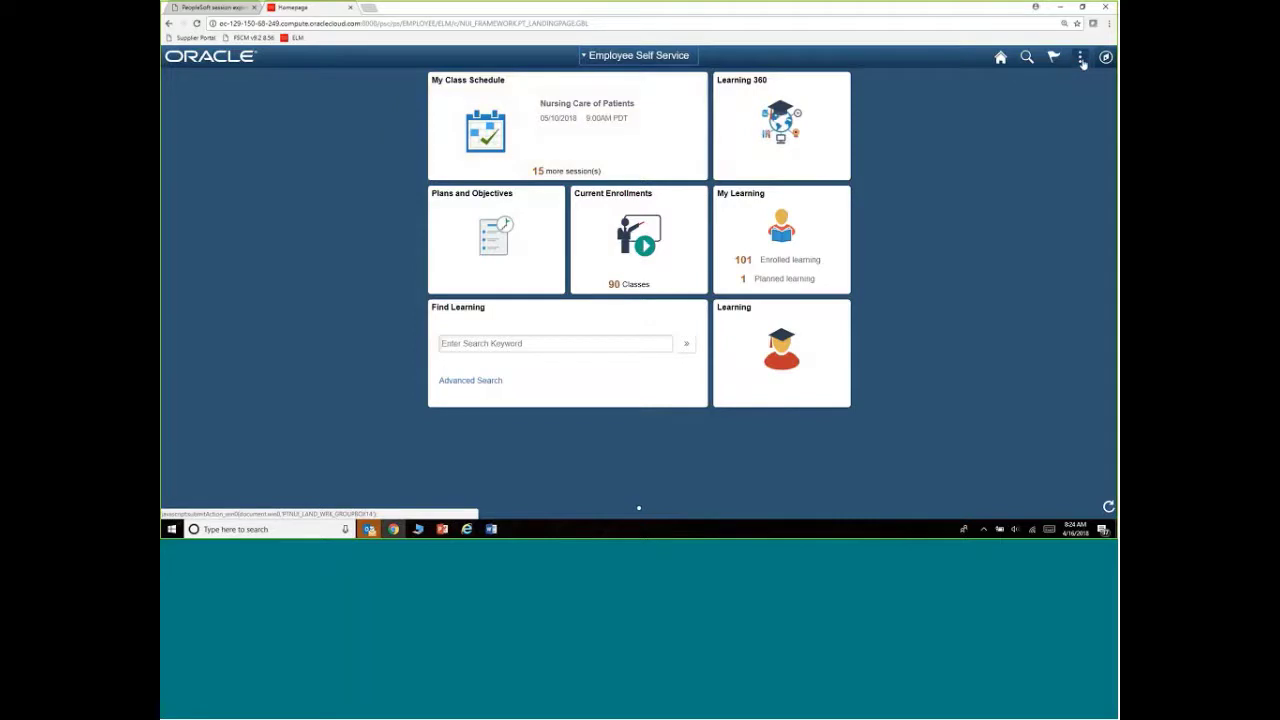
Review the homepage dropdown list, dismiss it, and bring up the Actions menu
click(610, 55)
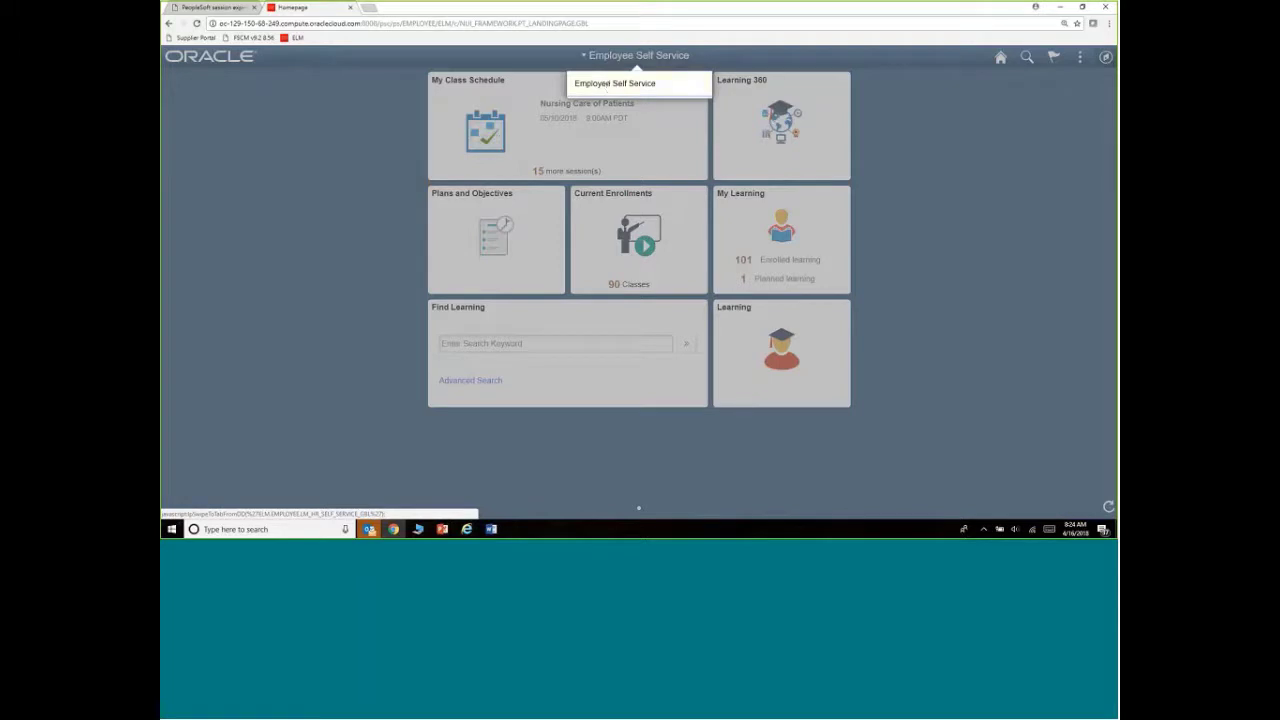
click(908, 185)
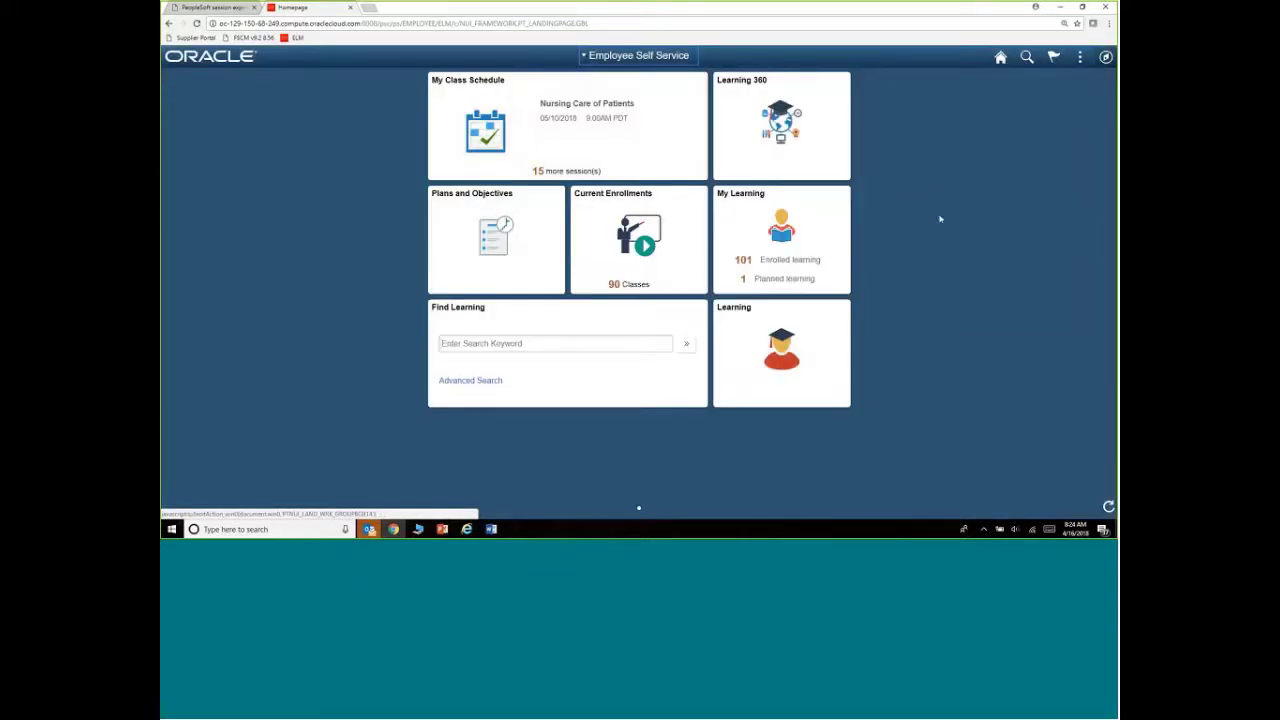
click(1080, 57)
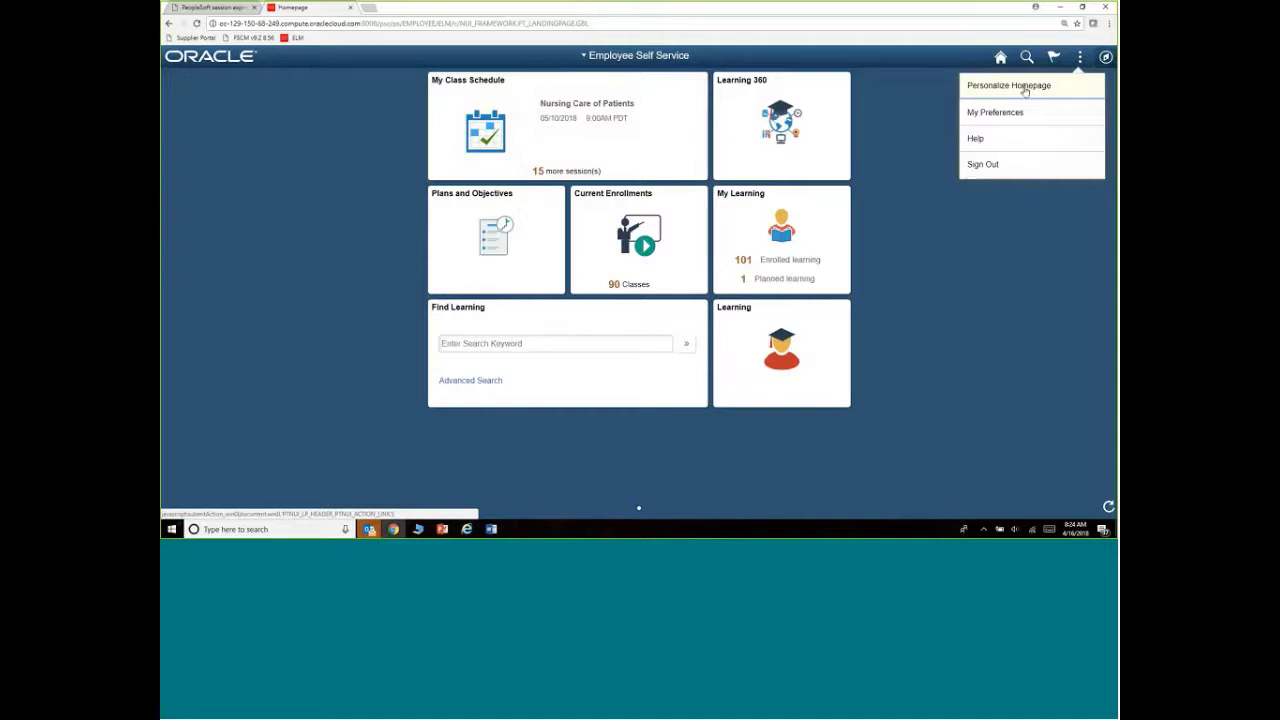
Choose Personalize Homepage to edit the Employee Self Service tiles
click(1024, 88)
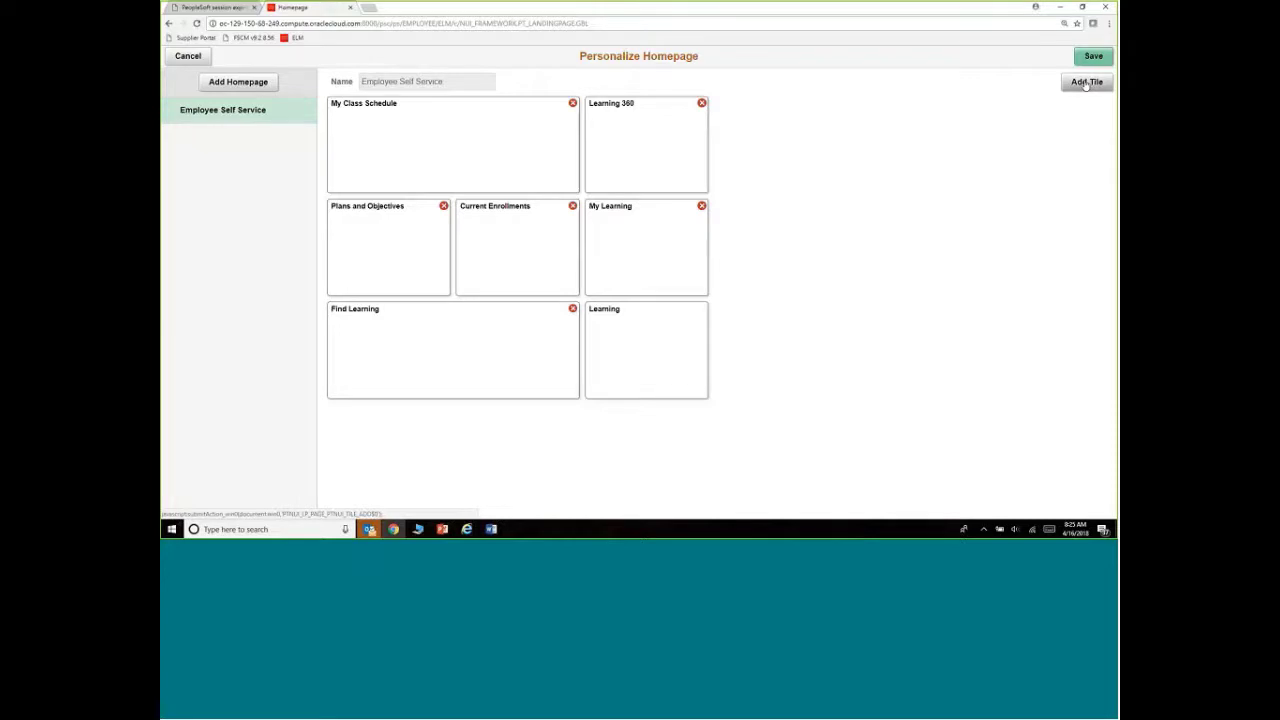
Try adding the Plans and Objectives tile from Employee Self Service and dismiss the already-exists alert
click(1086, 83)
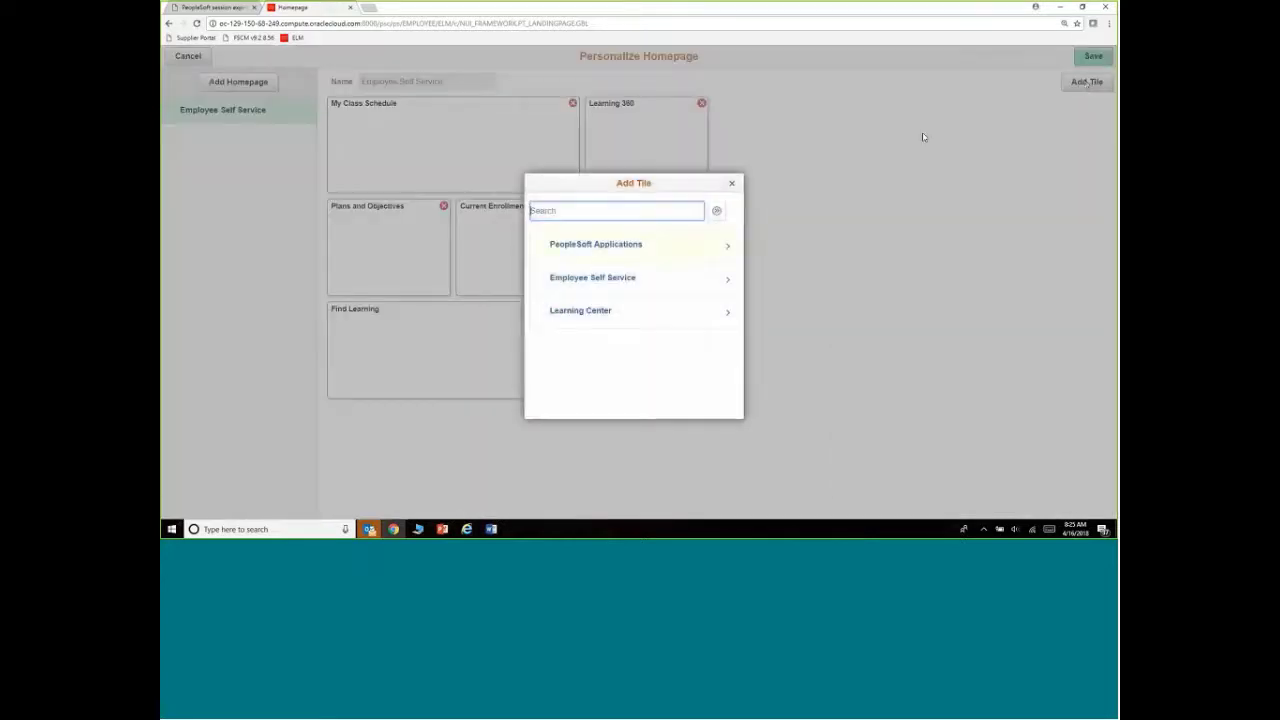
click(589, 280)
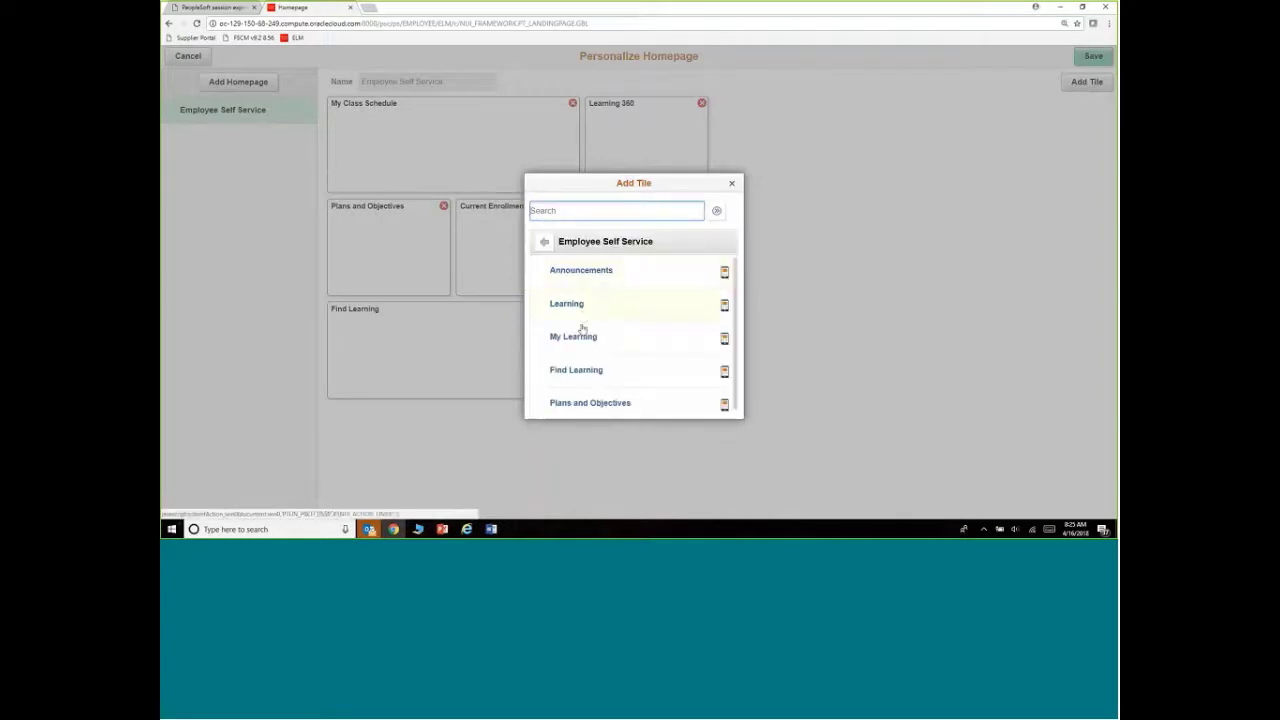
click(585, 402)
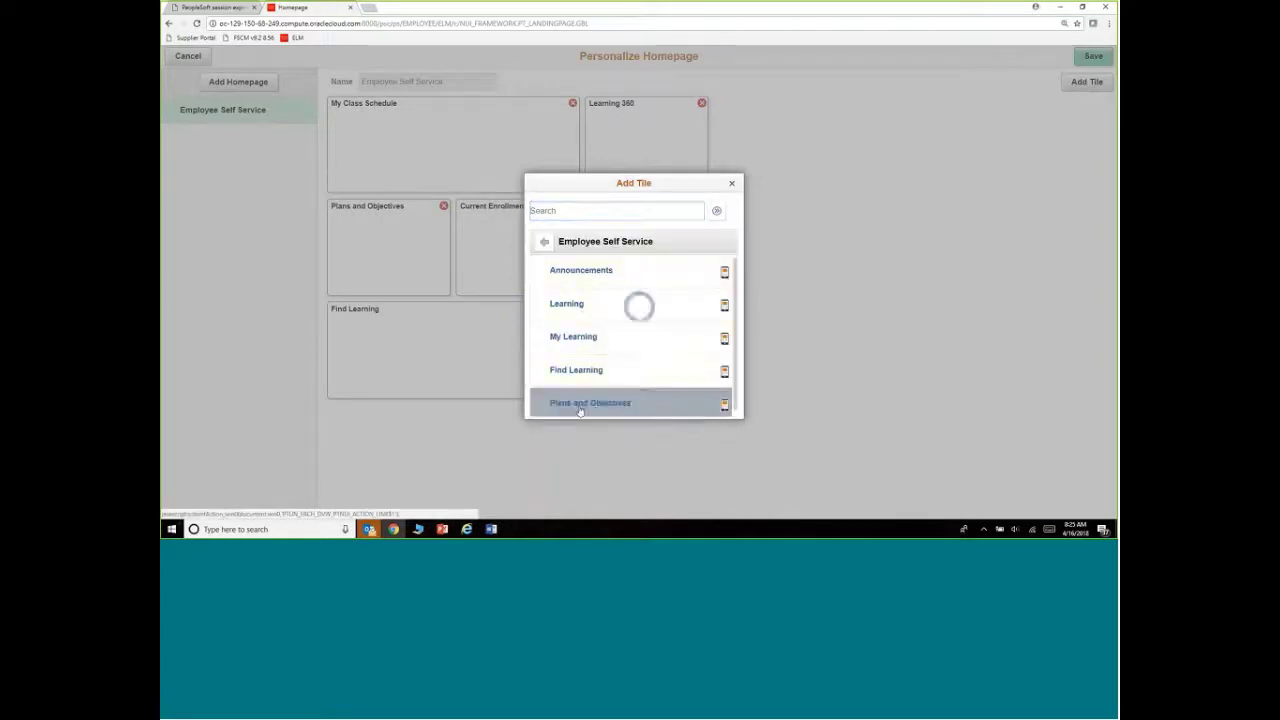
click(636, 296)
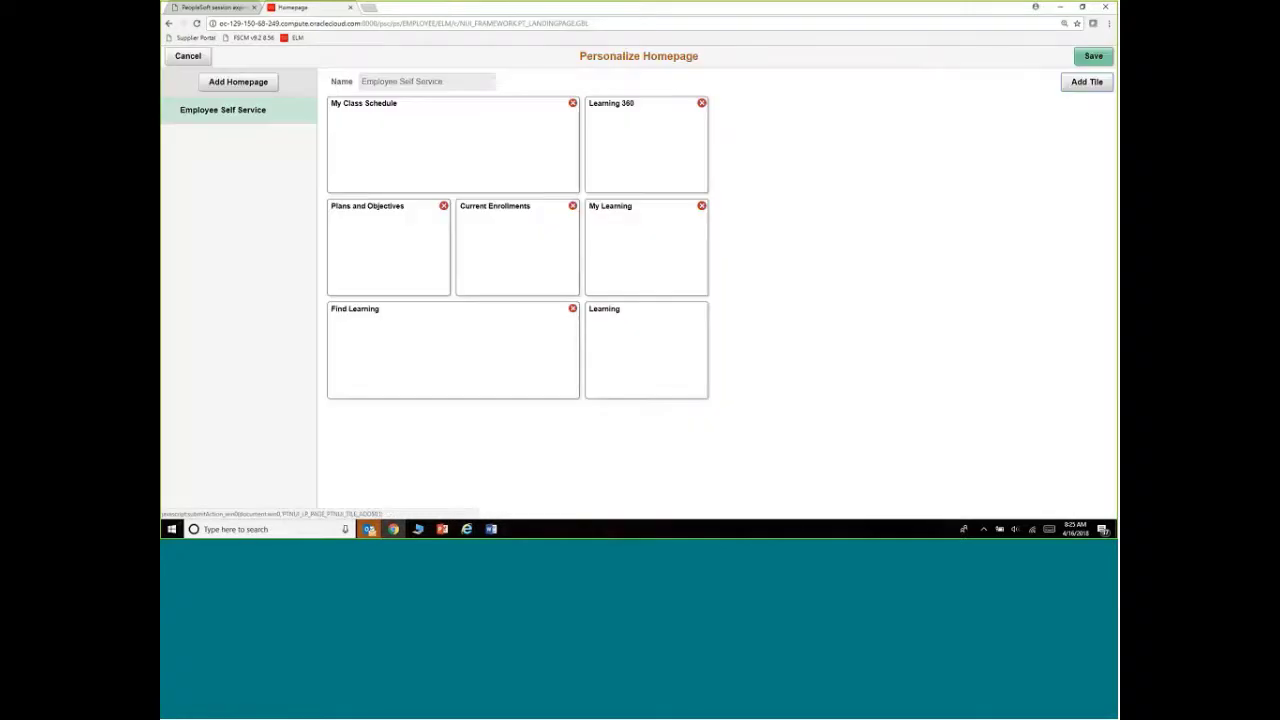
Add the Announcements tile from the Employee Self Service tile list
click(1074, 86)
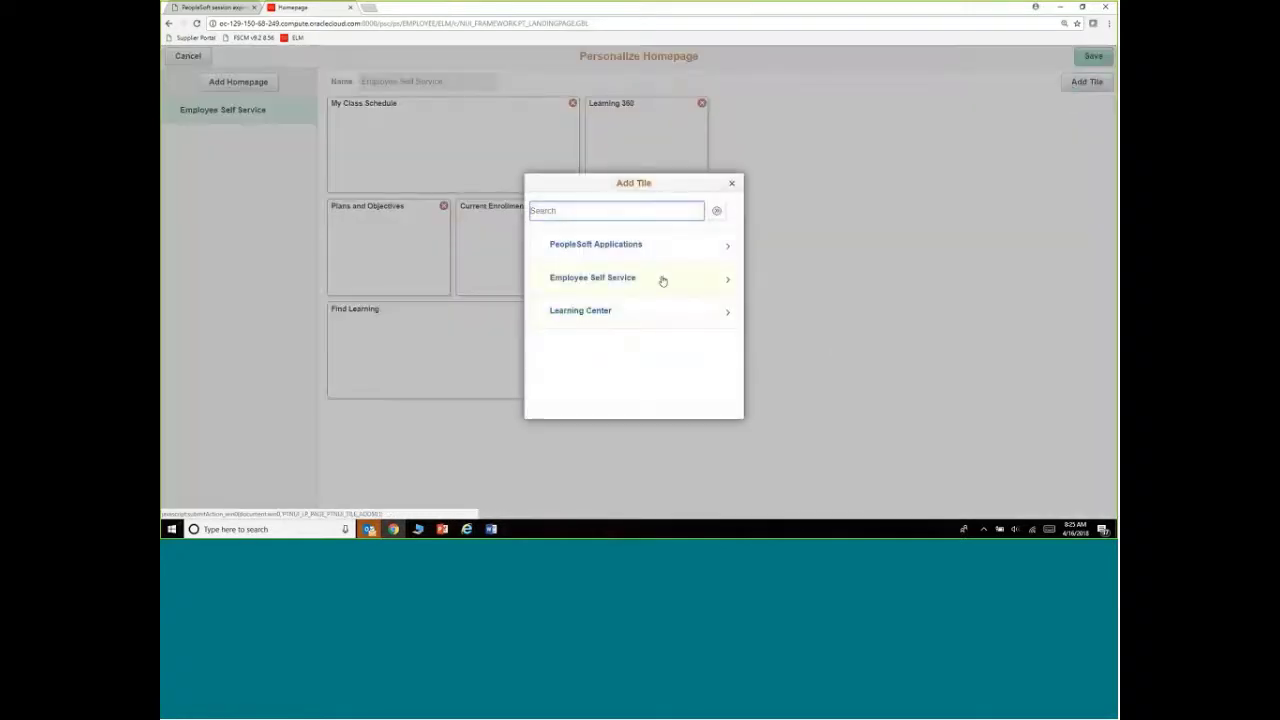
click(662, 277)
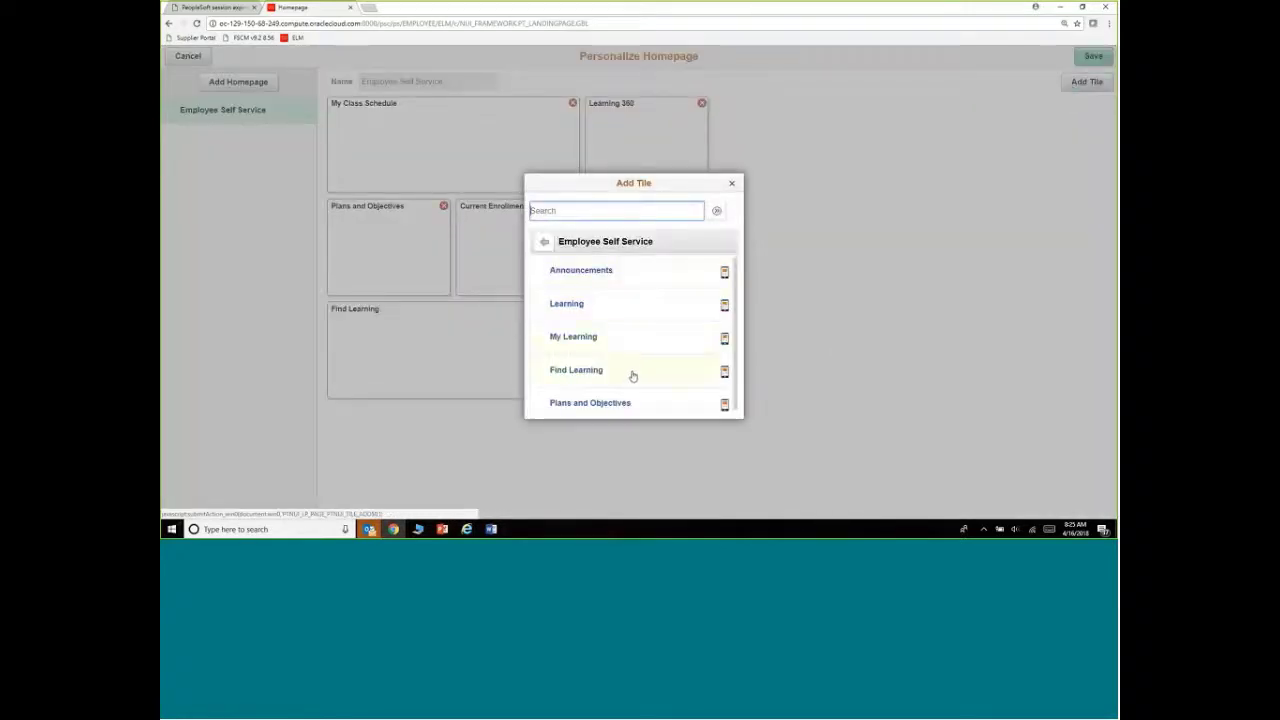
click(581, 270)
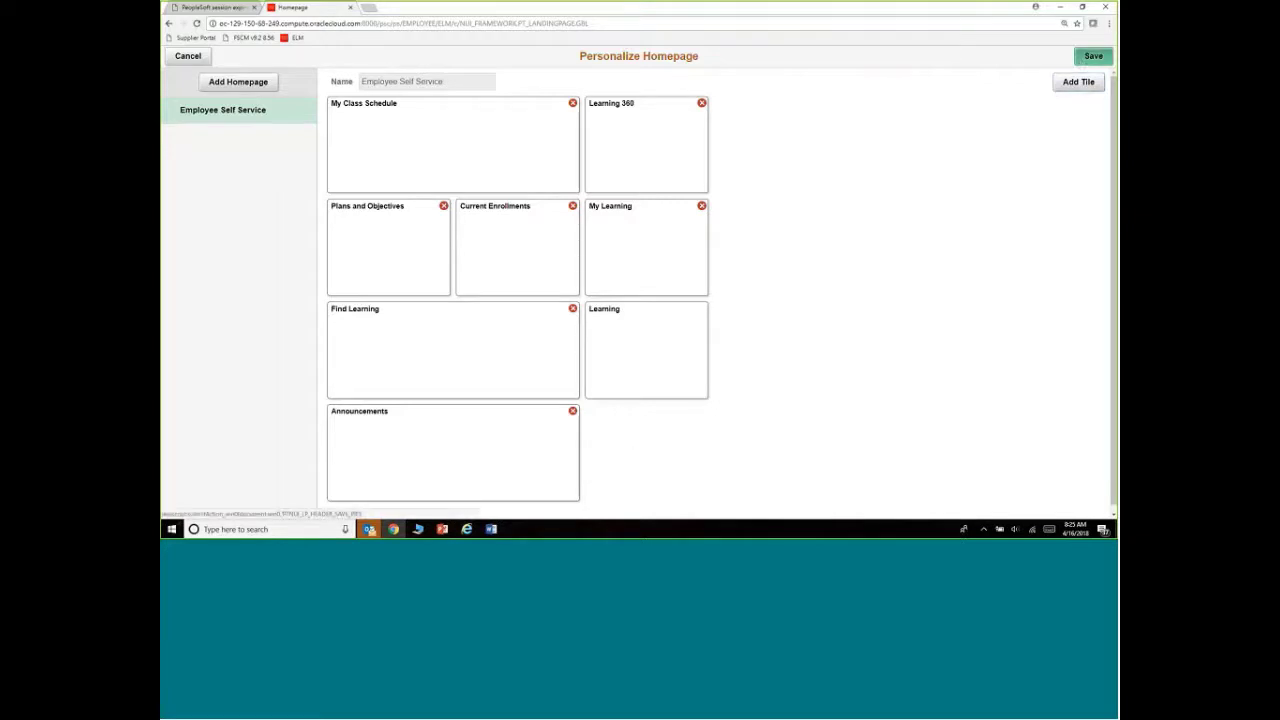
Drag My Learning ahead of Current Enrollments and save the homepage layout
drag(525, 265, 646, 250)
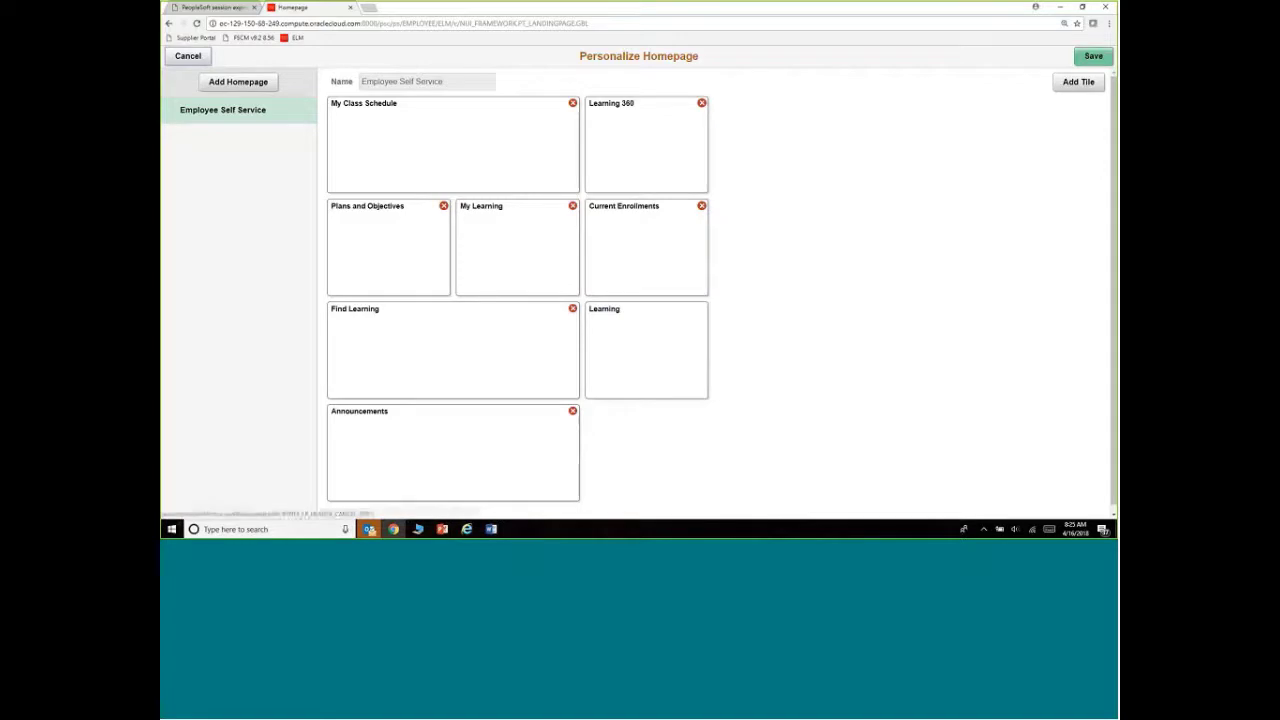
click(1093, 57)
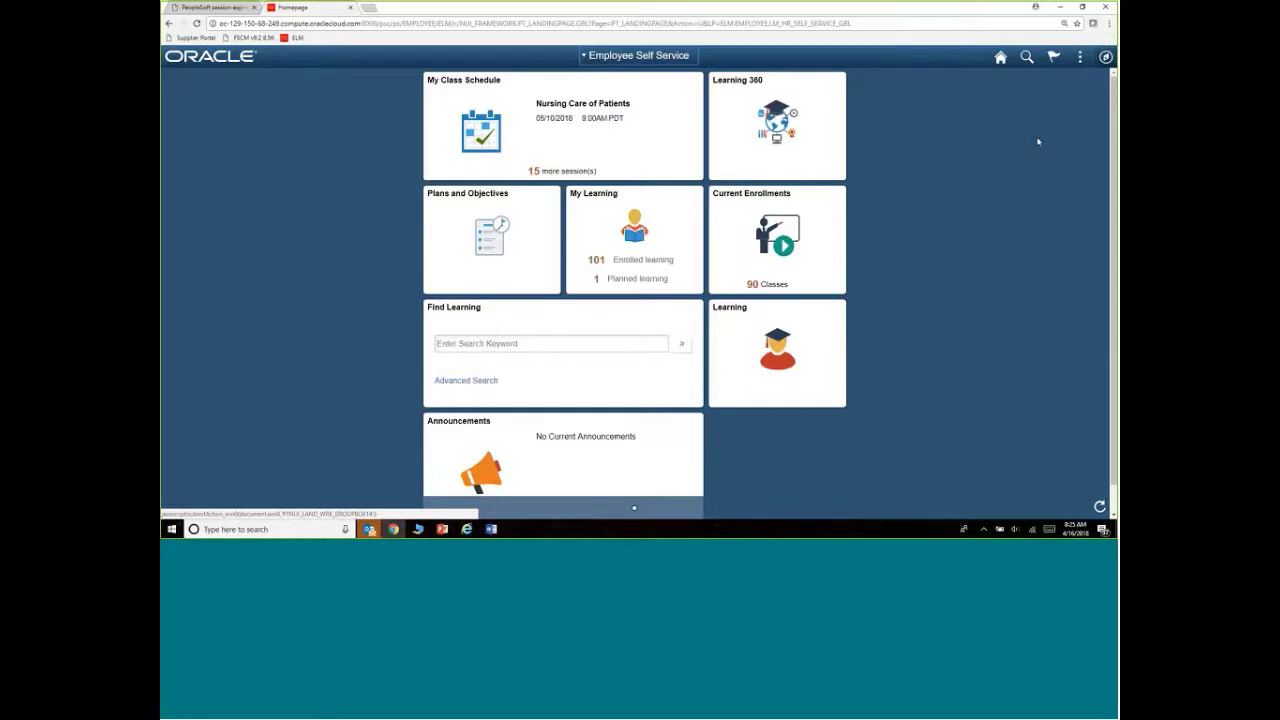
click(676, 58)
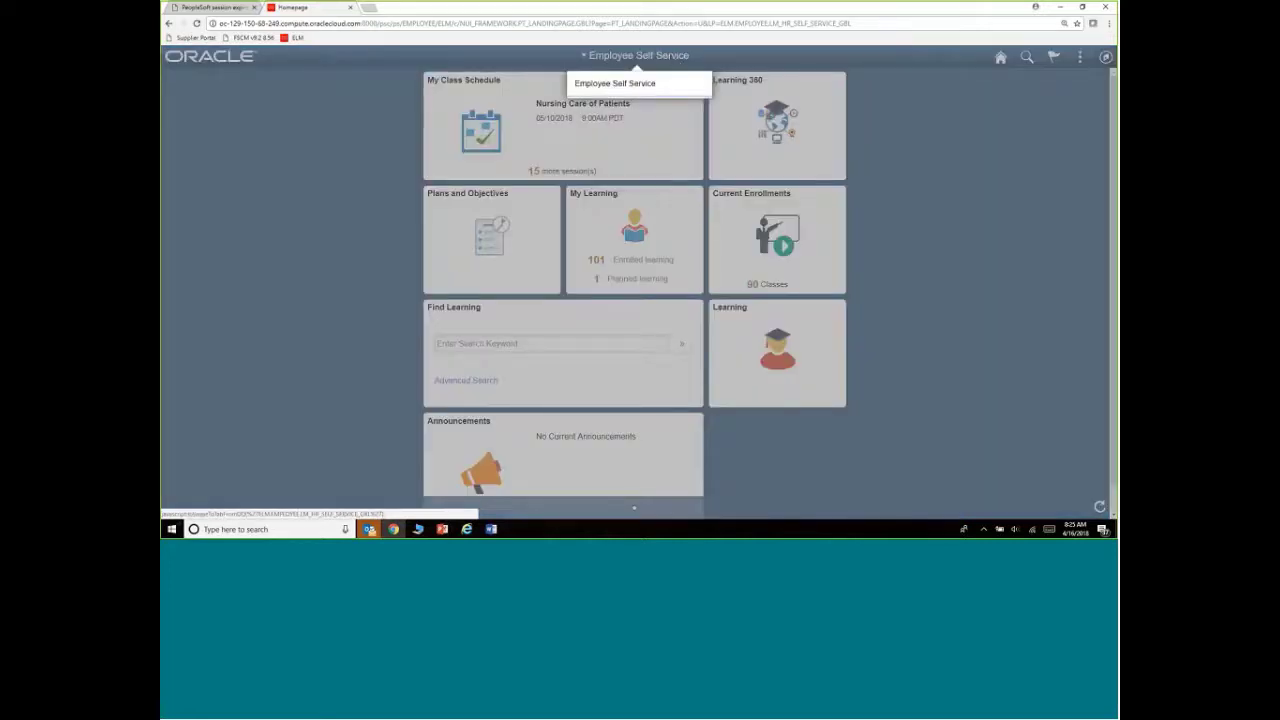
click(871, 286)
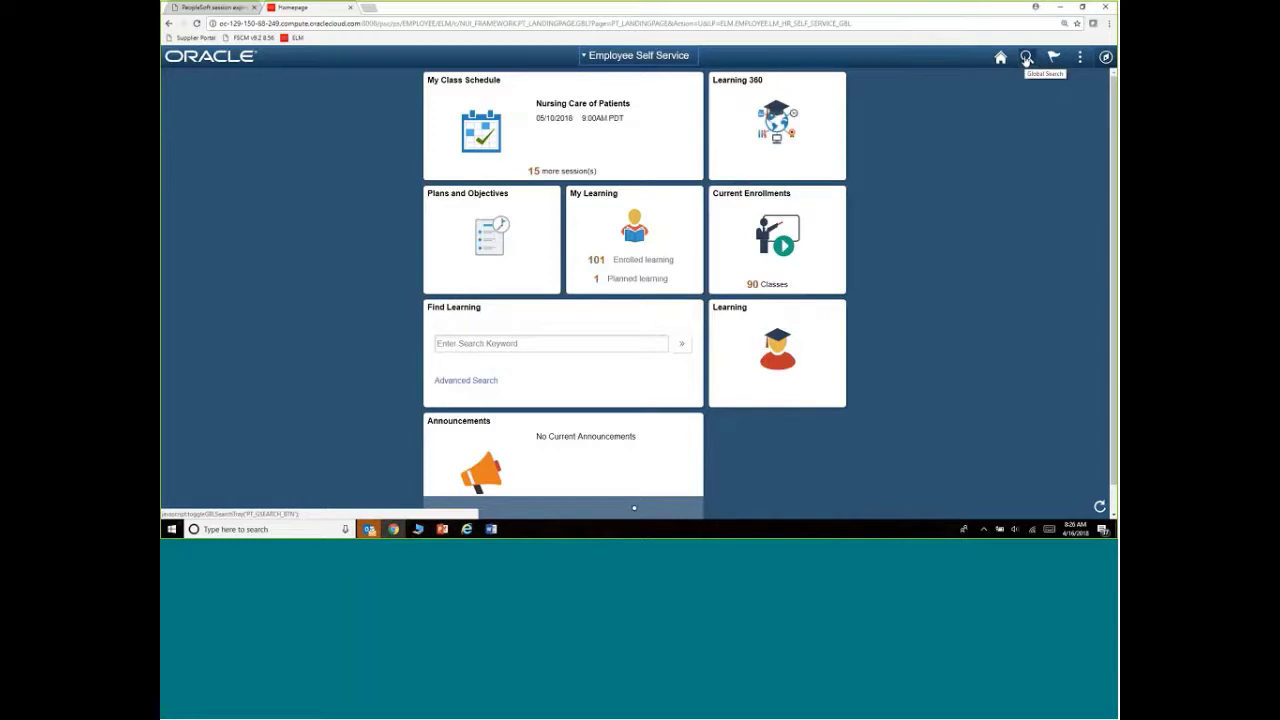
Open global search, keep it scoped to Learning, and enter NURSING as the keyword
click(1025, 58)
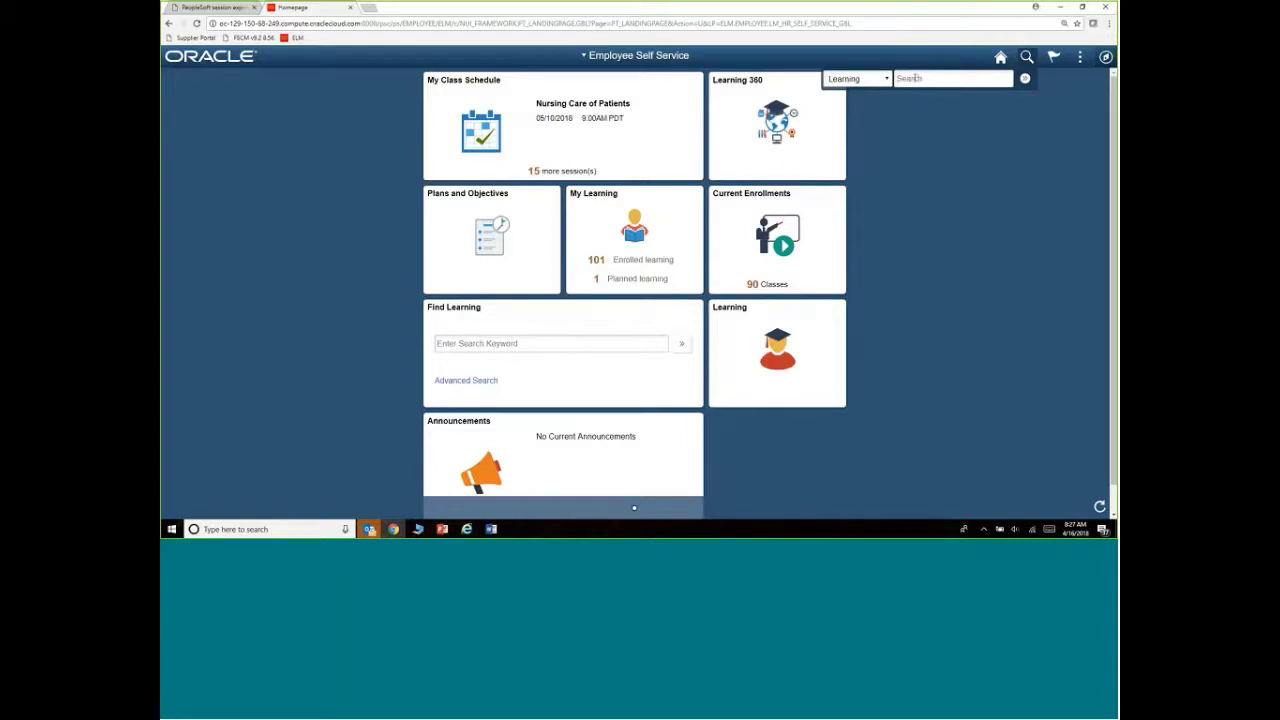
click(888, 81)
click(923, 111)
text(NURS)
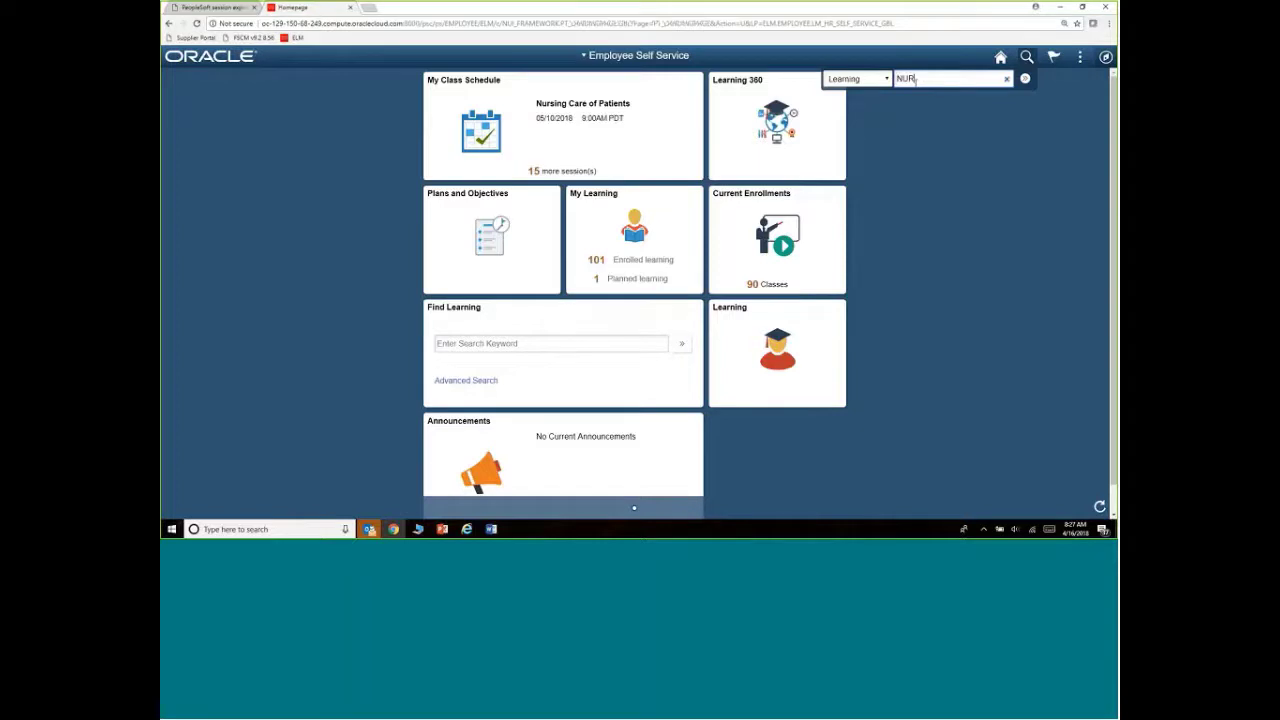
text(ING)
click(1025, 78)
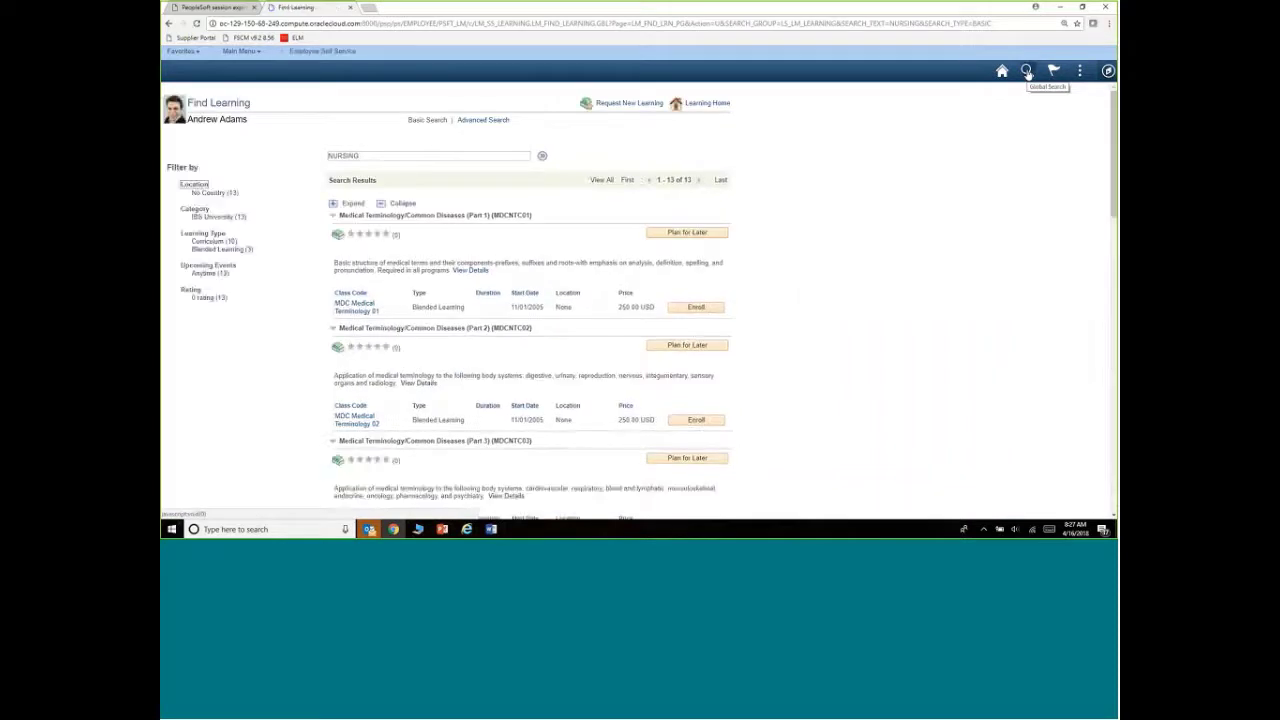
click(1026, 73)
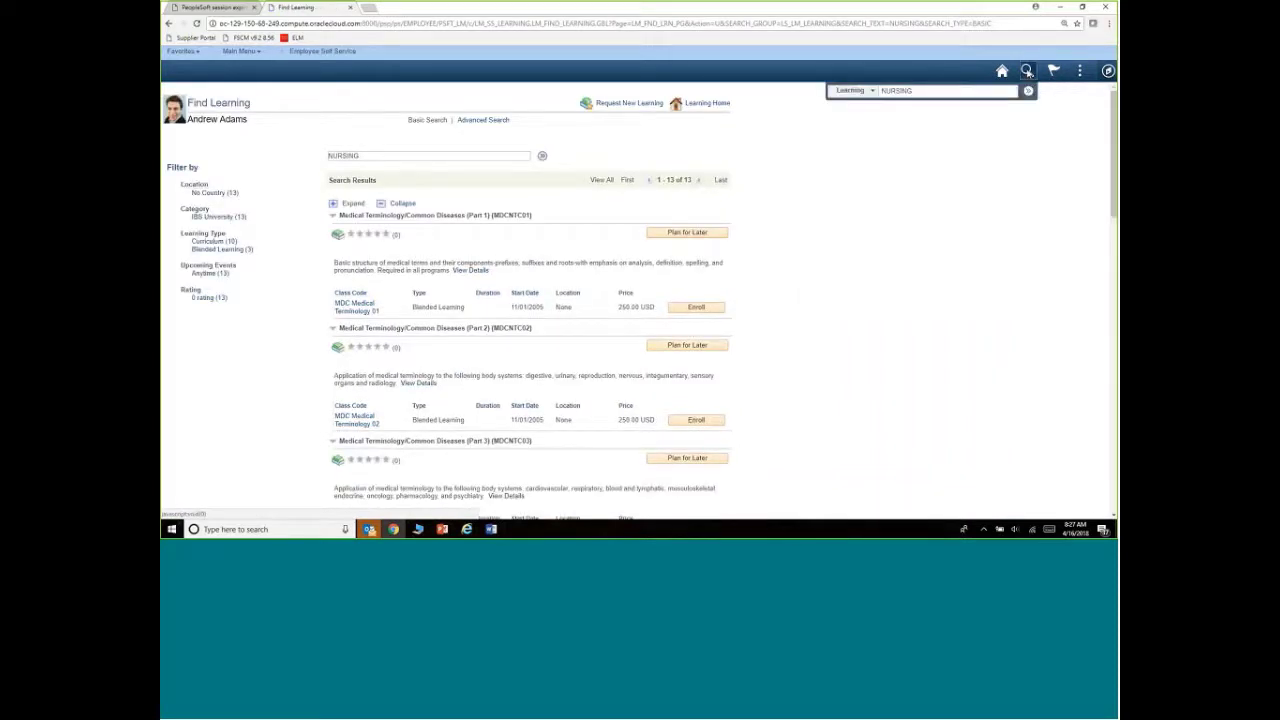
click(872, 91)
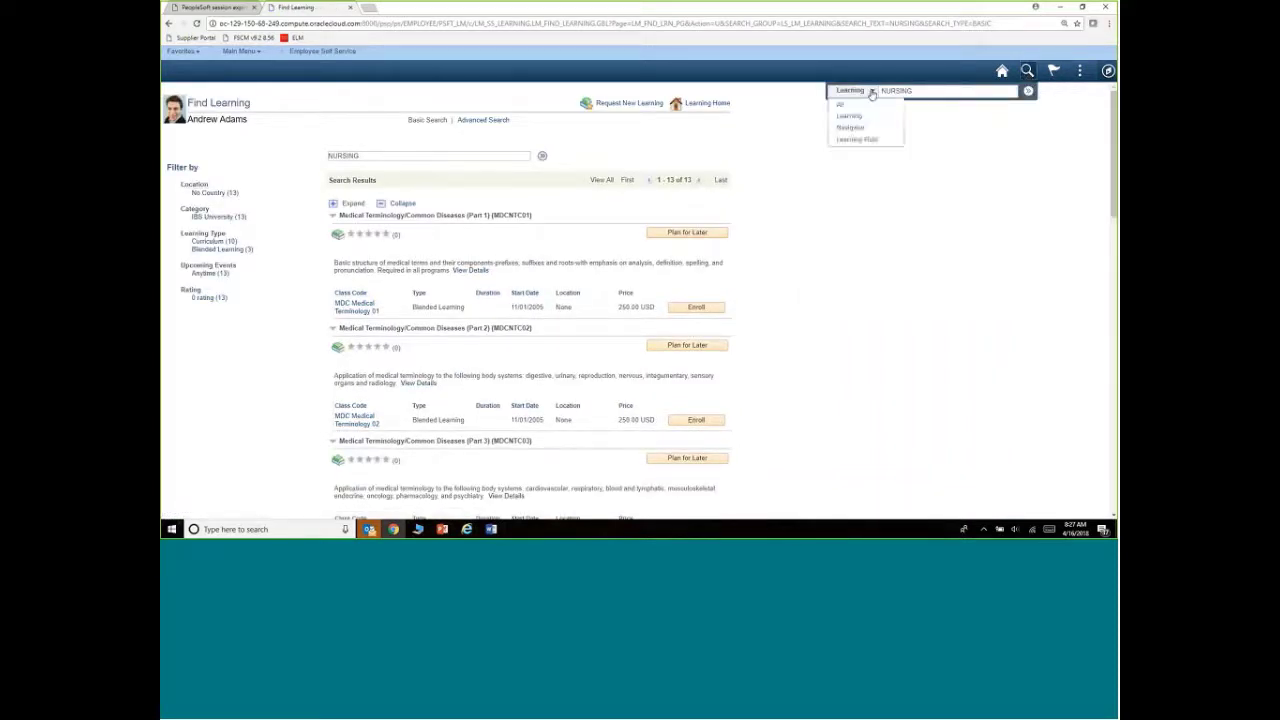
click(852, 139)
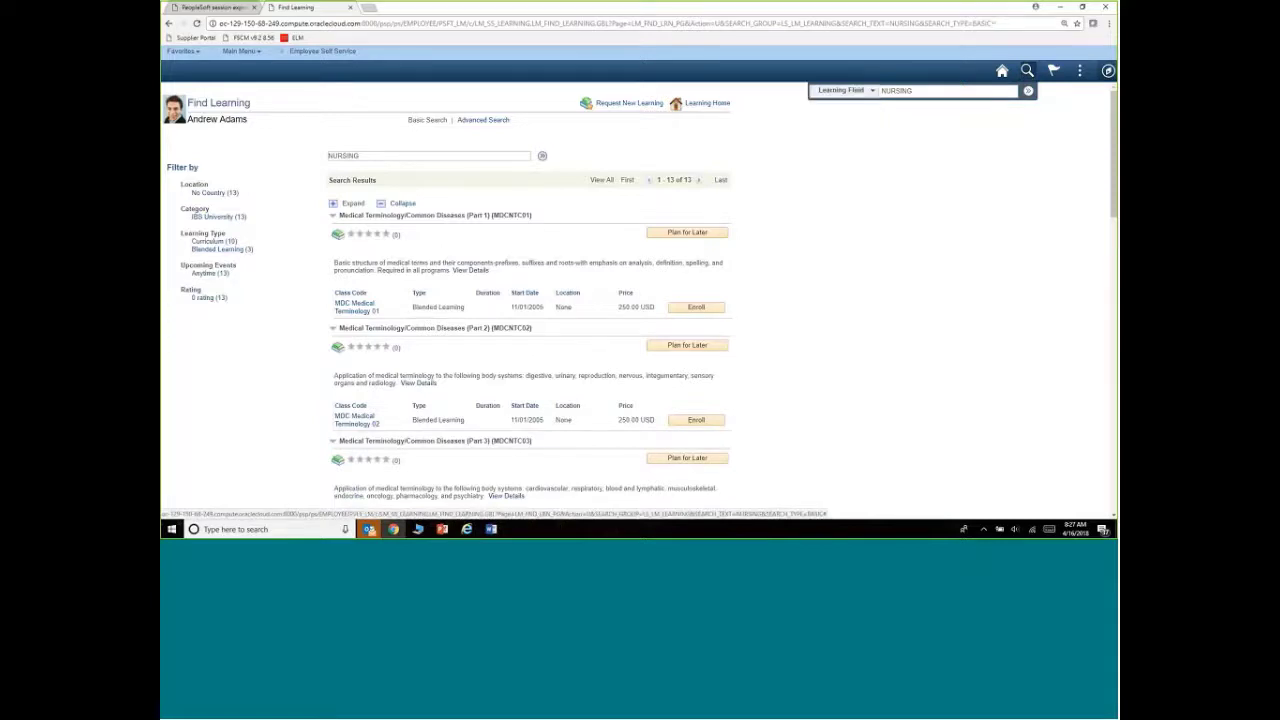
click(865, 92)
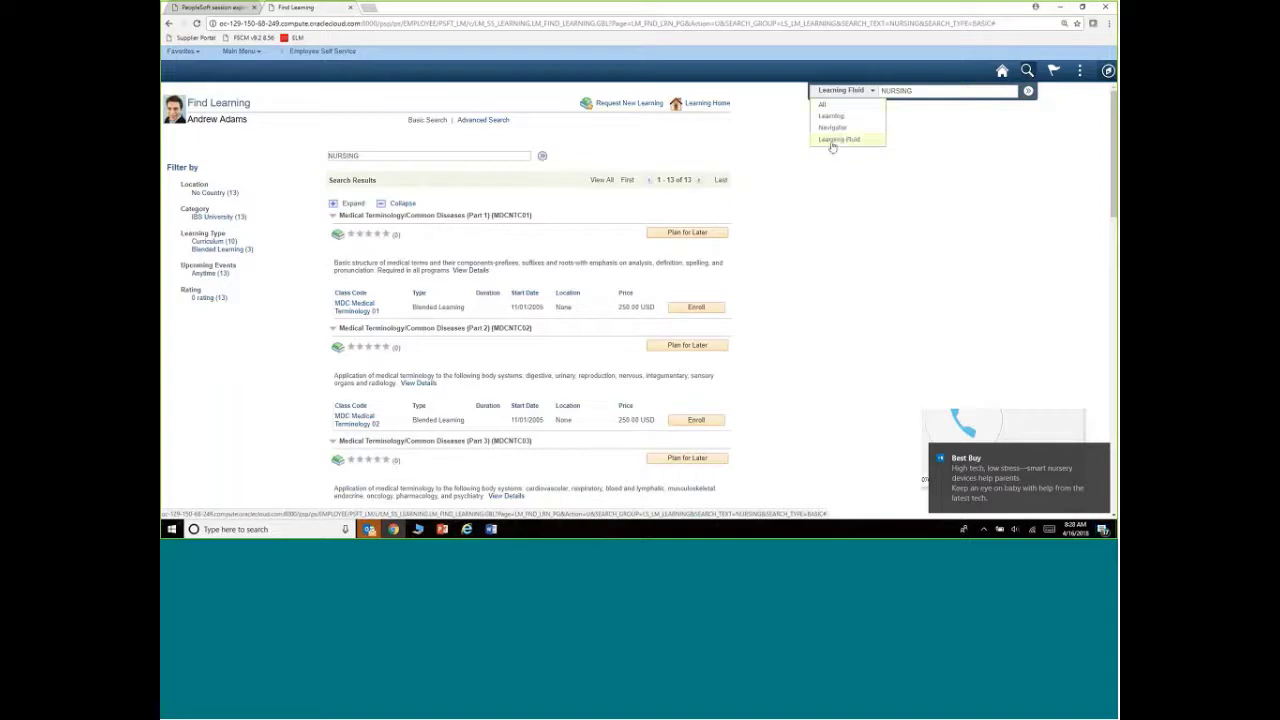
click(832, 141)
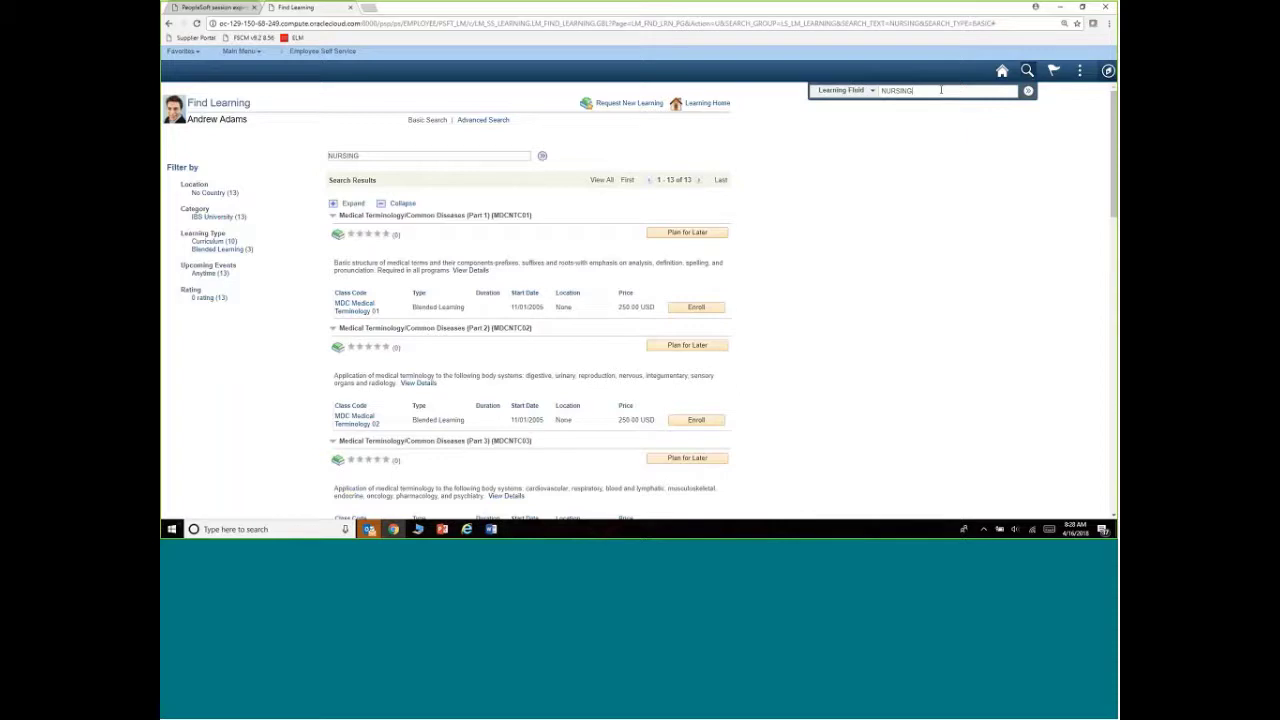
click(1027, 92)
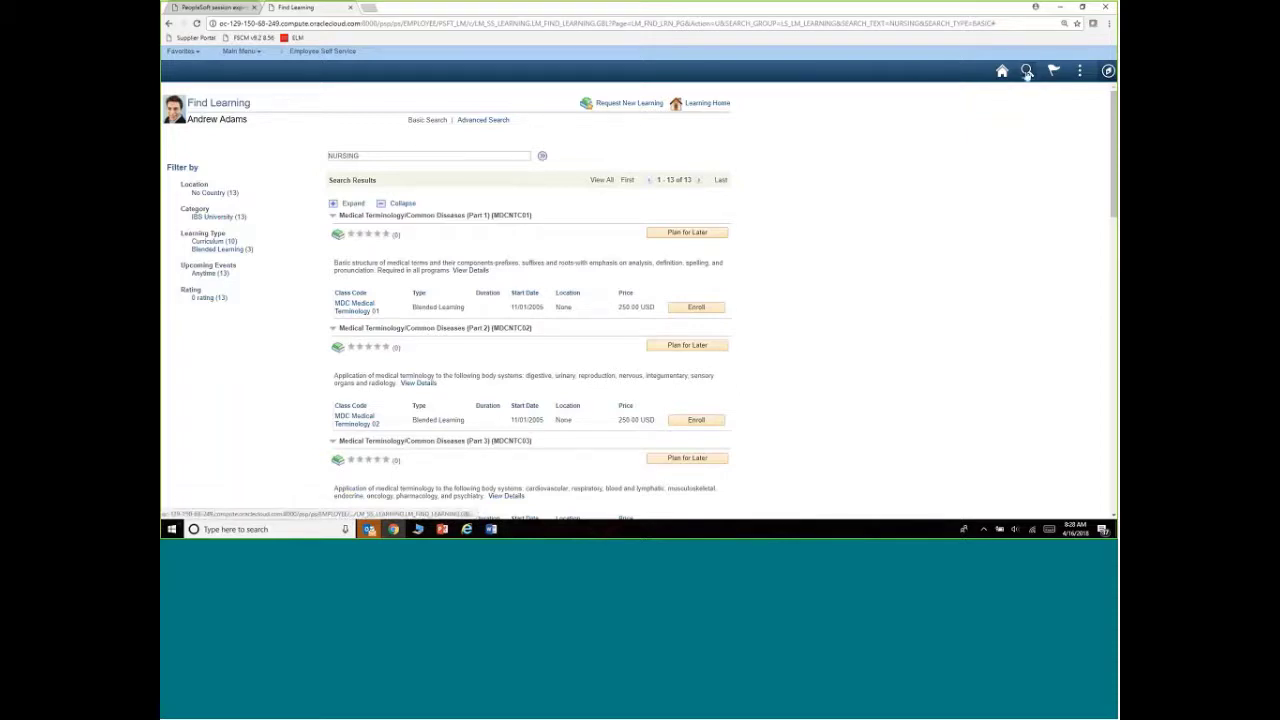
Go back to the Employee Self Service homepage and run a Learning Fluid global search for NURSING
click(1001, 71)
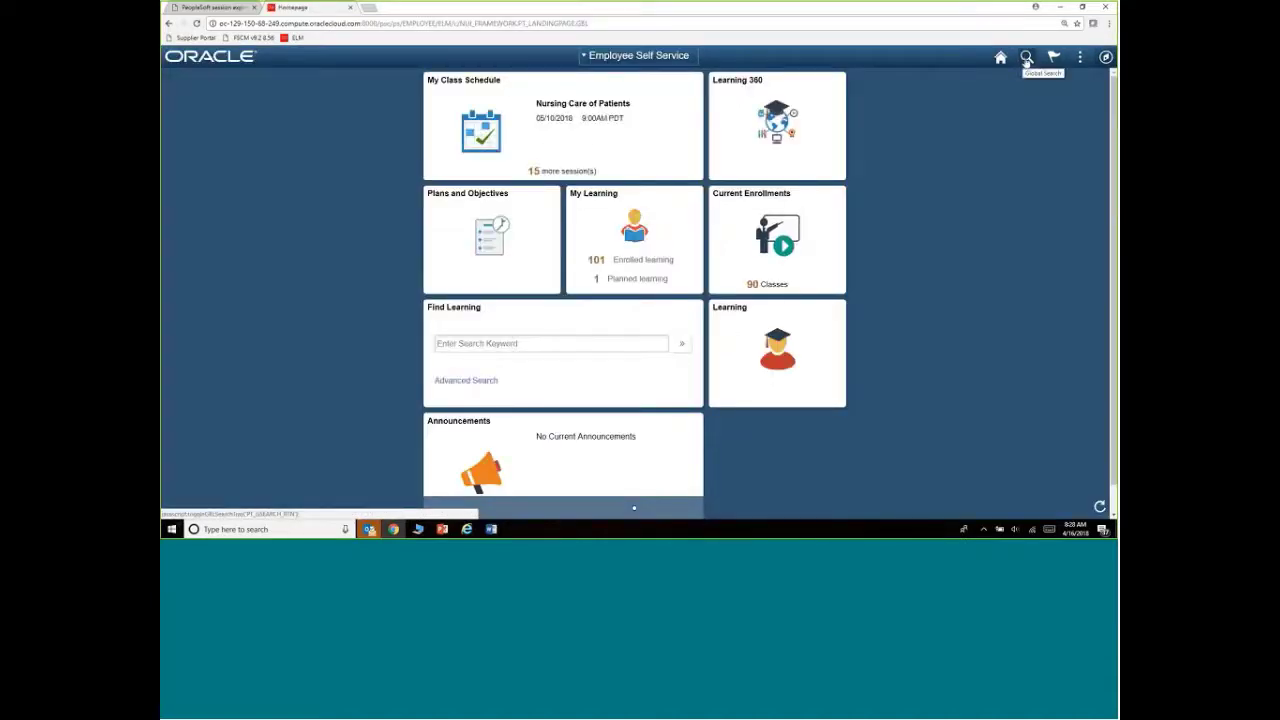
click(1026, 58)
click(857, 78)
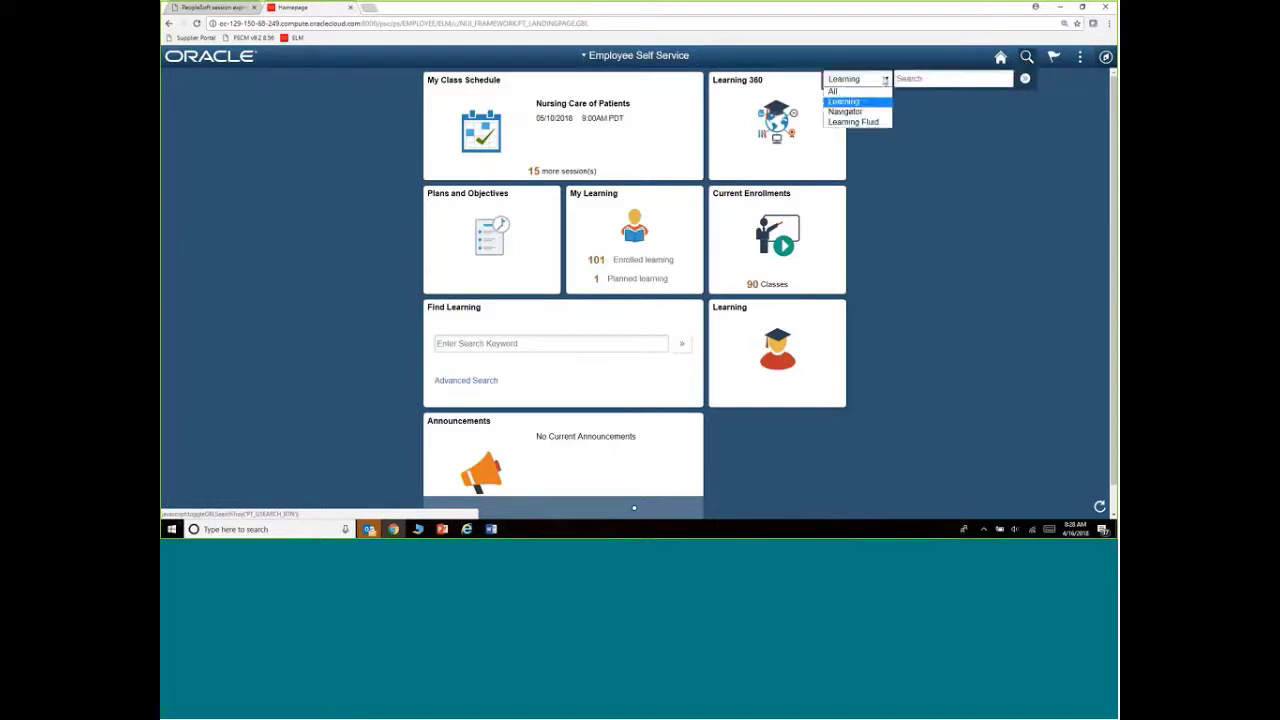
click(845, 124)
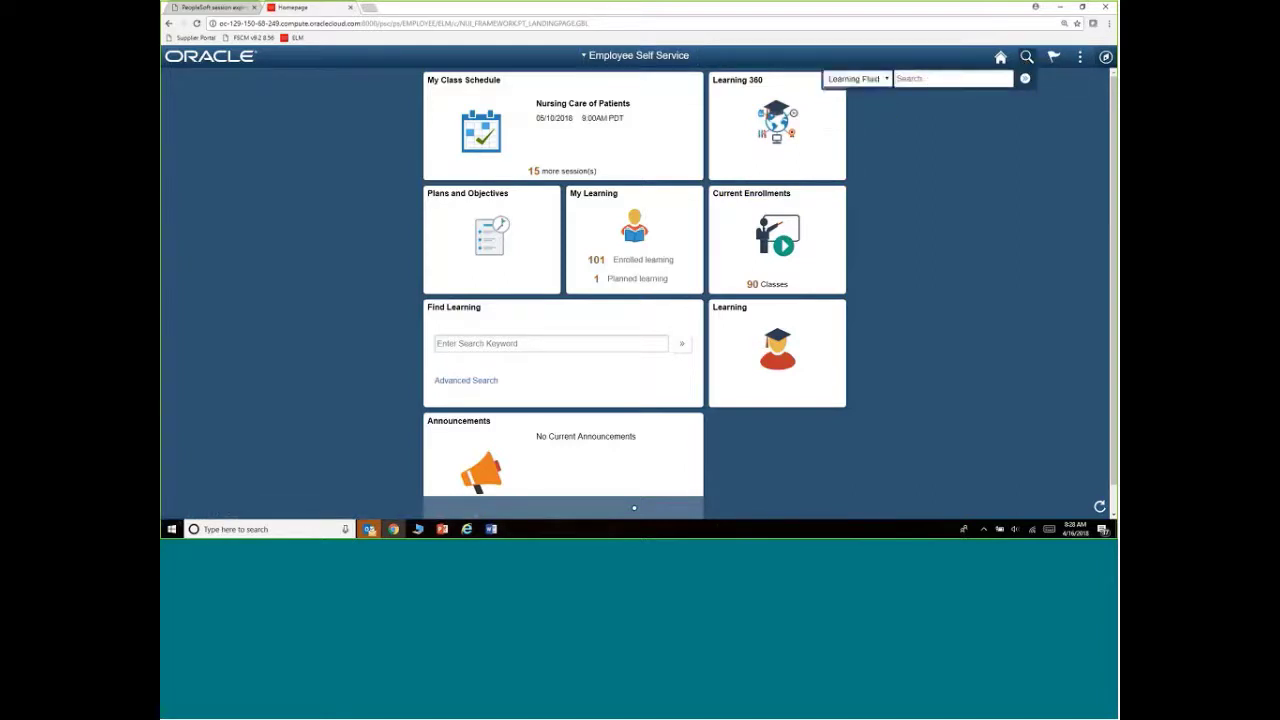
click(913, 78)
text(NURSING)
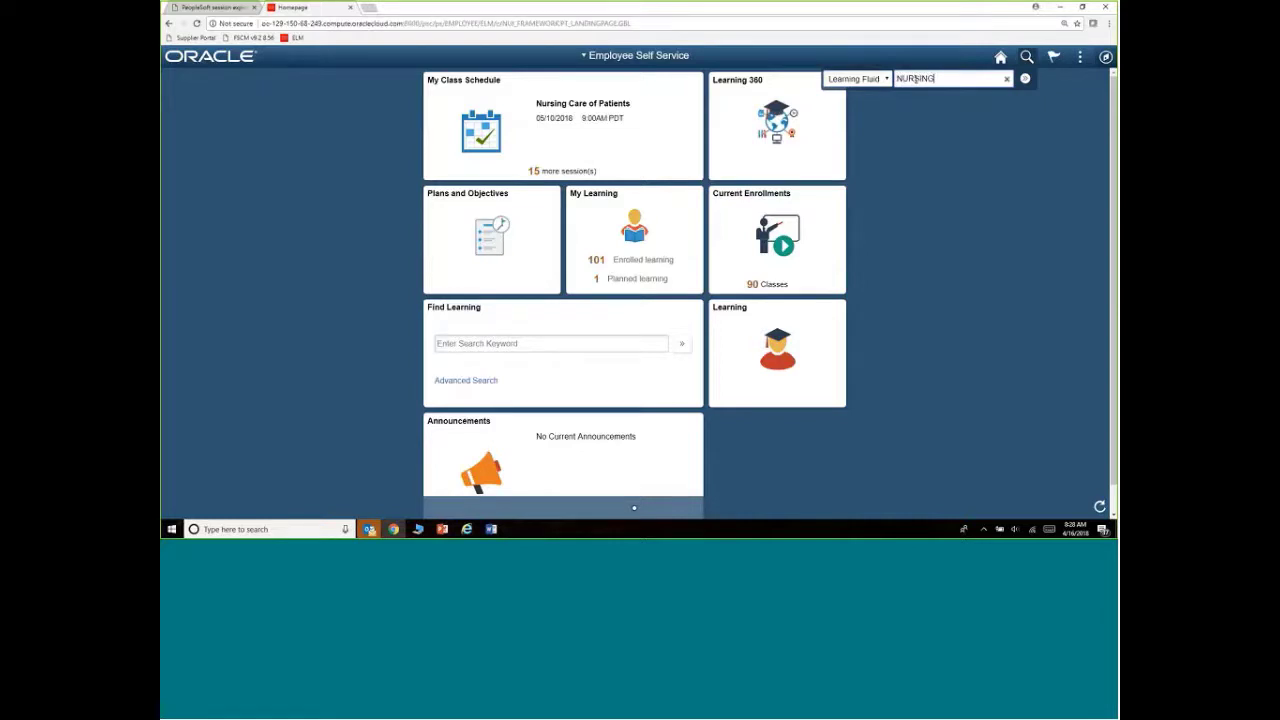
key(Return)
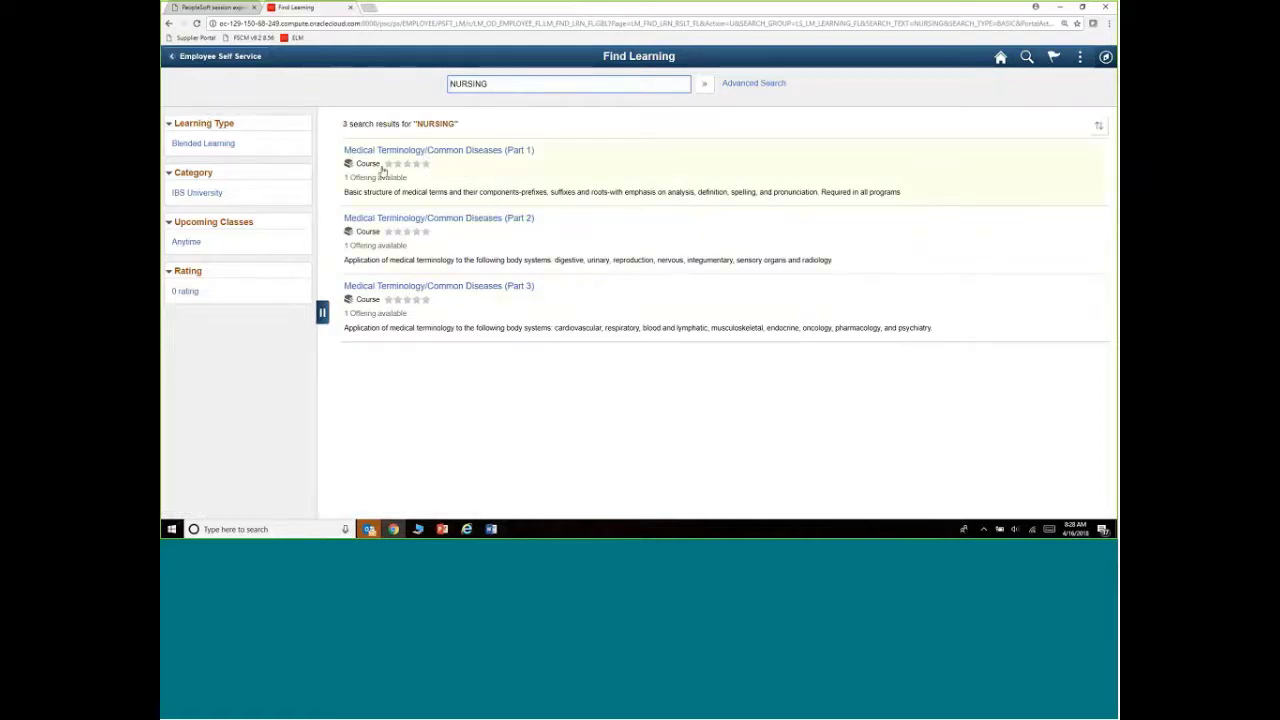
click(226, 152)
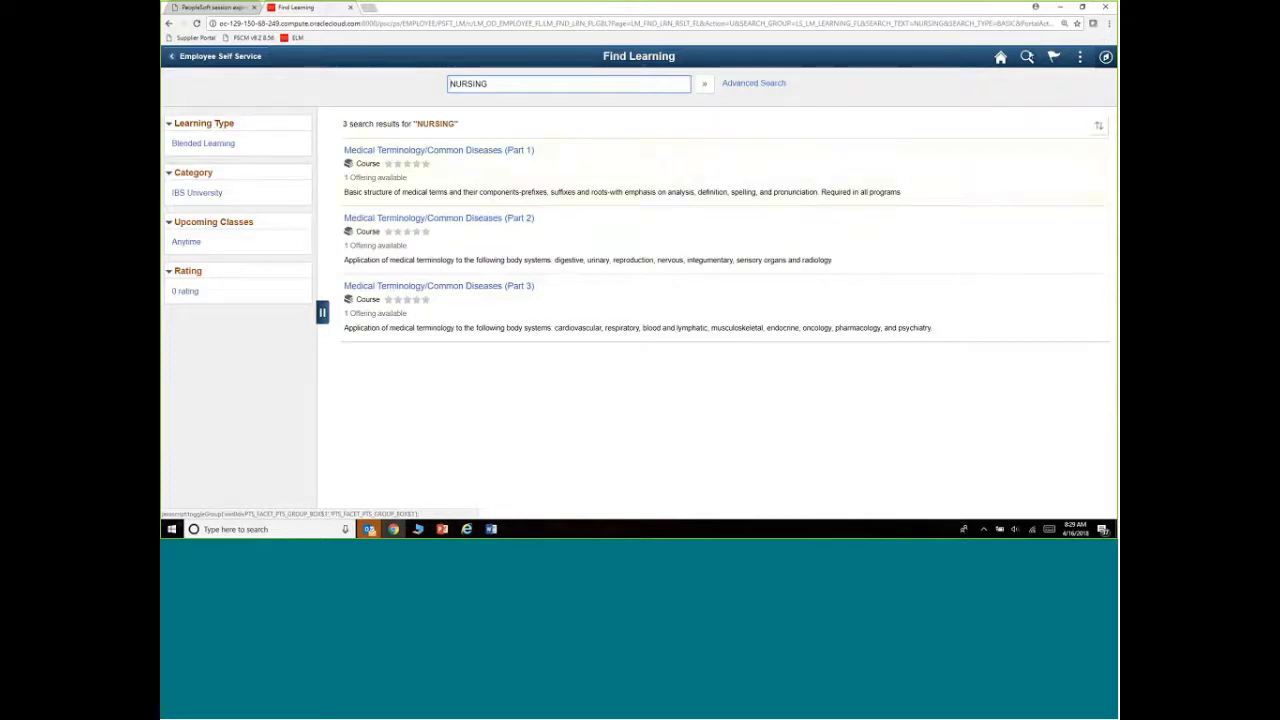
drag(591, 80, 416, 81)
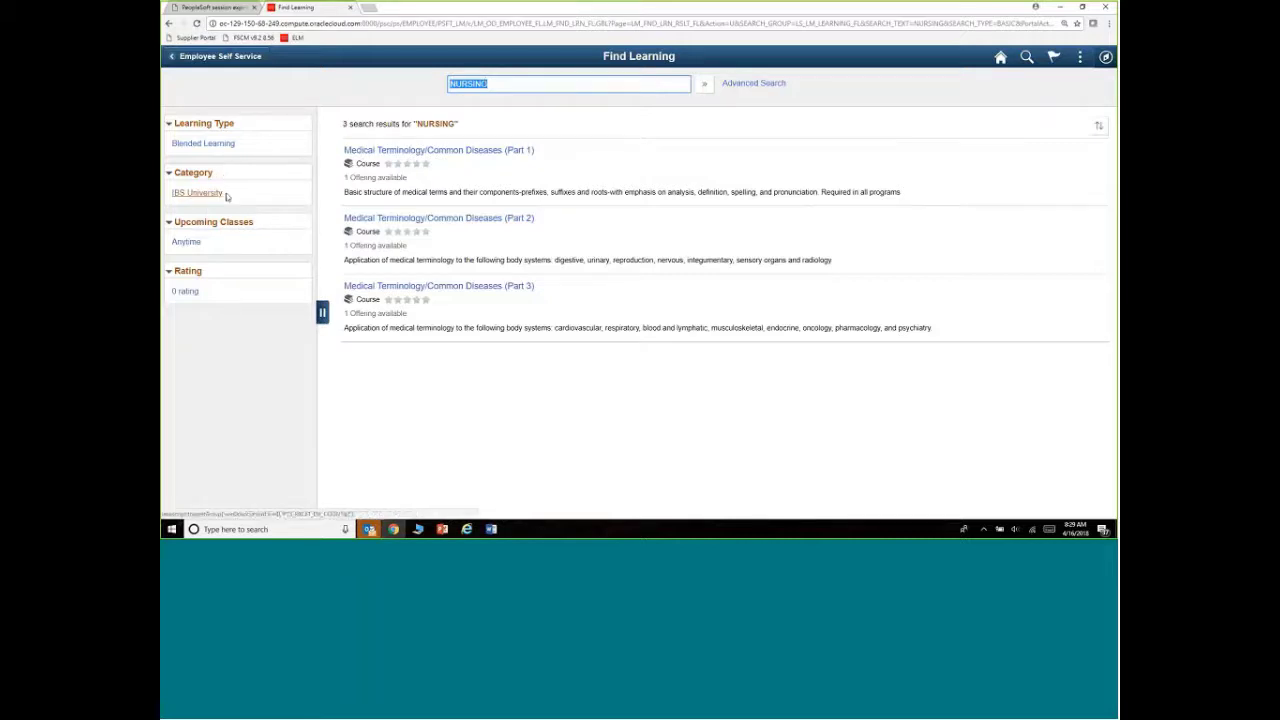
click(205, 193)
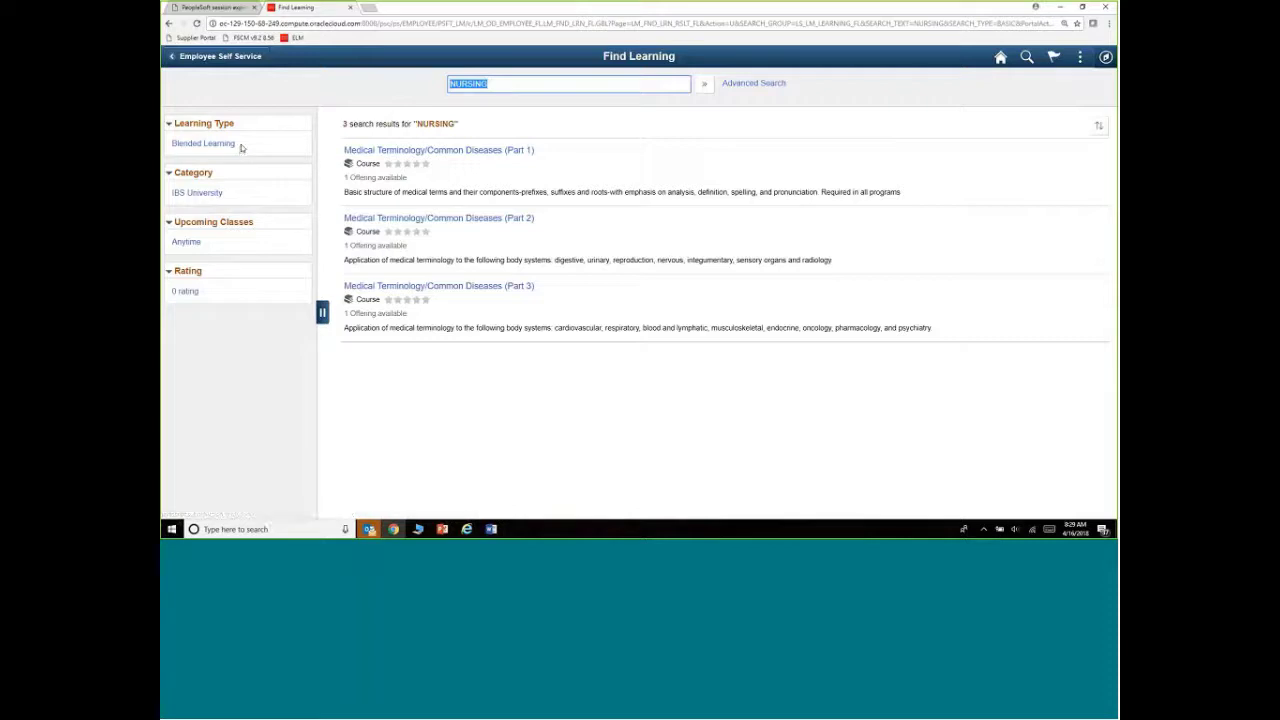
click(203, 144)
click(505, 82)
double_click(464, 83)
click(1080, 57)
Sign out and sign back in with a different user ID and its password
click(984, 217)
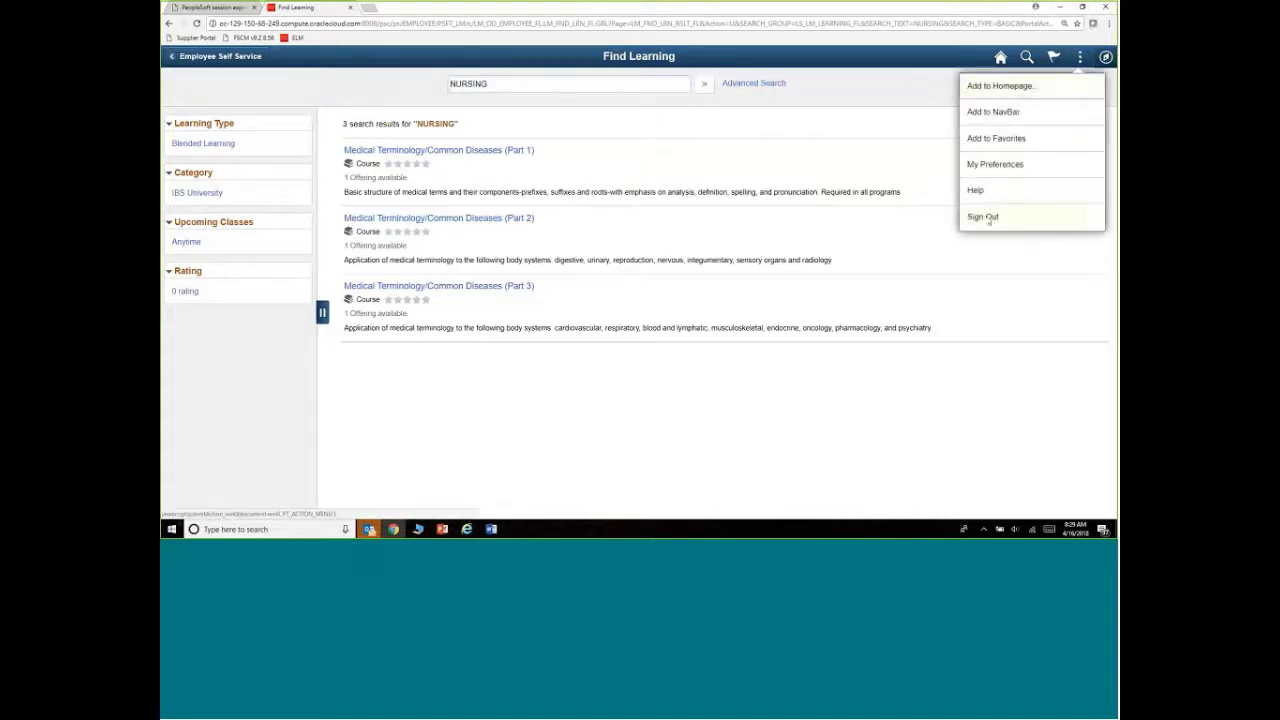
double_click(602, 154)
text(p)
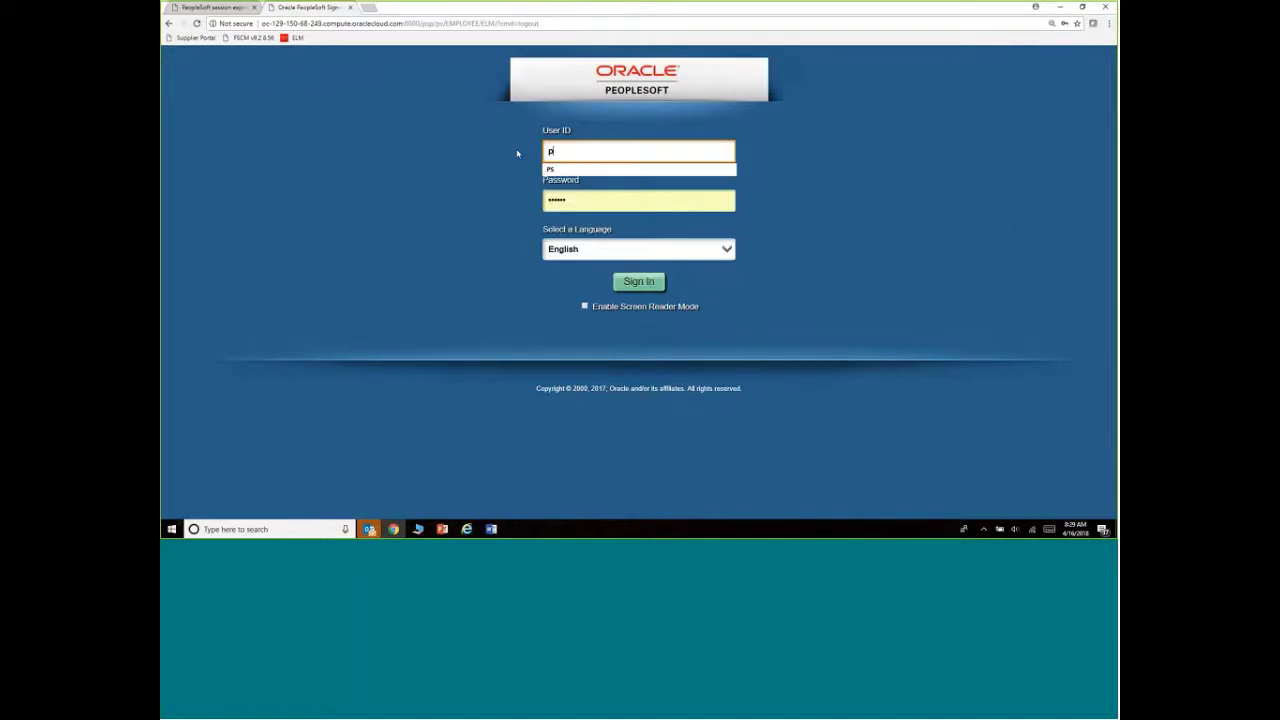
key(BackSpace)
text(PS)
key(Tab)
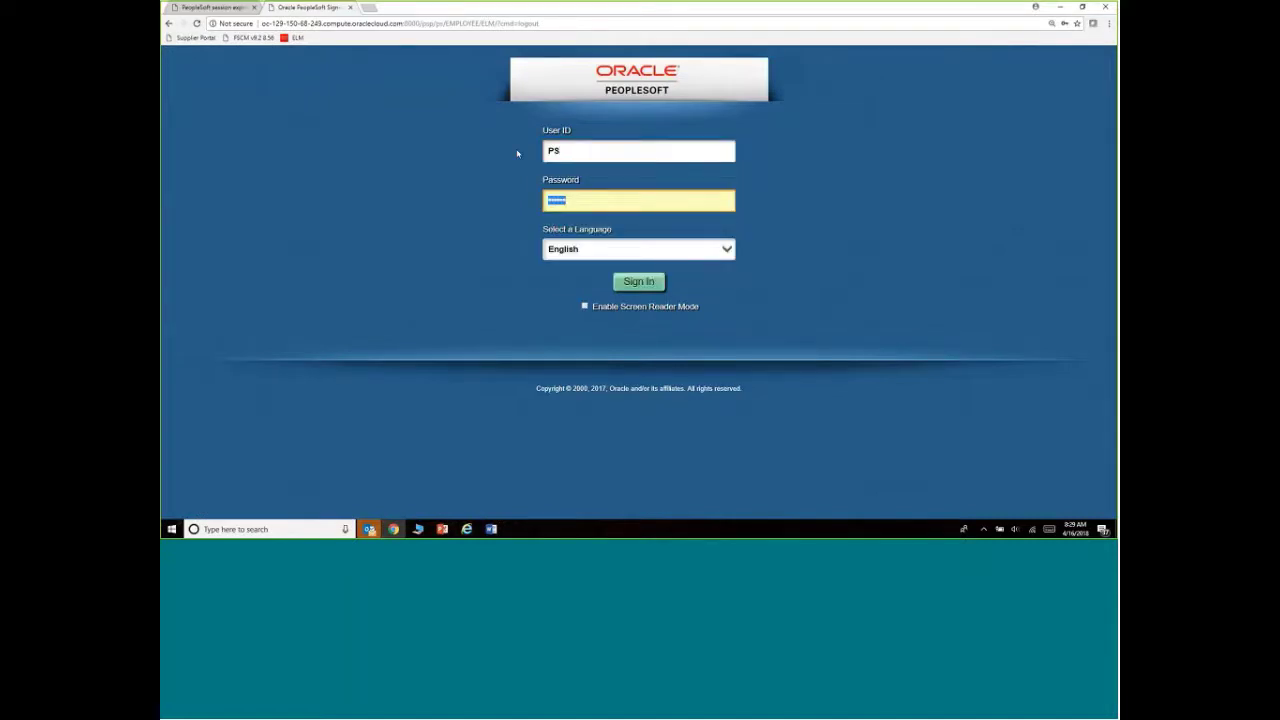
text(PS)
click(626, 282)
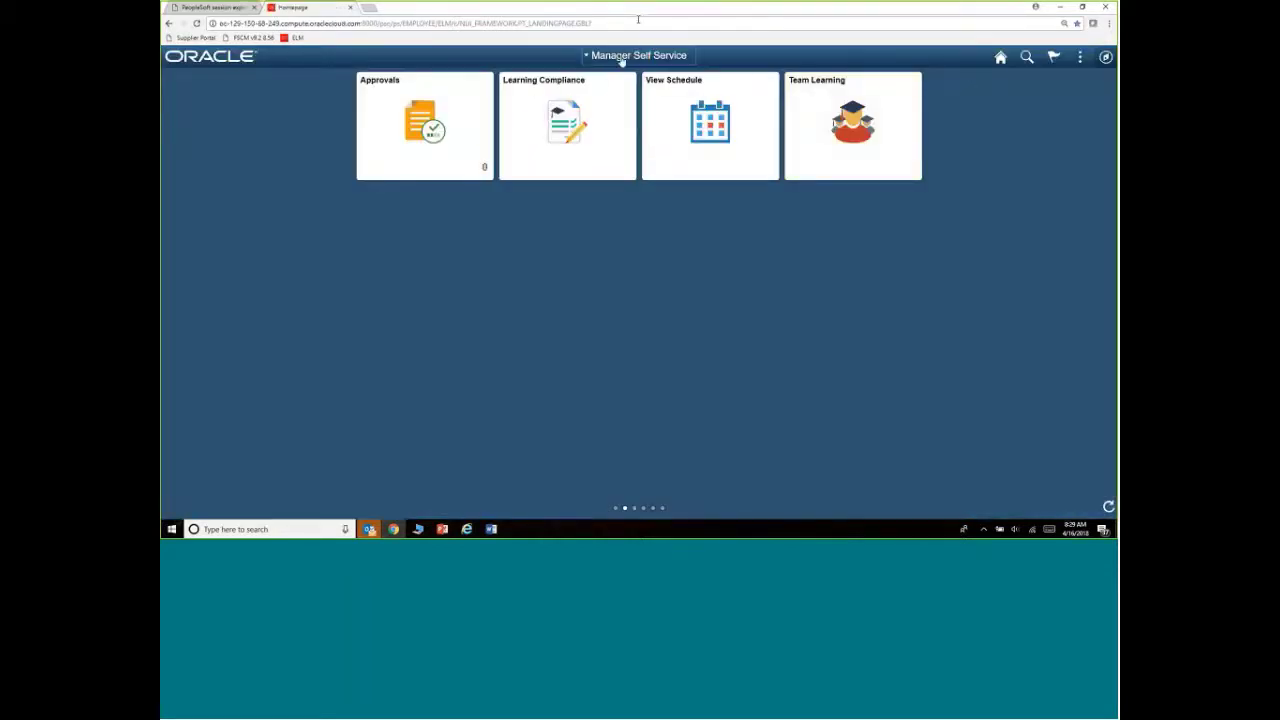
Switch to the Employee Self Service homepage and type Peopletools in the Find Learning keyword box
click(621, 61)
click(620, 134)
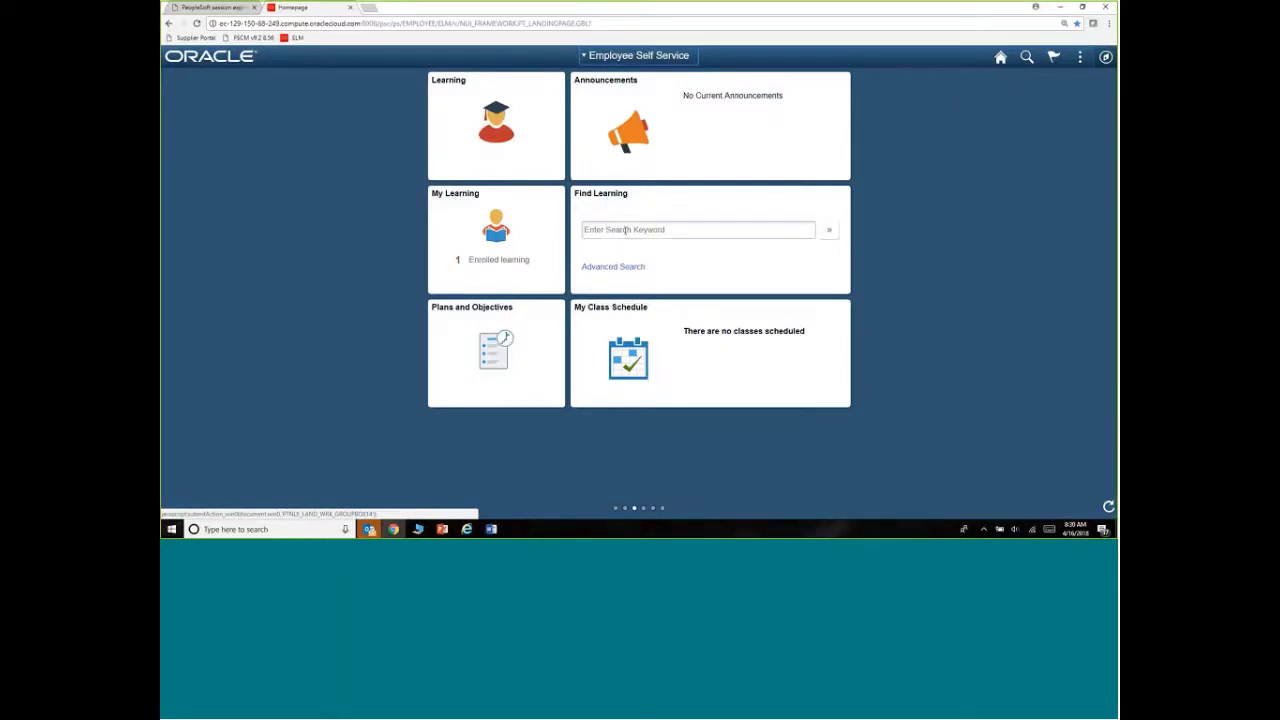
click(626, 231)
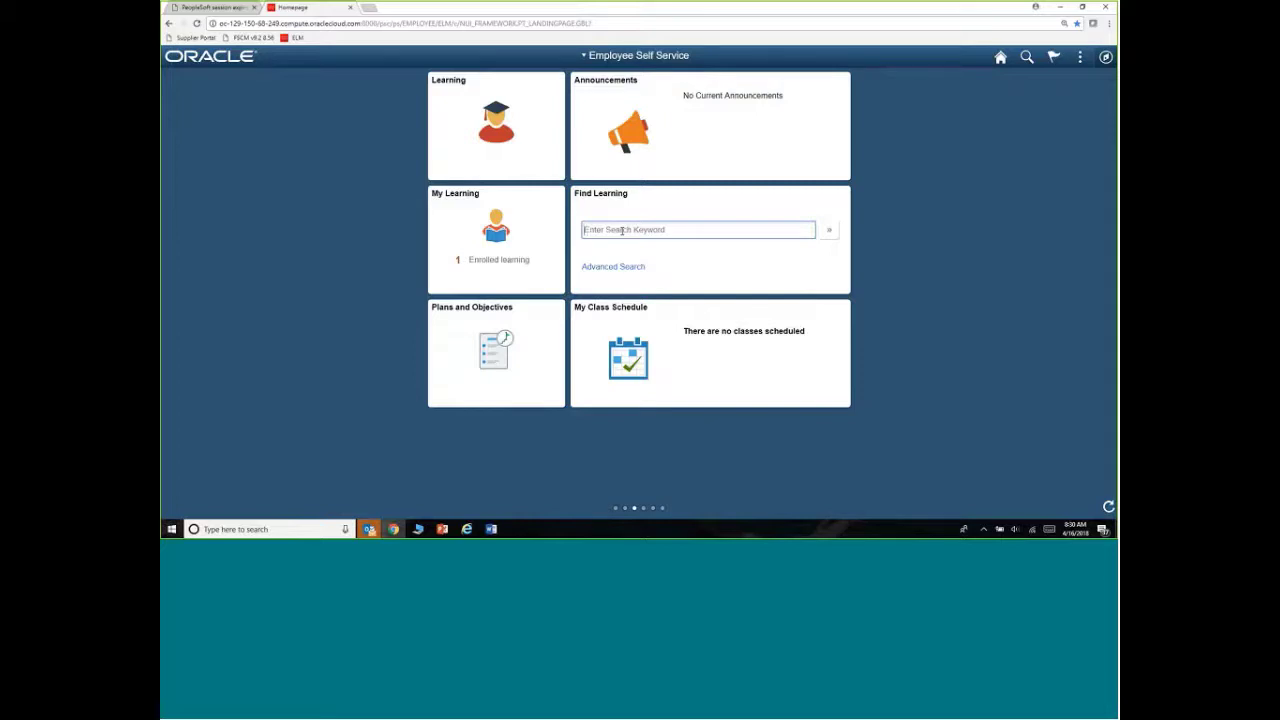
click(622, 230)
text(PEOP)
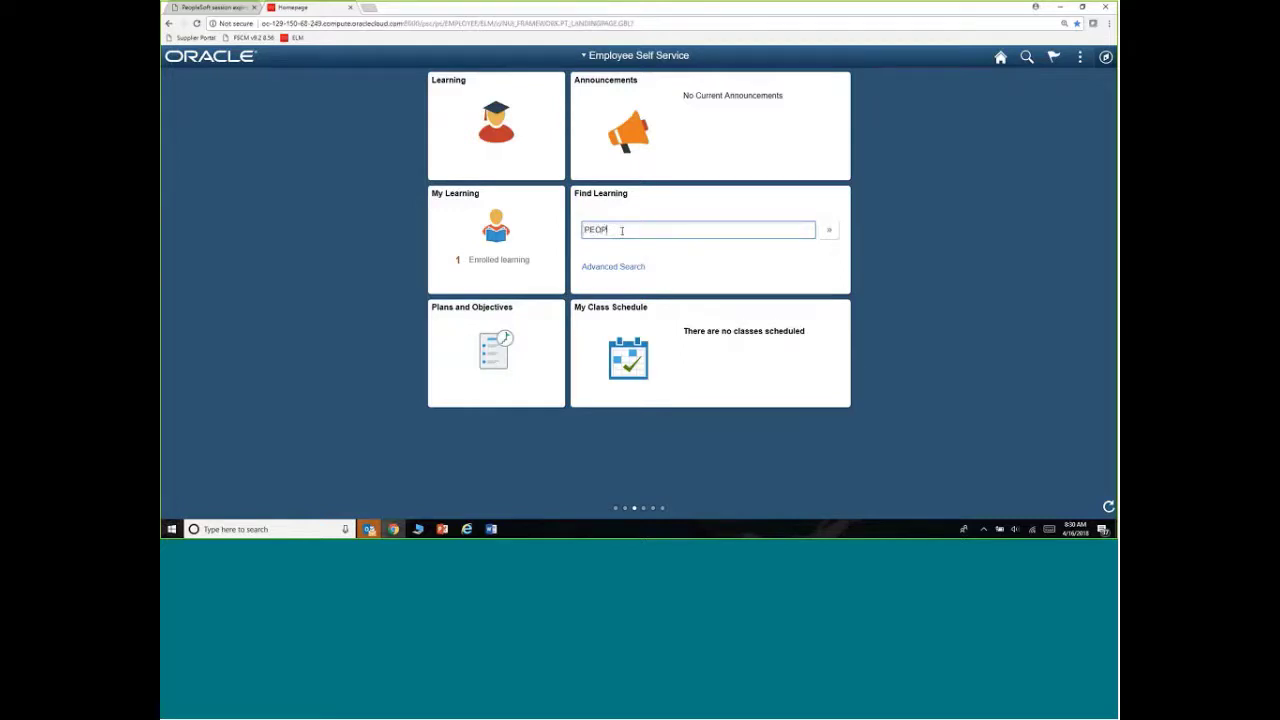
key(BackSpace)
key(BackSpace)
key(BackSpace)
text(eopletools)
Run the Peopletools search, view the PeopleTools-1 course details, then return to the results
click(831, 233)
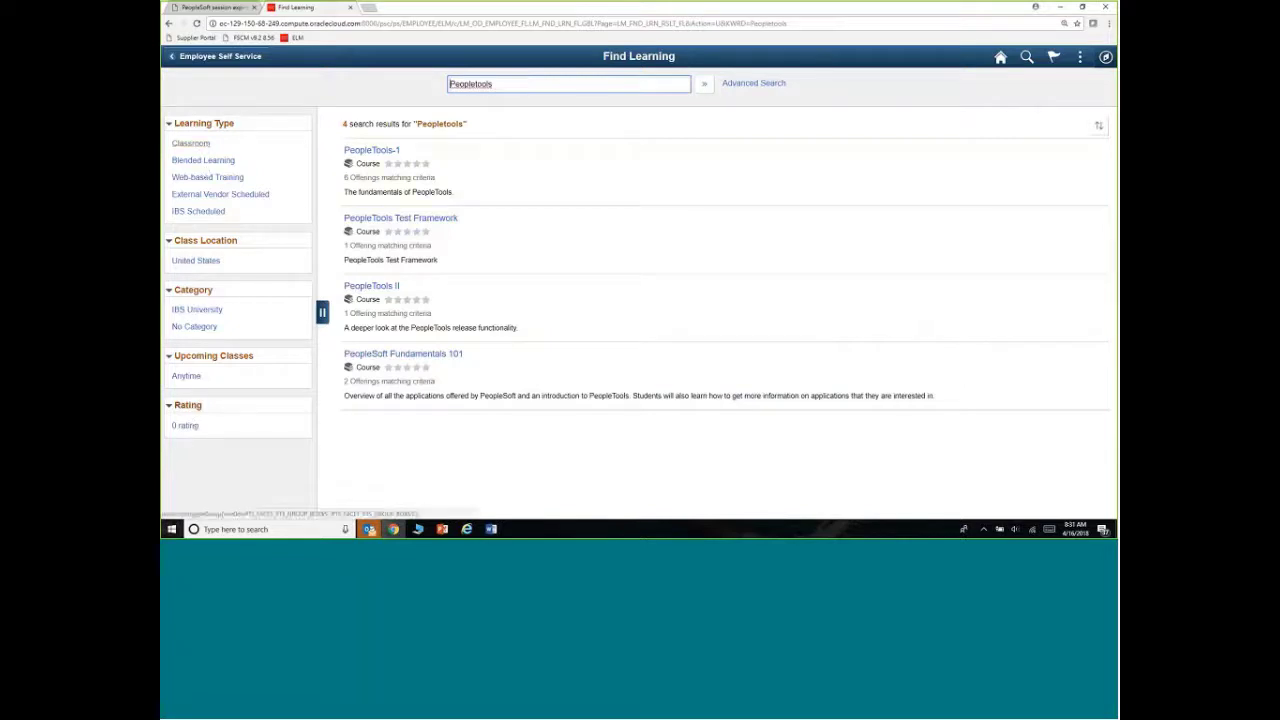
click(378, 153)
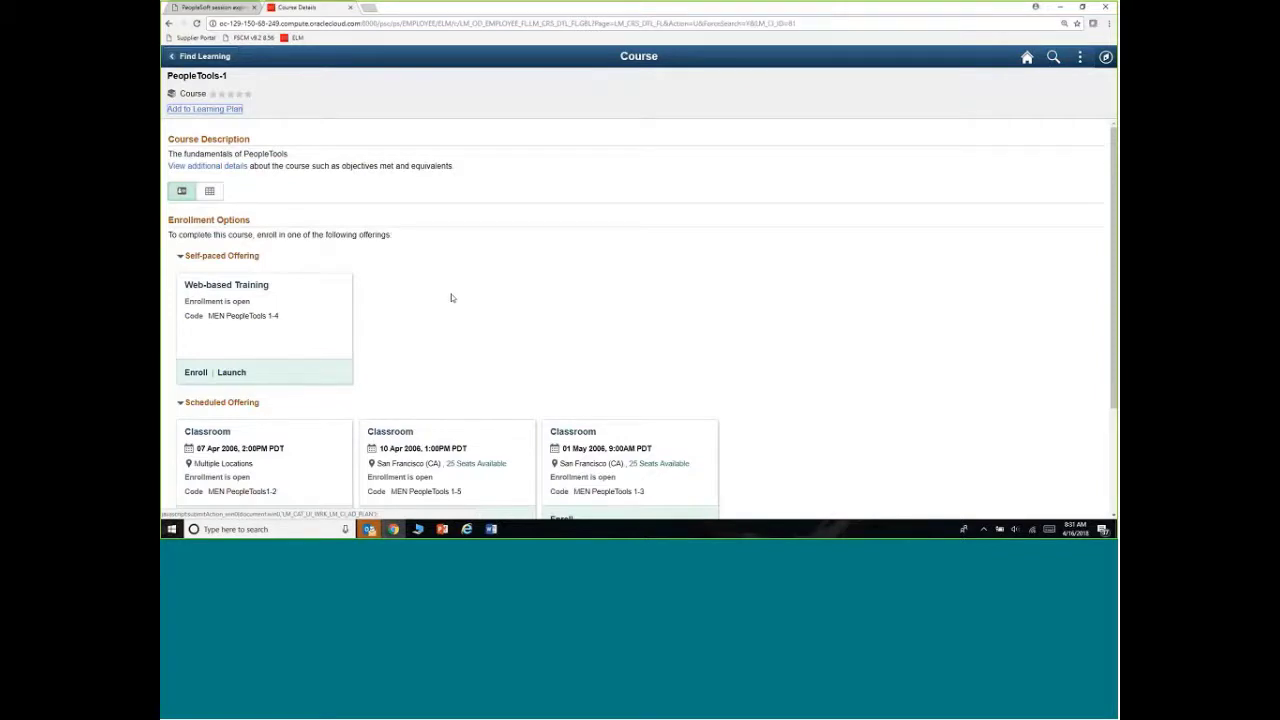
click(191, 58)
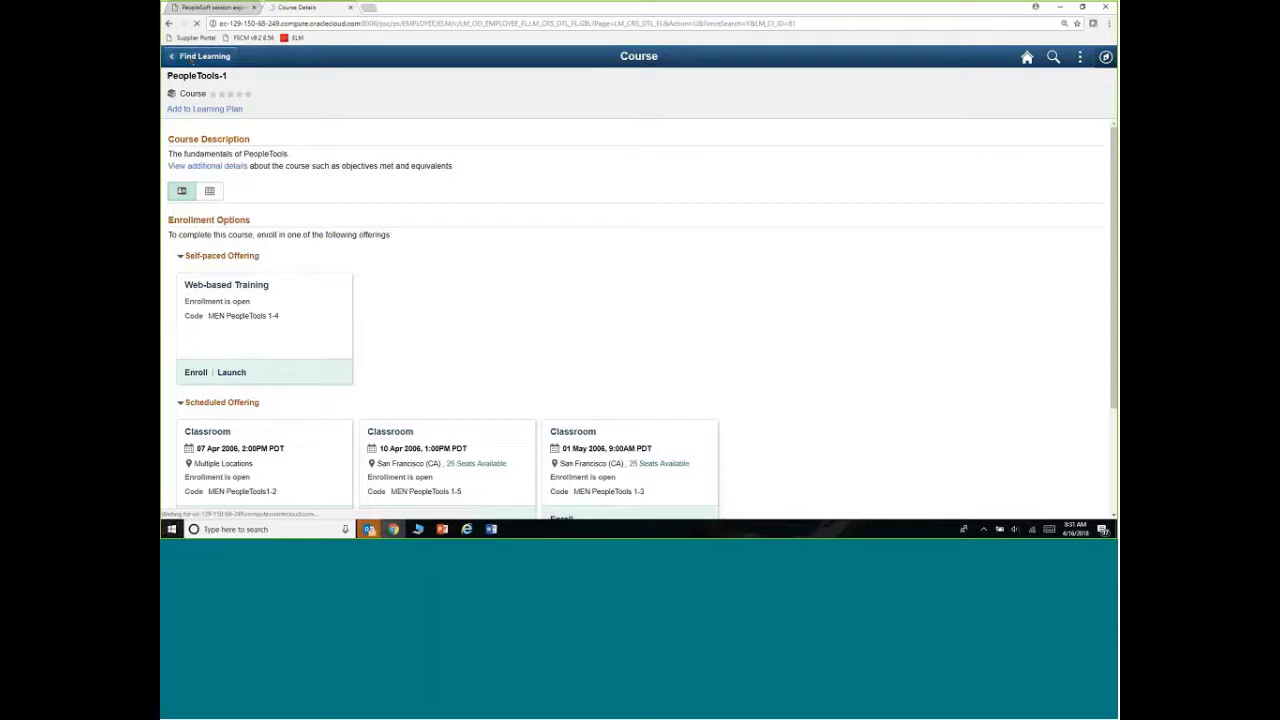
click(1027, 57)
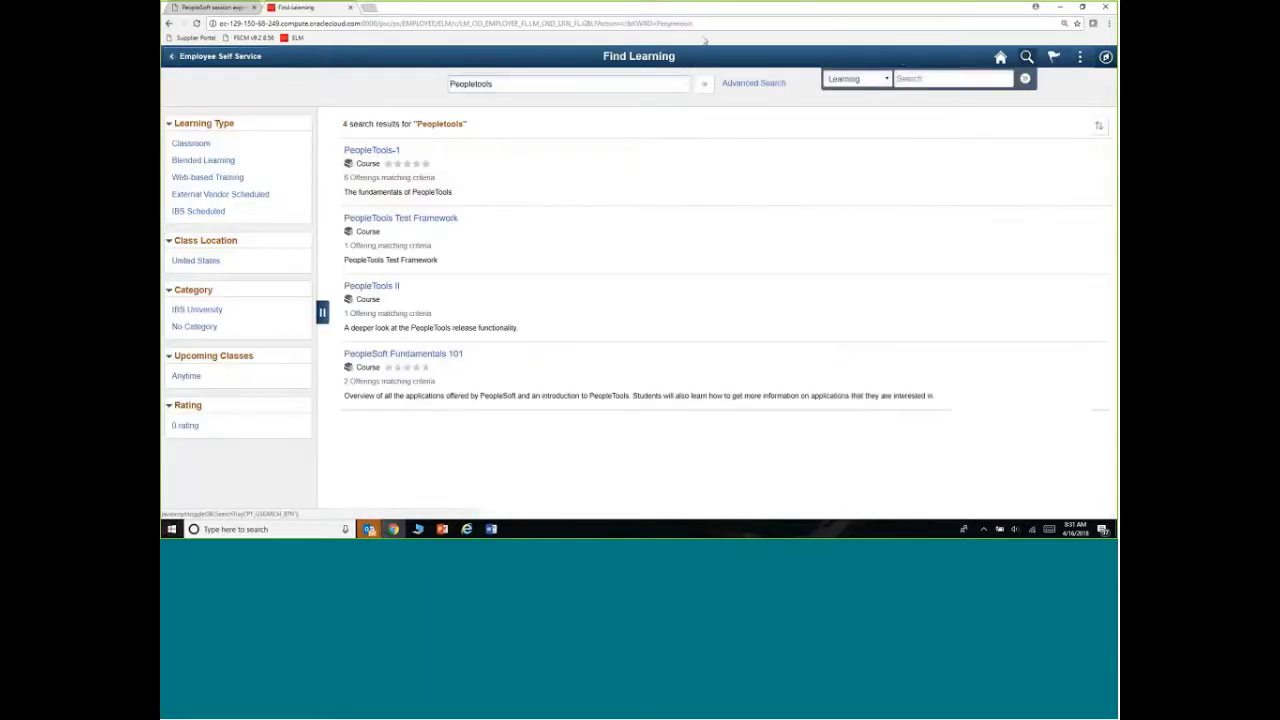
View the PeopleTools Test Framework course, then return to the Manager Self Service homepage
click(845, 78)
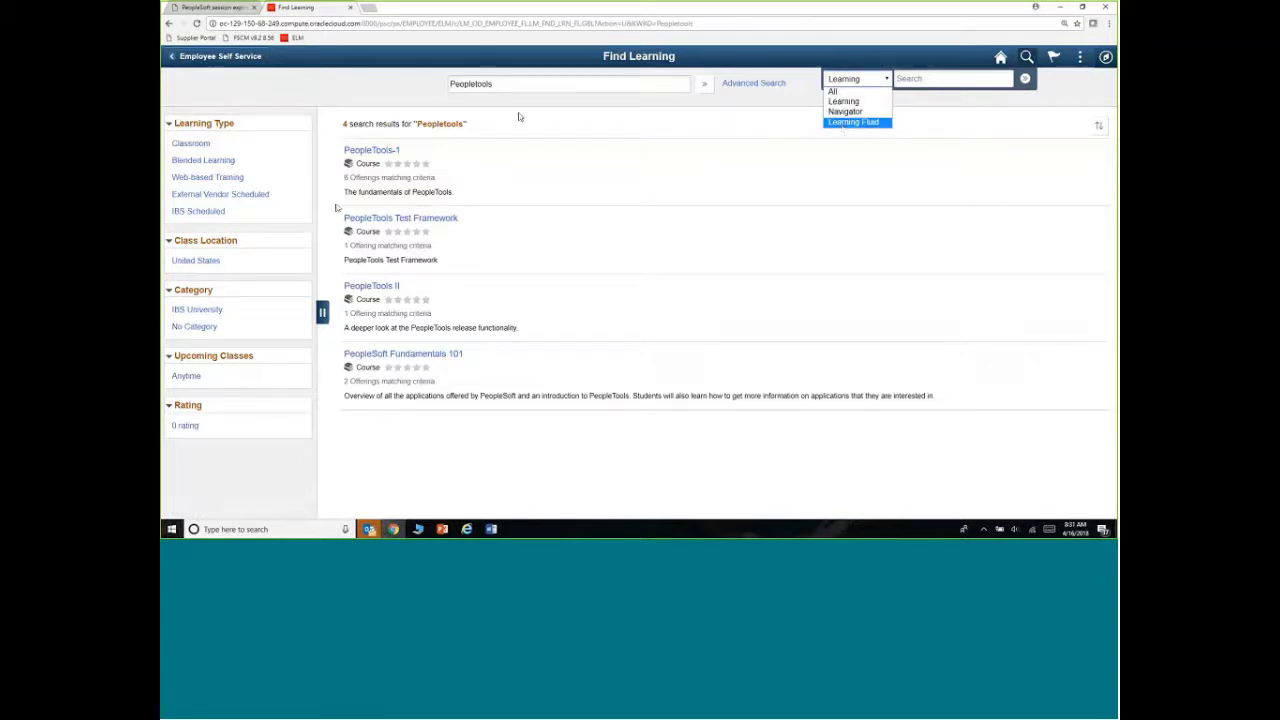
click(359, 226)
click(359, 226)
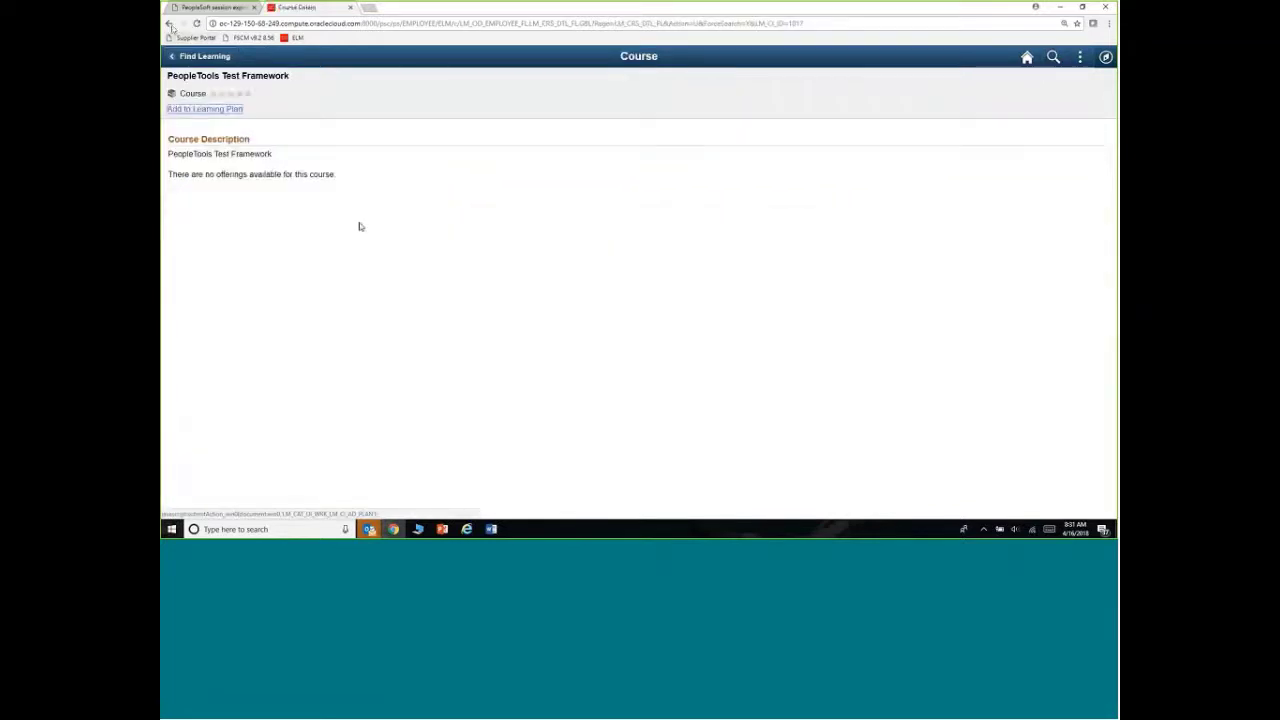
click(169, 23)
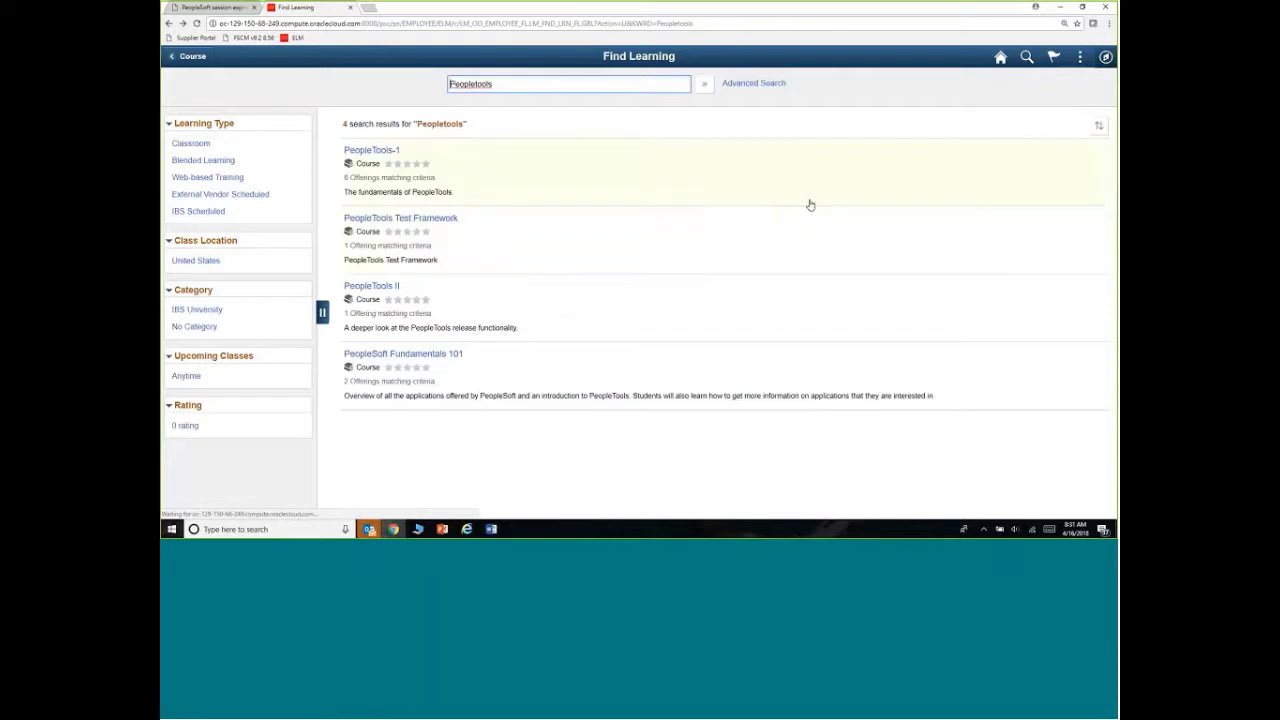
click(1000, 58)
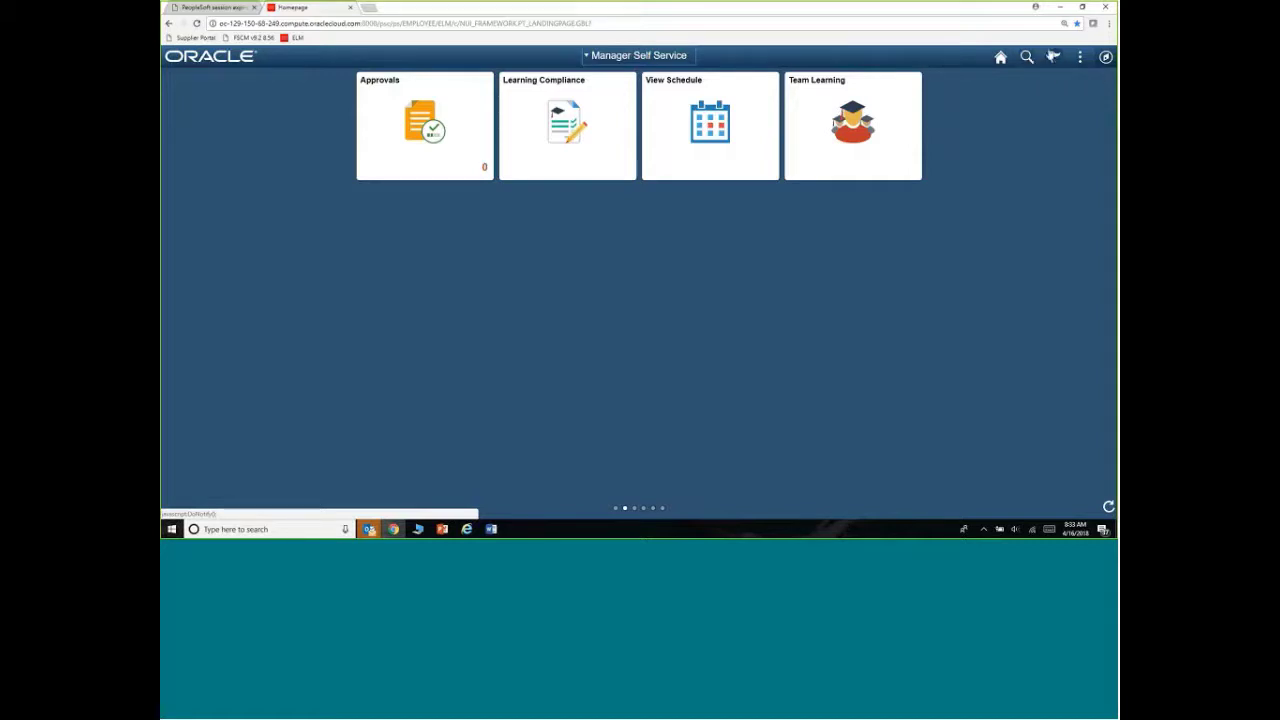
From the notification alerts, open Turning Difficult Callers course progress showing Completed and Attended
click(1053, 57)
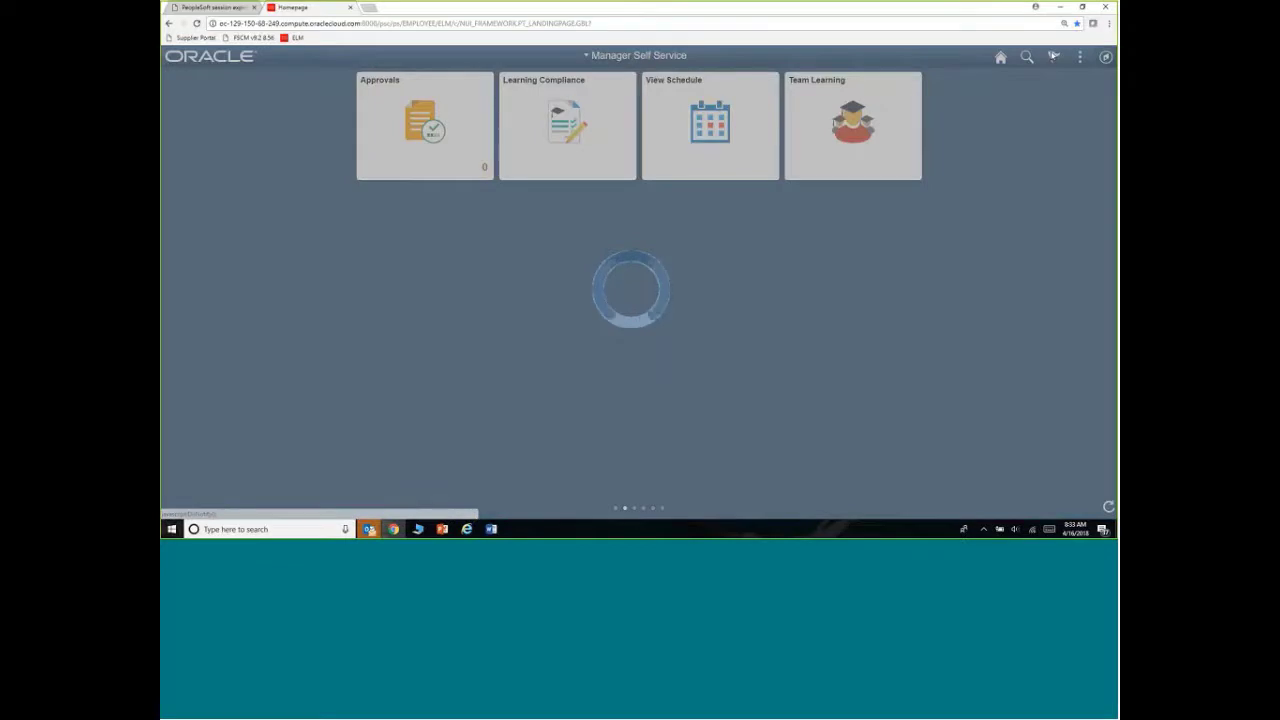
click(960, 82)
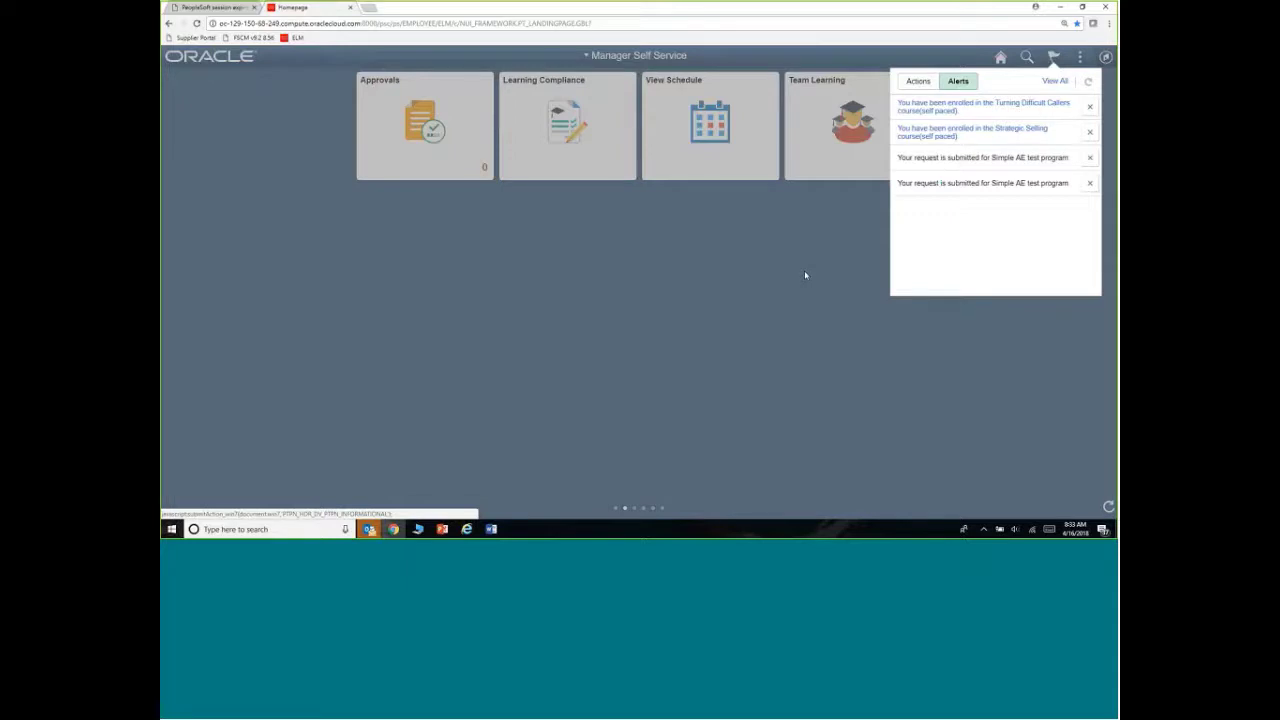
click(906, 86)
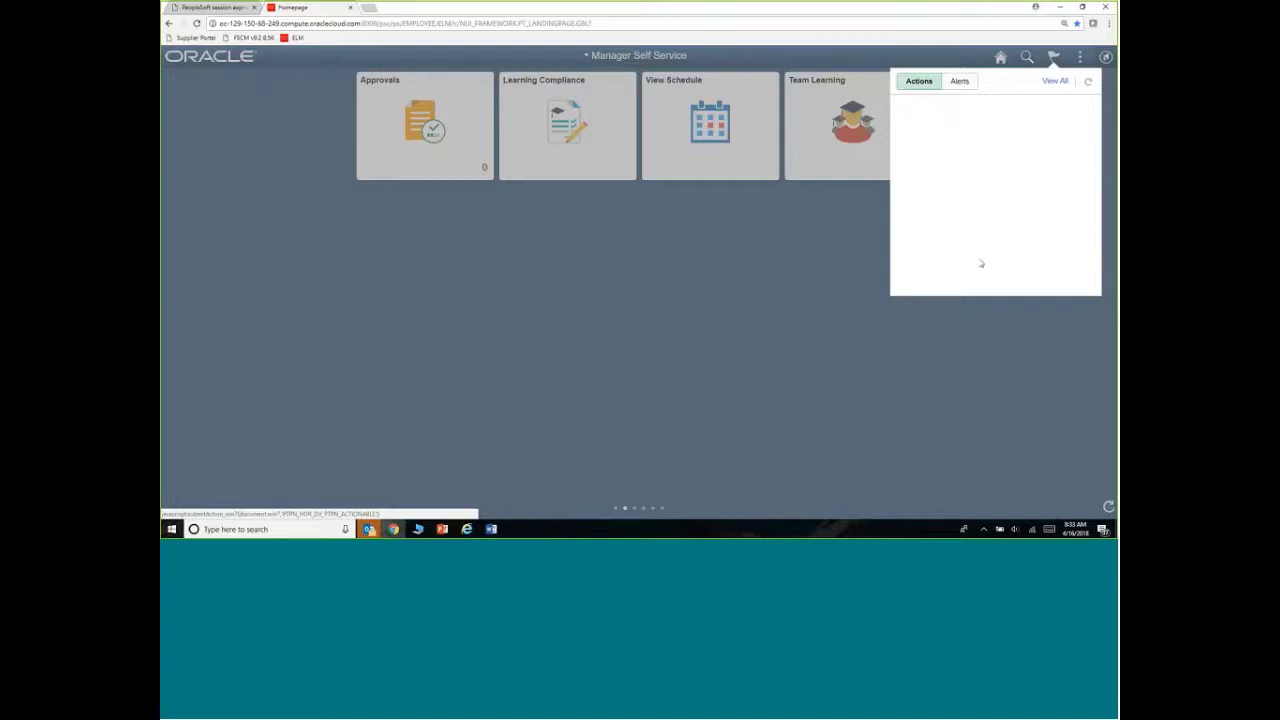
click(957, 84)
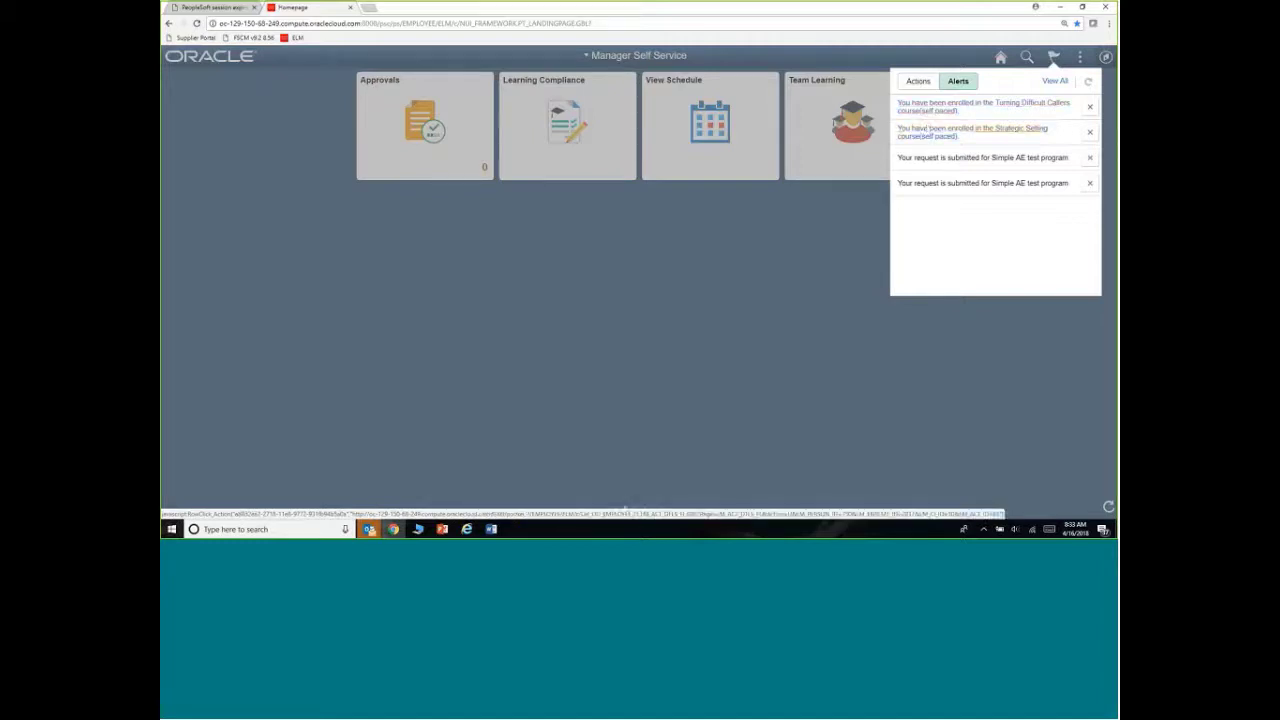
click(917, 131)
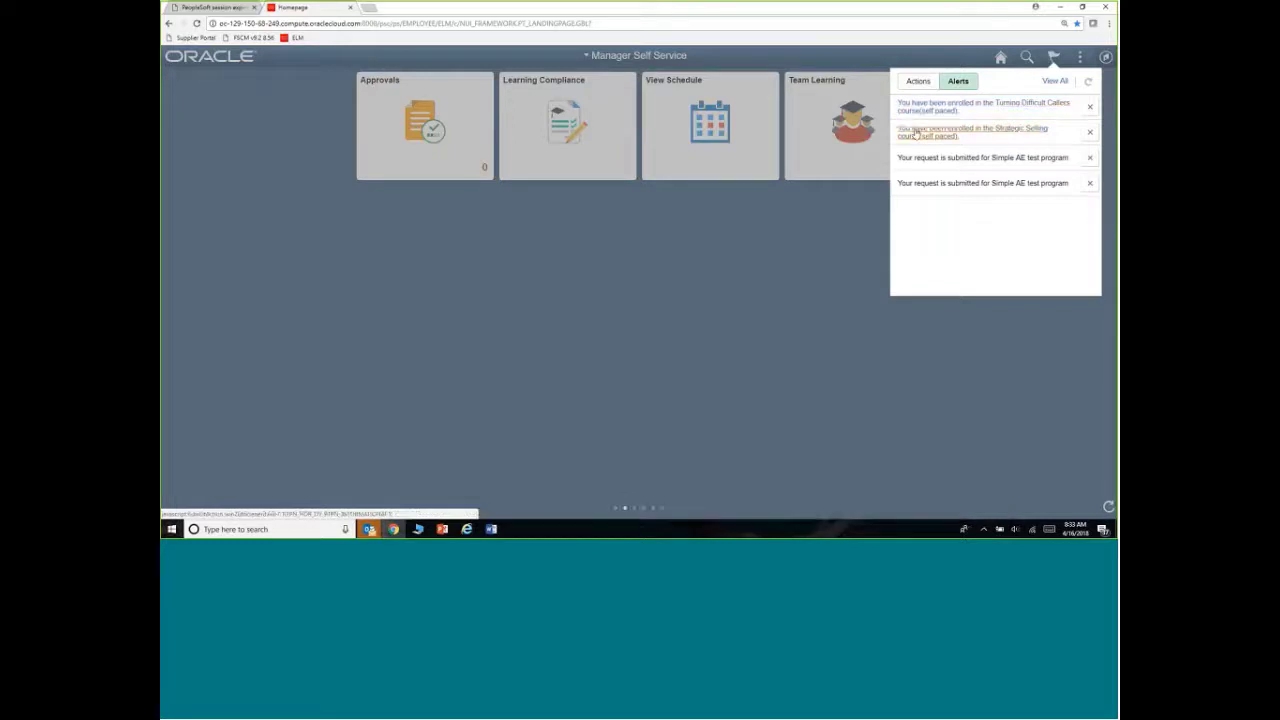
click(915, 107)
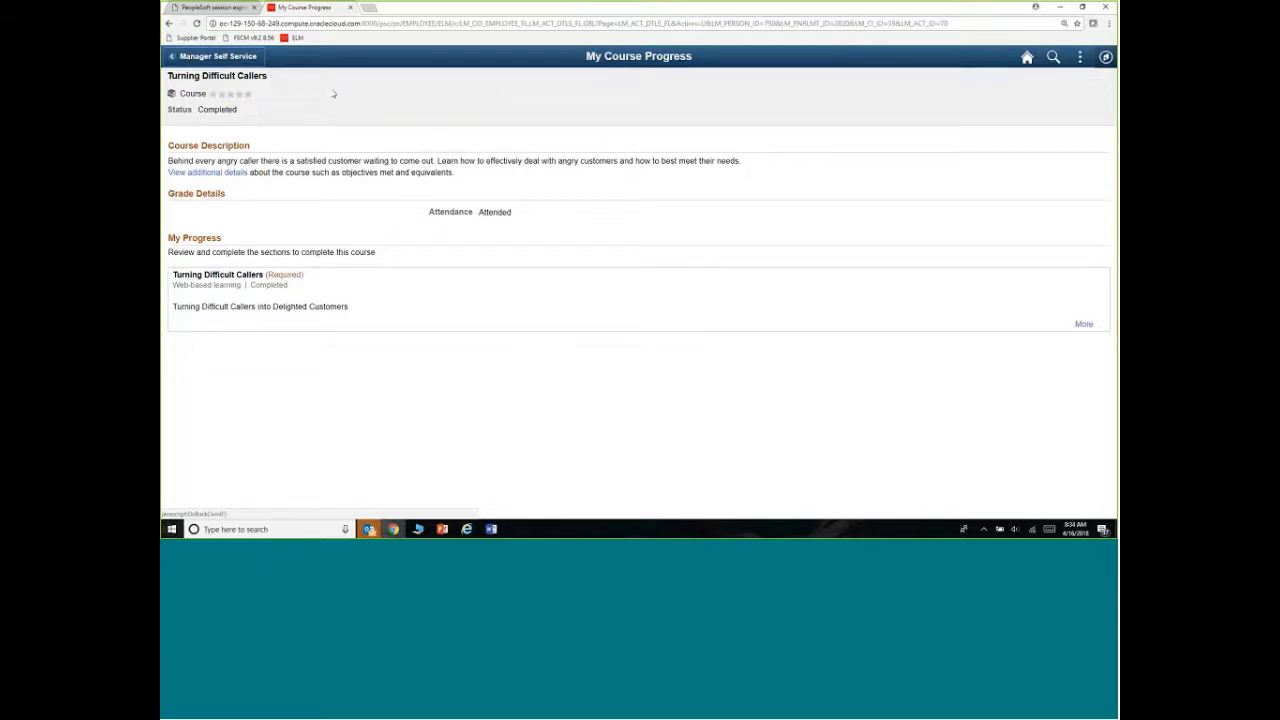
Leave the Turning Difficult Callers progress page for the Manager Self Service homepage tiles
click(1080, 57)
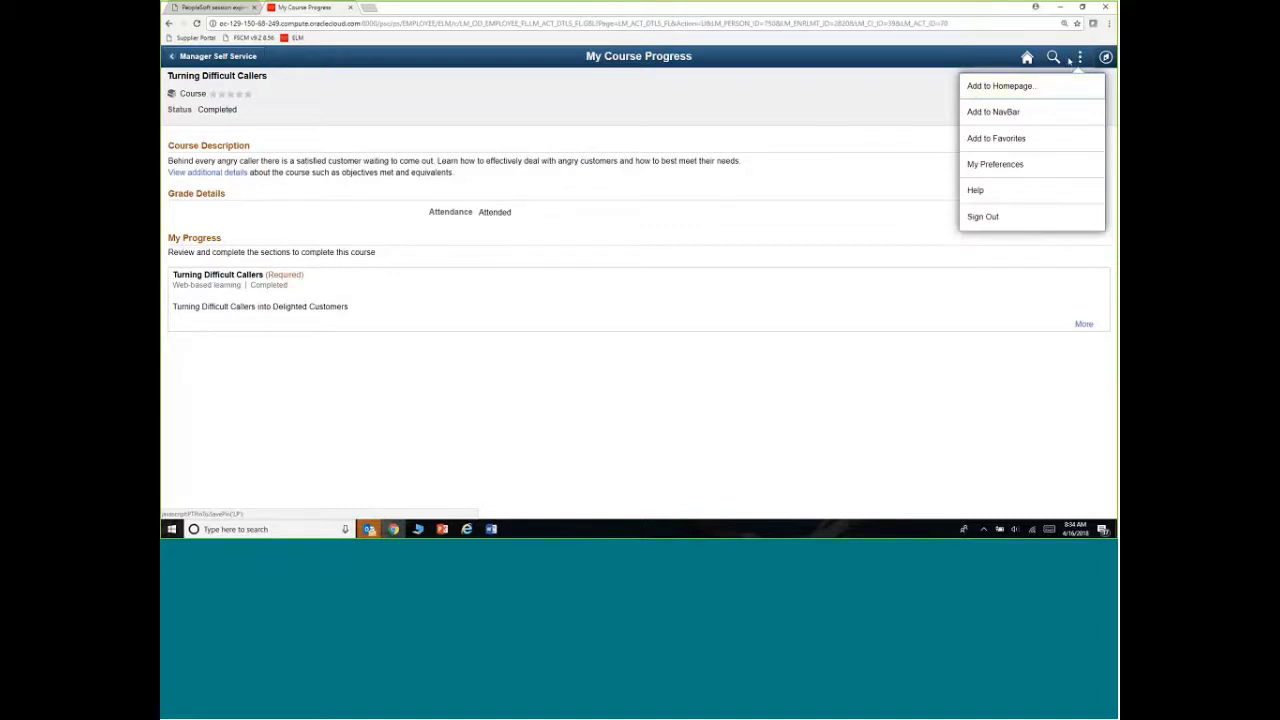
click(1027, 58)
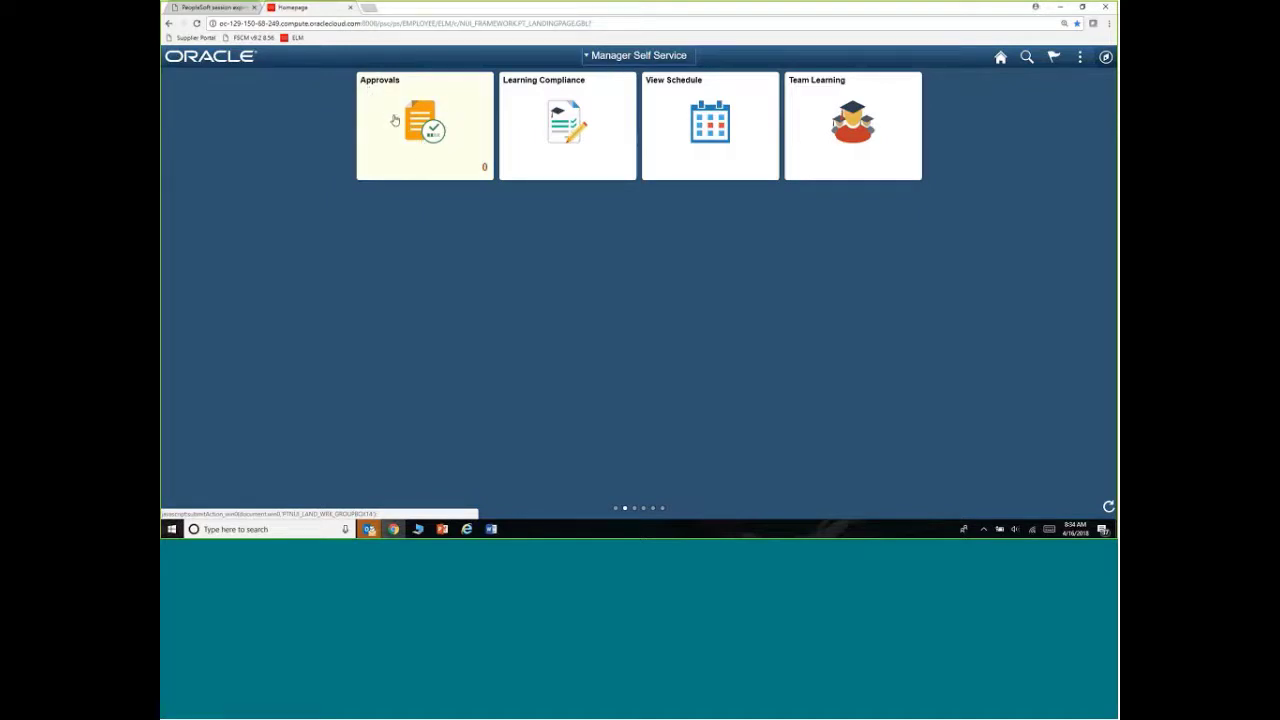
click(449, 160)
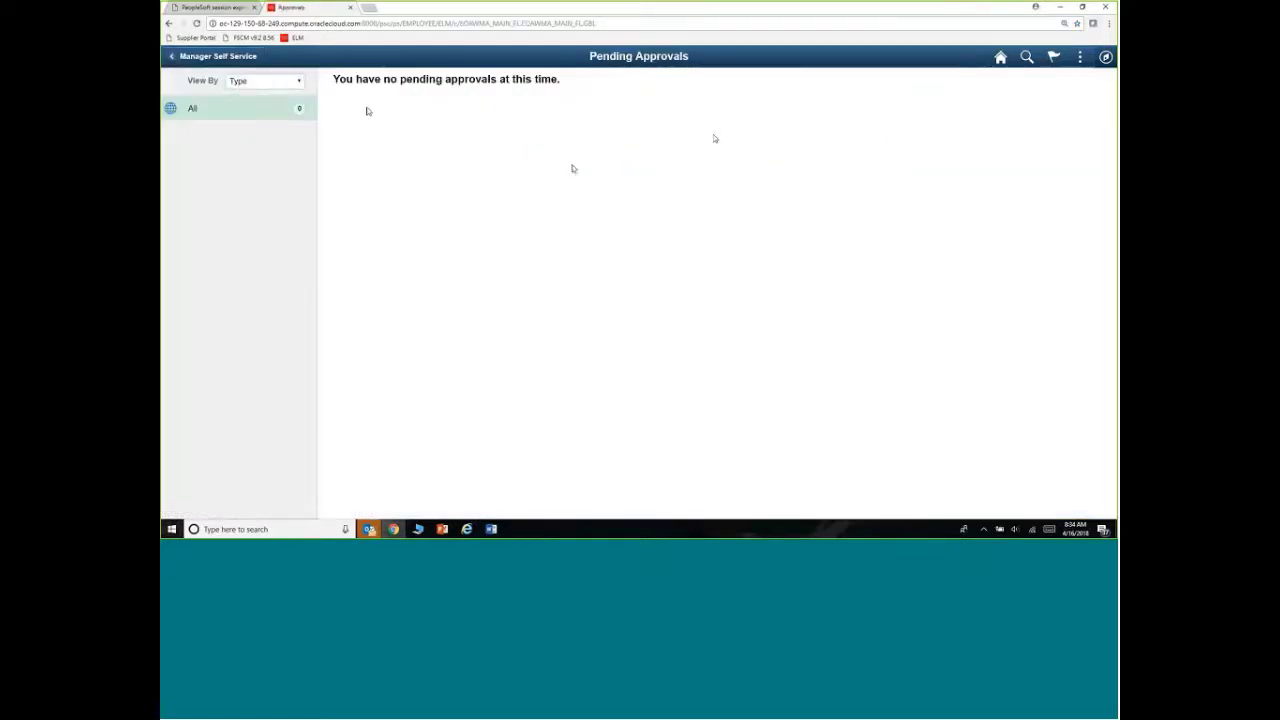
click(193, 58)
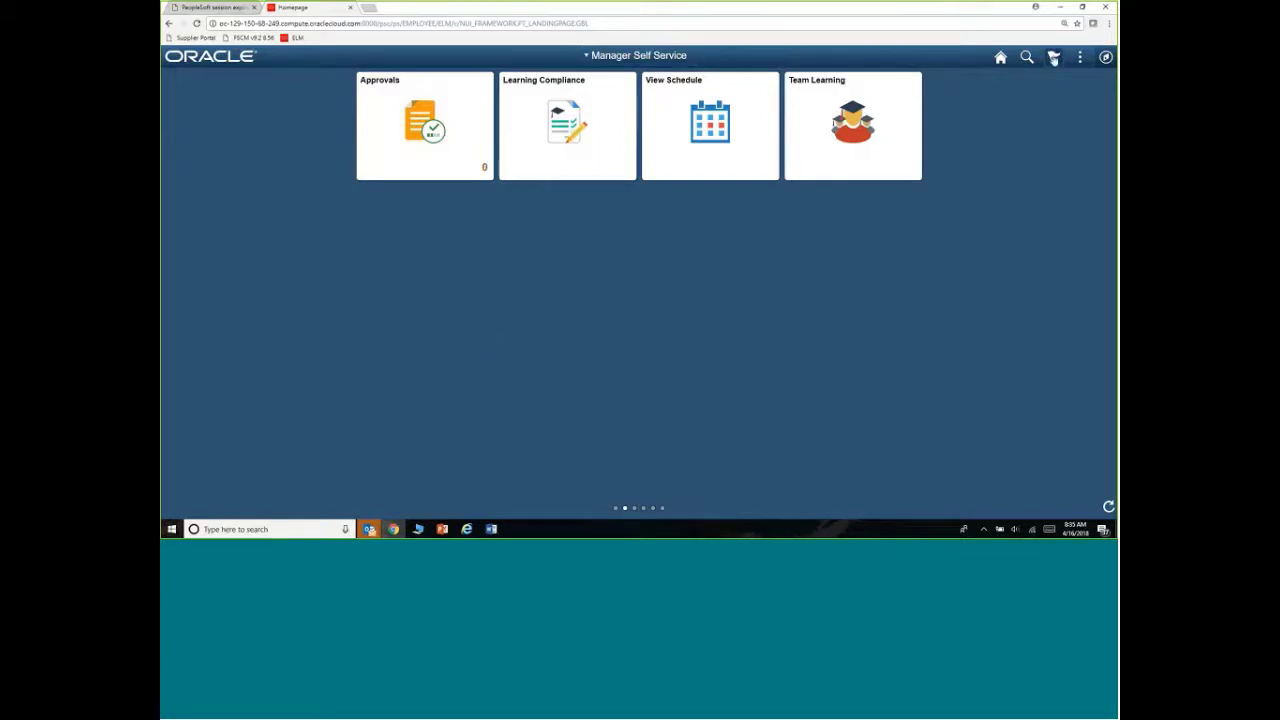
Check the Notifications alerts for course enrolments and Simple AE program requests, then list the homepages
click(1054, 57)
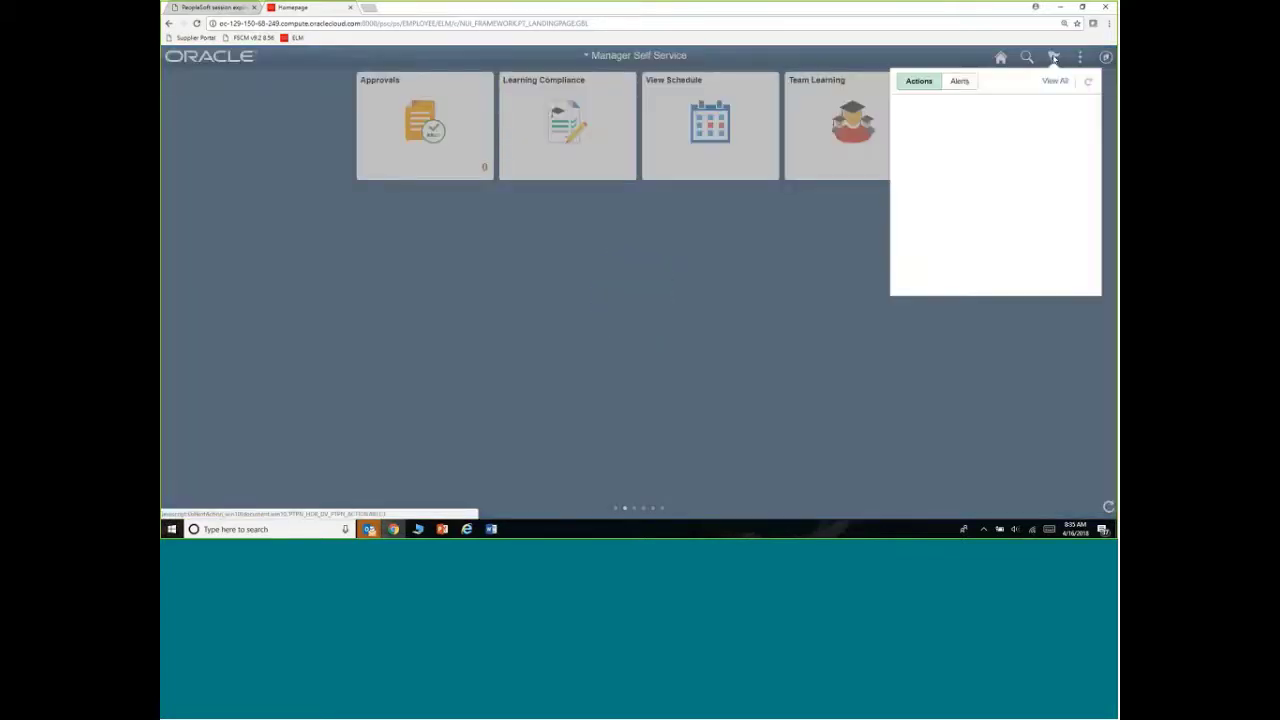
click(963, 86)
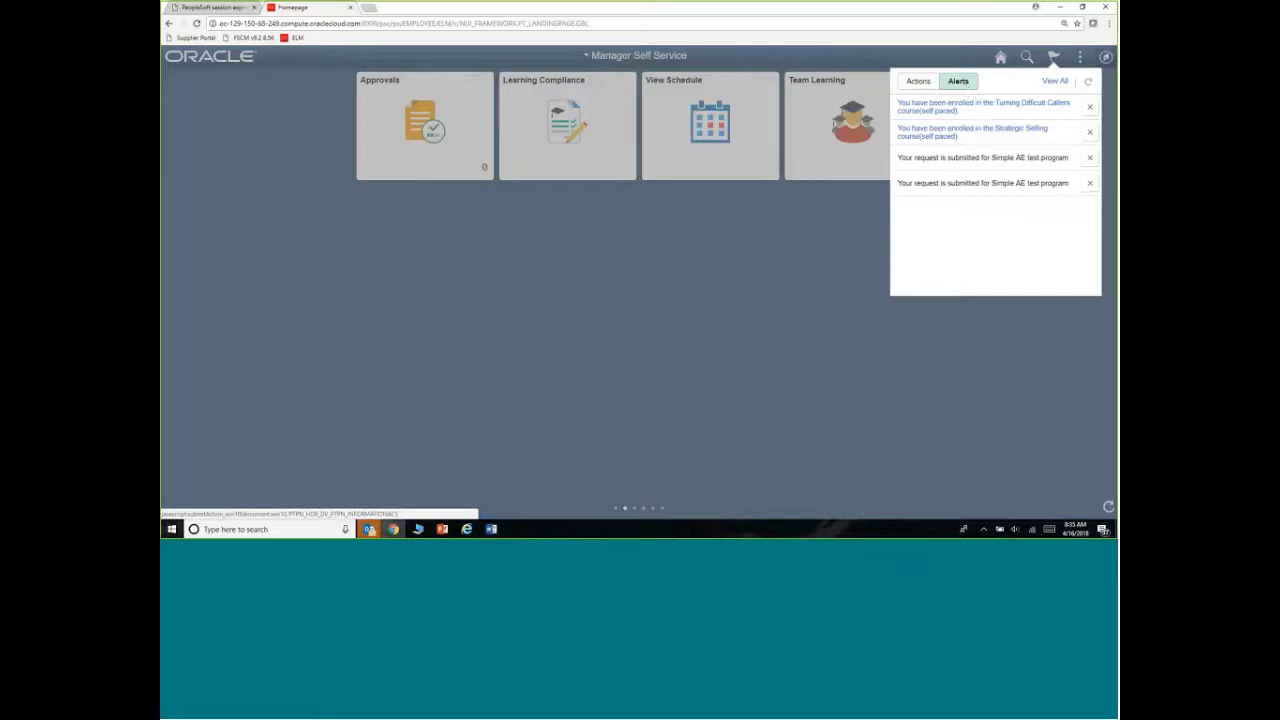
click(612, 57)
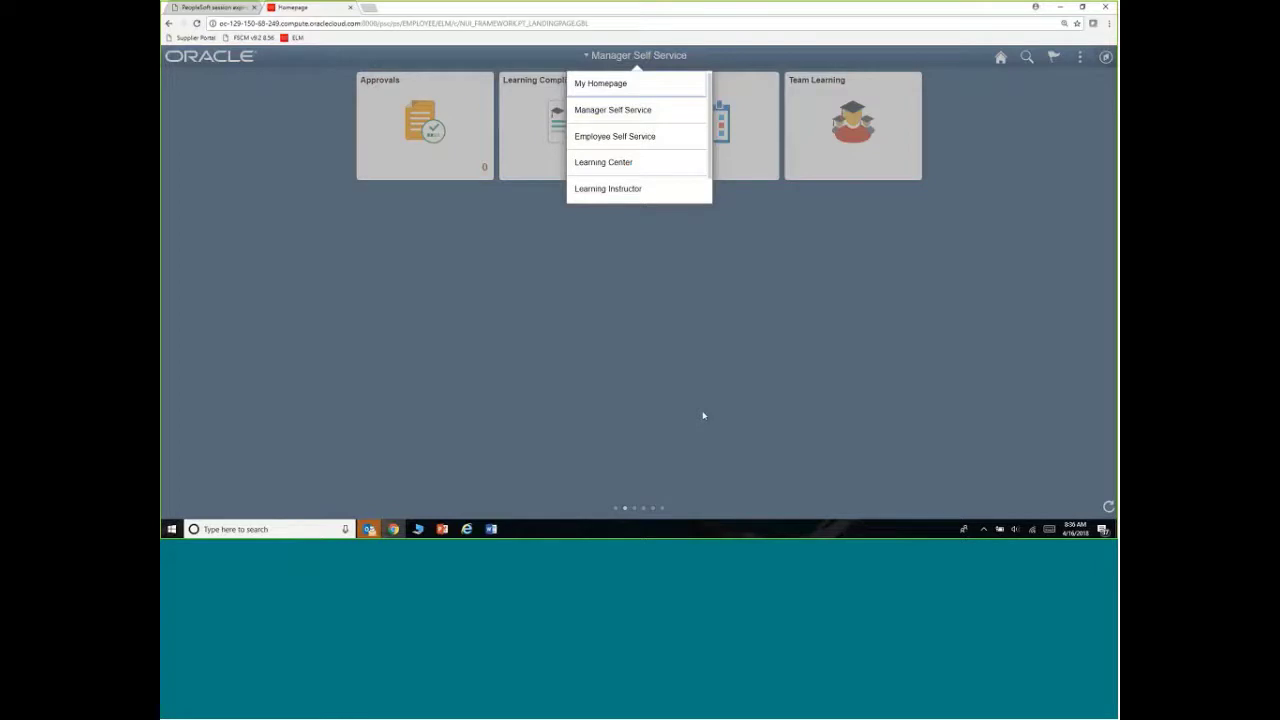
Glance at the NavBar favourites, then switch from Manager Self Service to the Learning Instructor homepage
click(704, 374)
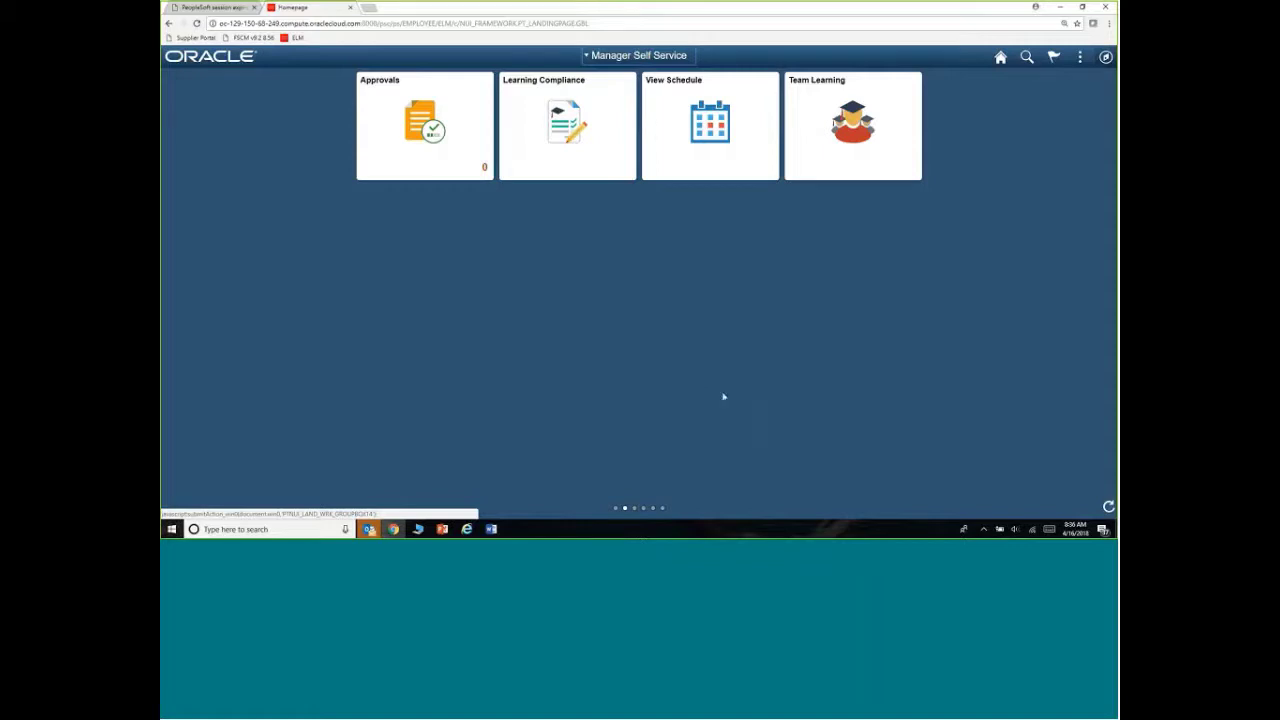
click(1106, 59)
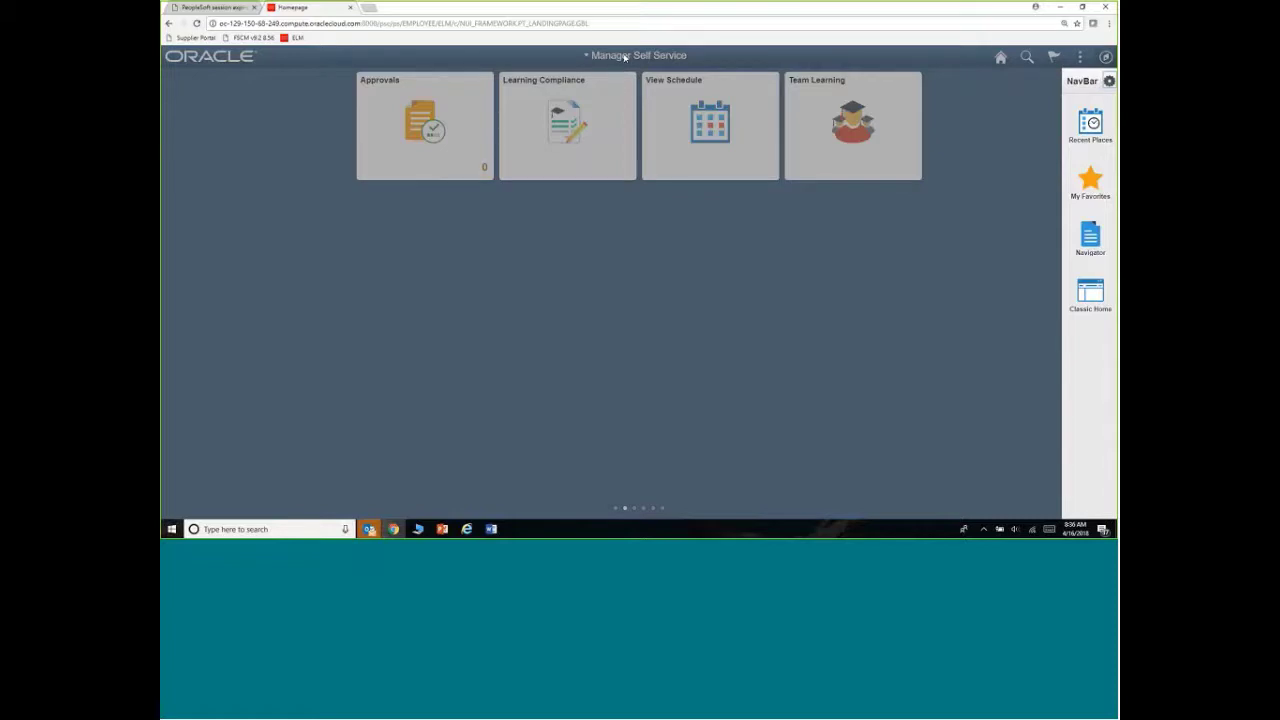
click(624, 57)
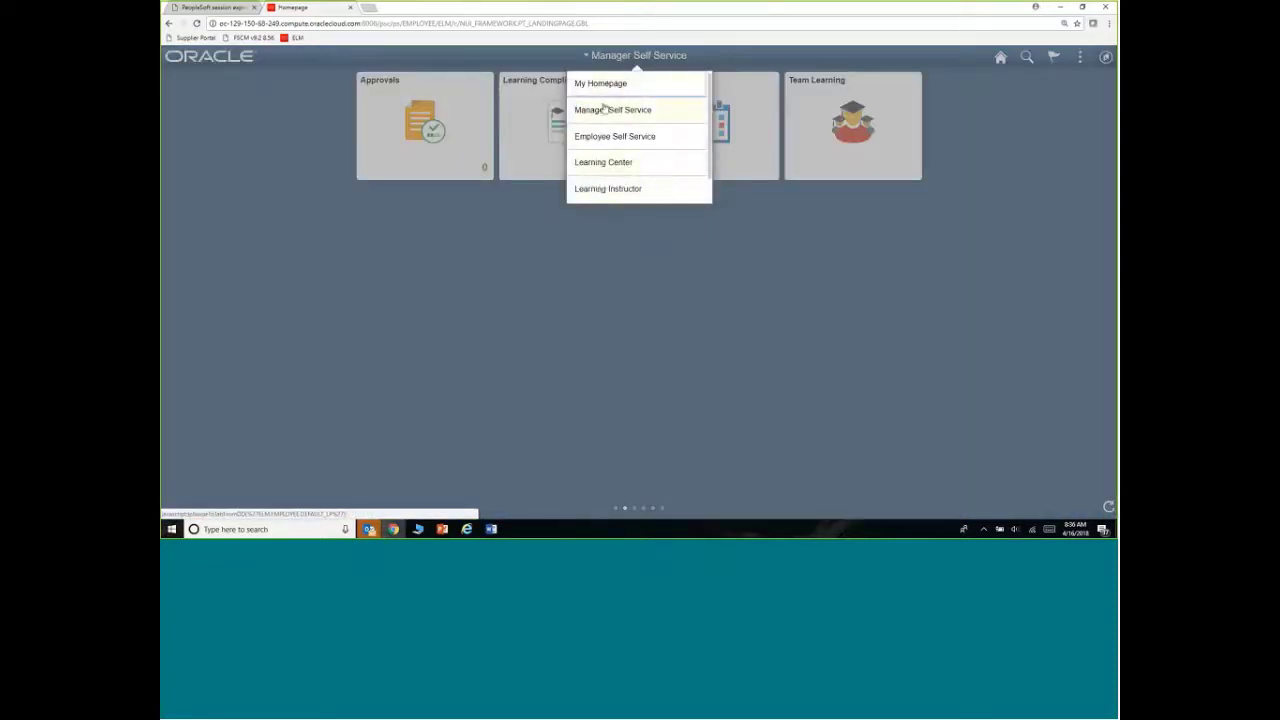
click(597, 192)
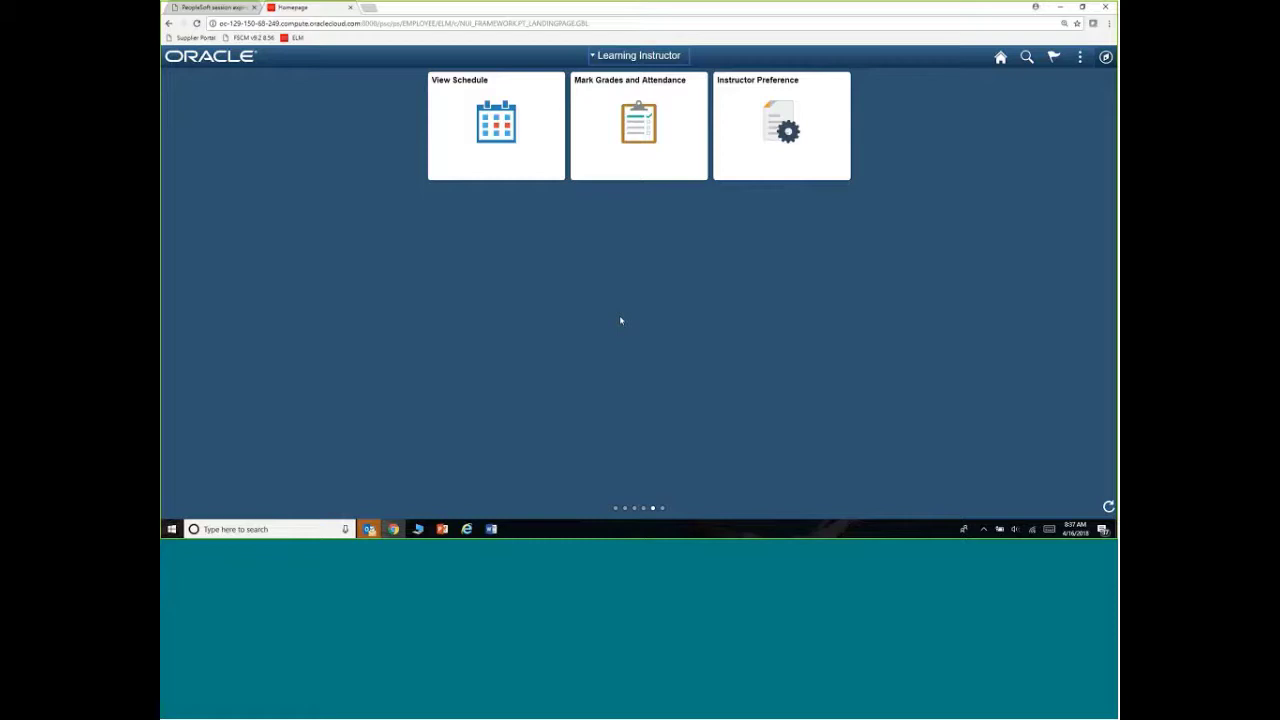
Look over the Learning Instructor homepage's Actions menu and header icons, then bring up the homepage list
click(1080, 58)
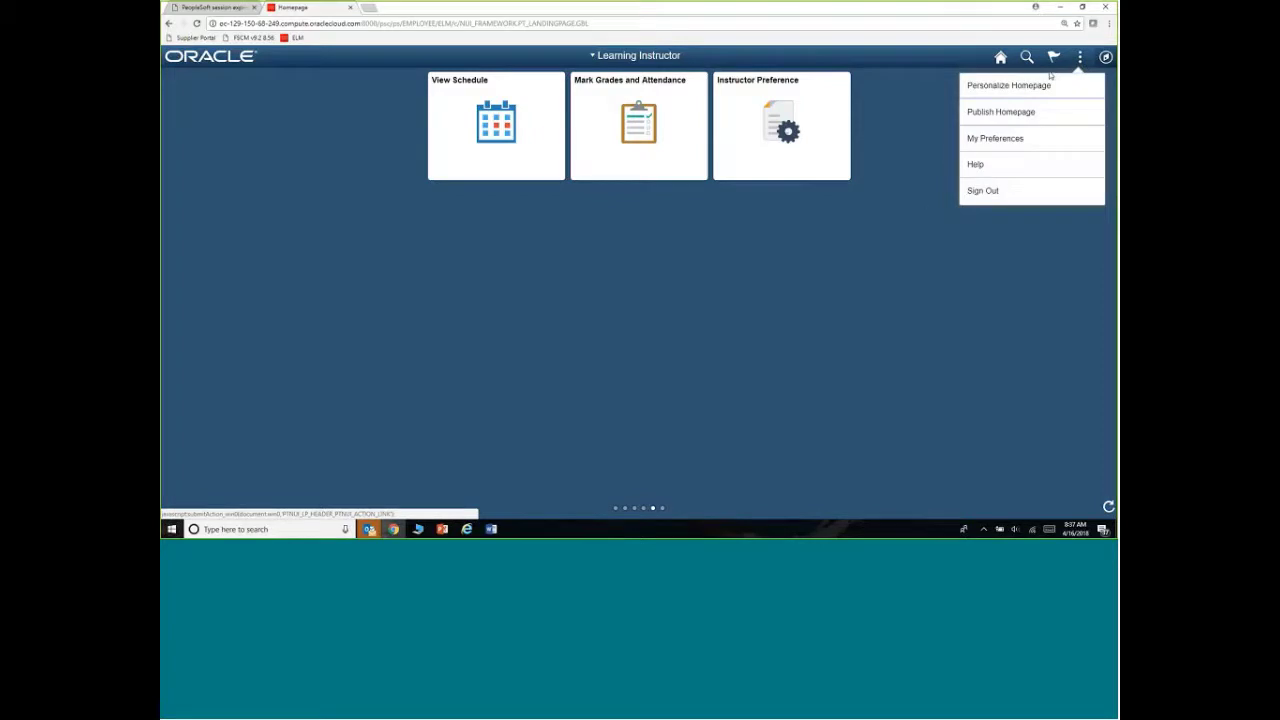
click(908, 257)
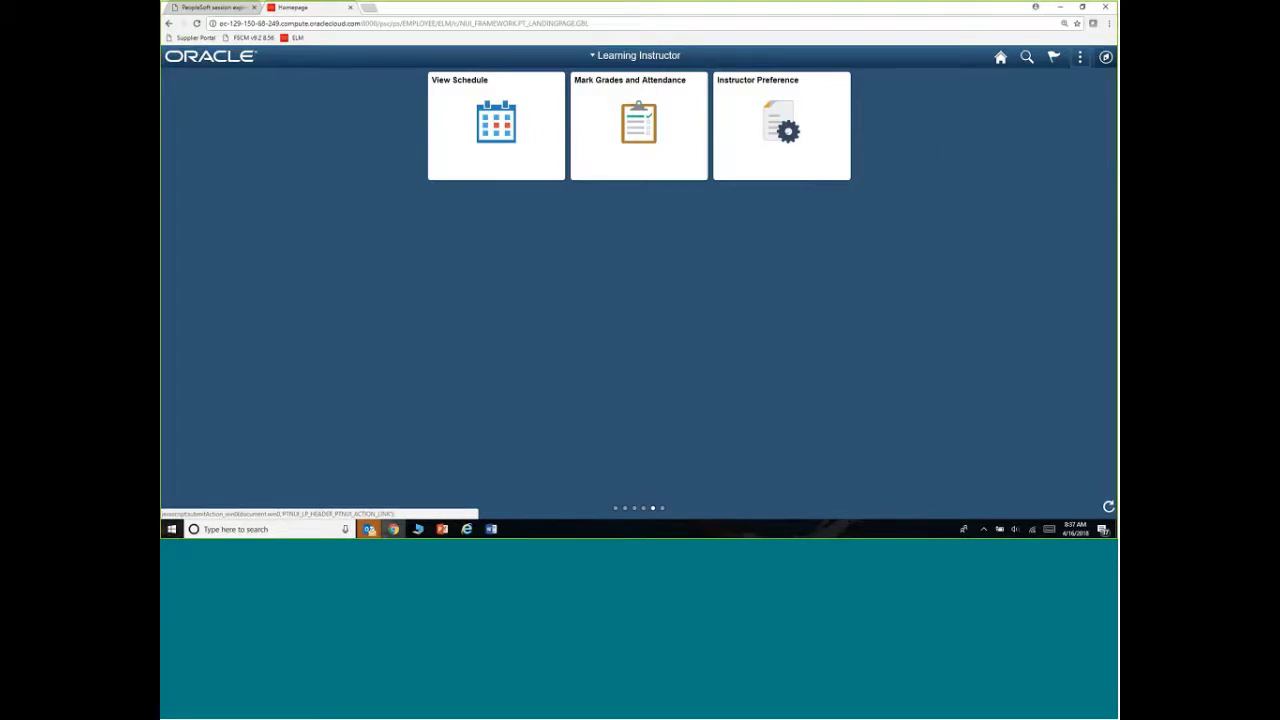
click(1055, 58)
click(625, 58)
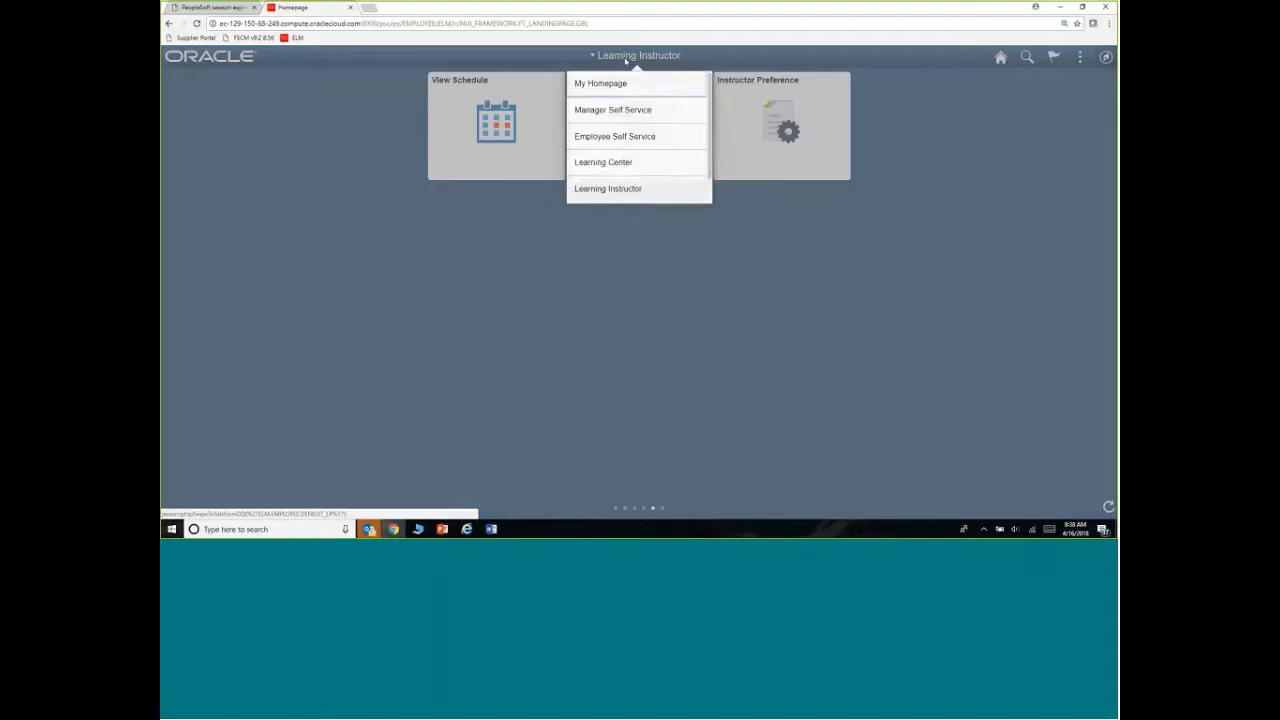
Visit Employee Self Service, return to Learning Instructor, then view the session-expired browser tab
click(592, 136)
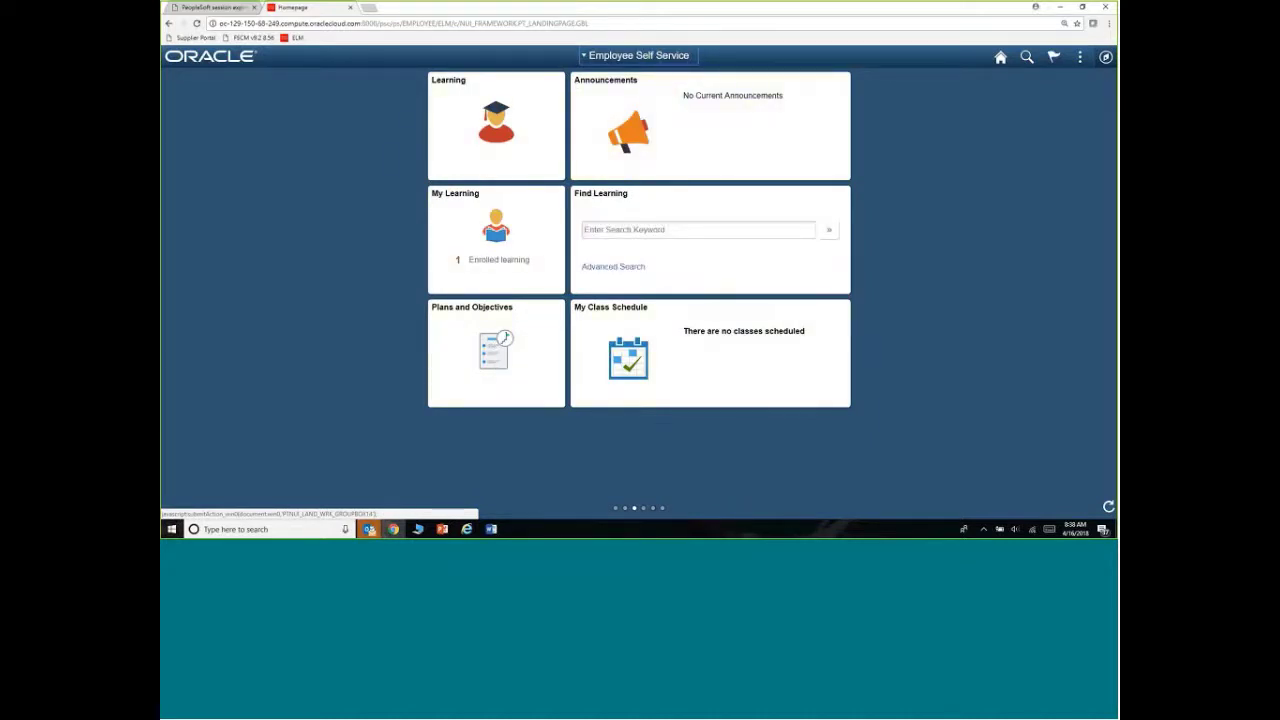
click(597, 60)
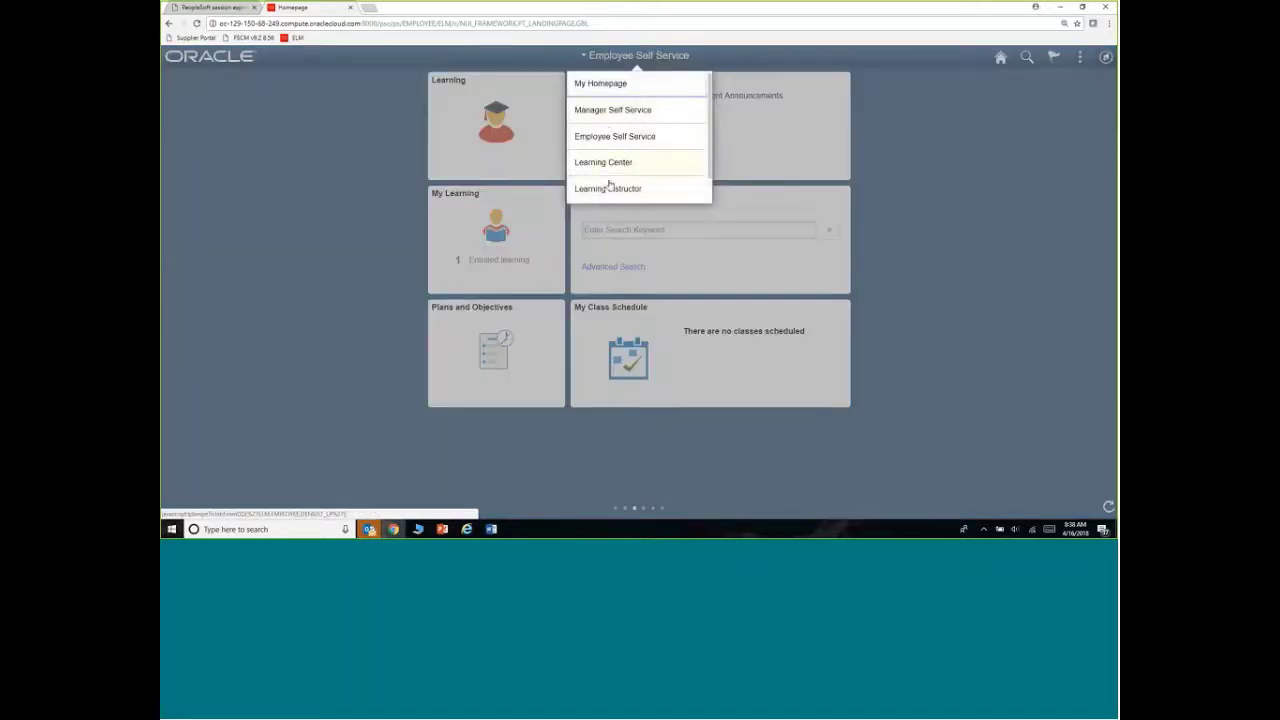
click(612, 188)
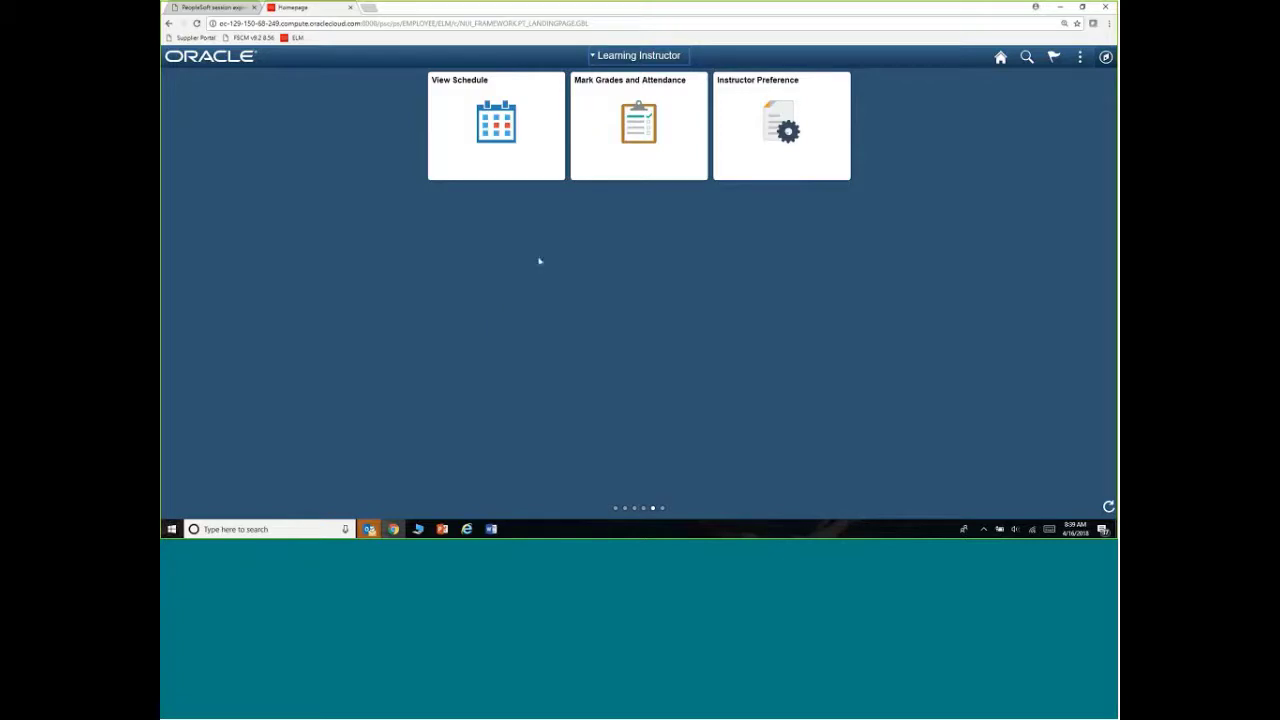
click(193, 9)
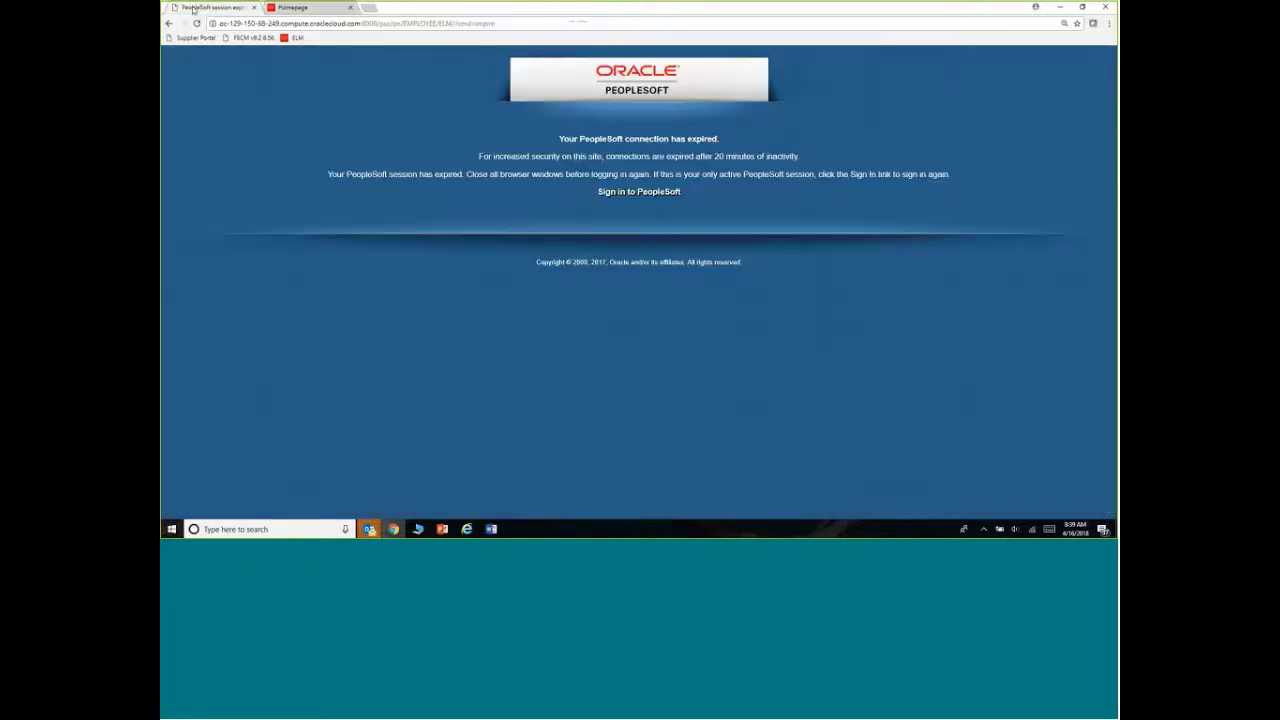
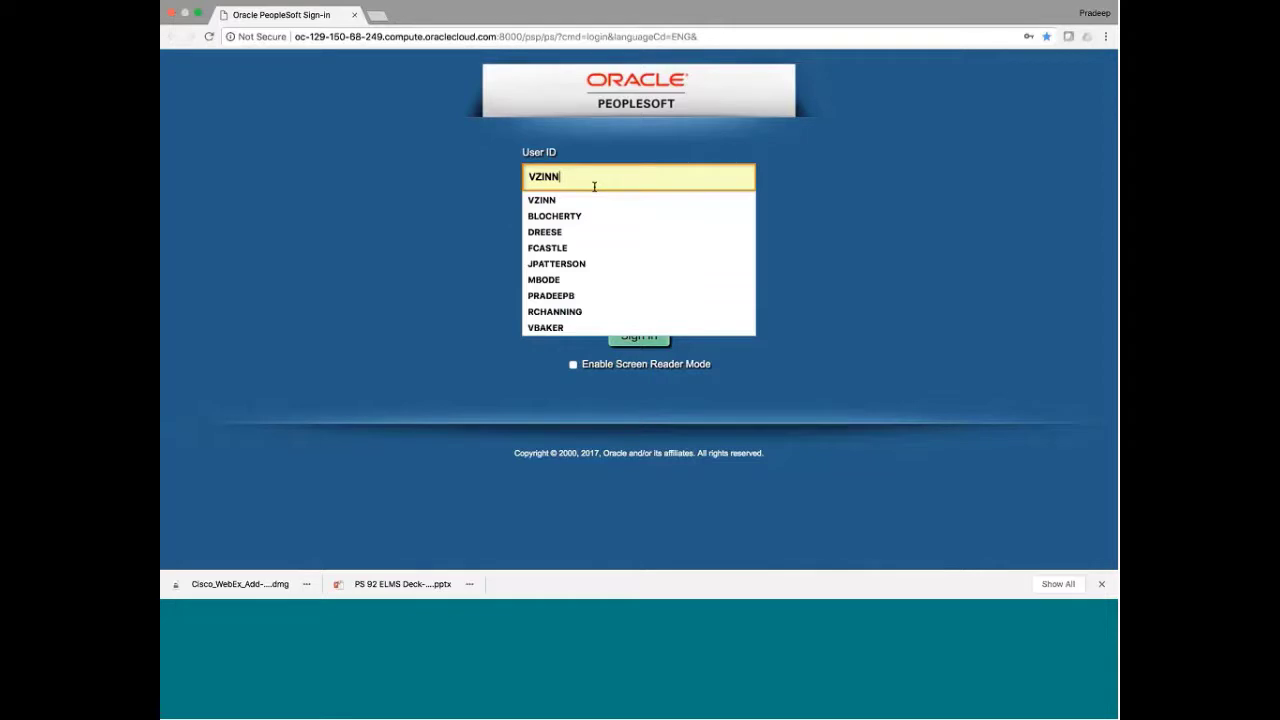
Sign in with the saved user ID, glance at the homepage list, and stay on Employee Self Service
click(572, 204)
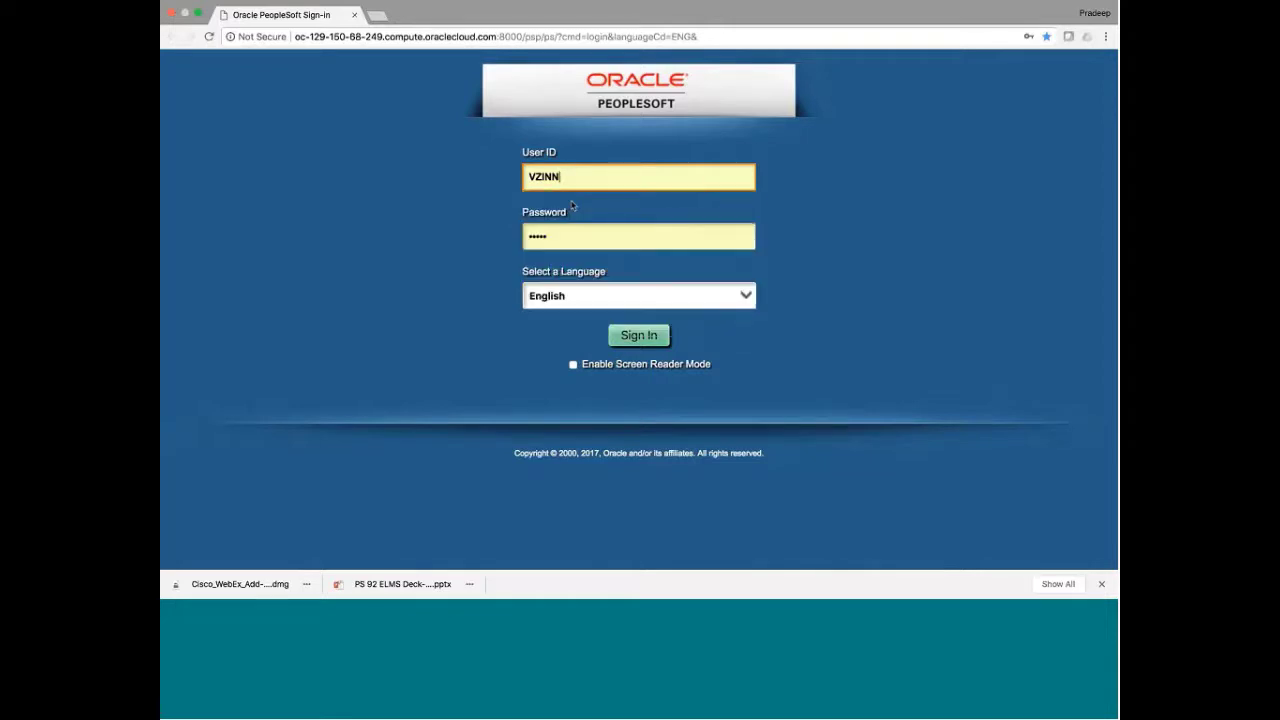
click(638, 337)
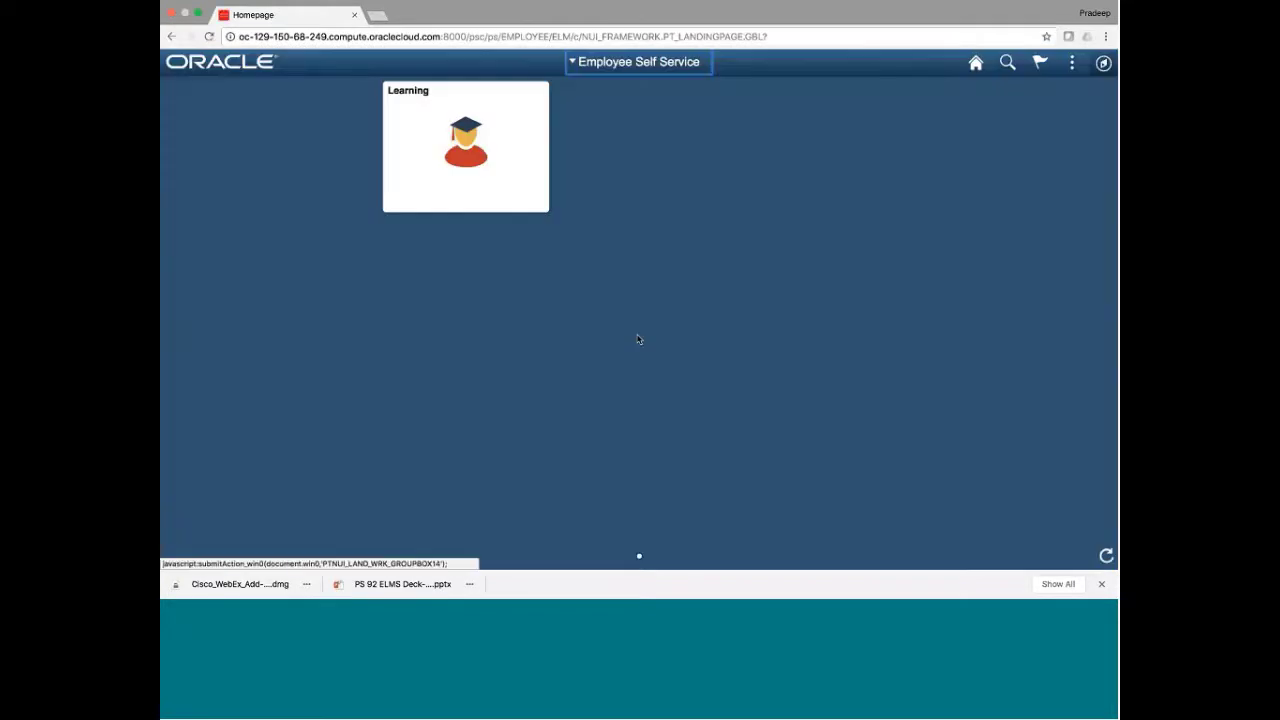
click(642, 63)
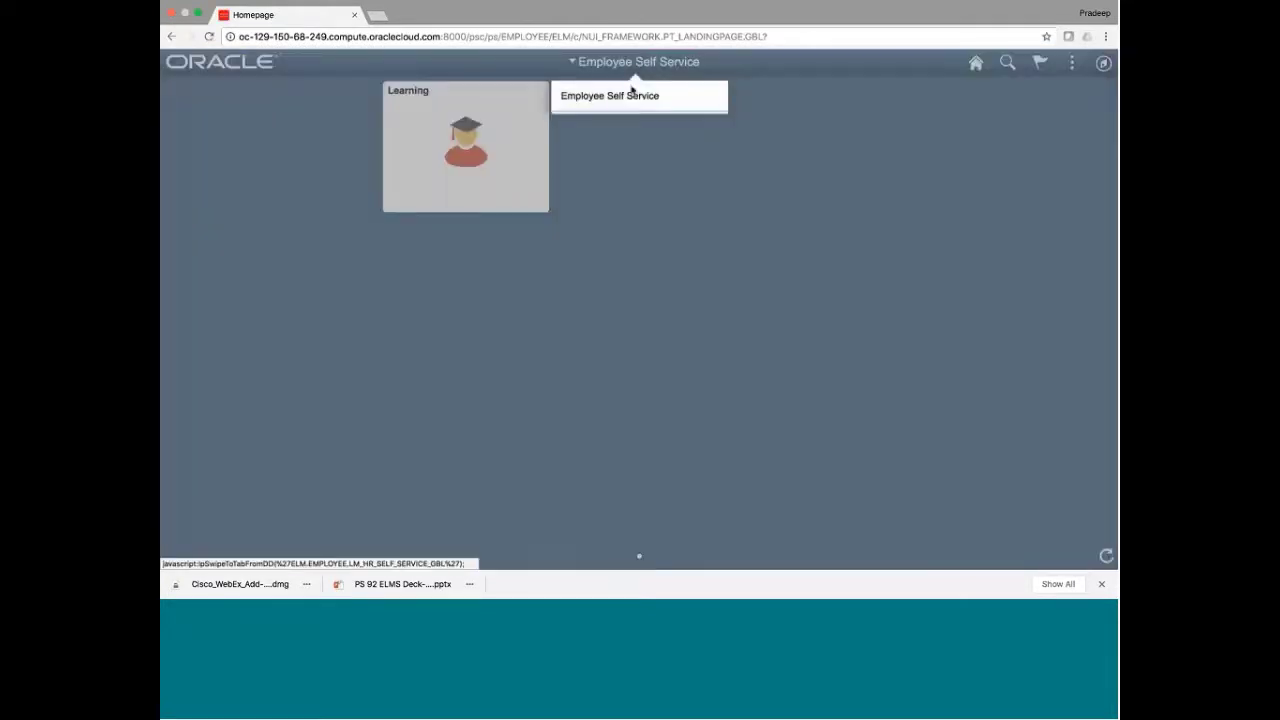
click(626, 138)
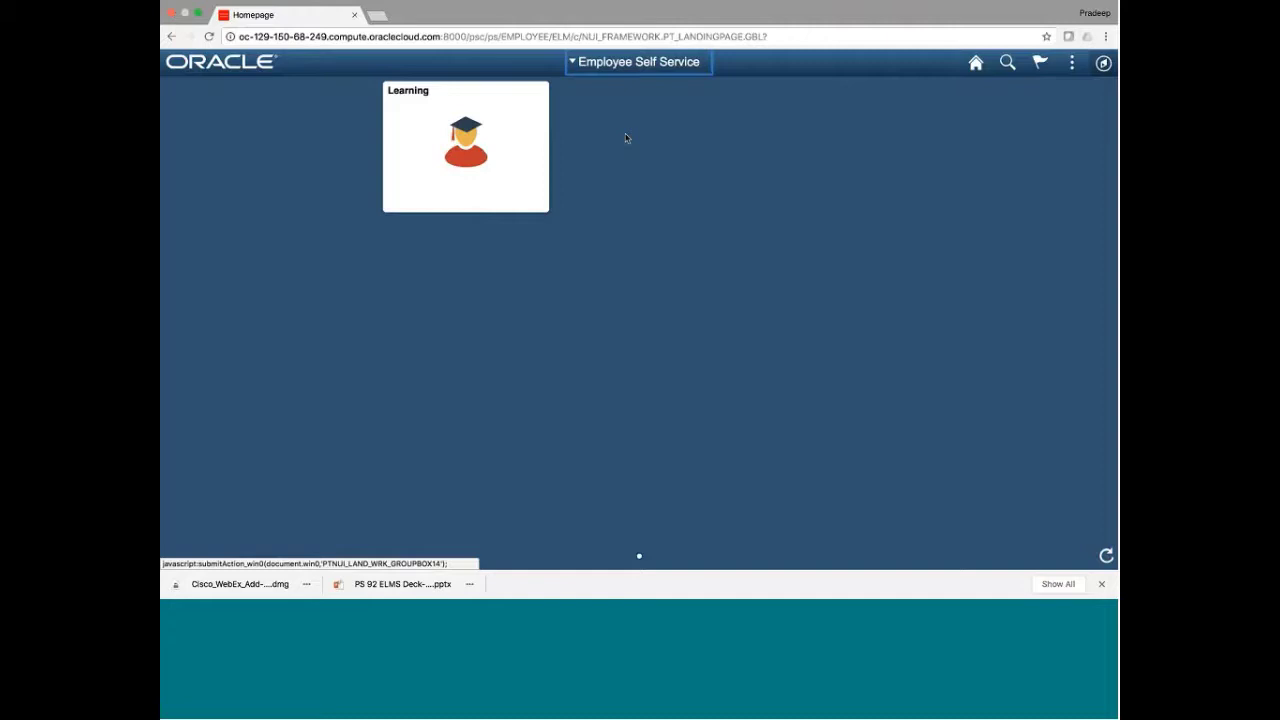
From the Learning tile, open Announcements and read the new-employee enrollment survey announcement
click(506, 166)
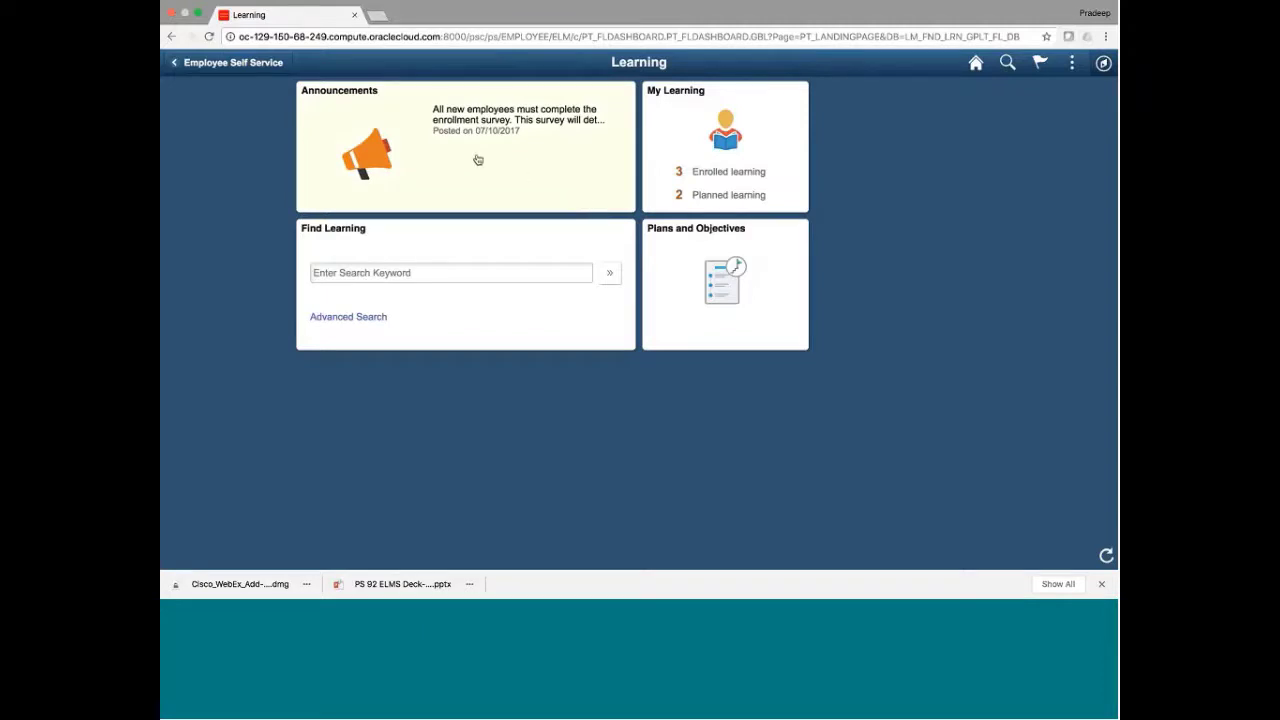
click(478, 160)
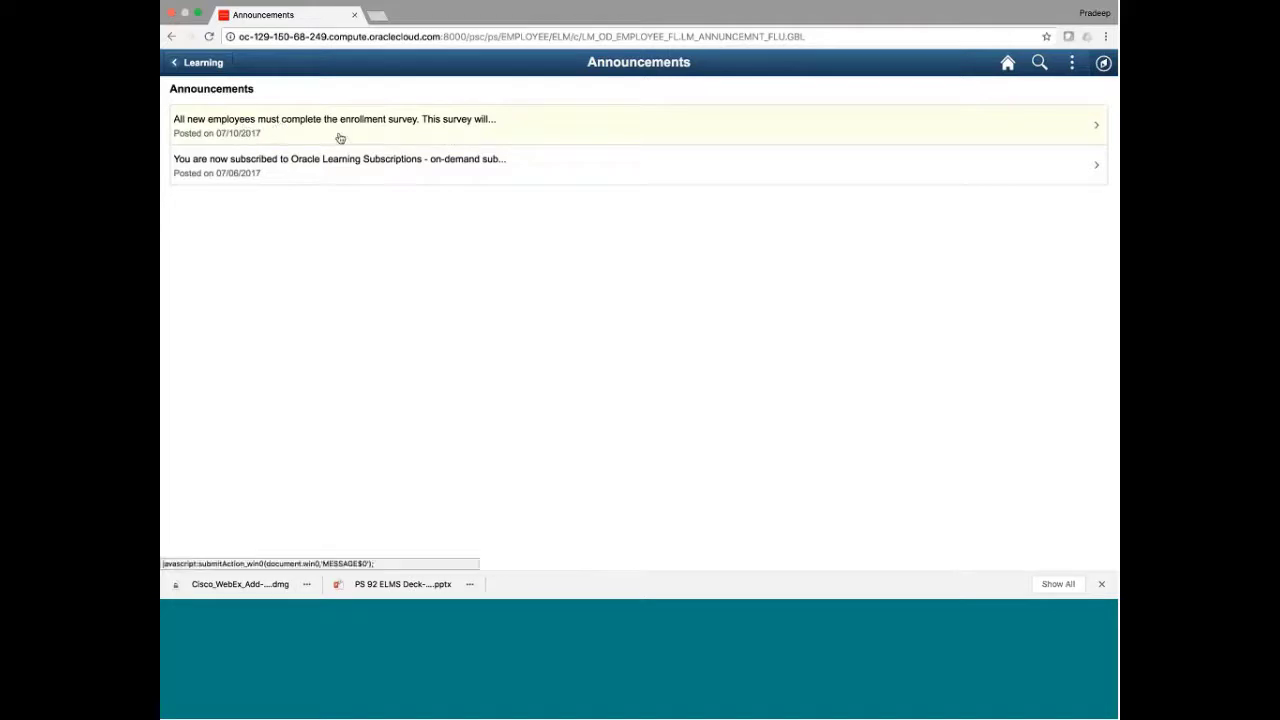
click(422, 132)
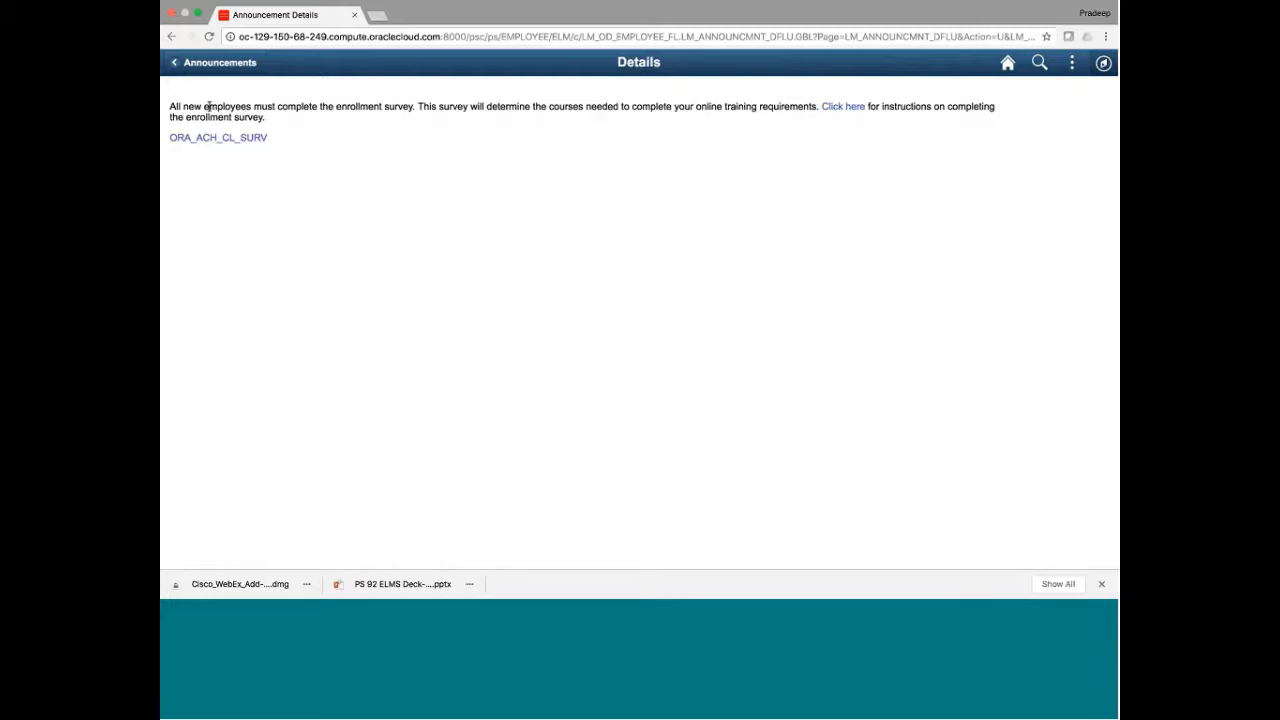
drag(207, 106, 306, 121)
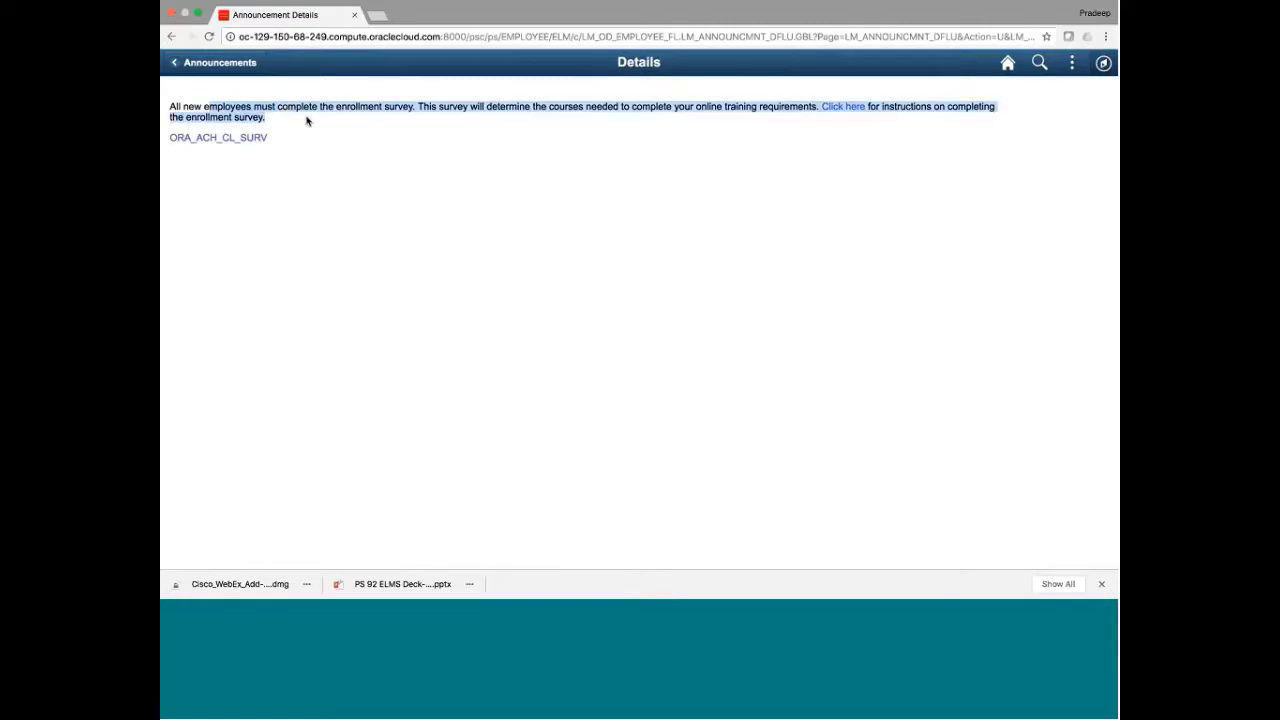
Try the ORA_ACH_CL_SURV survey link, close the failed tab, and return to the Learning dashboard
click(210, 138)
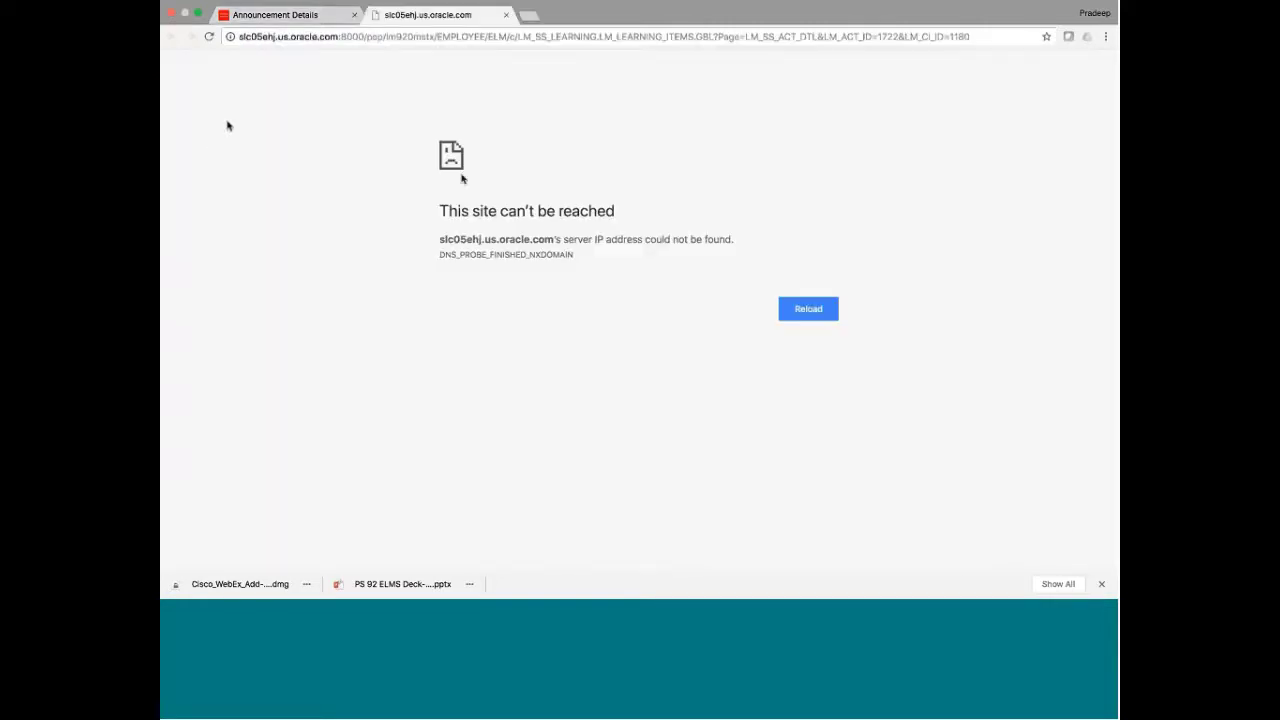
click(506, 15)
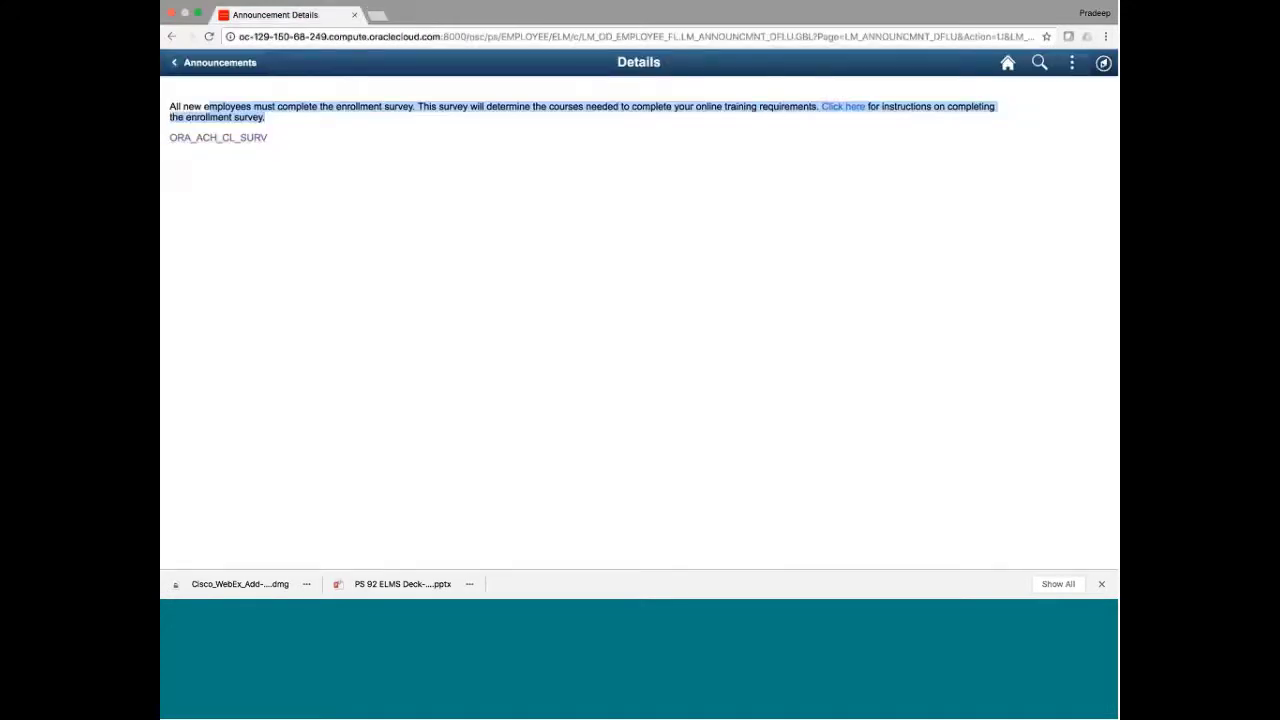
click(217, 70)
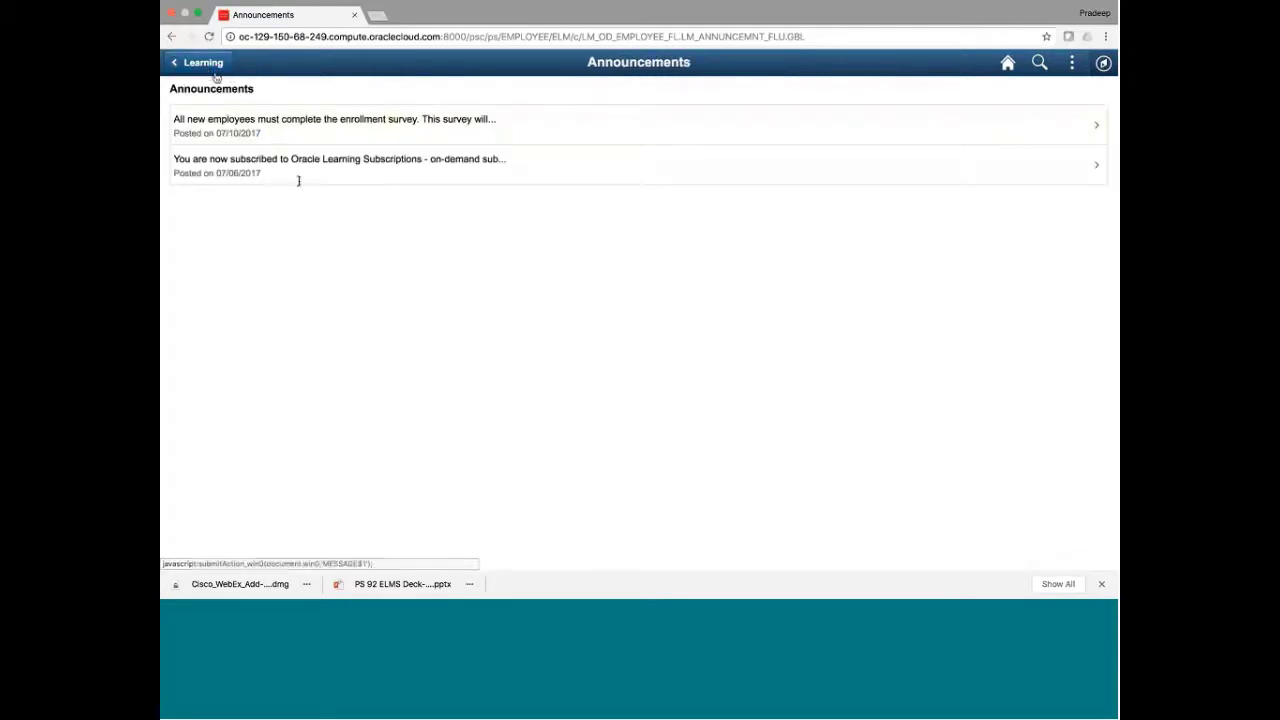
click(217, 68)
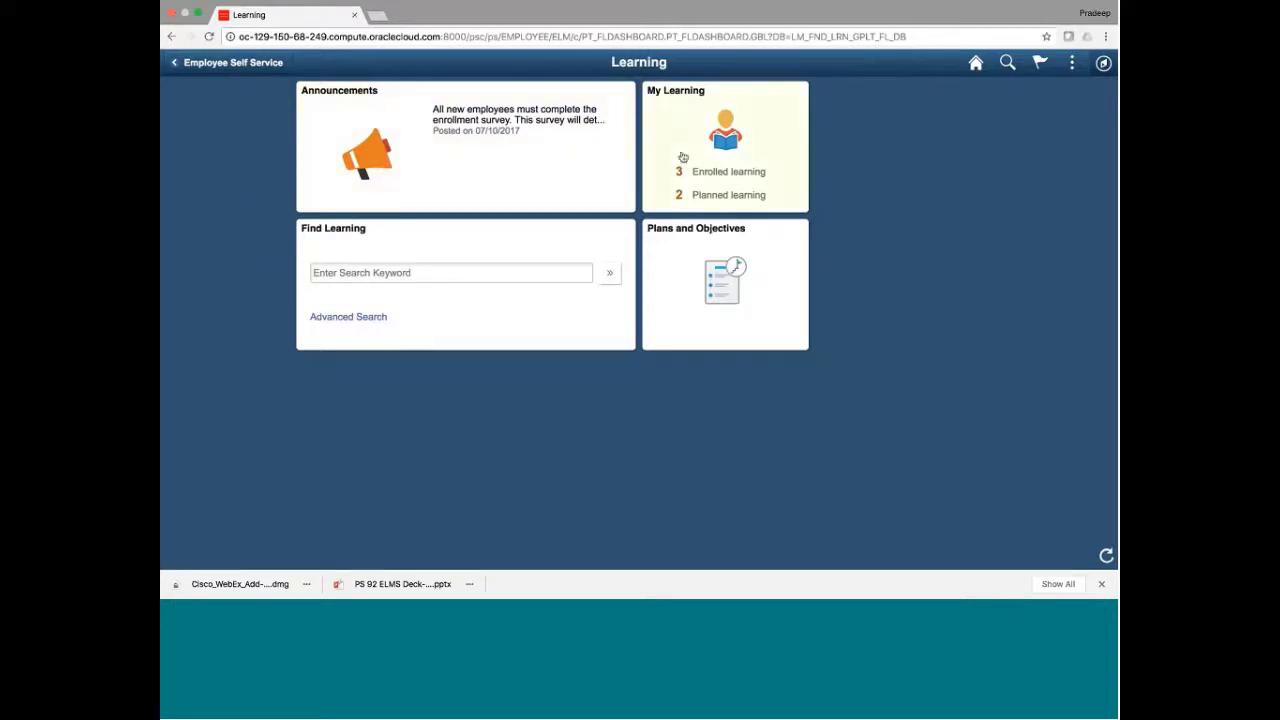
Open the waitlisted Entrepreneurship and Technology Management course from My Learning's current courses
click(683, 157)
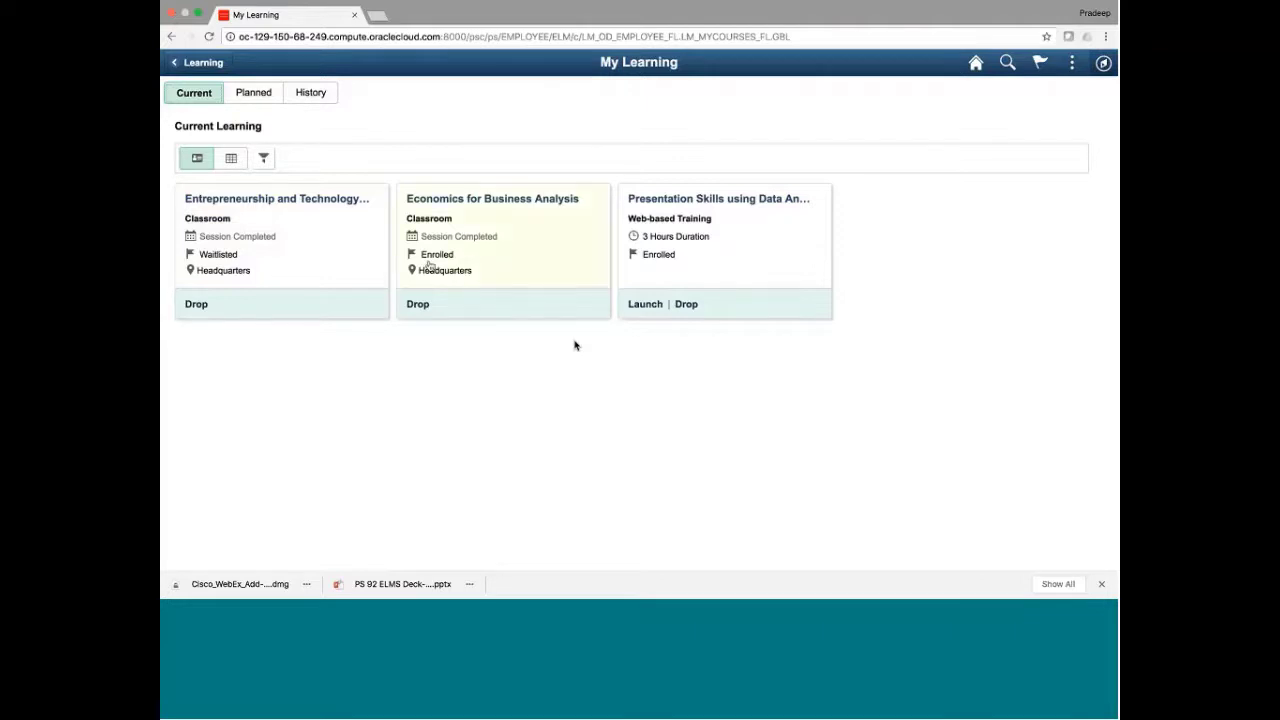
click(320, 252)
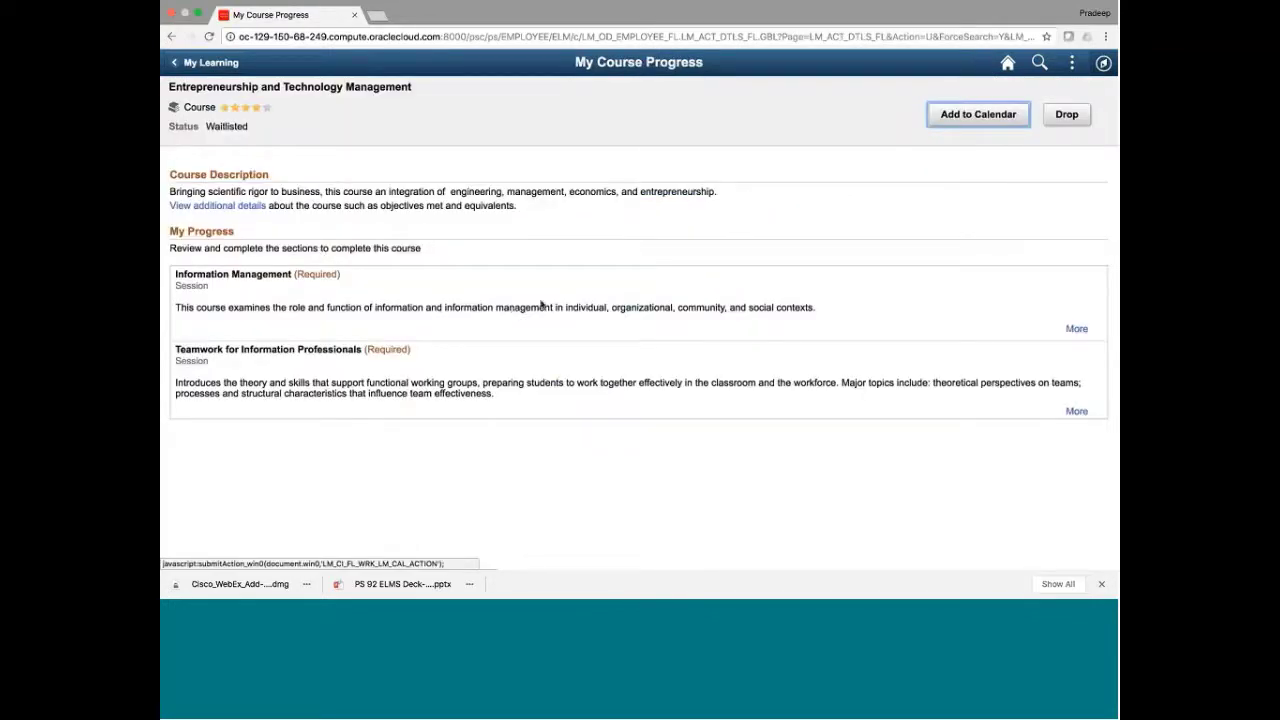
Expand the Information Management session schedule and highlight the Session 1 facility address
click(1077, 330)
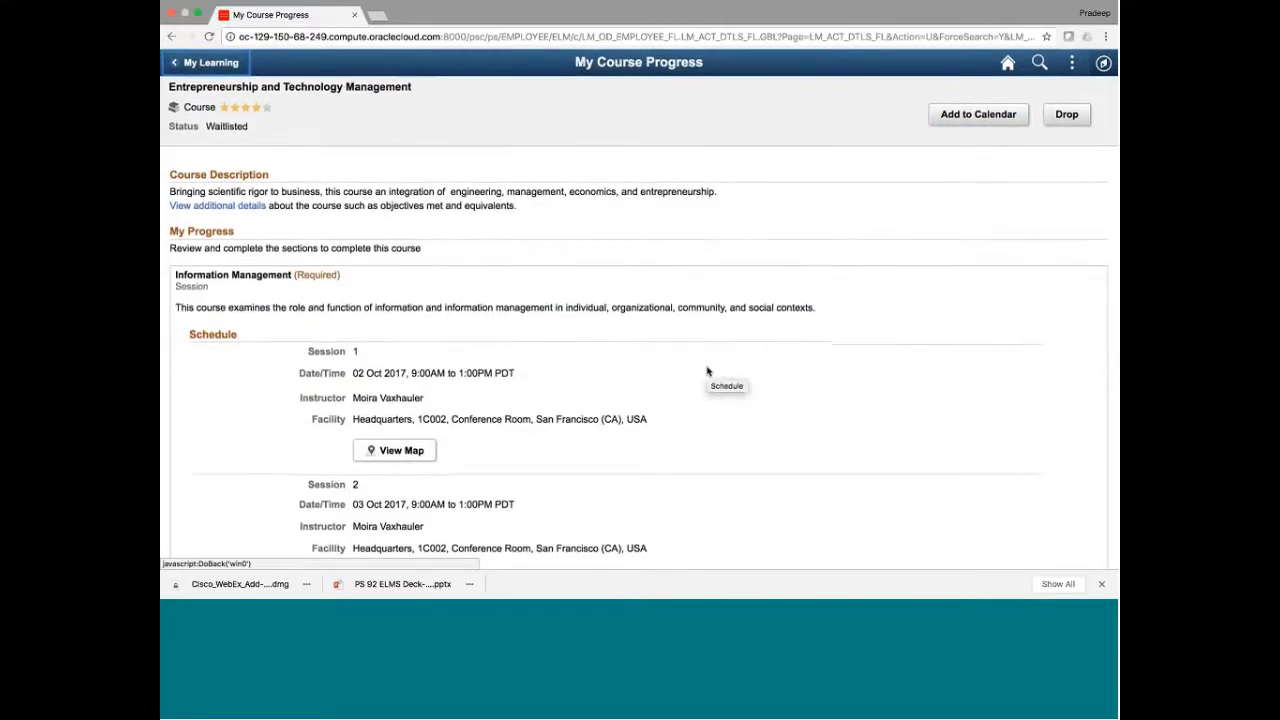
scroll(707, 372, down, 3)
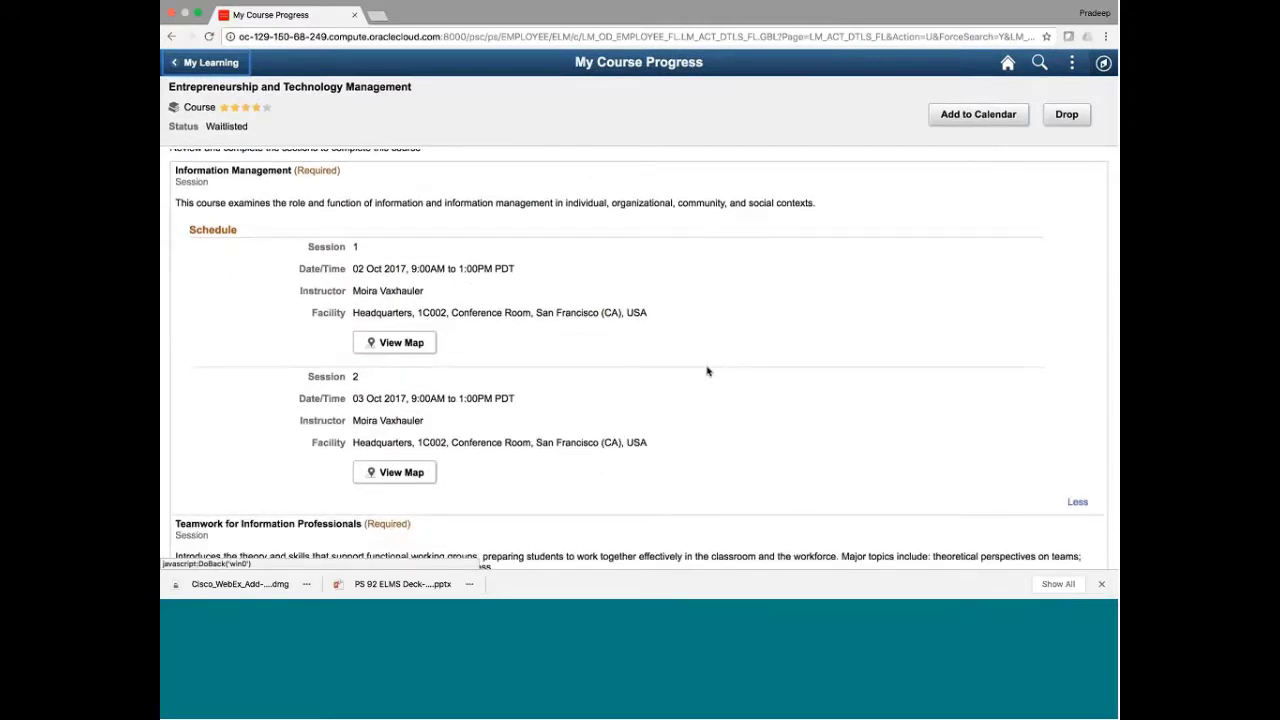
click(507, 313)
double_click(507, 313)
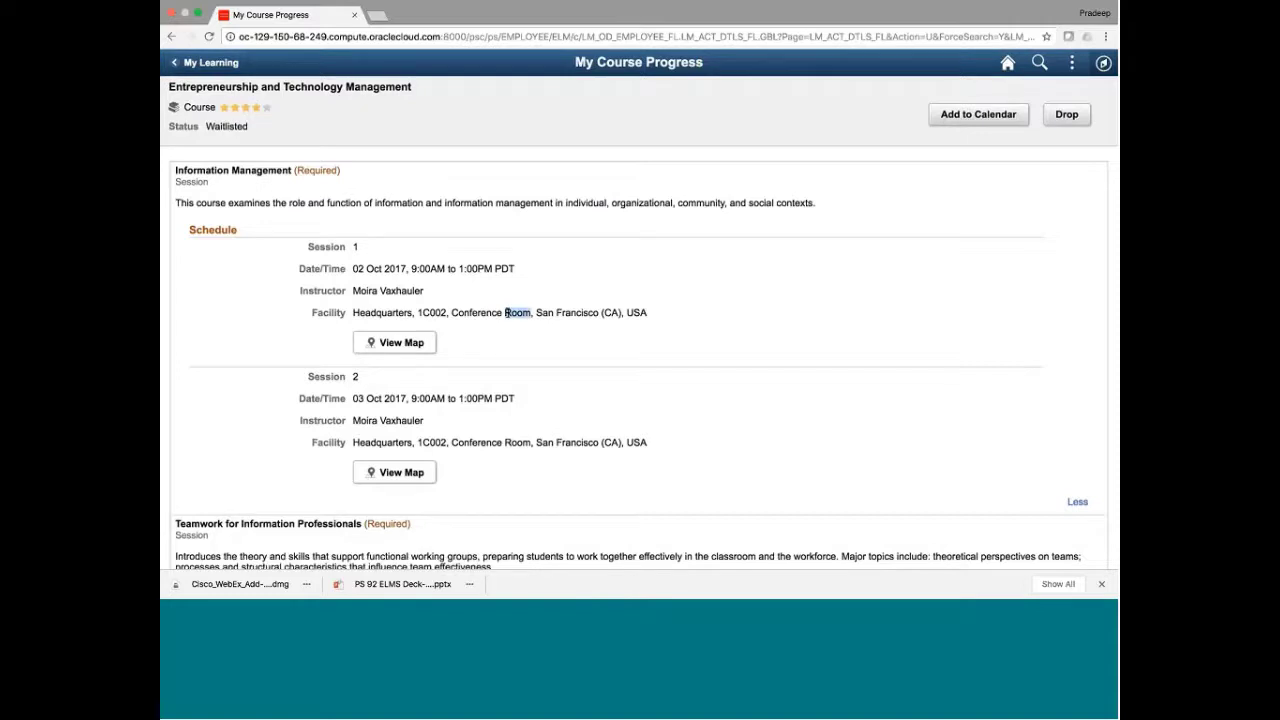
triple_click(507, 313)
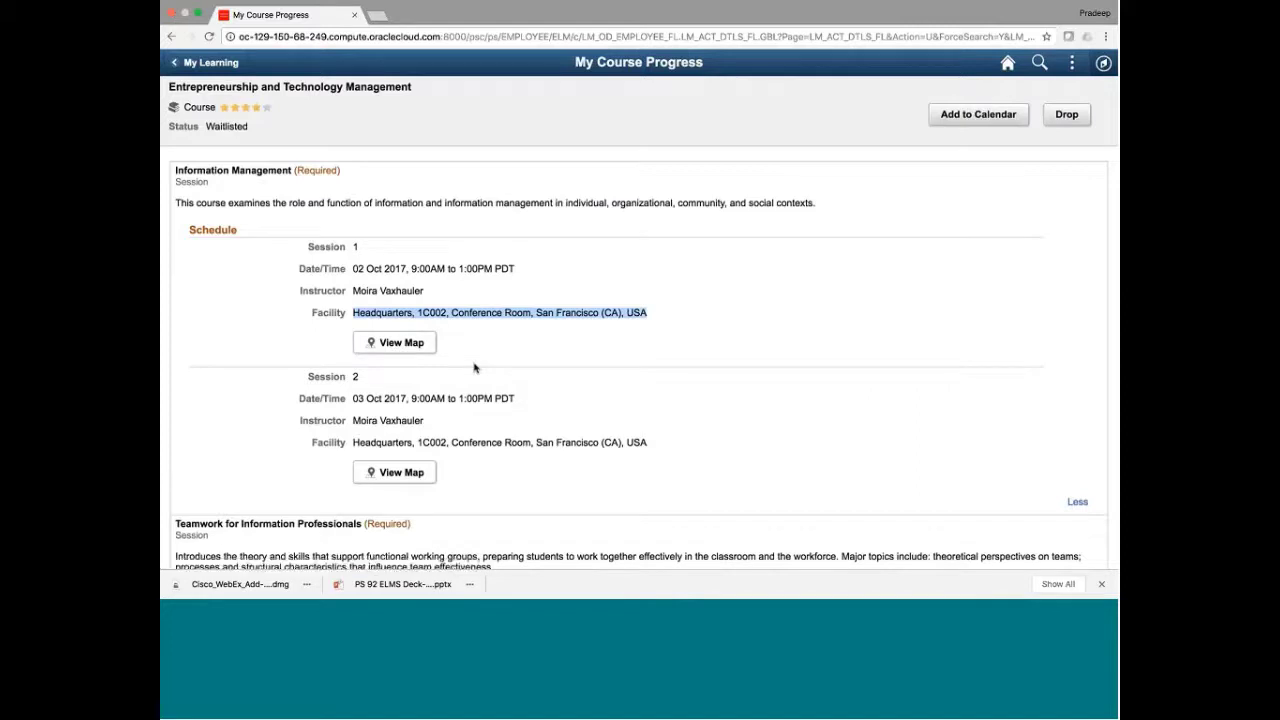
Scroll back up and open the course's additional details
scroll(474, 368, up, 1)
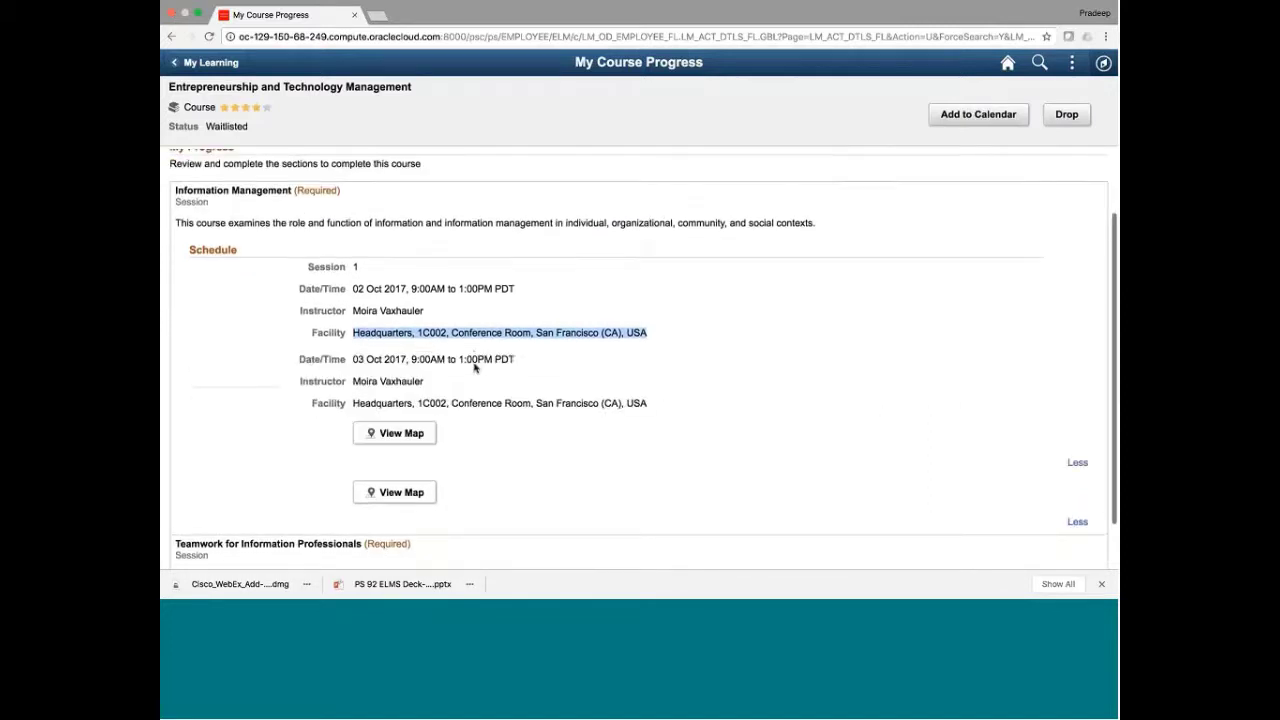
scroll(474, 368, down, 1)
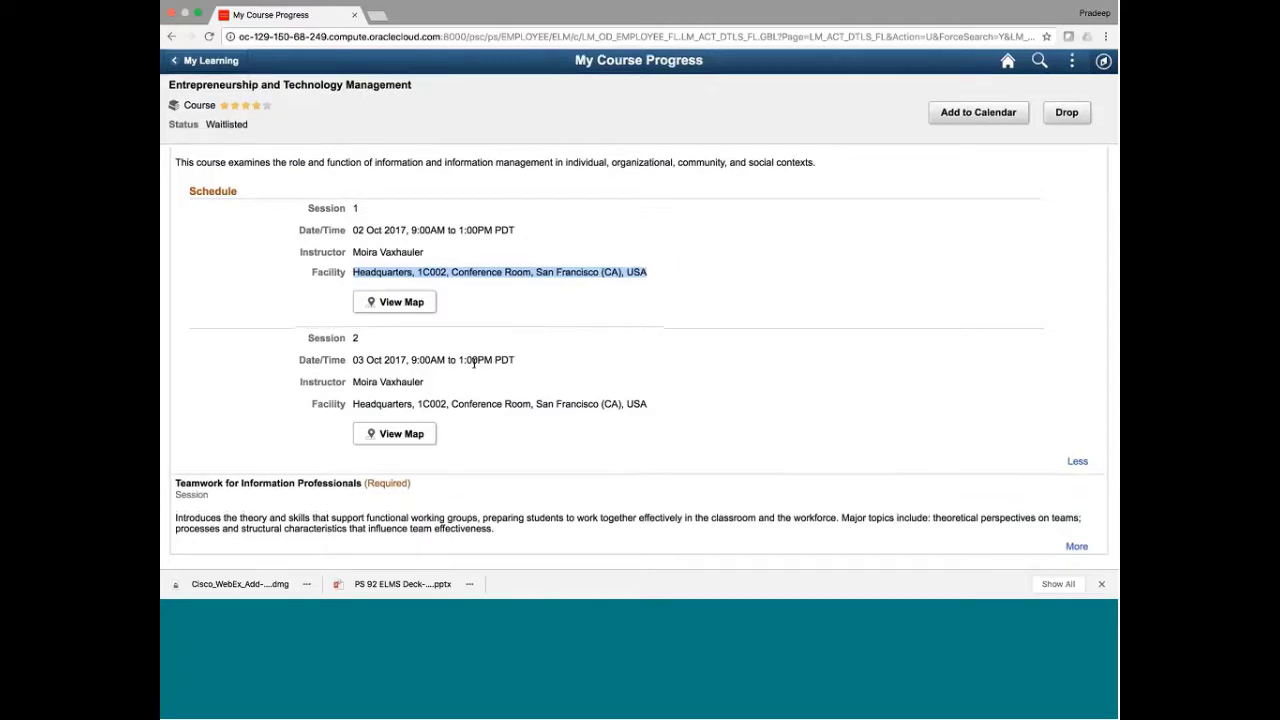
scroll(474, 363, up, 3)
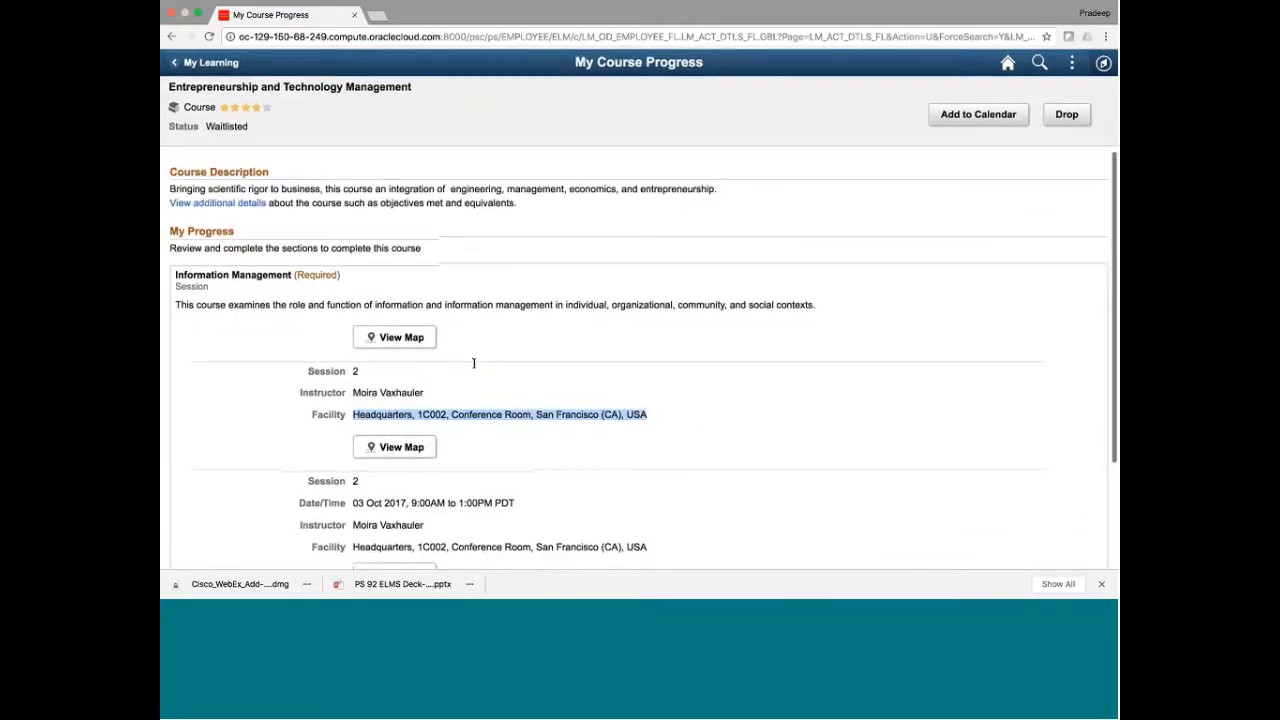
click(248, 205)
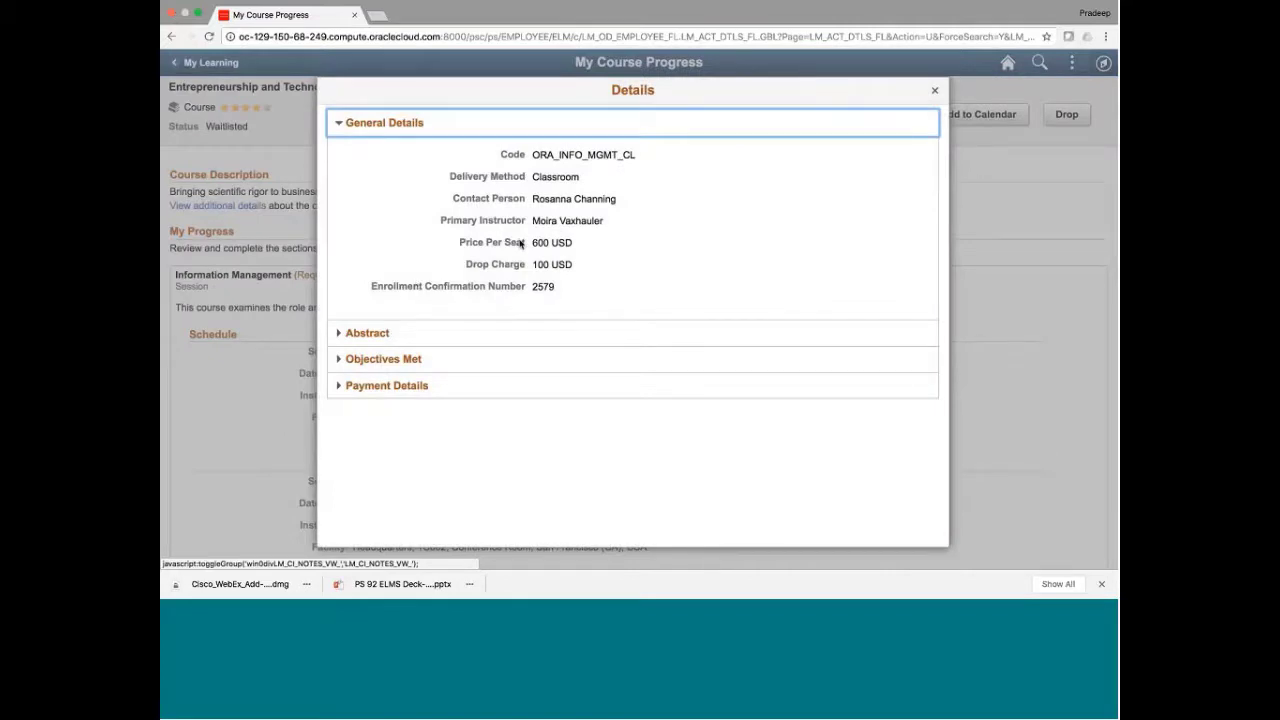
Review the Delivery Method, Contact Person, Primary Instructor and Enrollment Confirmation Number rows
triple_click(545, 177)
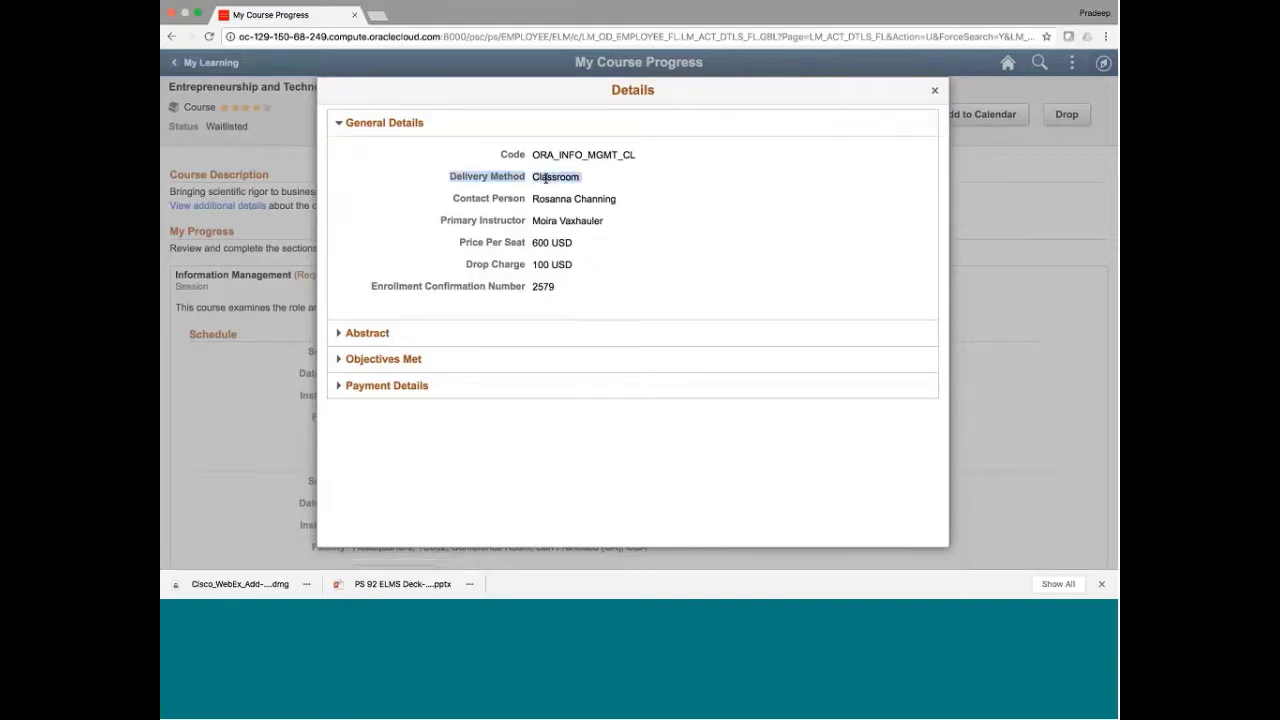
click(559, 204)
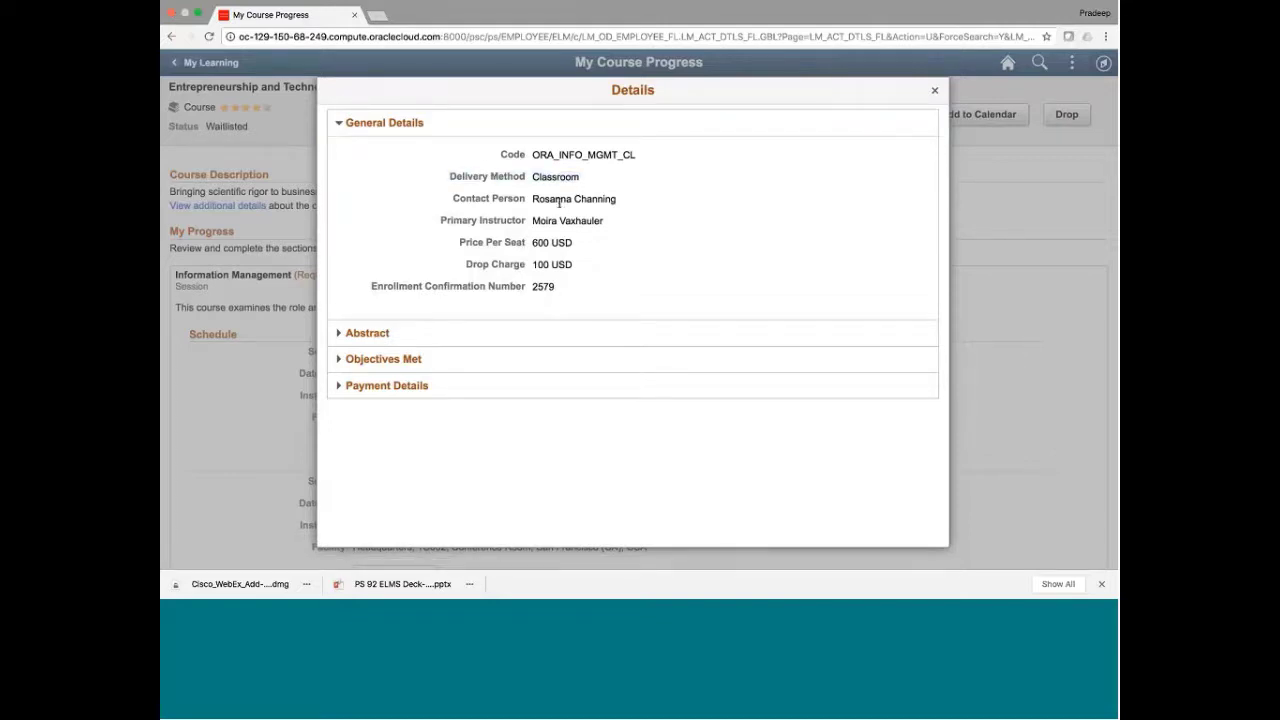
triple_click(559, 201)
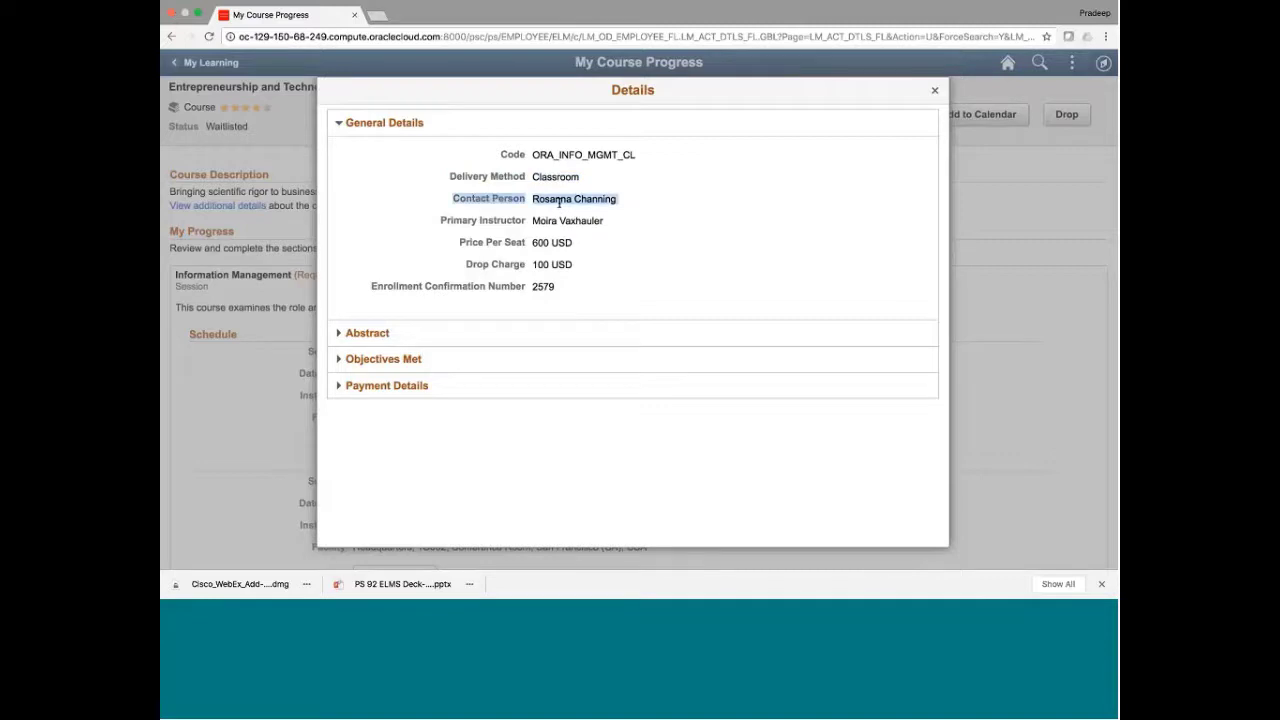
triple_click(550, 228)
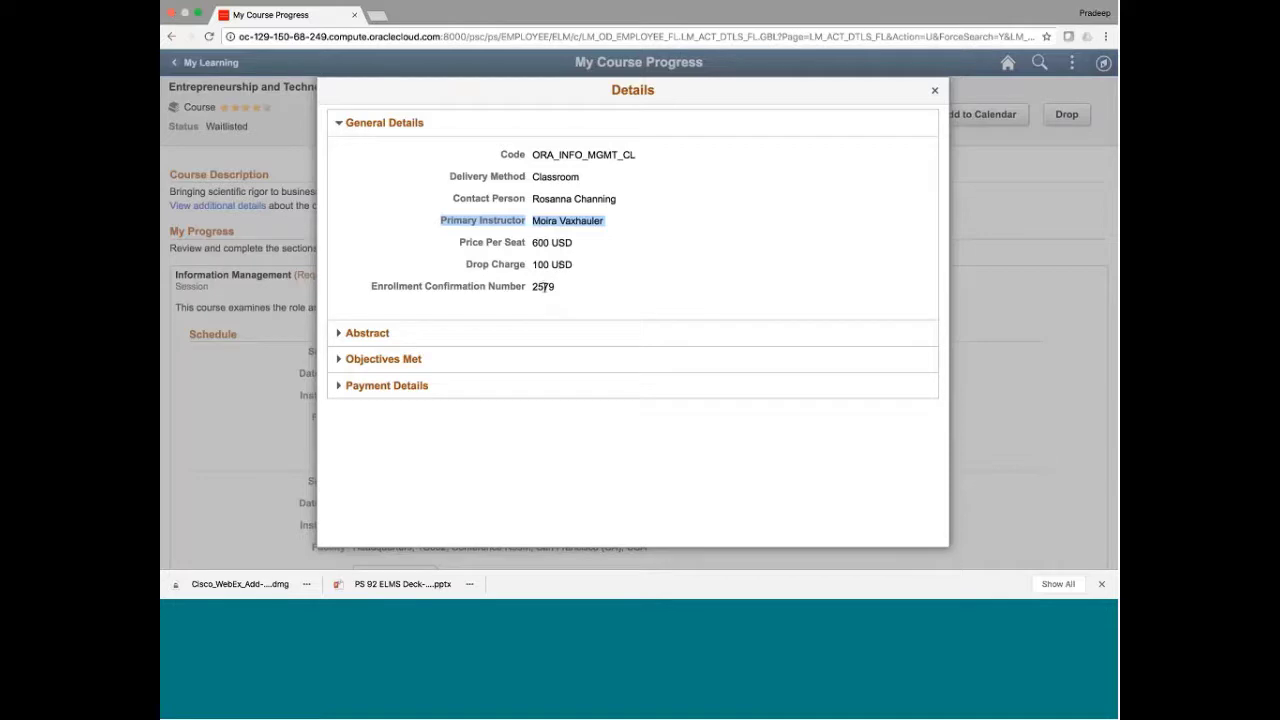
triple_click(545, 287)
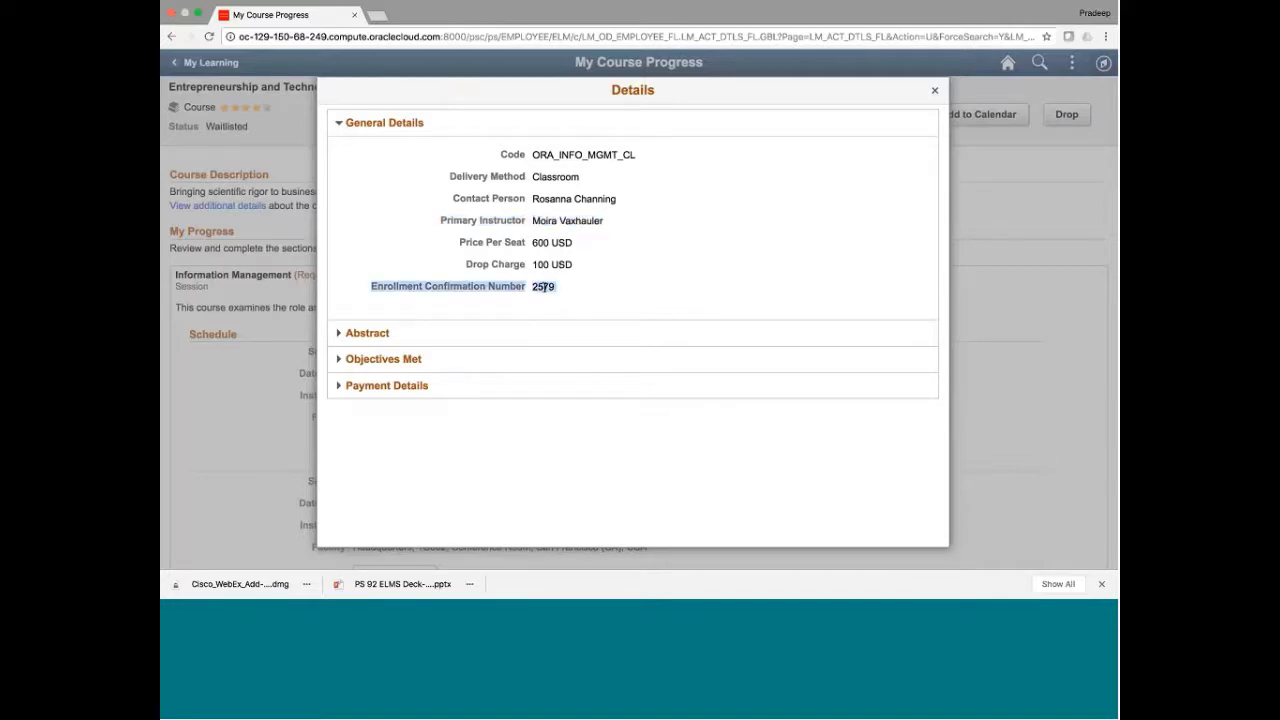
Expand the Abstract, Objectives Met and Payment Details sections, showing ChargeBack payment of 600 USD
click(352, 337)
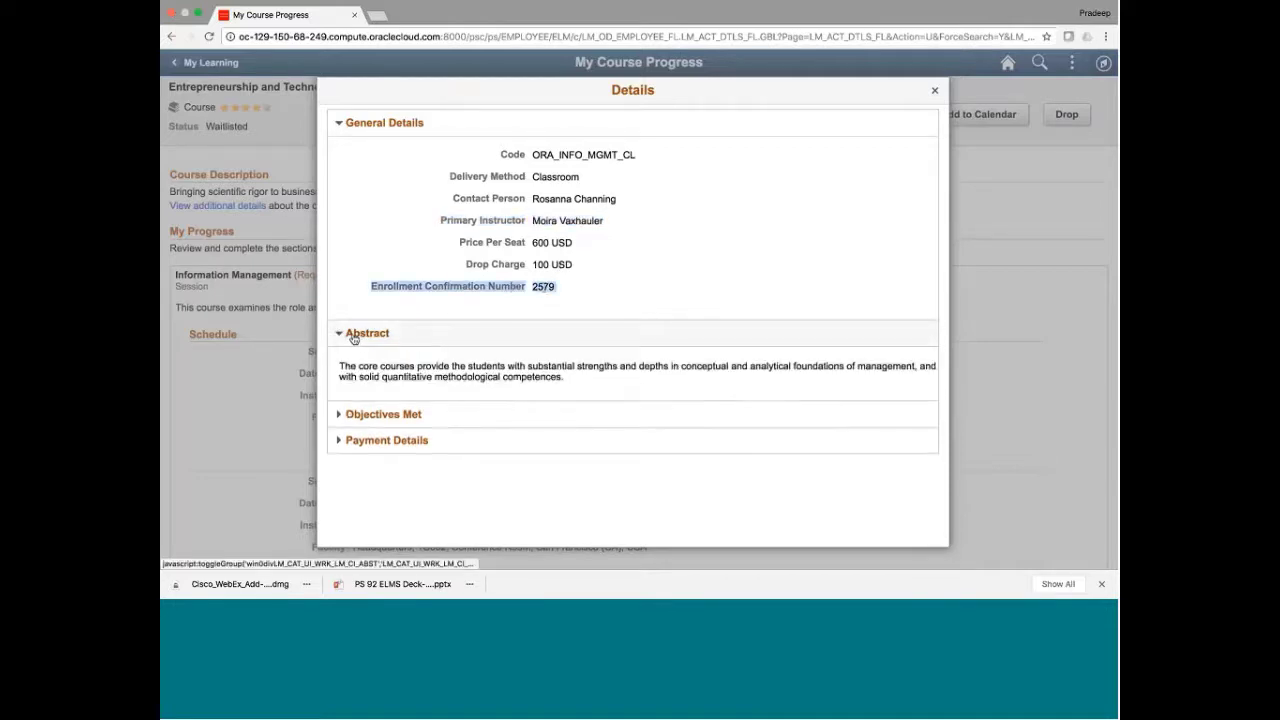
click(343, 416)
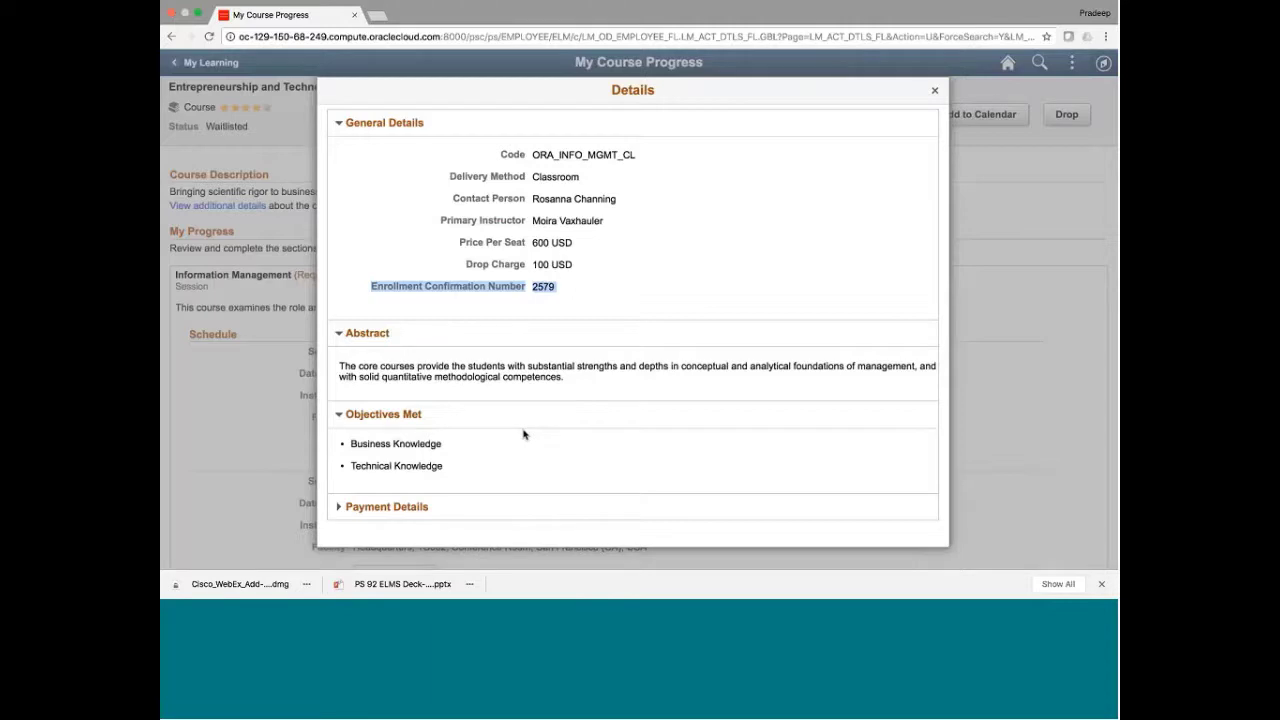
drag(350, 443, 442, 466)
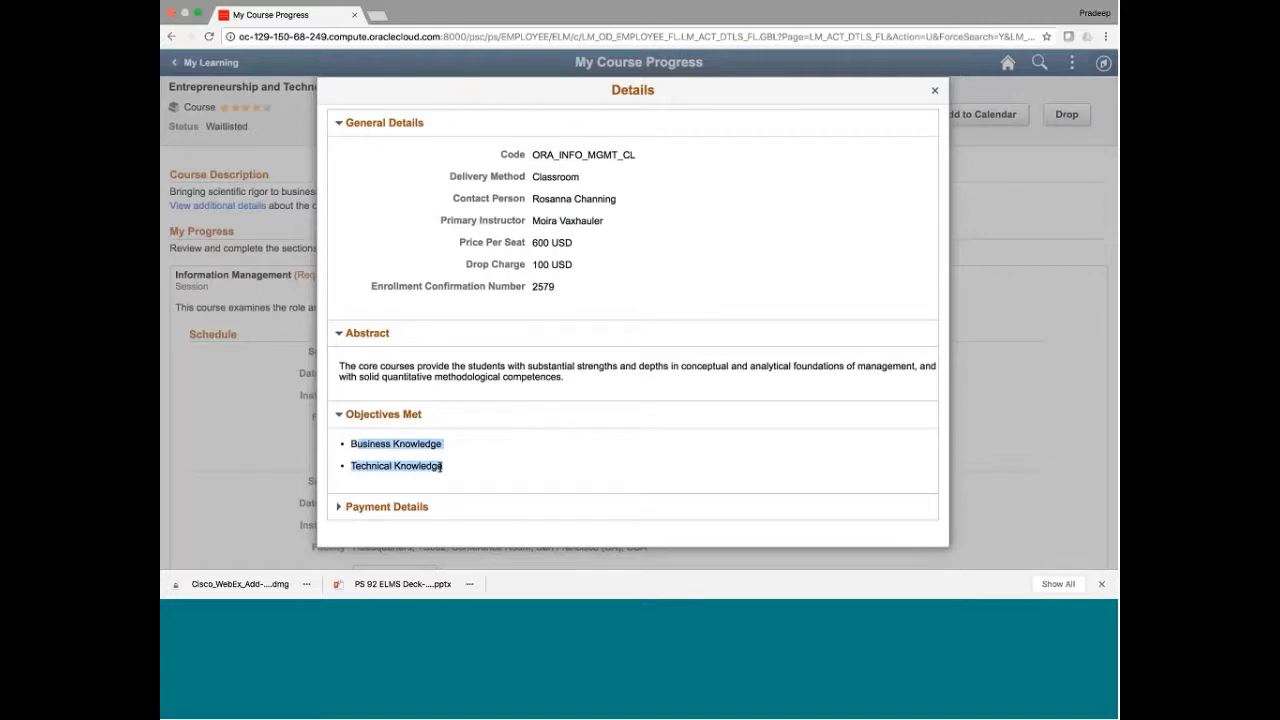
click(339, 508)
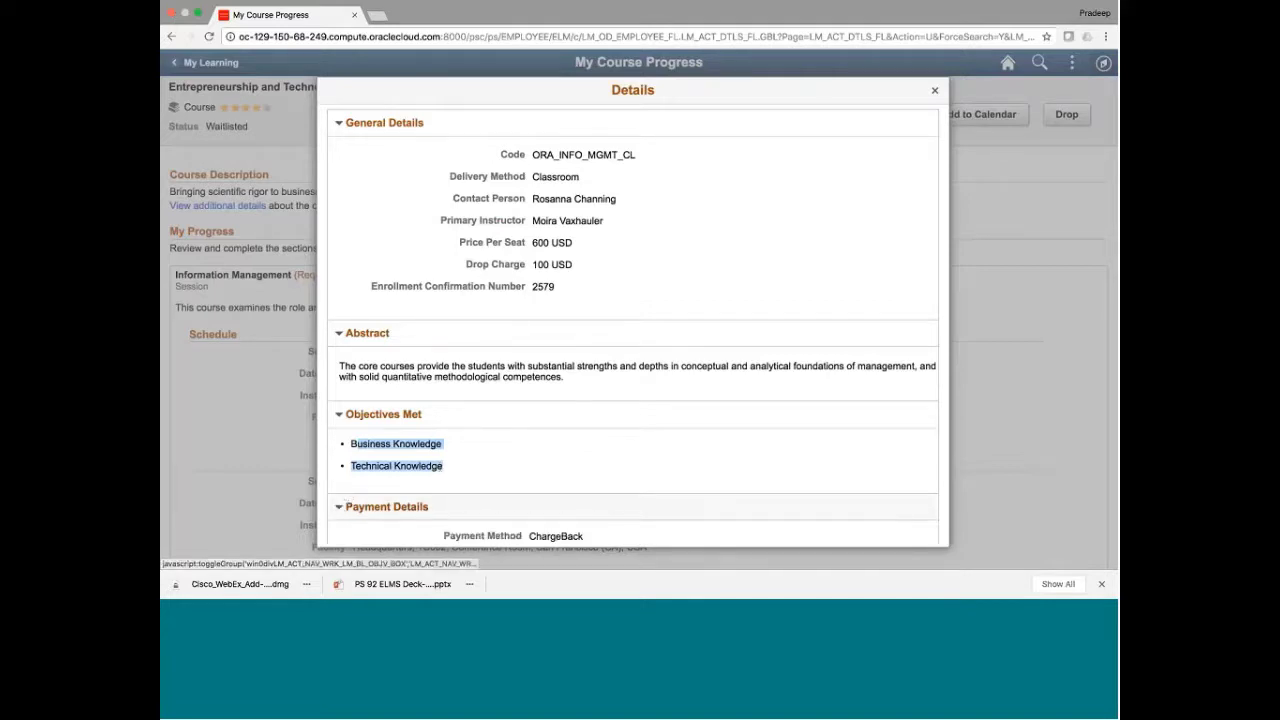
scroll(612, 398, down, 3)
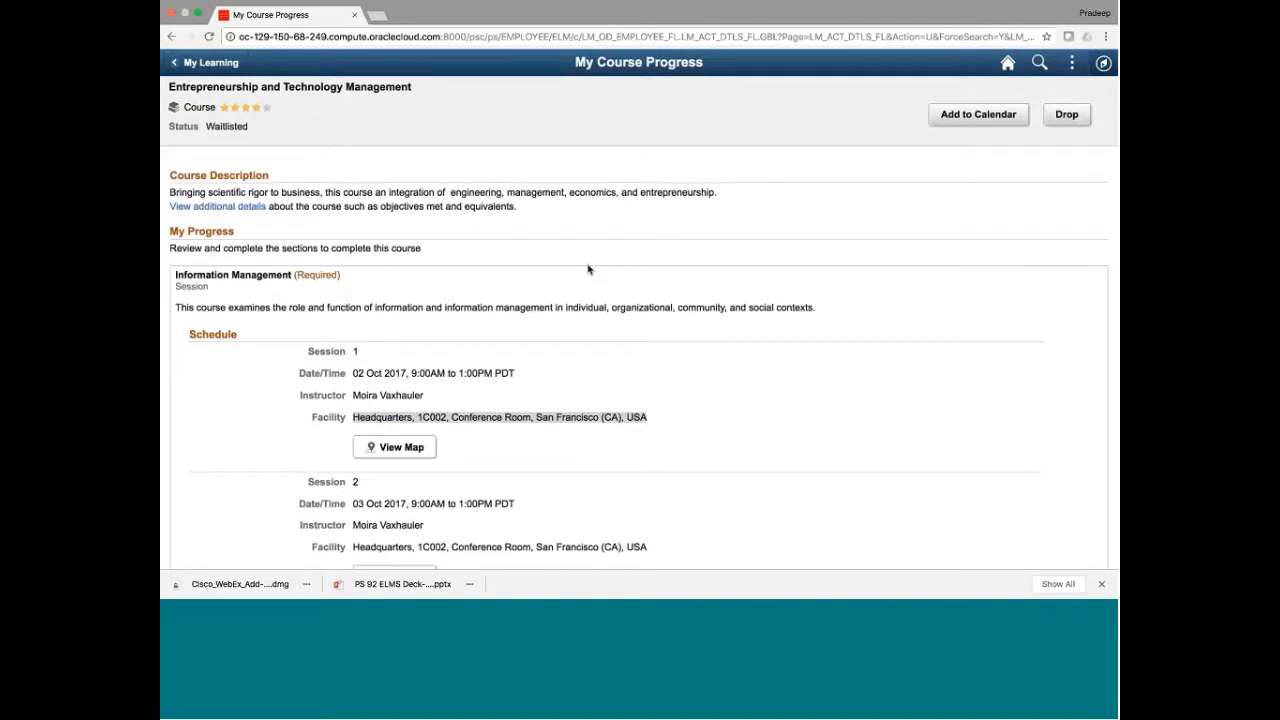
Return to My Learning's three current courses and switch them to the table list
scroll(588, 269, down, 3)
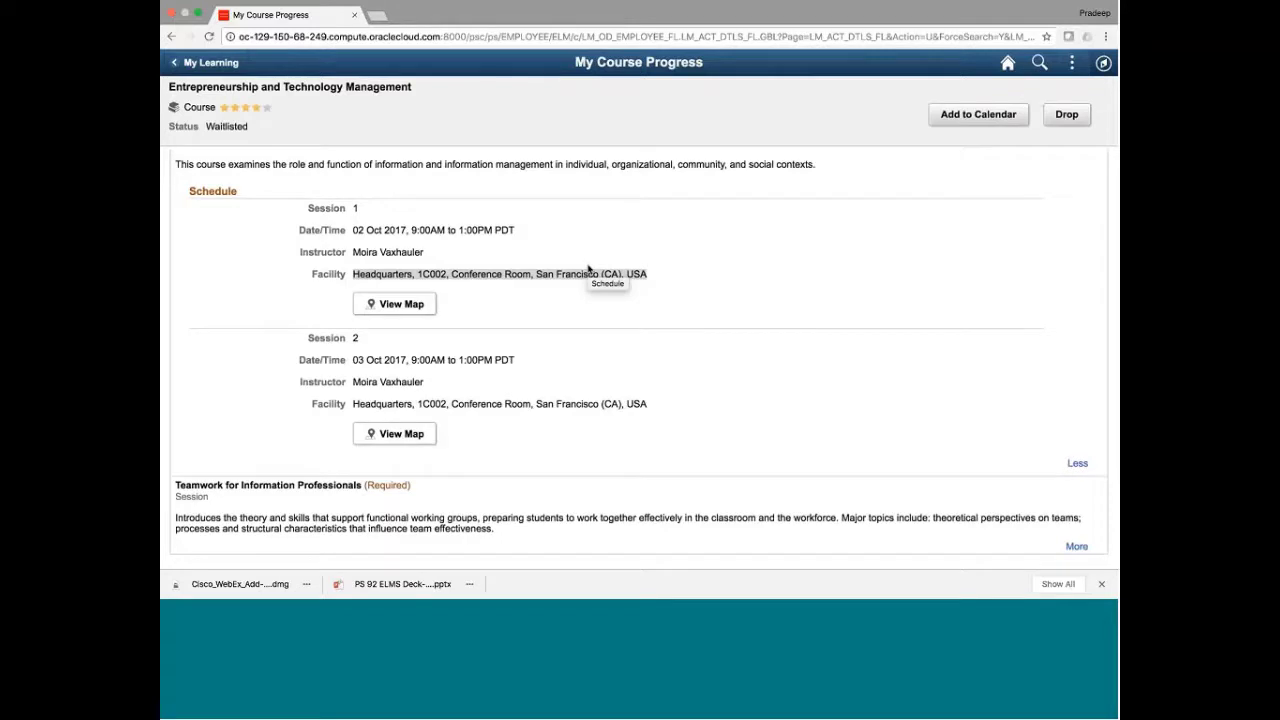
scroll(588, 269, up, 1)
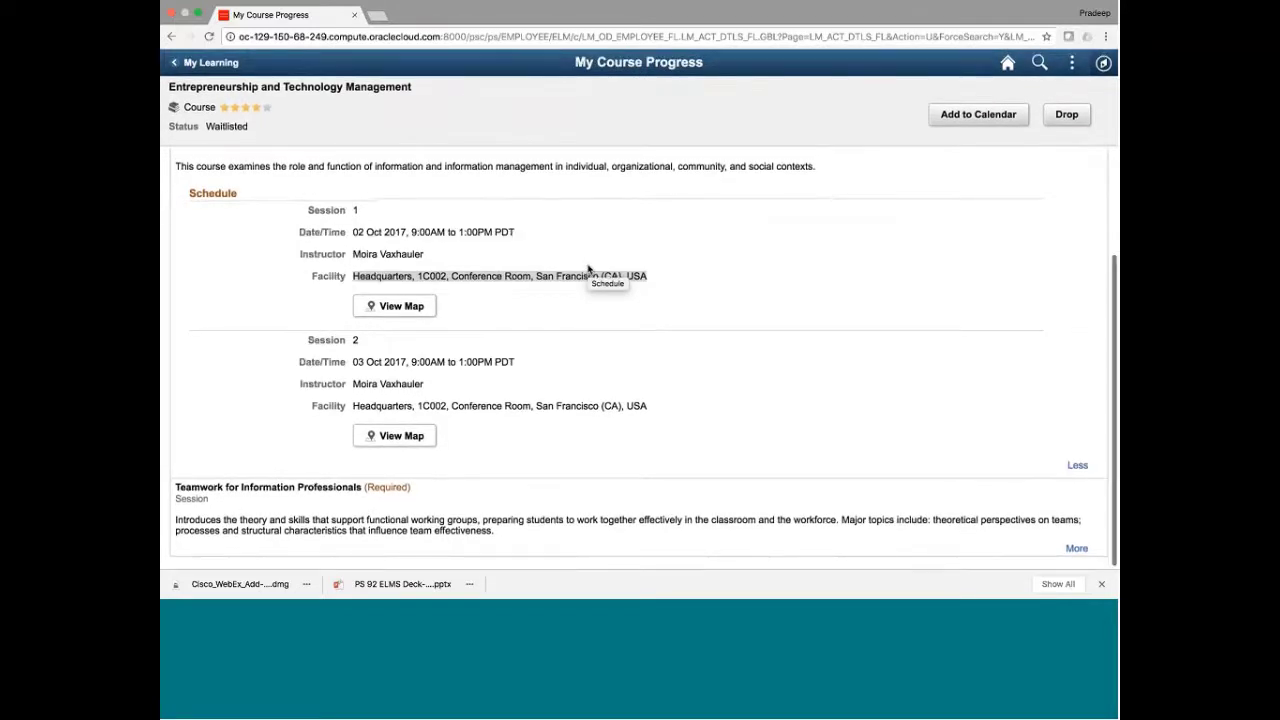
scroll(588, 269, up, 3)
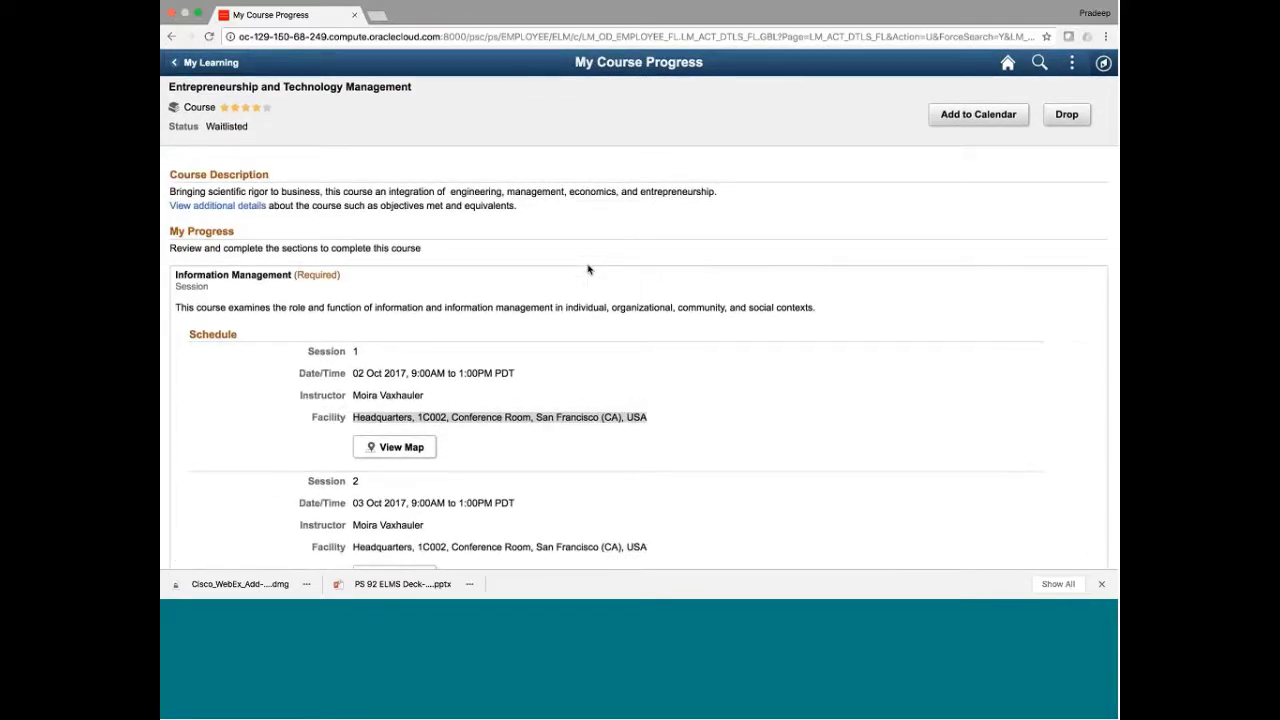
click(228, 70)
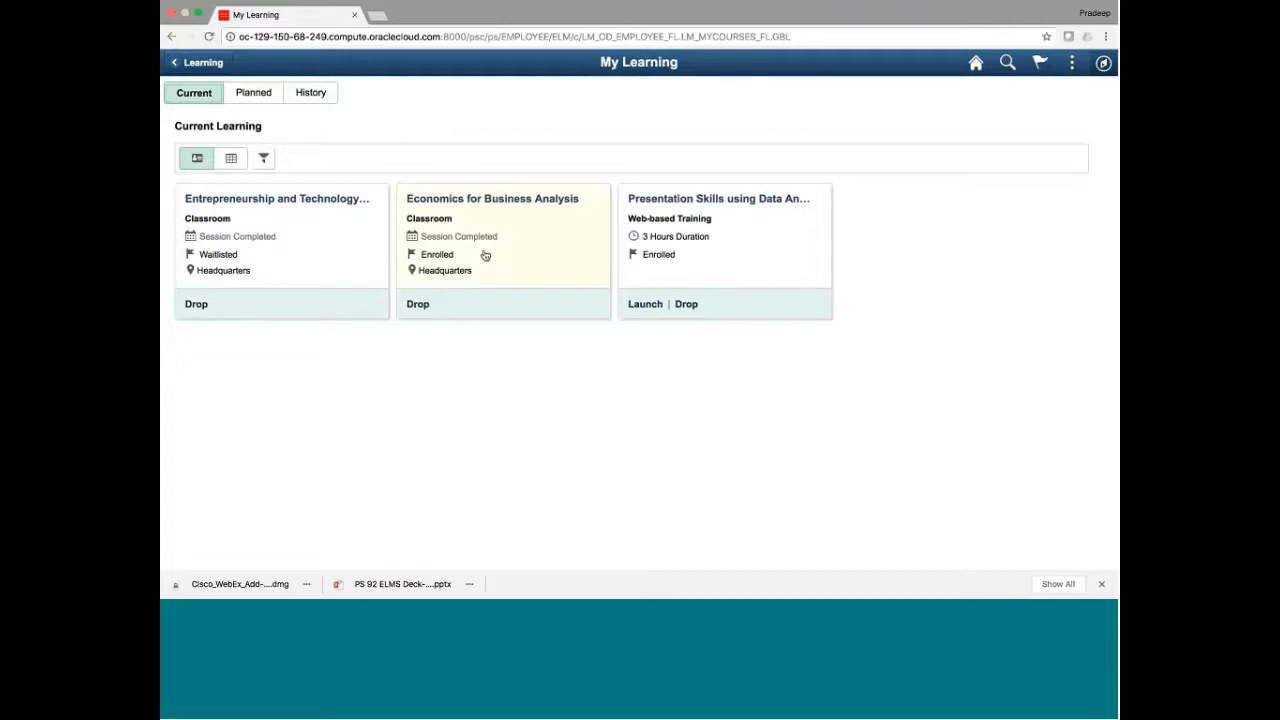
click(229, 158)
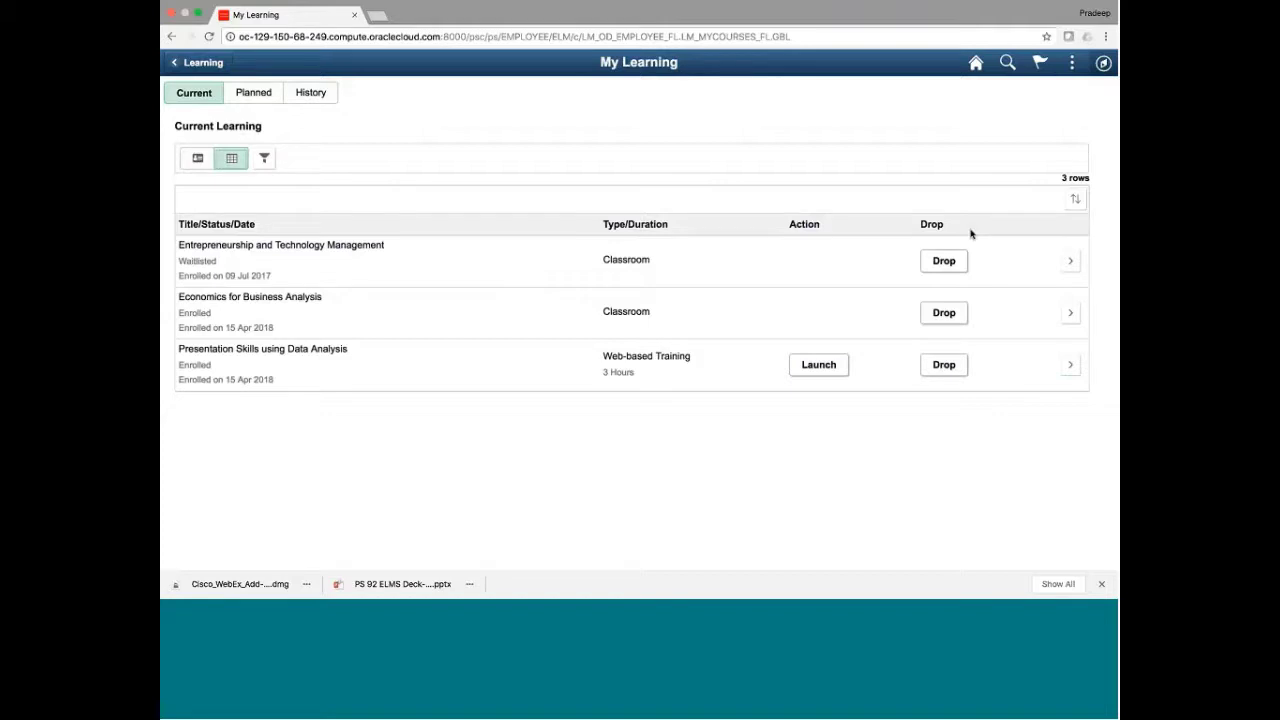
Revisit the Entrepreneurship course, return to the table list, and bring up the Current Learning filter
click(1068, 261)
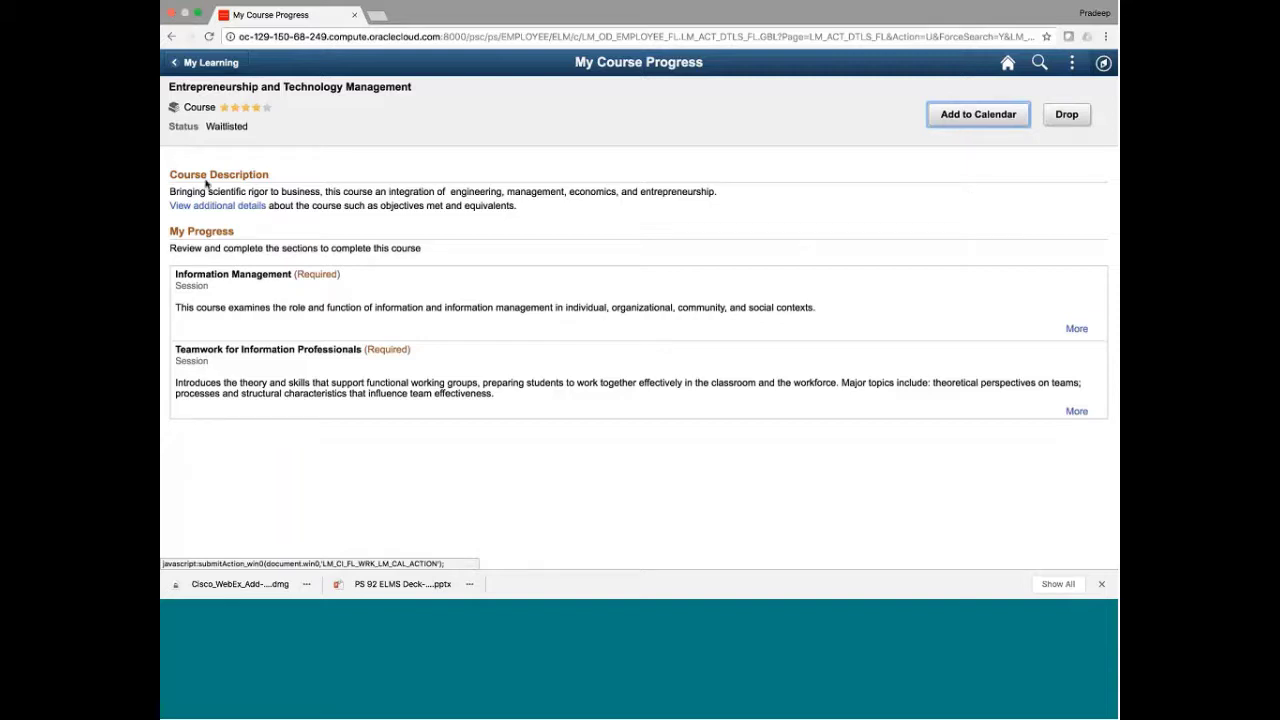
click(208, 64)
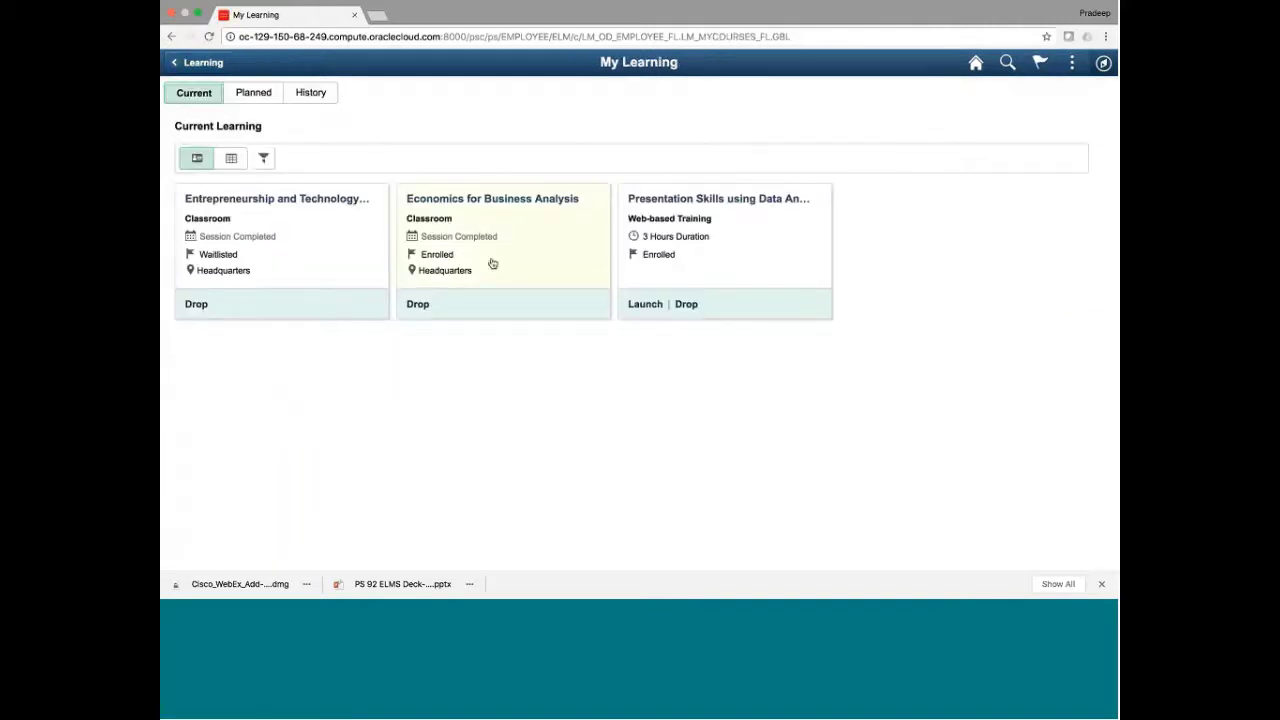
click(236, 160)
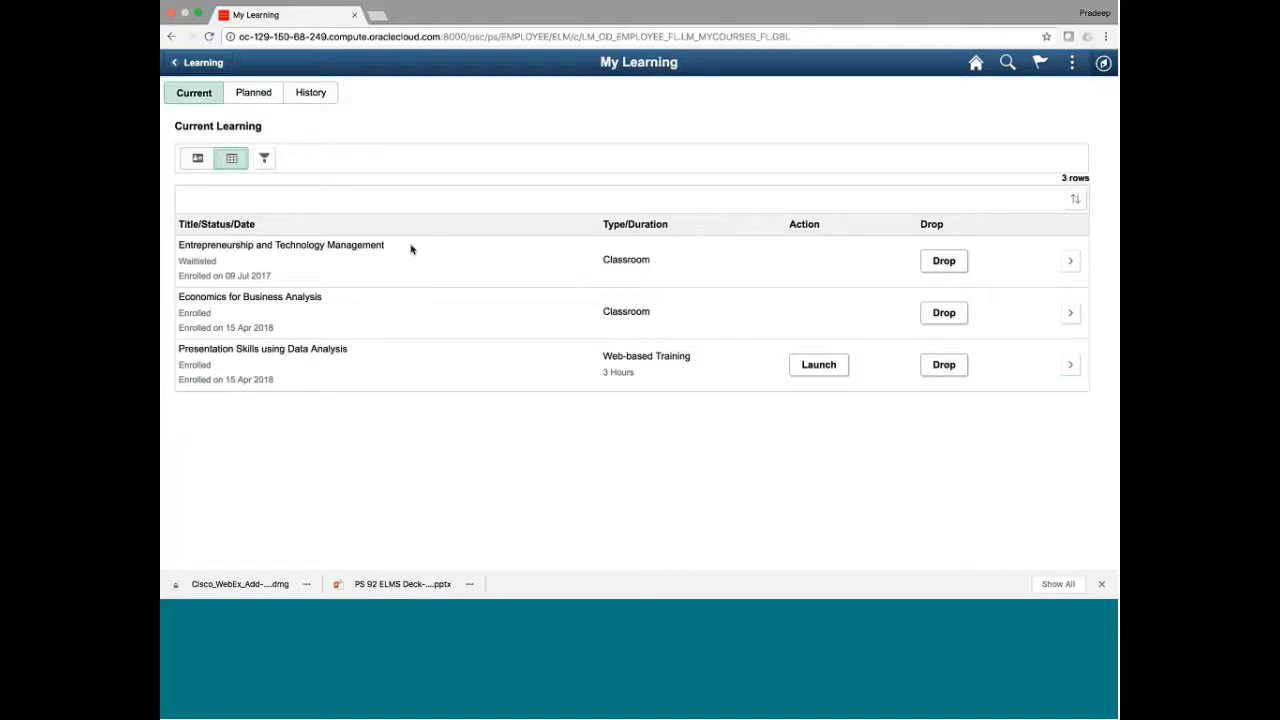
click(266, 162)
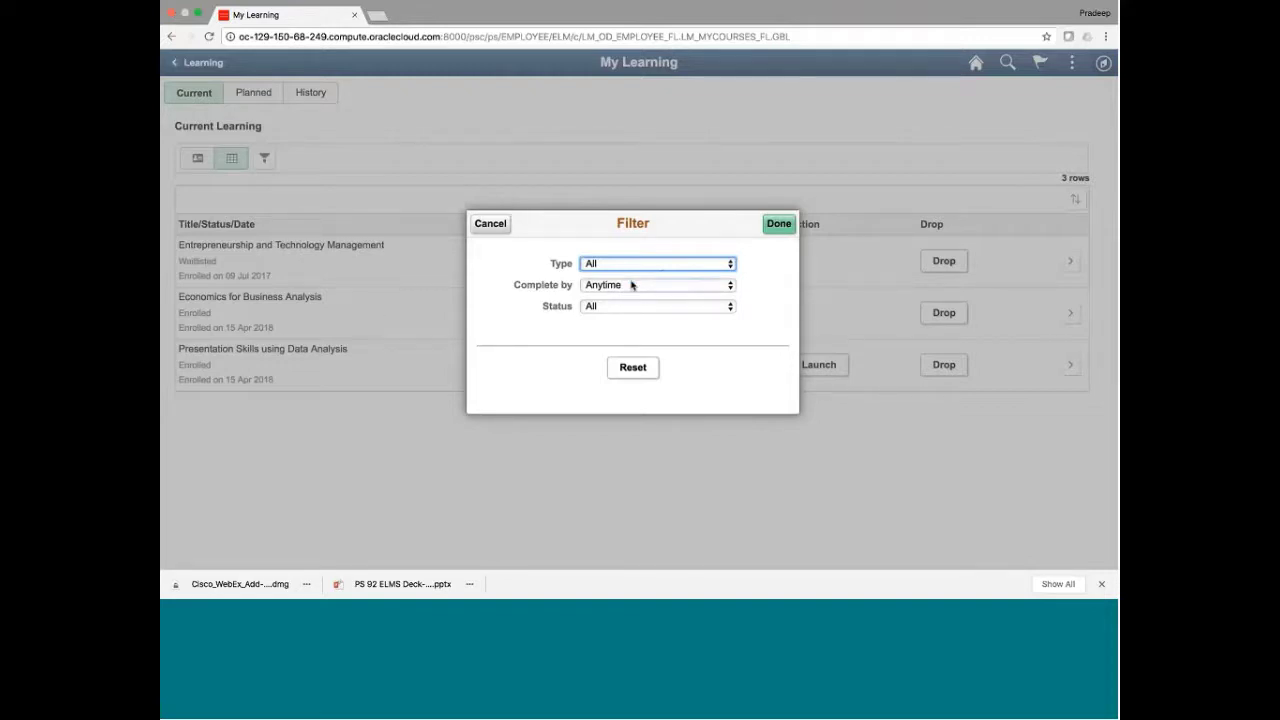
click(703, 264)
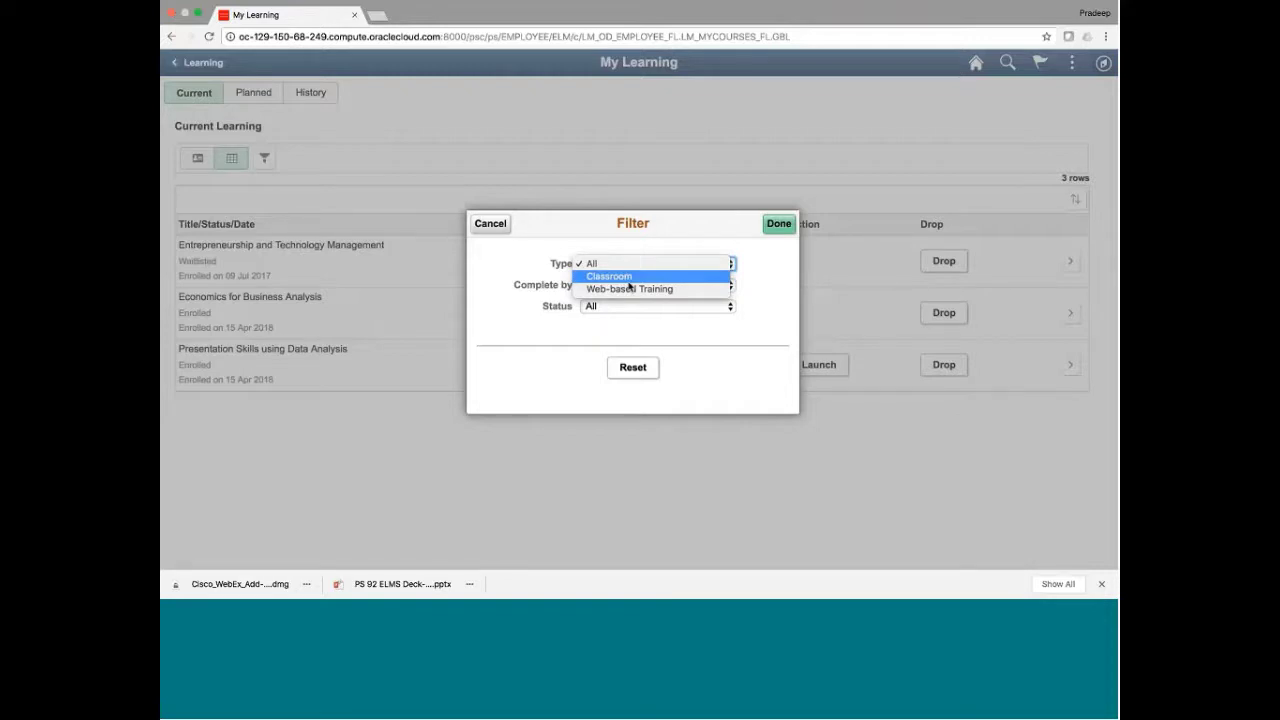
click(649, 253)
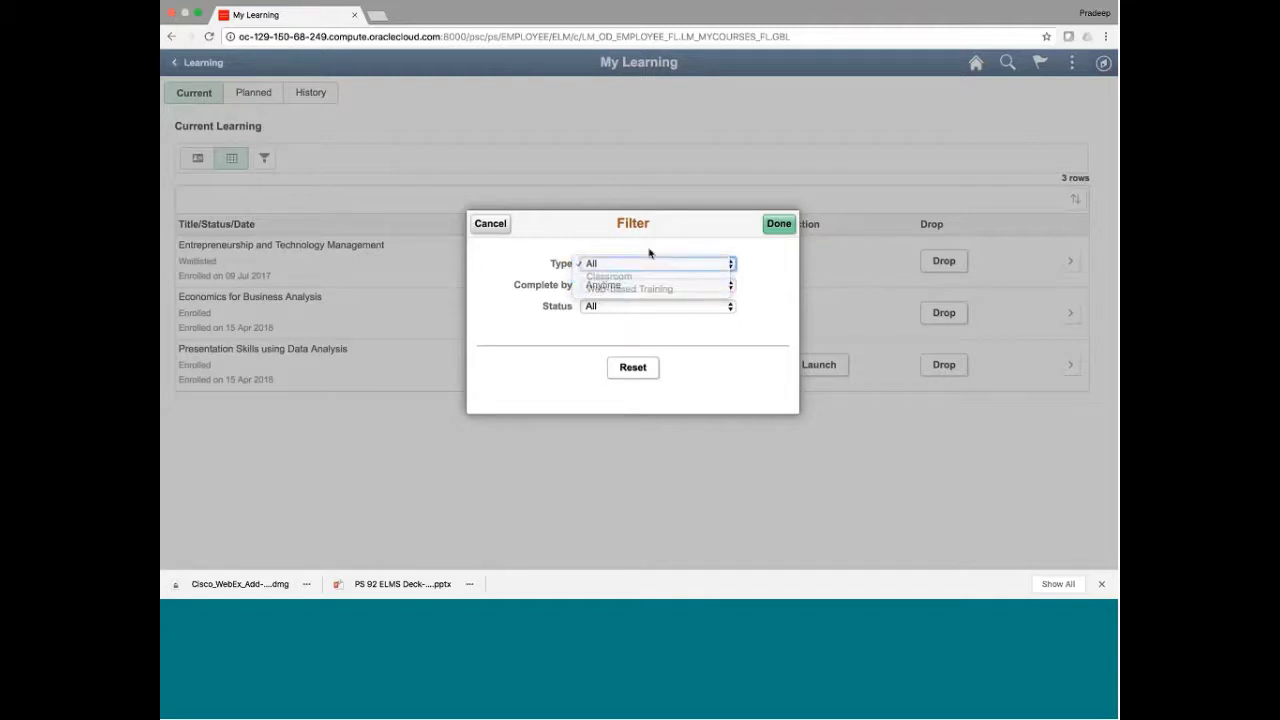
click(630, 289)
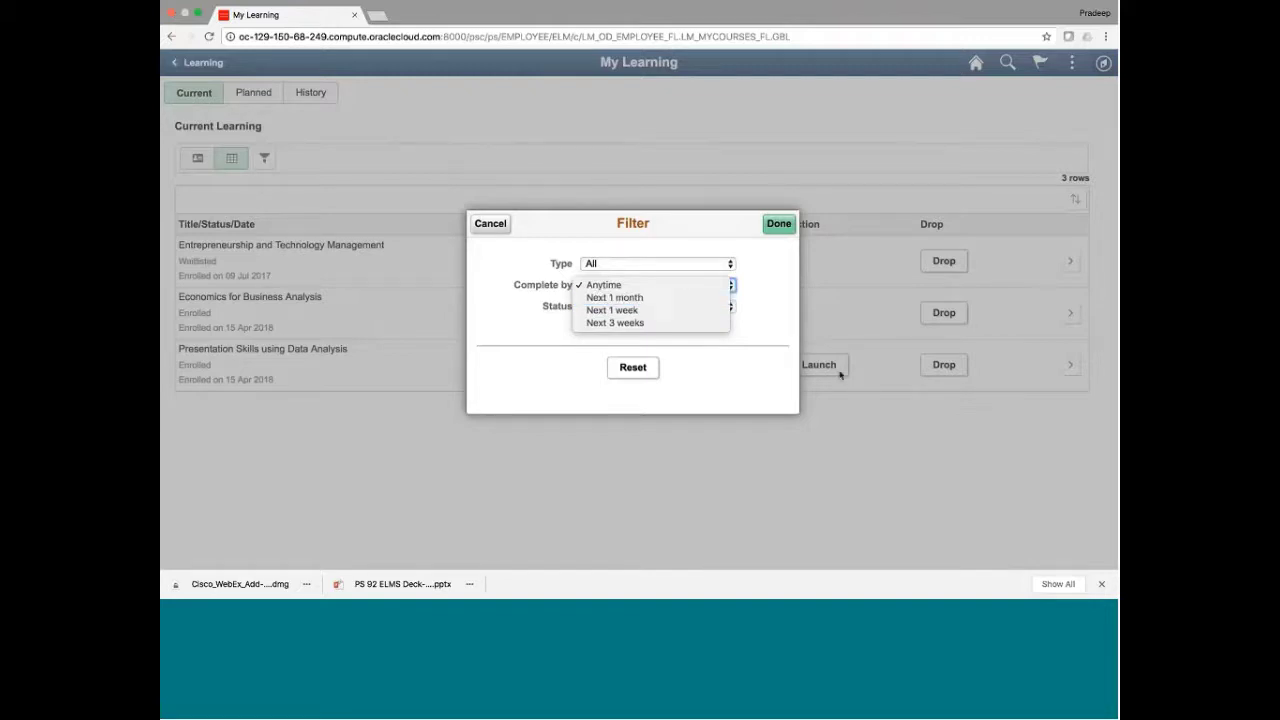
click(772, 356)
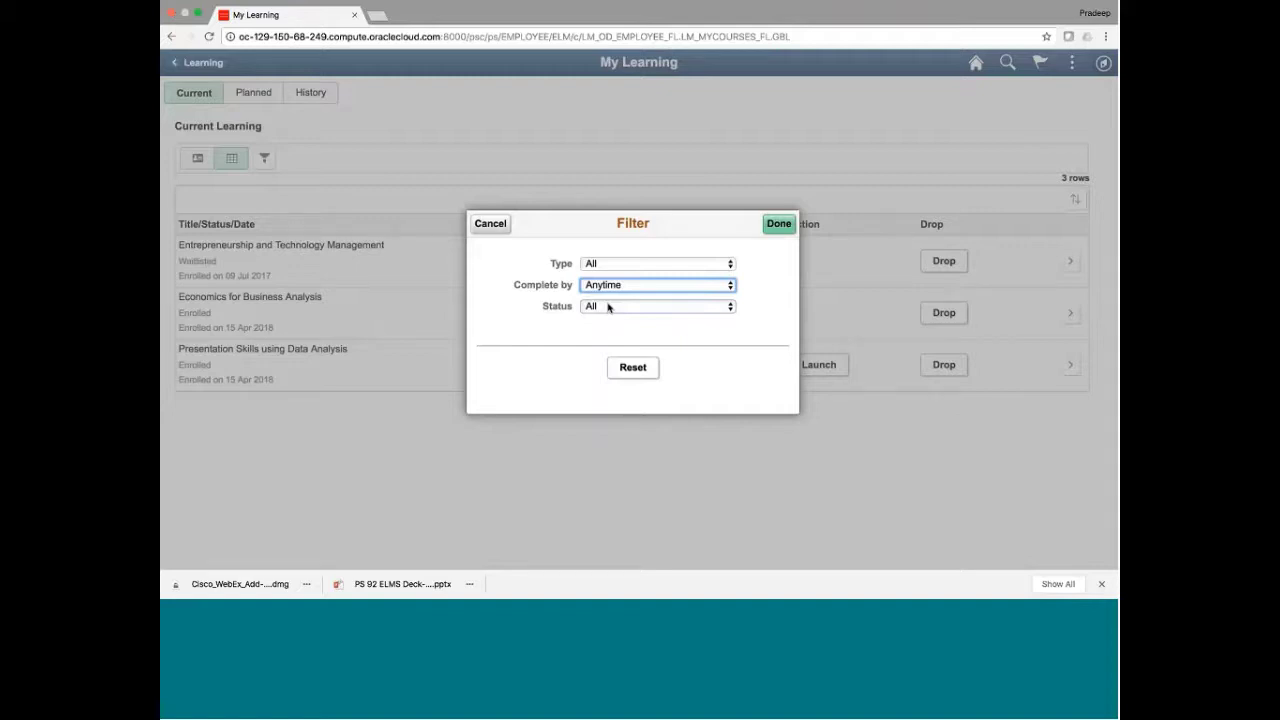
click(606, 308)
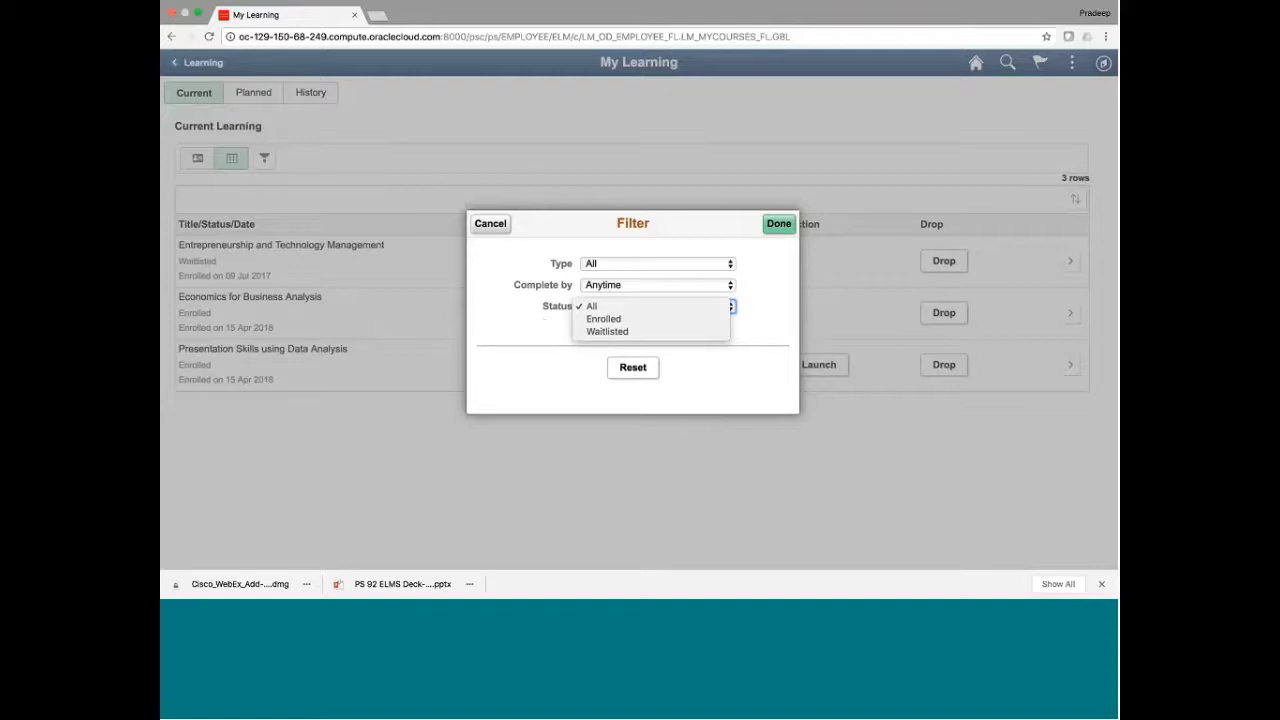
click(487, 226)
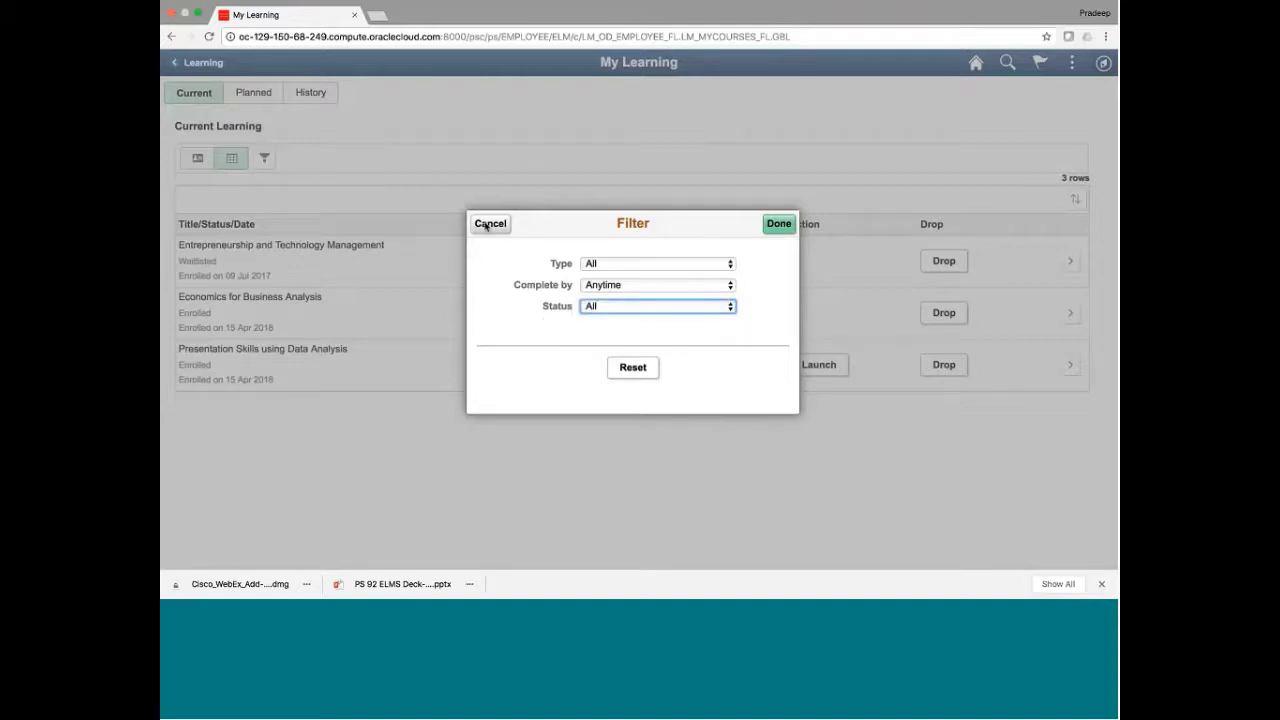
Cancel the filter, toggle between card and table views, then reopen and cancel the filter again
click(487, 224)
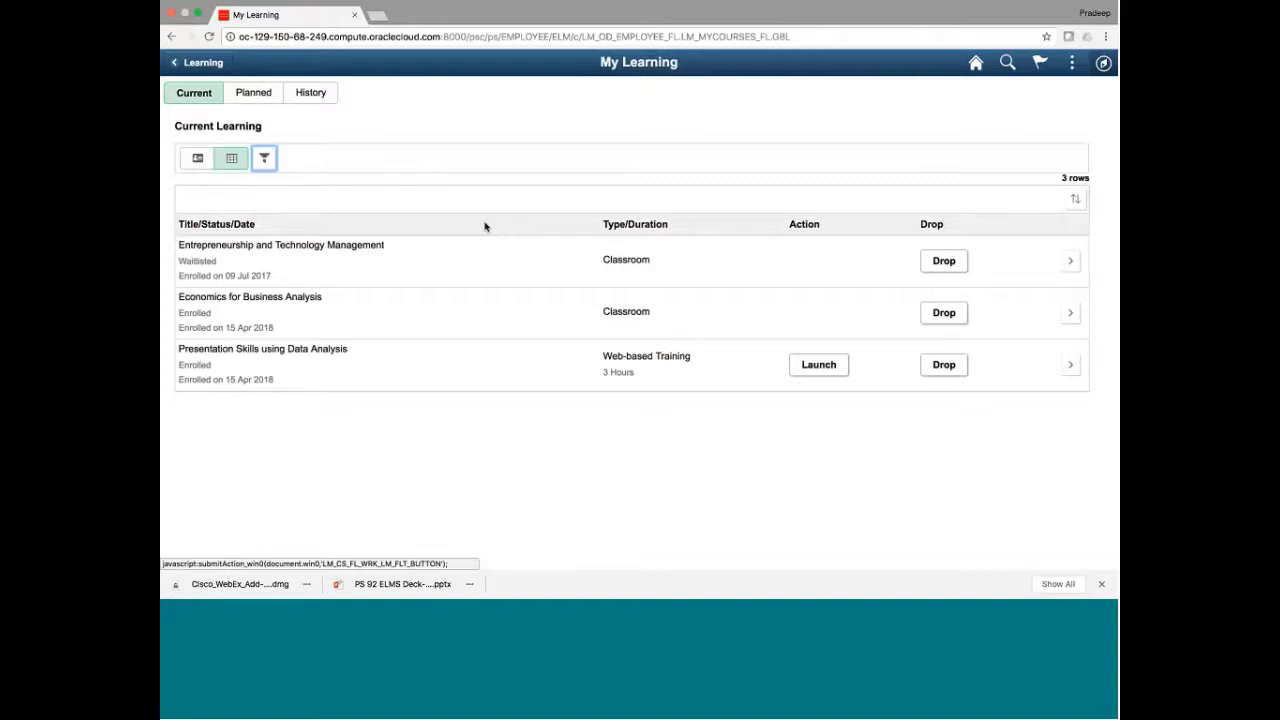
triple_click(201, 126)
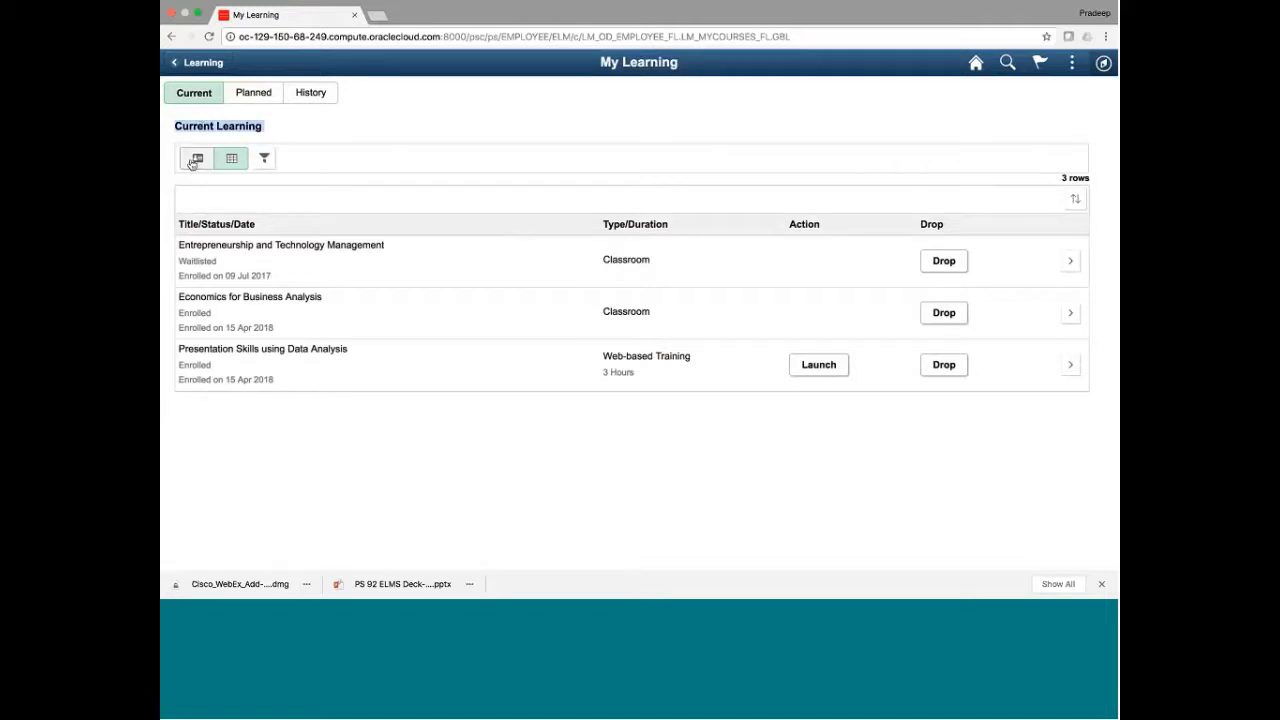
click(193, 162)
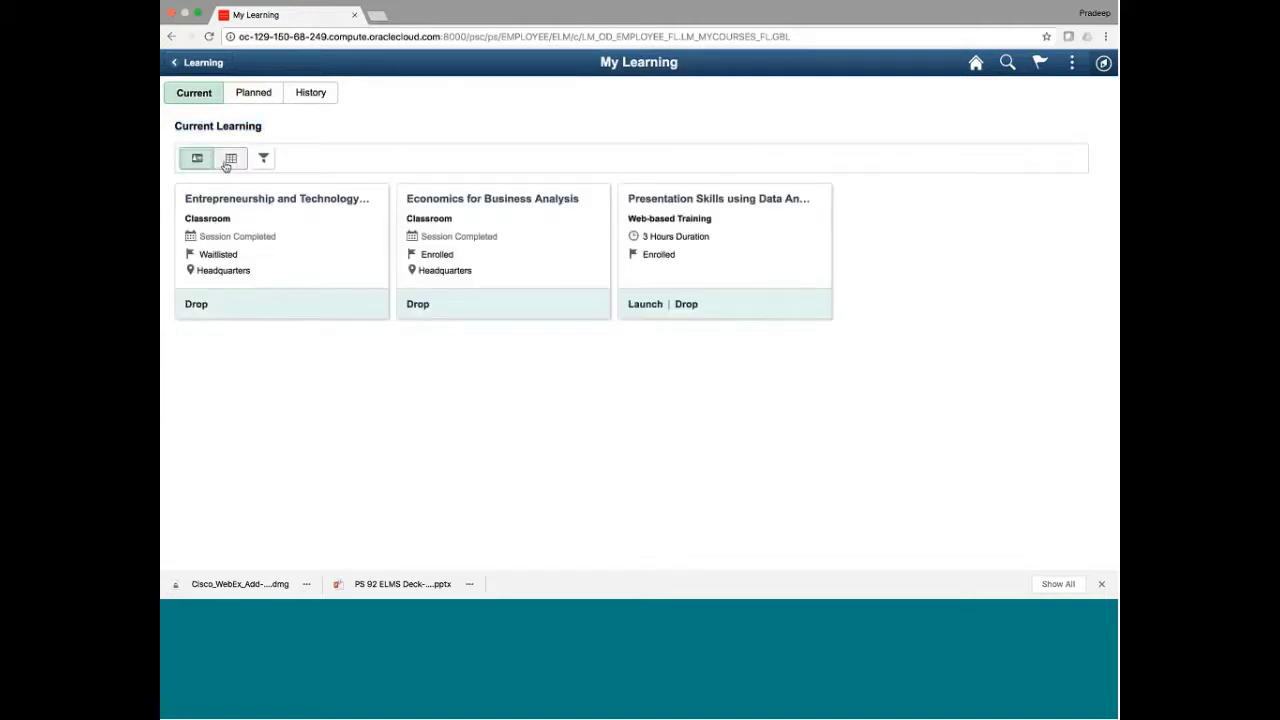
click(228, 162)
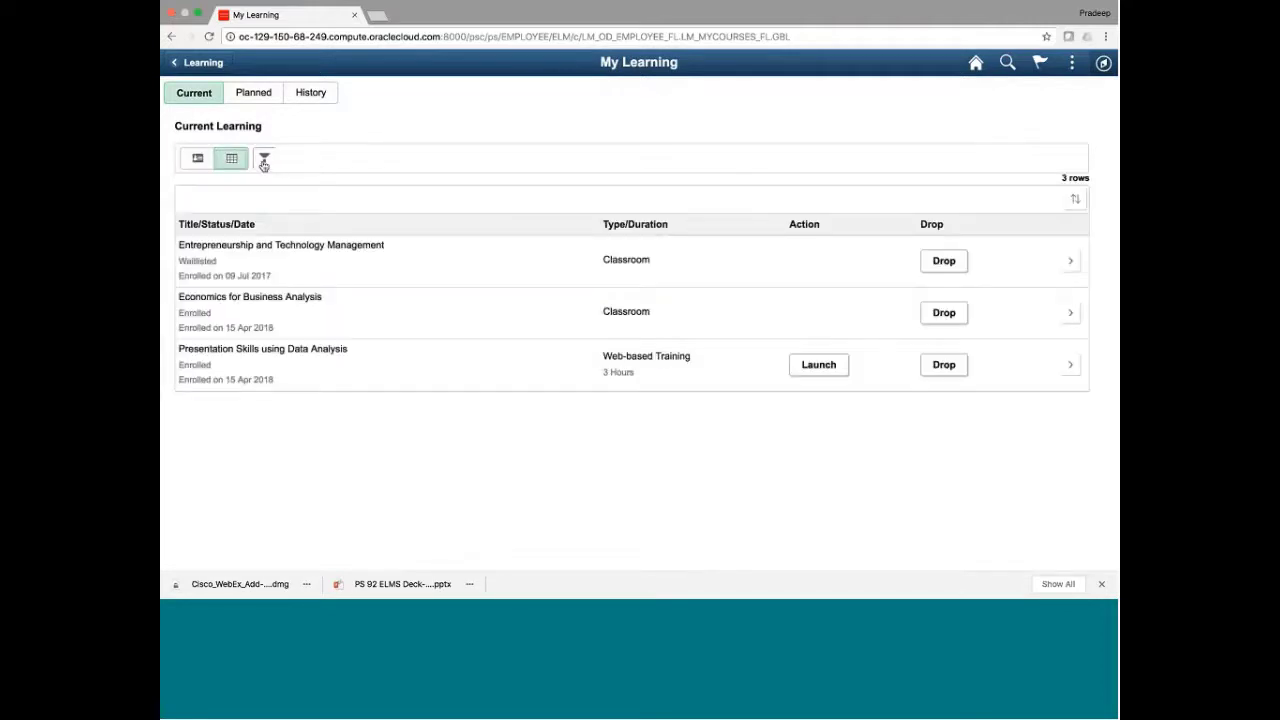
click(264, 161)
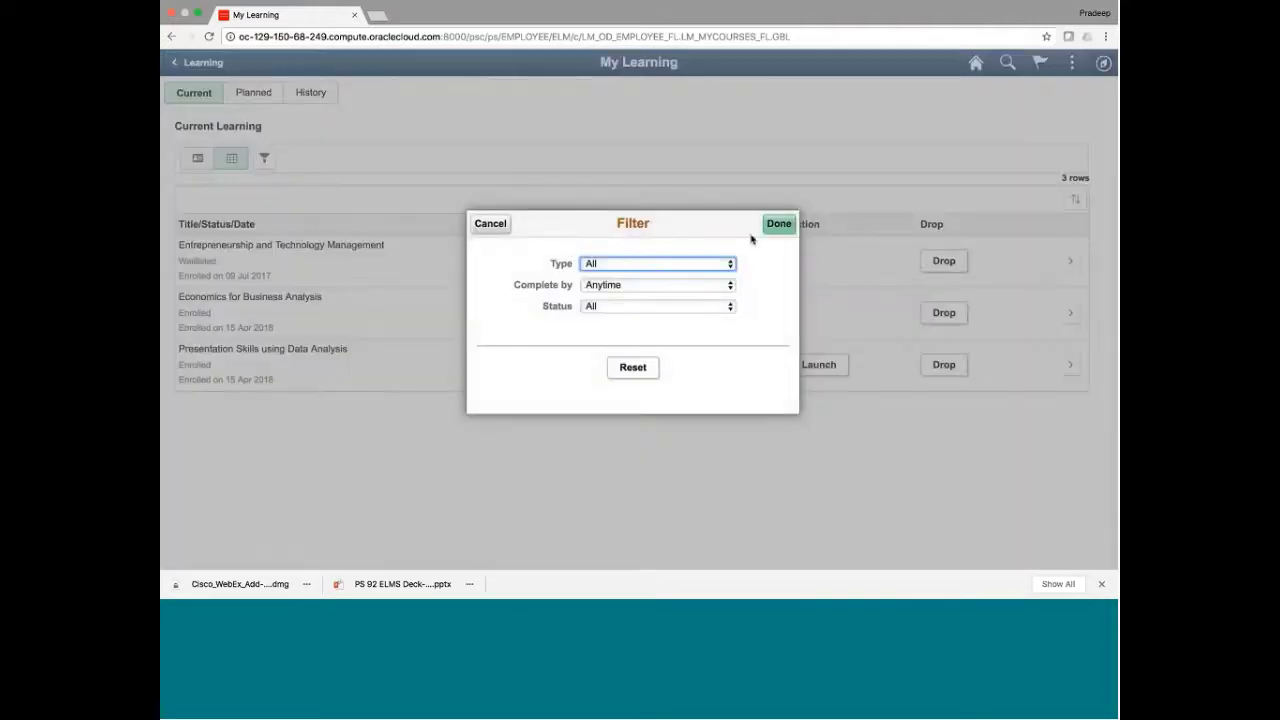
click(490, 224)
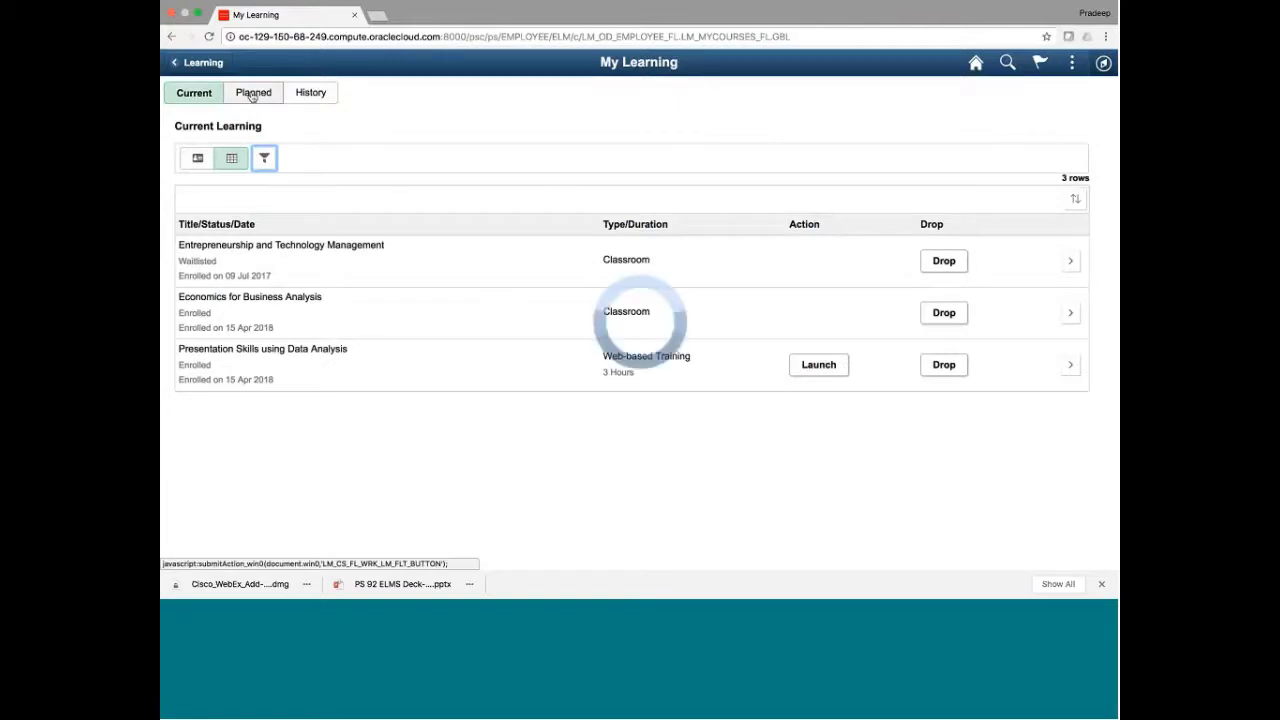
On the Planned tab, check the Cybersecurity for your Business card's actions, then open that course
click(252, 93)
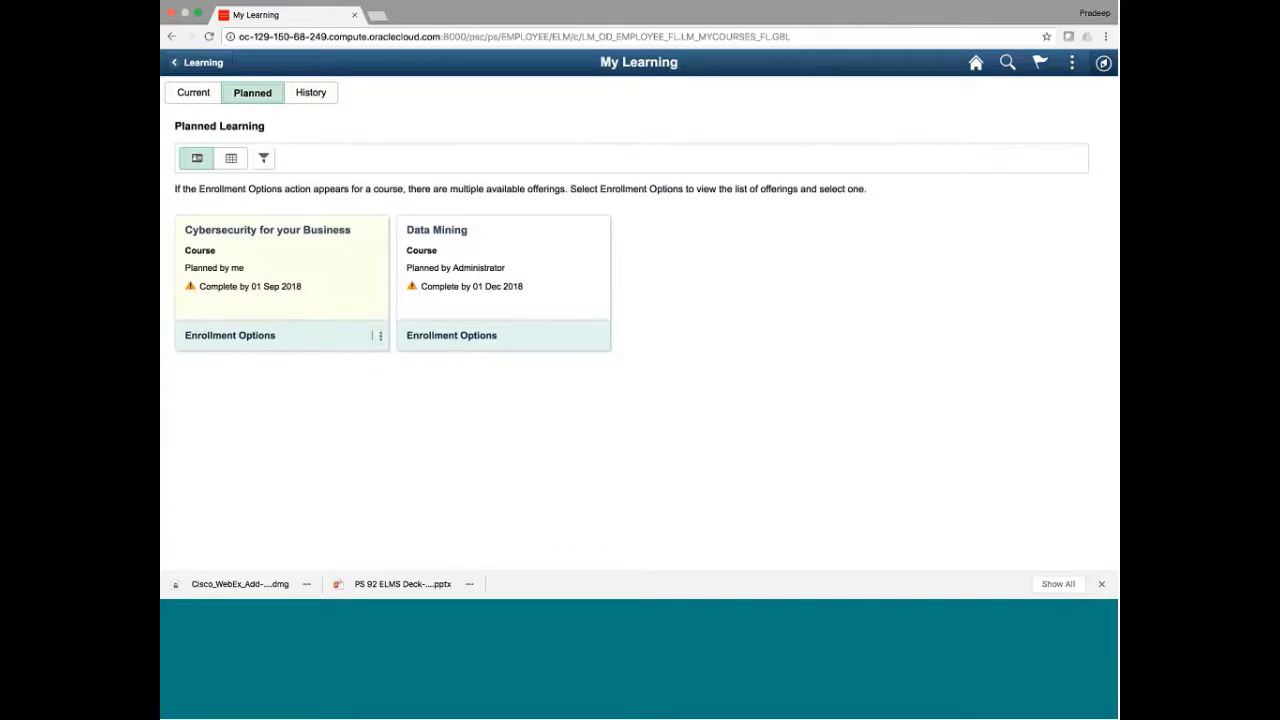
click(380, 338)
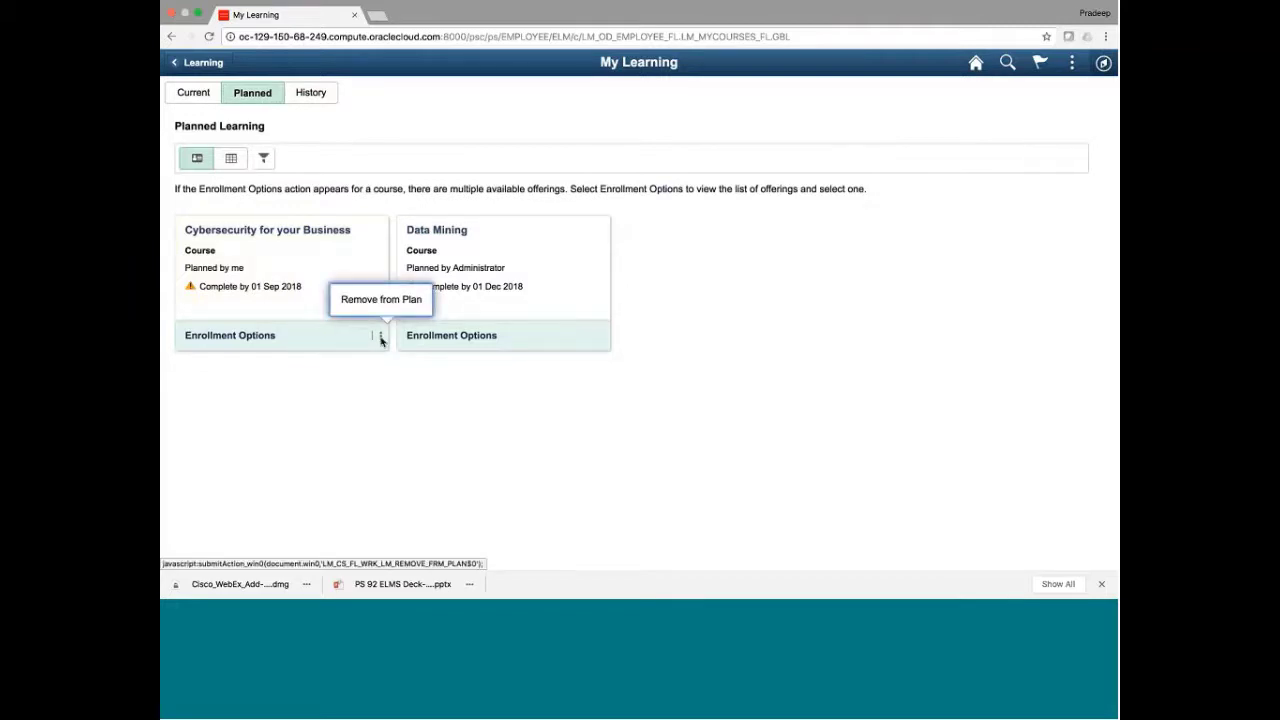
click(434, 386)
click(332, 277)
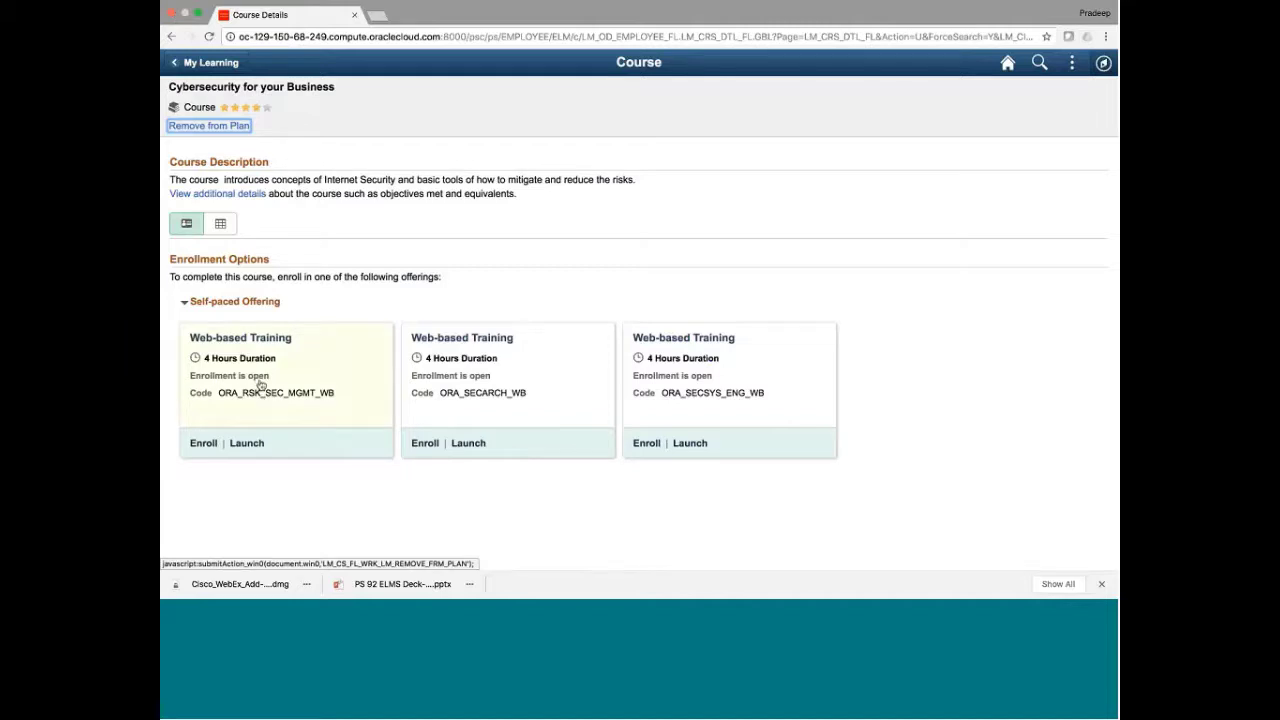
Enroll in the first 4-hour web-based offering and go to the enrolled course's progress page
click(203, 444)
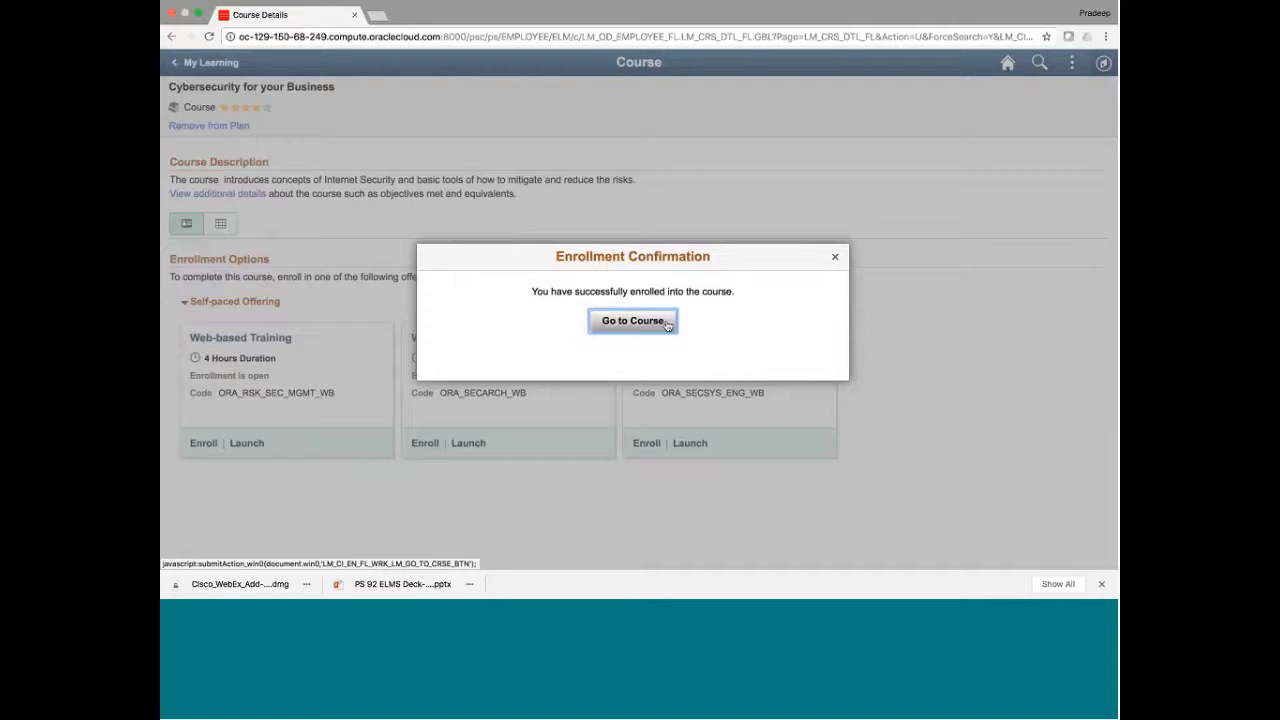
click(645, 328)
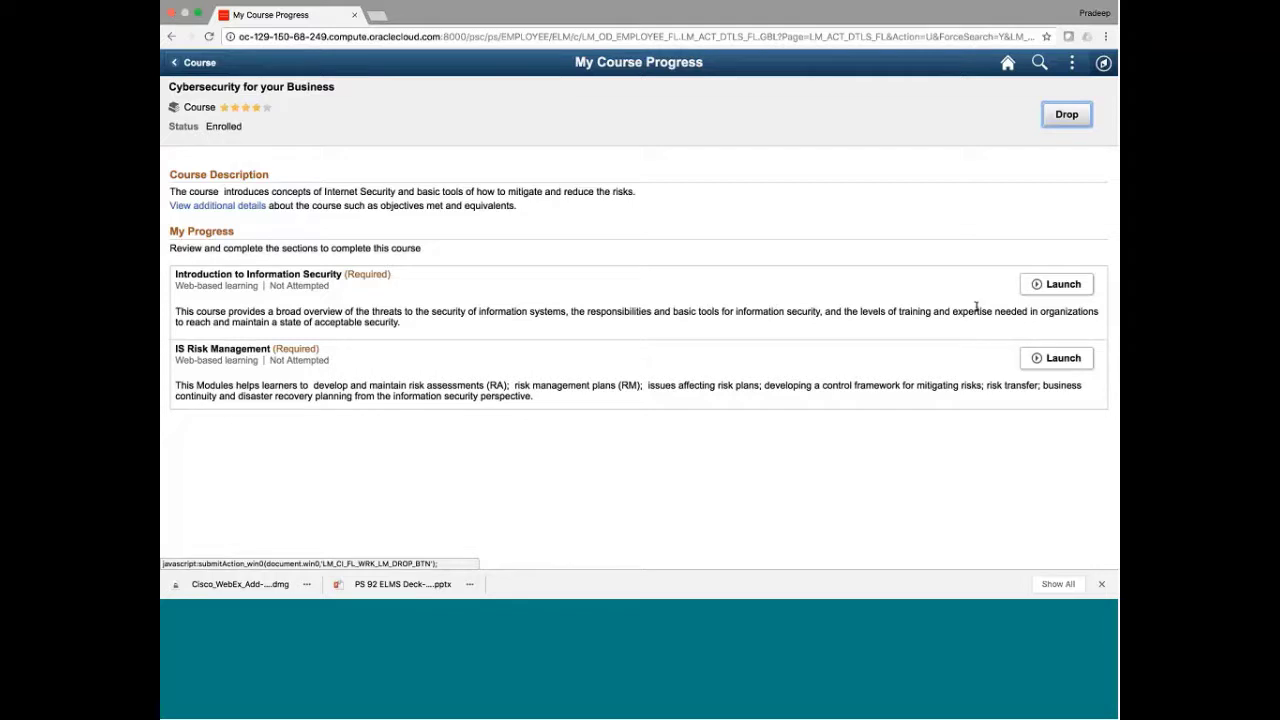
Launch the Introduction to Information Security section, then drop Cybersecurity for your Business and return to its details
click(1076, 290)
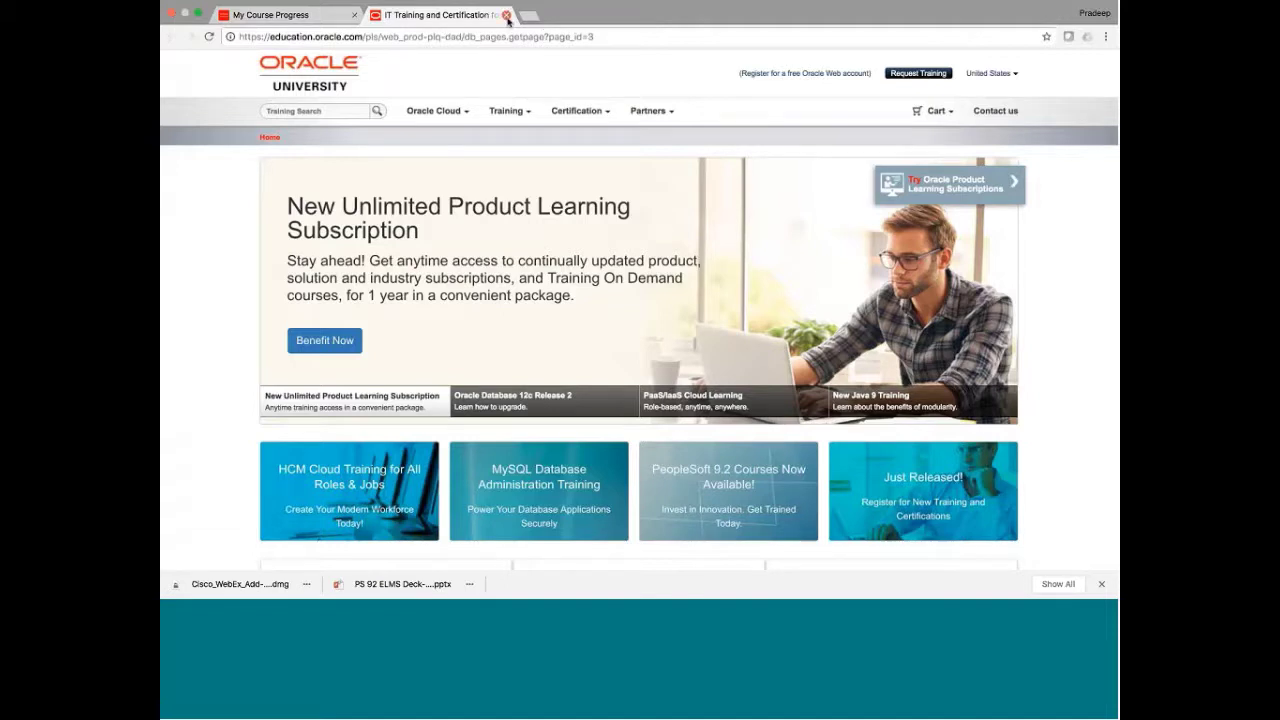
click(507, 15)
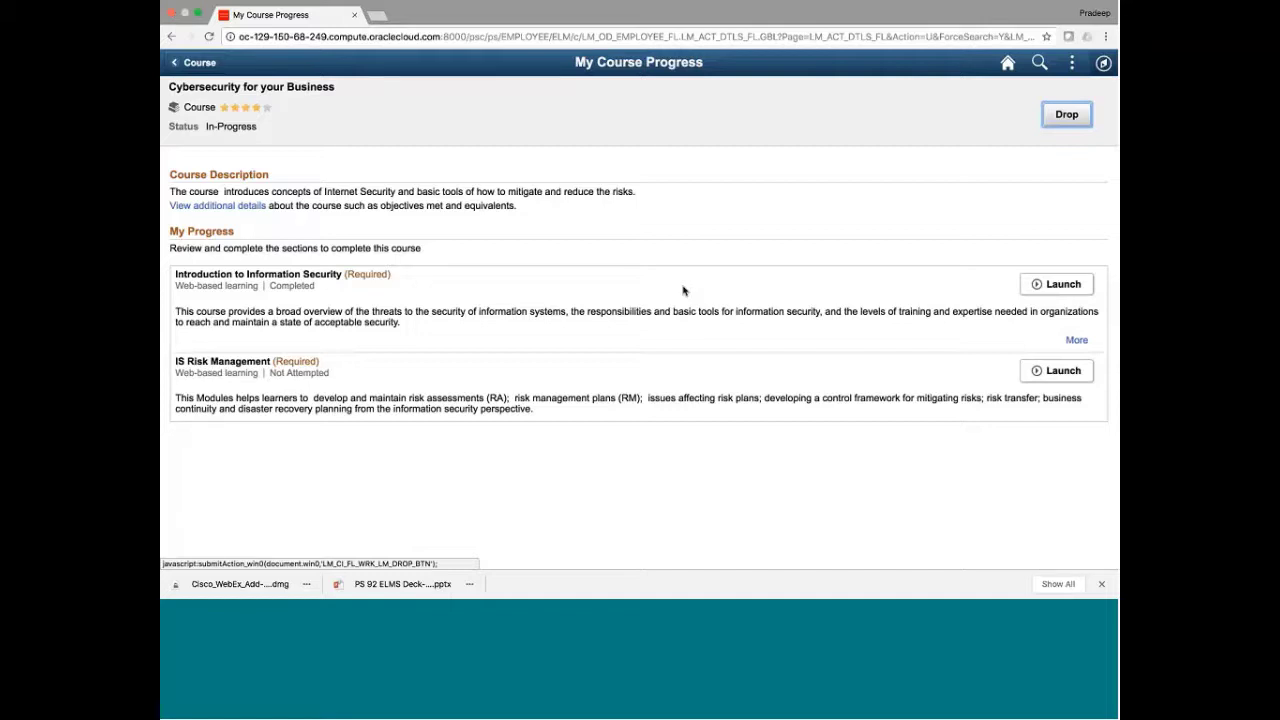
click(1060, 118)
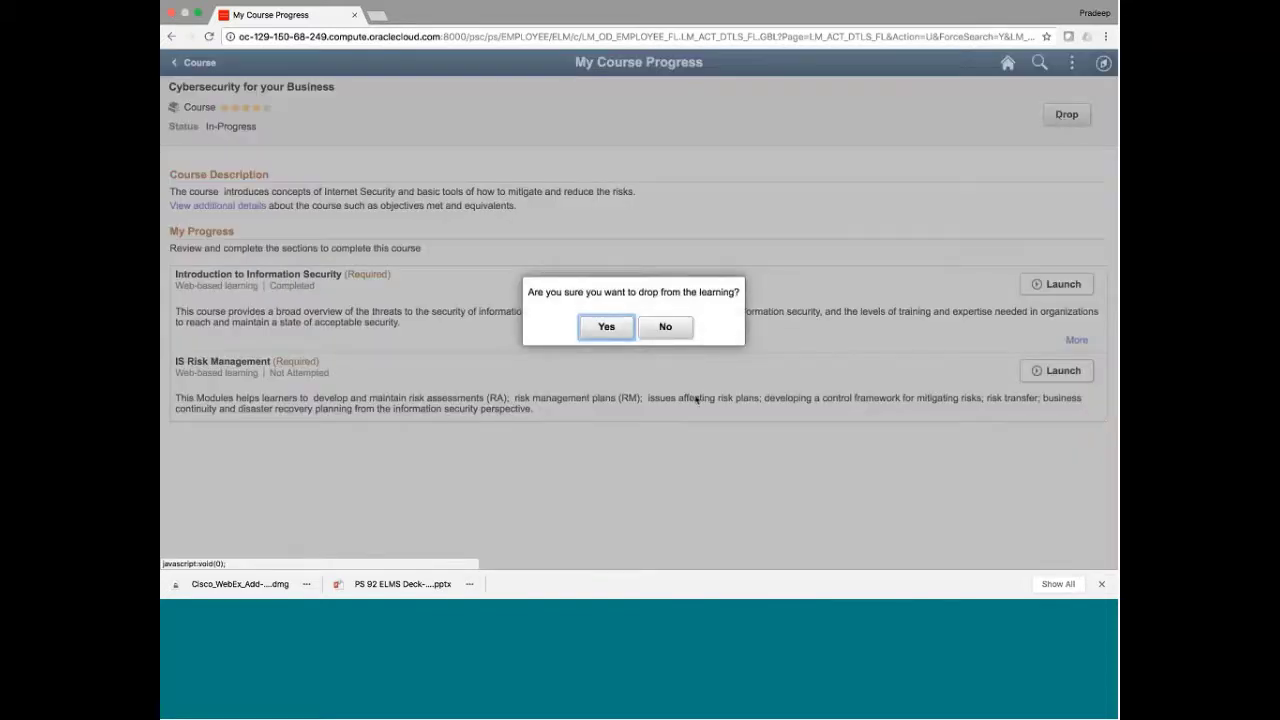
click(607, 327)
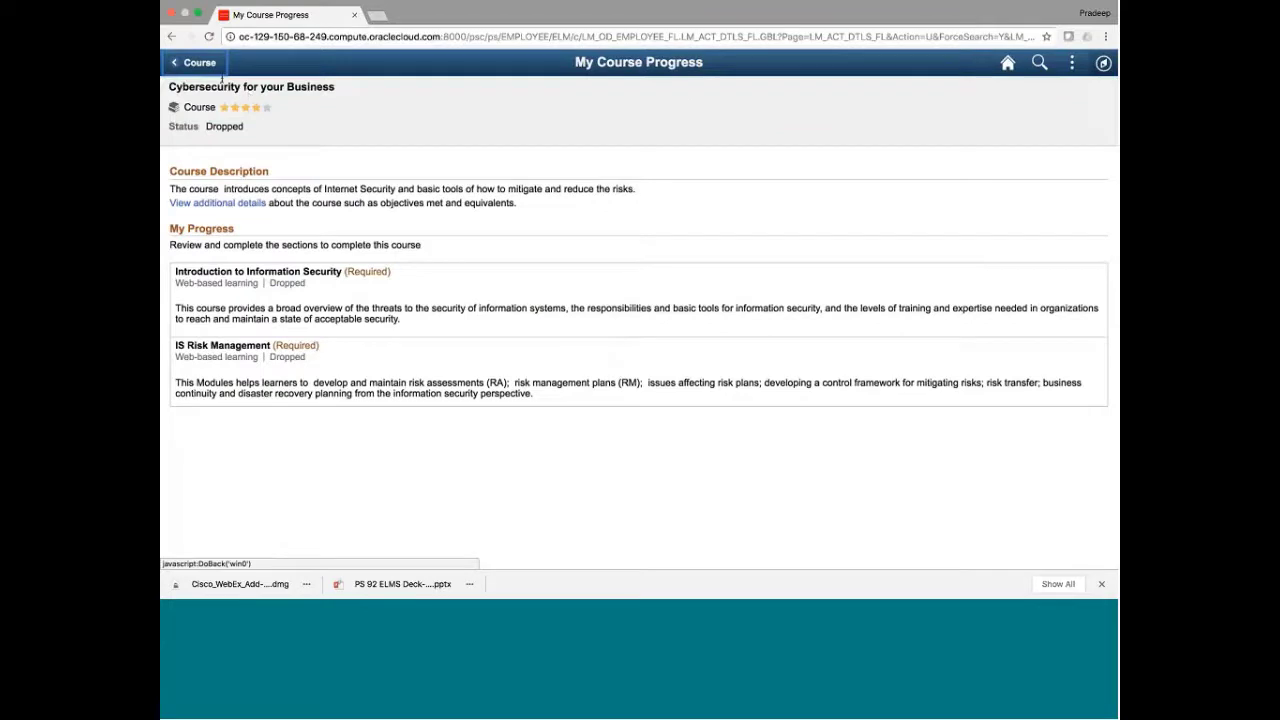
click(193, 62)
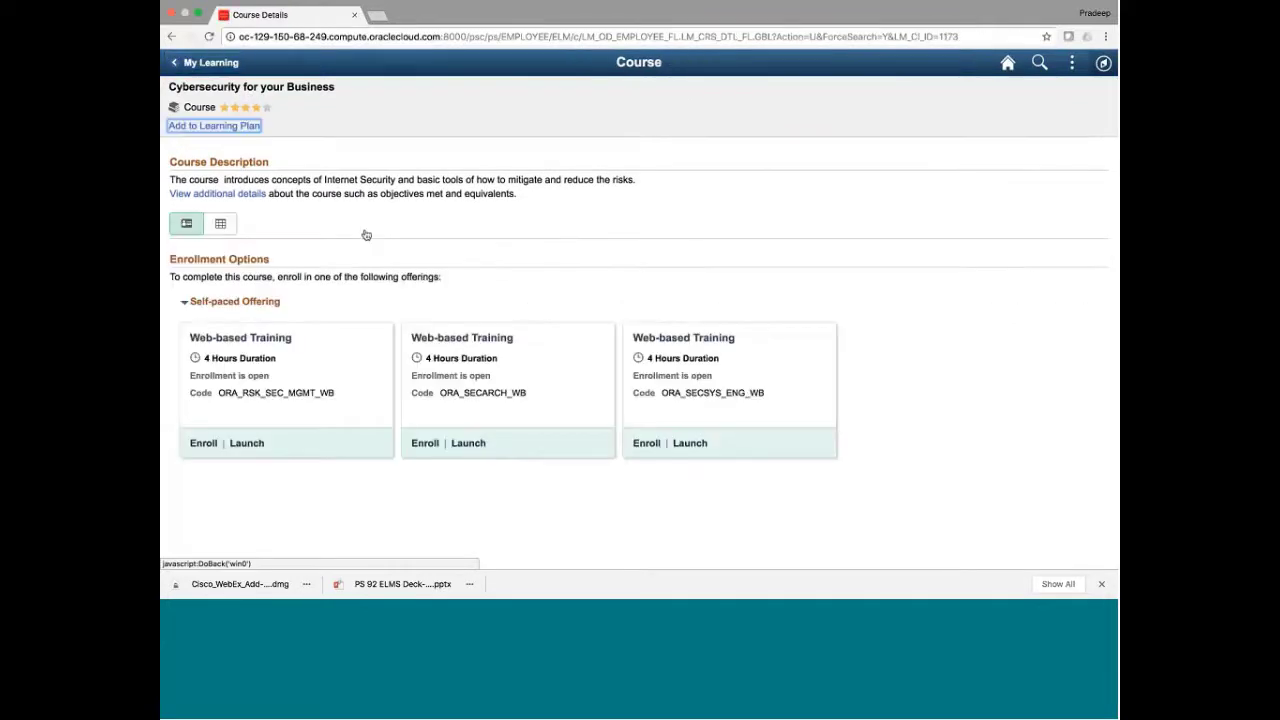
View the Cybersecurity for your Business offerings as a table, collapsing and re-expanding the self-paced group
click(227, 225)
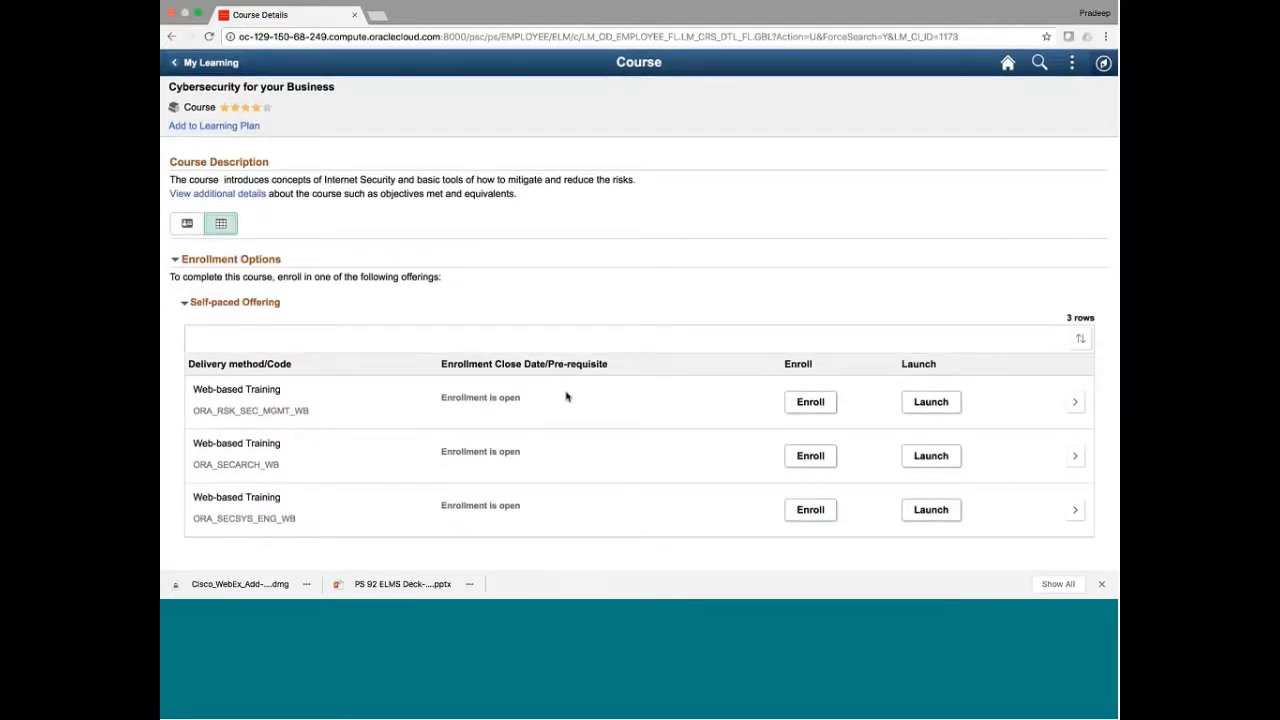
click(185, 305)
click(185, 305)
click(203, 62)
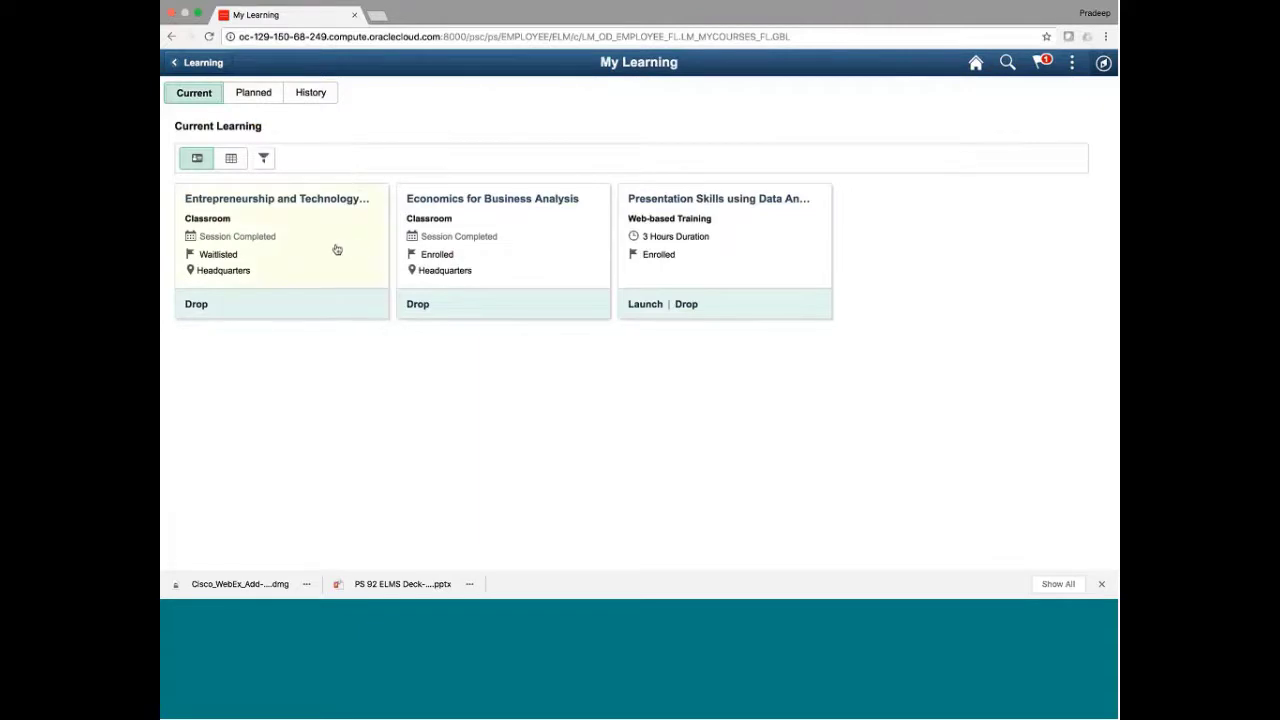
Show current learning as a table and cancel out of its filter options
click(231, 159)
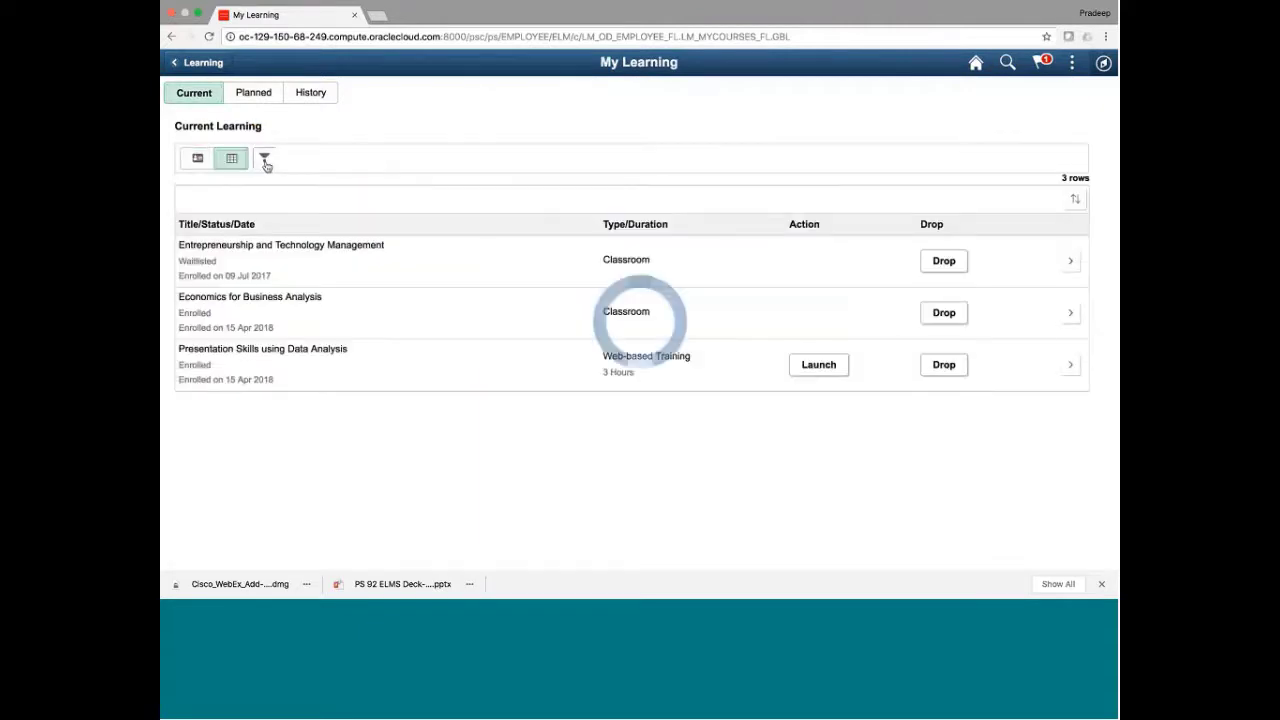
click(265, 160)
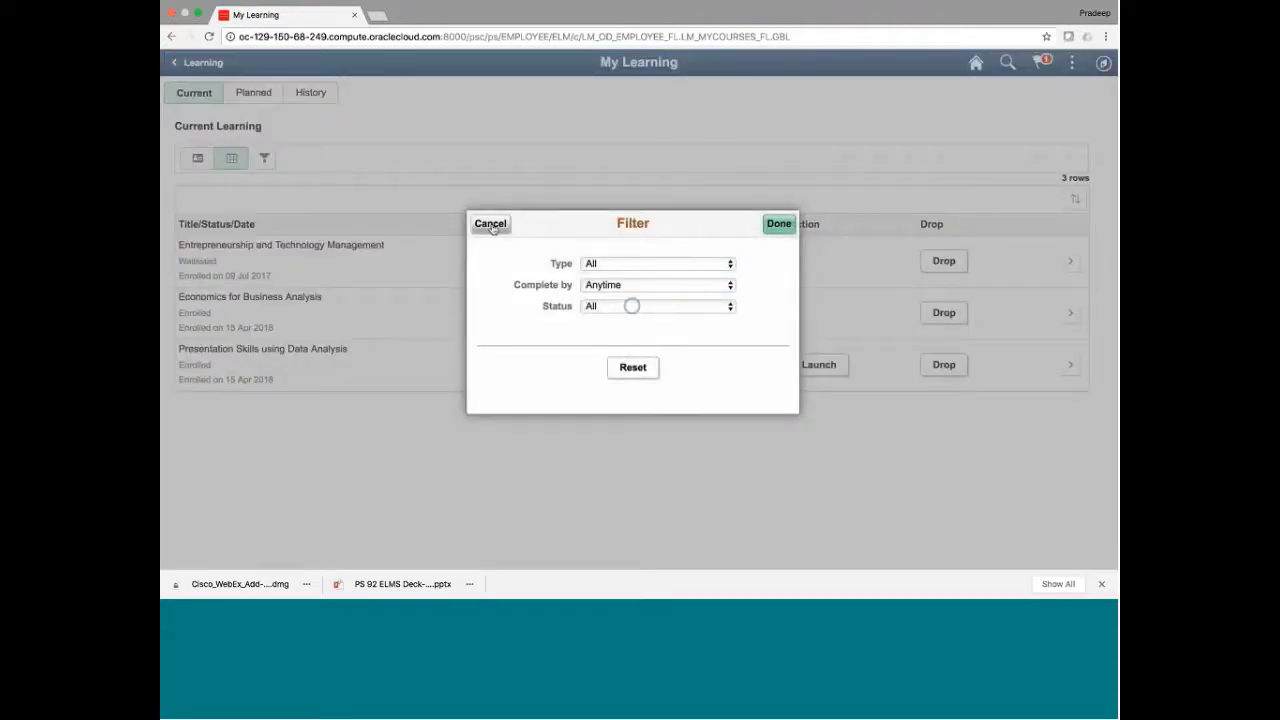
click(491, 224)
Open the planned Data Mining course and view its two offerings as a table, then show history
click(253, 94)
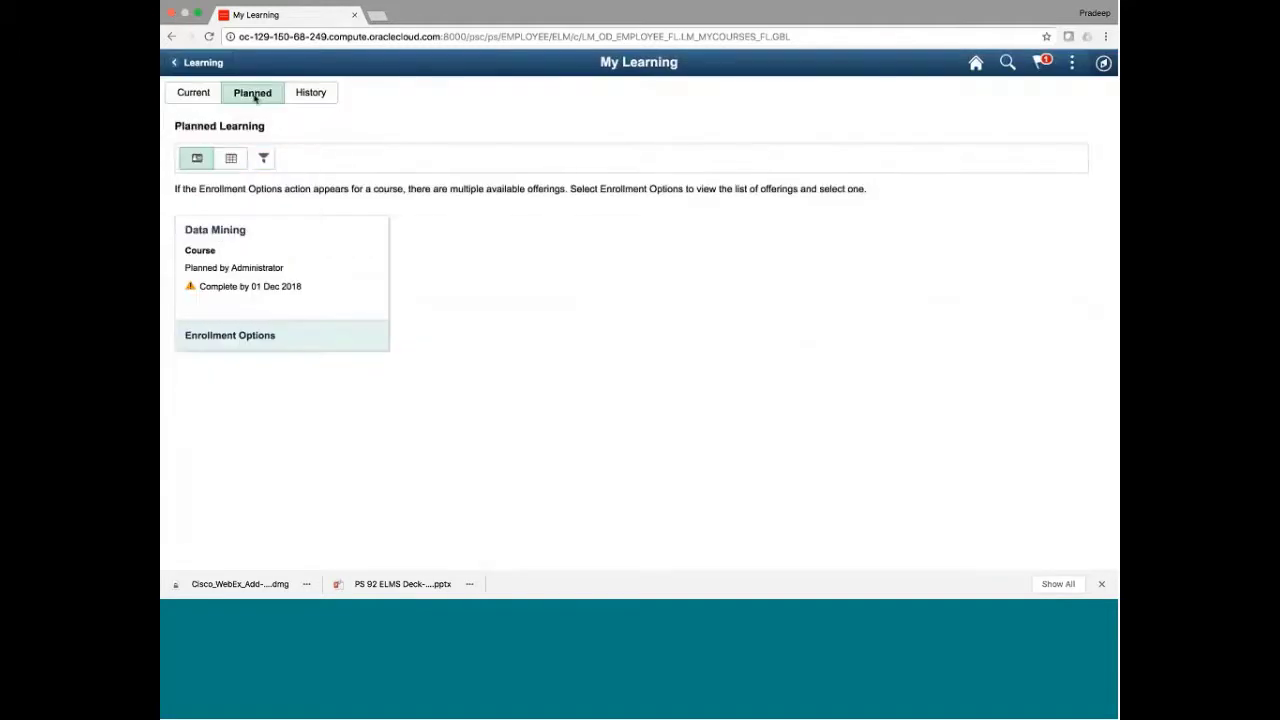
click(344, 256)
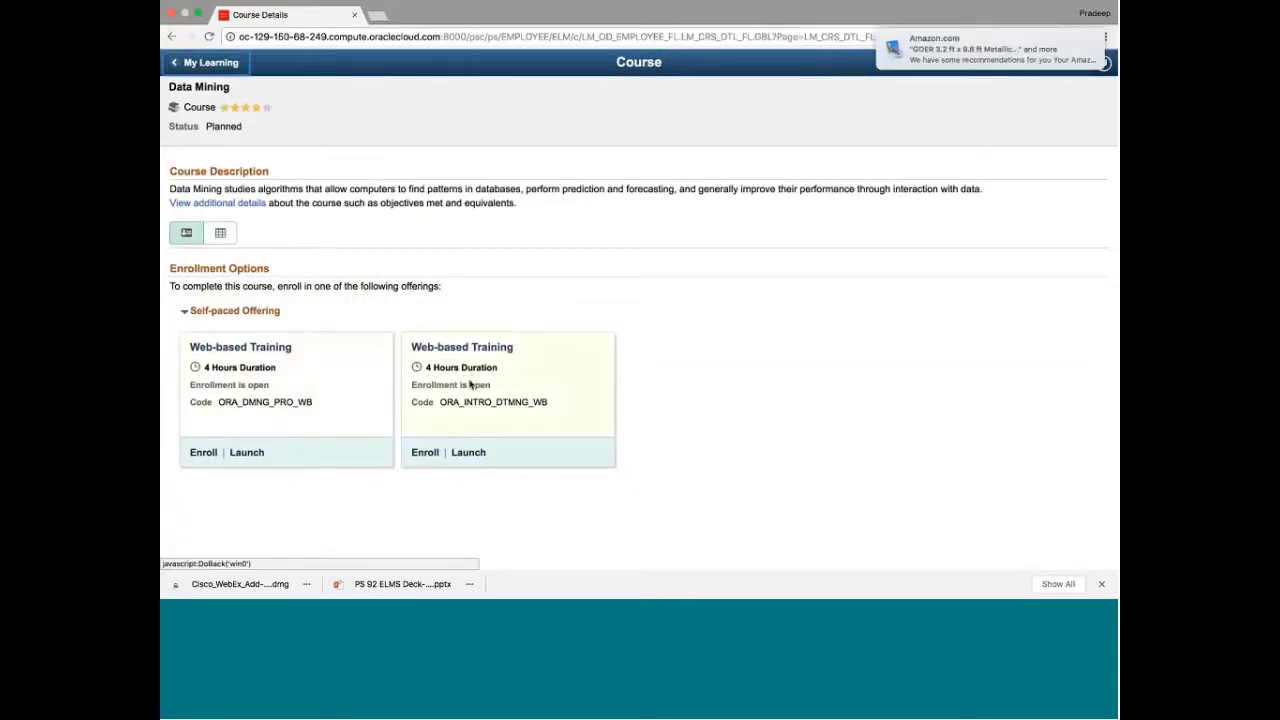
click(220, 232)
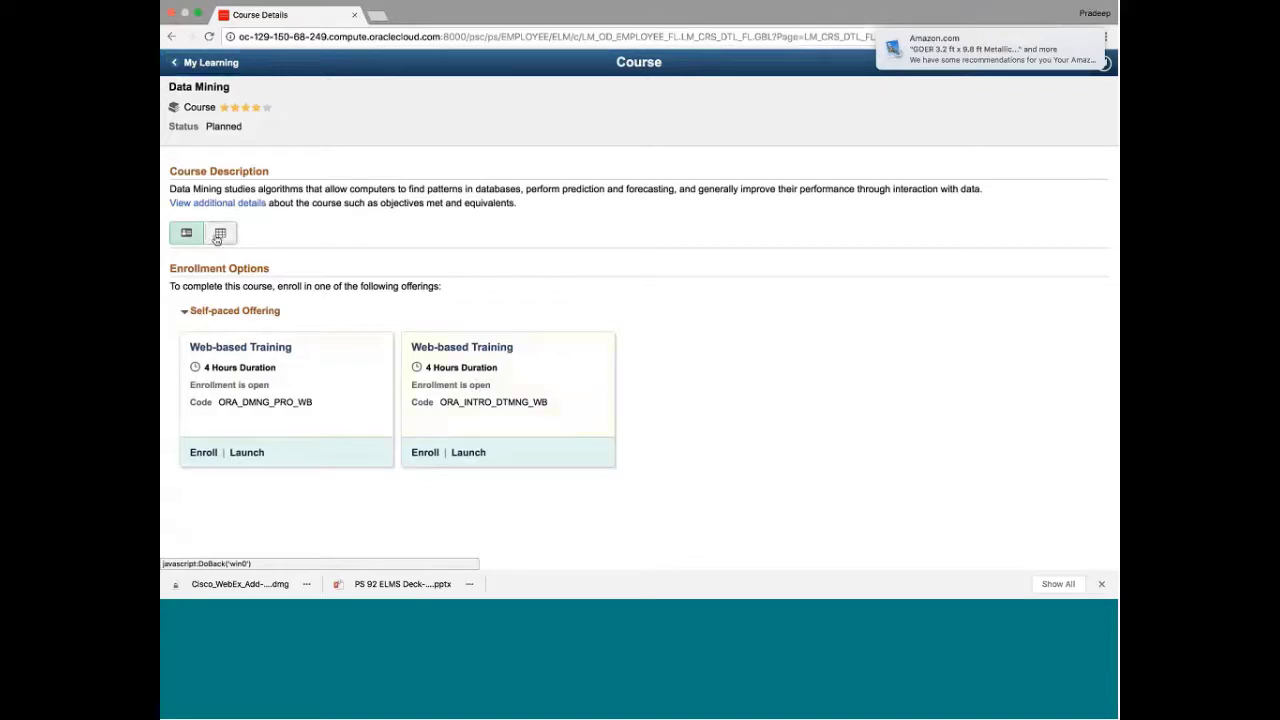
click(186, 62)
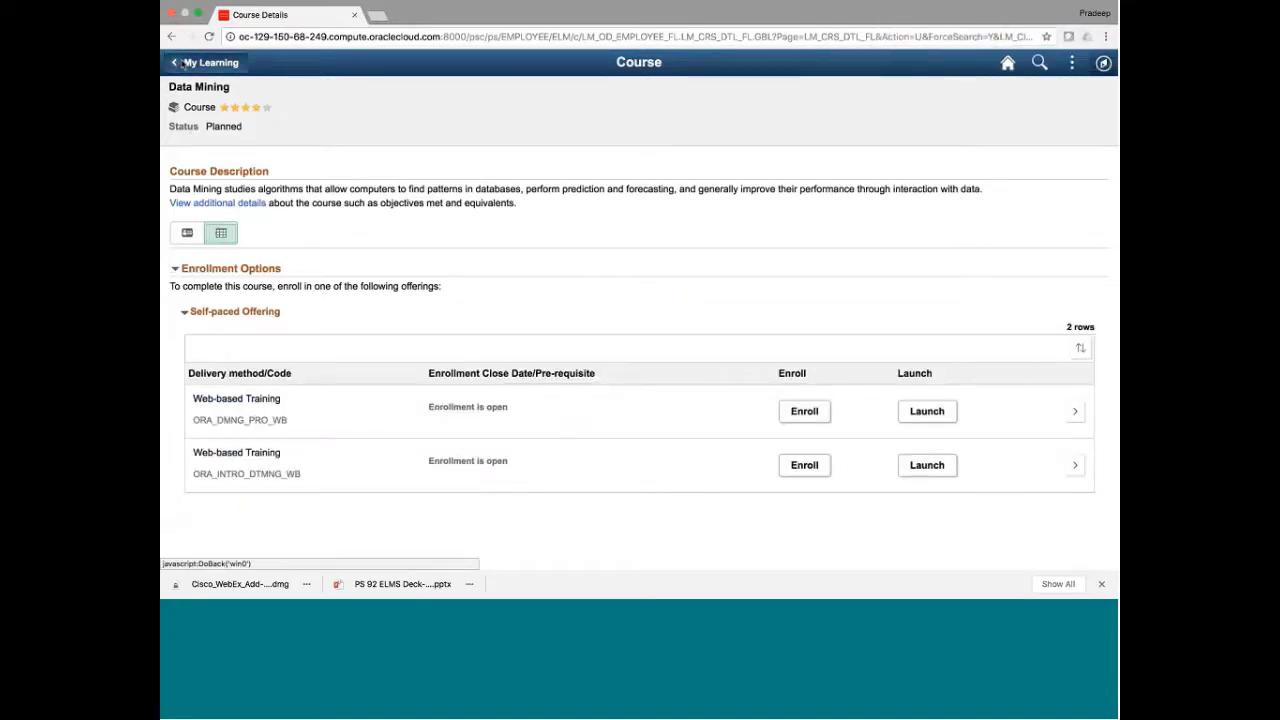
click(310, 92)
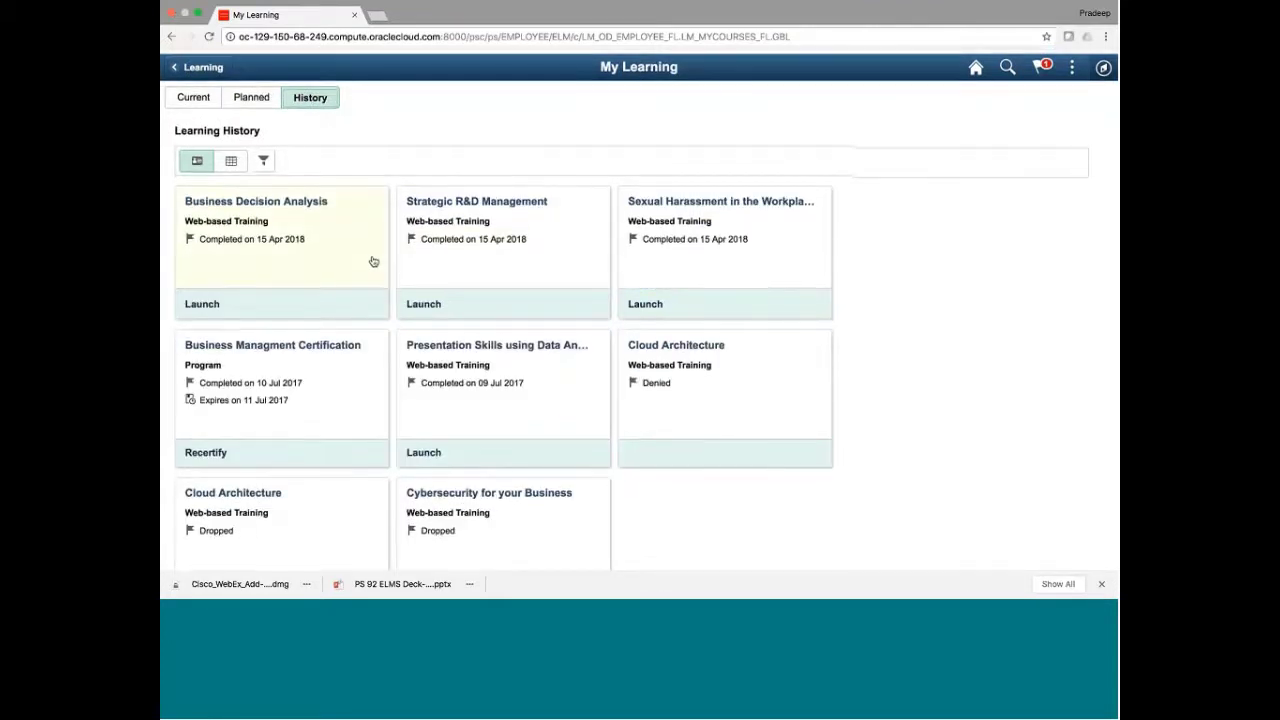
Scroll through the eight history items: five completed, one denied and two dropped courses
scroll(373, 261, down, 2)
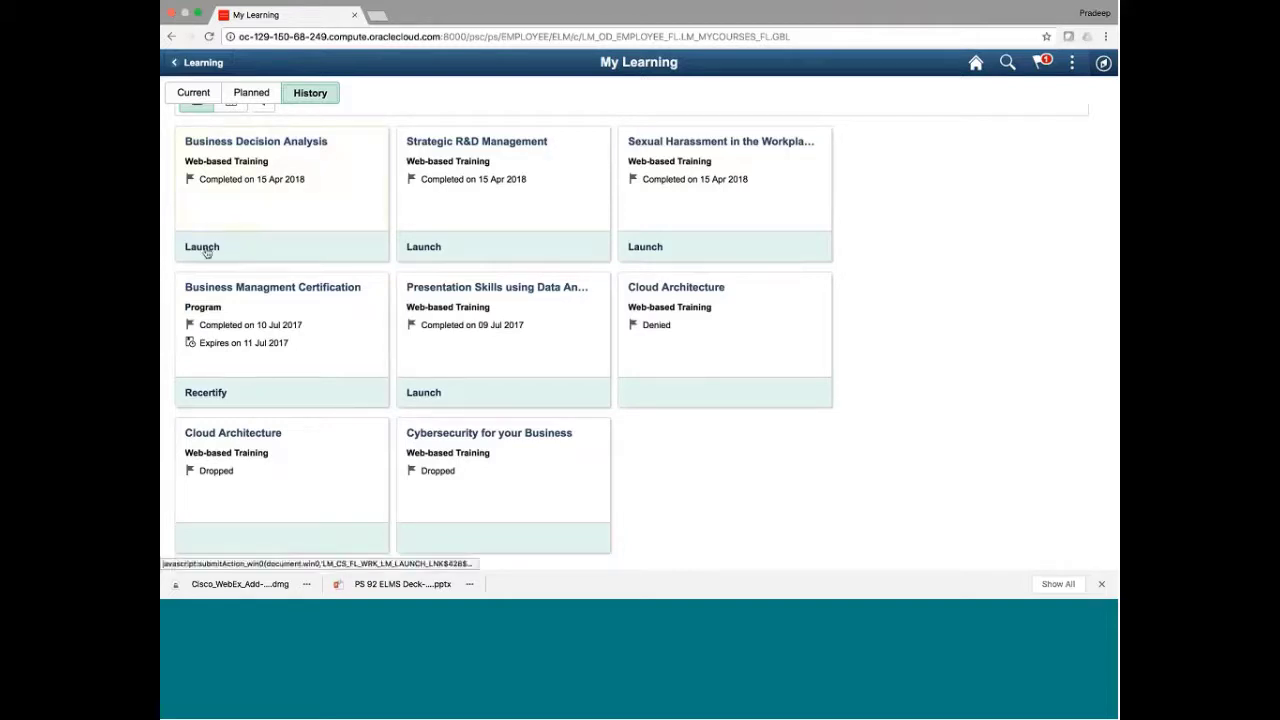
click(259, 236)
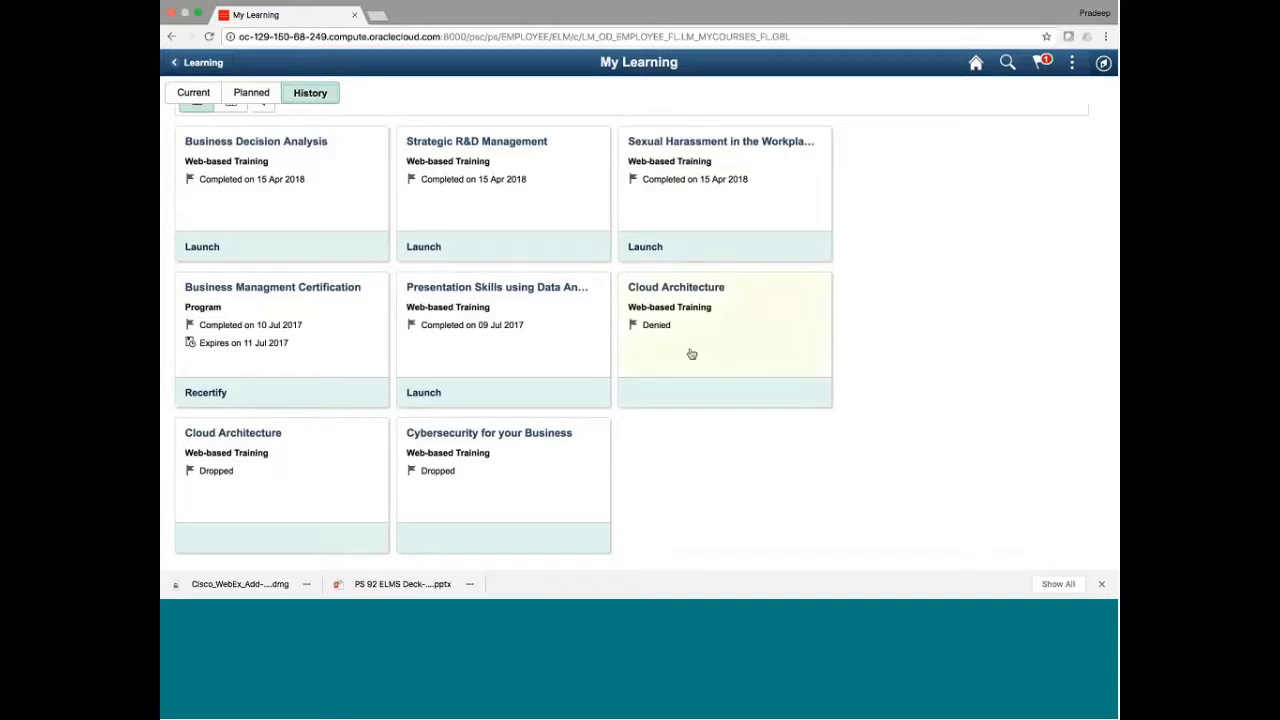
Open the Presentation Skills using Data Analysis progress, glance at its Actions menu, and return to My Learning
click(475, 362)
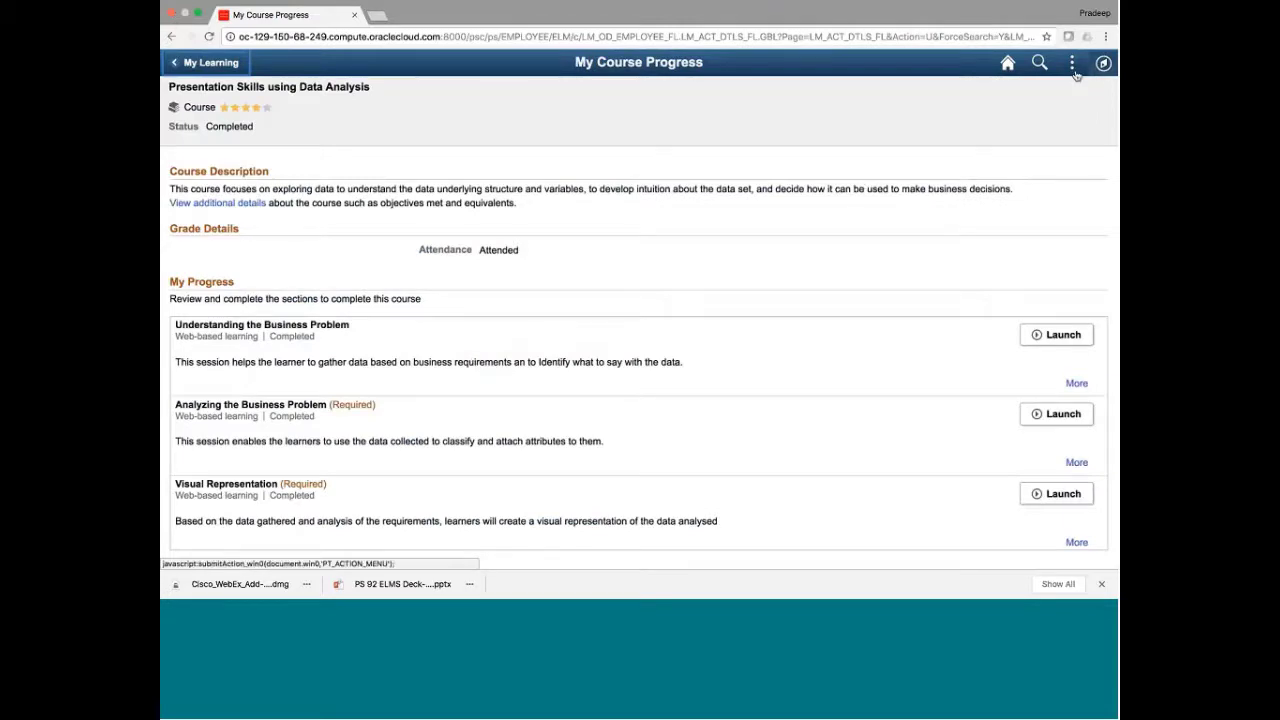
click(1073, 68)
click(599, 273)
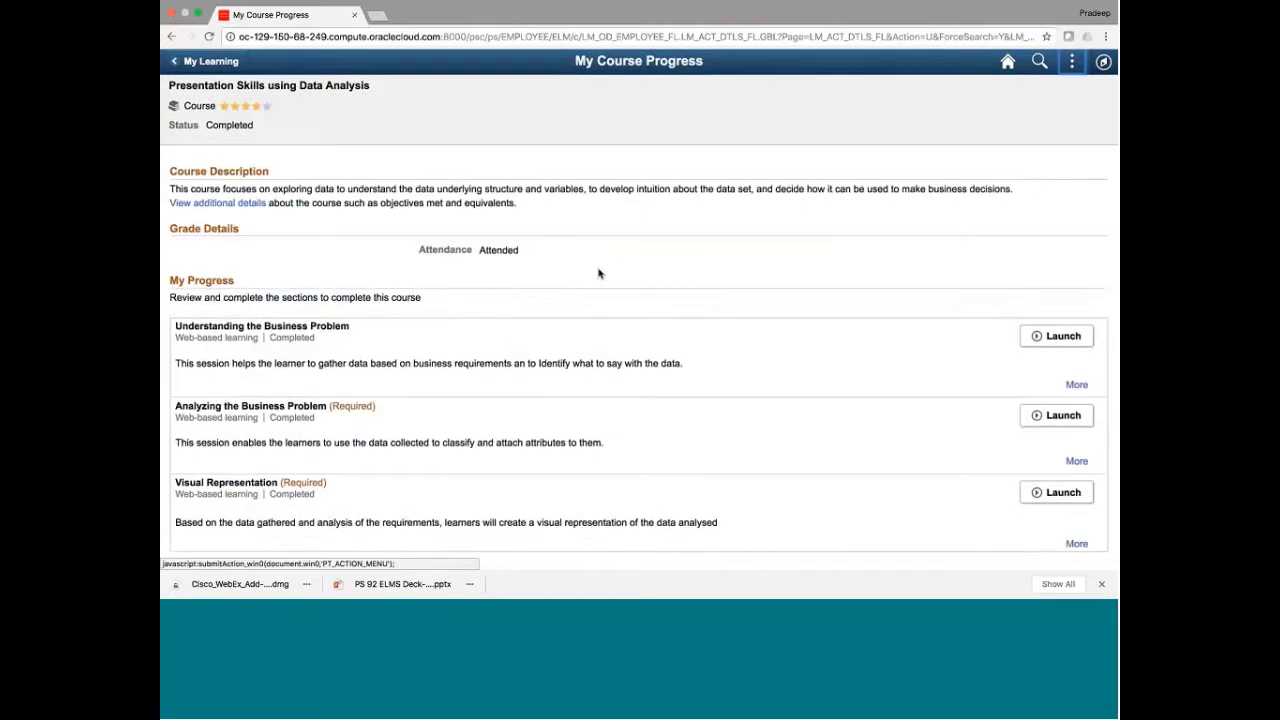
click(205, 61)
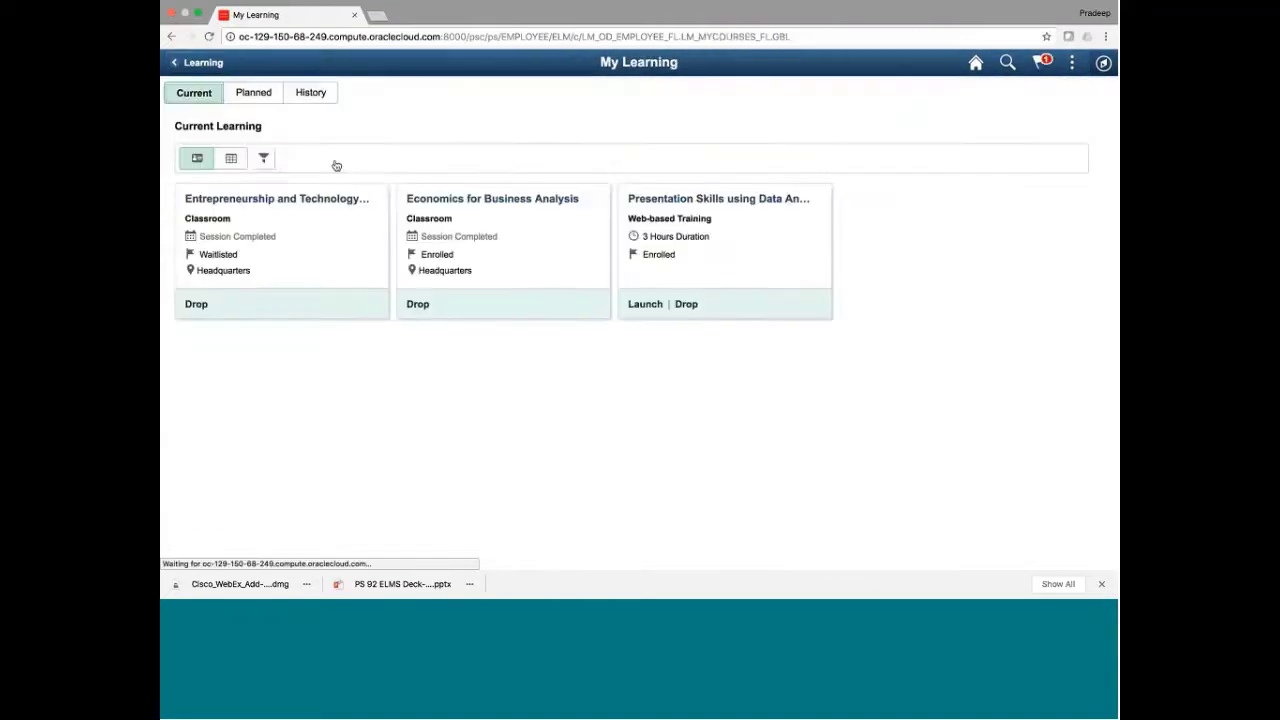
Revisit the Presentation Skills using Data Analysis progress from the history, then return to My Learning
click(255, 95)
click(330, 93)
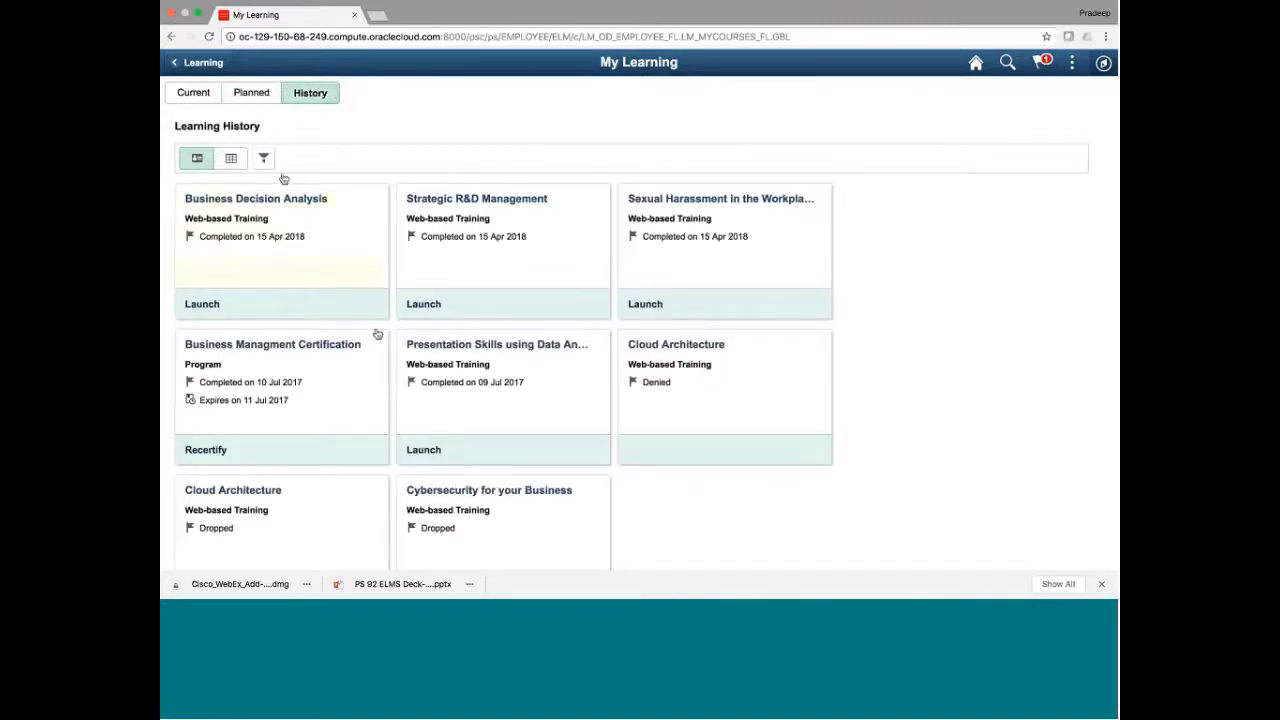
click(512, 403)
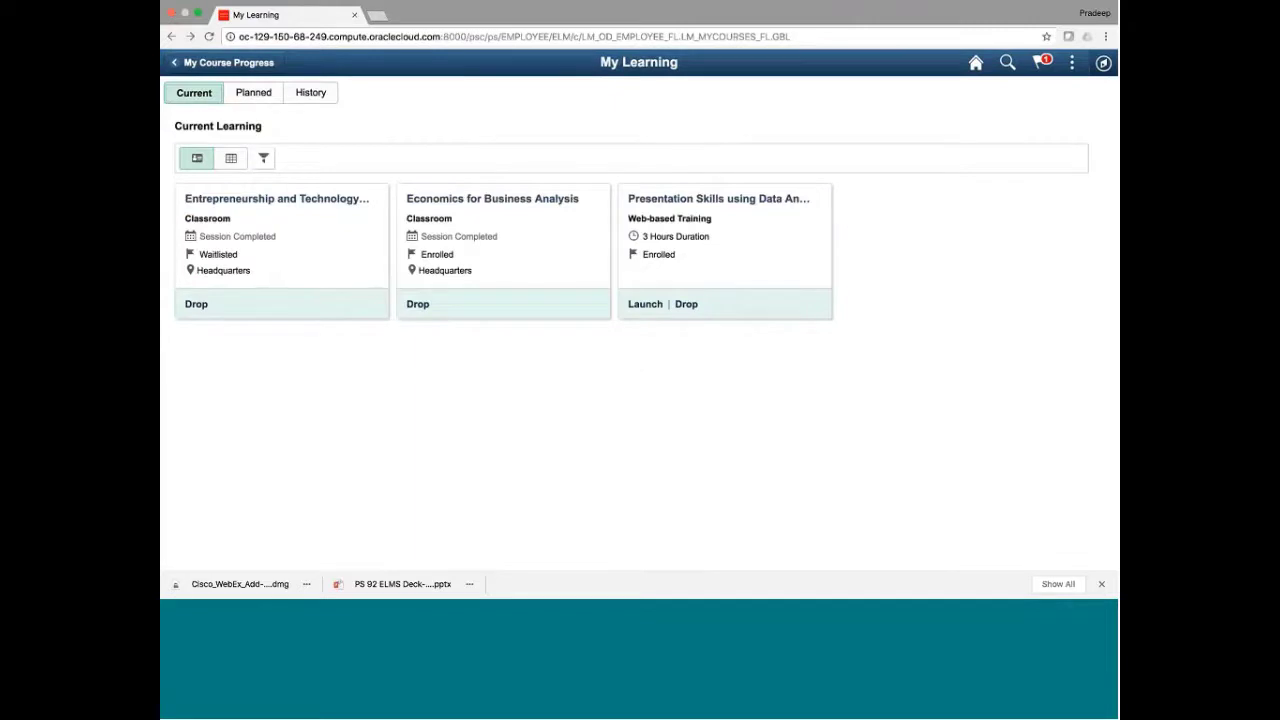
click(220, 62)
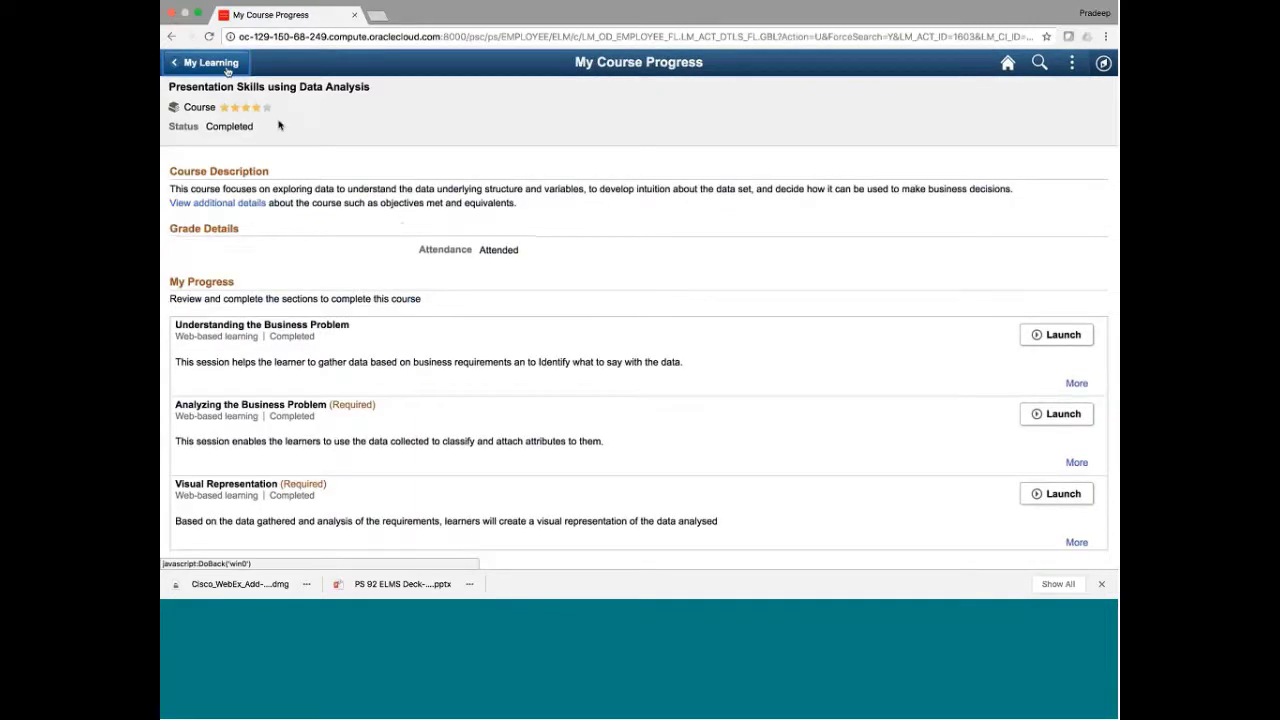
click(227, 68)
Review the completed Strategic R&D Management course progress from the history, then return to the Learning dashboard
click(306, 98)
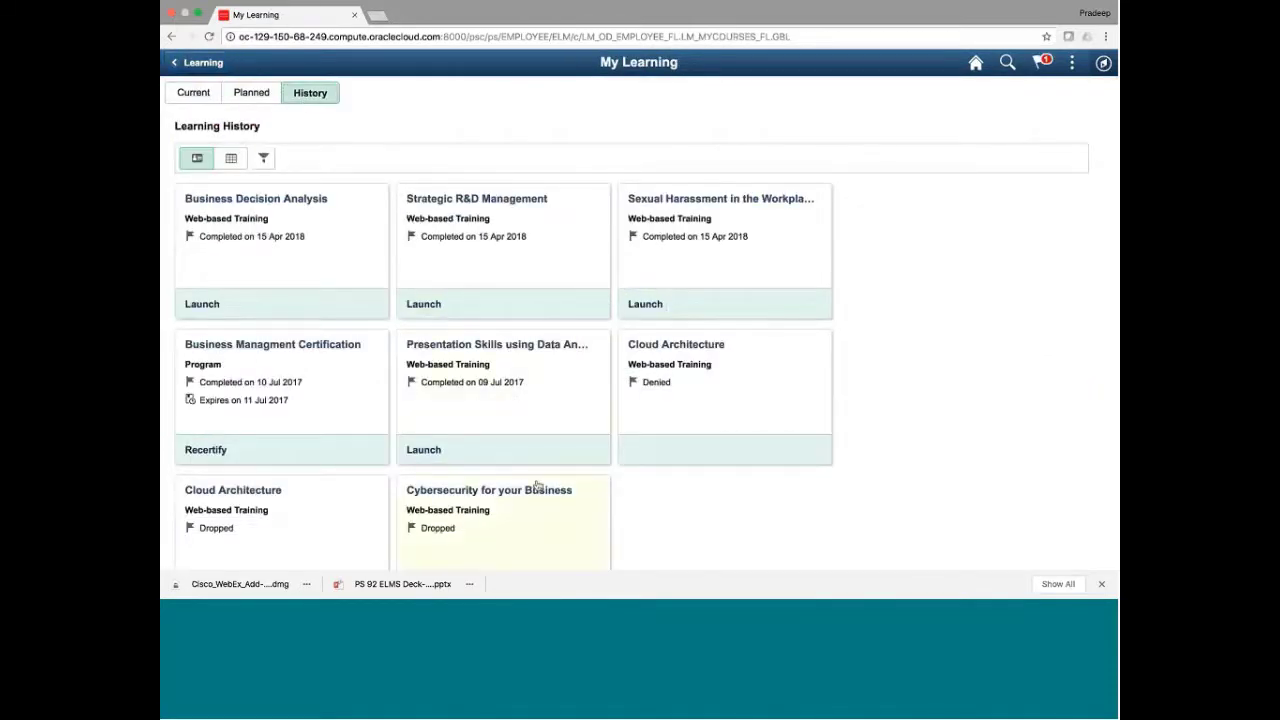
scroll(537, 485, down, 2)
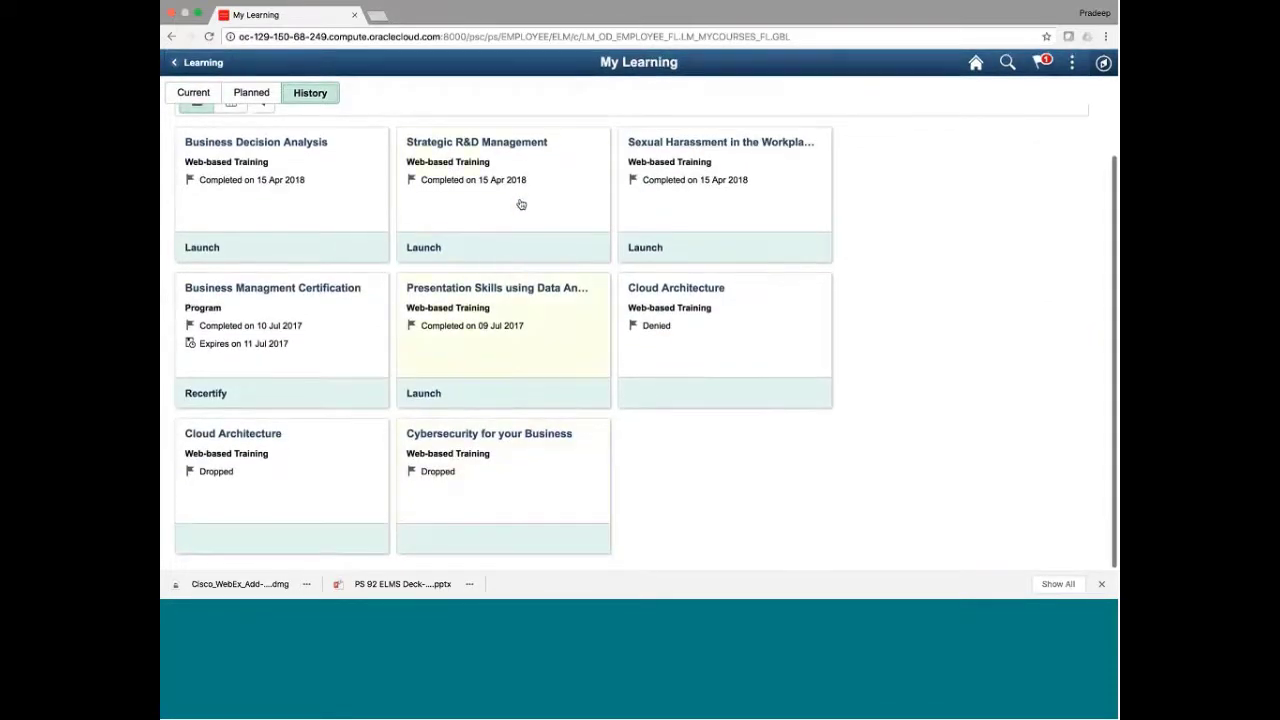
click(516, 200)
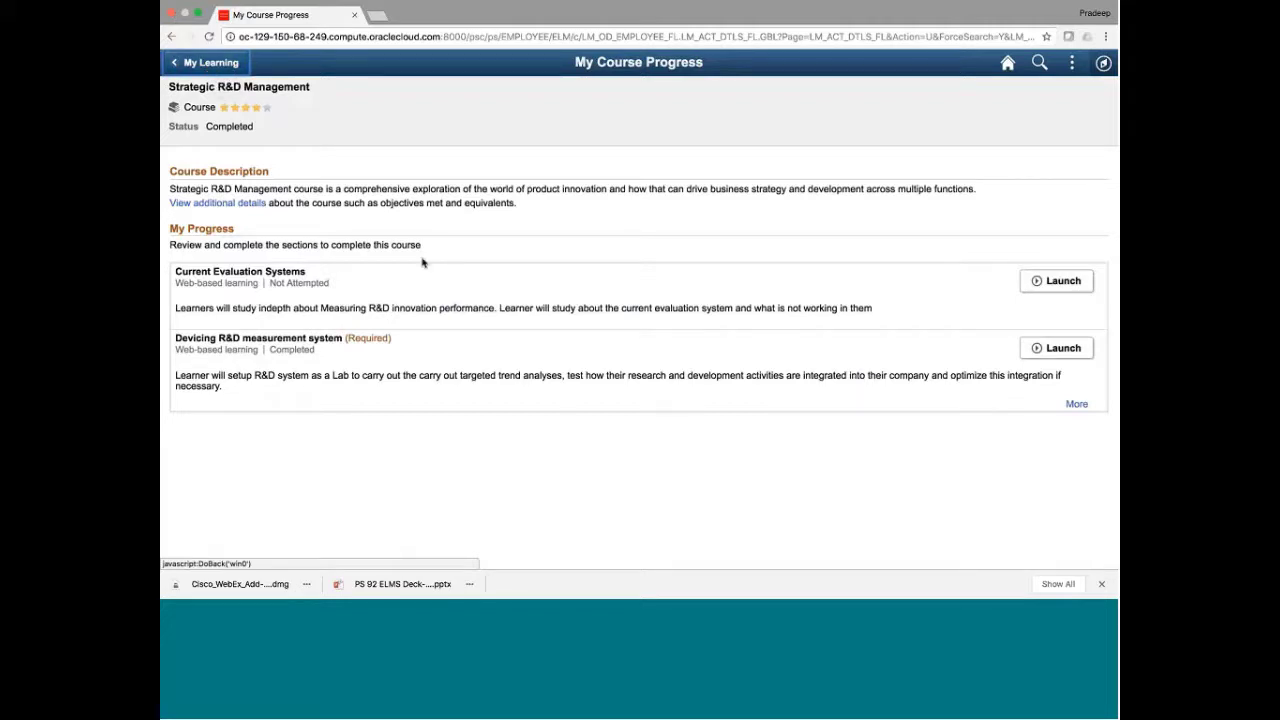
click(206, 64)
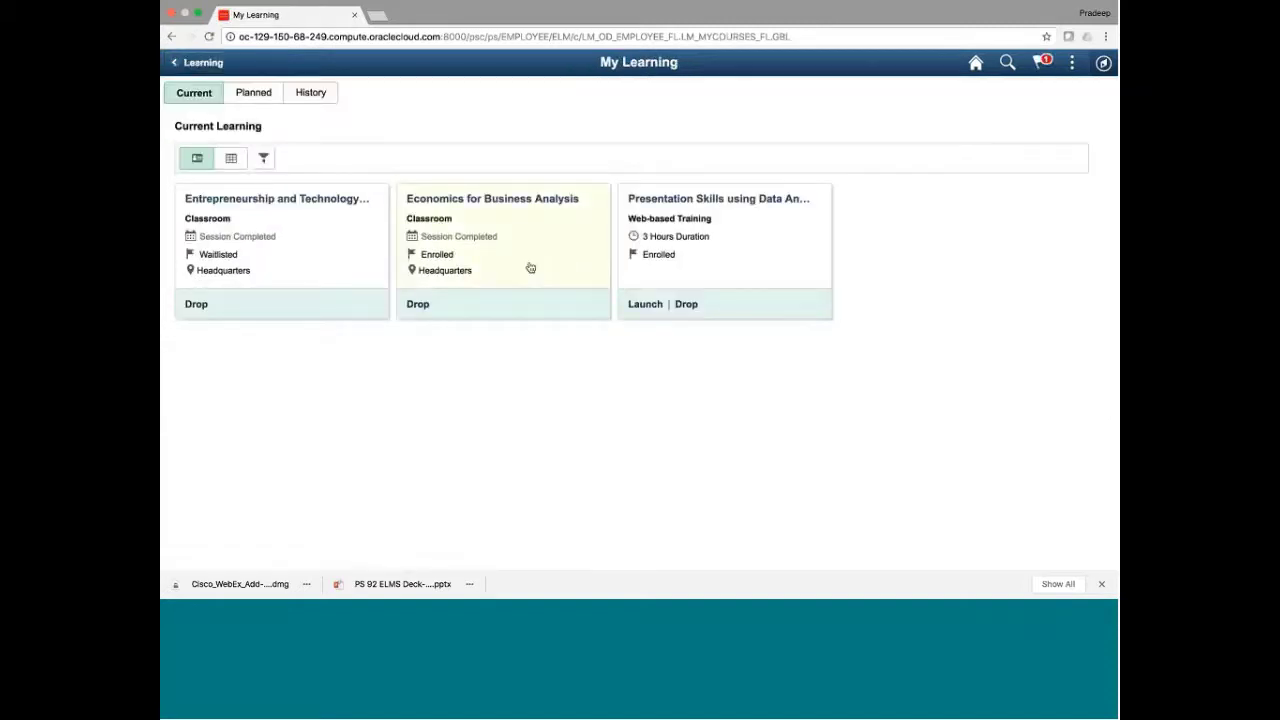
click(214, 67)
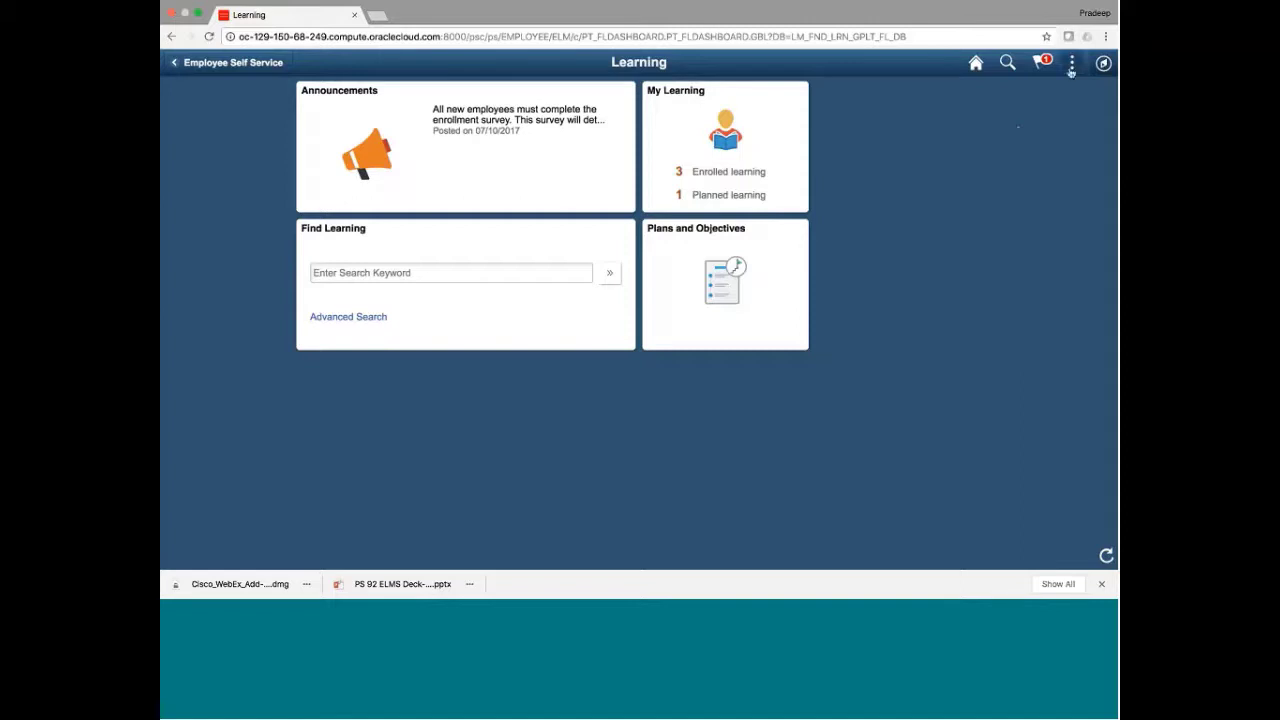
Sign out and sign back in with the manager's saved user ID
click(1071, 66)
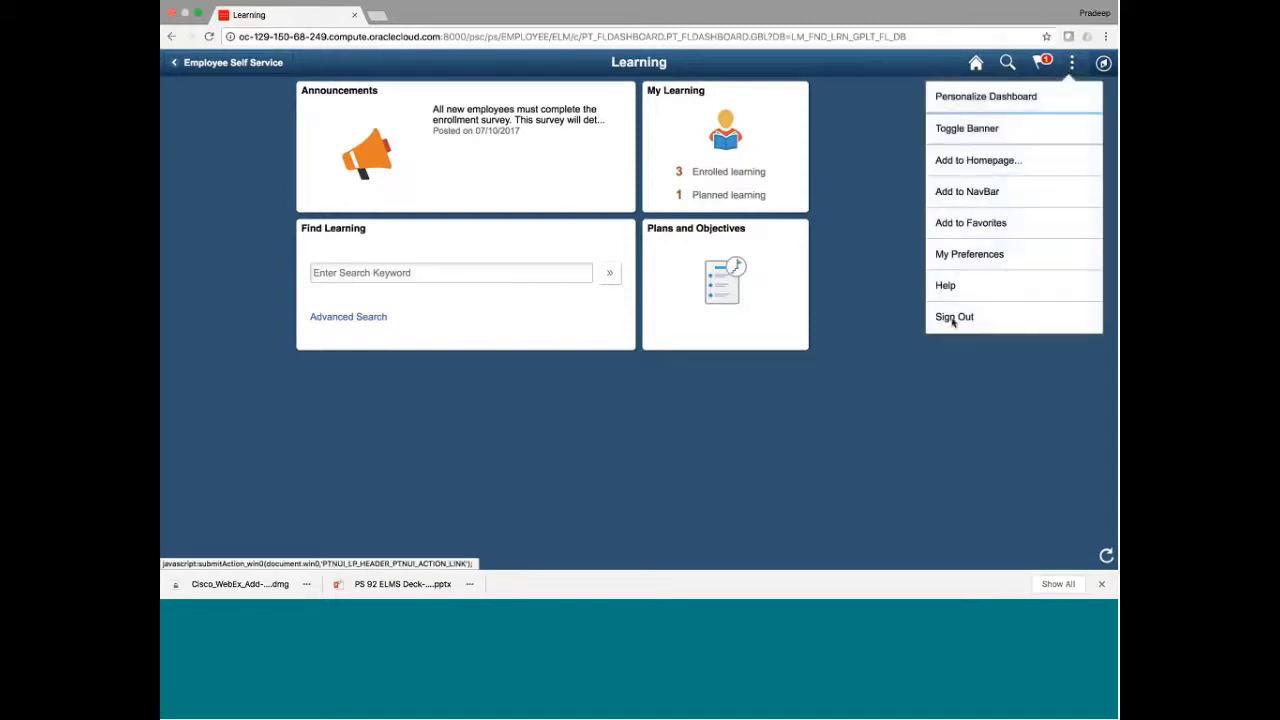
click(953, 318)
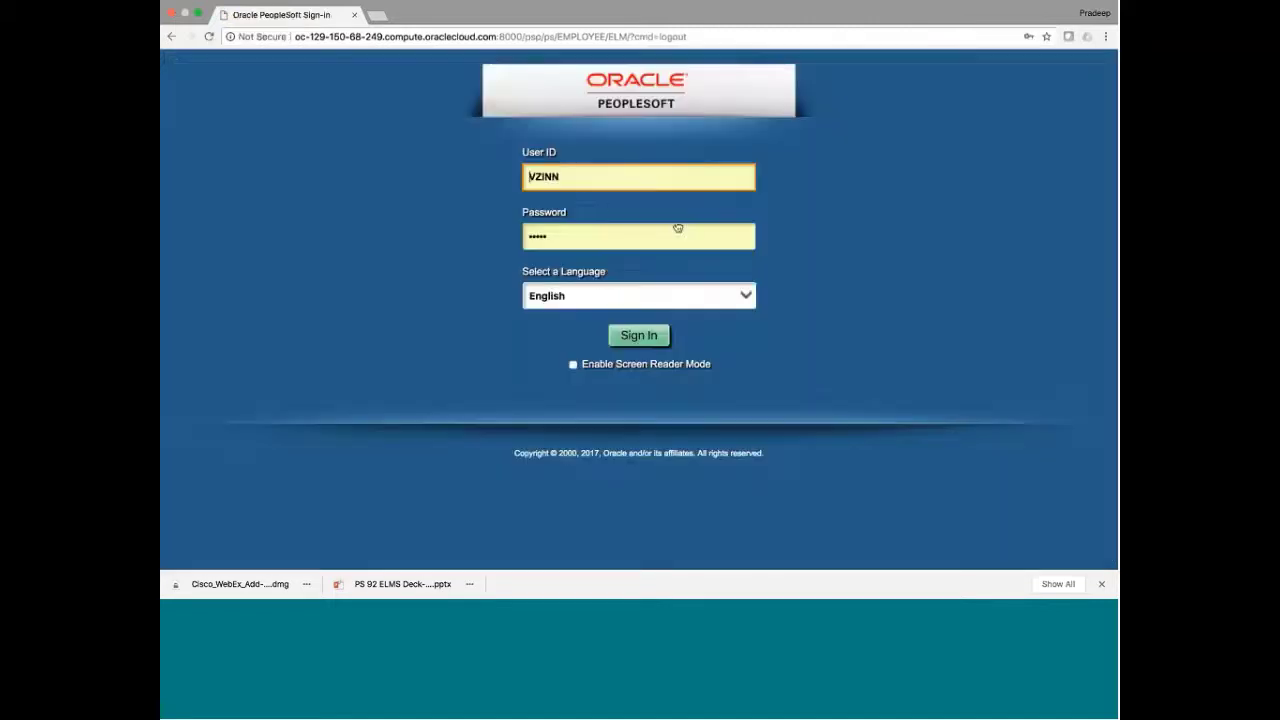
click(603, 183)
click(590, 312)
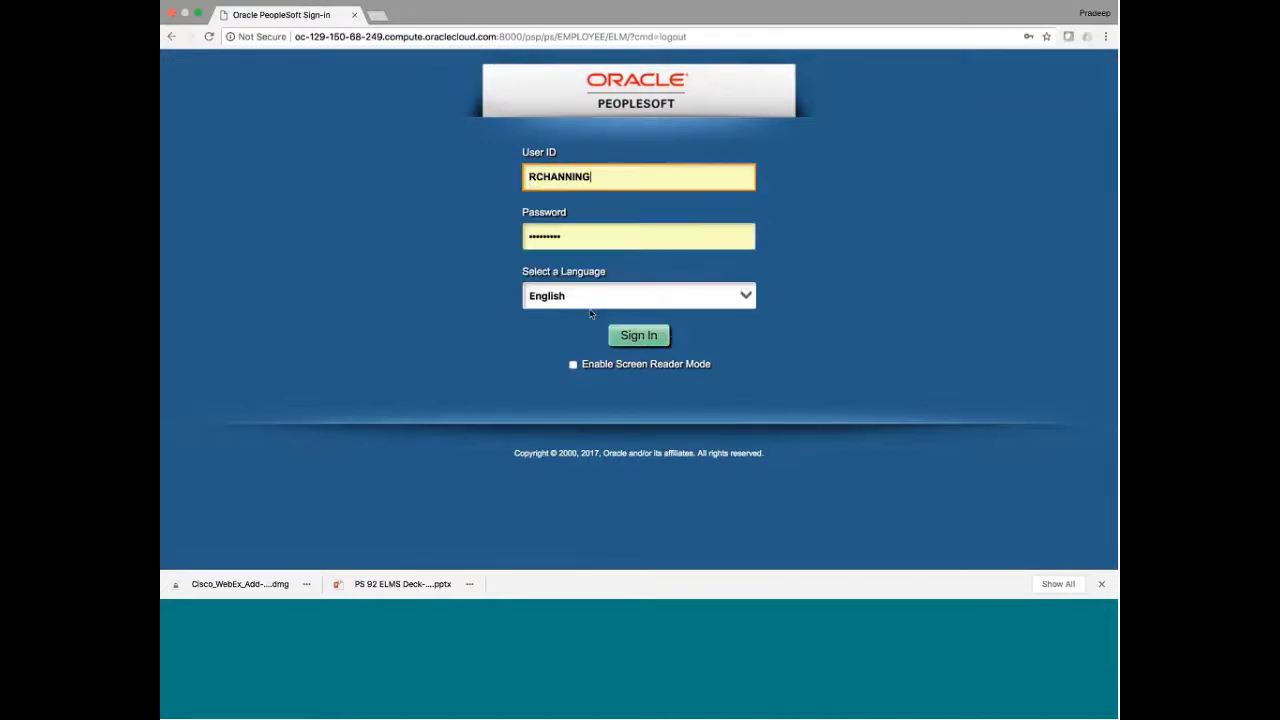
click(640, 335)
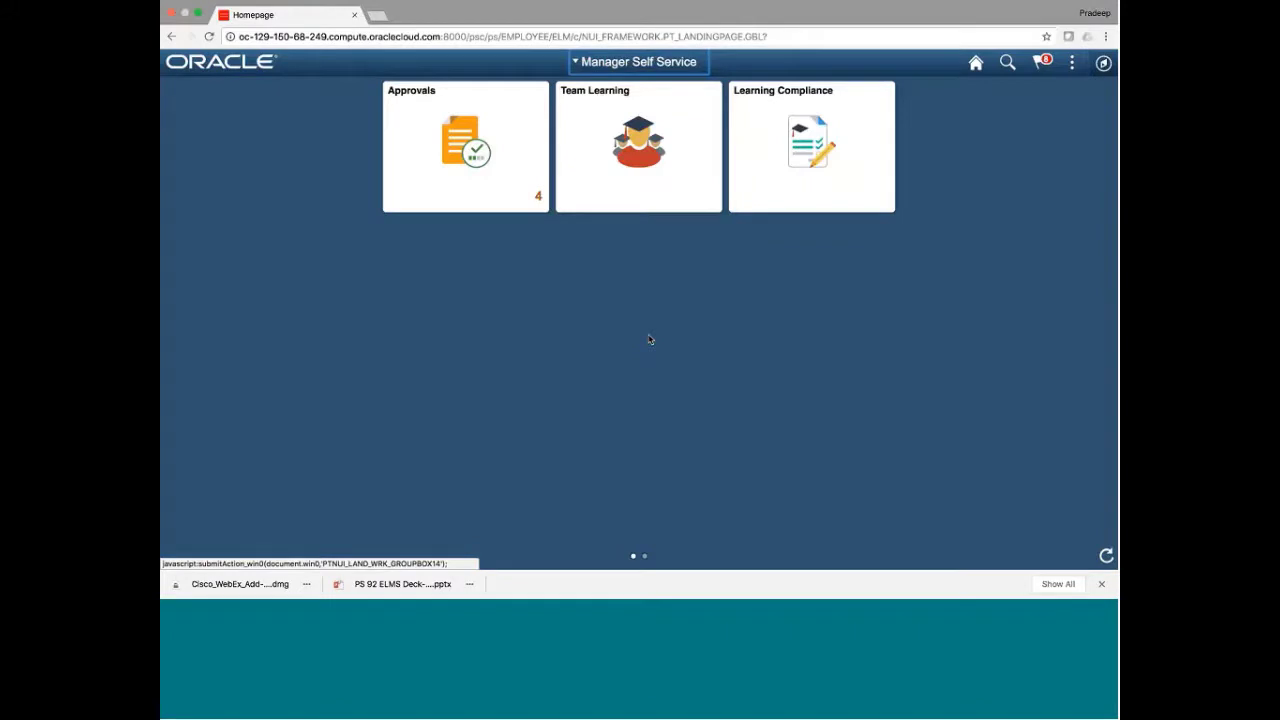
Stay on the Manager Self Service homepage and open Pending Approvals
click(606, 63)
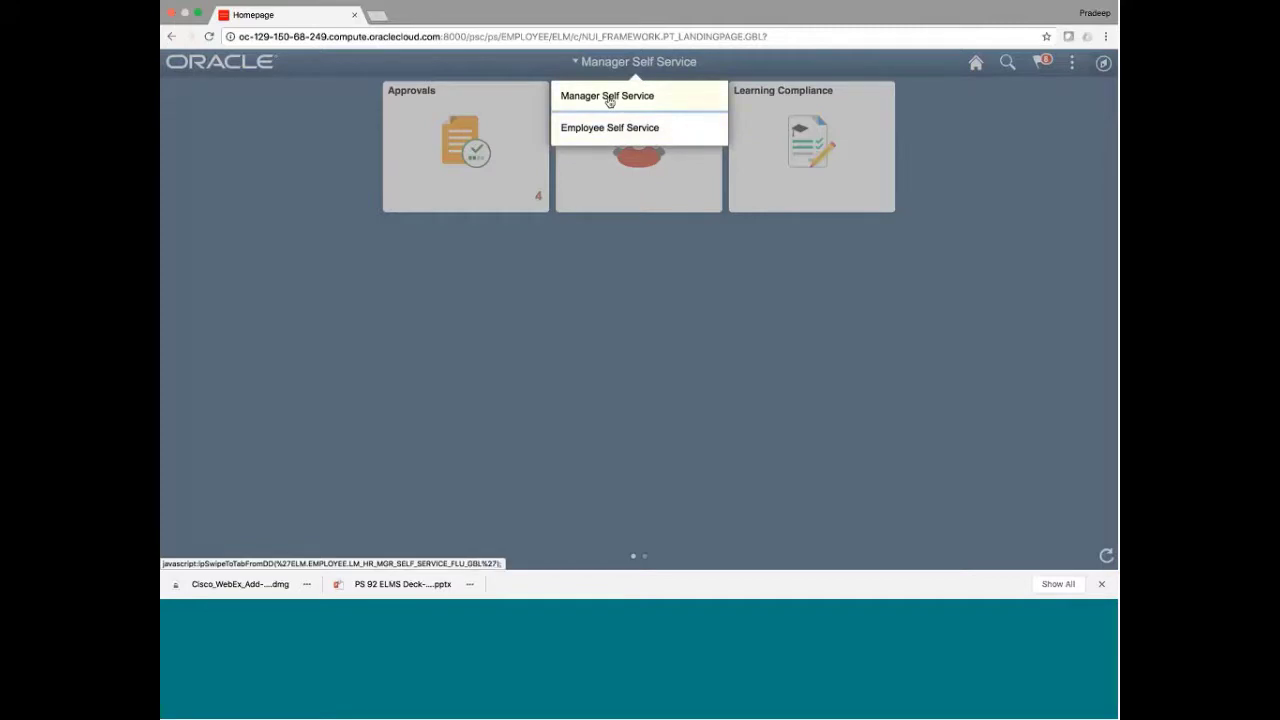
click(609, 97)
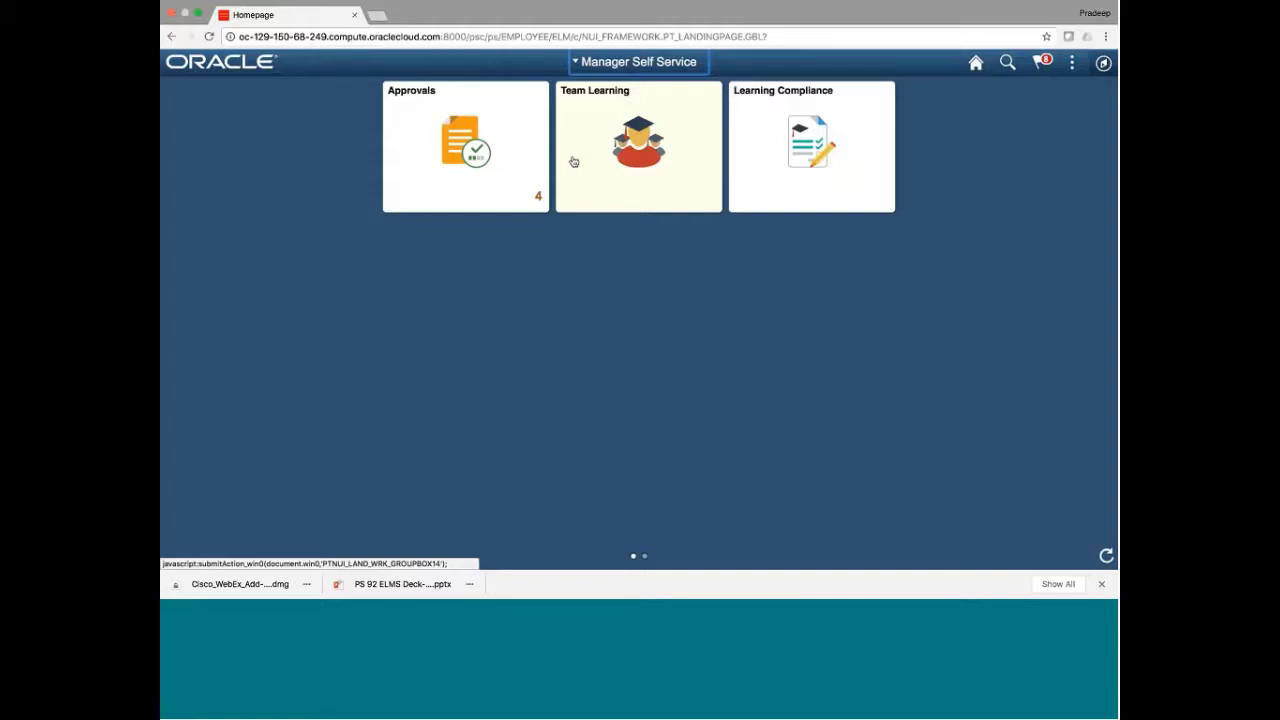
click(459, 160)
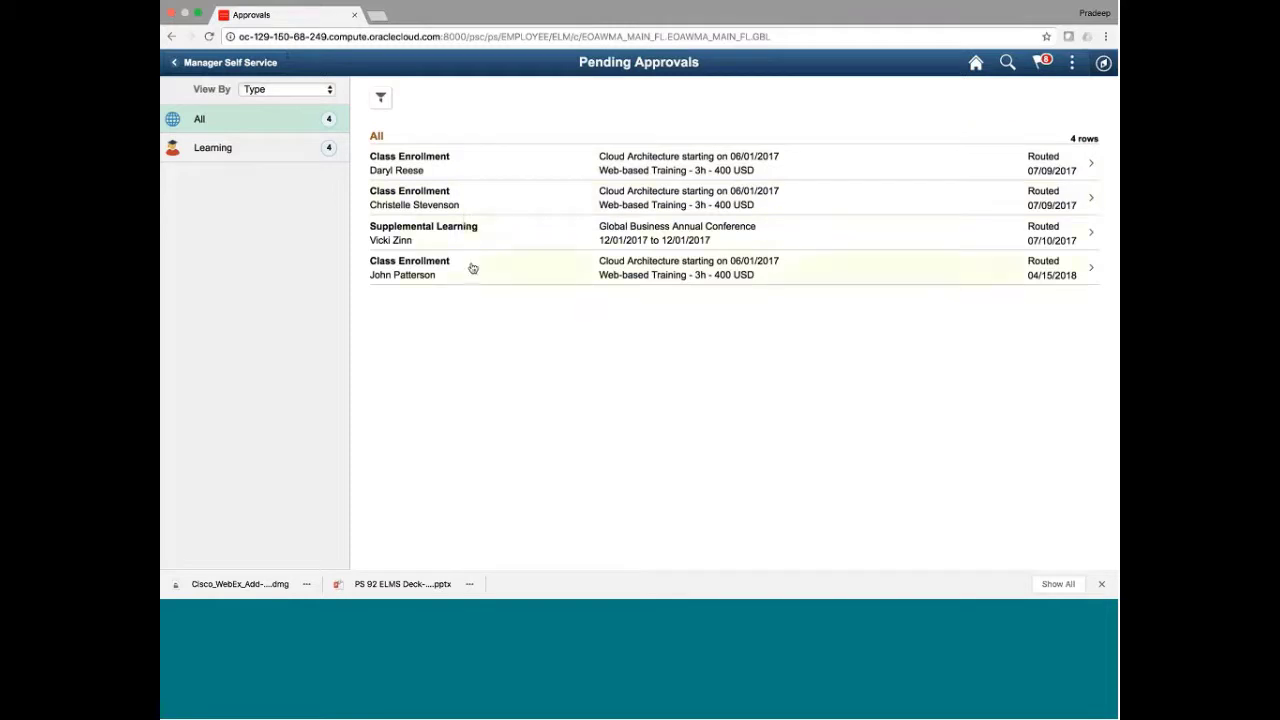
Check the notification alerts and actions, then open the first Cloud Architecture Class Enrollment request
click(1041, 64)
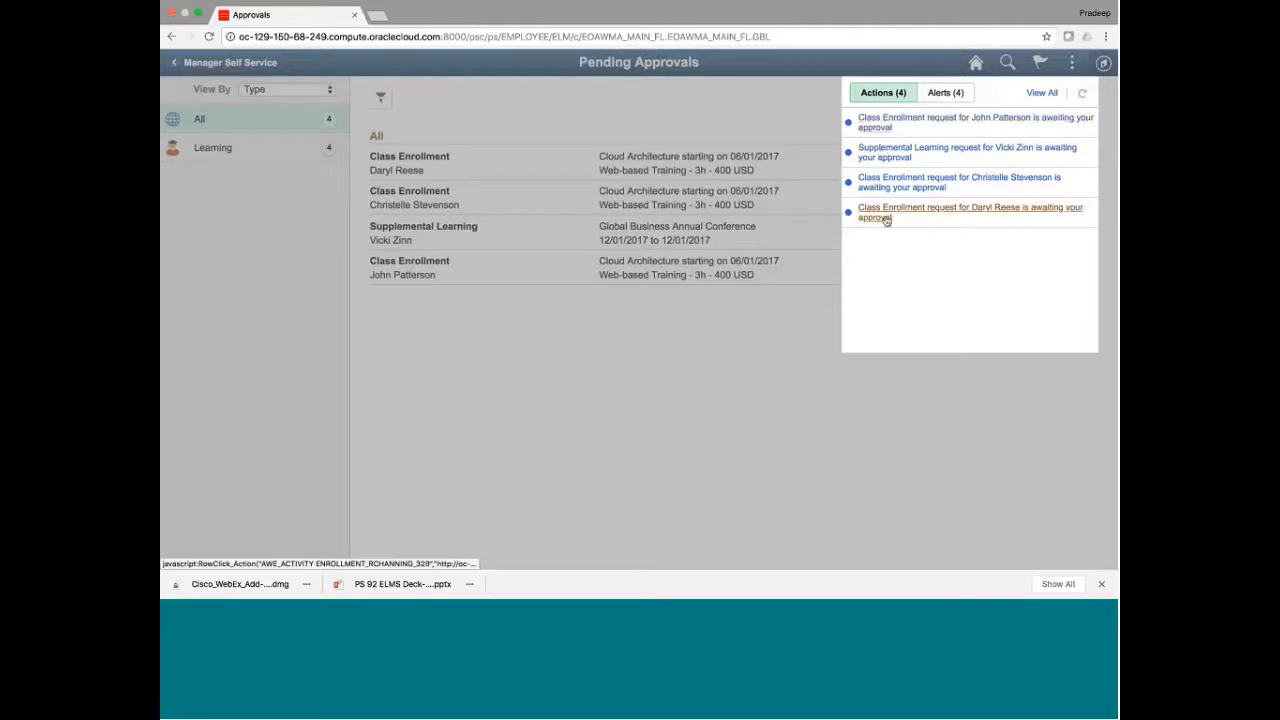
click(935, 95)
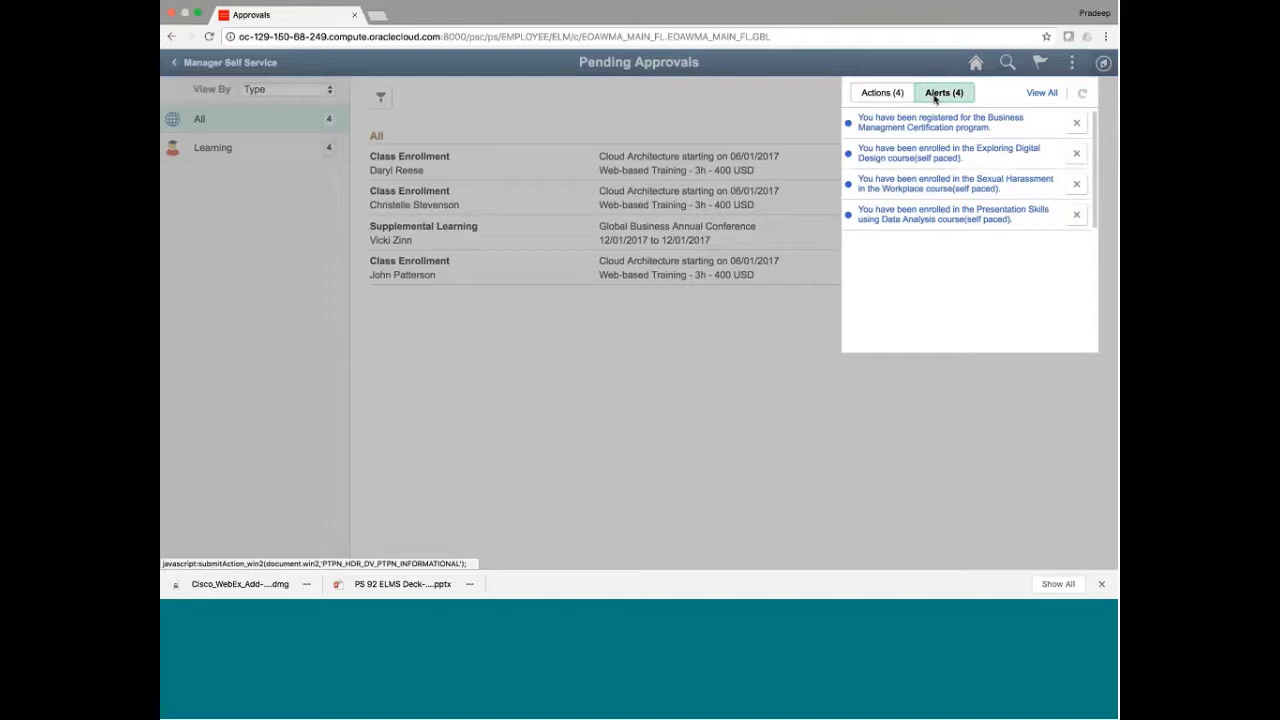
click(869, 94)
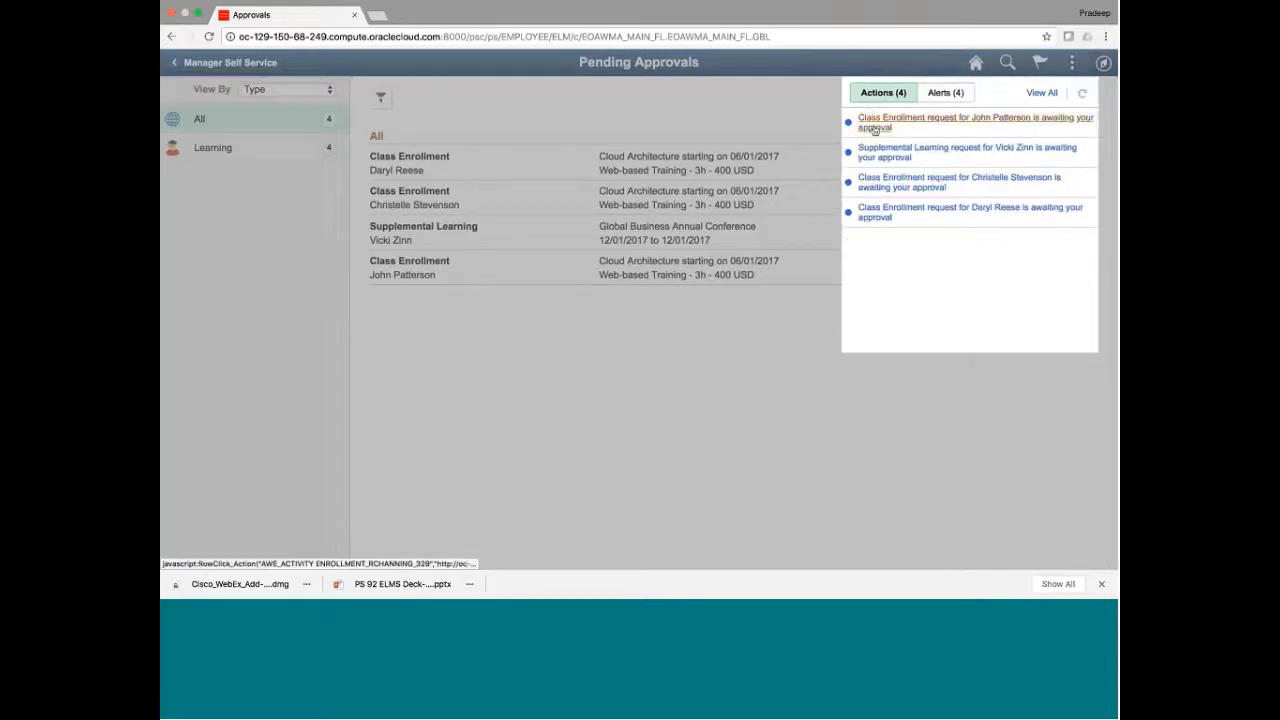
click(874, 125)
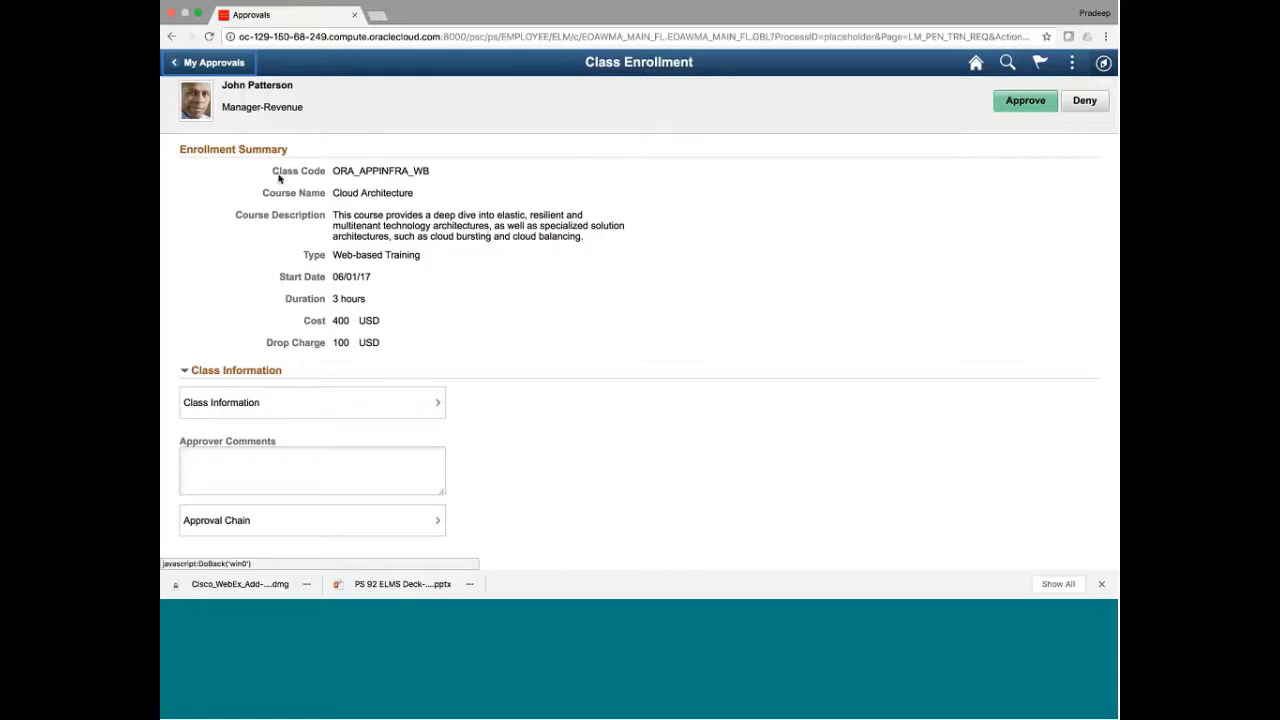
Review the enrollment summary, course description, objectives and abstract in the class information
drag(272, 171, 410, 325)
click(410, 325)
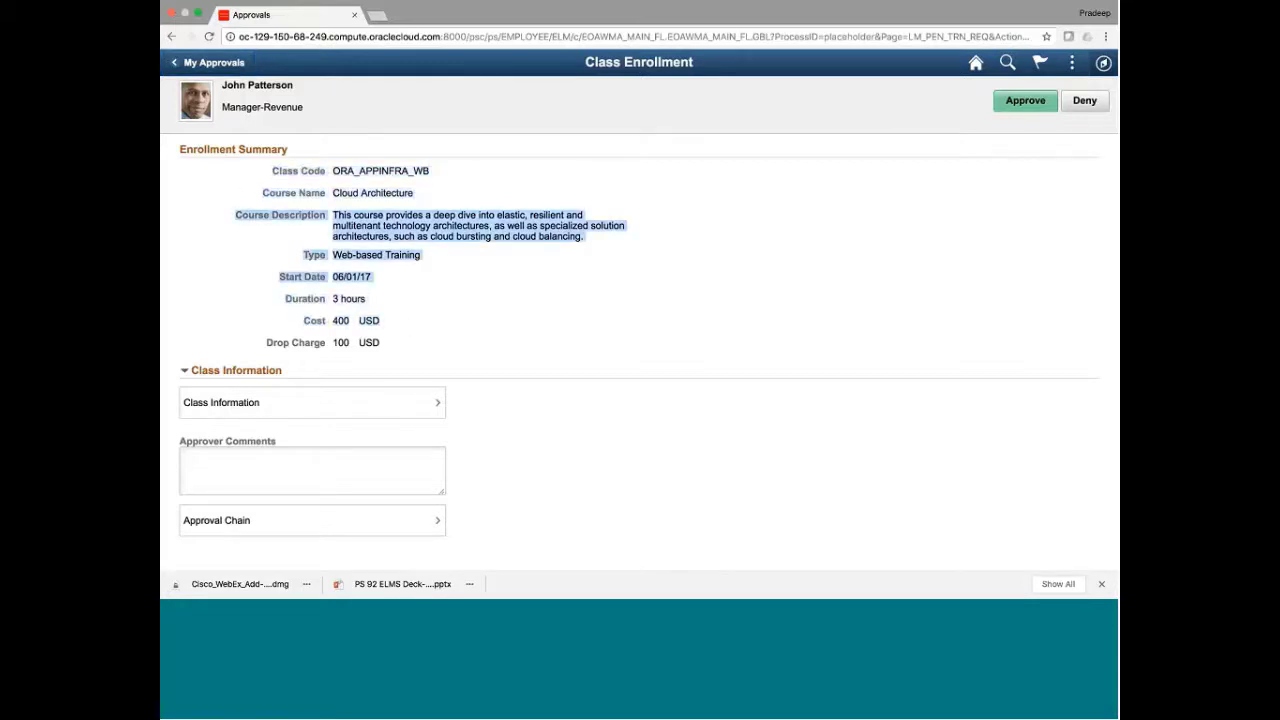
triple_click(360, 227)
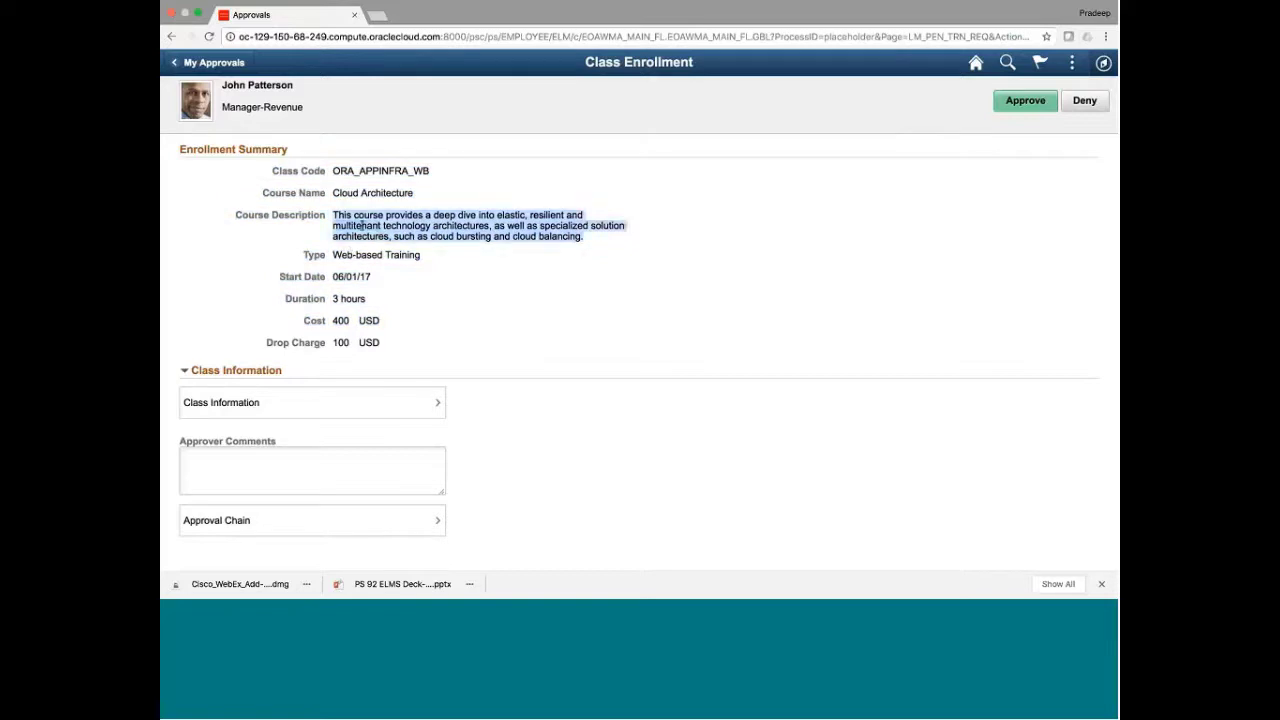
click(419, 405)
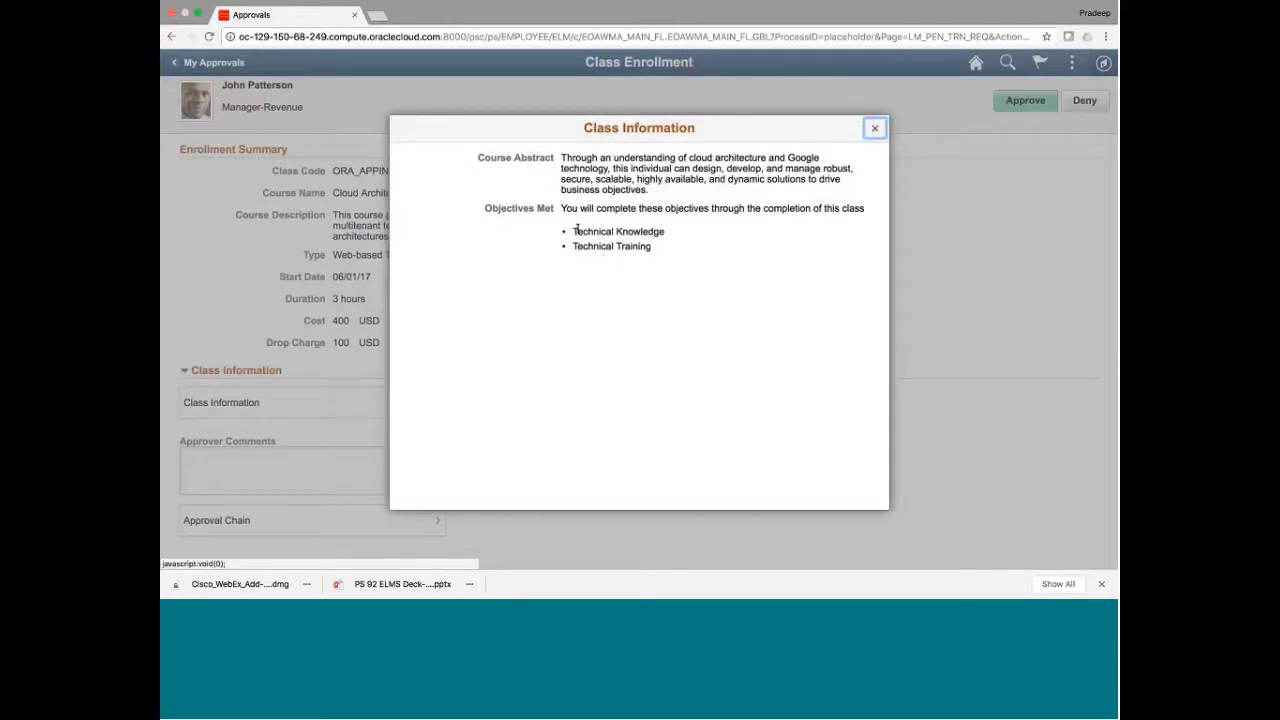
drag(575, 231, 658, 251)
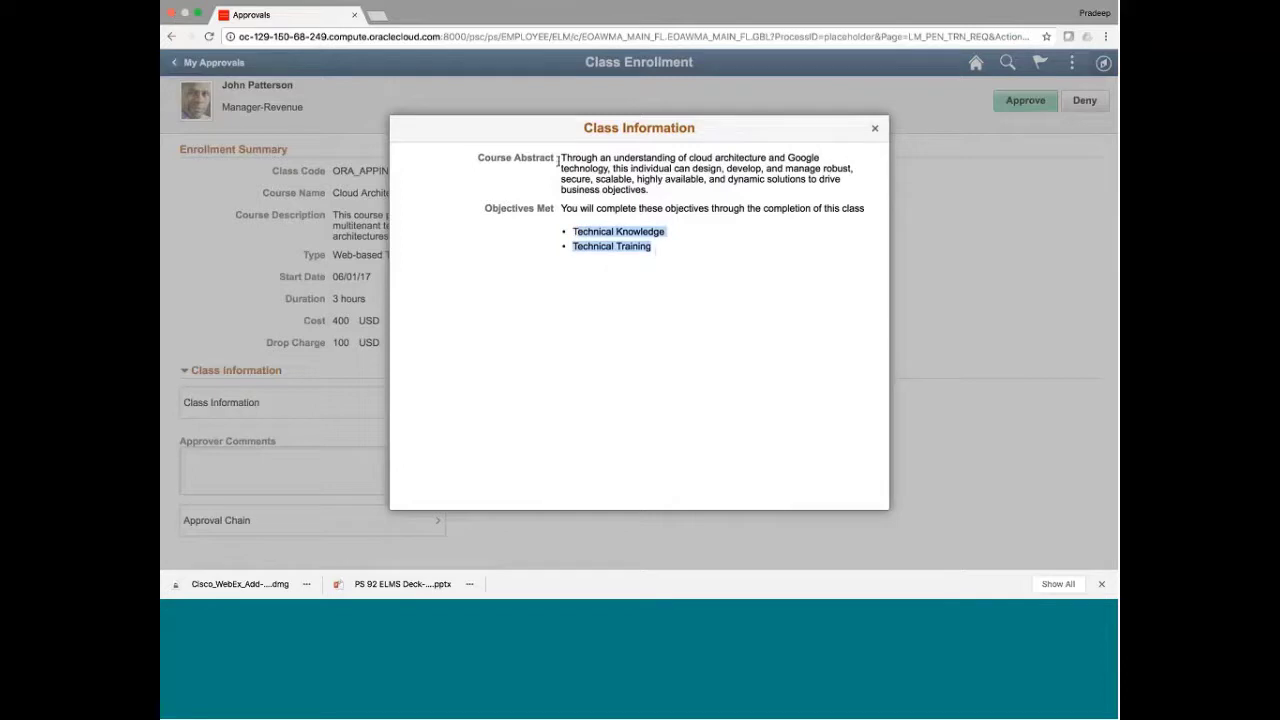
drag(558, 158, 650, 190)
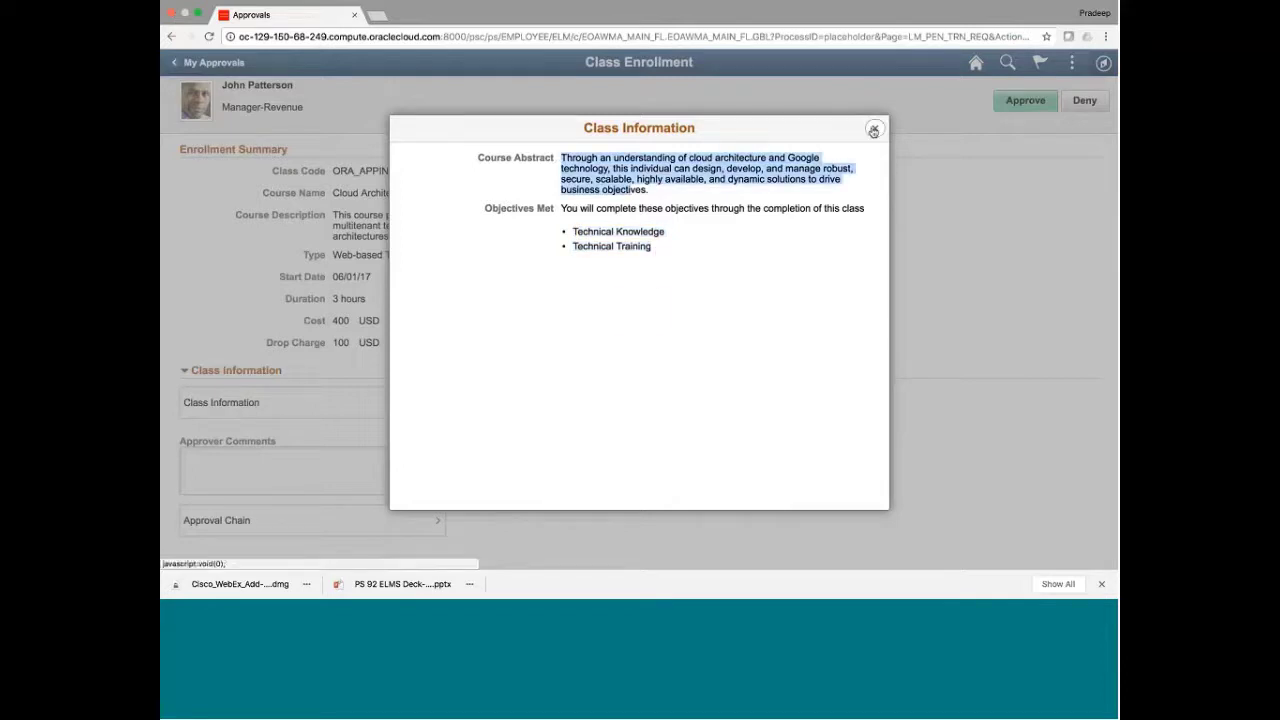
click(873, 131)
Enter the approver comment 'Approved' and view the request's approval chain
click(340, 457)
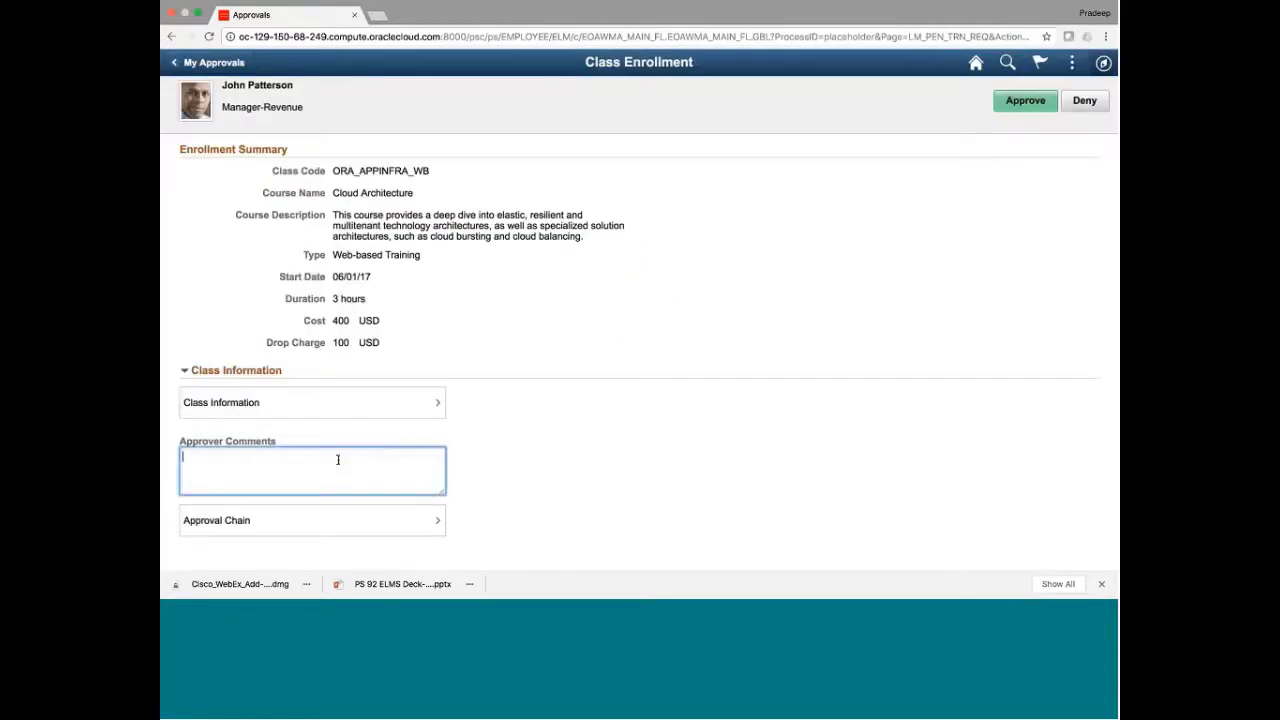
text(Approved)
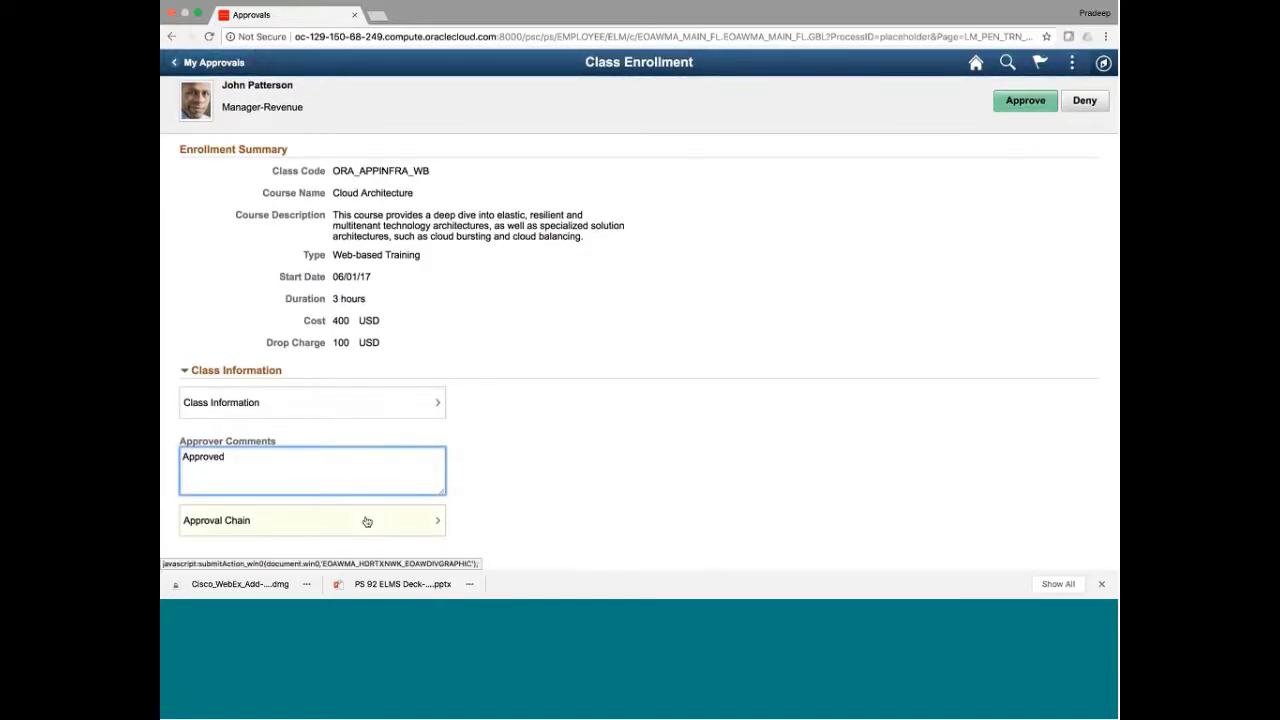
click(367, 522)
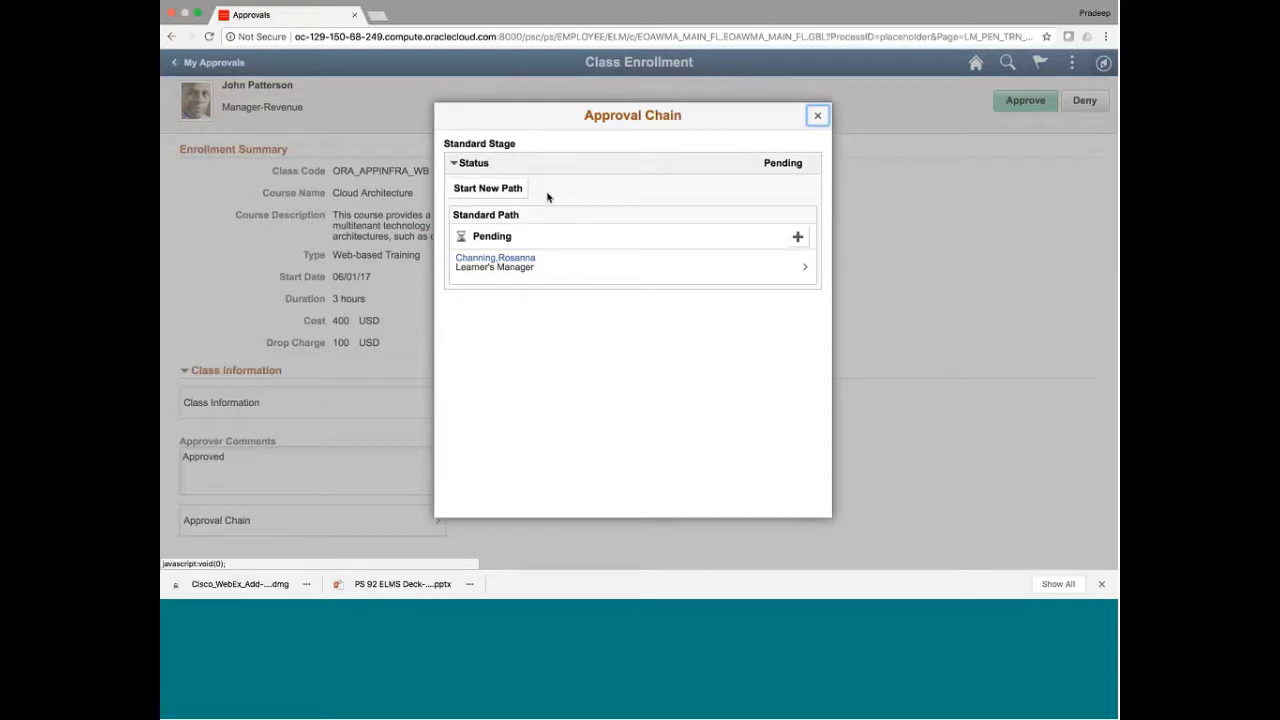
View the pending approver's contact details, then start adding an approver after the pending step
triple_click(472, 215)
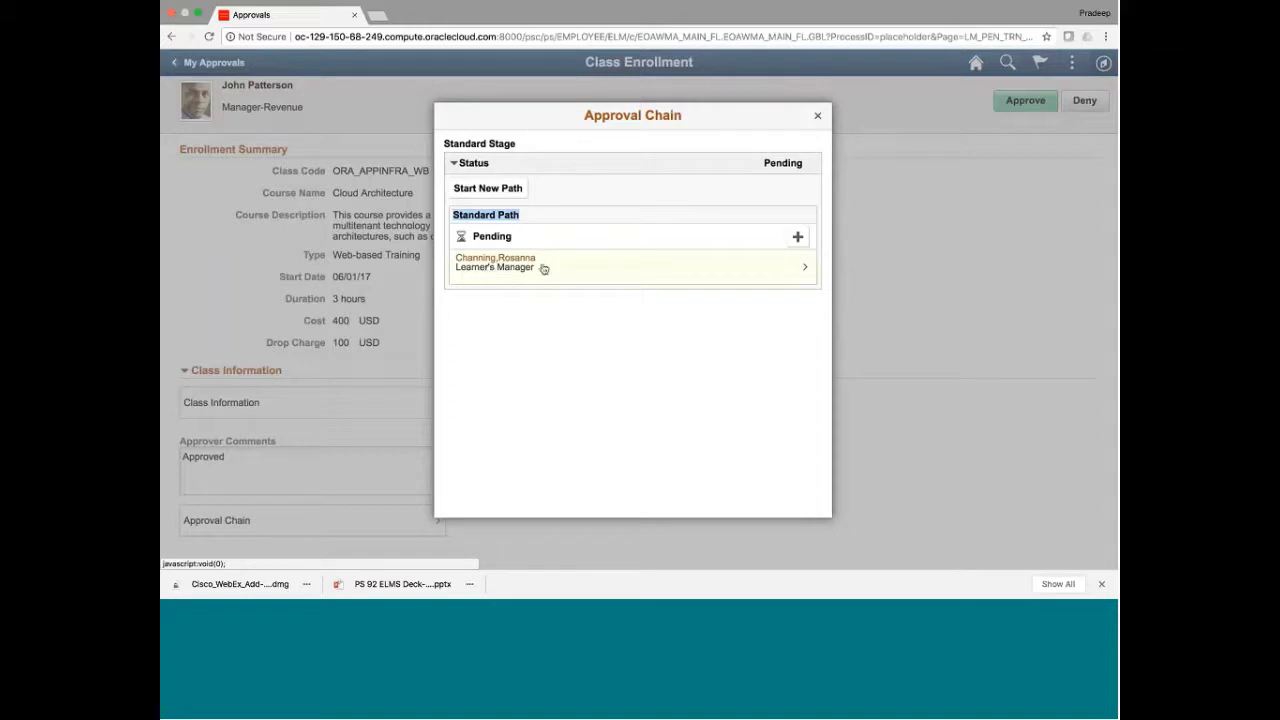
click(752, 271)
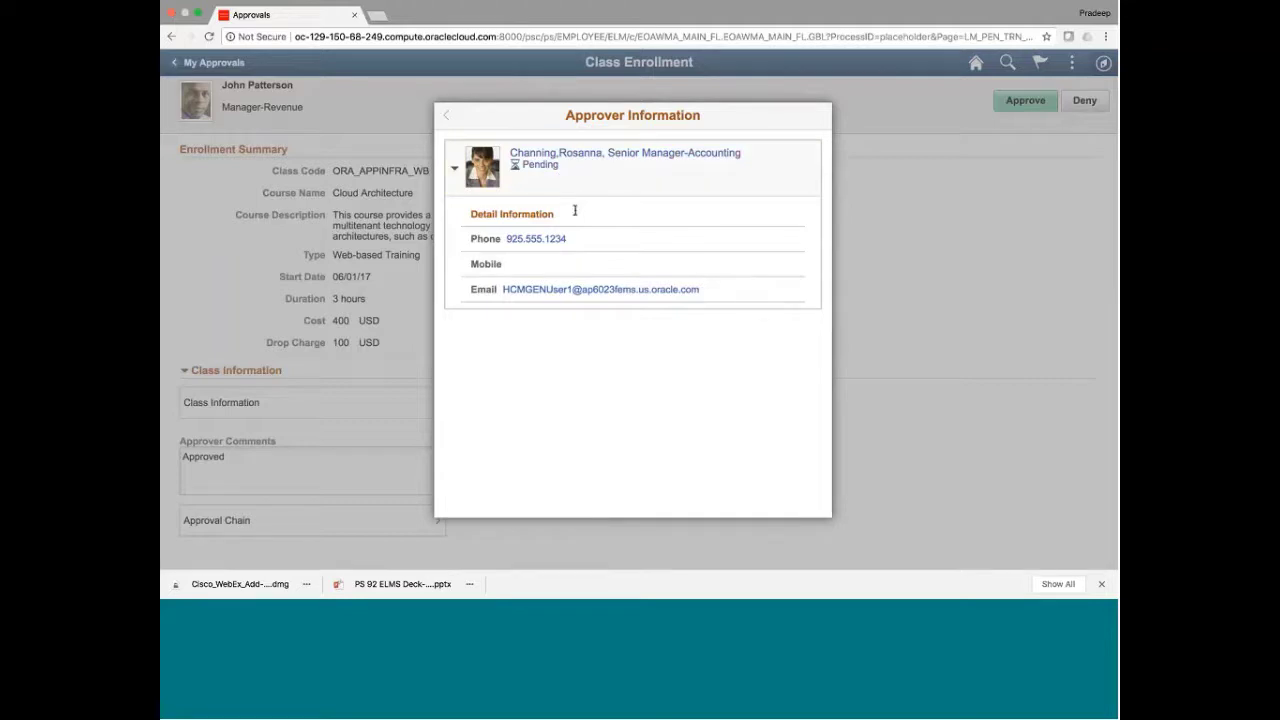
click(447, 117)
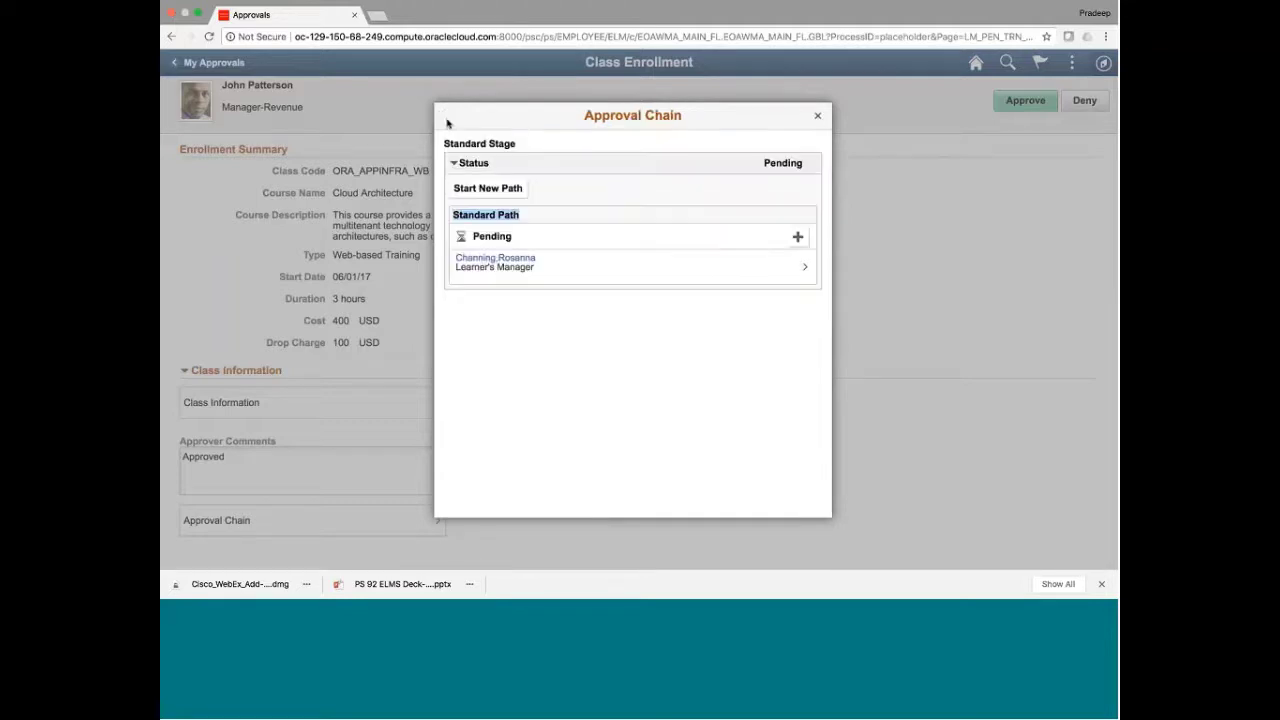
click(798, 238)
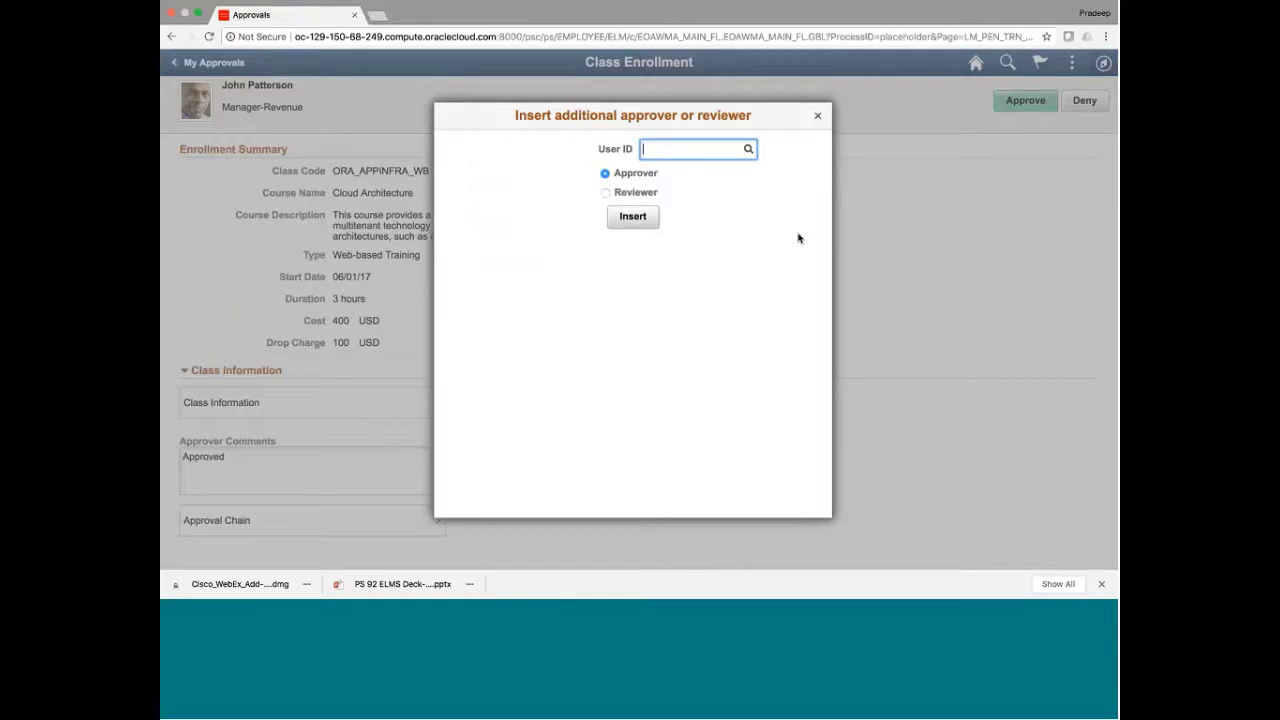
Look up the additional user's ID and insert them as an Approver after the pending step
text(BLOC)
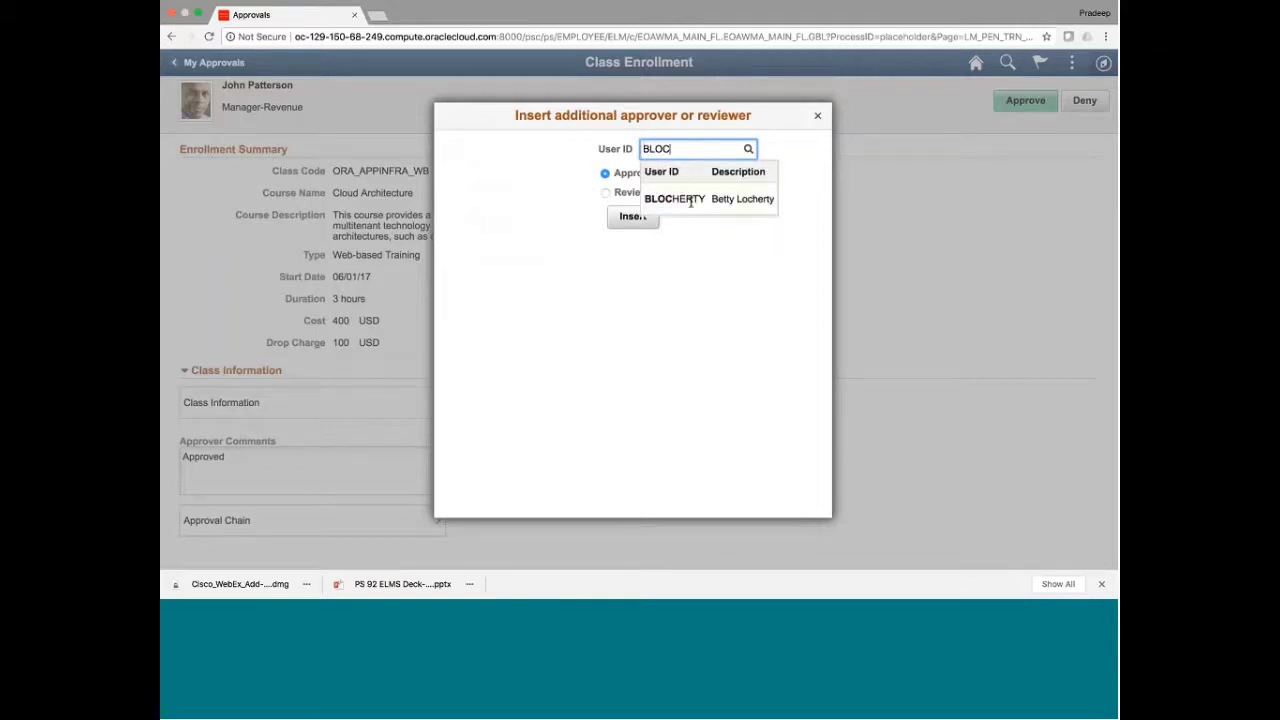
click(692, 200)
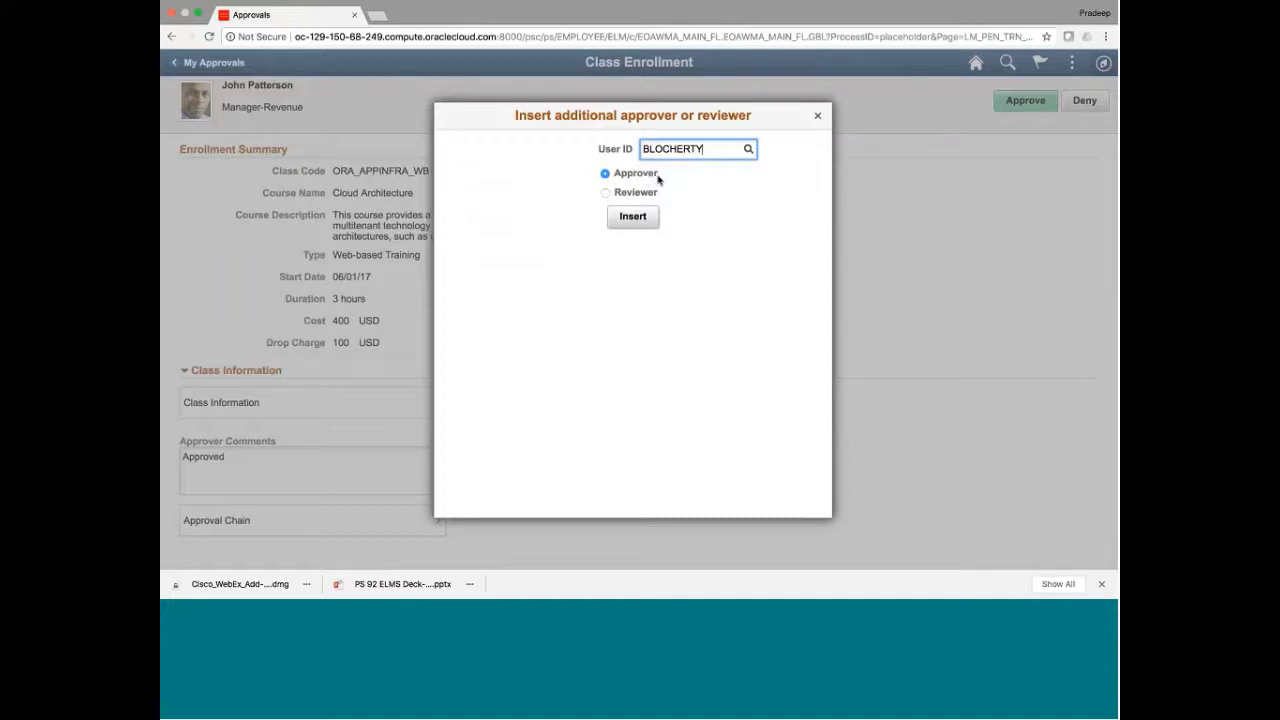
click(604, 194)
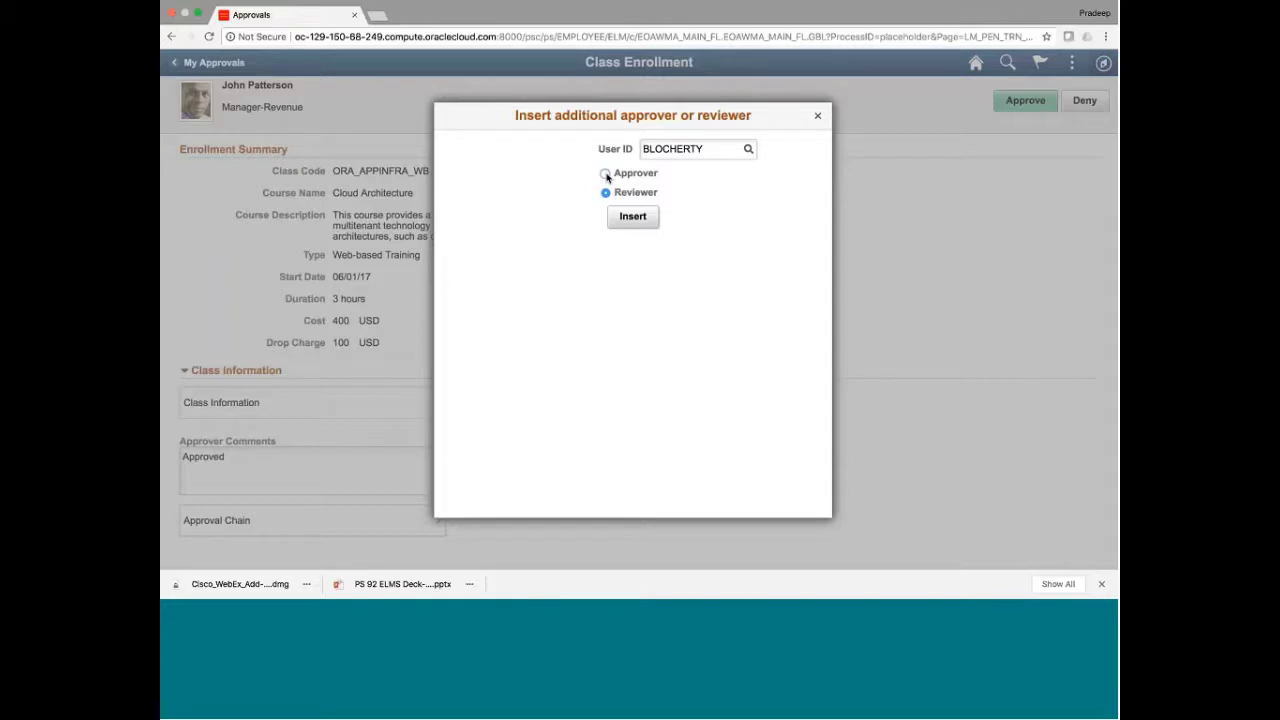
click(606, 175)
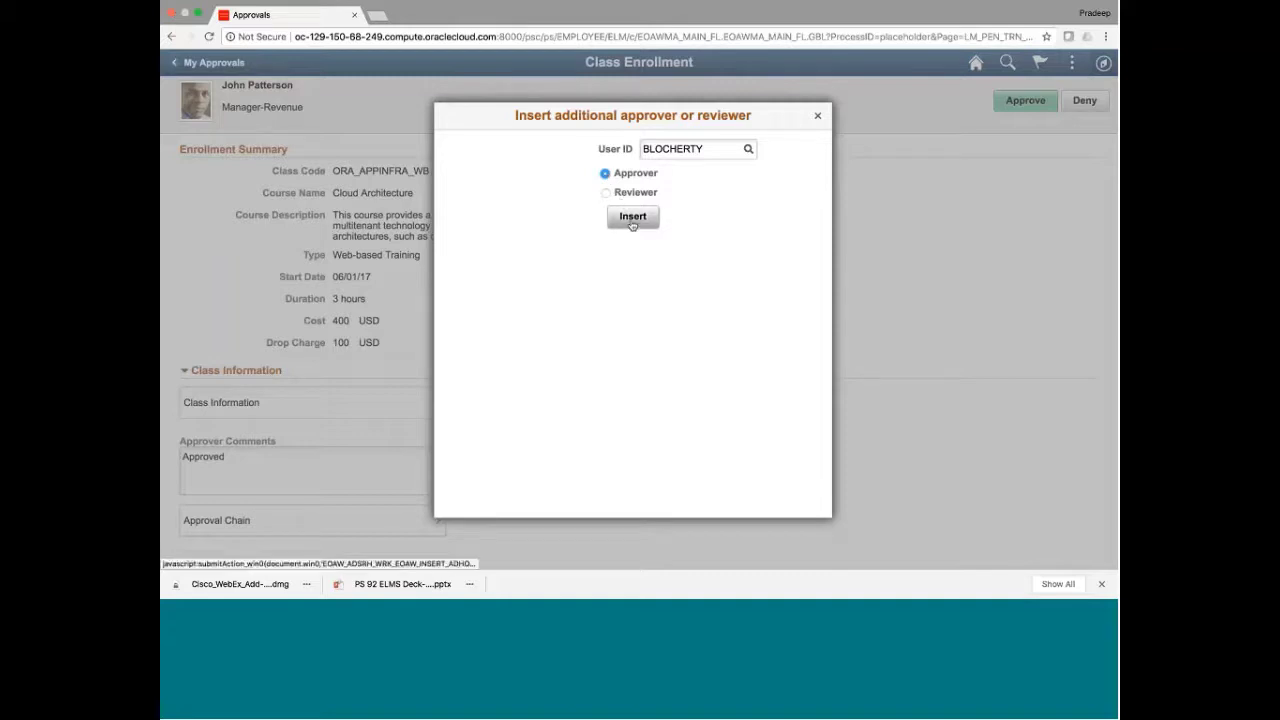
click(632, 218)
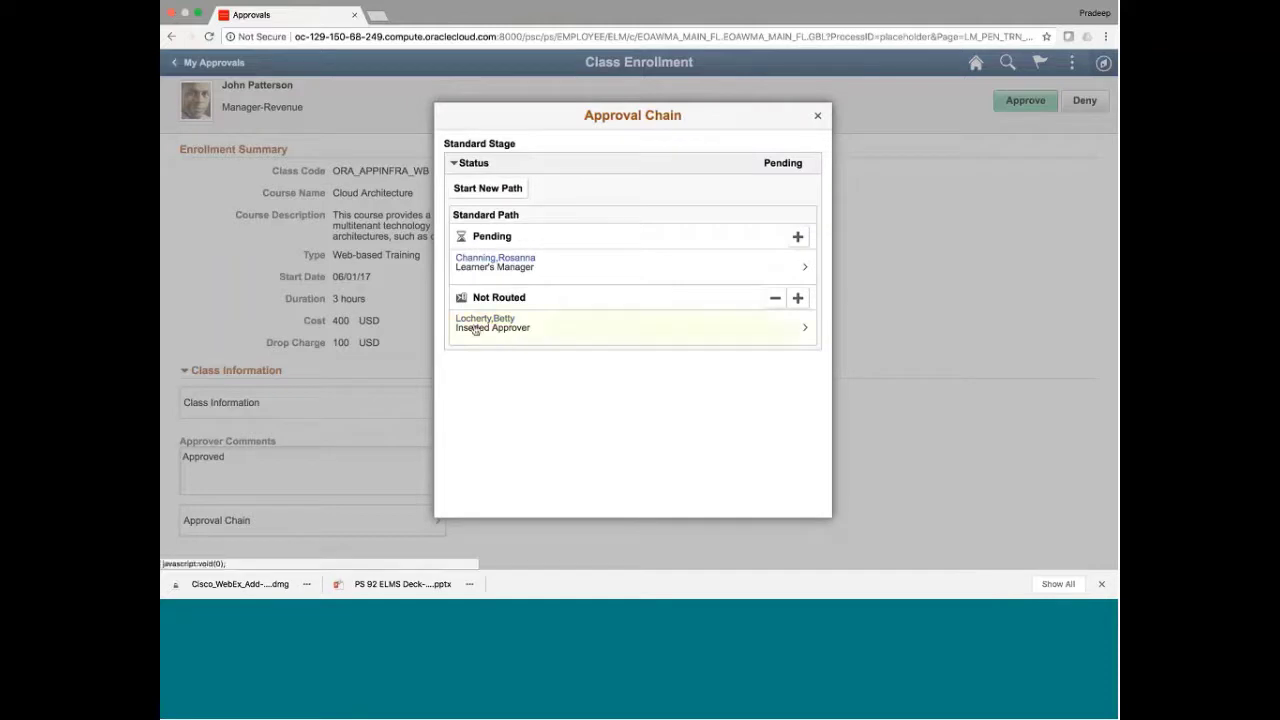
Check the newly inserted approver in the approval chain, then approve and submit the enrollment request
click(551, 330)
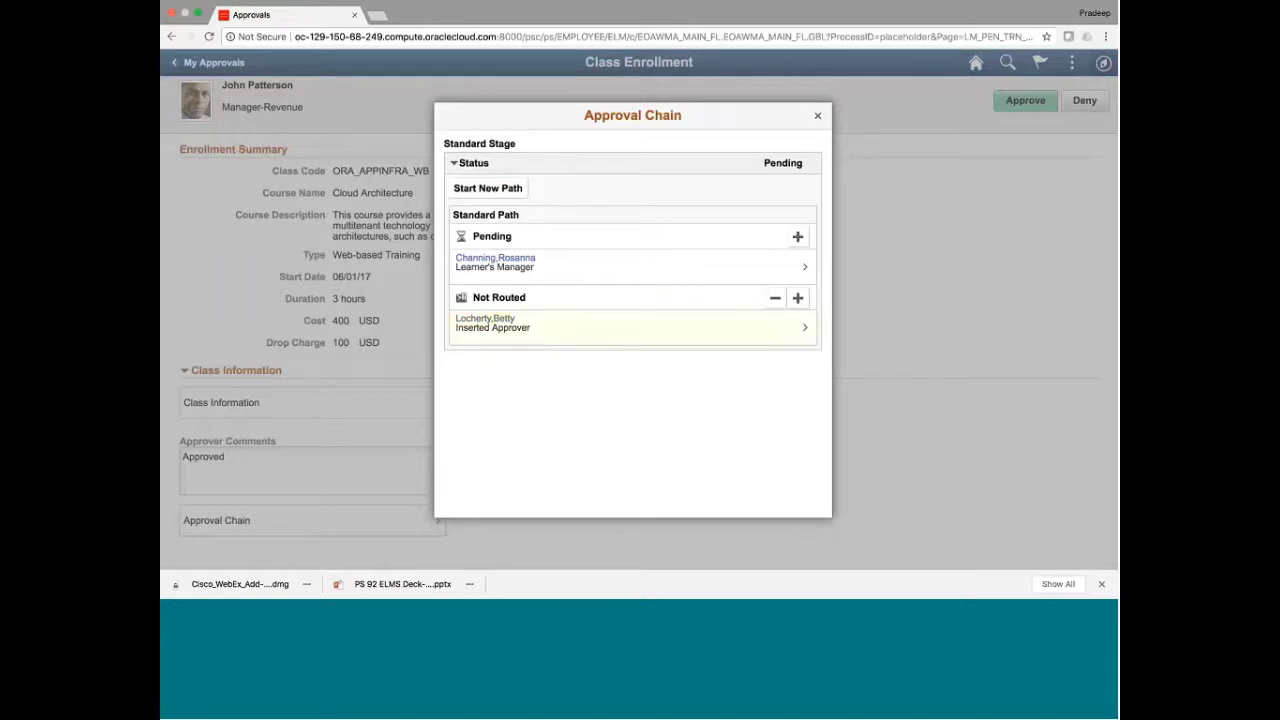
click(818, 117)
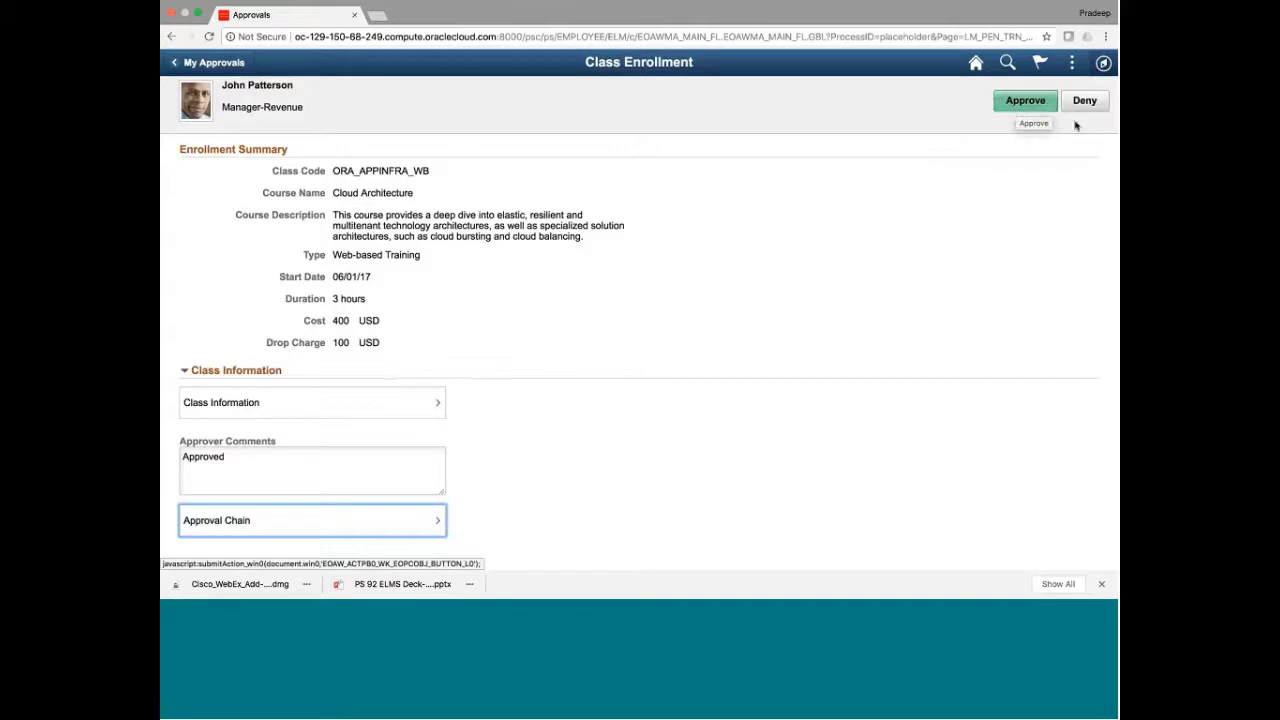
click(1018, 104)
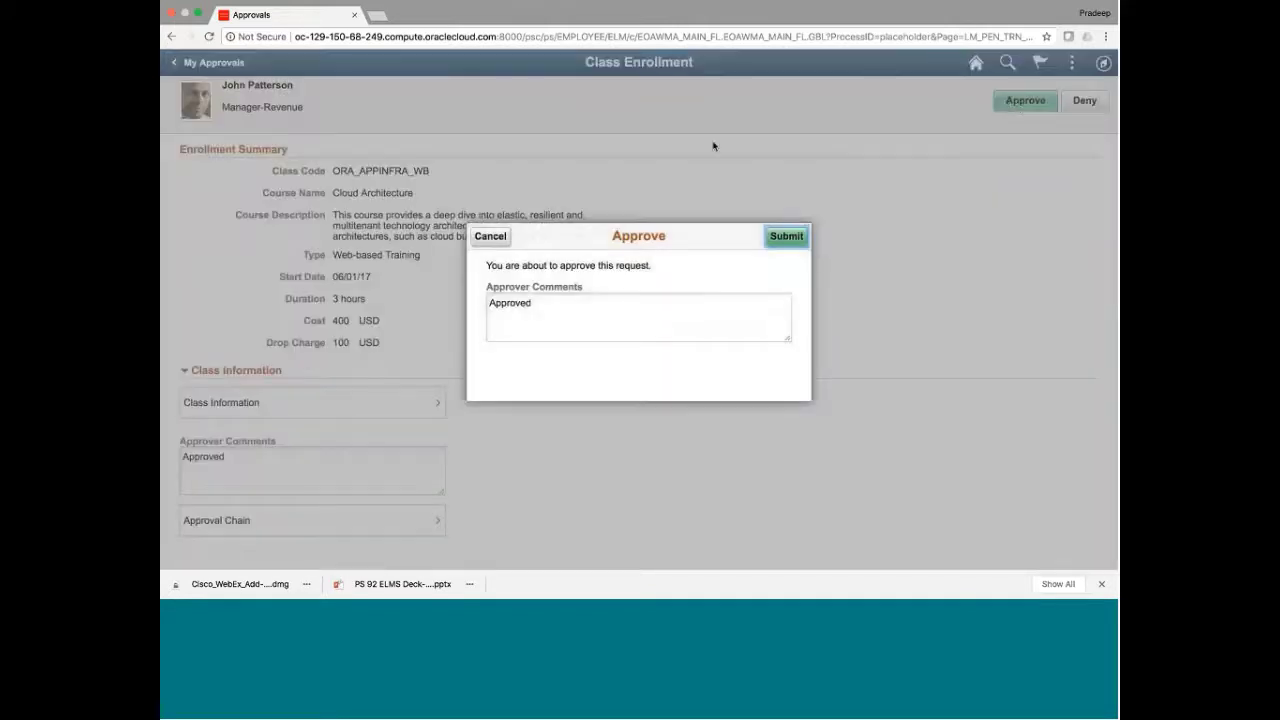
click(788, 238)
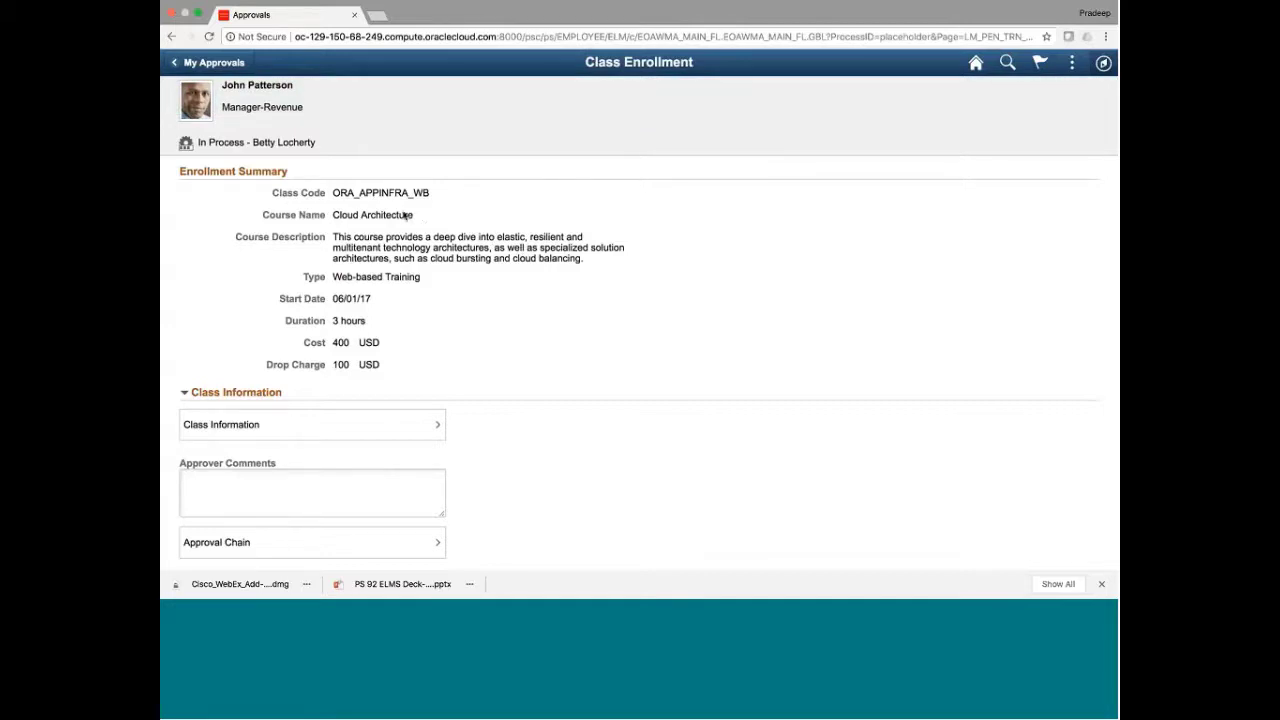
Return to the approvals list, sign out, and bring up the saved user IDs on the sign-in page
click(226, 66)
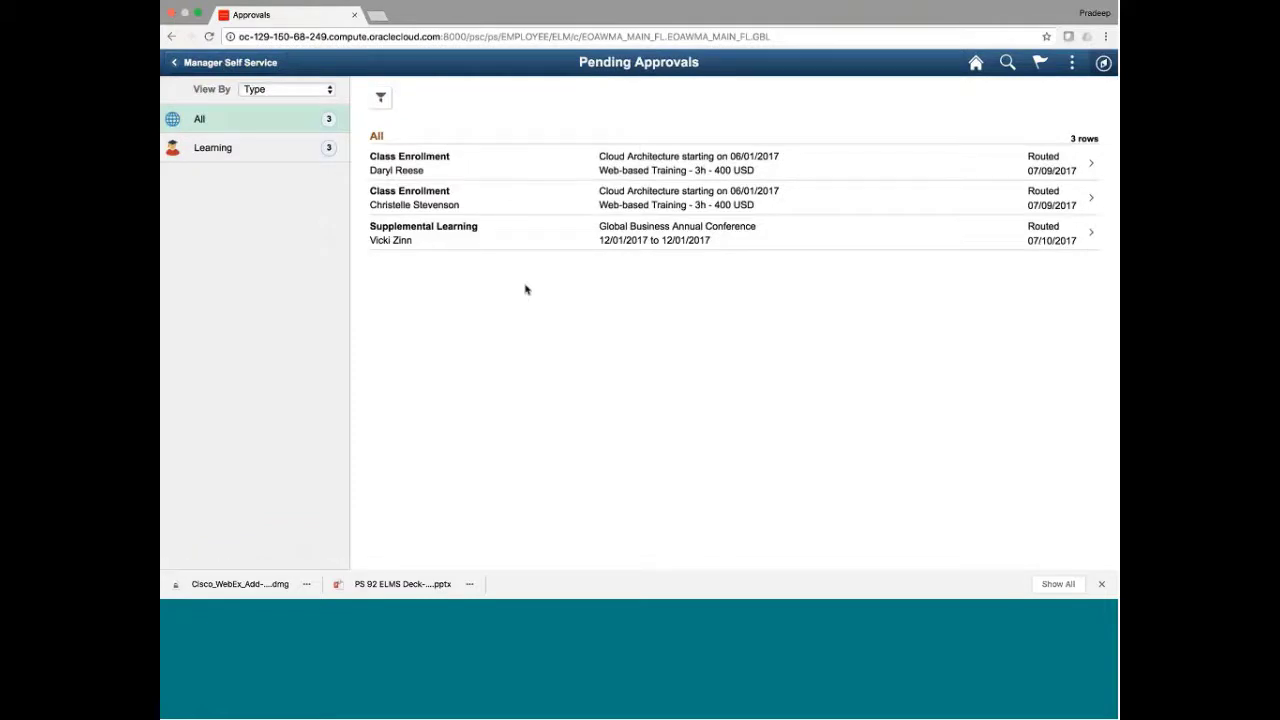
click(1072, 63)
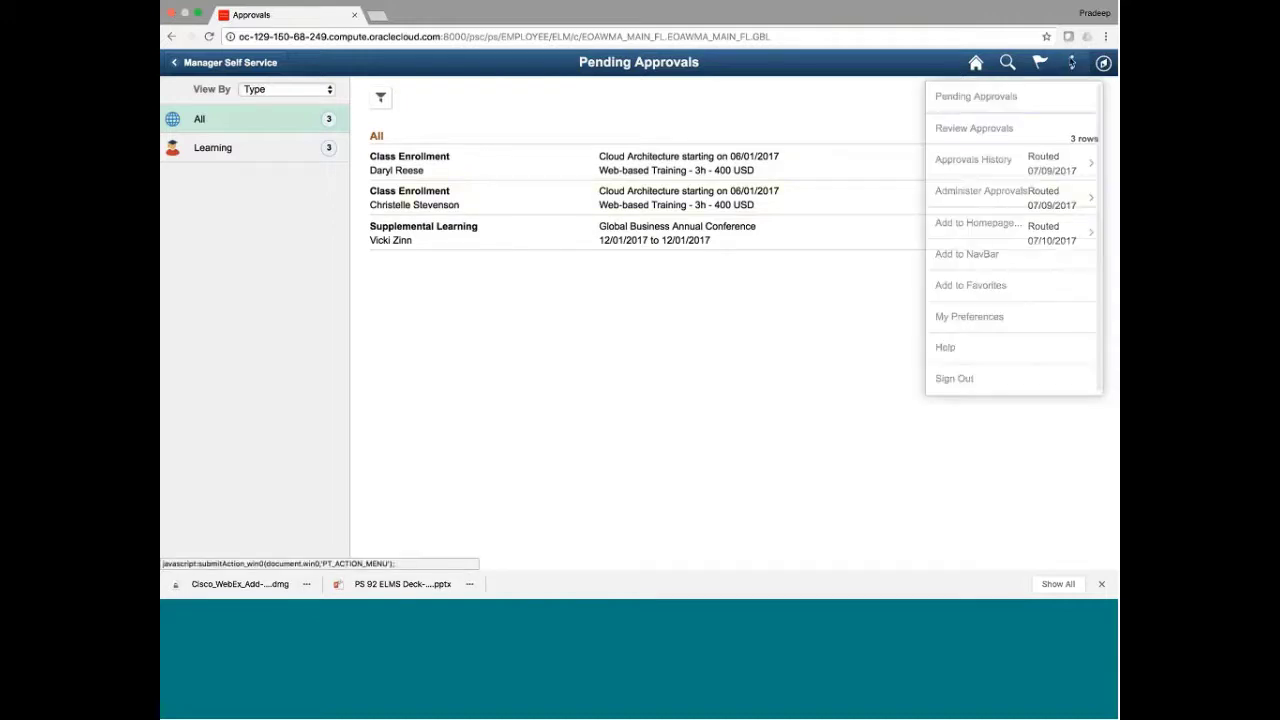
click(955, 379)
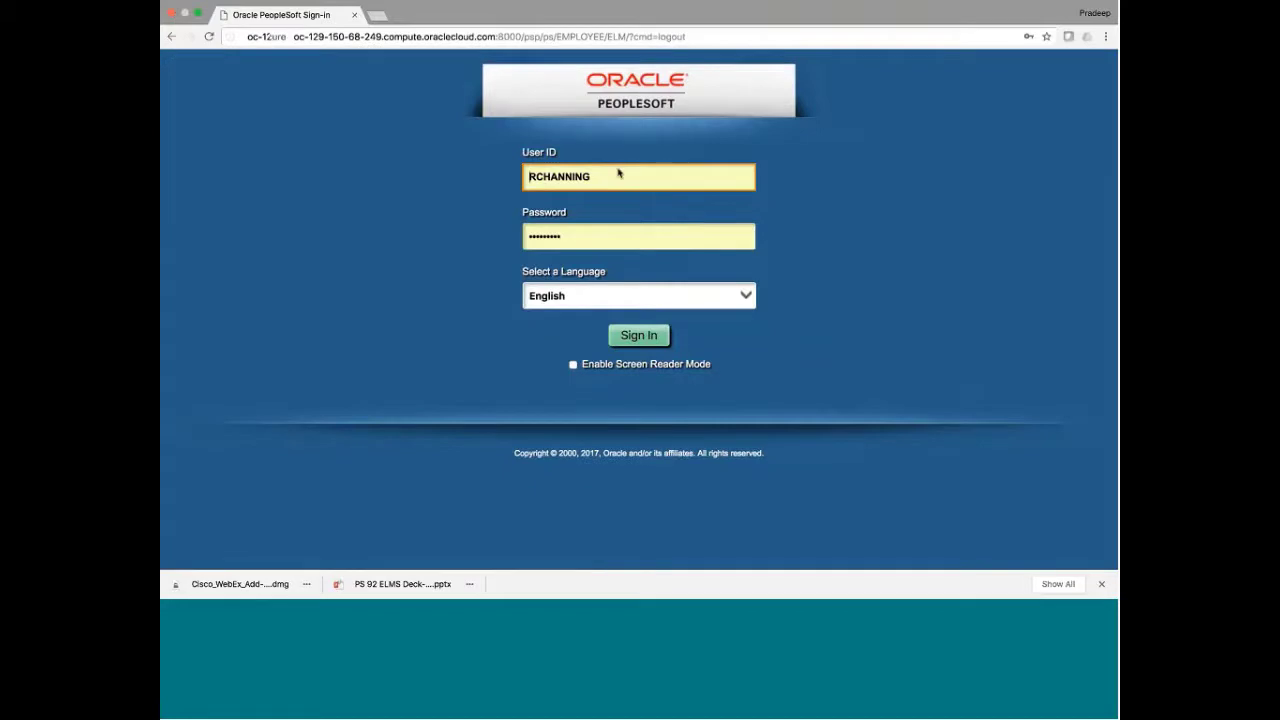
click(618, 174)
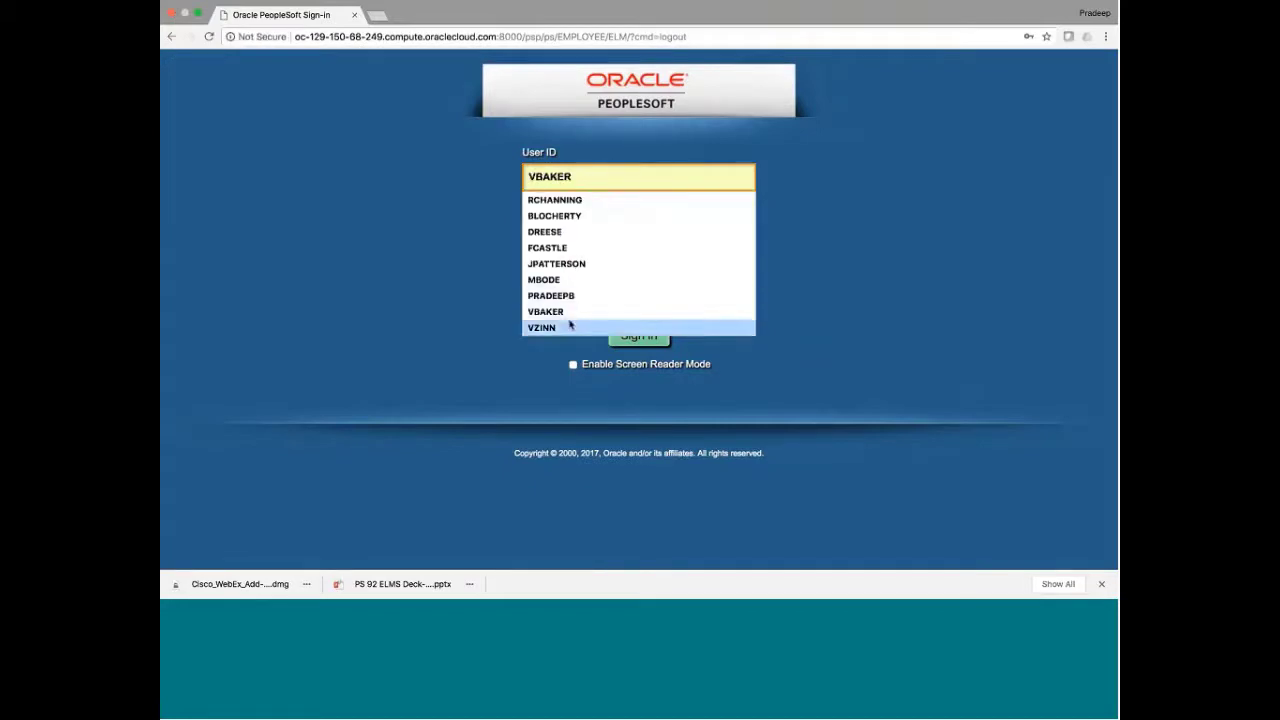
Sign in as the next approver and review the Cloud Architecture enrollment request's approval chain
click(580, 217)
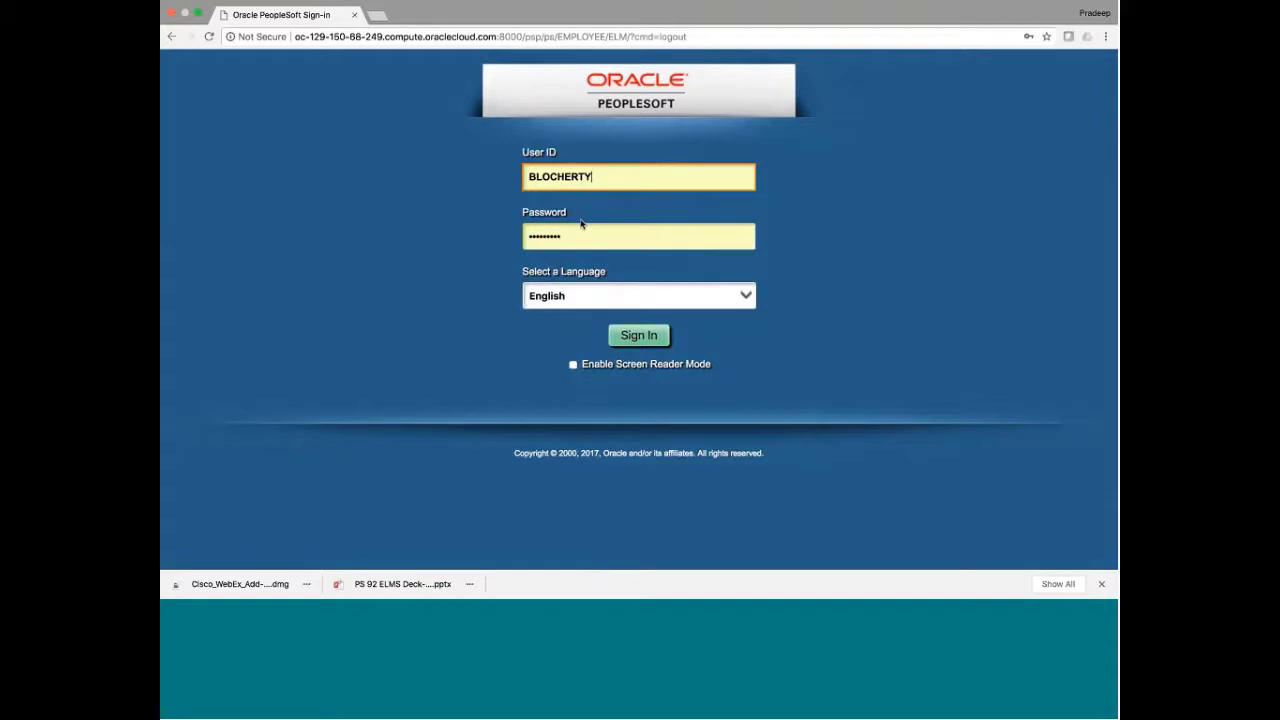
click(639, 342)
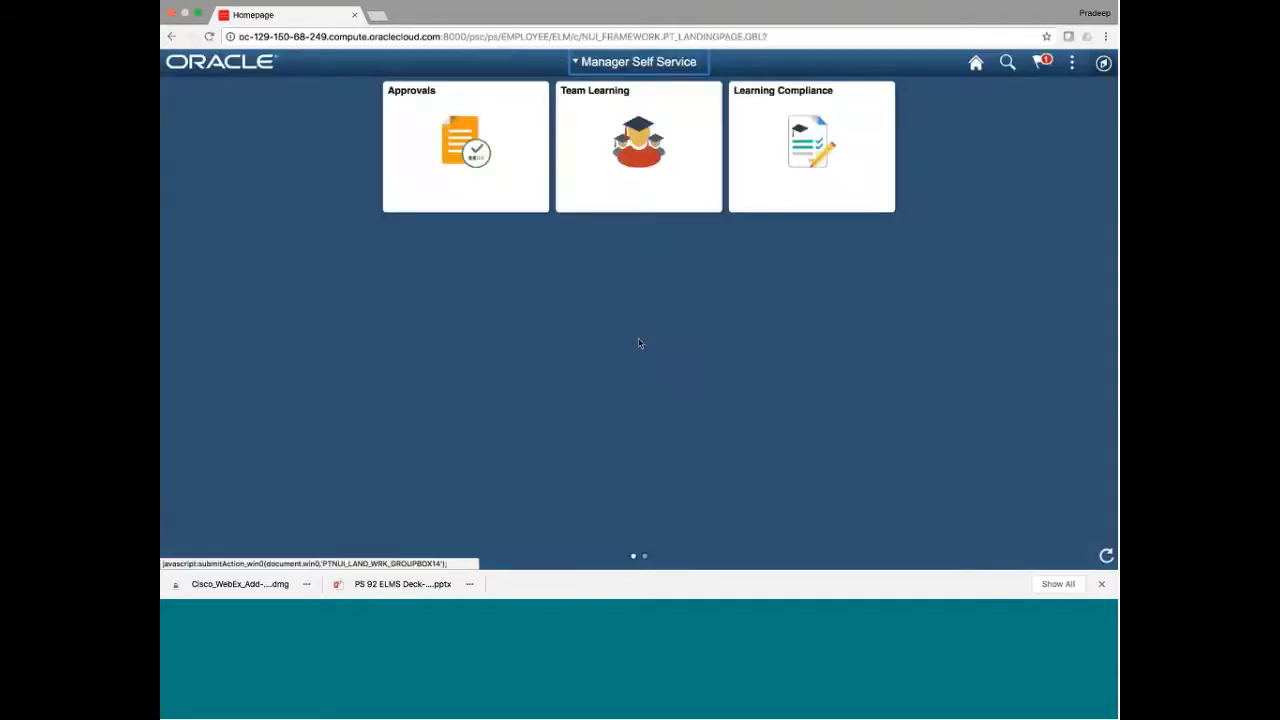
click(476, 173)
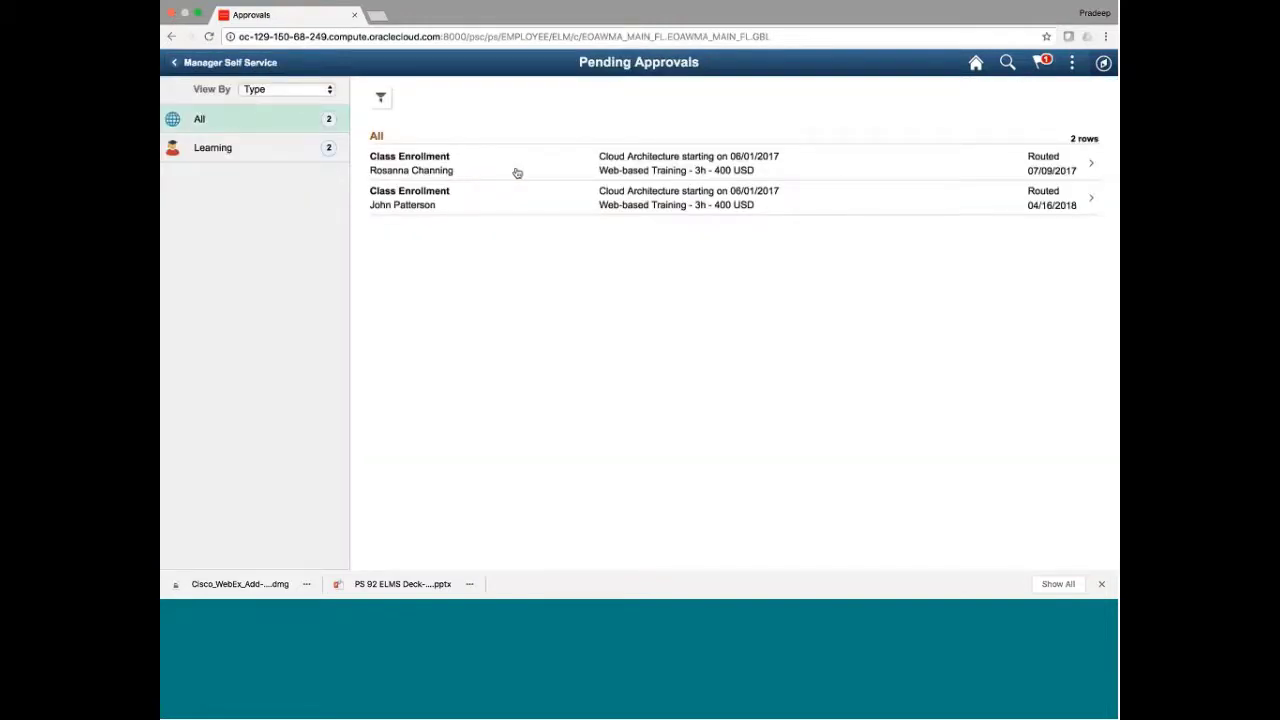
click(660, 204)
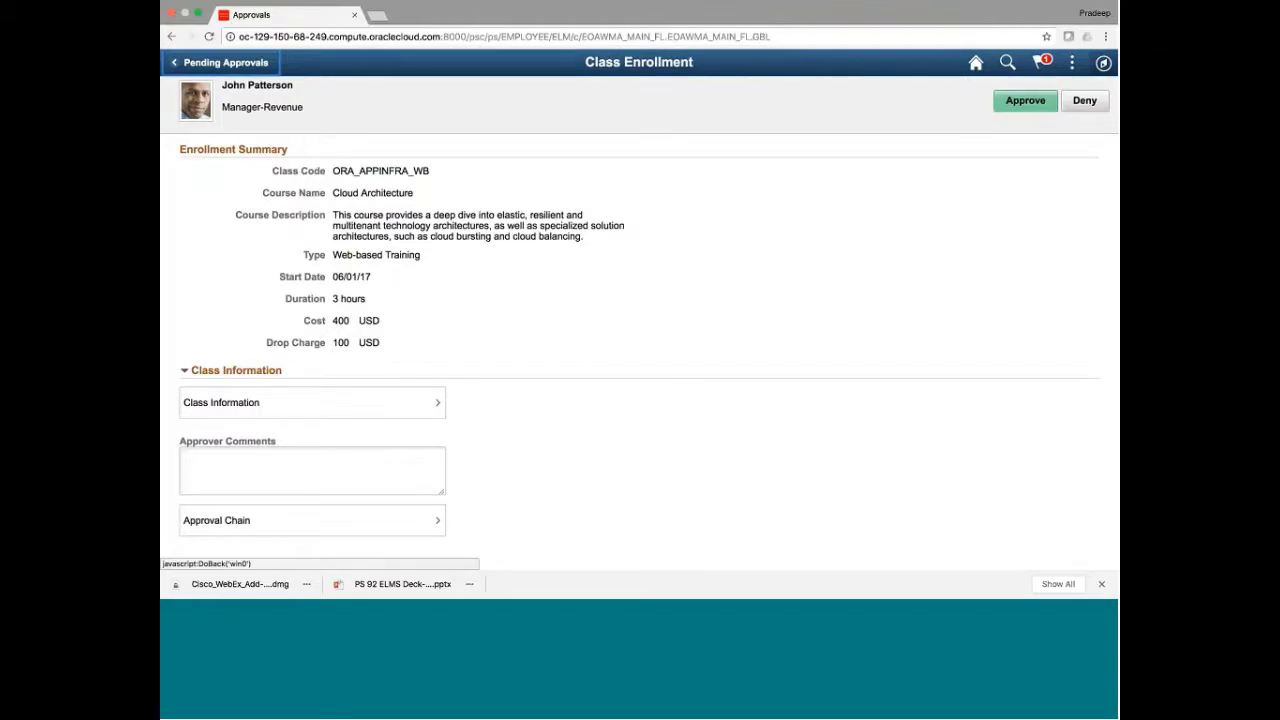
click(410, 525)
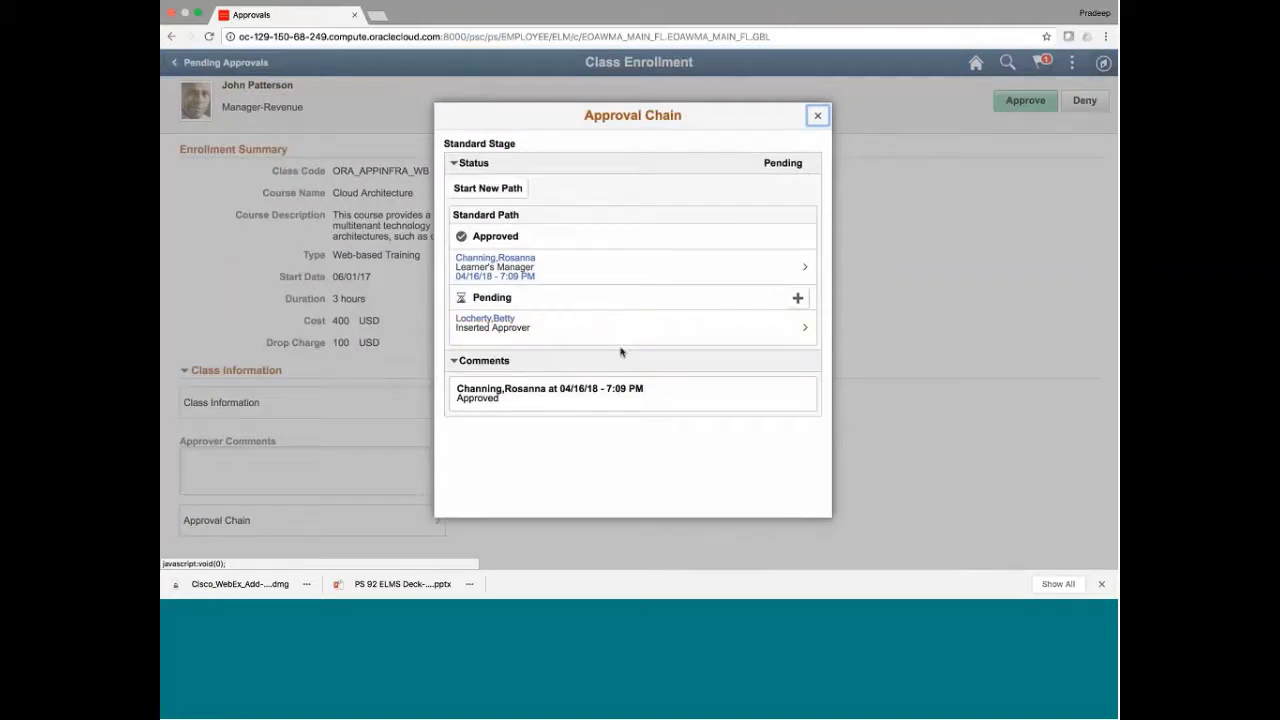
click(816, 117)
Approve the Cloud Architecture enrollment with the comment 'Approved'
click(260, 464)
text(Approved)
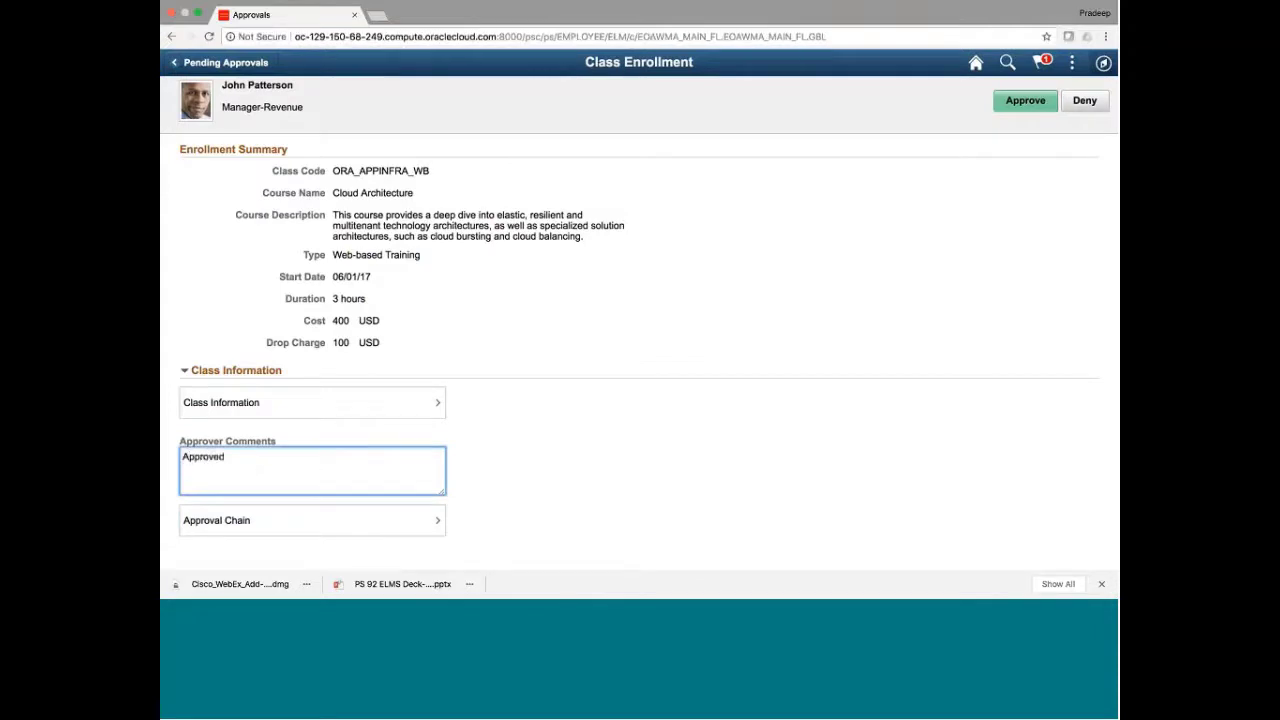
click(1025, 100)
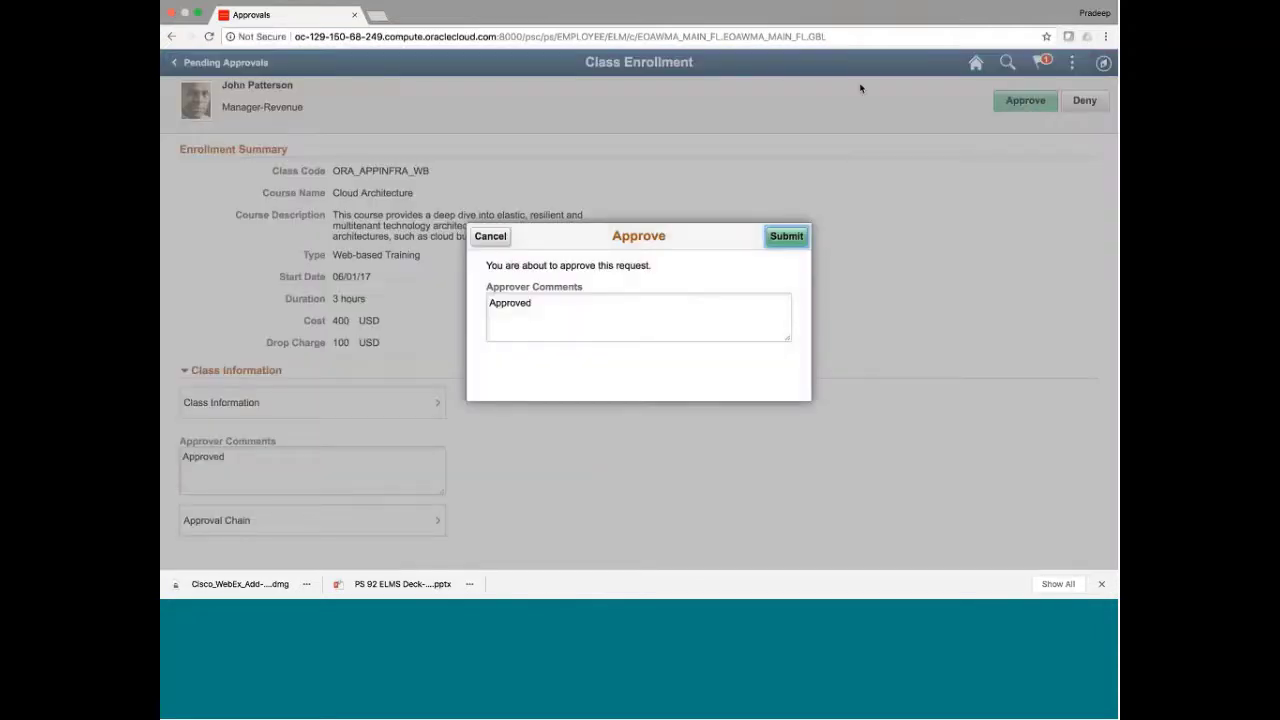
click(779, 243)
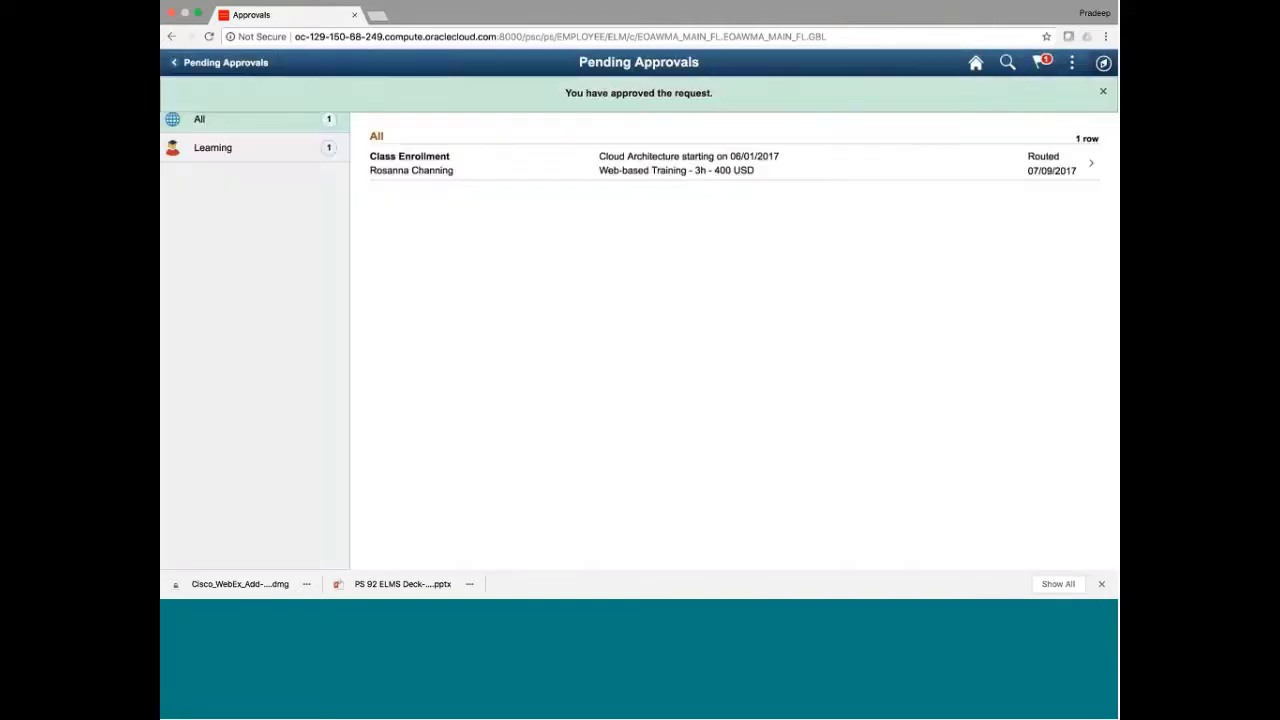
Sign out and bring up the saved user IDs on the sign-in page
click(1072, 63)
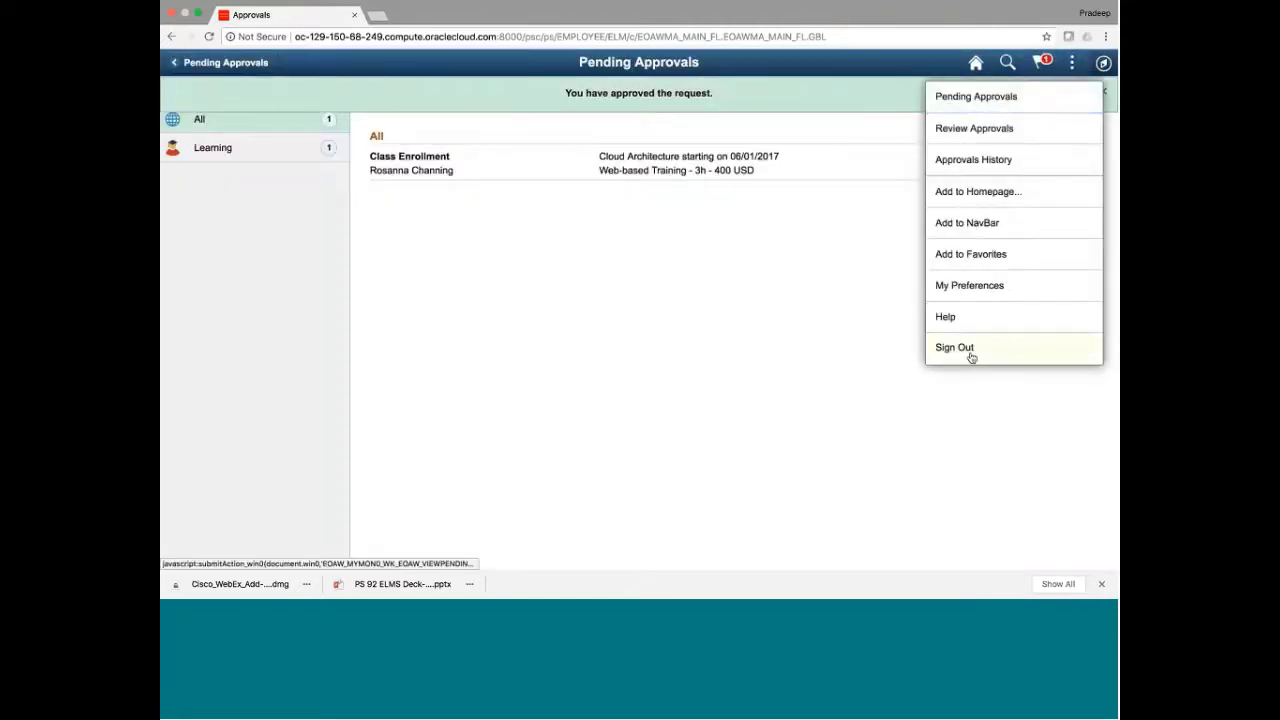
click(971, 357)
click(649, 181)
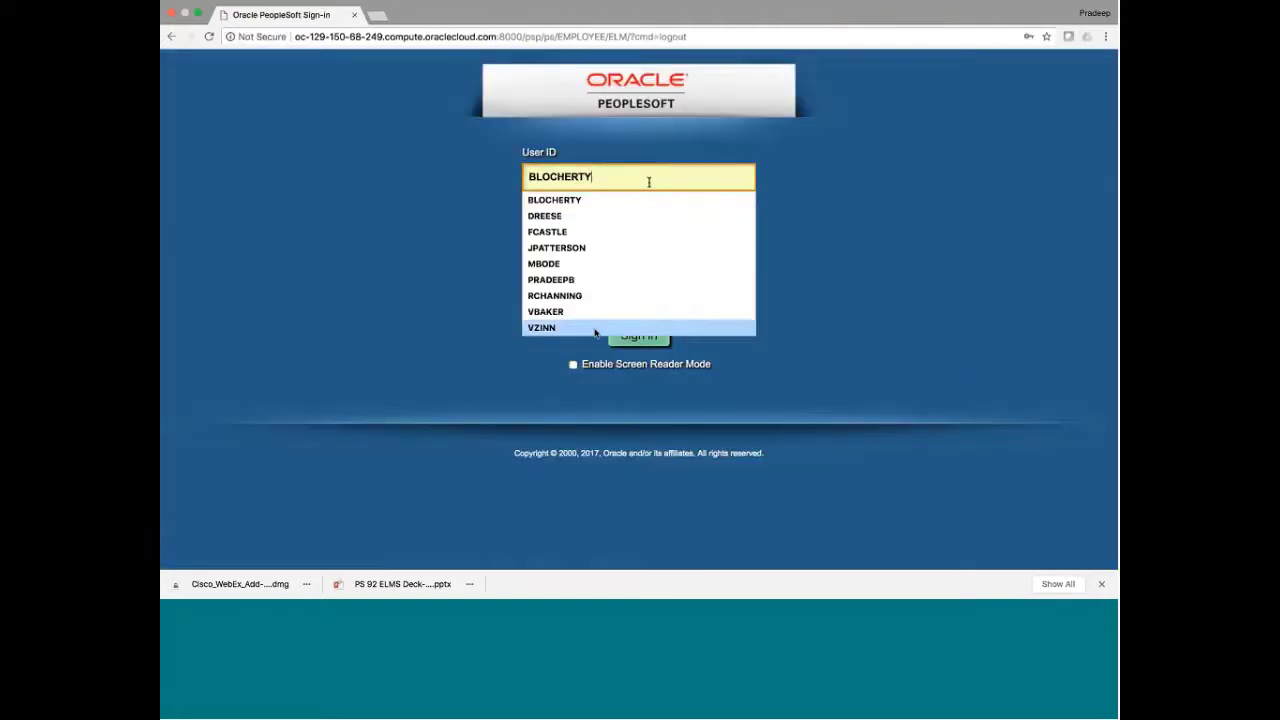
Sign in with another manager's saved ID and show only the Learning approvals
click(577, 296)
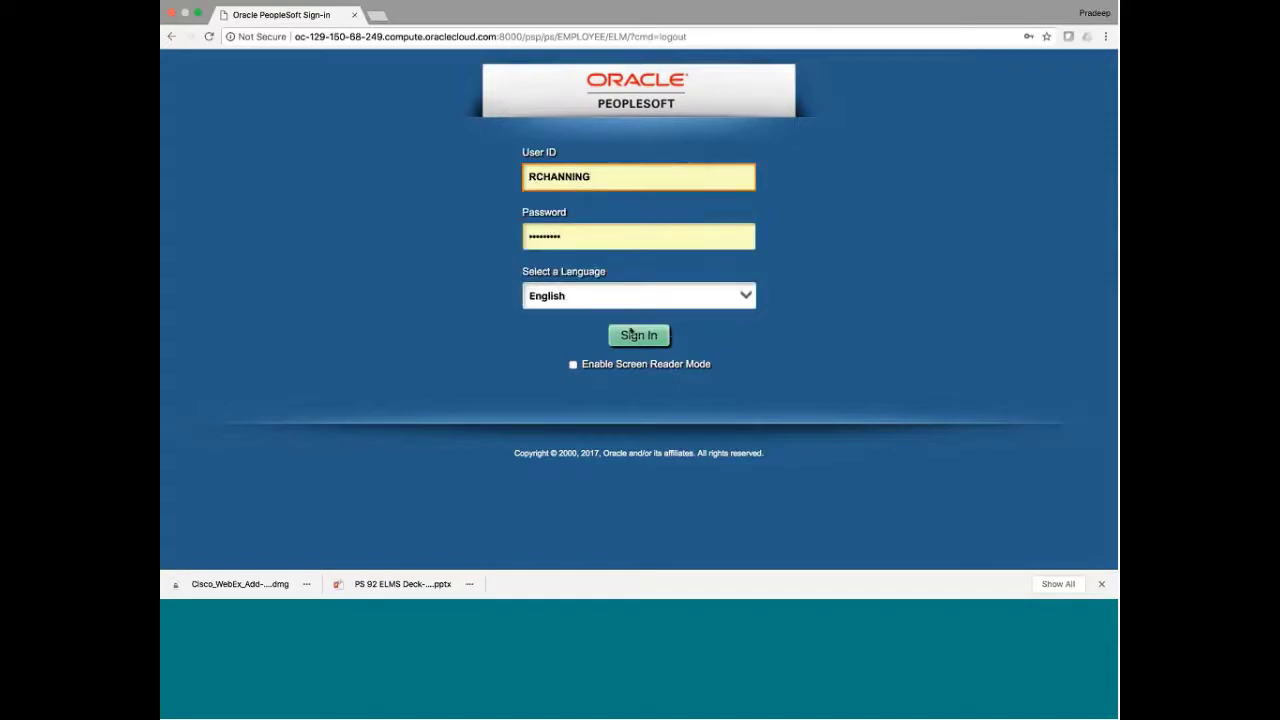
click(630, 334)
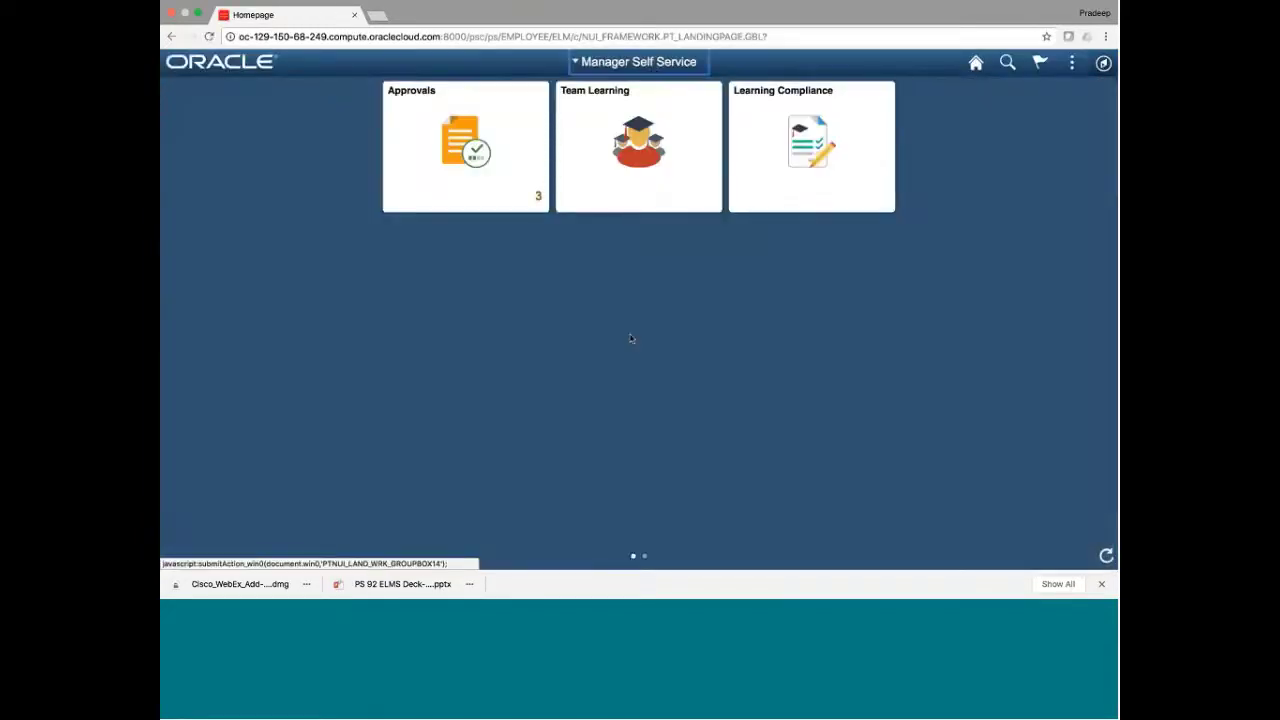
click(503, 183)
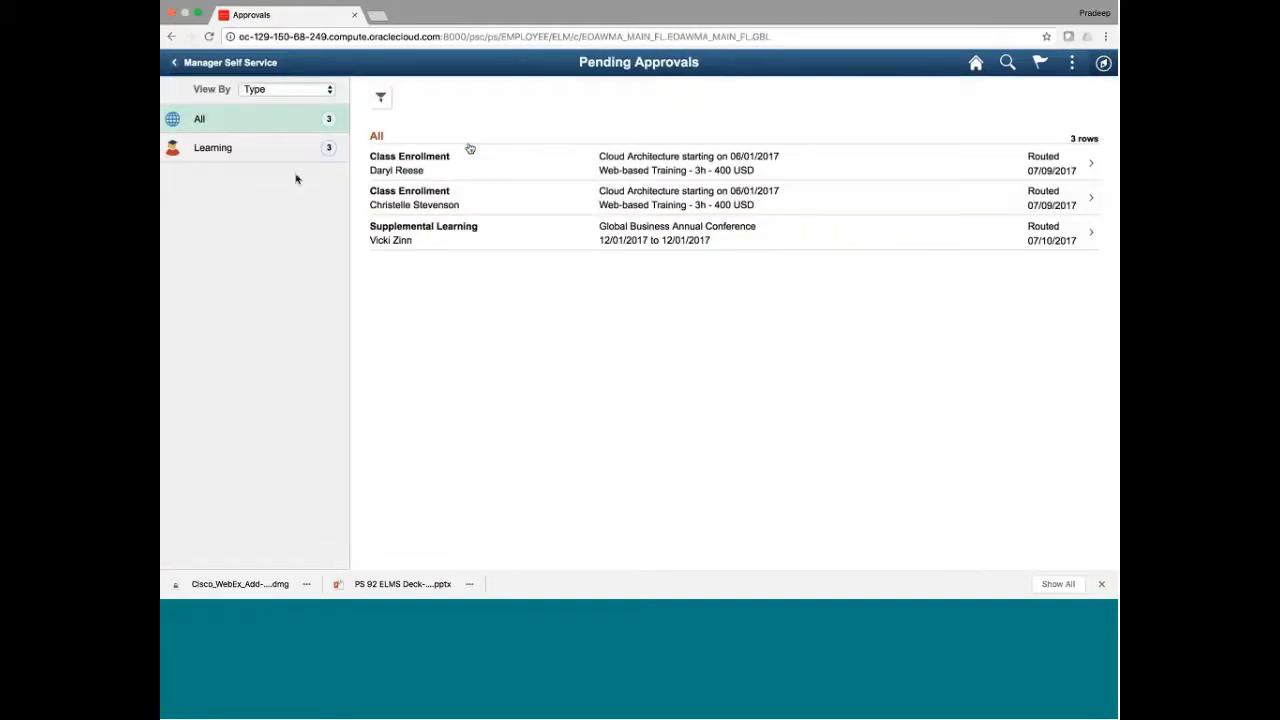
click(255, 150)
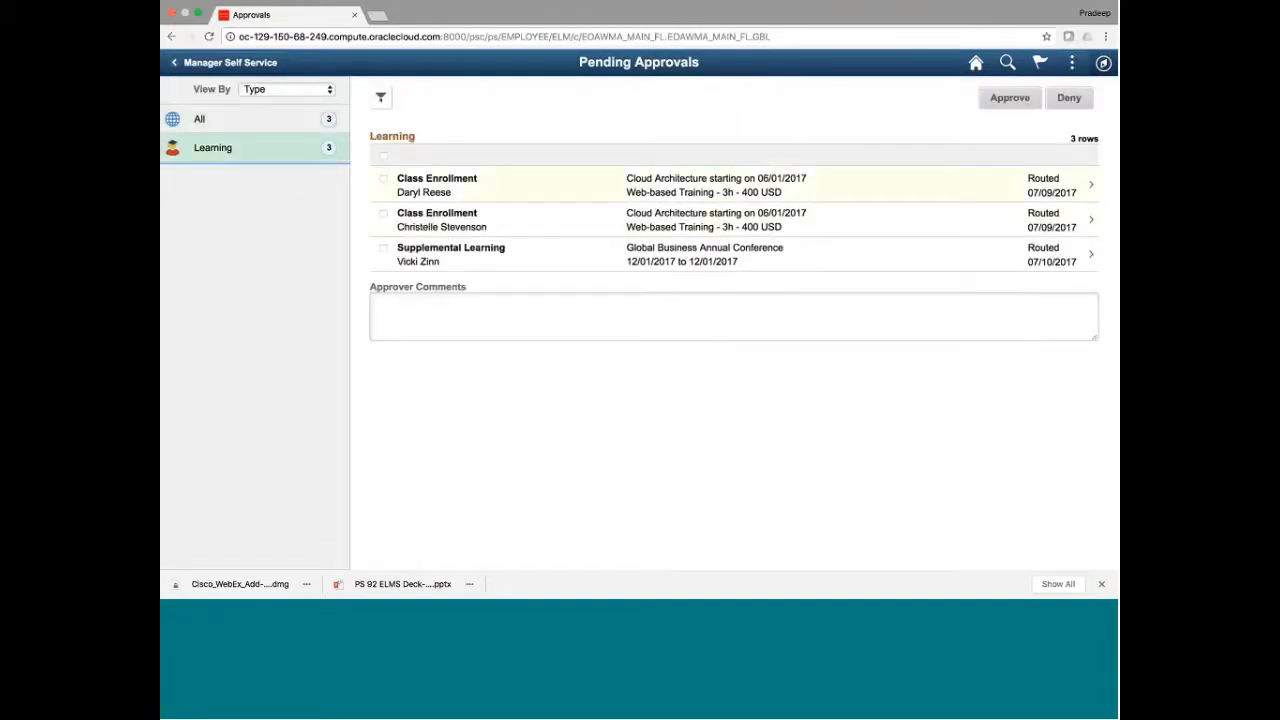
Tick both Class Enrollment requests, view the second one's details, then return to the homepage
click(383, 180)
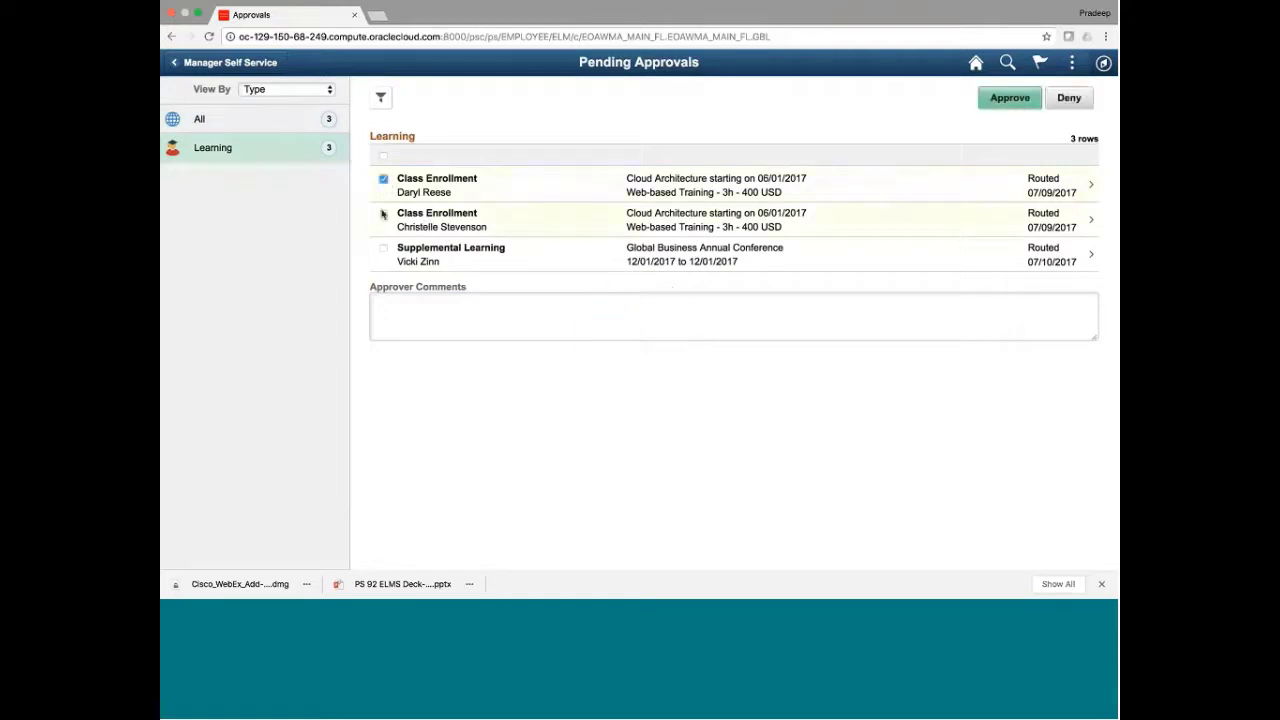
click(383, 214)
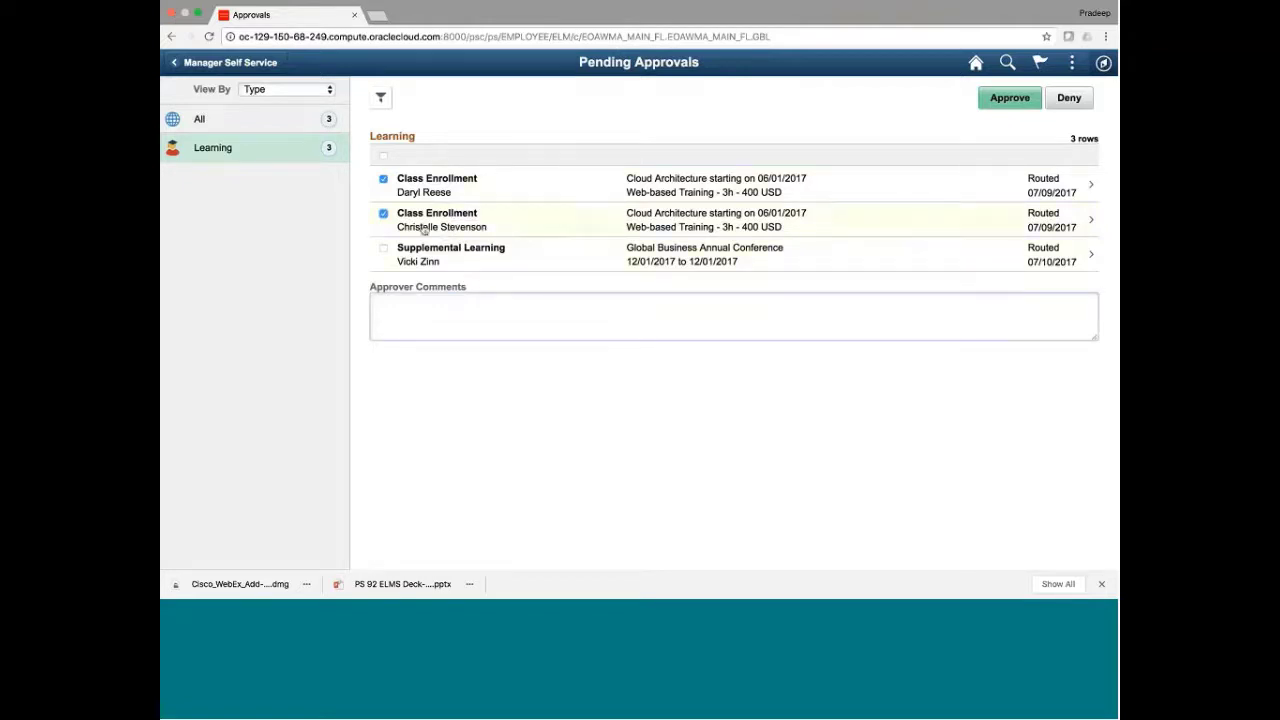
click(385, 215)
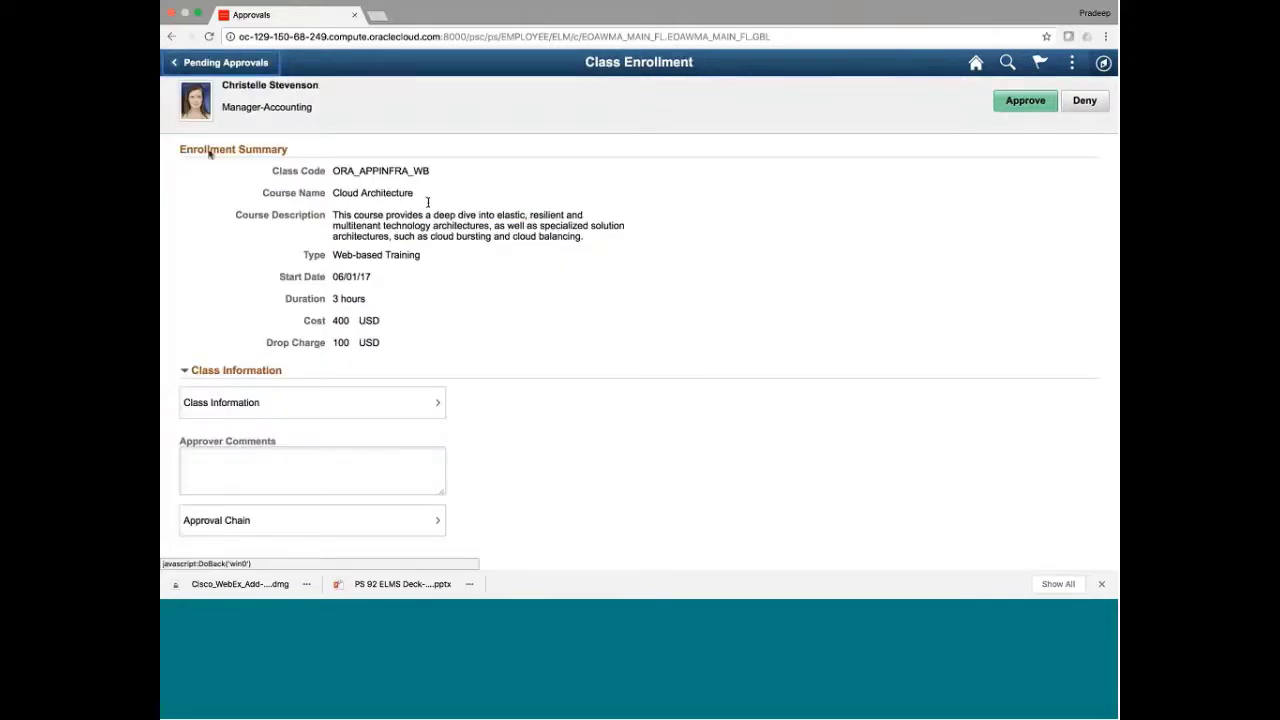
click(210, 64)
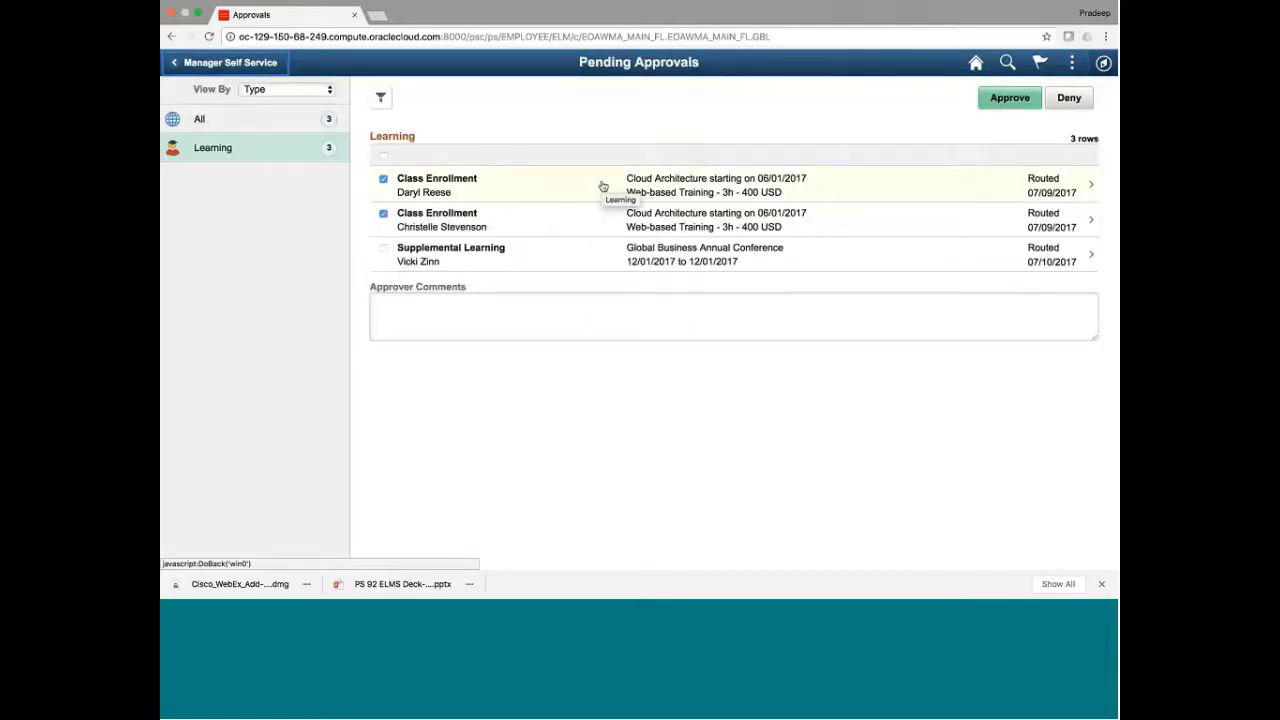
click(224, 62)
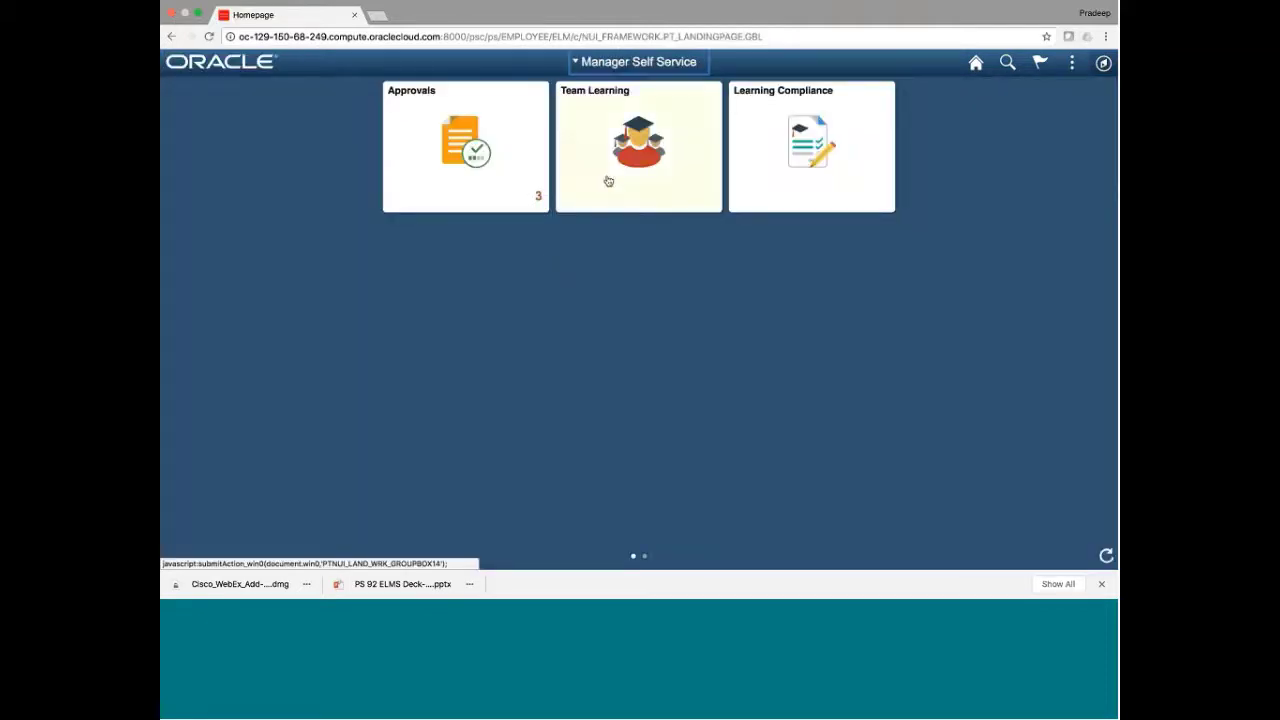
click(607, 181)
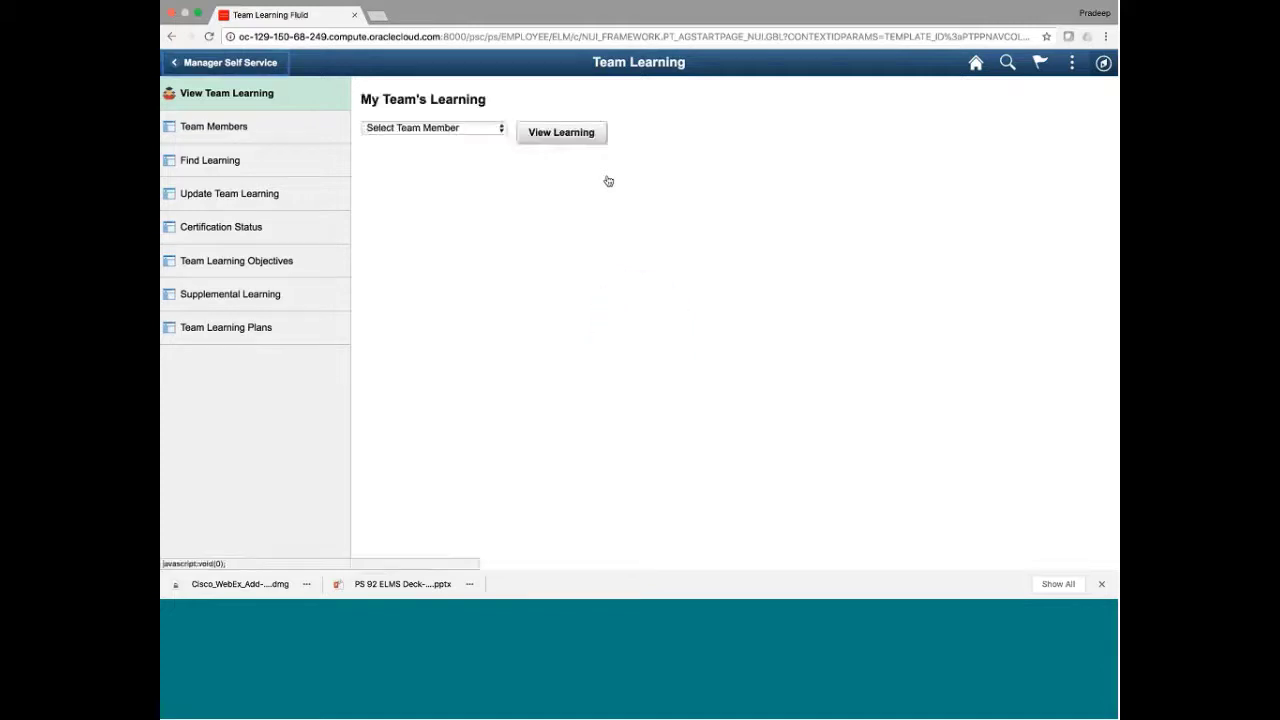
click(427, 129)
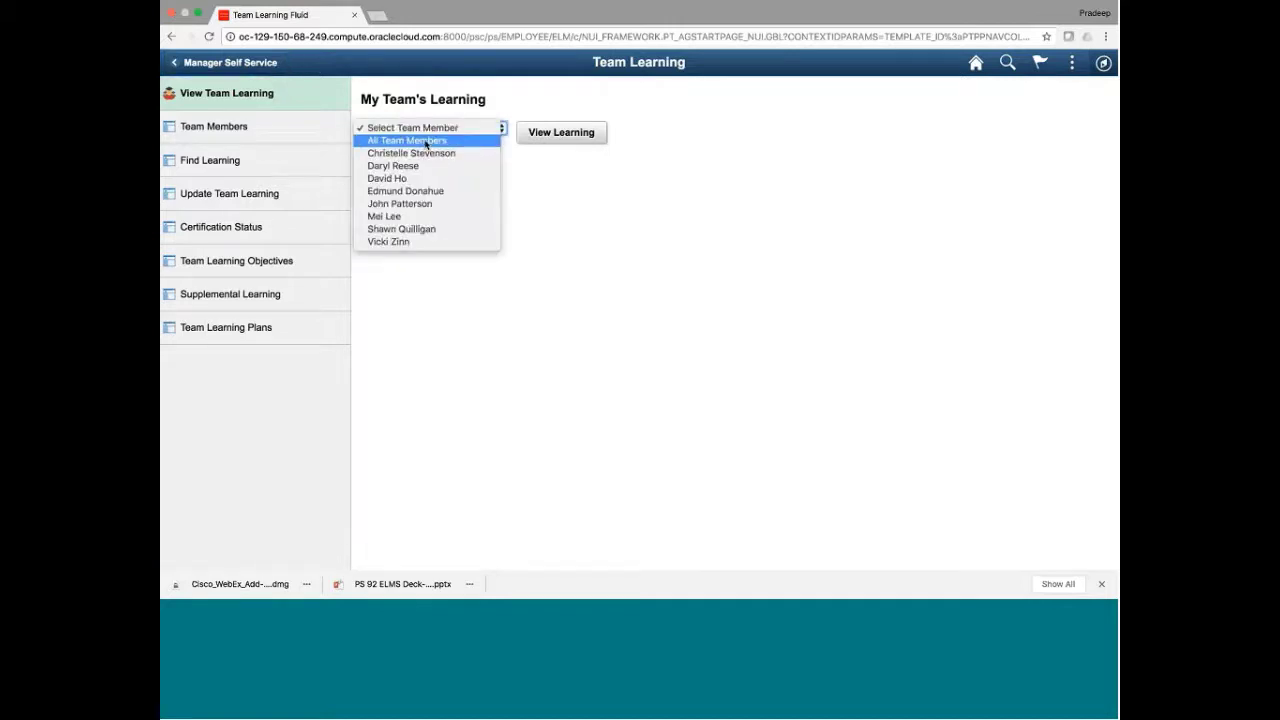
click(425, 141)
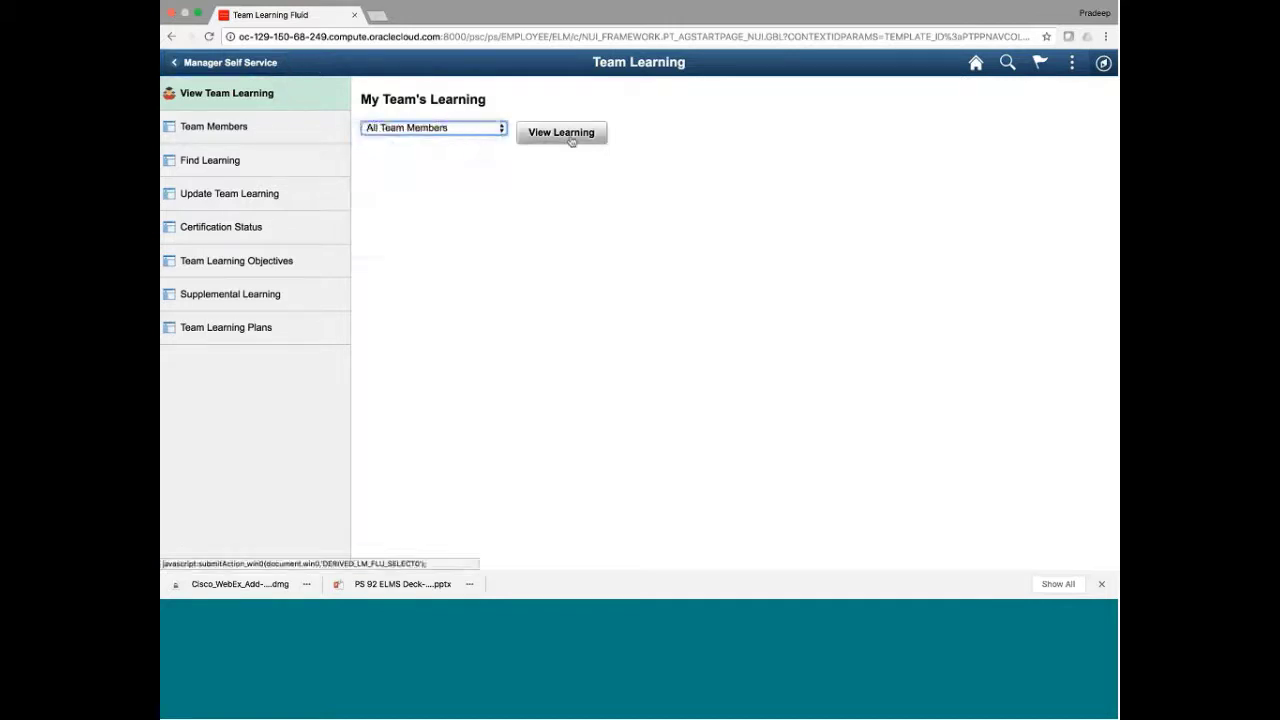
click(569, 134)
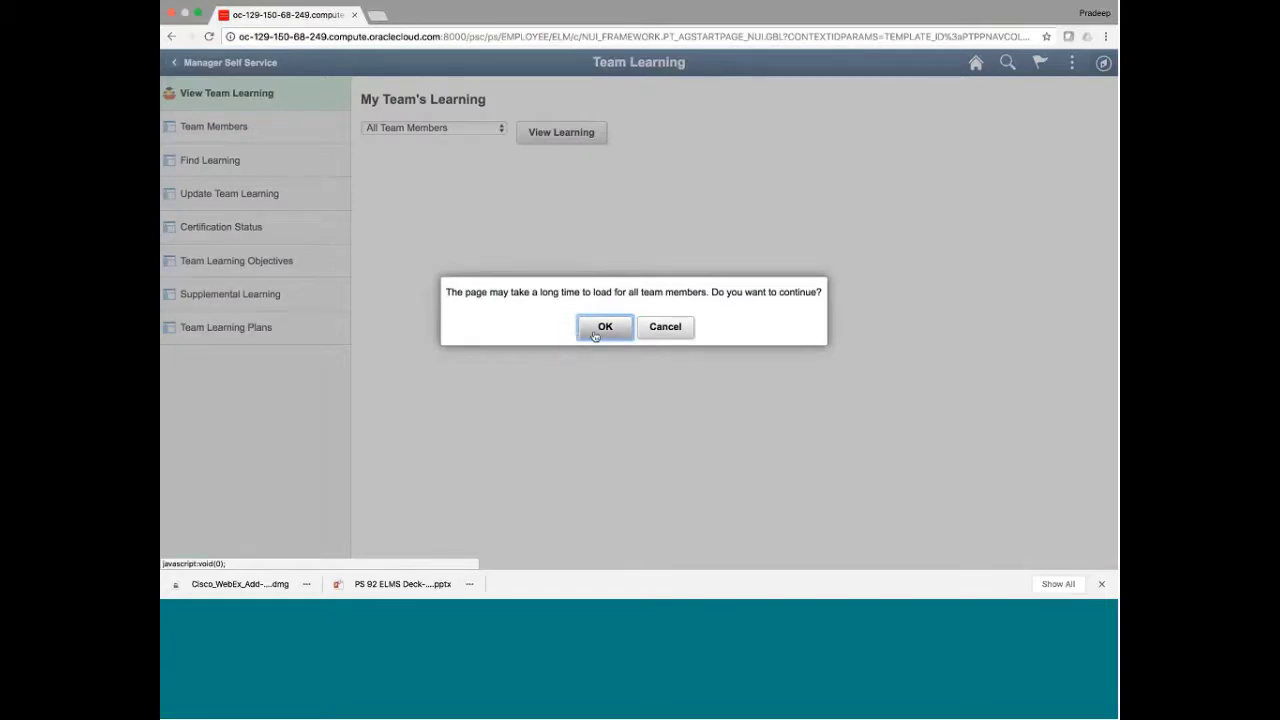
click(604, 327)
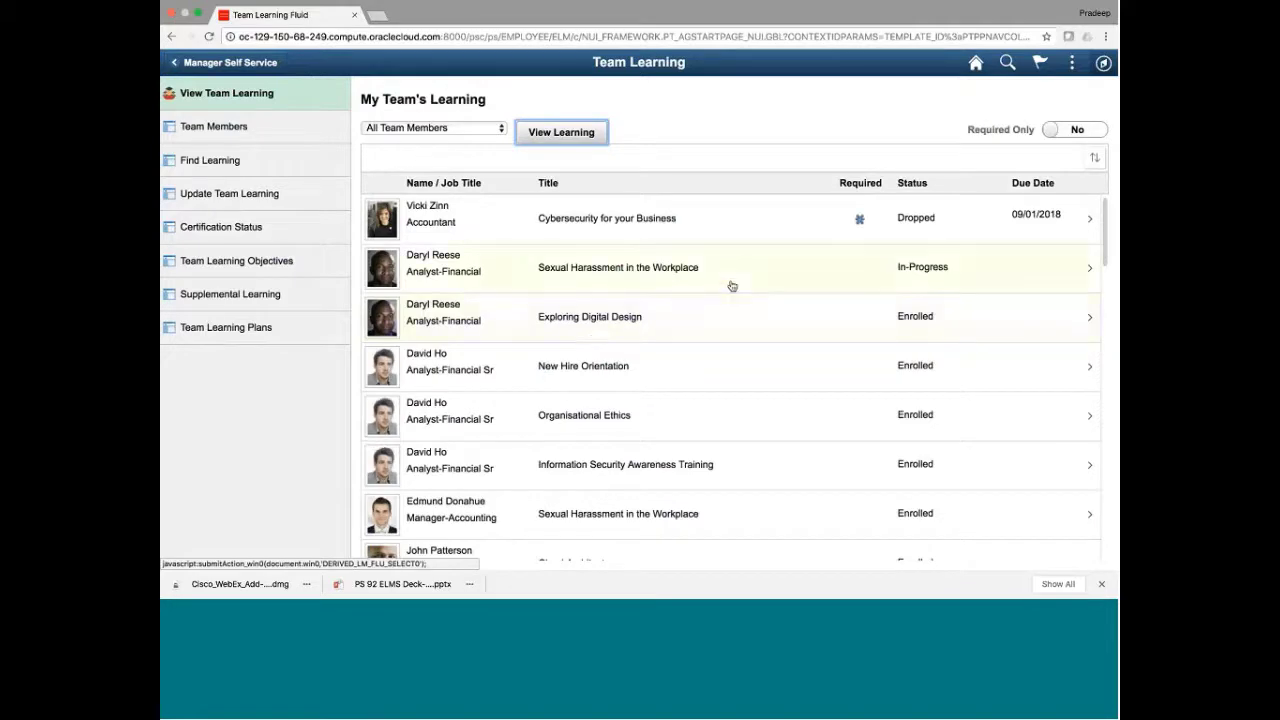
scroll(731, 286, down, 12)
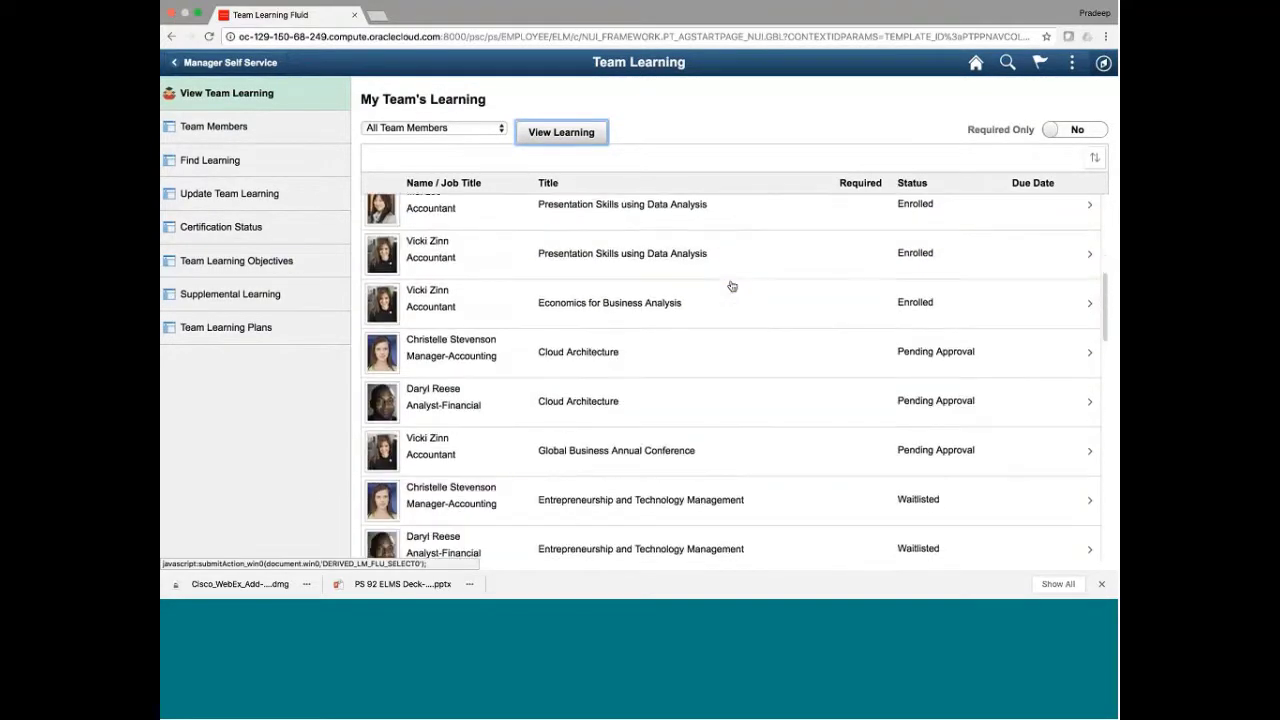
scroll(731, 286, up, 12)
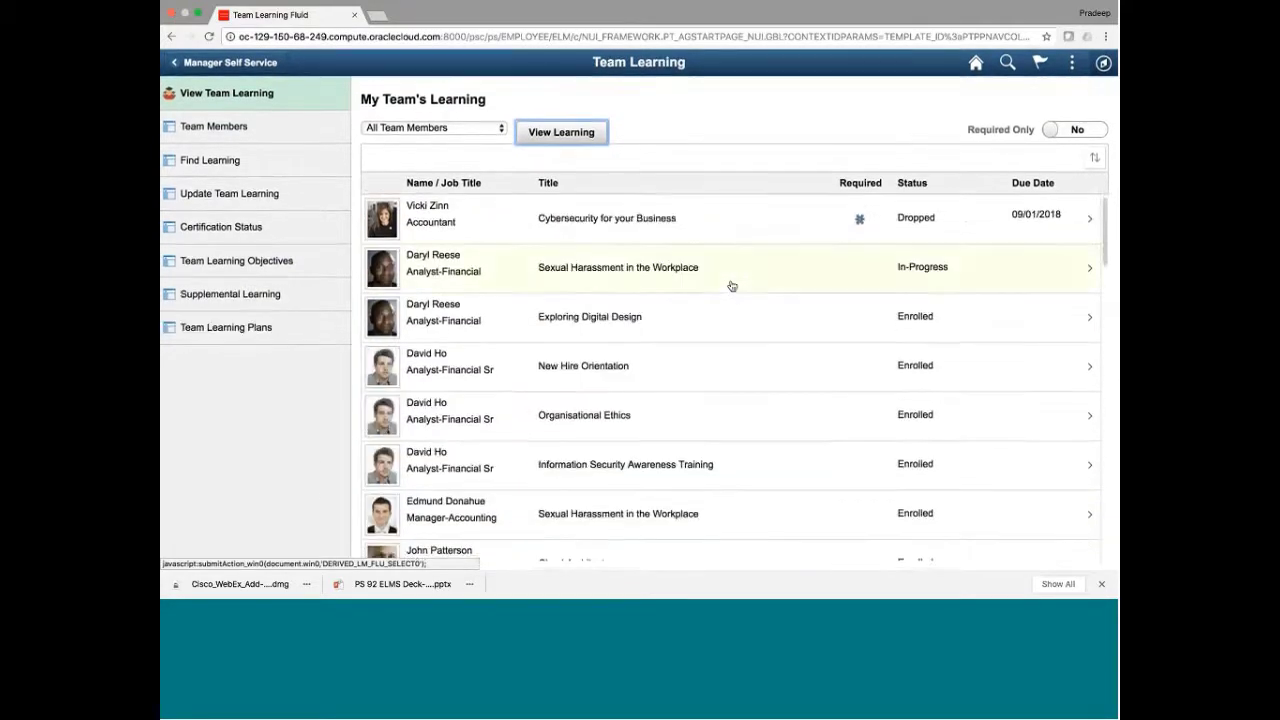
scroll(835, 329, down, 1)
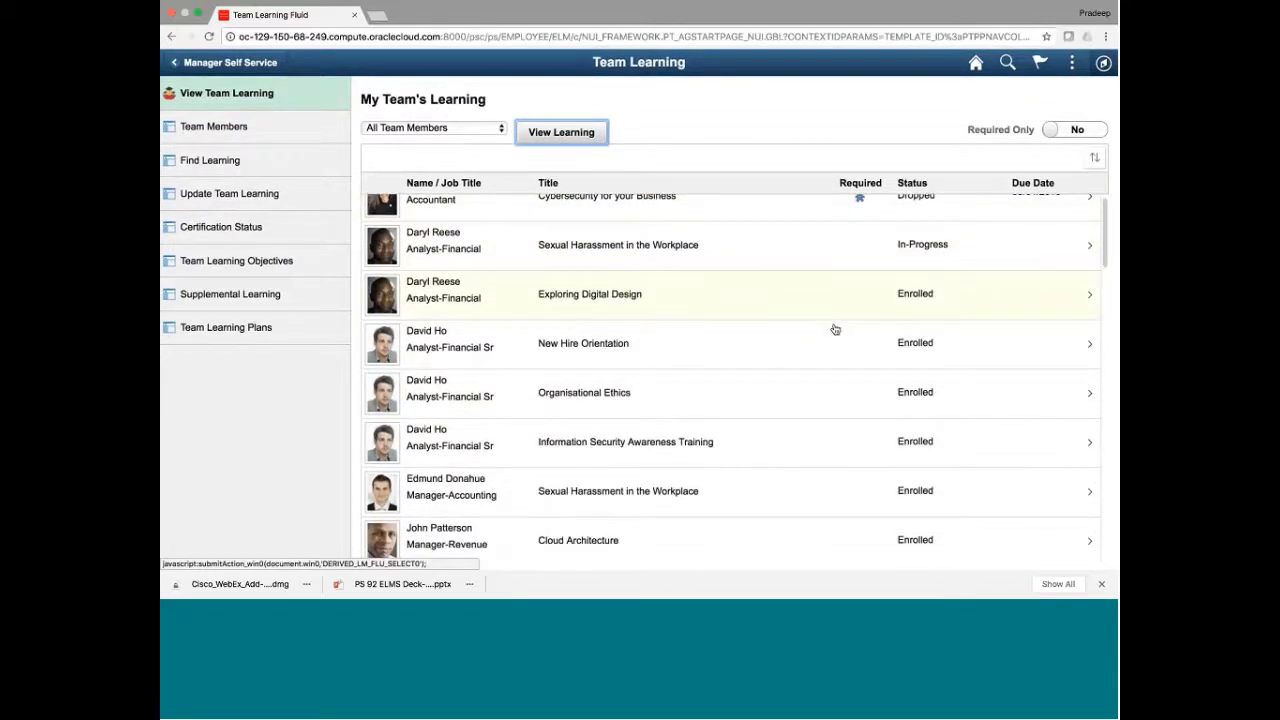
scroll(835, 329, down, 6)
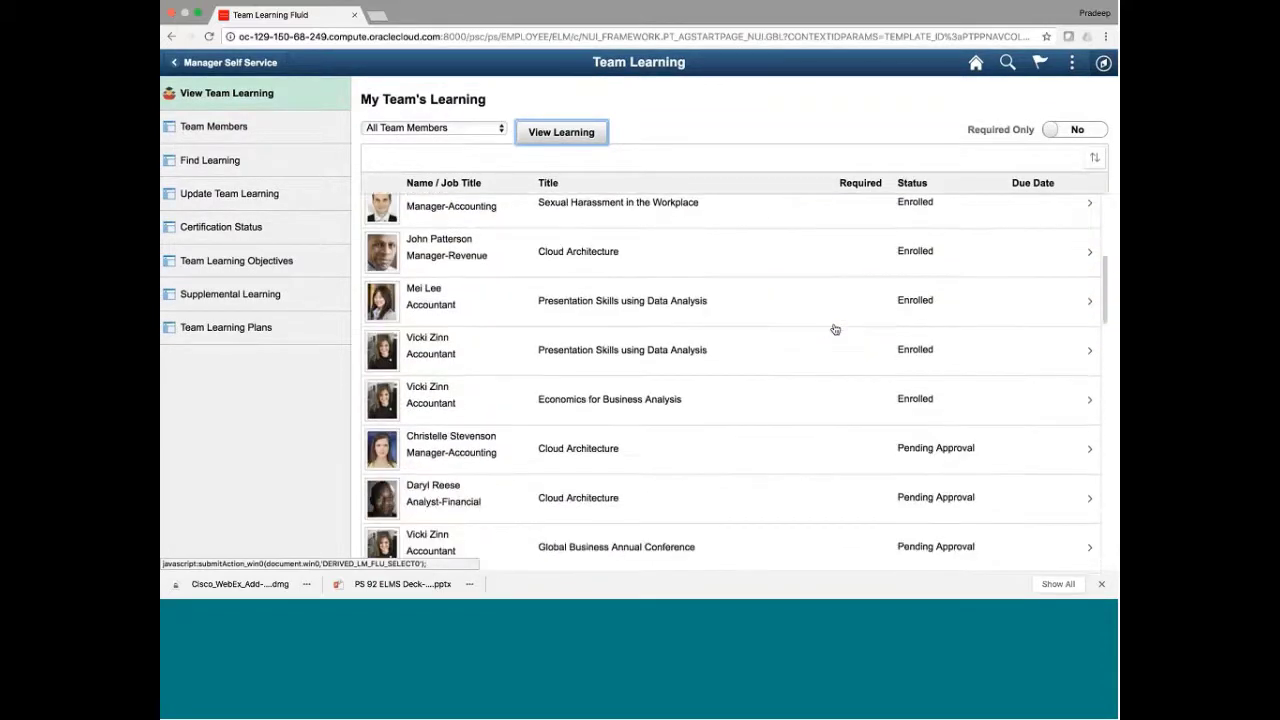
scroll(835, 329, down, 9)
scroll(835, 329, down, 2)
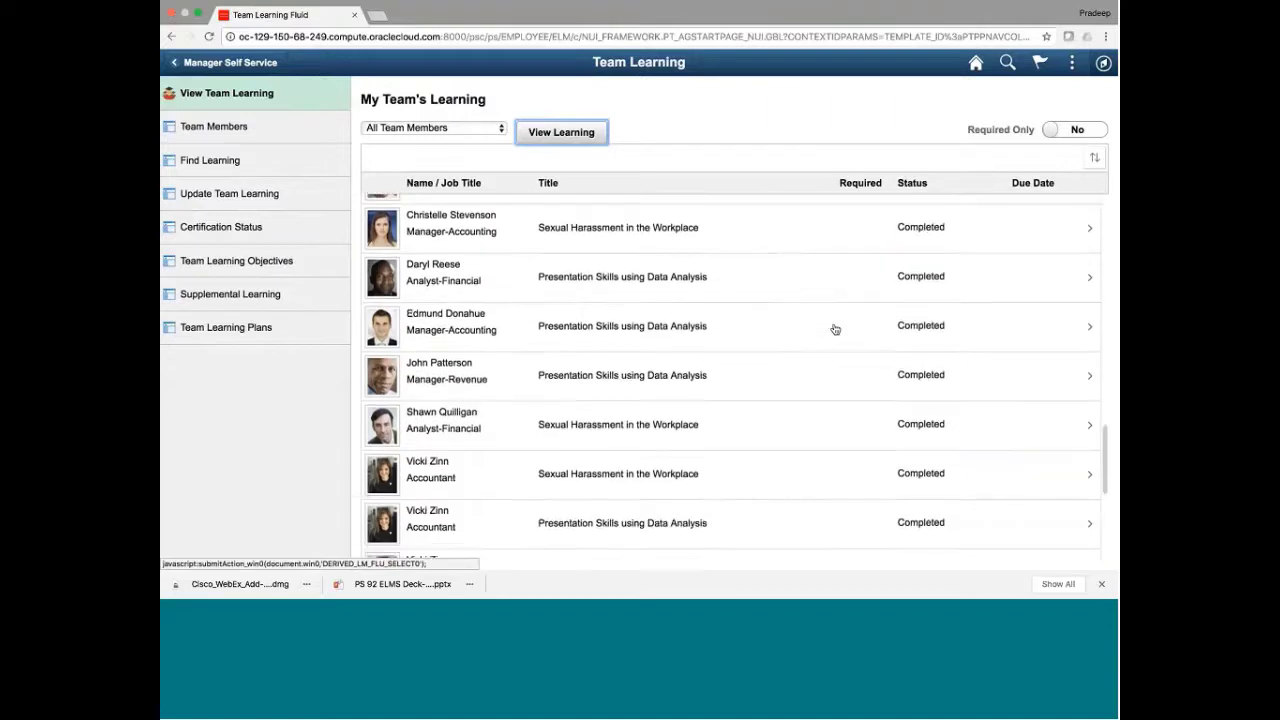
scroll(835, 329, up, 4)
scroll(835, 329, up, 5)
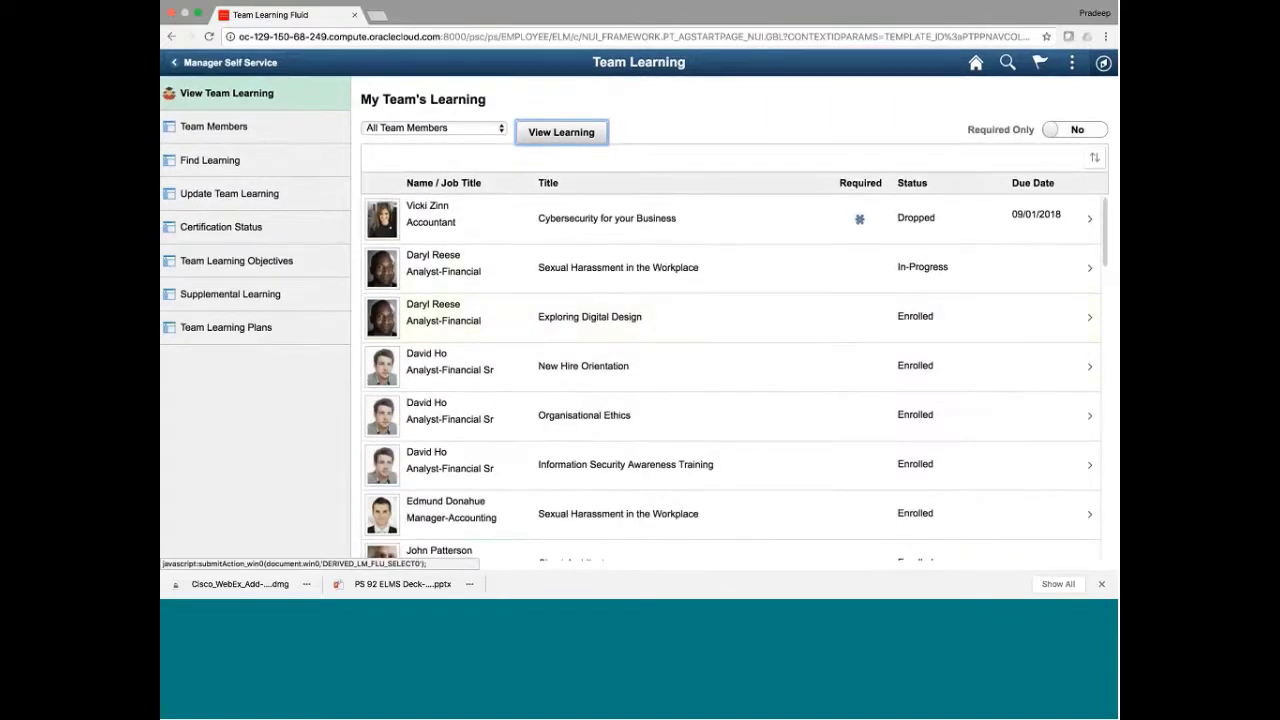
click(1061, 269)
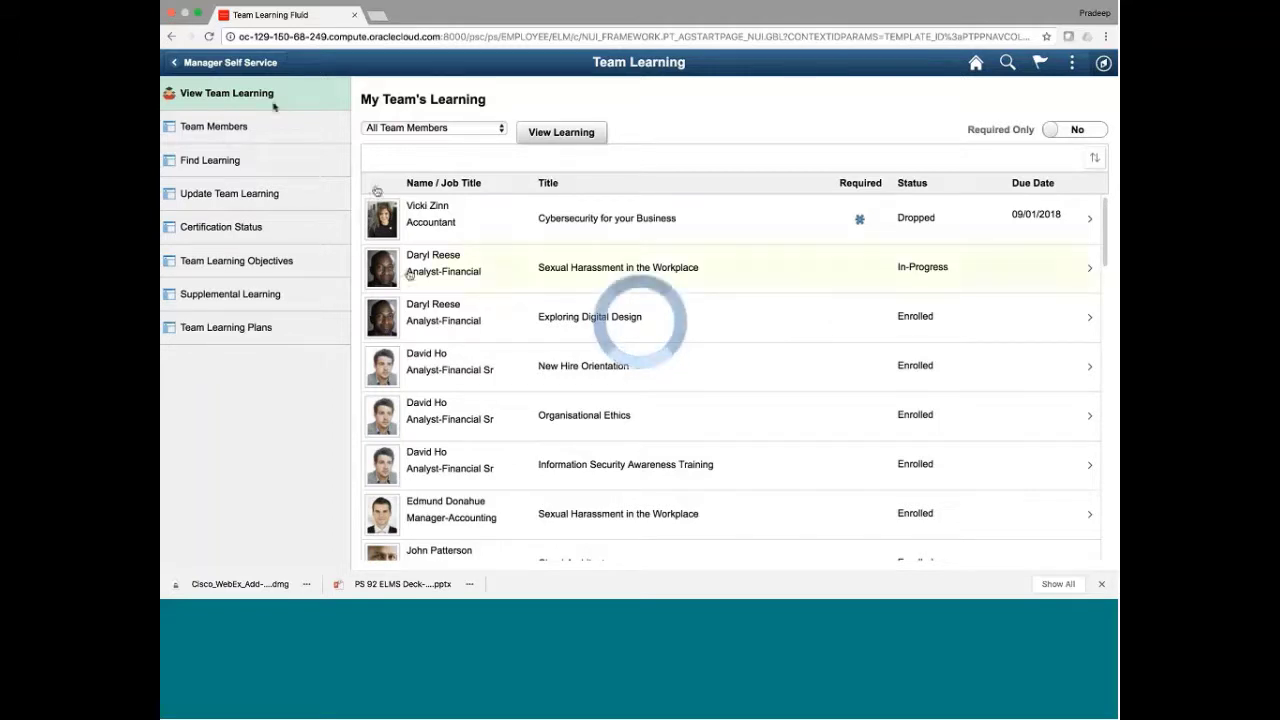
Load Team Learning for All Team Members and view the Exploring Digital Design enrolment details
click(212, 66)
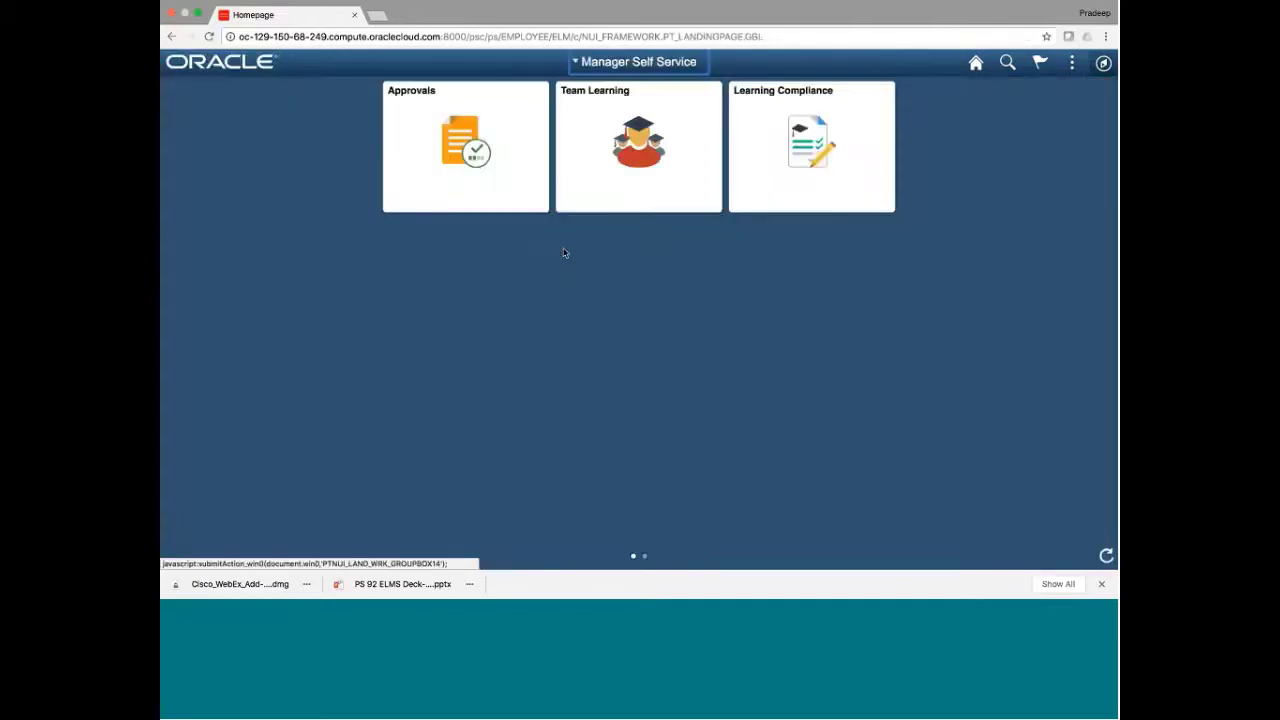
click(637, 144)
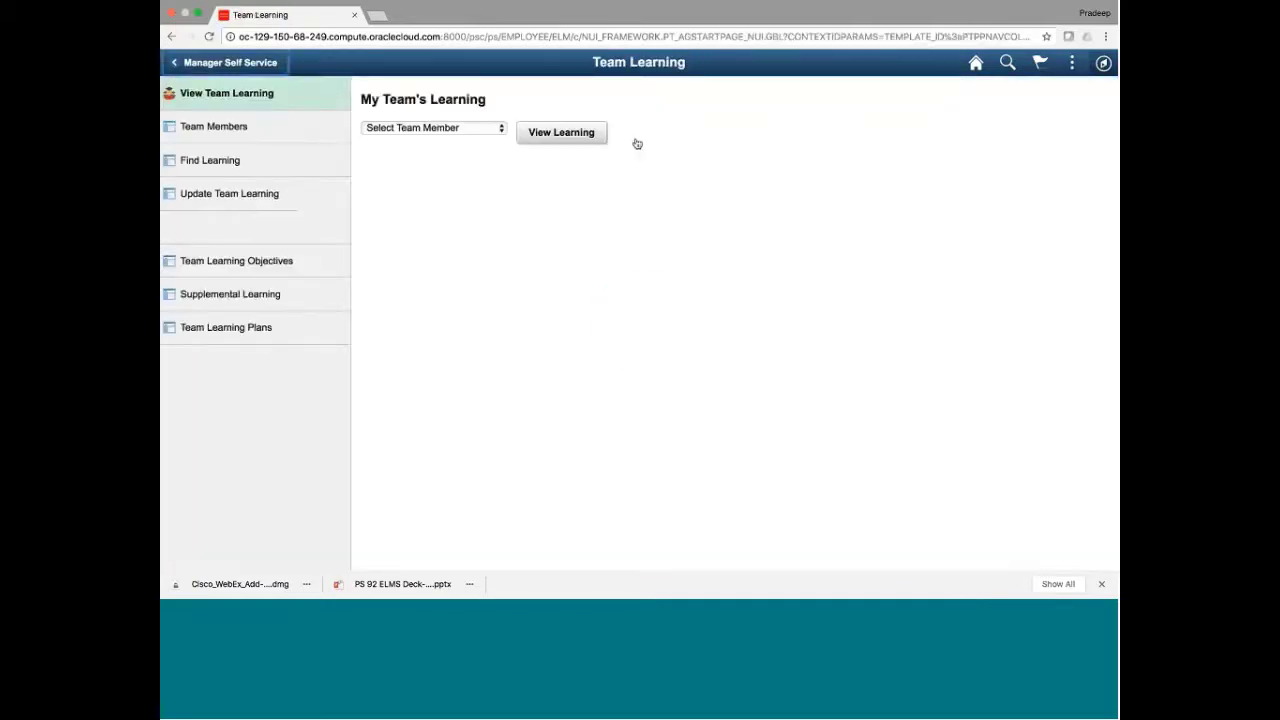
click(443, 128)
click(407, 140)
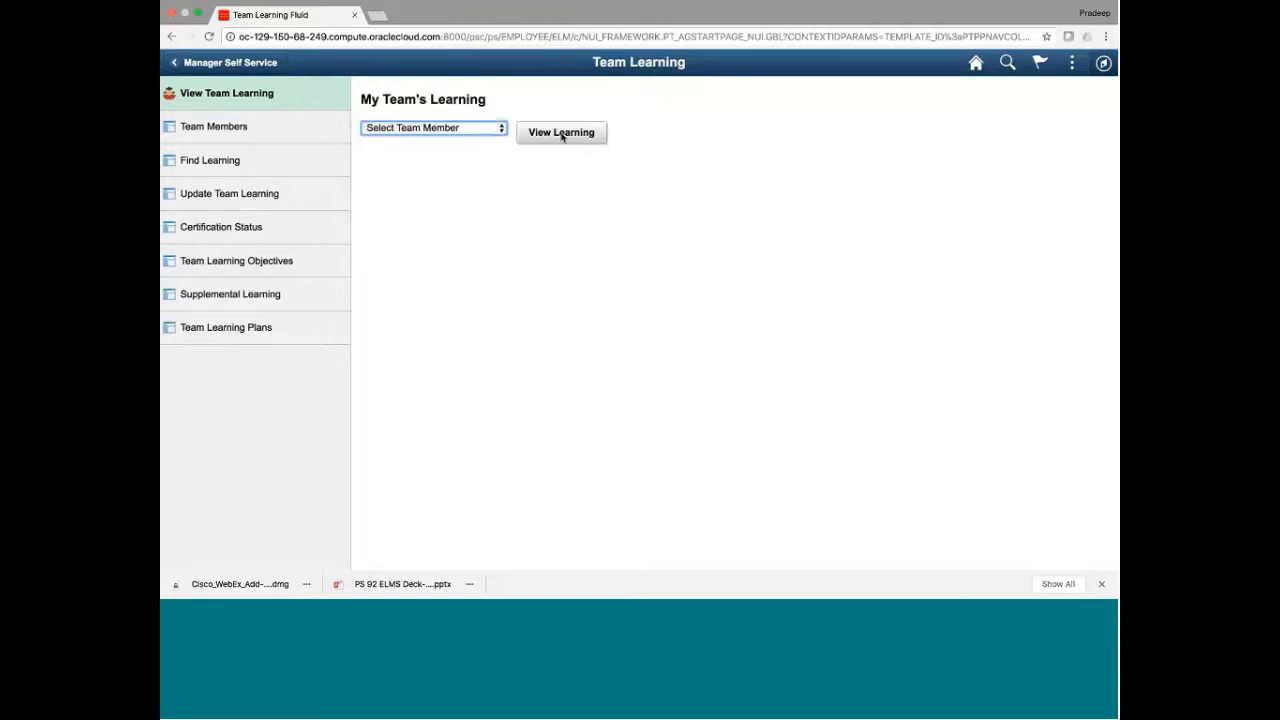
click(561, 132)
click(605, 326)
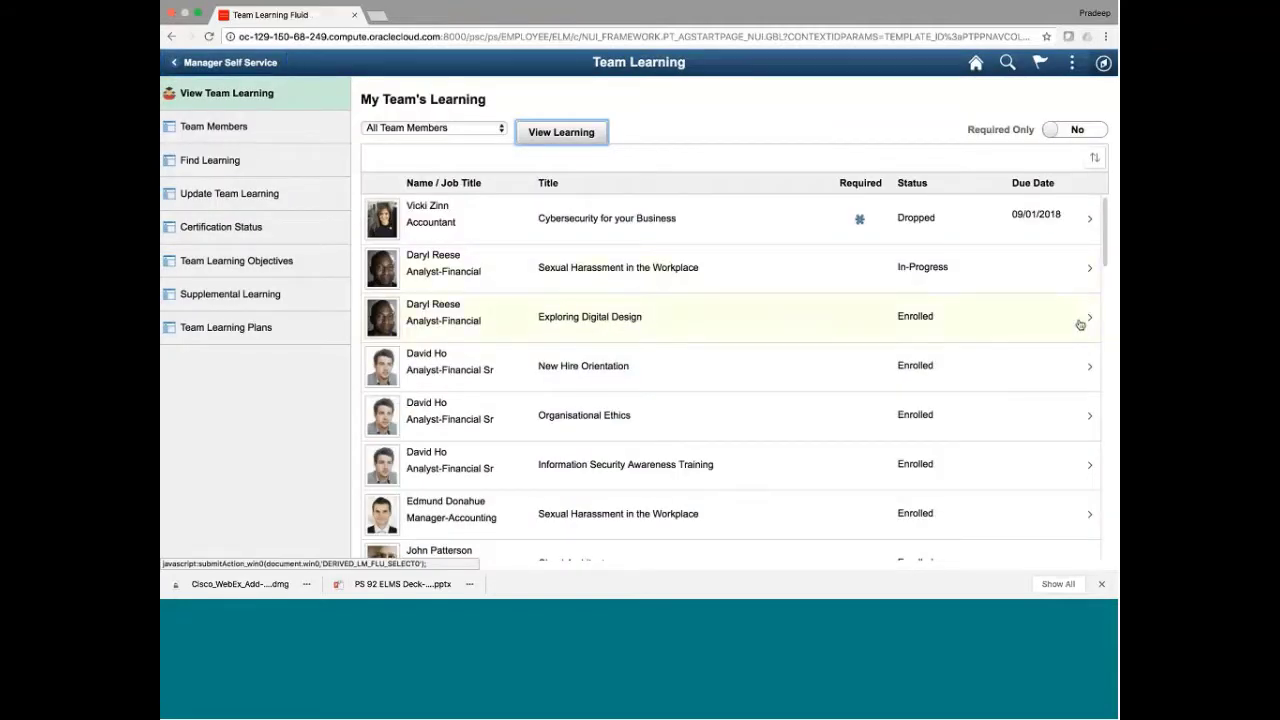
click(1080, 324)
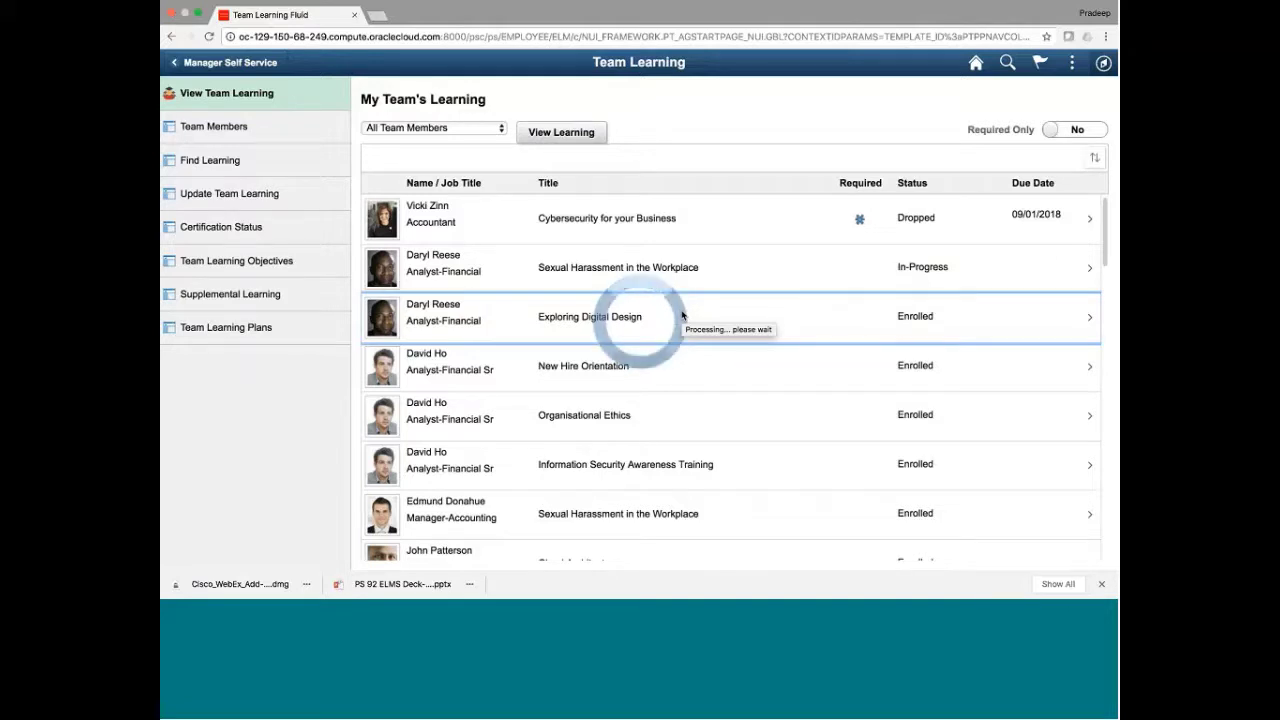
Filter Team Learning to a single team member and view the New Hire Orientation enrolment details
click(229, 64)
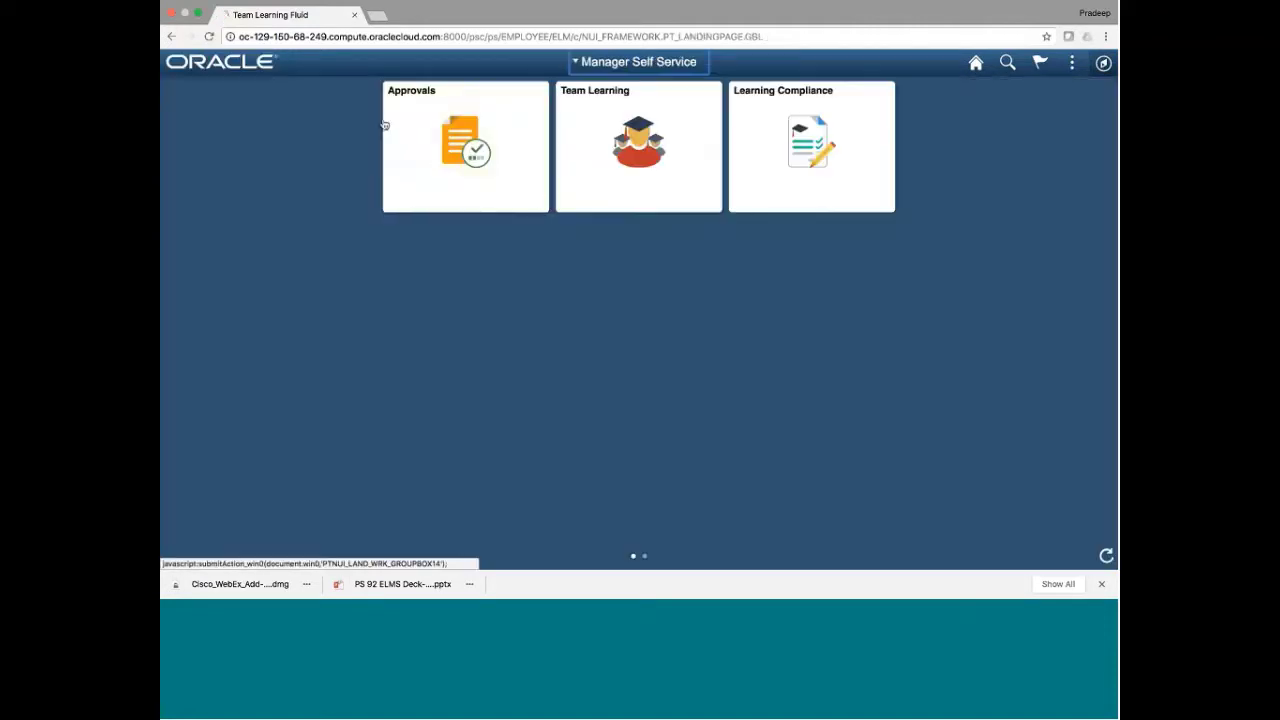
click(622, 160)
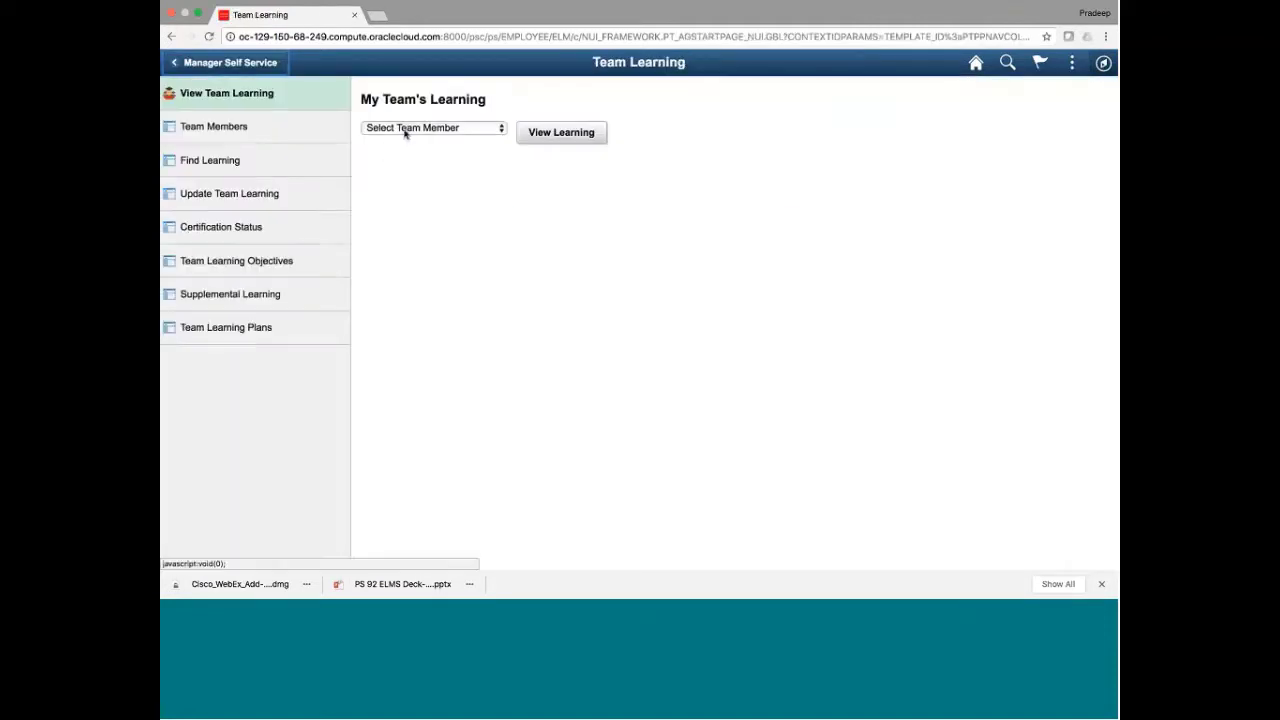
click(409, 129)
click(434, 179)
click(549, 142)
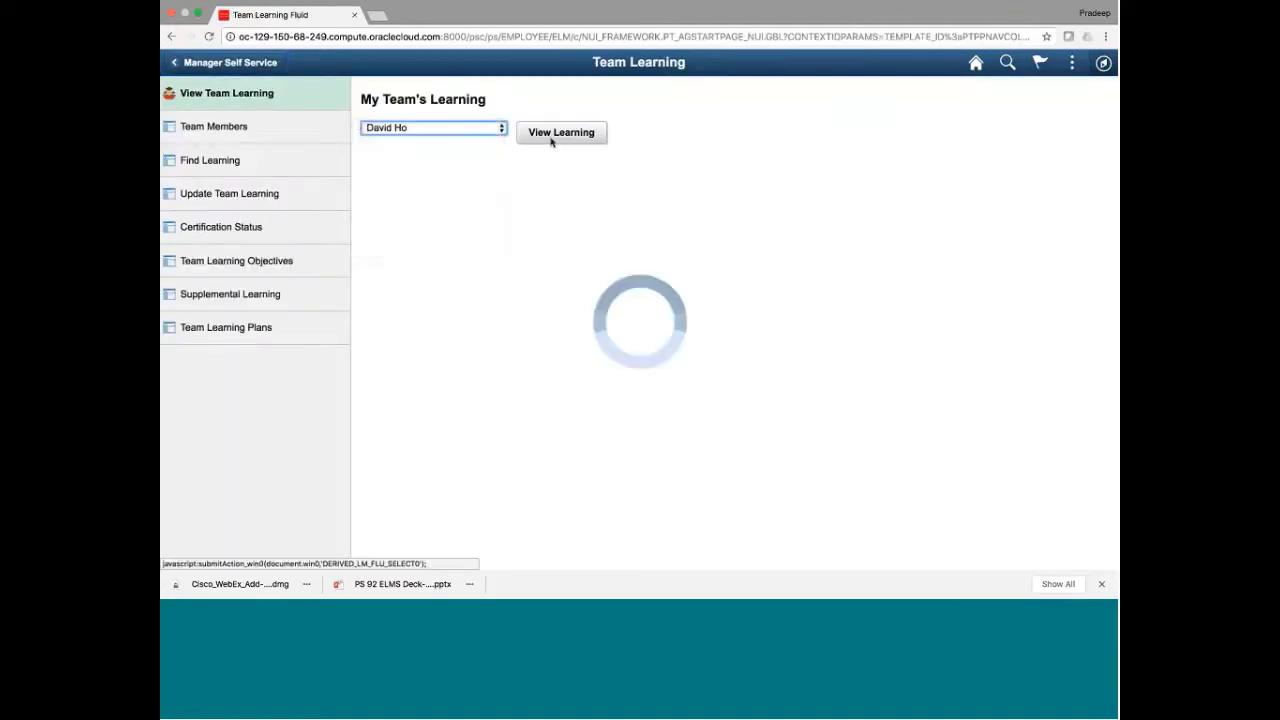
click(781, 326)
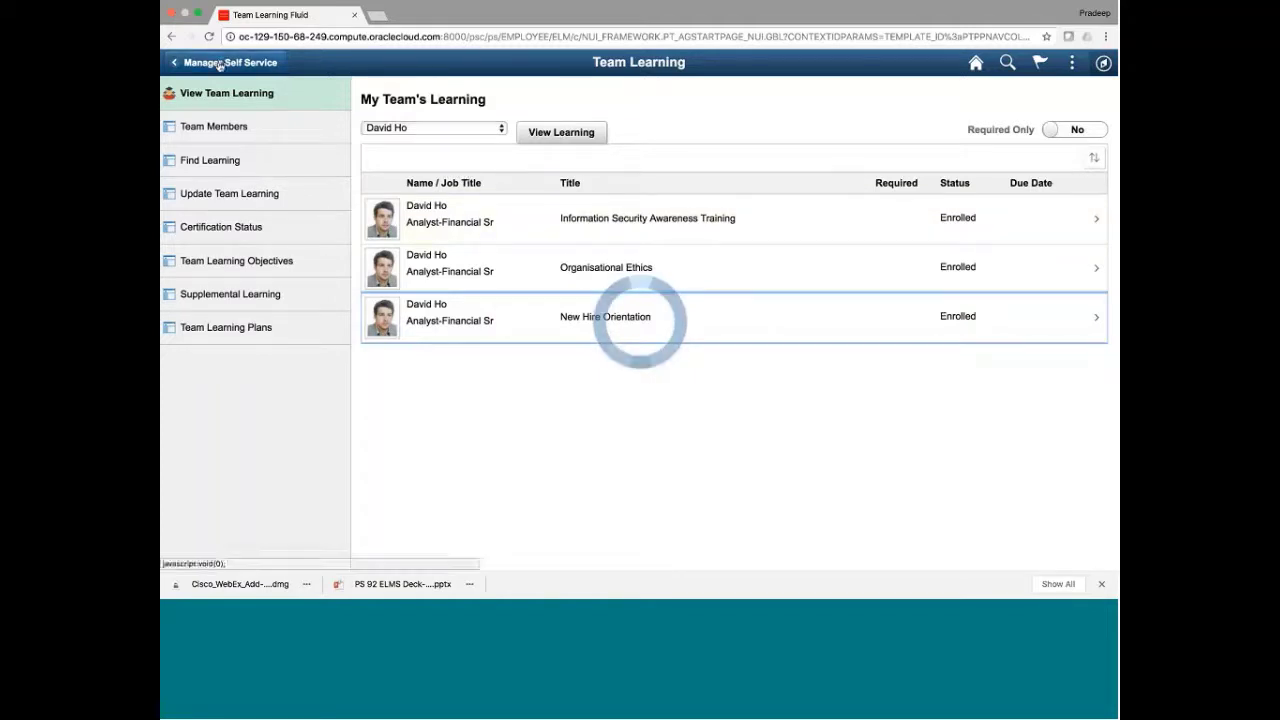
Reset the team member filter to All Team Members and head for the Team Members page
click(392, 128)
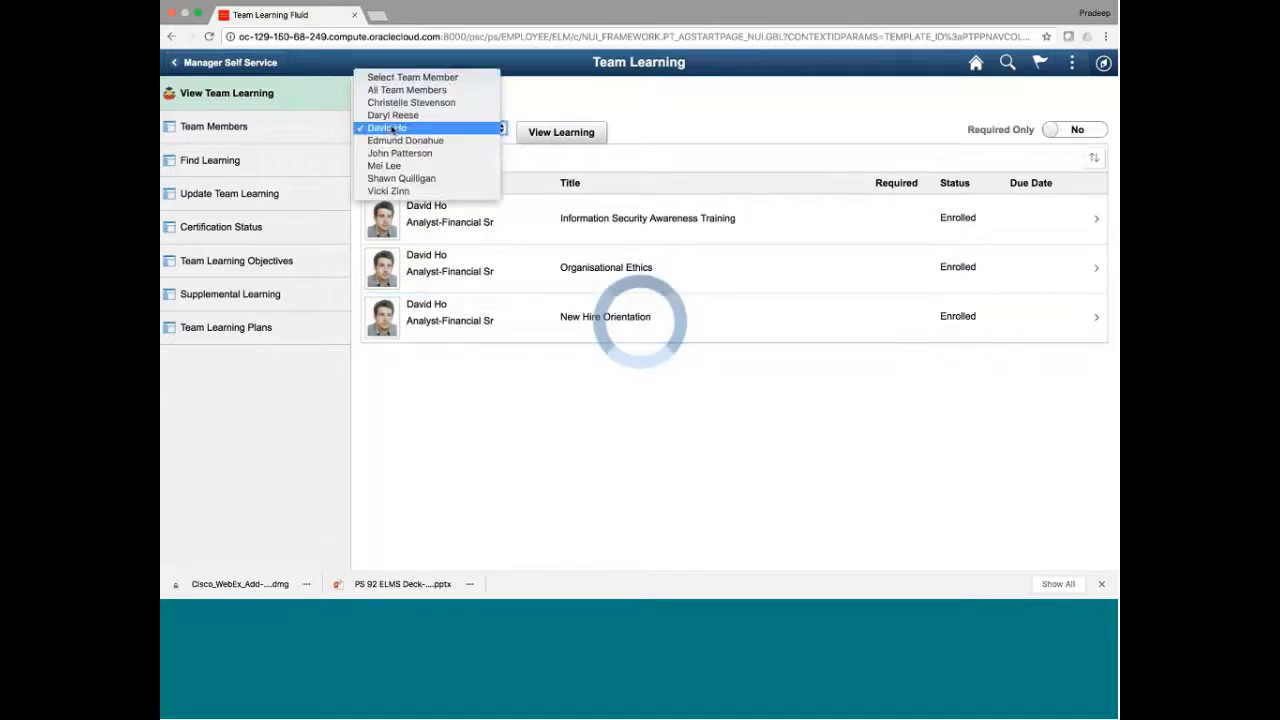
click(403, 78)
click(397, 128)
click(396, 141)
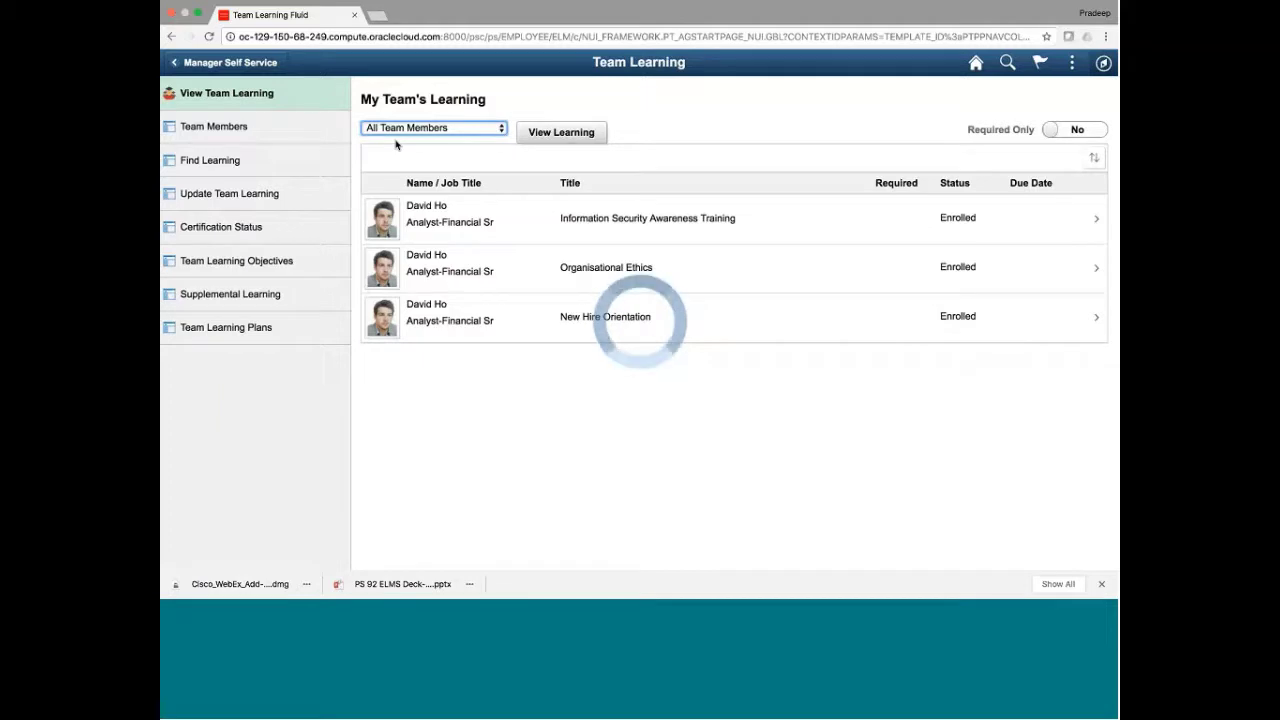
click(200, 130)
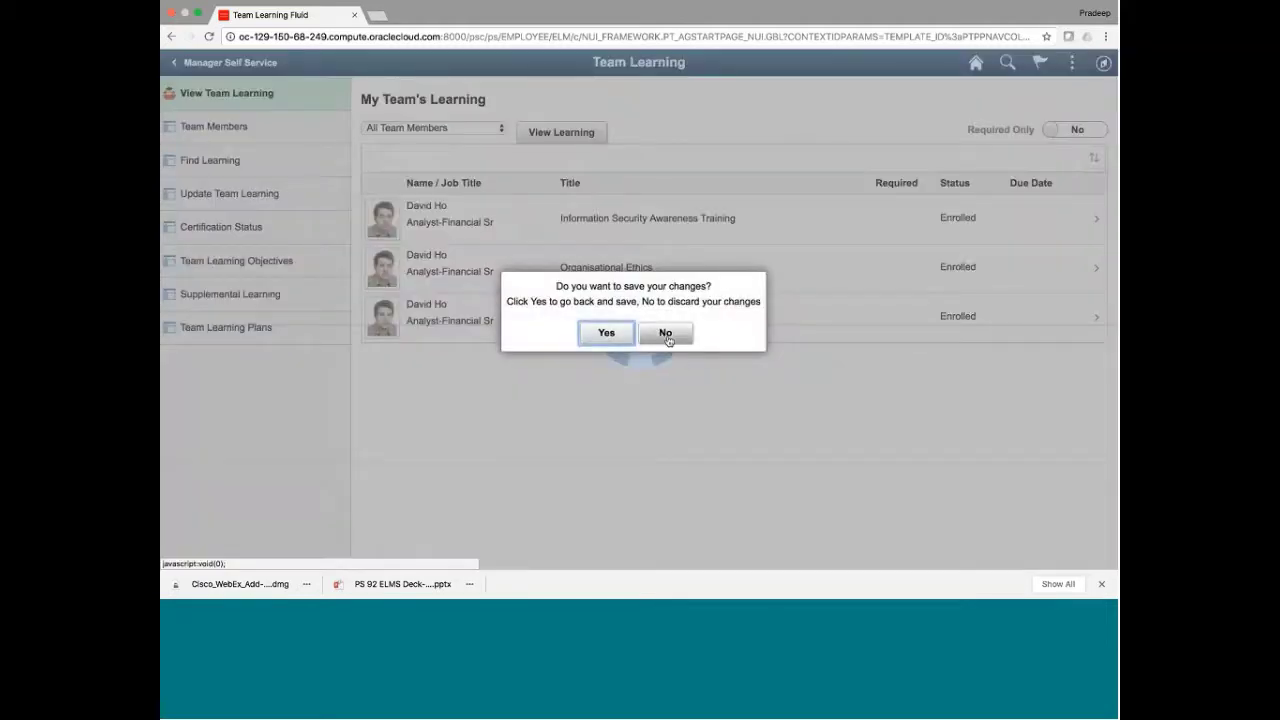
Continue to Team Members without saving, tick the first two direct reports, and open the first one's Action list
click(665, 334)
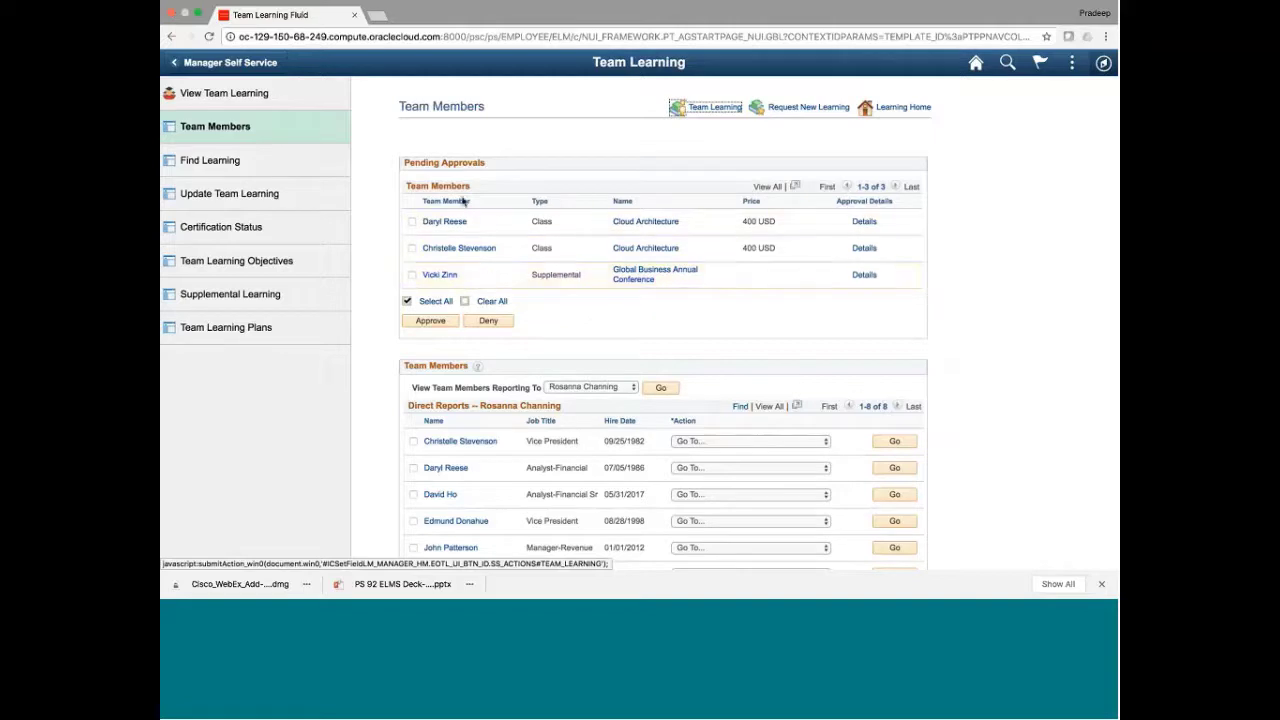
scroll(765, 348, down, 2)
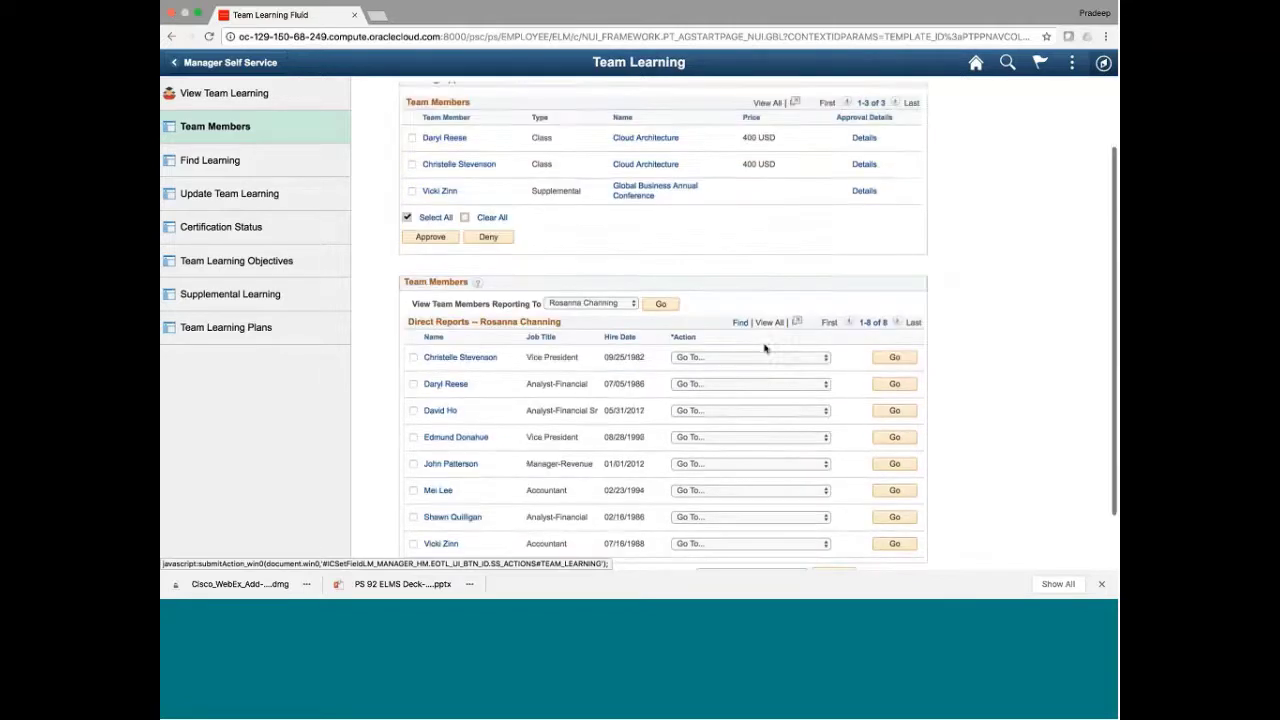
scroll(765, 348, down, 2)
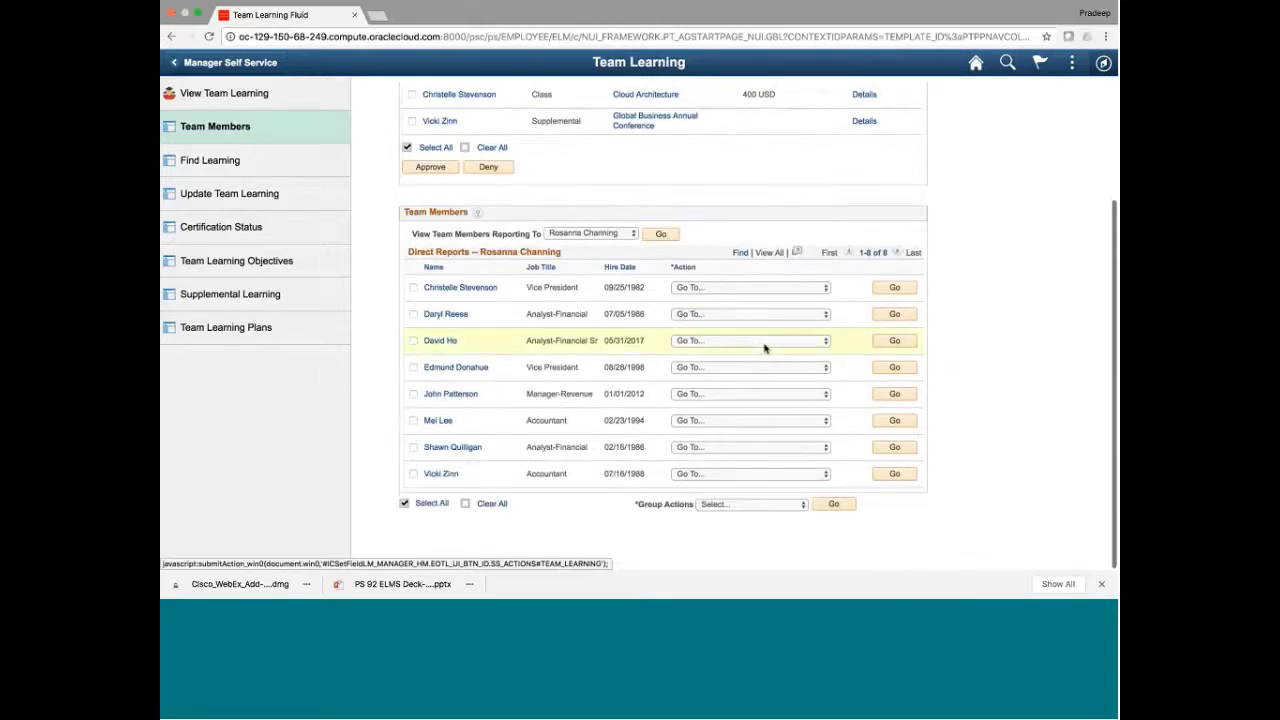
click(413, 287)
click(414, 314)
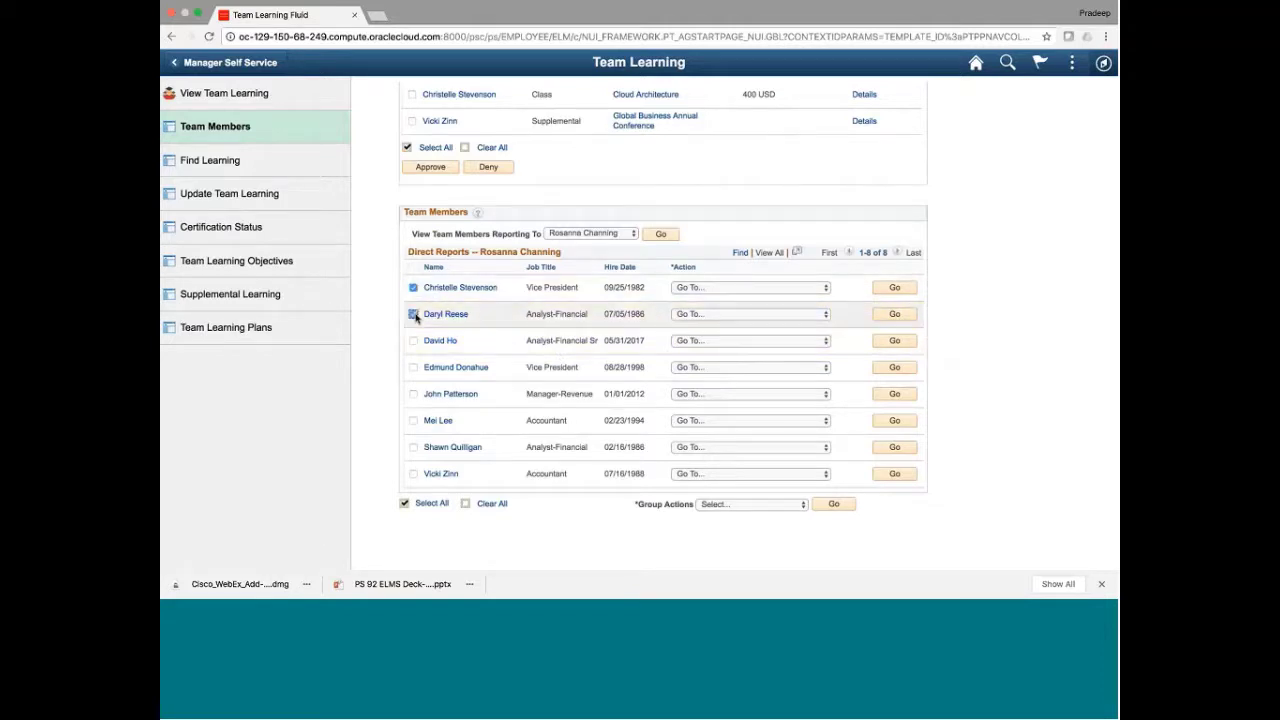
click(791, 288)
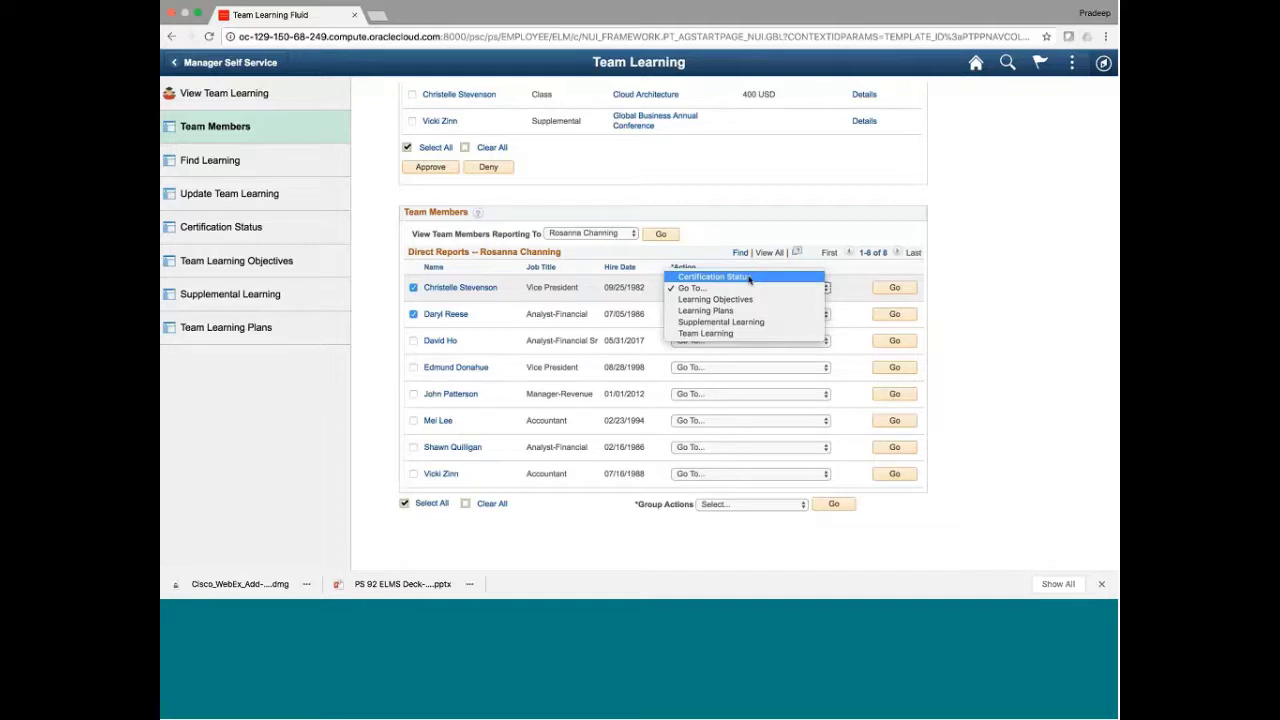
Run the Certification Status check for the first direct report and return to Team Members
click(750, 279)
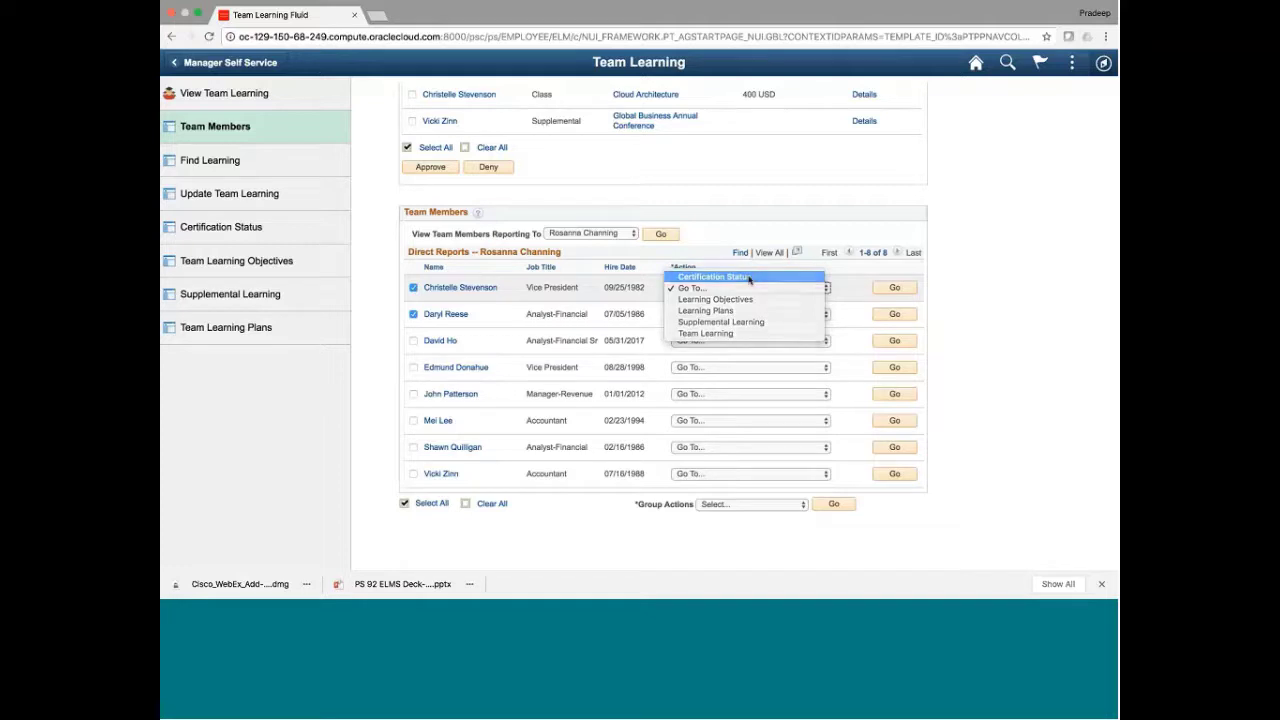
click(894, 288)
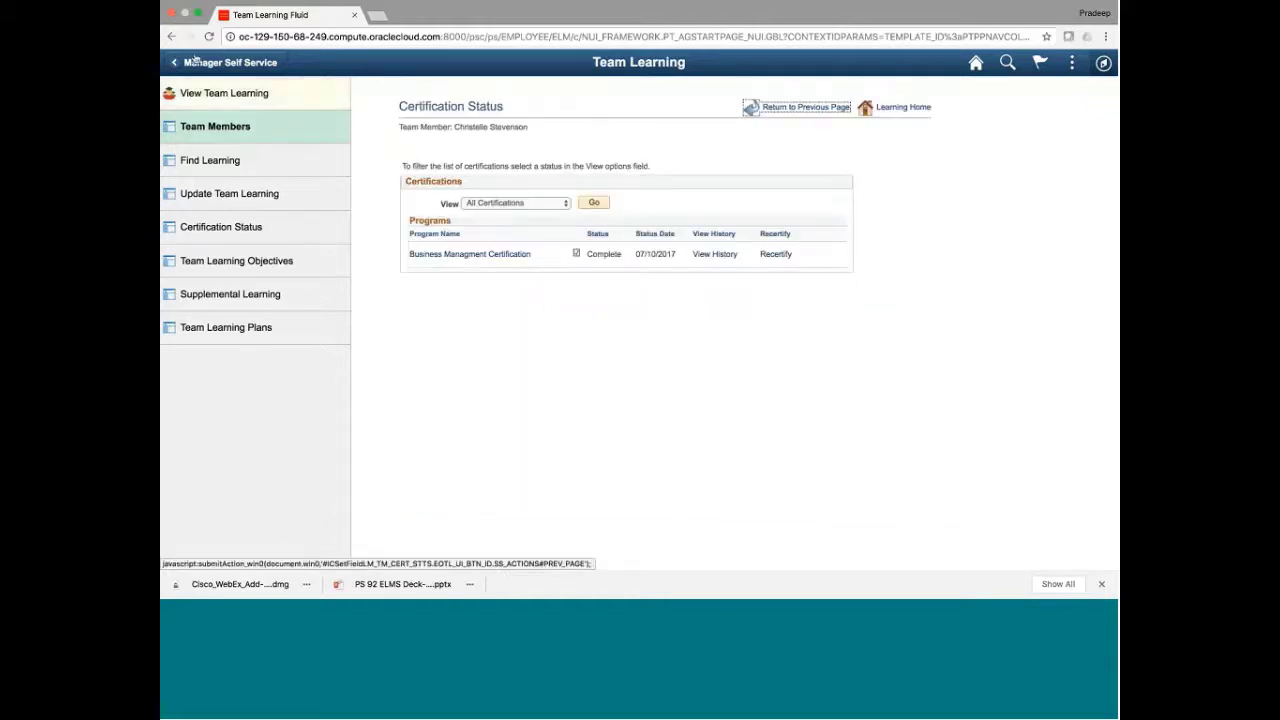
click(210, 121)
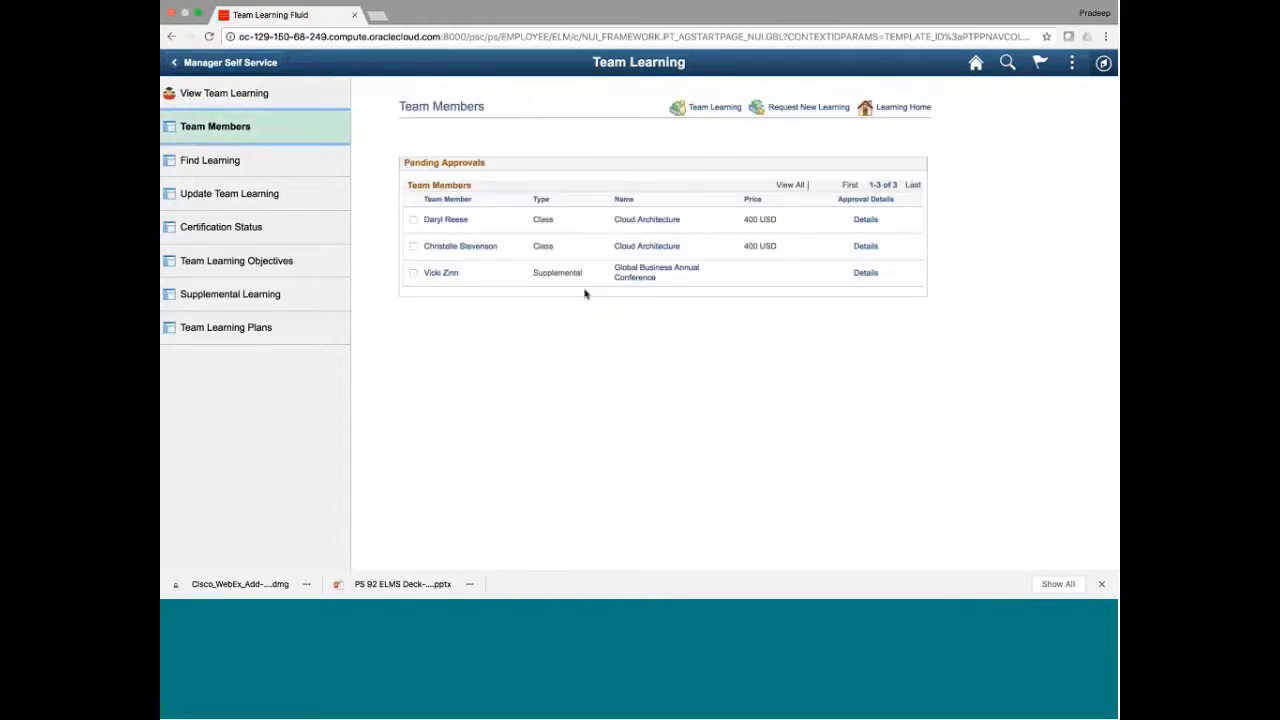
Tick all direct reports and run the Enroll group action
scroll(583, 467, down, 3)
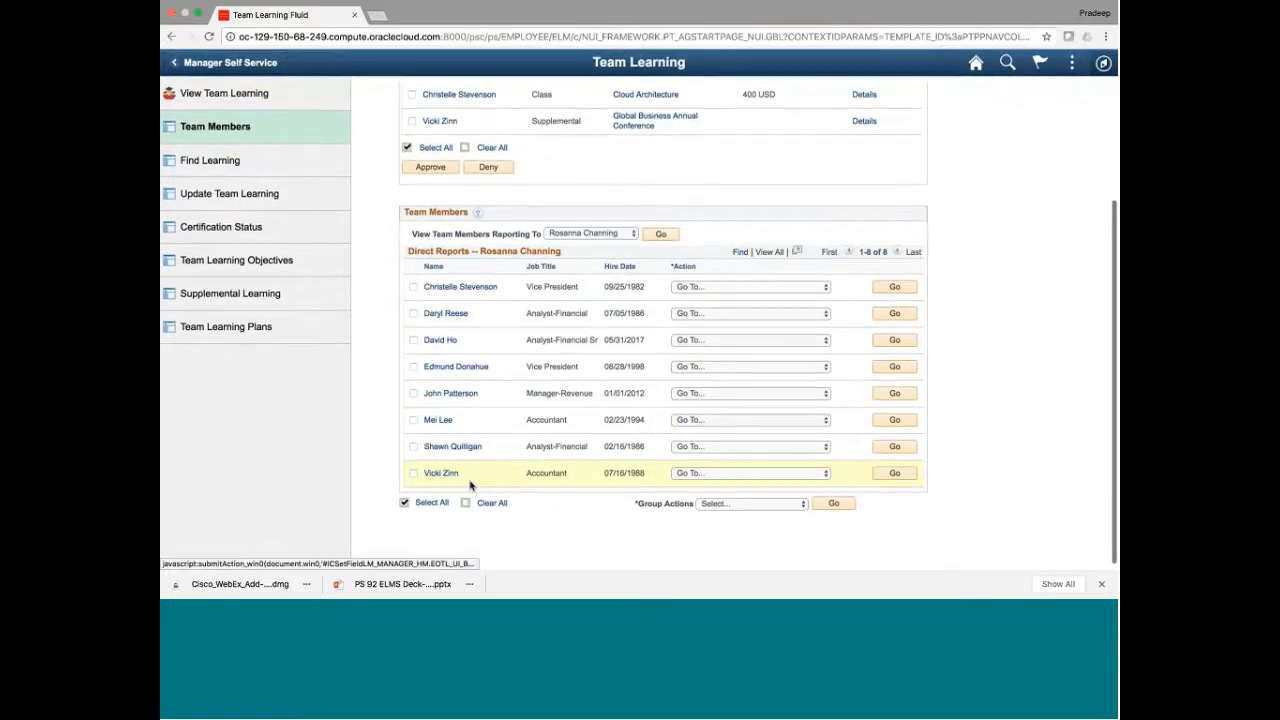
click(430, 499)
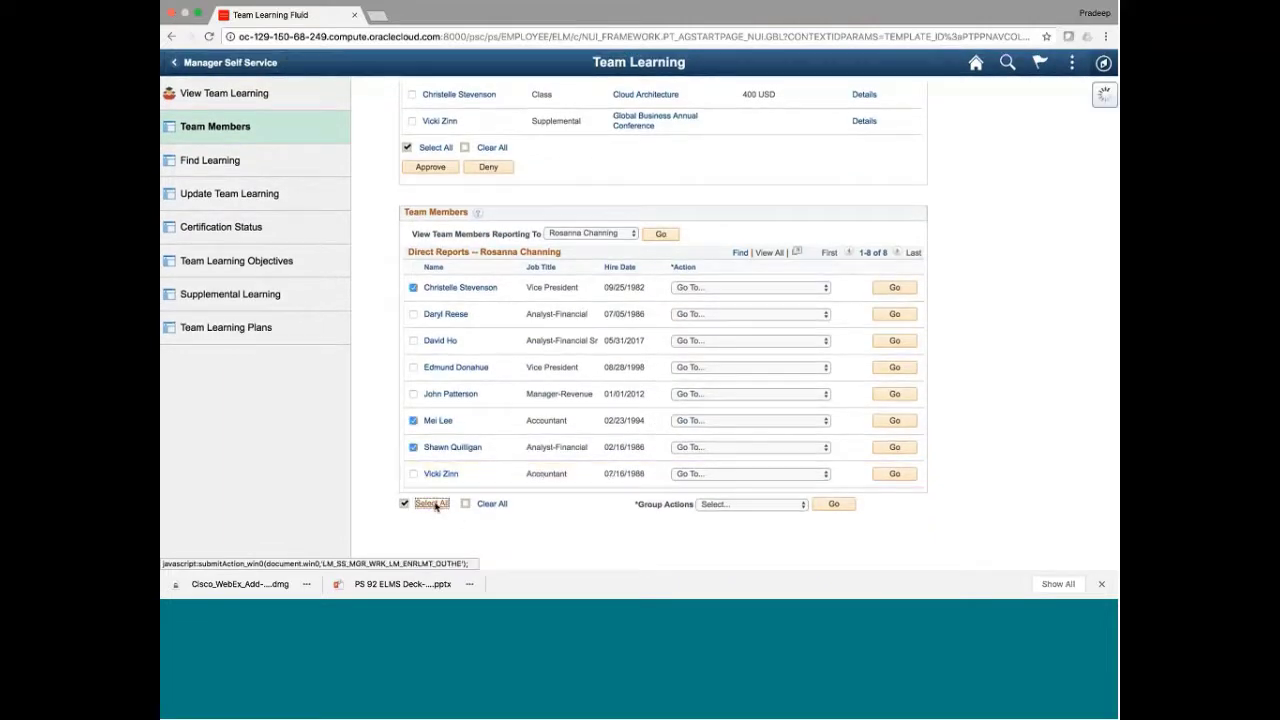
click(765, 504)
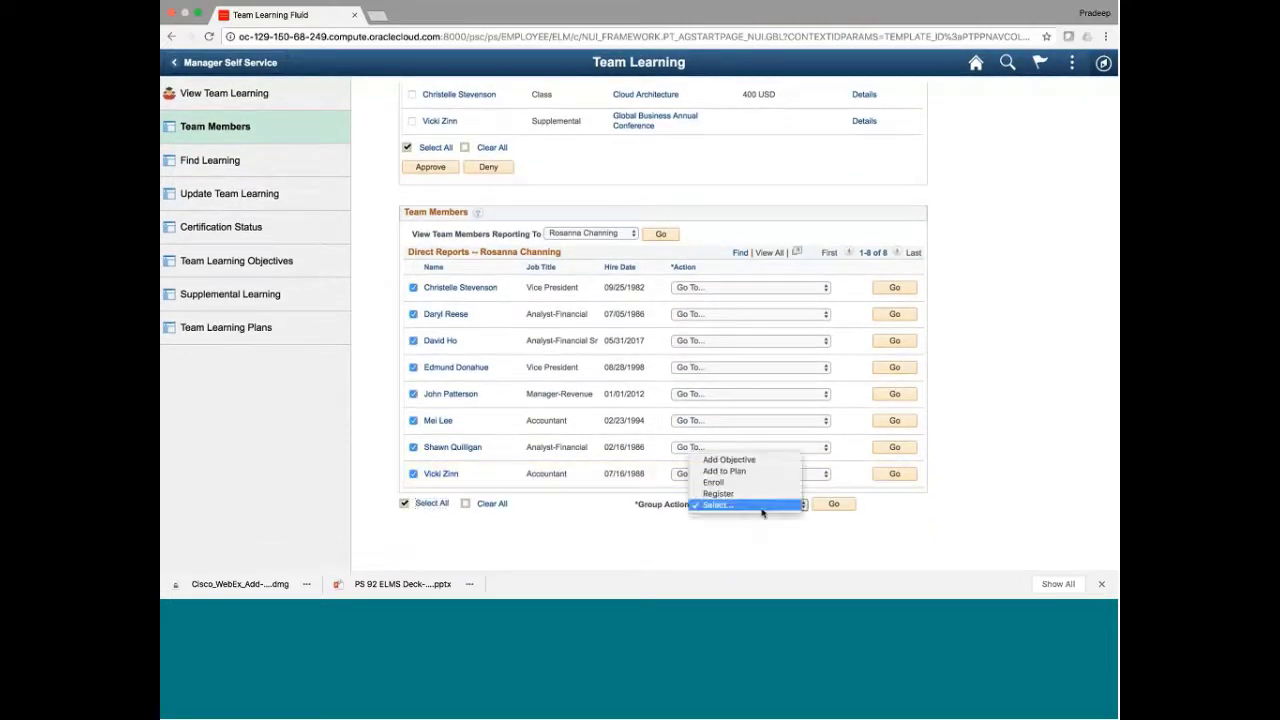
click(714, 482)
click(836, 506)
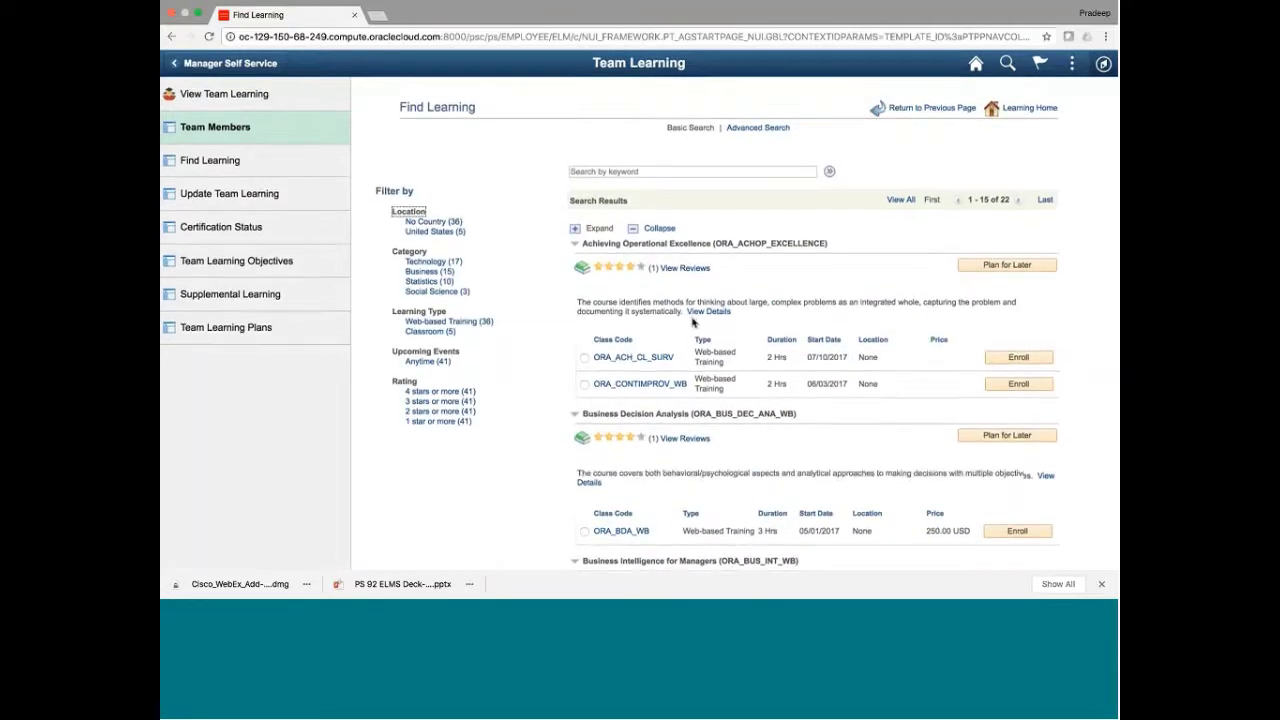
Select the ORA_ACH_CL_SURV class from the course results, then switch to Advanced Search
scroll(692, 321, down, 10)
scroll(692, 321, down, 10)
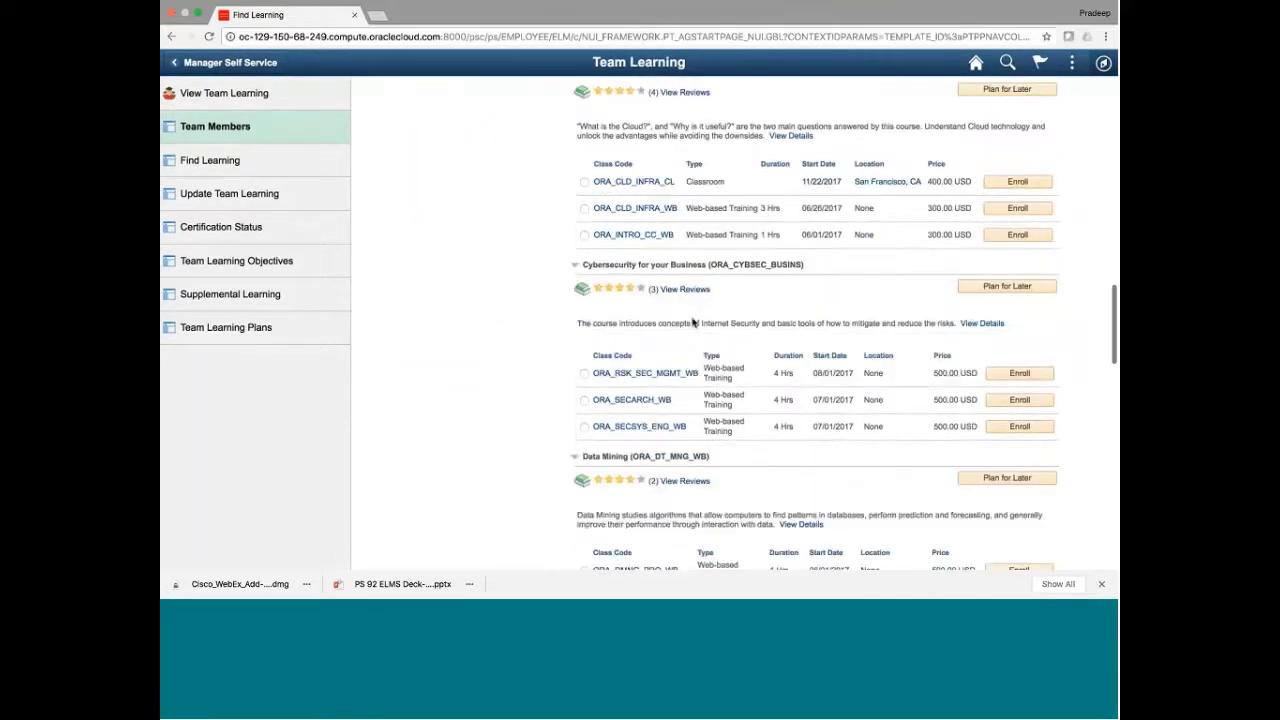
scroll(692, 321, up, 20)
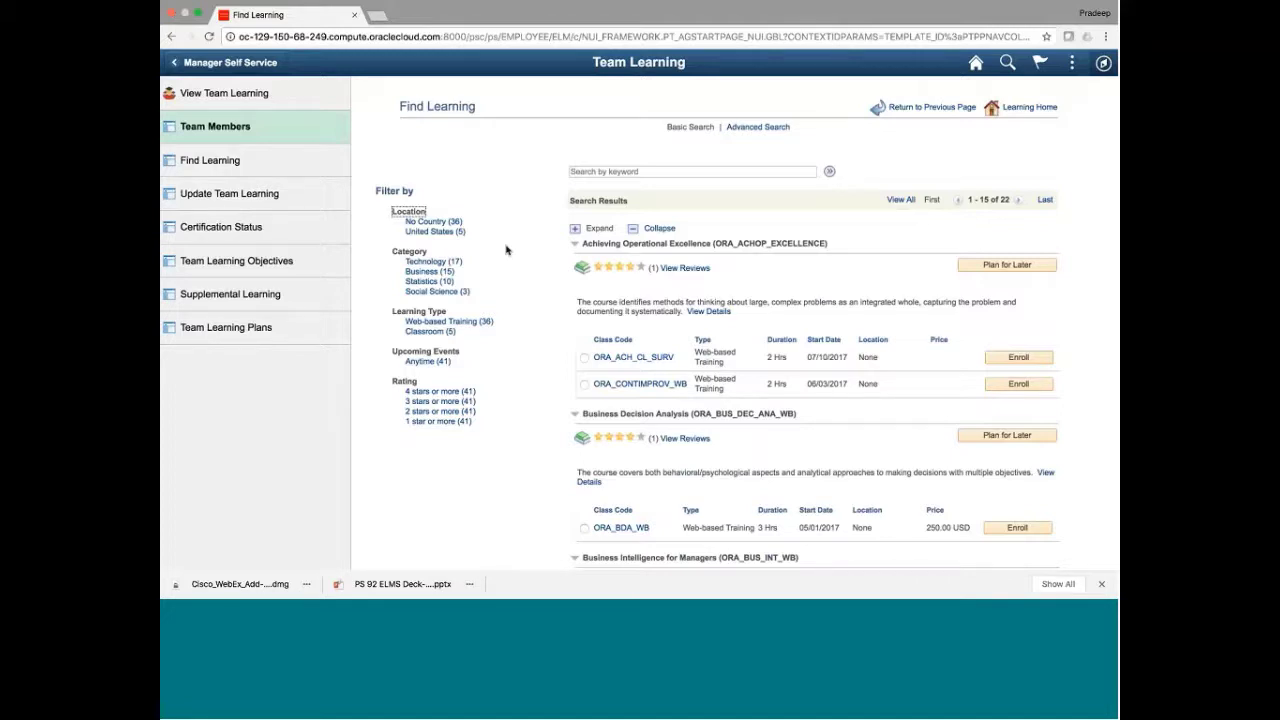
click(585, 358)
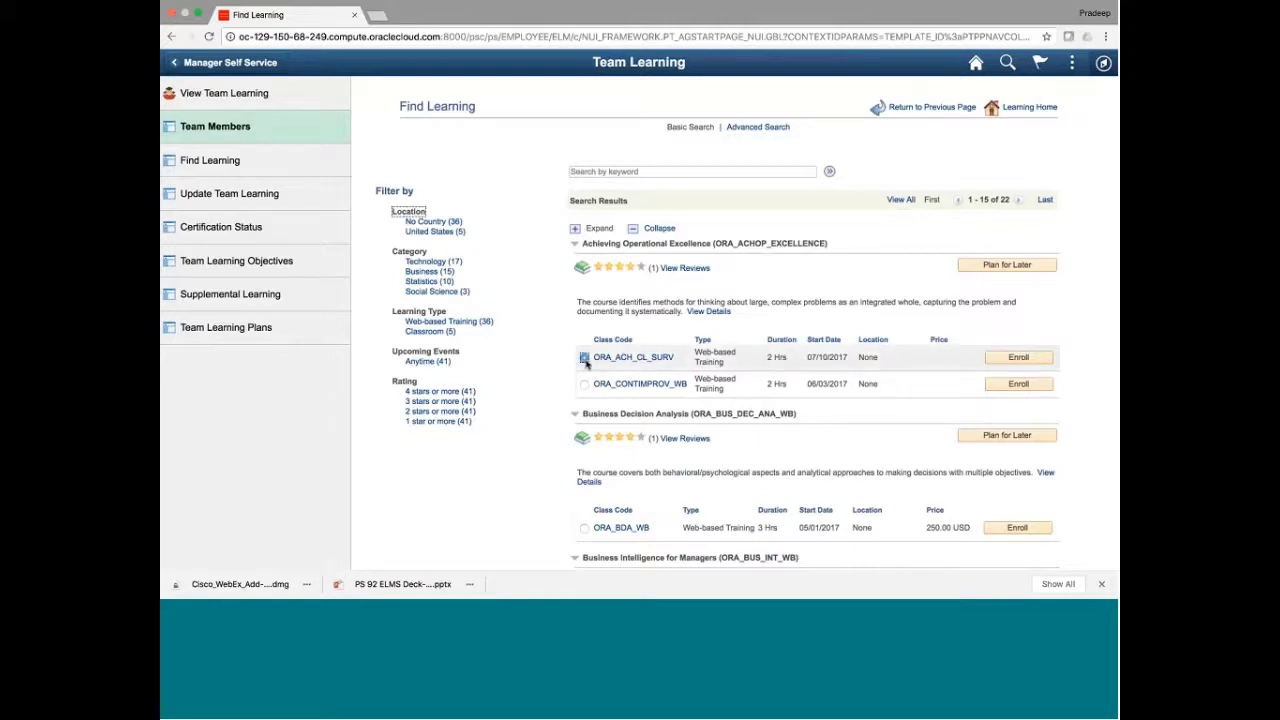
click(997, 358)
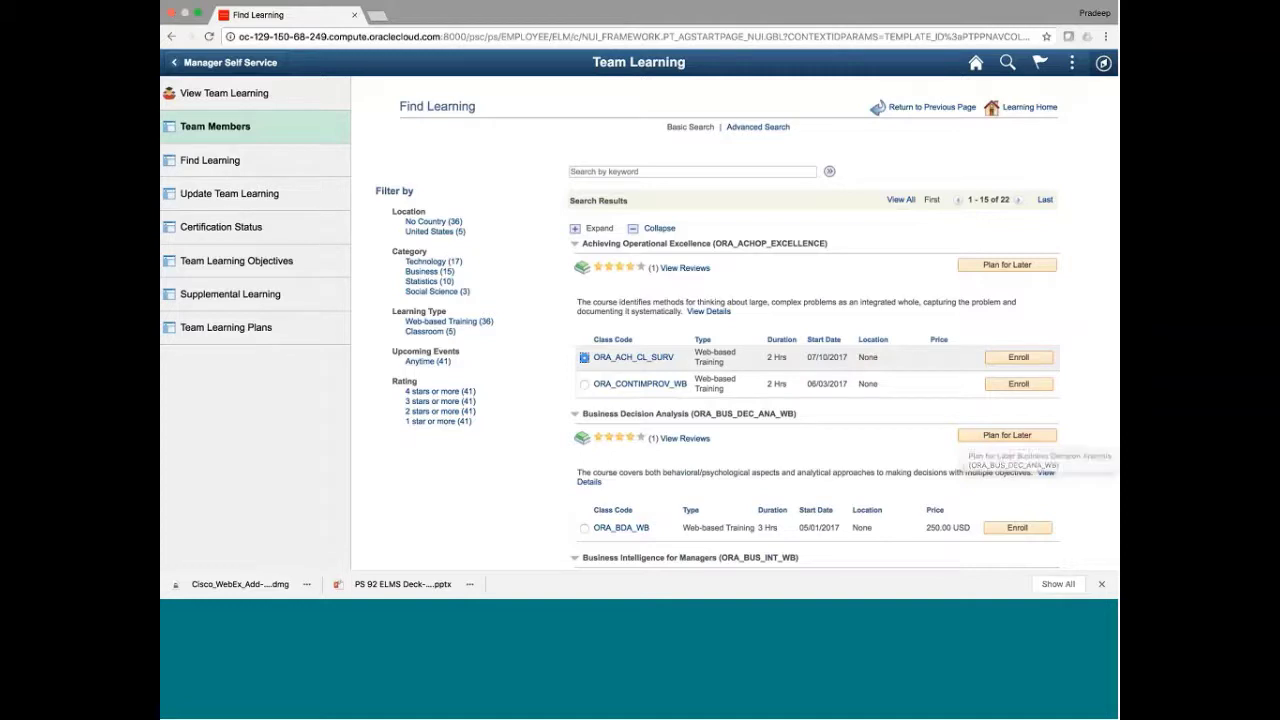
click(743, 128)
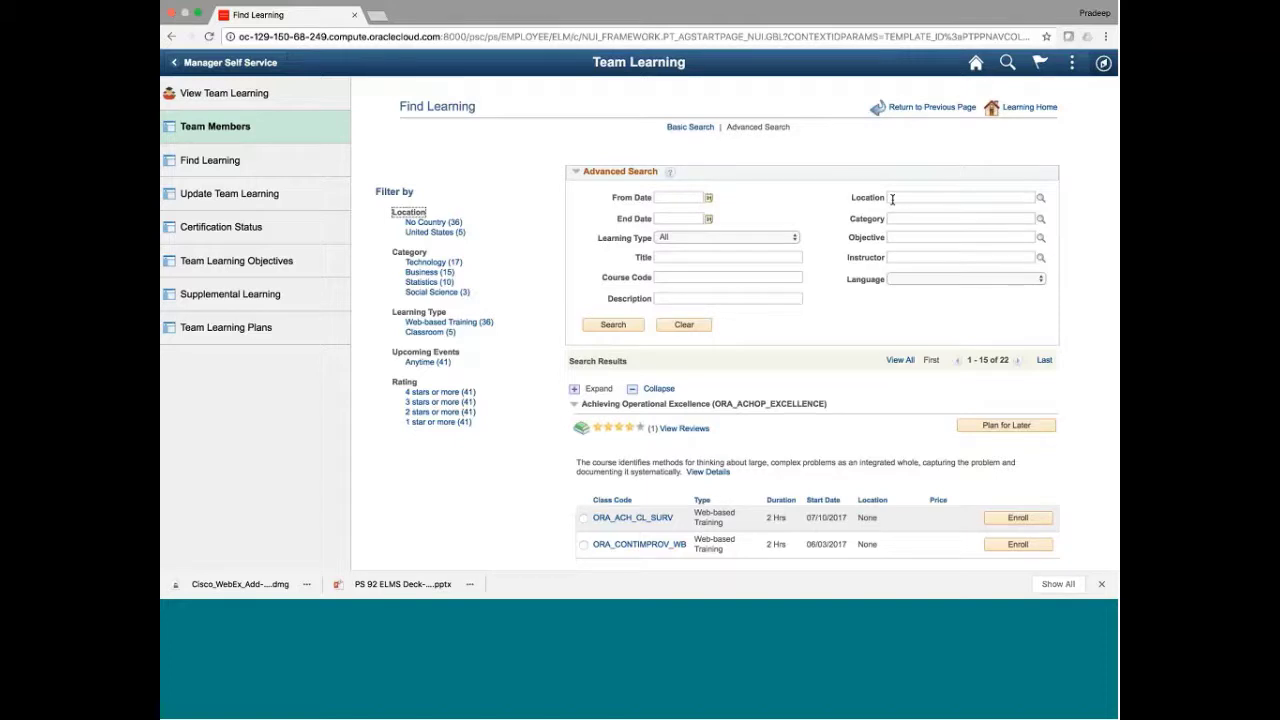
click(1041, 198)
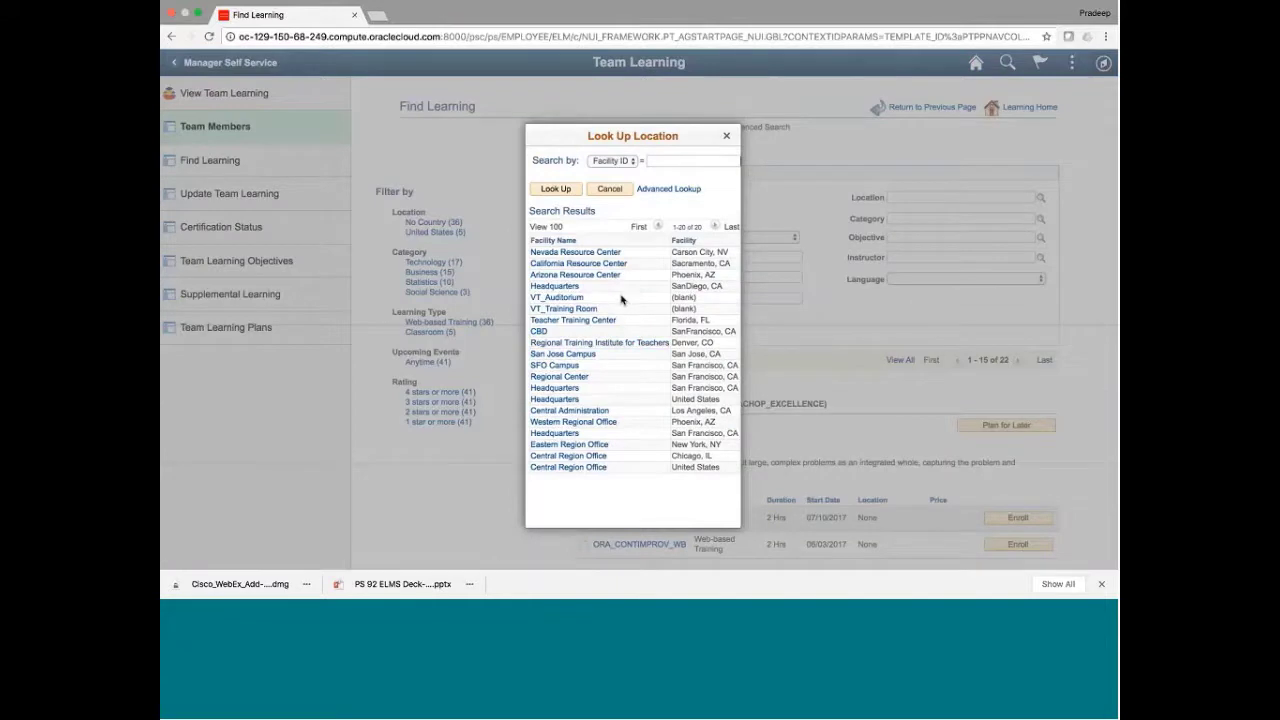
click(607, 191)
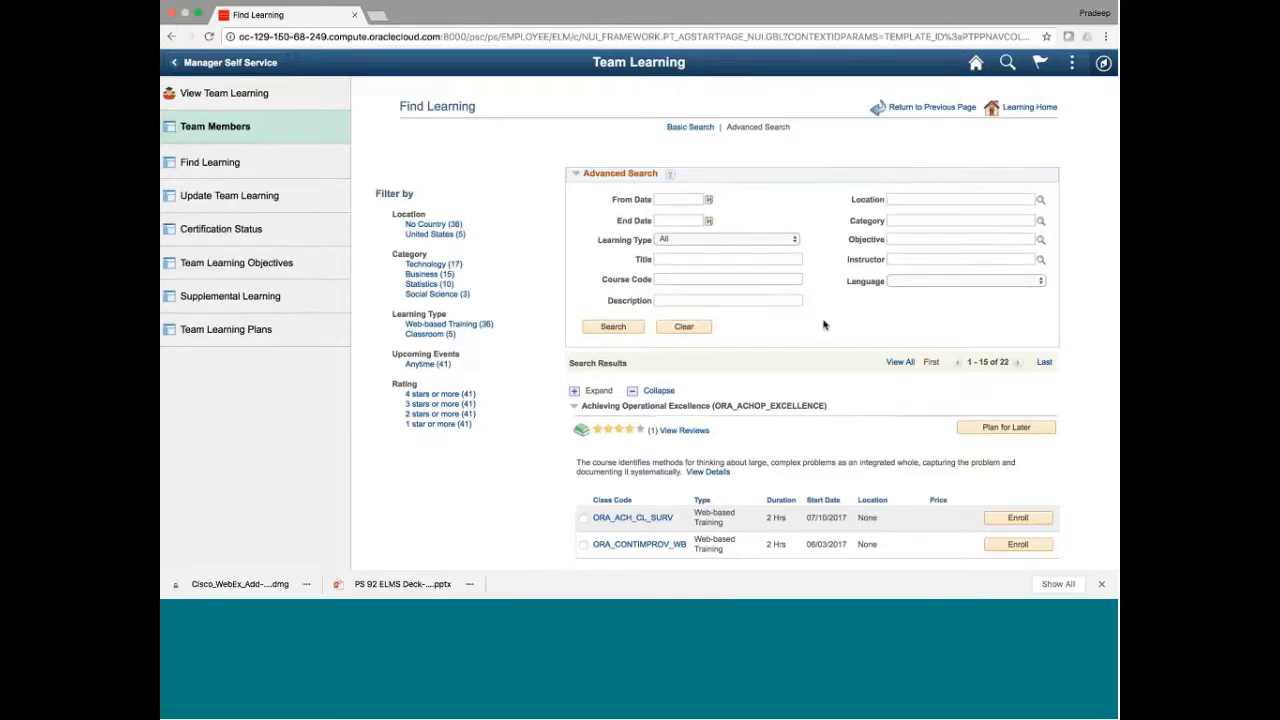
scroll(824, 324, down, 5)
scroll(824, 324, up, 5)
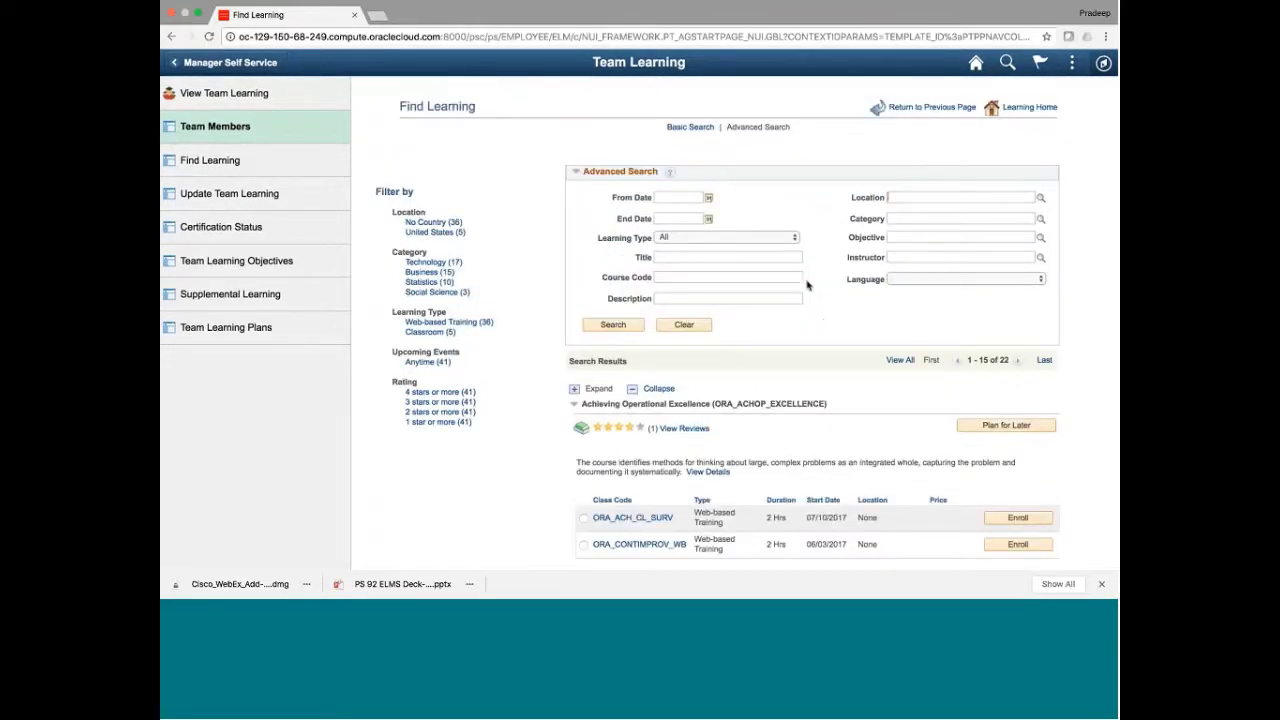
click(763, 241)
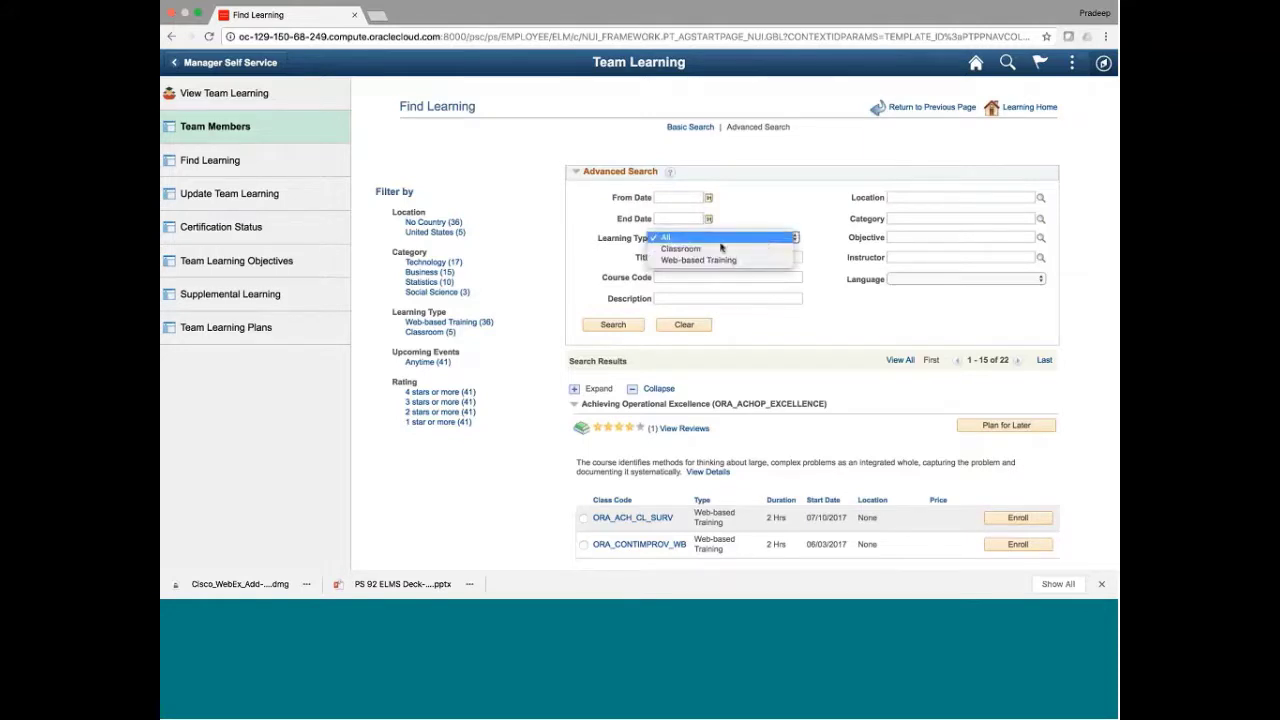
click(752, 224)
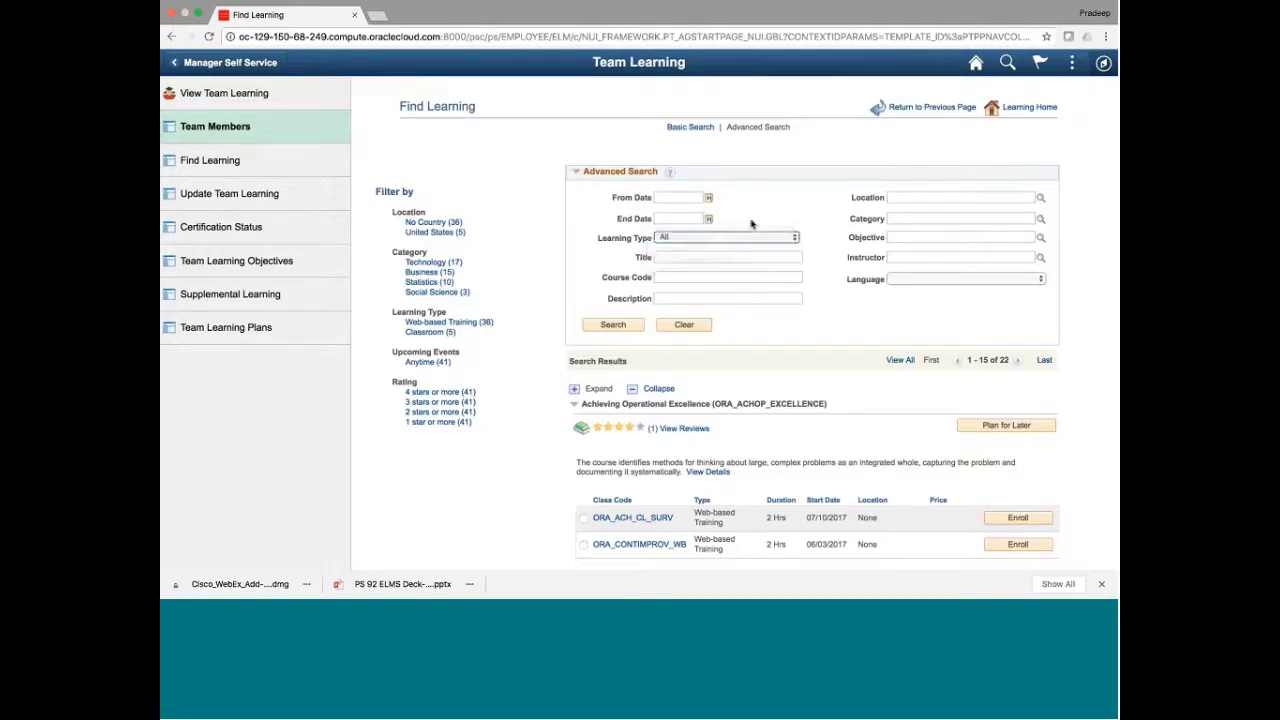
click(670, 262)
click(671, 300)
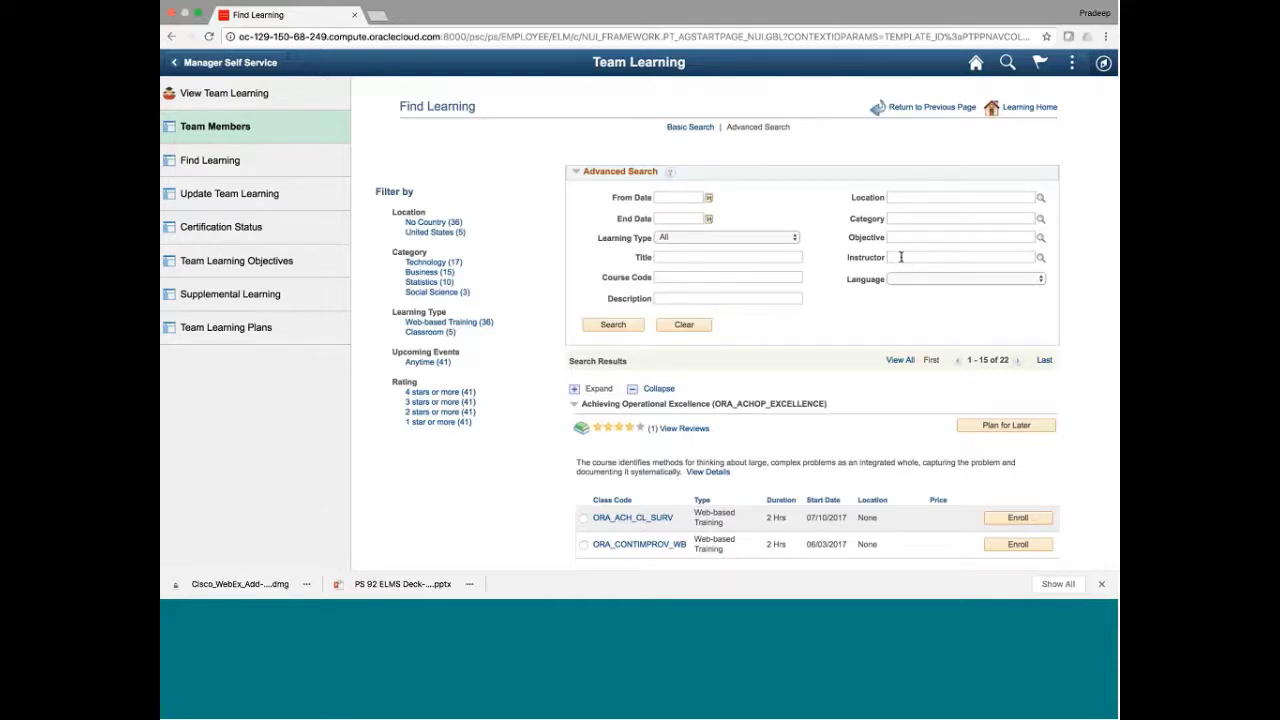
click(901, 257)
click(1041, 257)
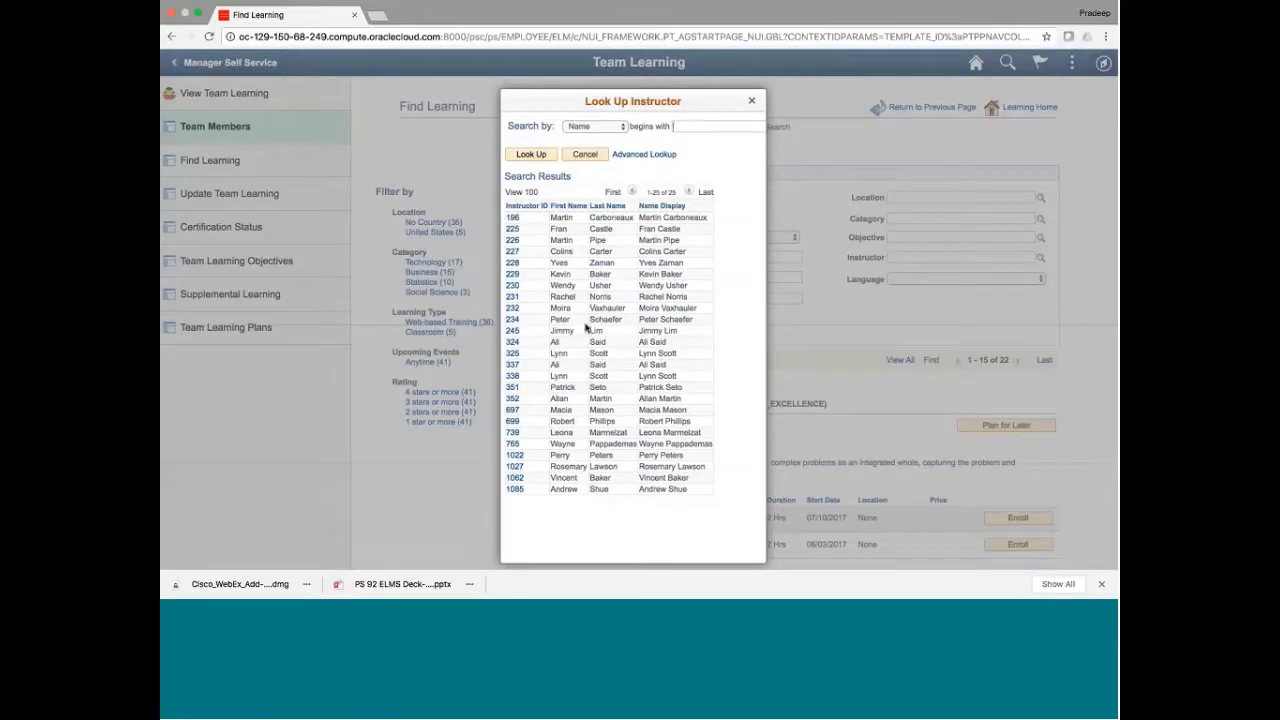
click(585, 155)
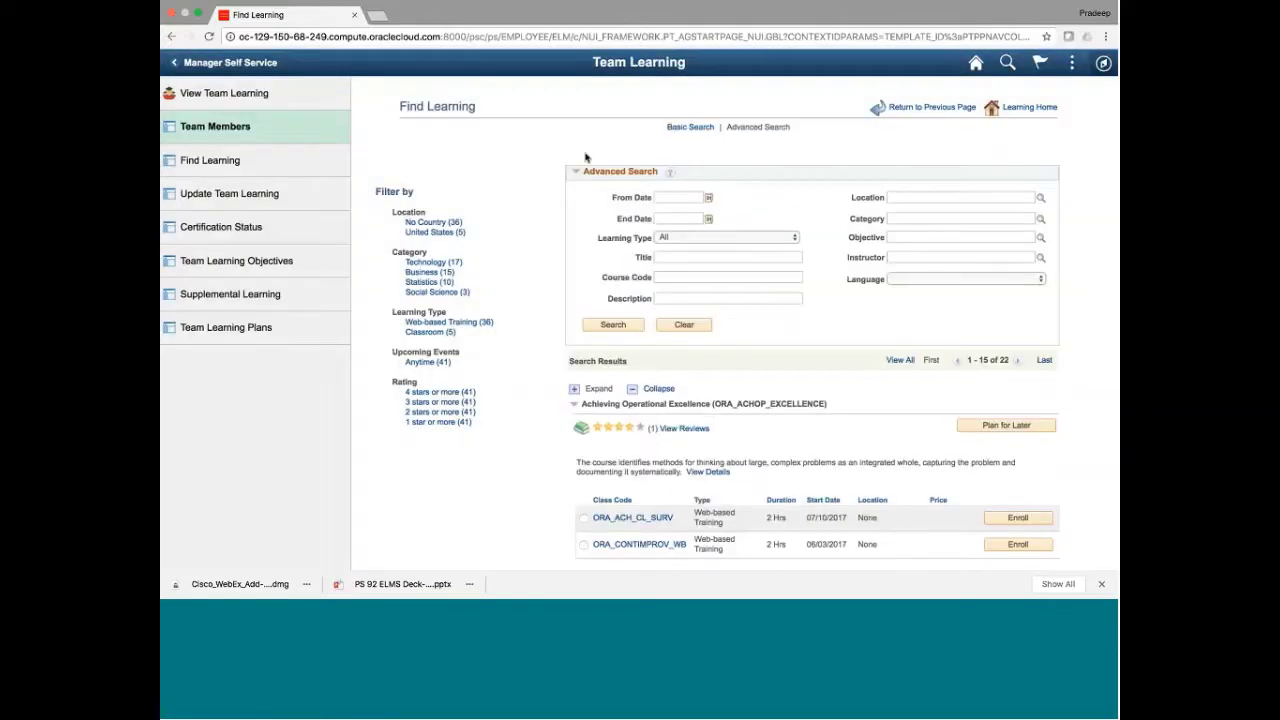
scroll(742, 330, down, 2)
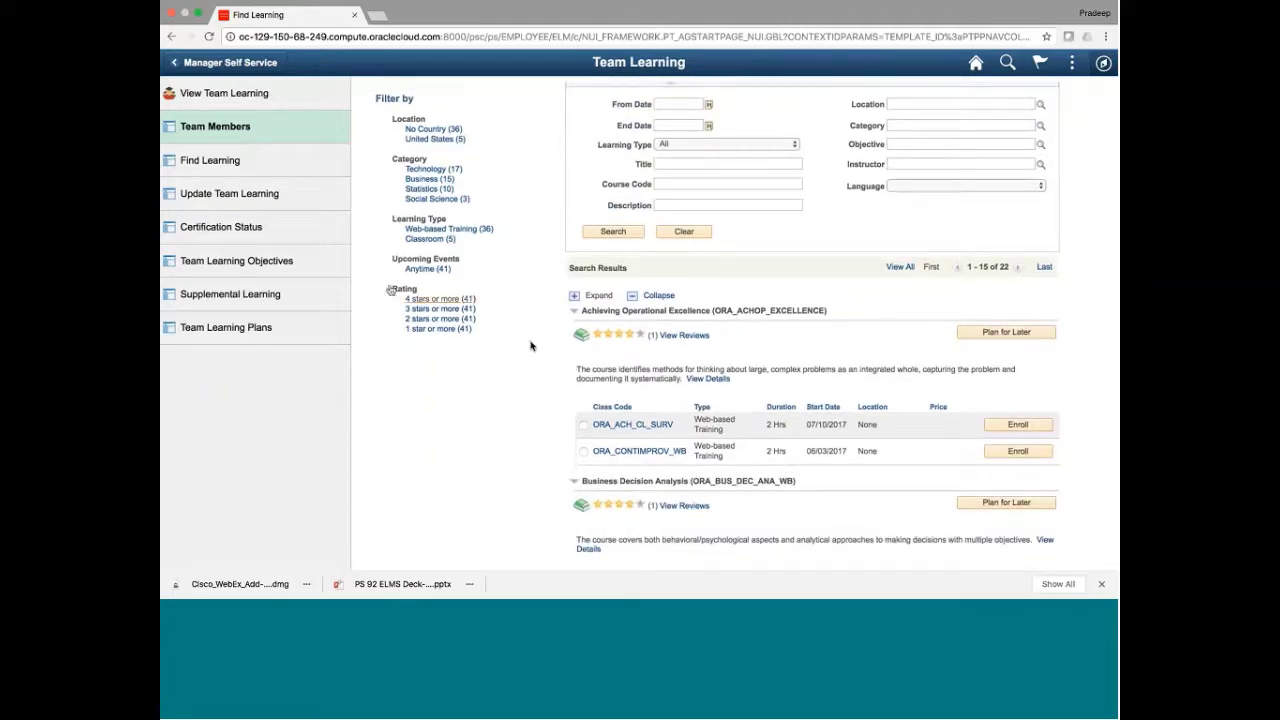
Apply the '4 stars or more' Rating filter and scroll through the 22 filtered courses
drag(389, 285, 479, 341)
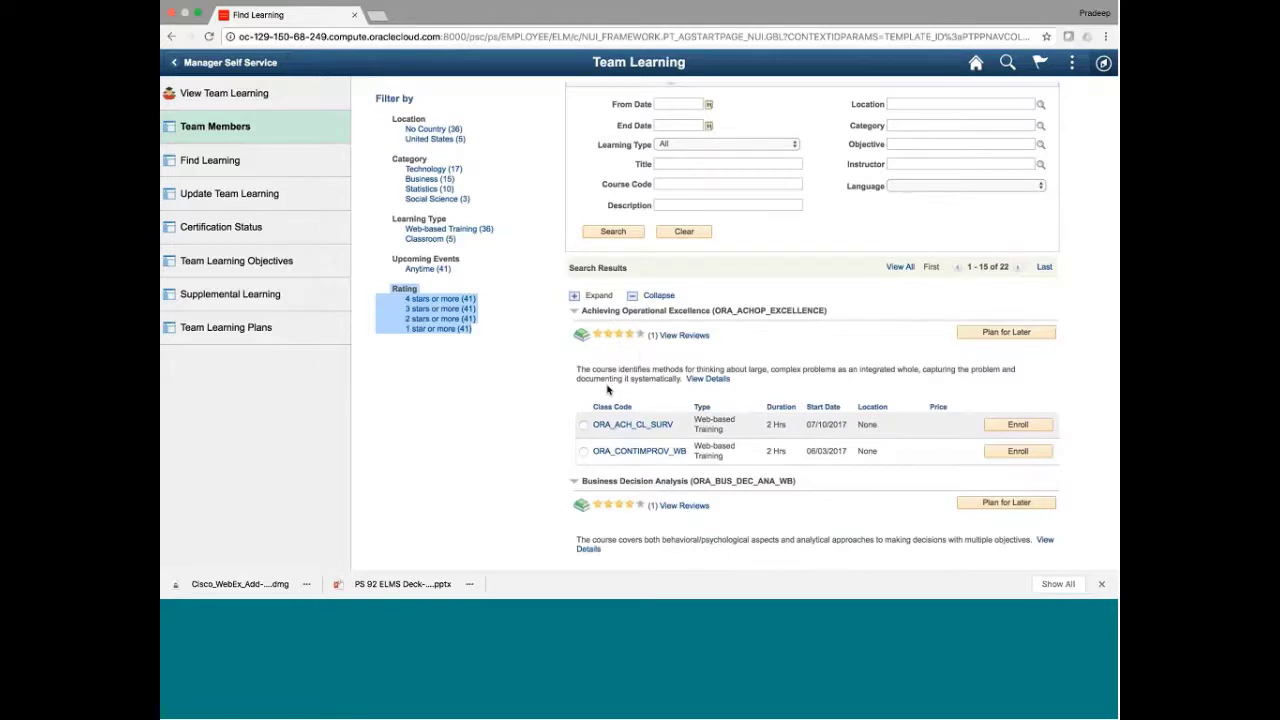
scroll(607, 390, down, 1)
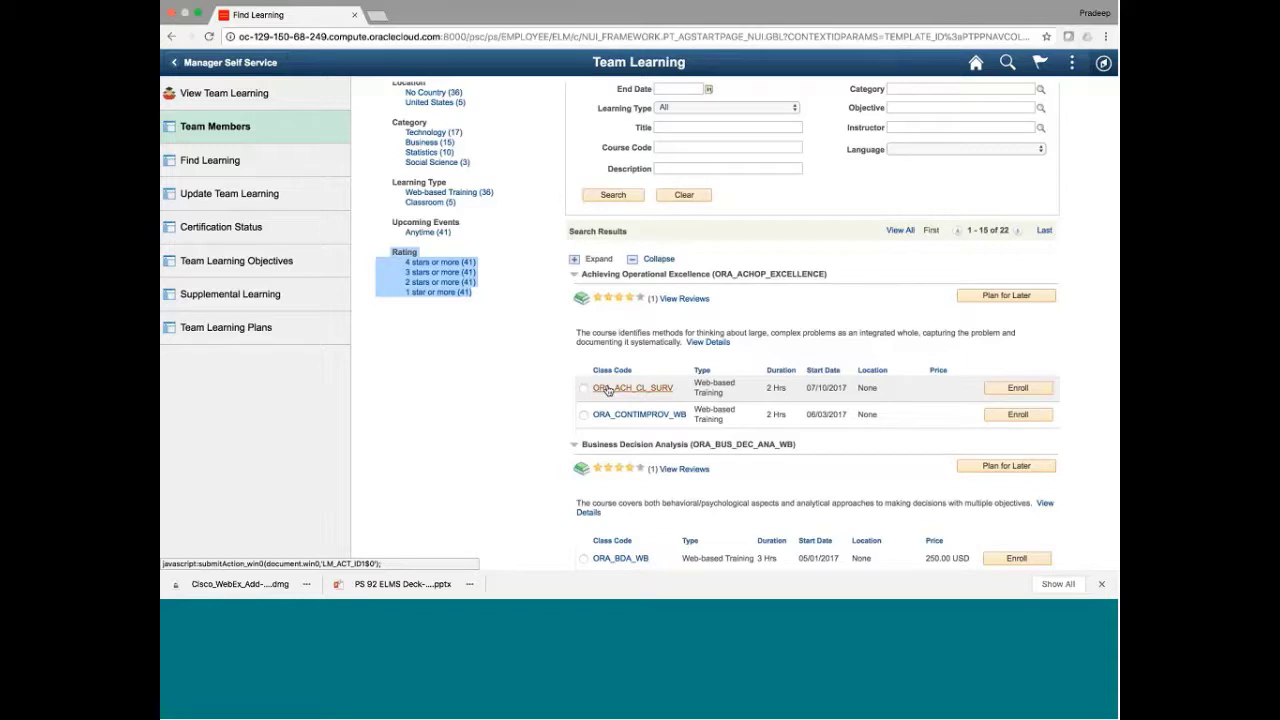
click(607, 390)
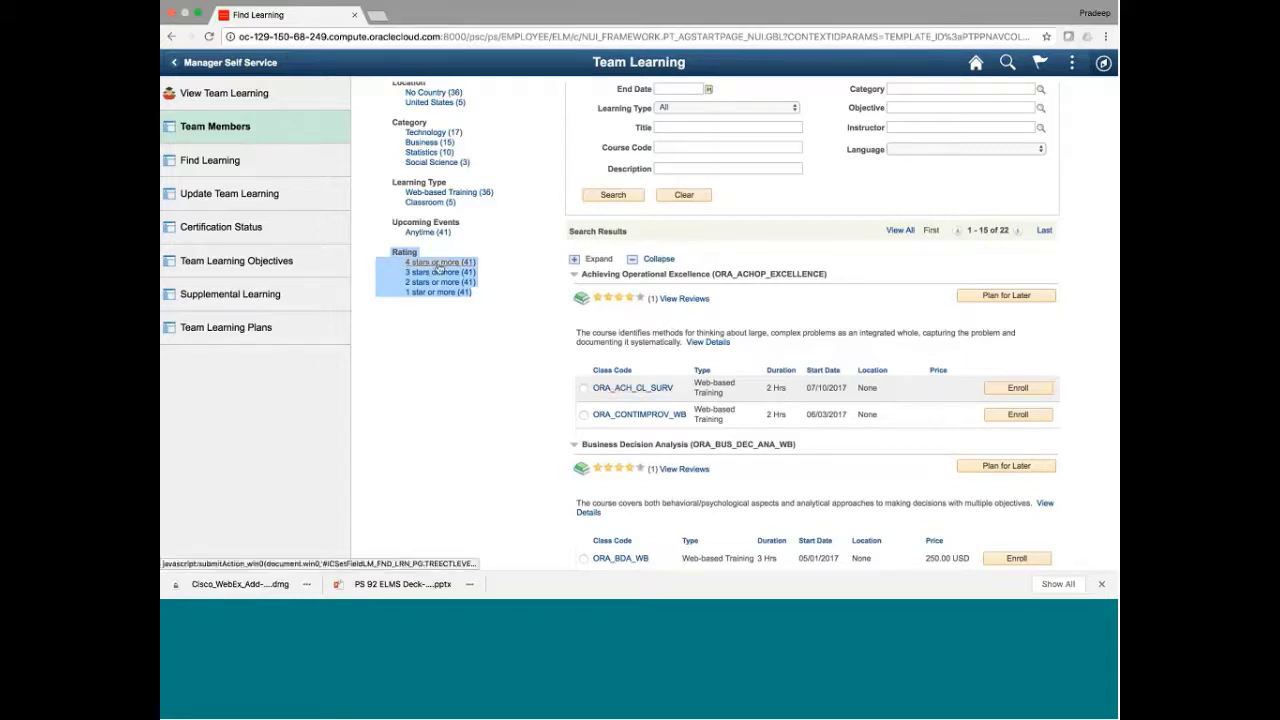
click(506, 292)
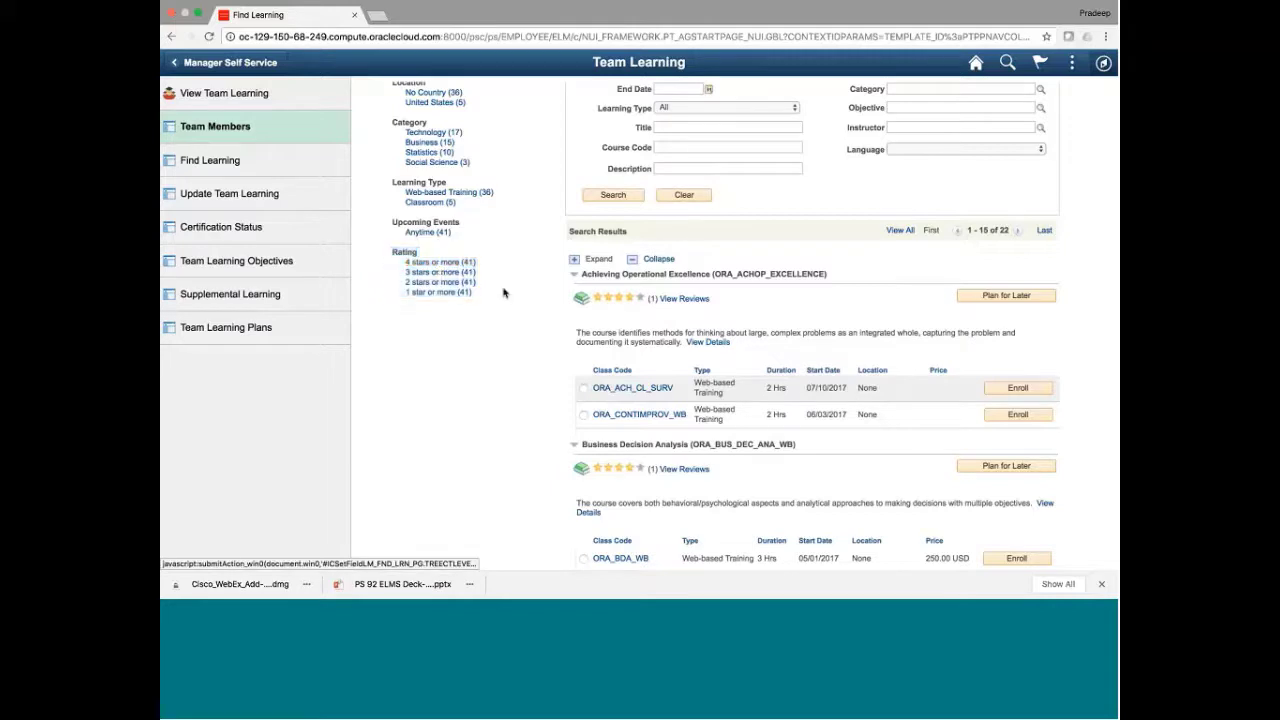
click(425, 264)
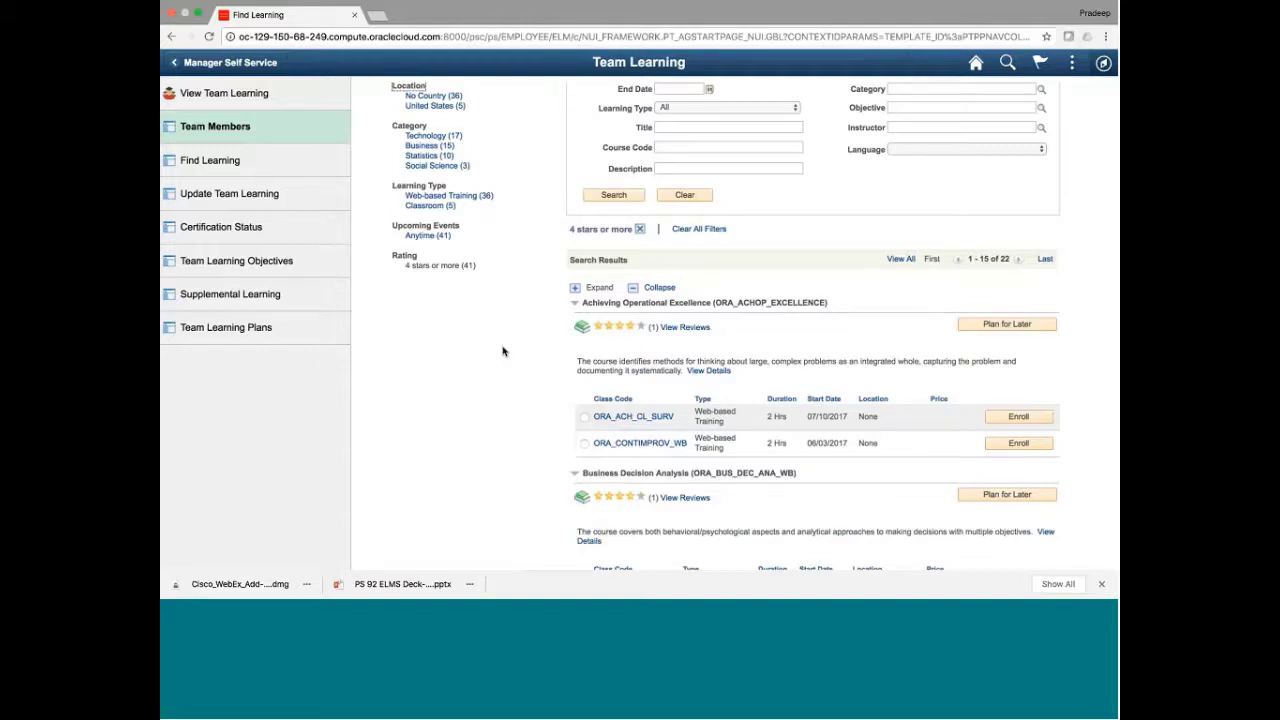
scroll(503, 351, down, 5)
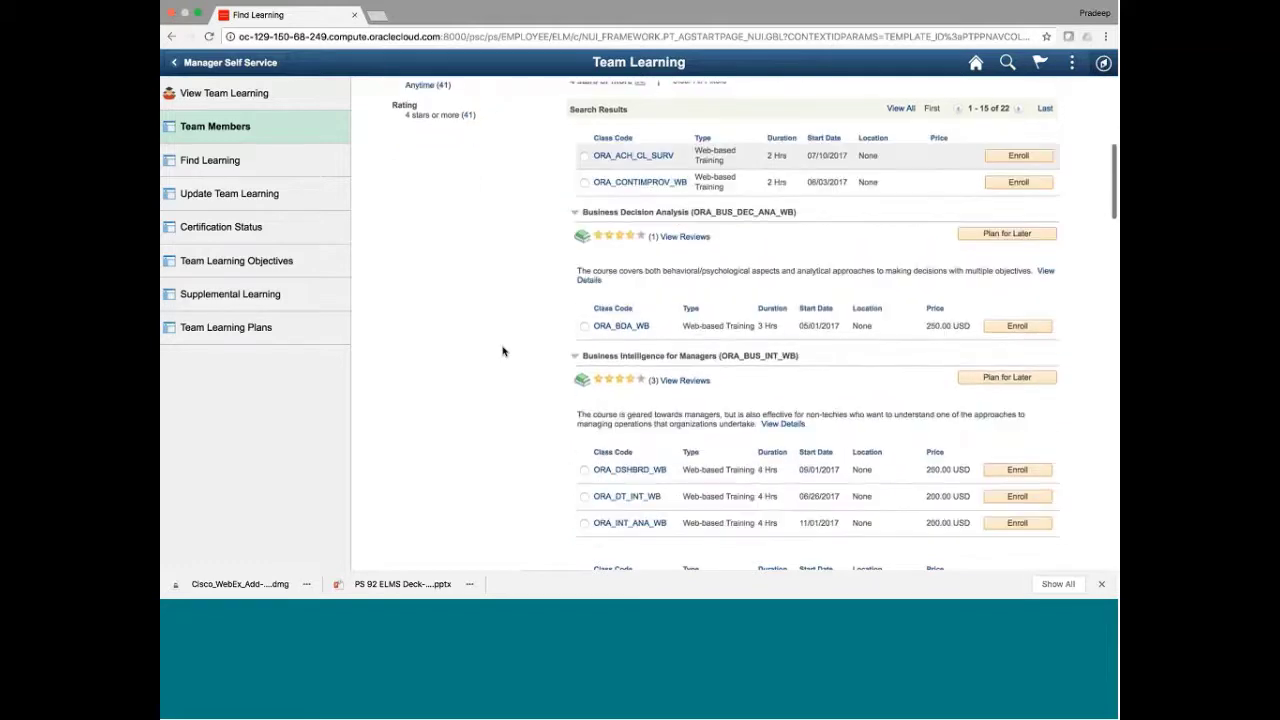
scroll(503, 351, down, 7)
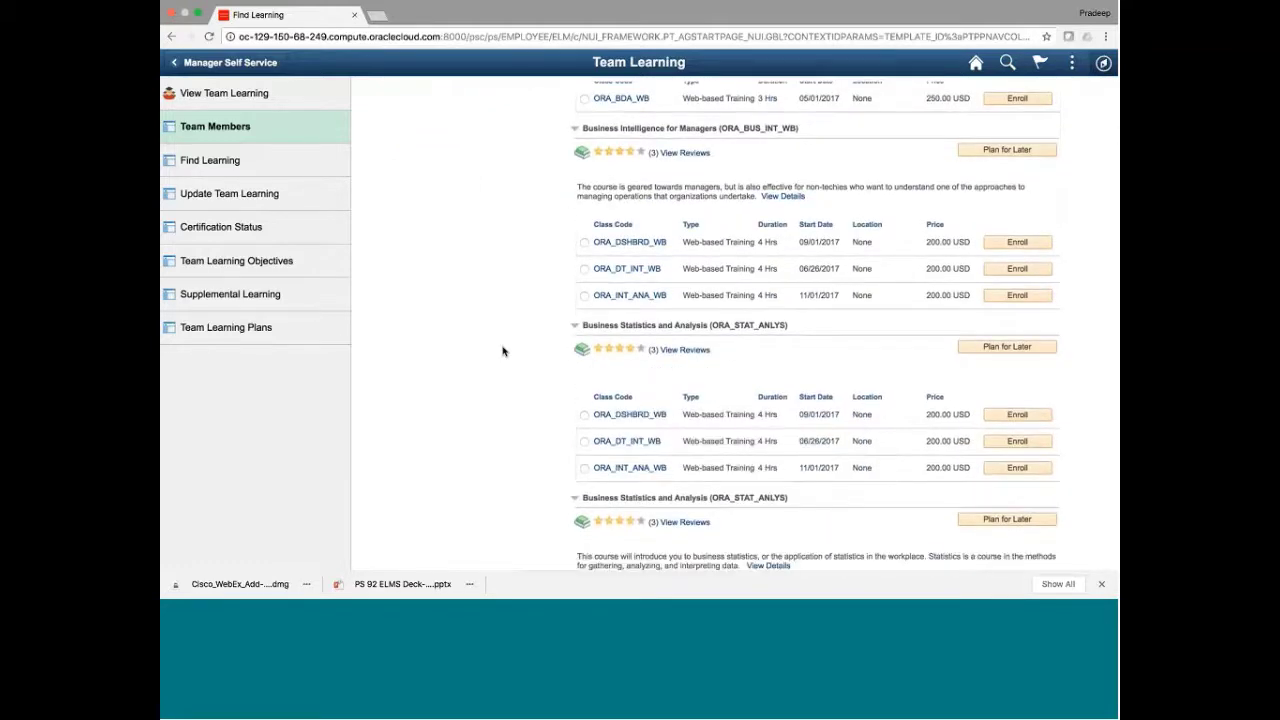
scroll(503, 351, up, 20)
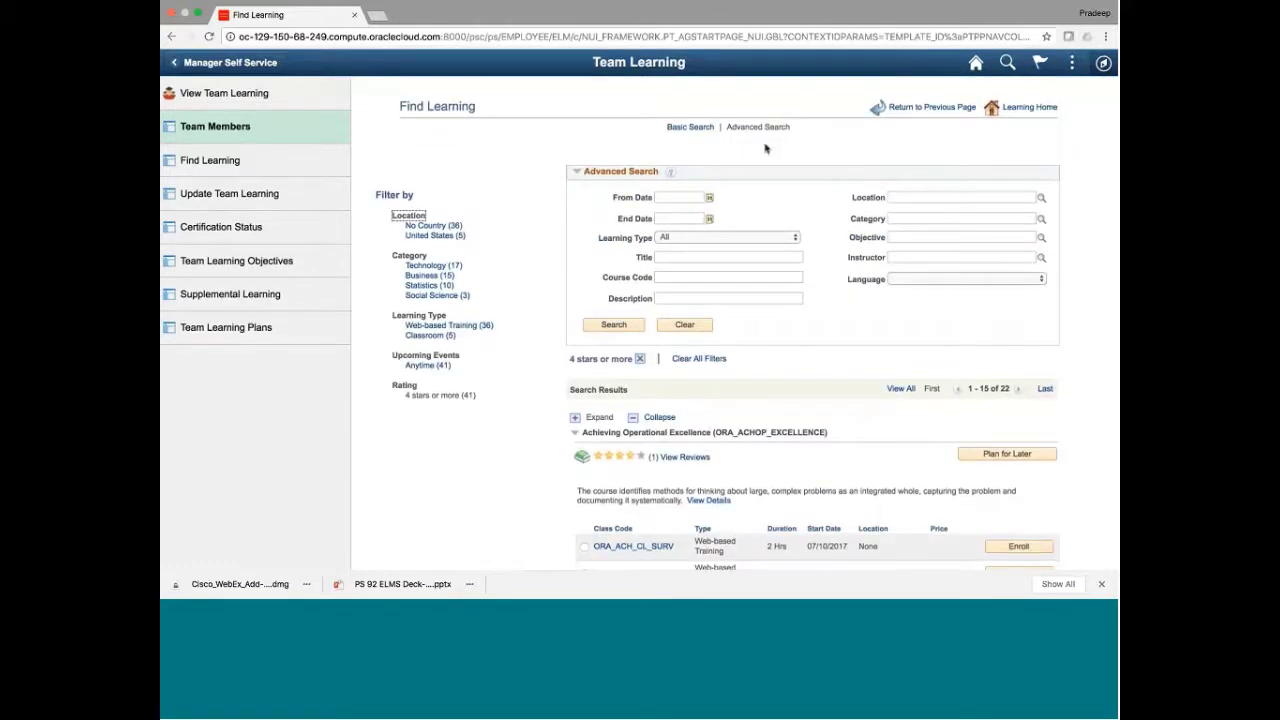
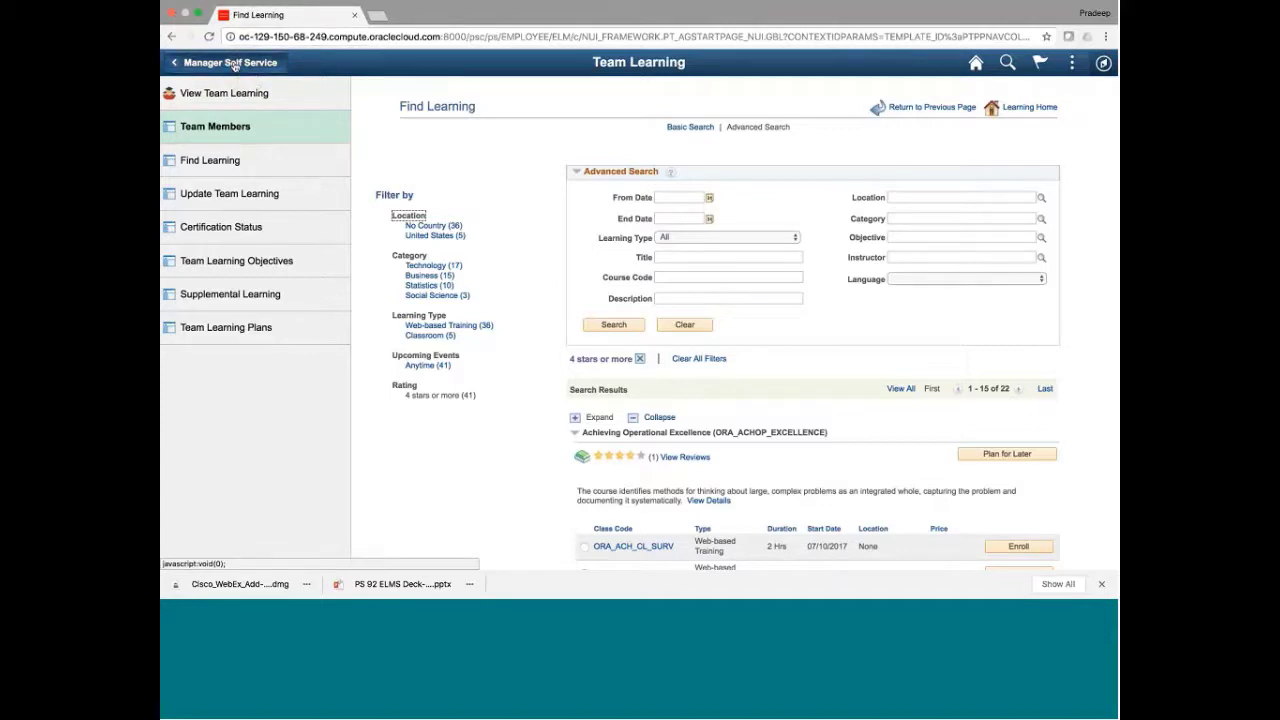
Return to Manager Self Service, open Learning Compliance, and bring up the Learning items lookup
click(233, 63)
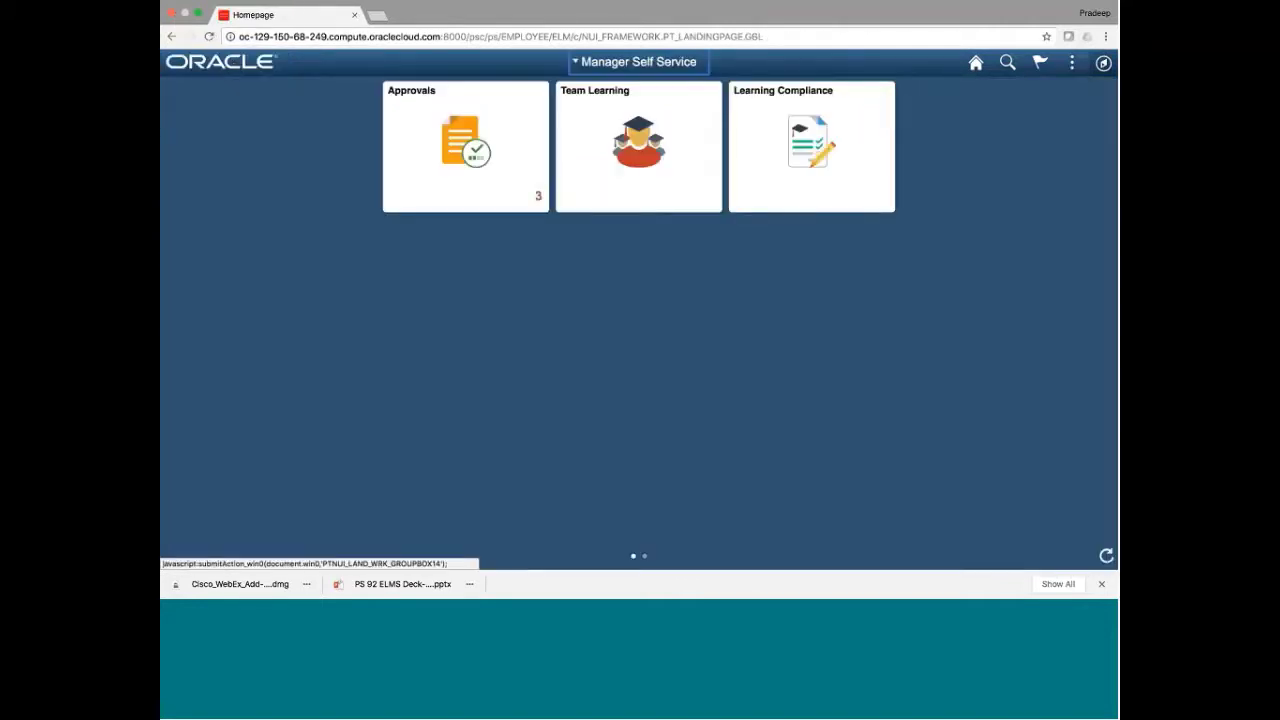
click(754, 175)
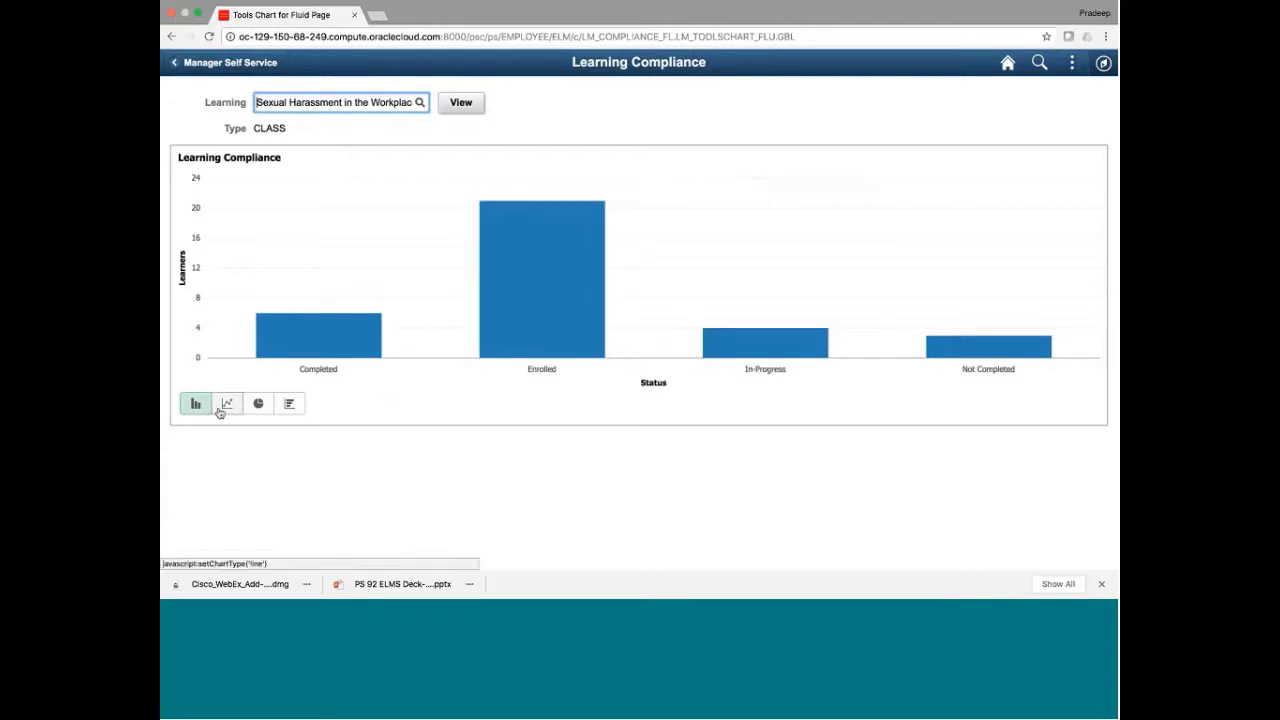
click(414, 106)
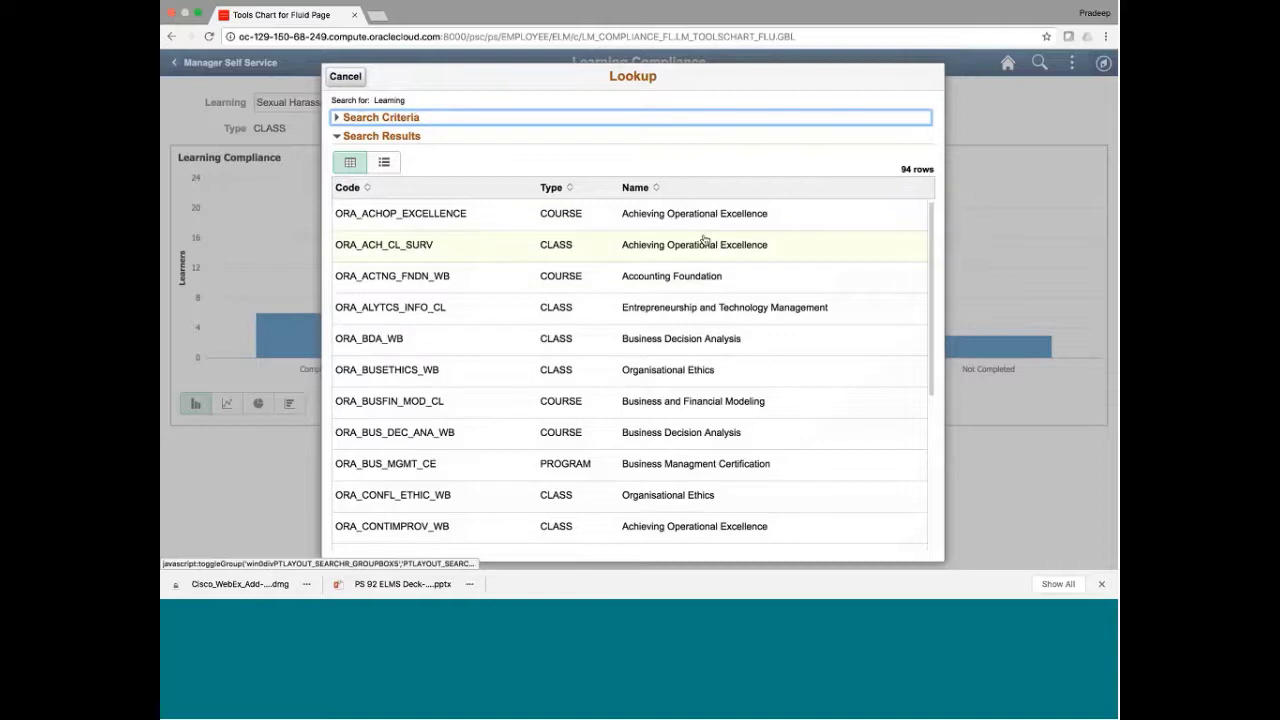
Chart the ORA_BUS_MGMT_CE program, which shows only (Blanks), then reopen the Learning lookup
click(568, 468)
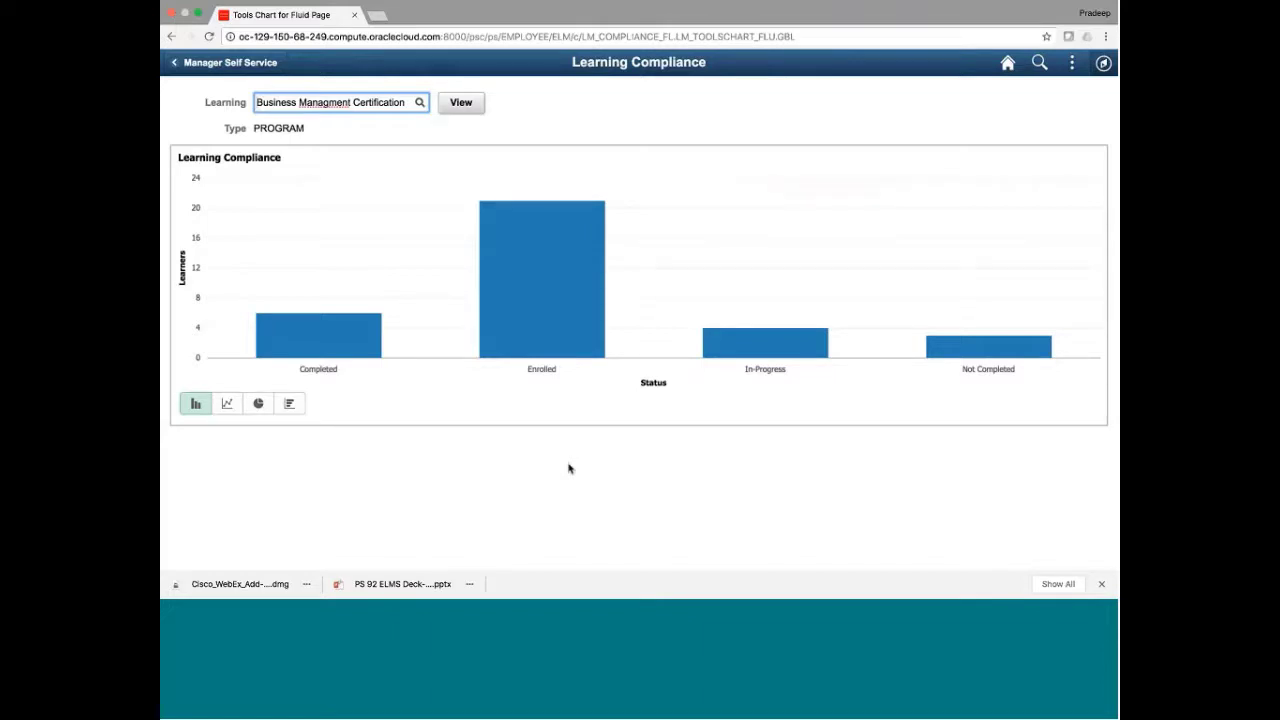
click(462, 104)
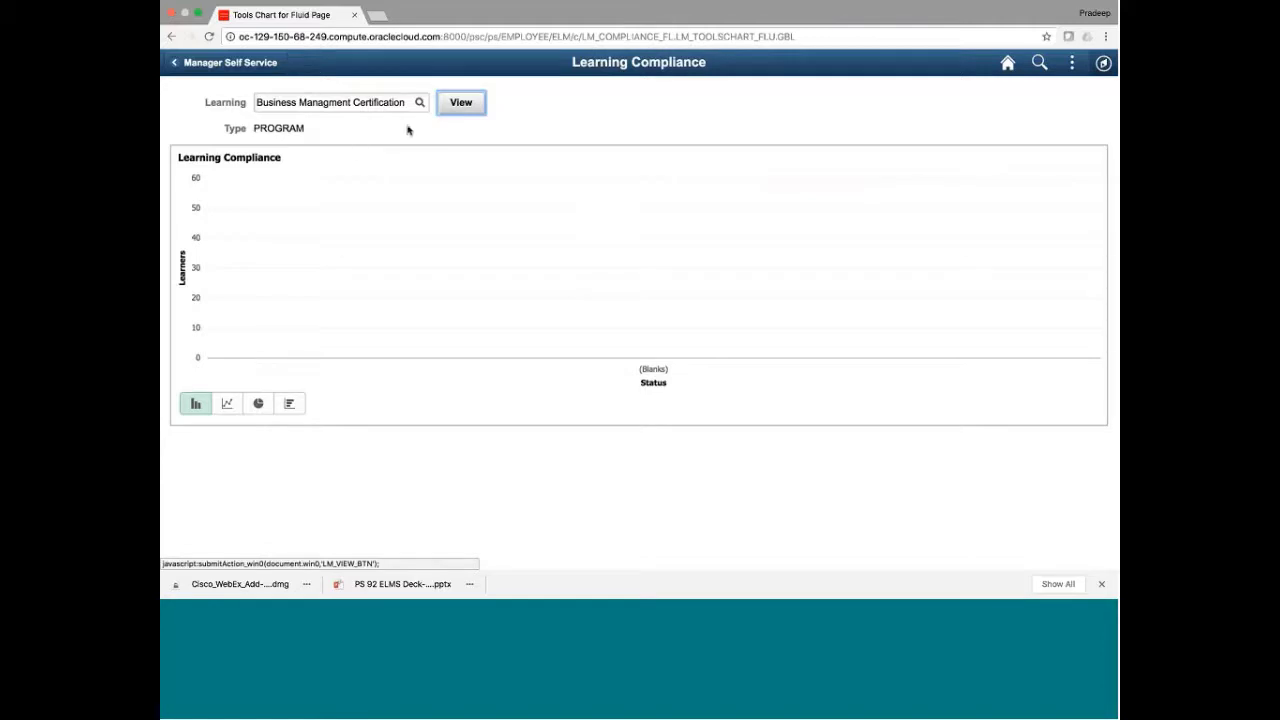
click(386, 101)
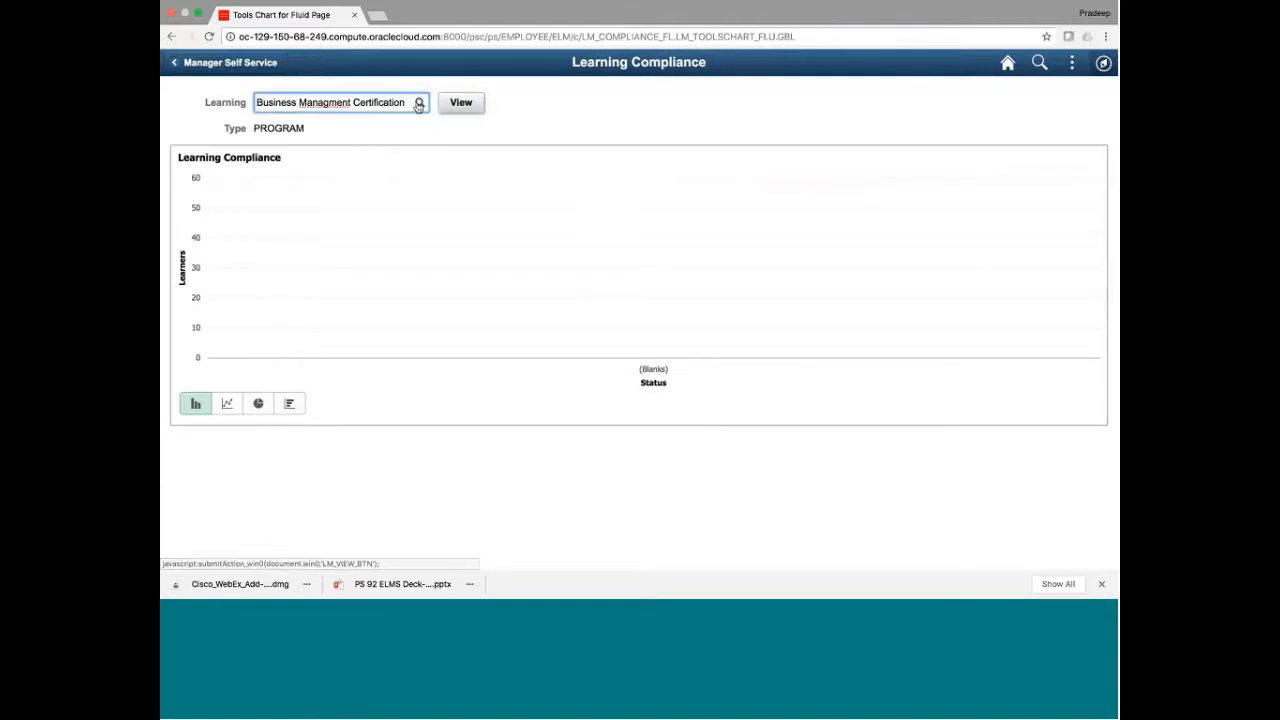
click(419, 104)
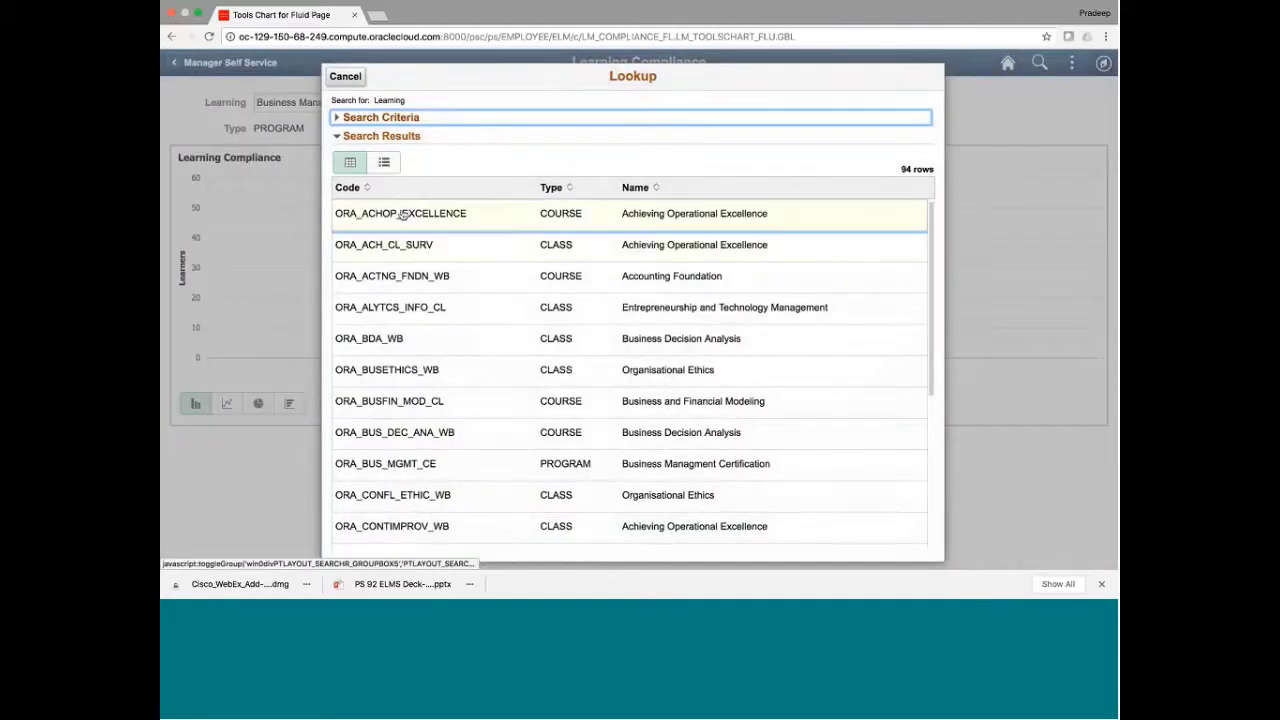
Chart ORA_ACHOP_EXCELLENCE and drill its Not Enrolled bar down by Job Title
click(402, 215)
click(469, 110)
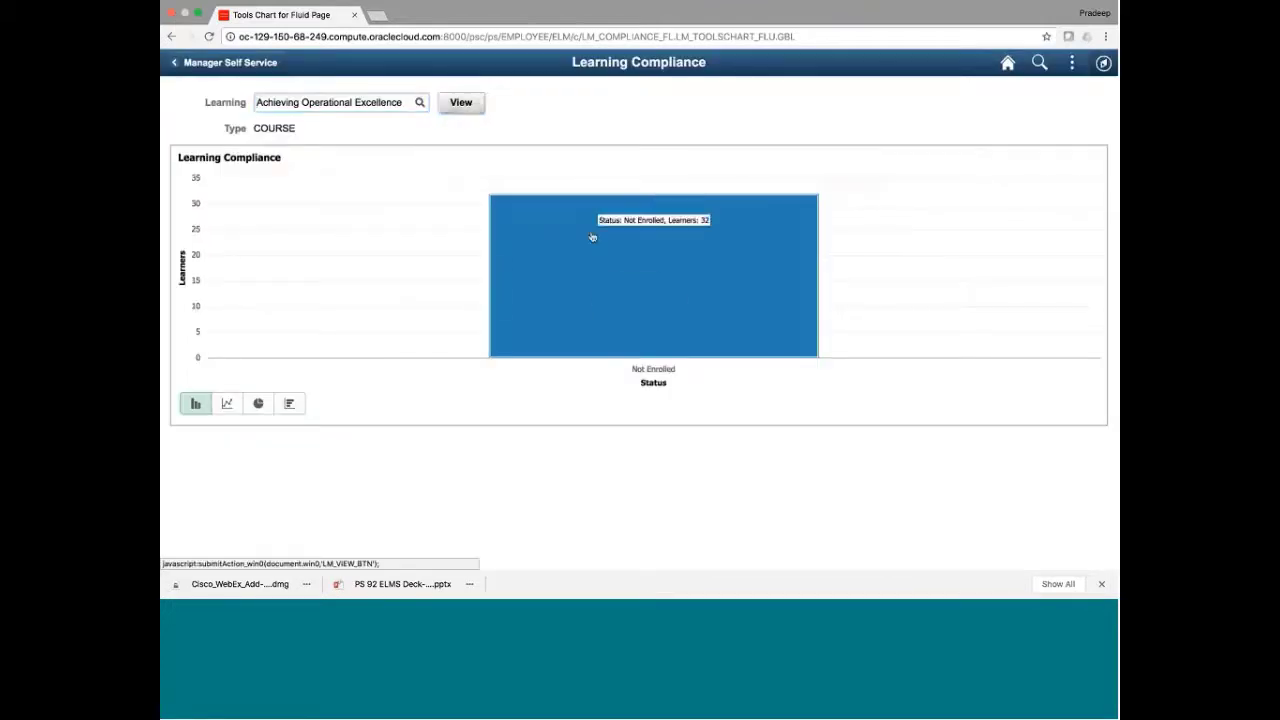
click(592, 236)
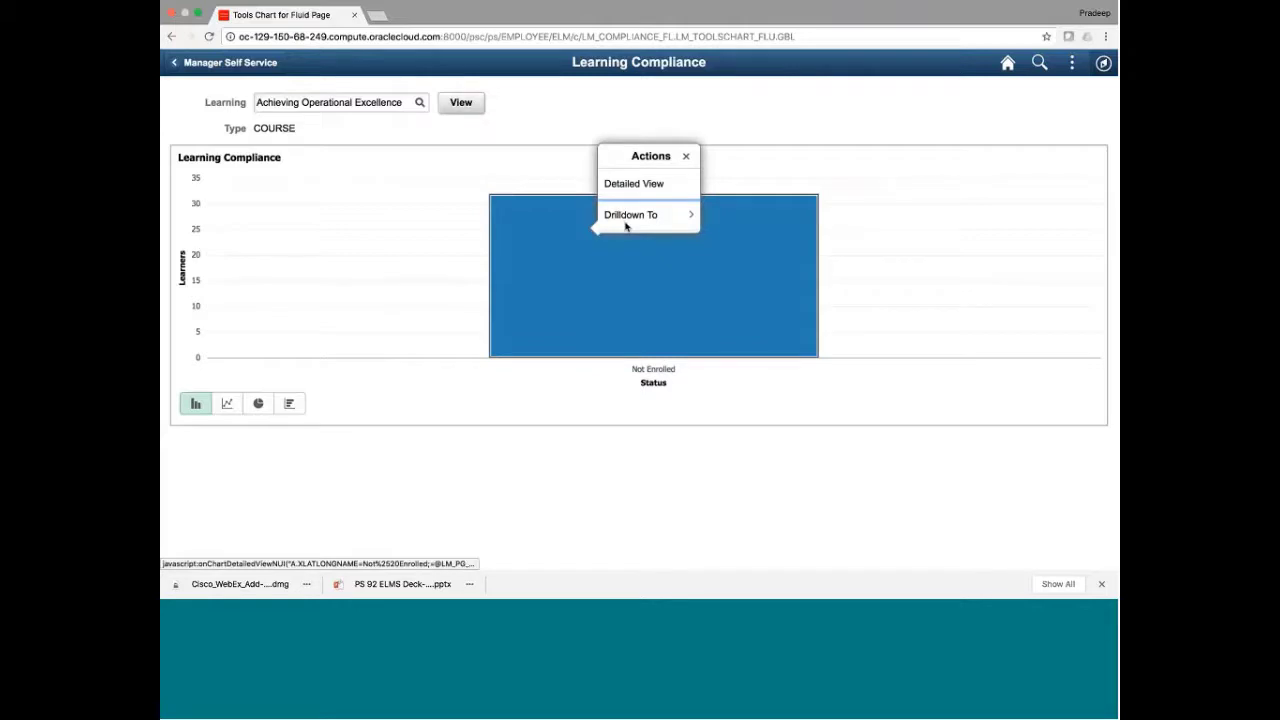
click(636, 218)
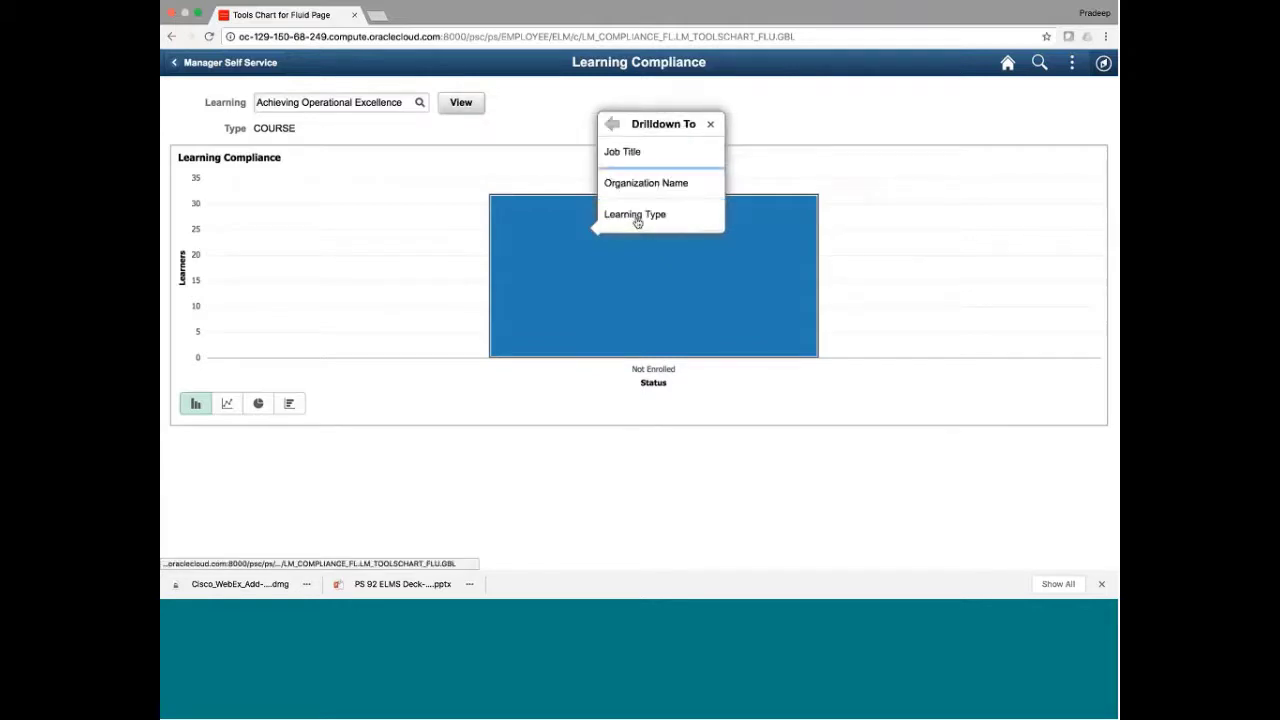
click(628, 158)
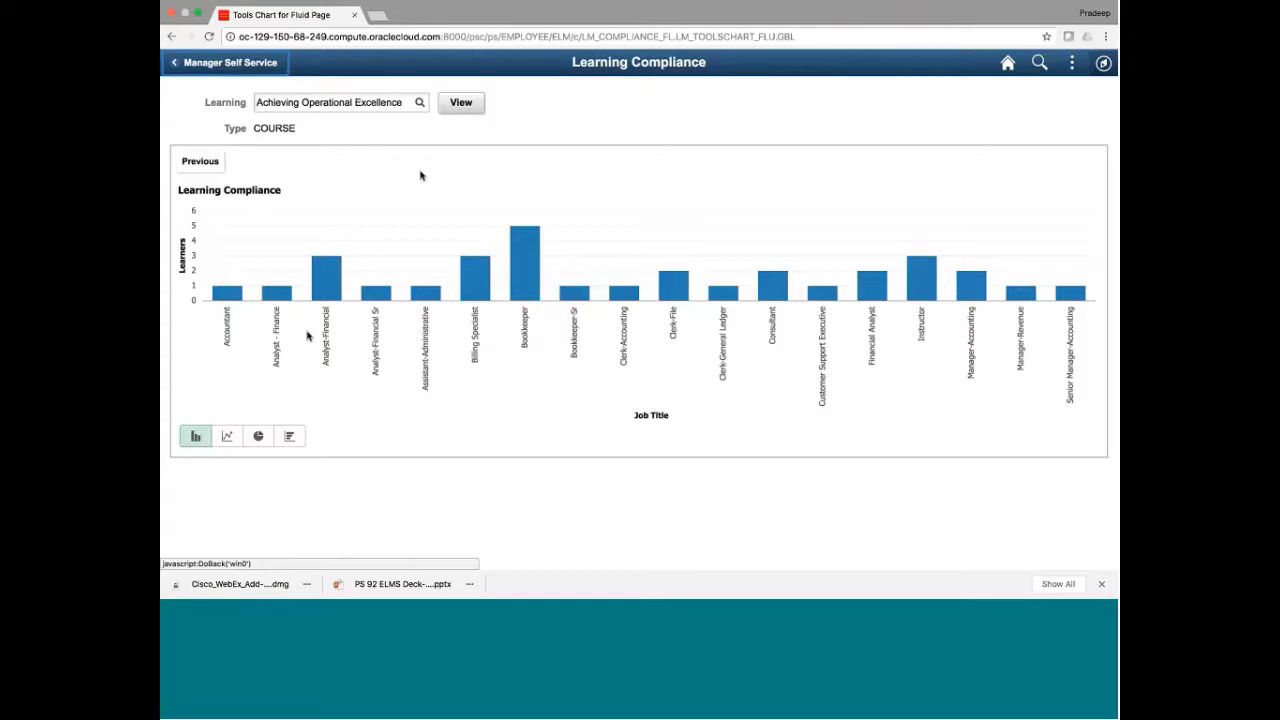
Show the compliance chart for the Accounting Foundation course
click(200, 163)
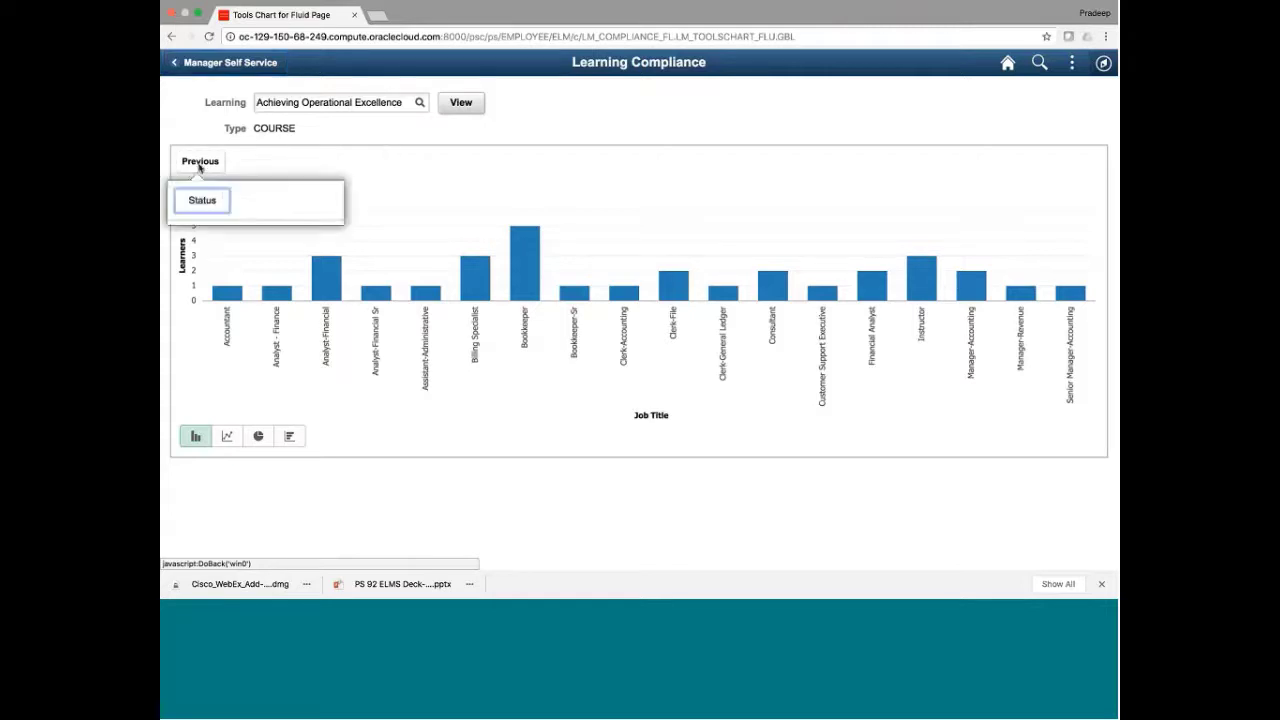
click(461, 104)
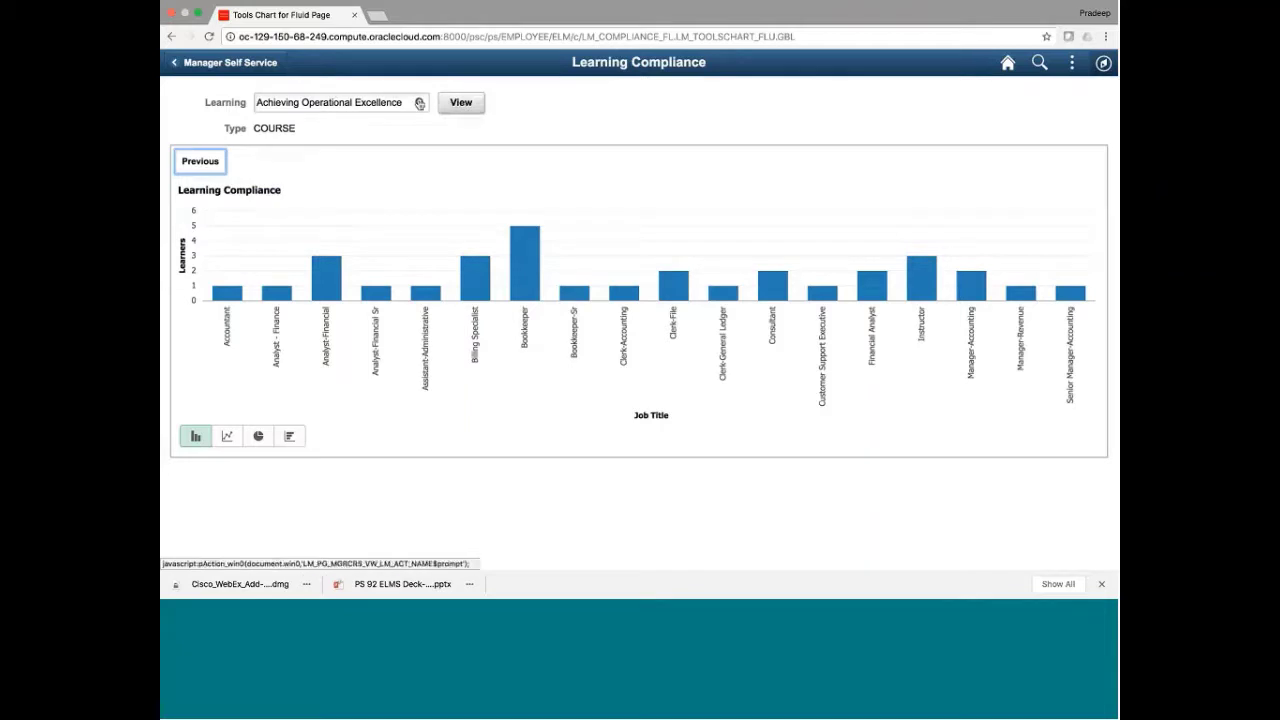
click(420, 102)
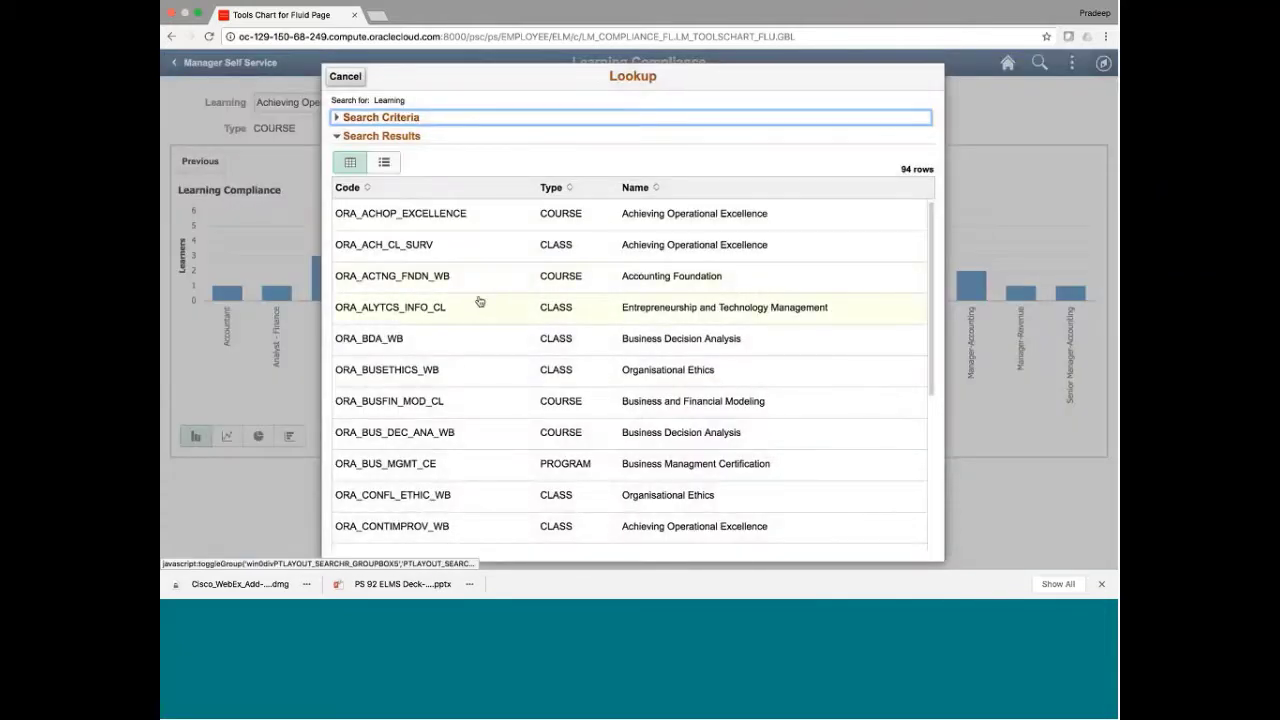
click(398, 283)
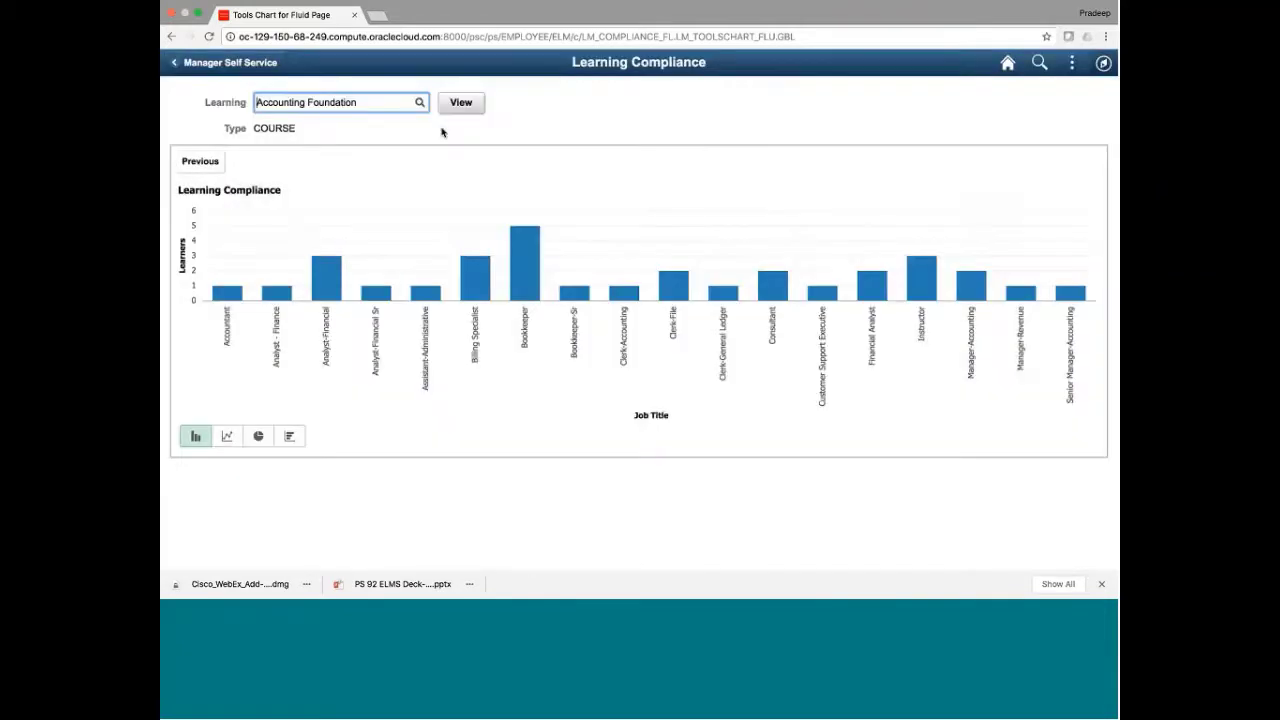
click(460, 105)
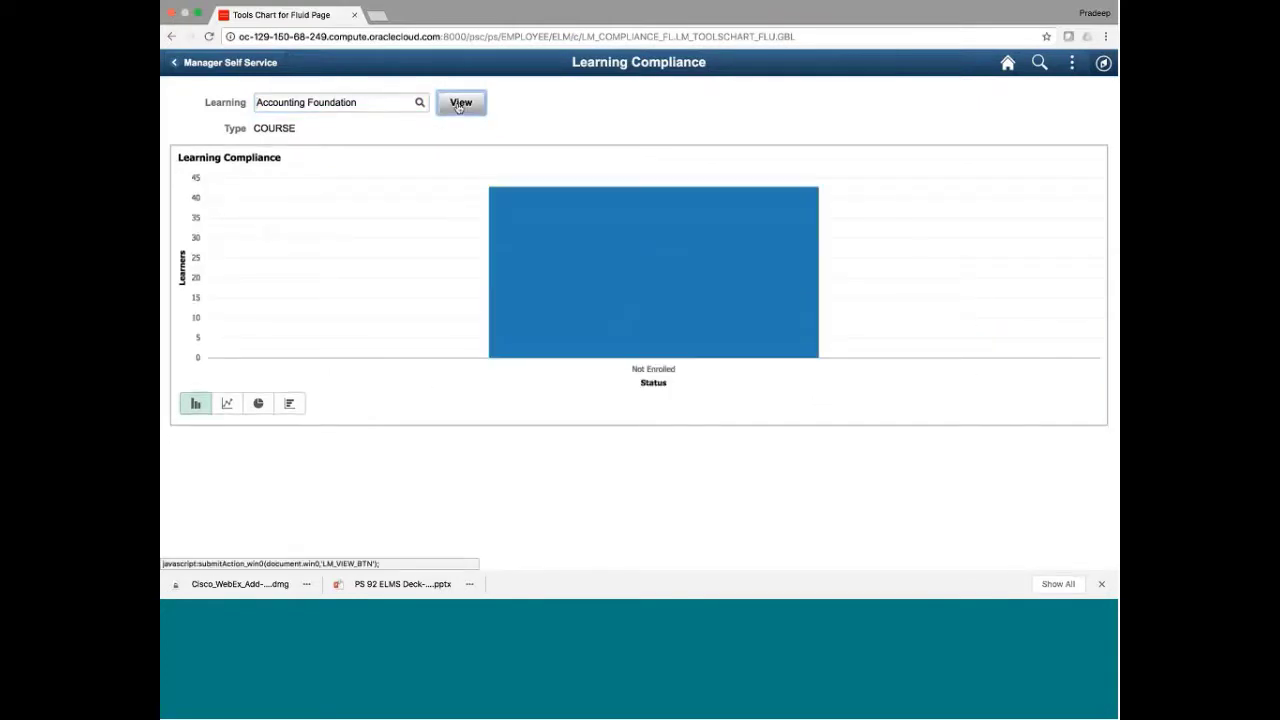
Chart ORA_BDA_WB (Business Decision Analysis), showing 1 learner Completed
click(420, 104)
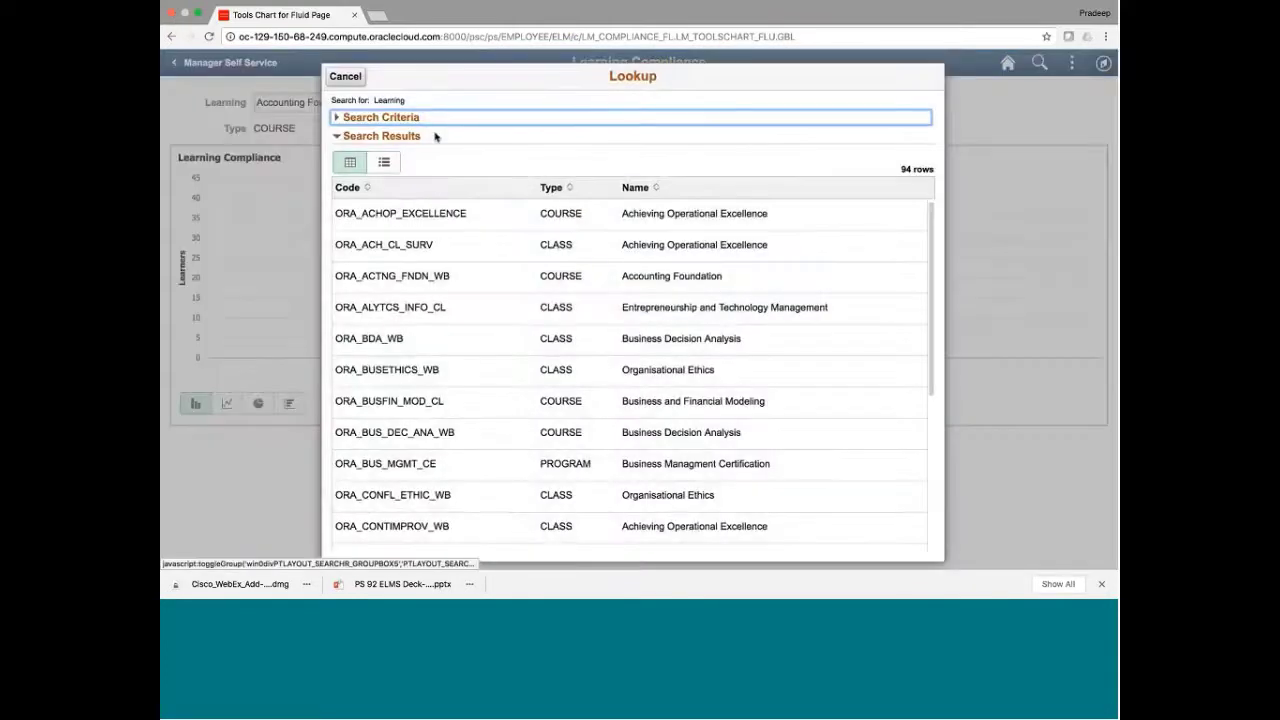
click(369, 338)
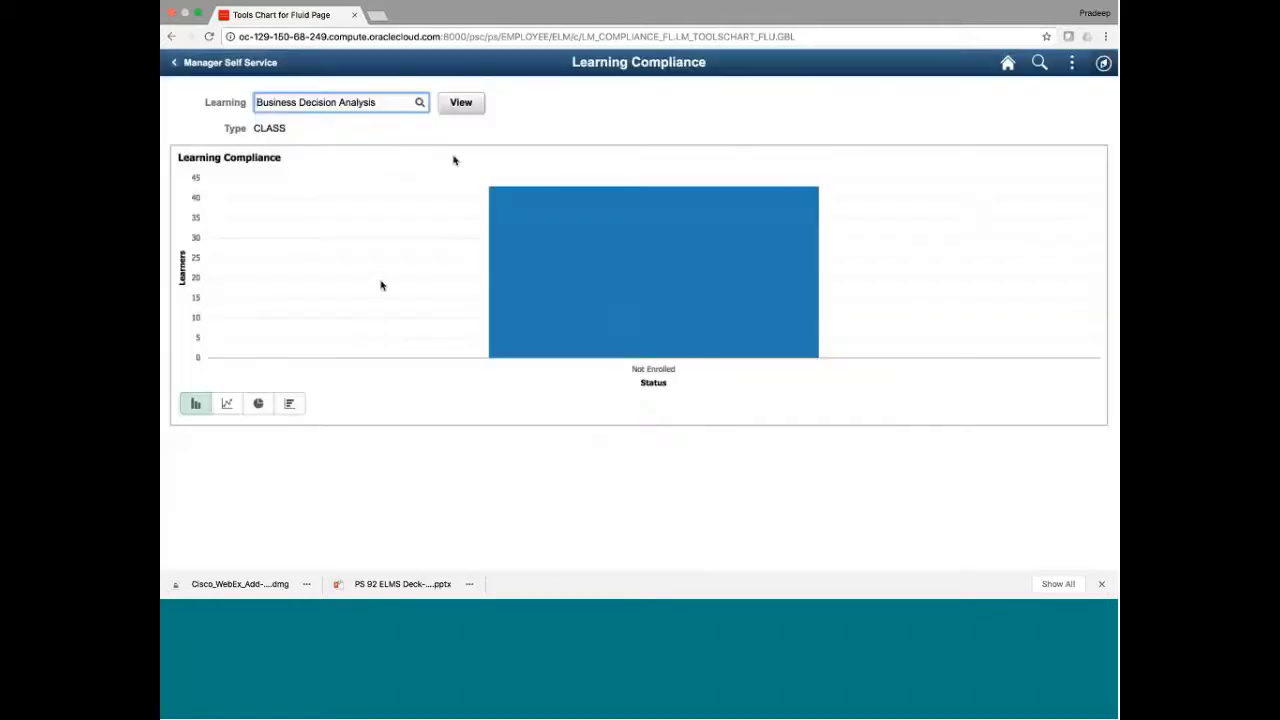
click(454, 110)
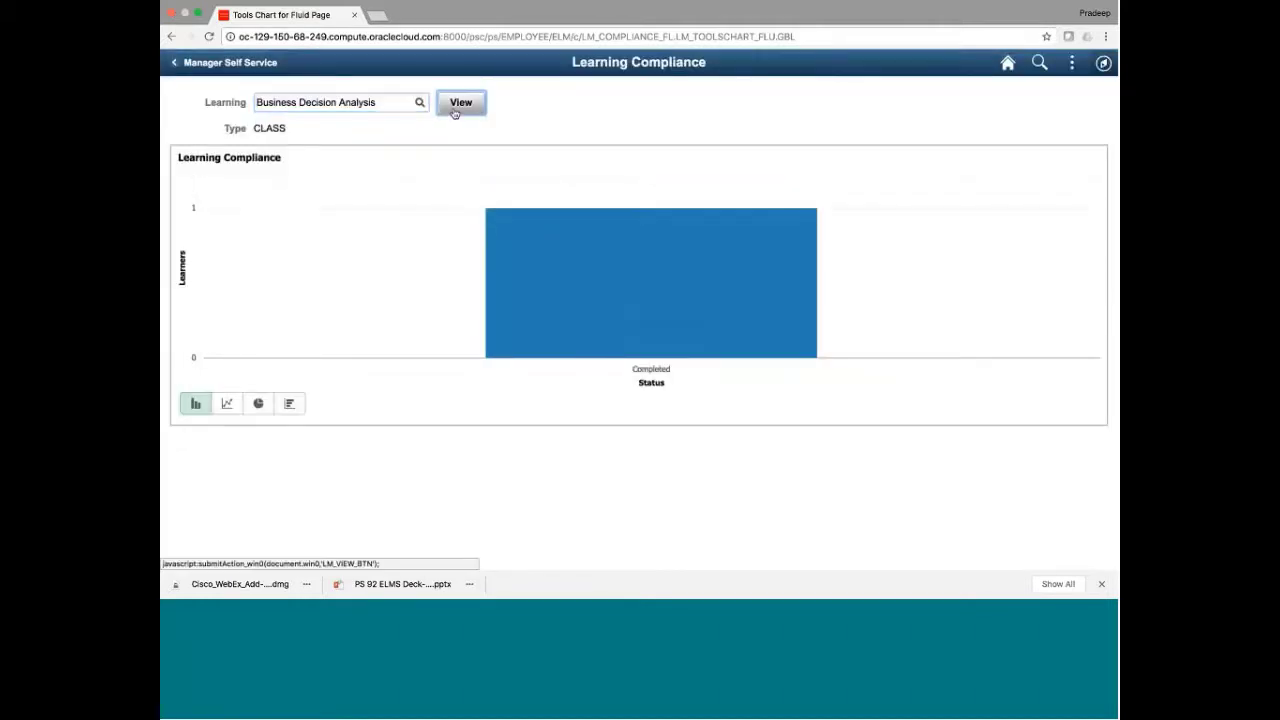
mouse_move(711, 270)
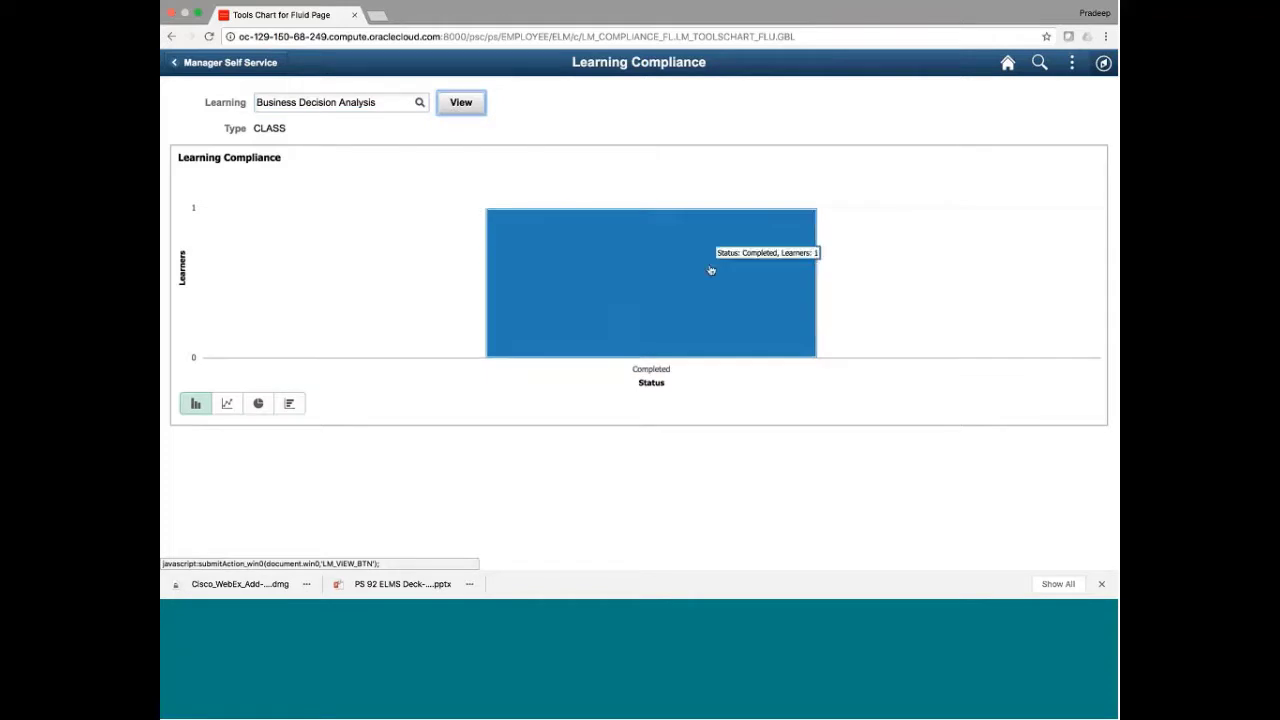
click(711, 270)
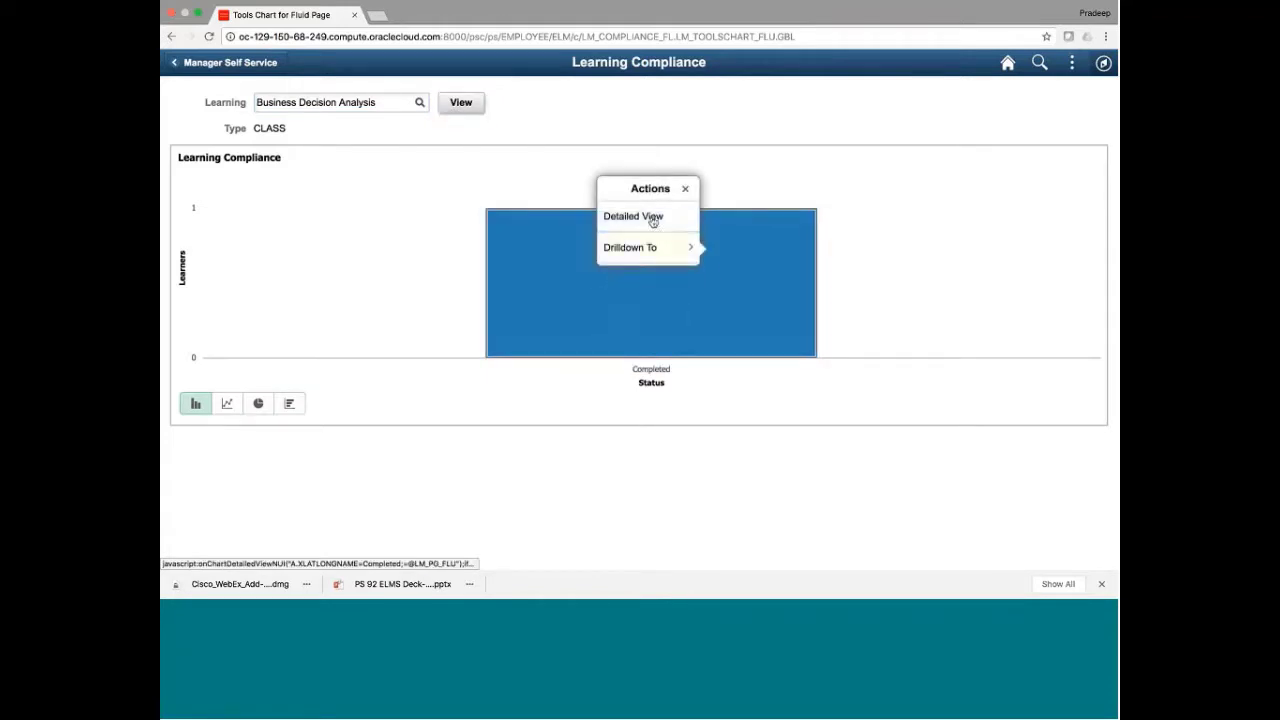
click(653, 219)
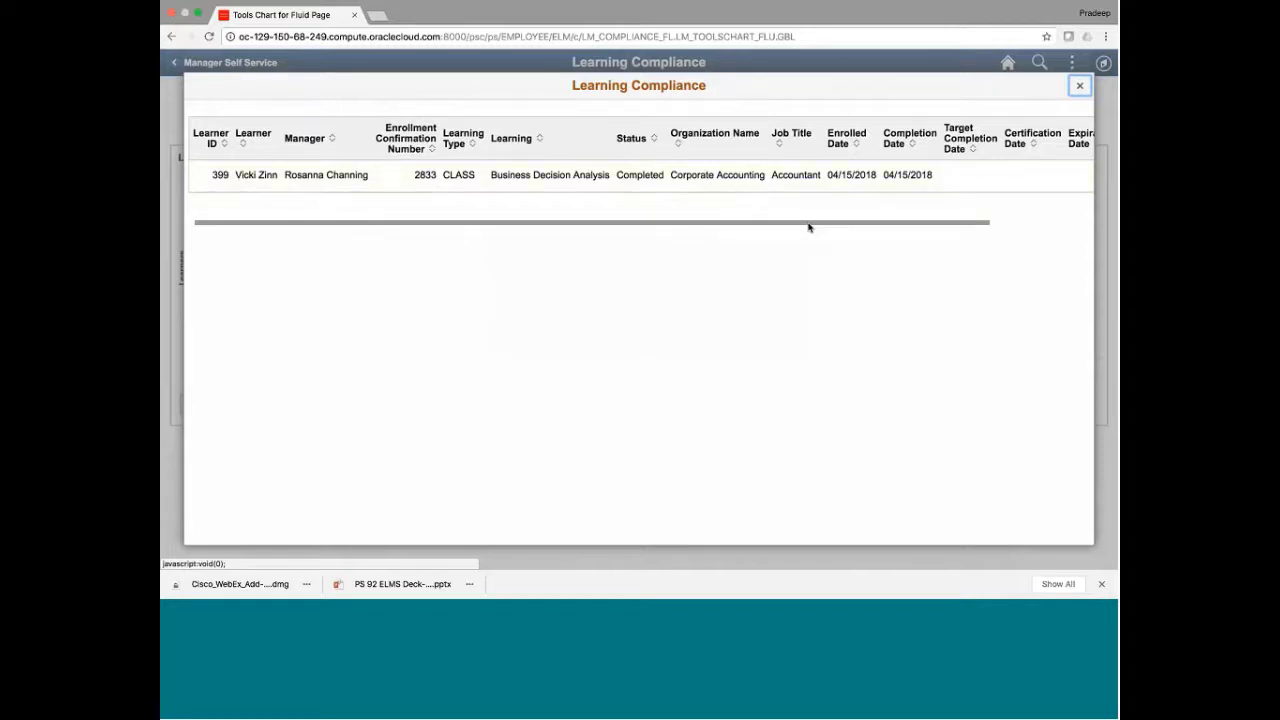
scroll(808, 229, right, 3)
scroll(940, 220, left, 1)
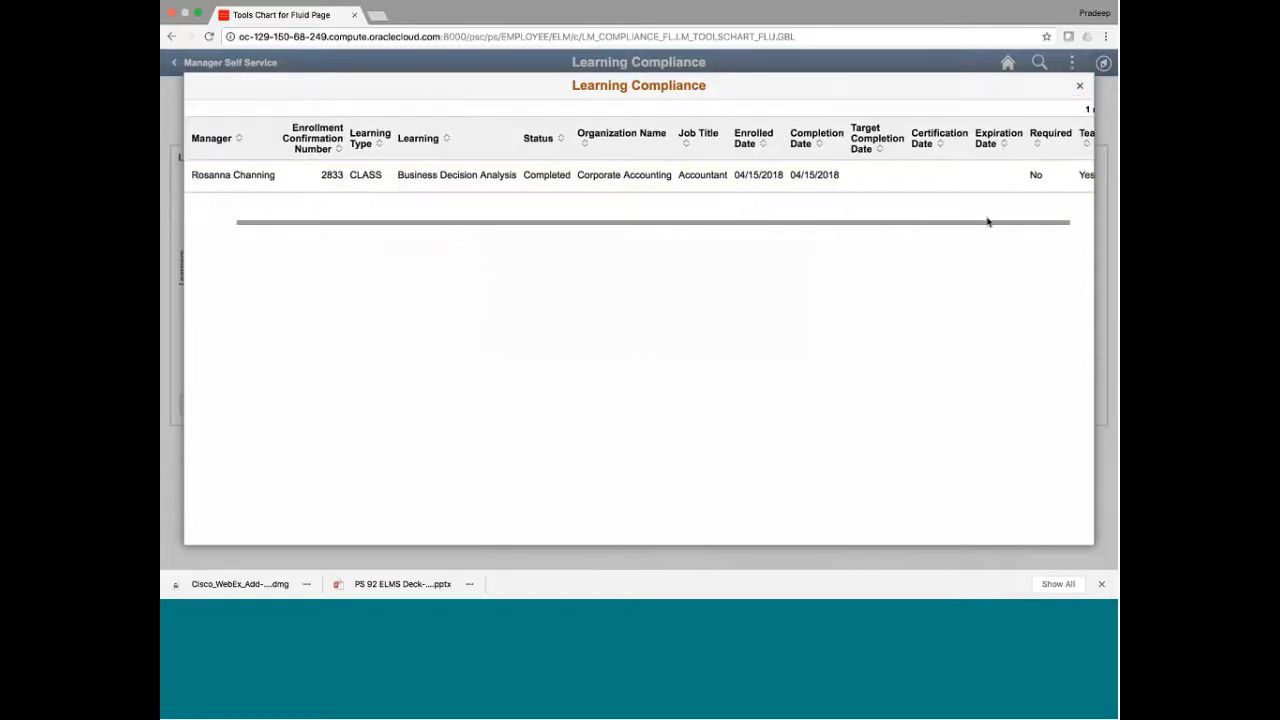
scroll(985, 227, right, 1)
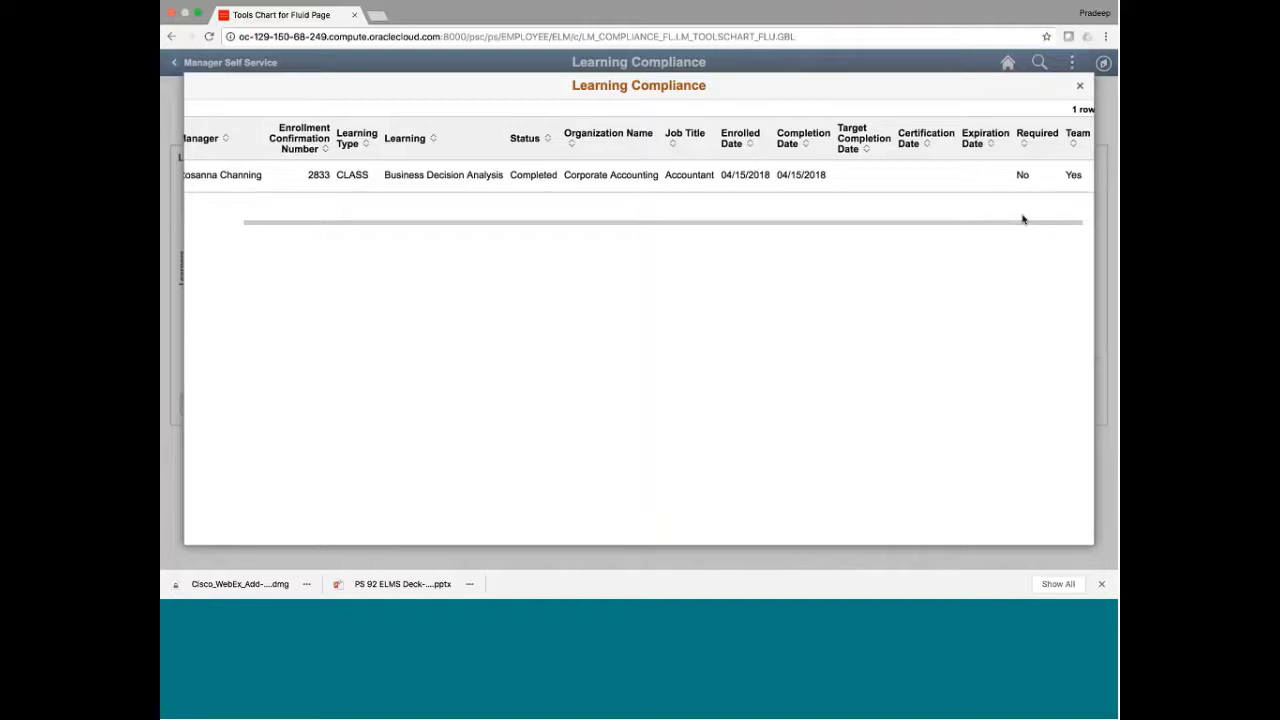
click(1080, 86)
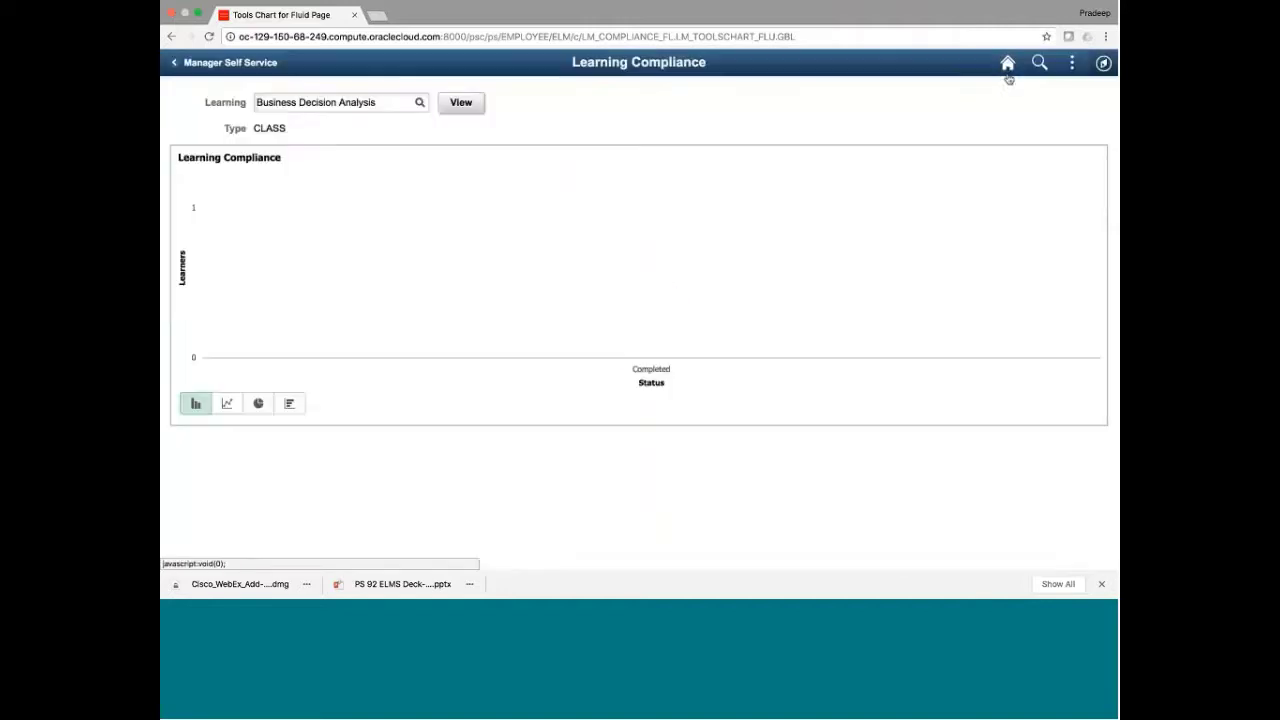
Try line, pie and horizontal bar charts, restore vertical bars, then return to Manager Self Service
click(227, 404)
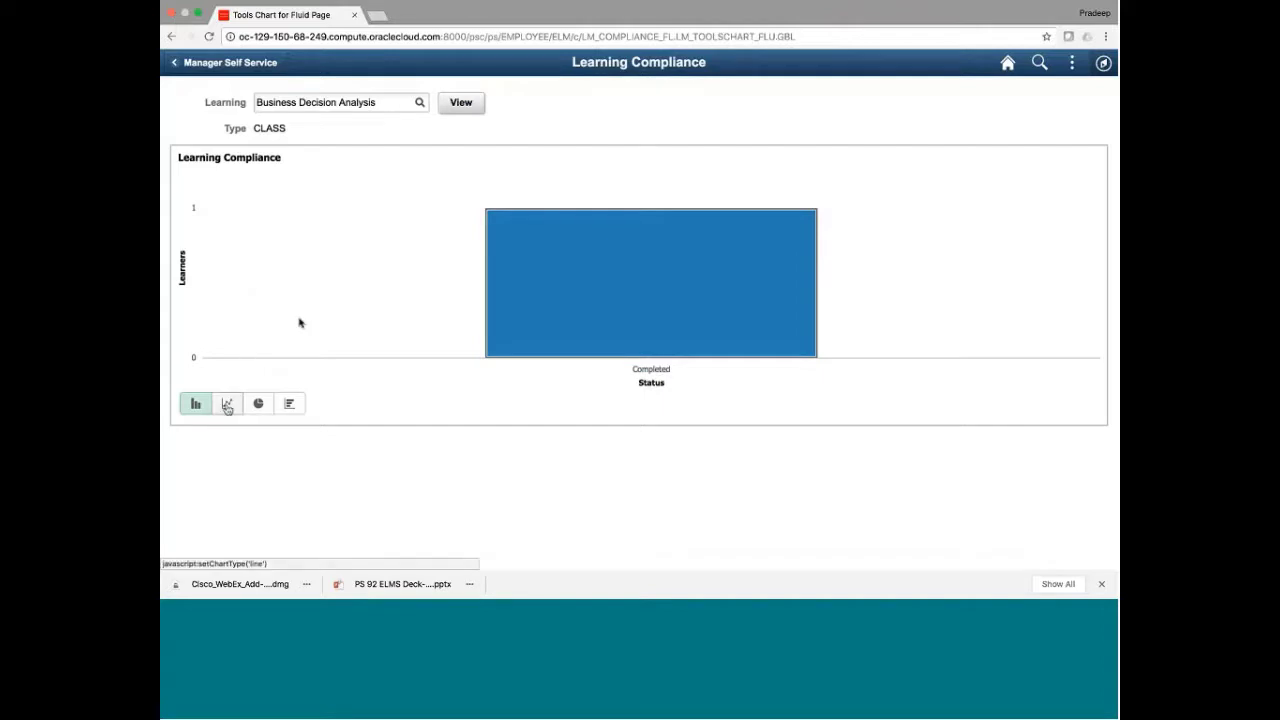
click(227, 404)
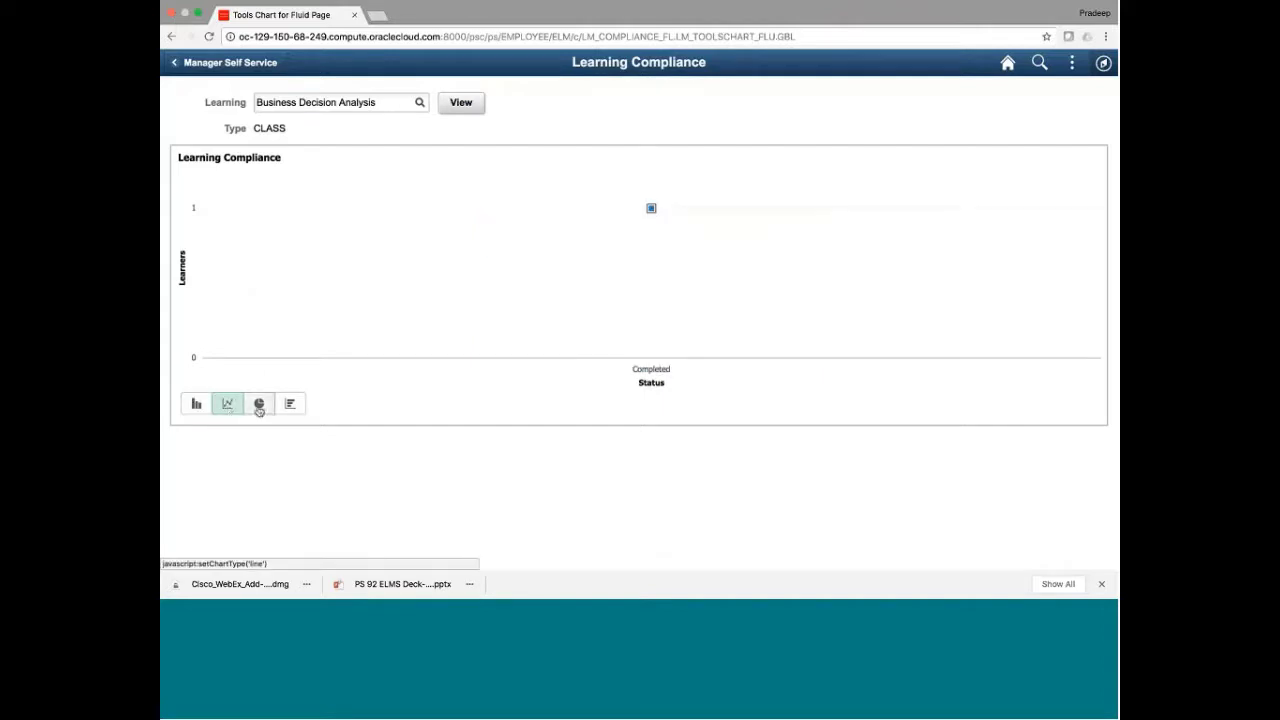
click(258, 405)
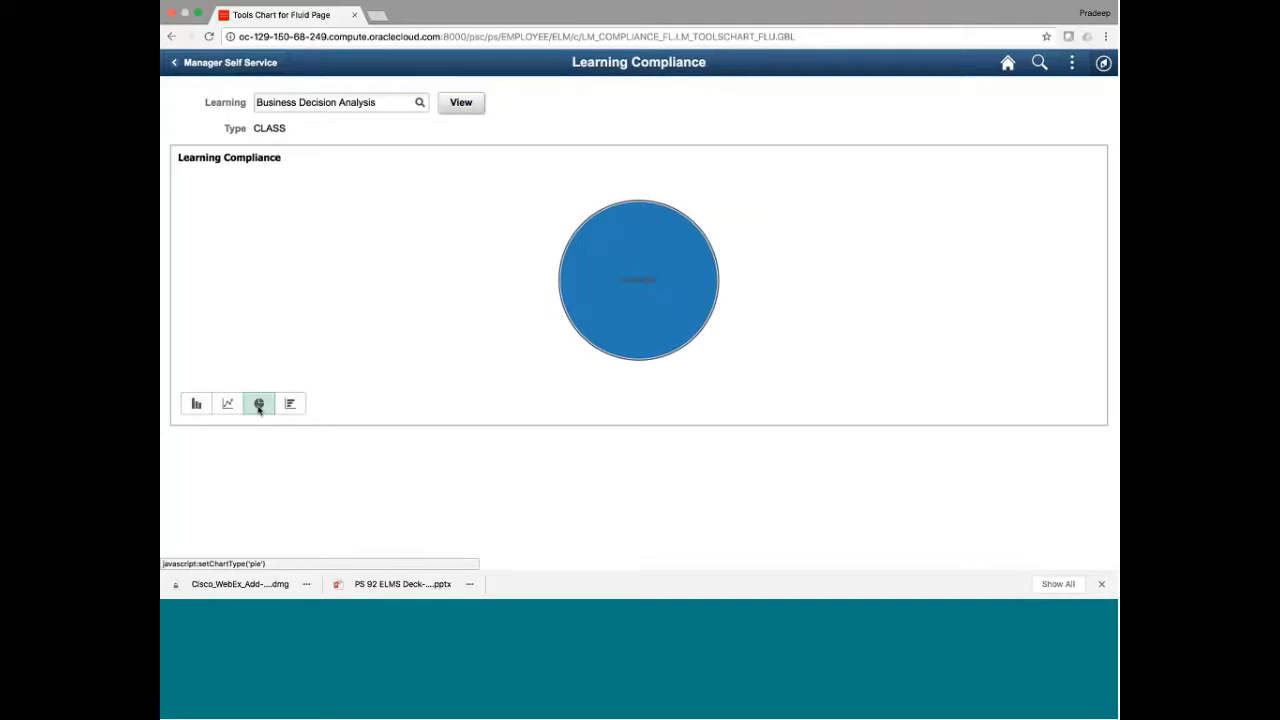
click(292, 405)
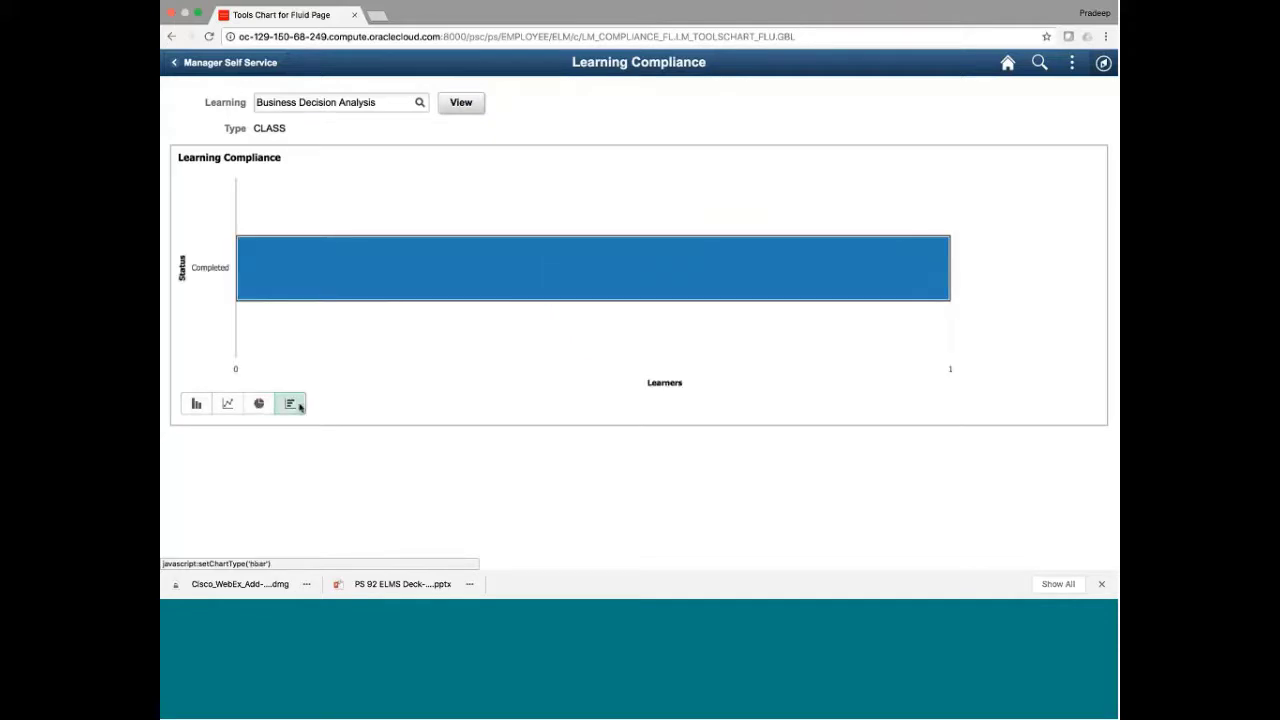
click(195, 404)
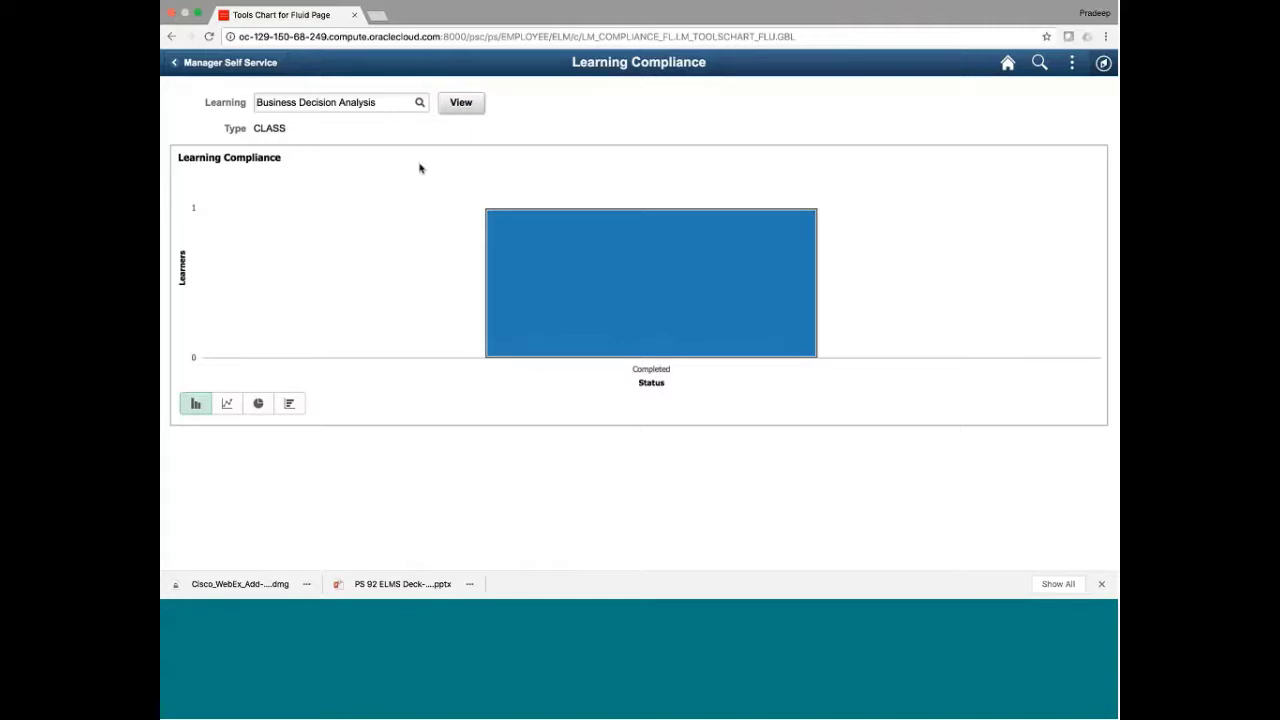
click(182, 64)
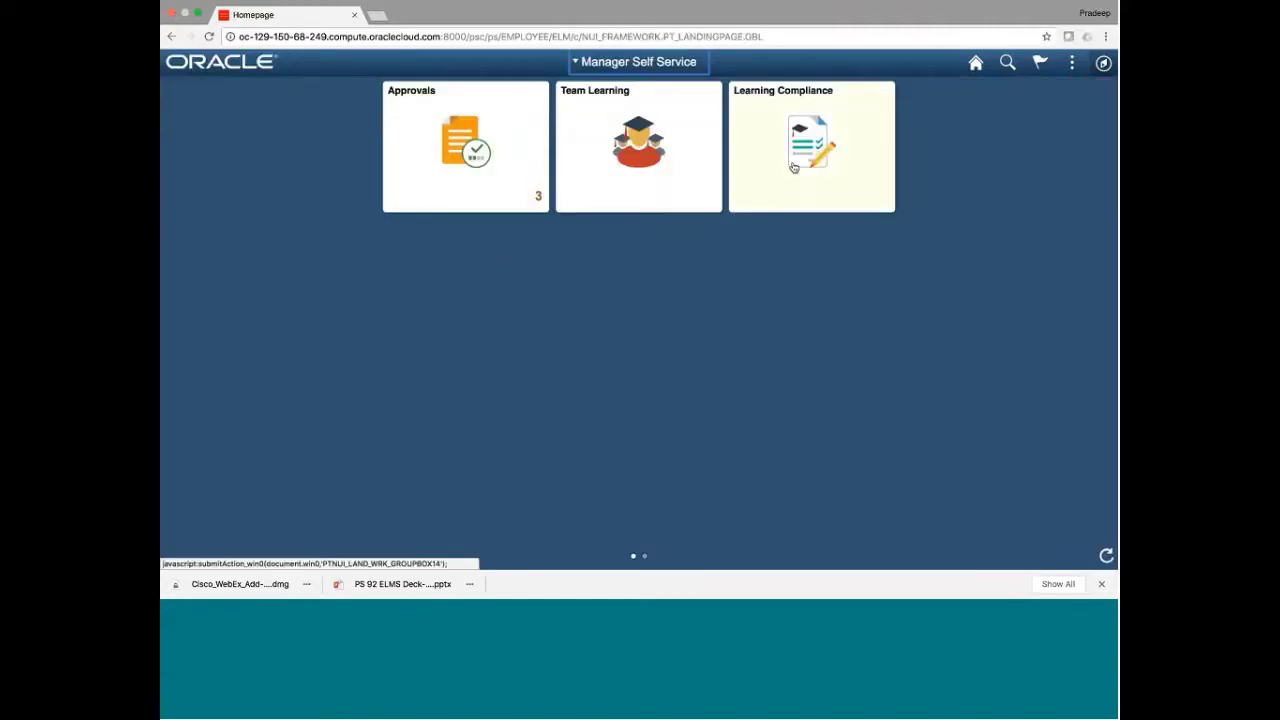
Show Team Learning's Team Members page with 3 pending approvals and the direct reports
click(601, 175)
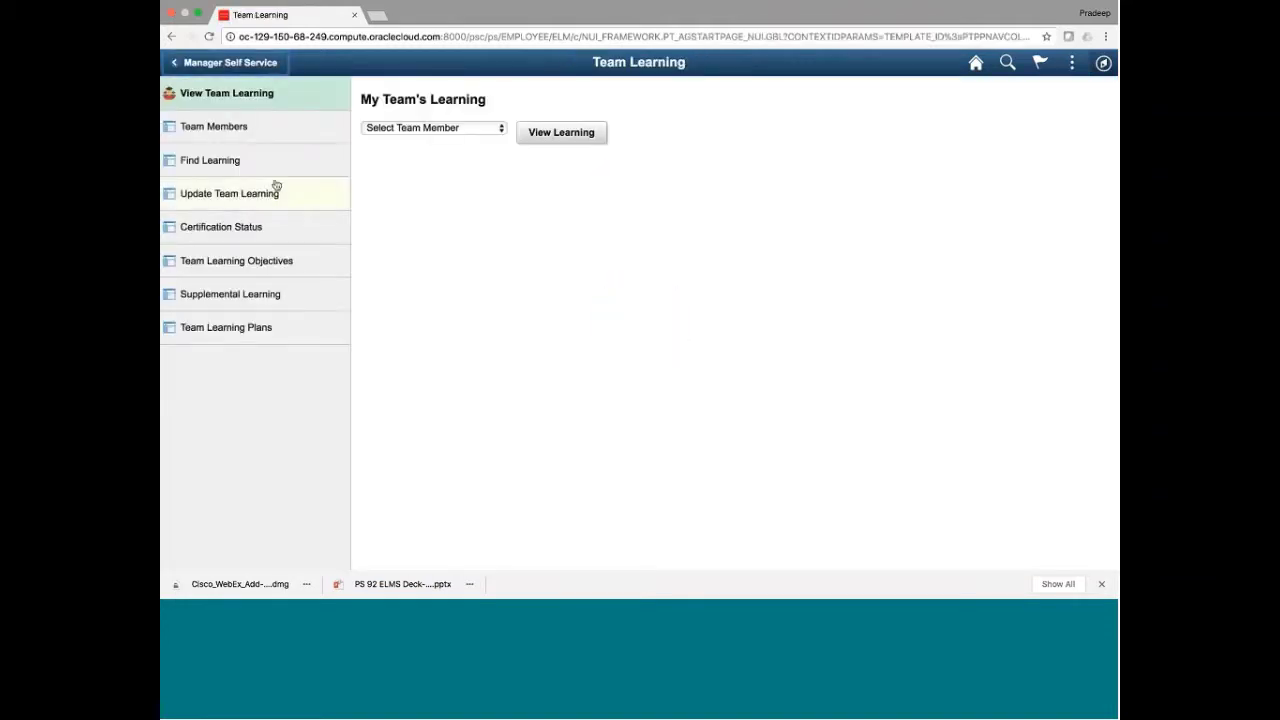
click(243, 132)
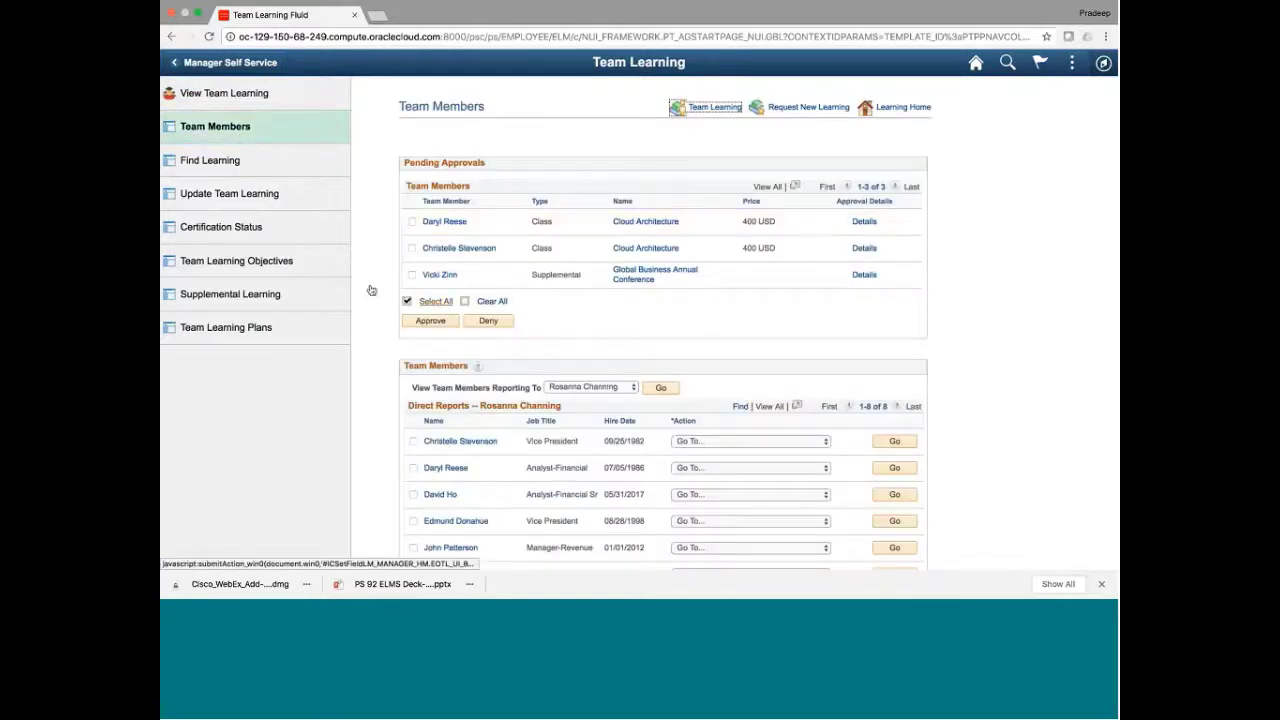
scroll(412, 320, down, 3)
scroll(412, 320, up, 3)
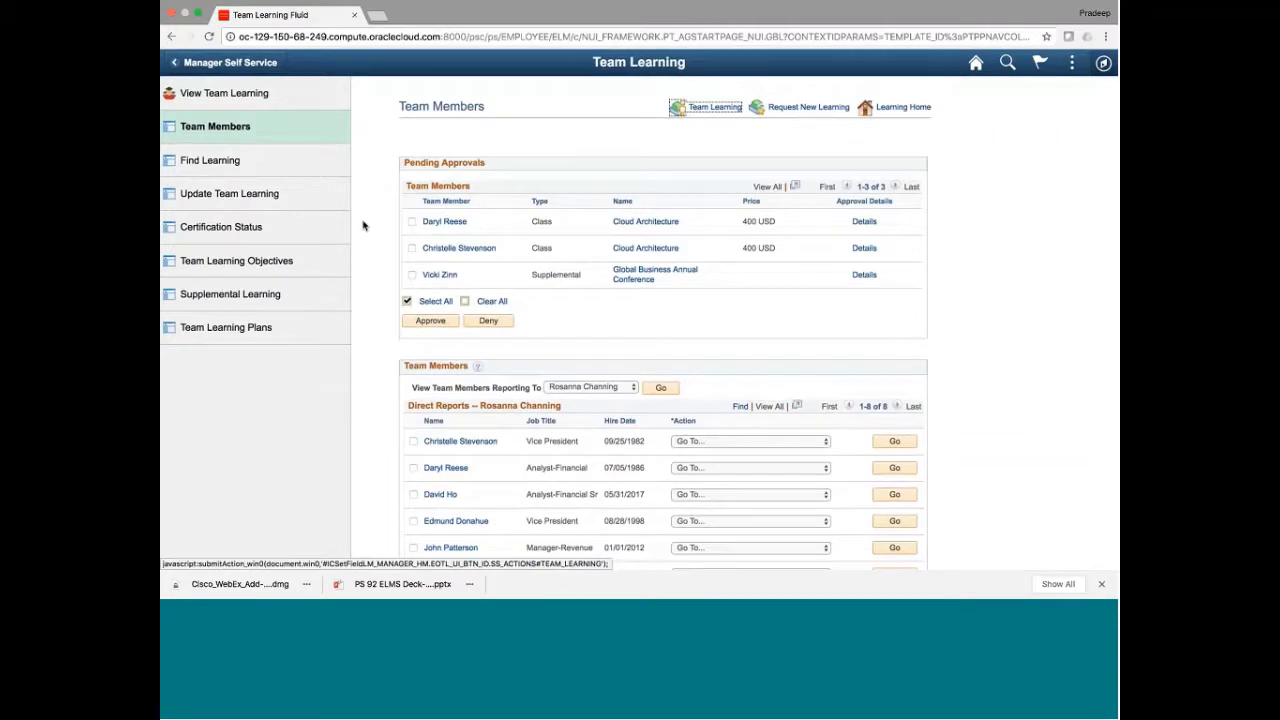
Browse the Find Learning catalog and its Rating filter options
click(260, 170)
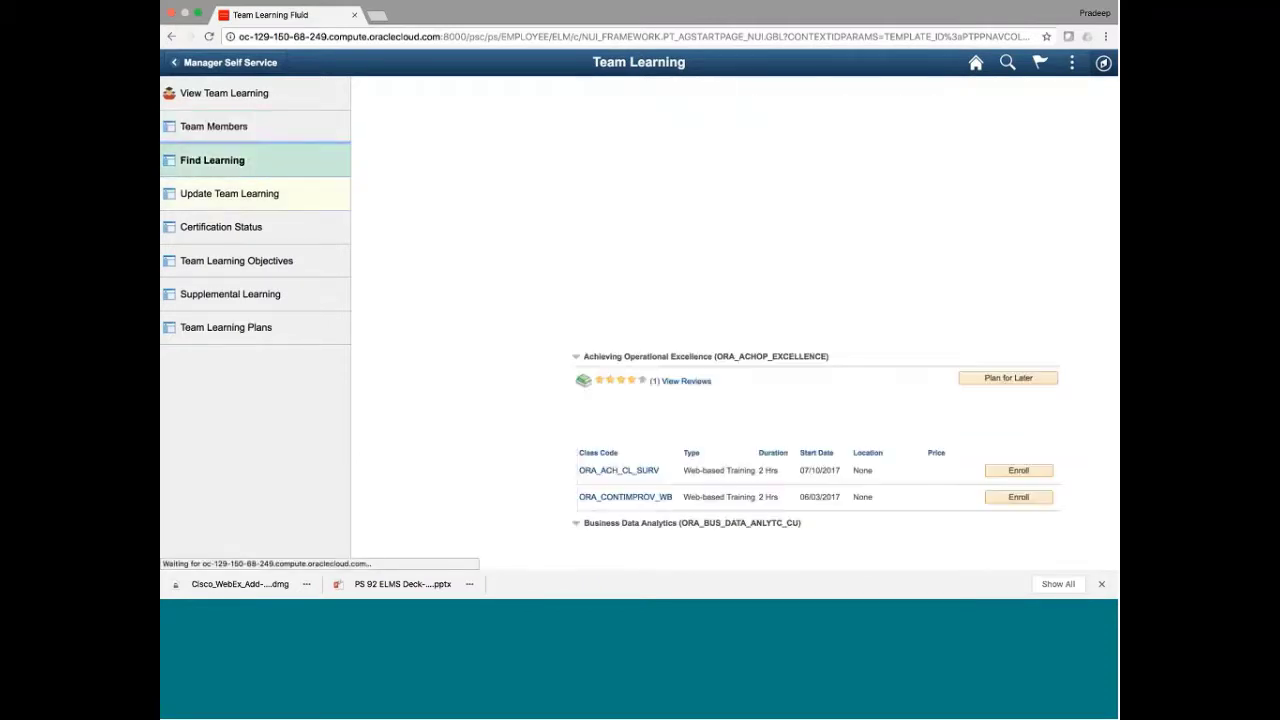
scroll(545, 320, down, 3)
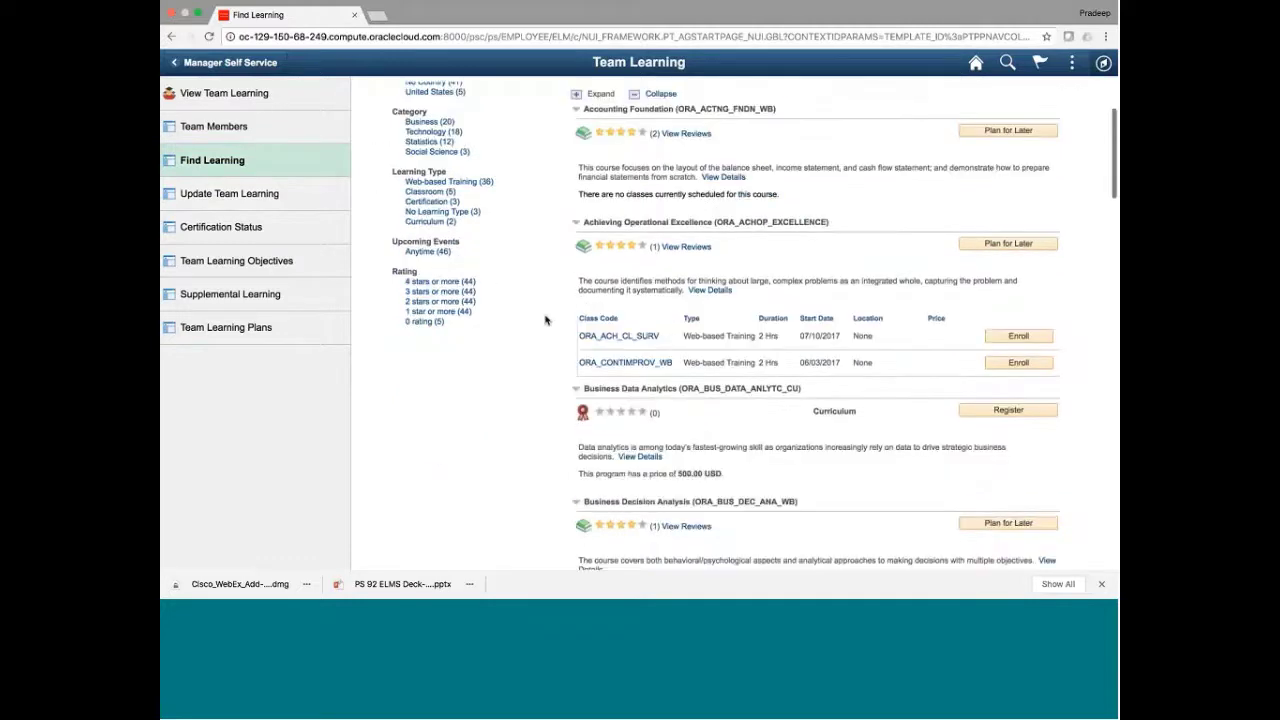
scroll(545, 320, up, 3)
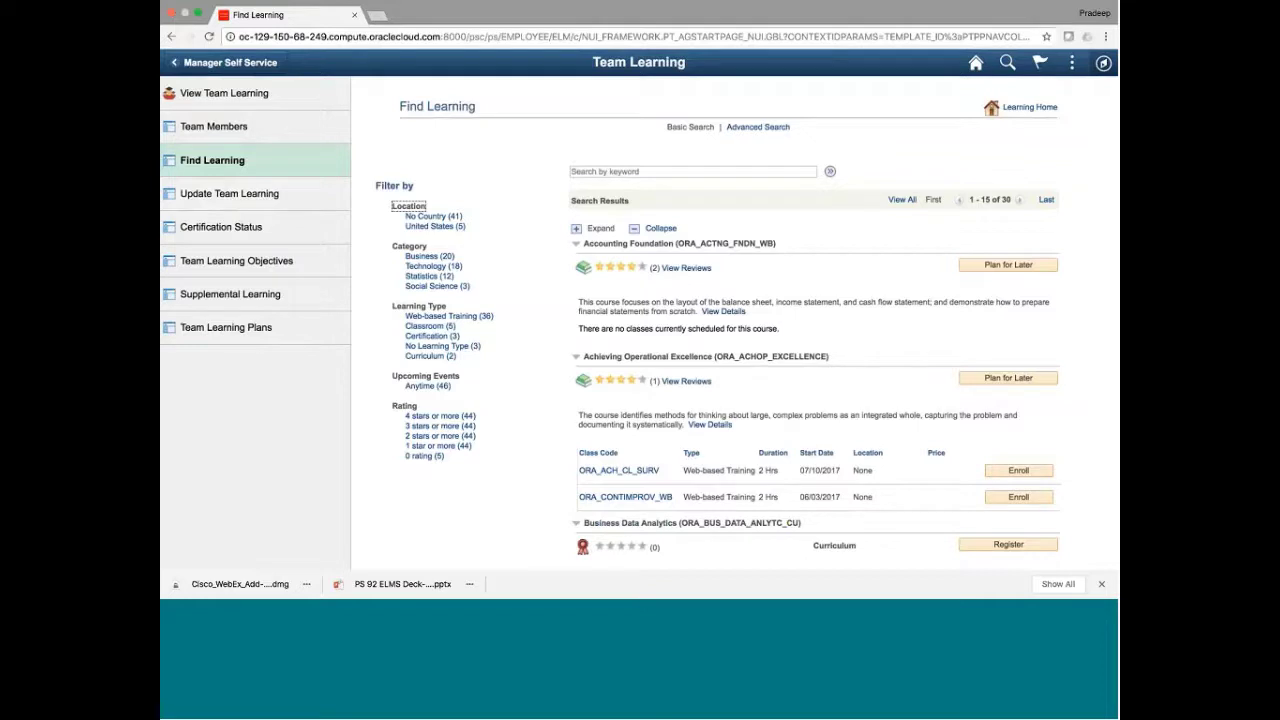
drag(389, 405, 490, 454)
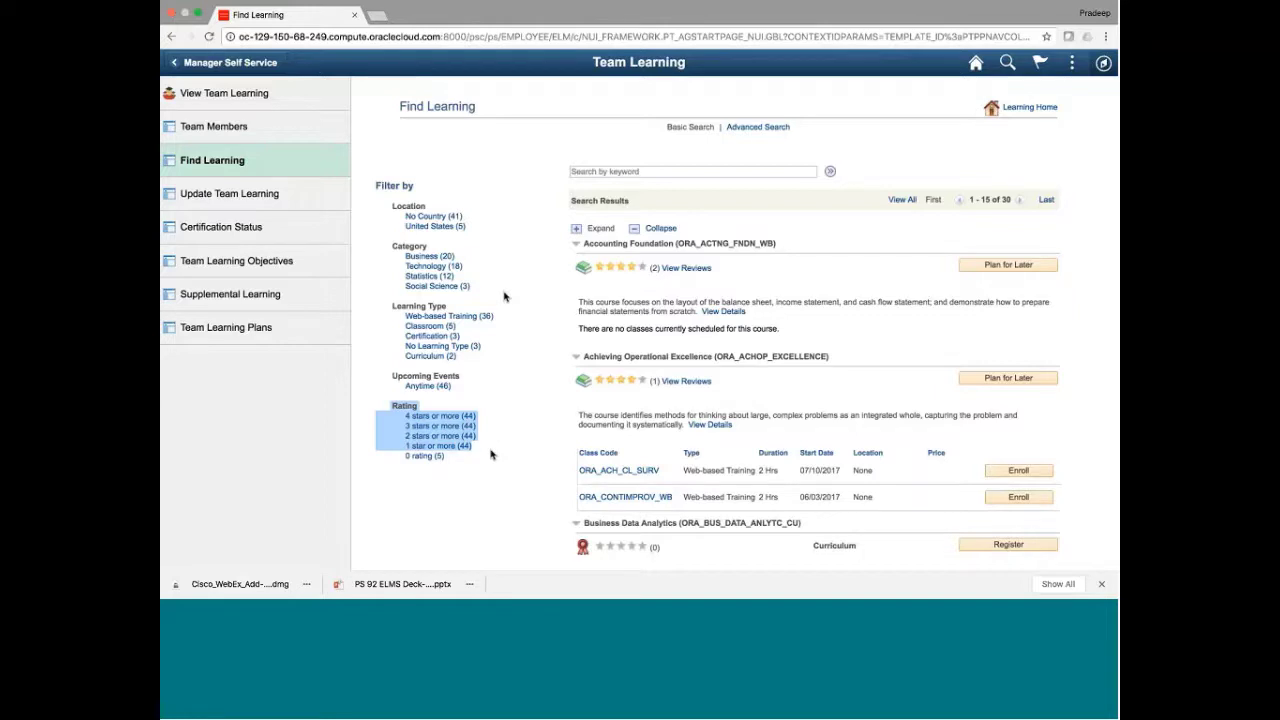
List Update Team Learning records for All Learners, showing 35 records
click(249, 203)
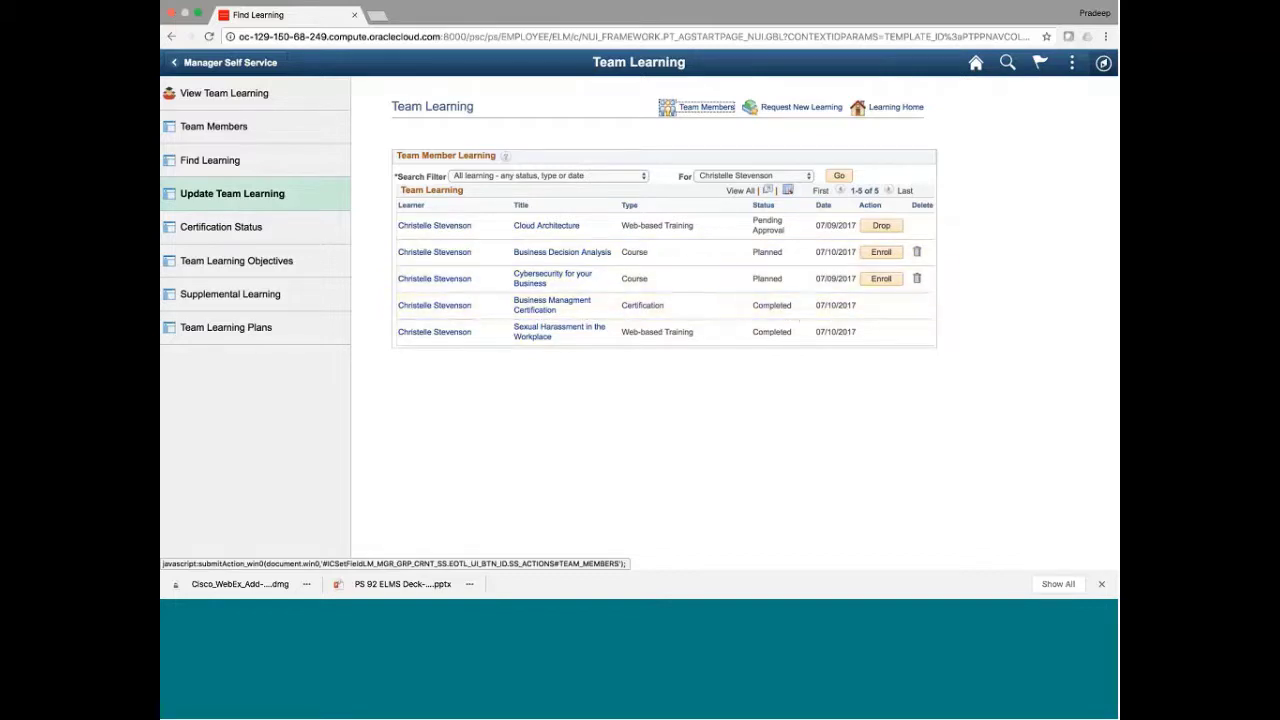
click(722, 177)
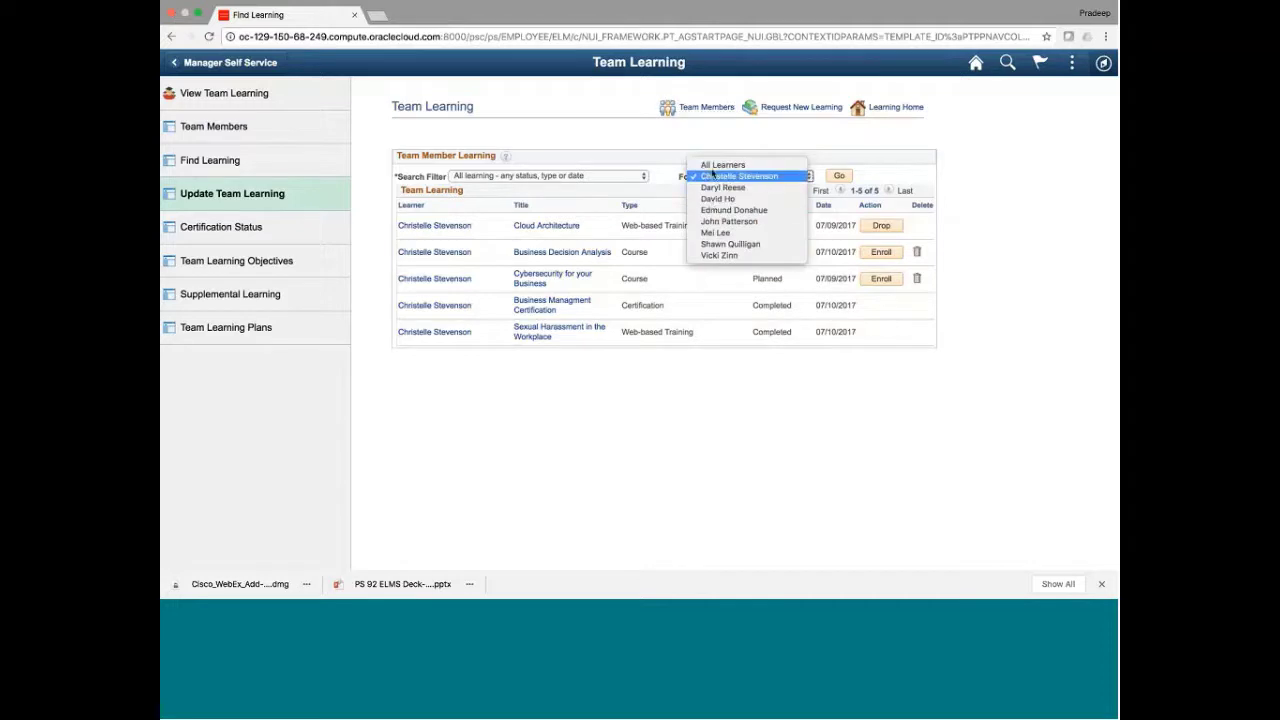
click(800, 165)
click(840, 176)
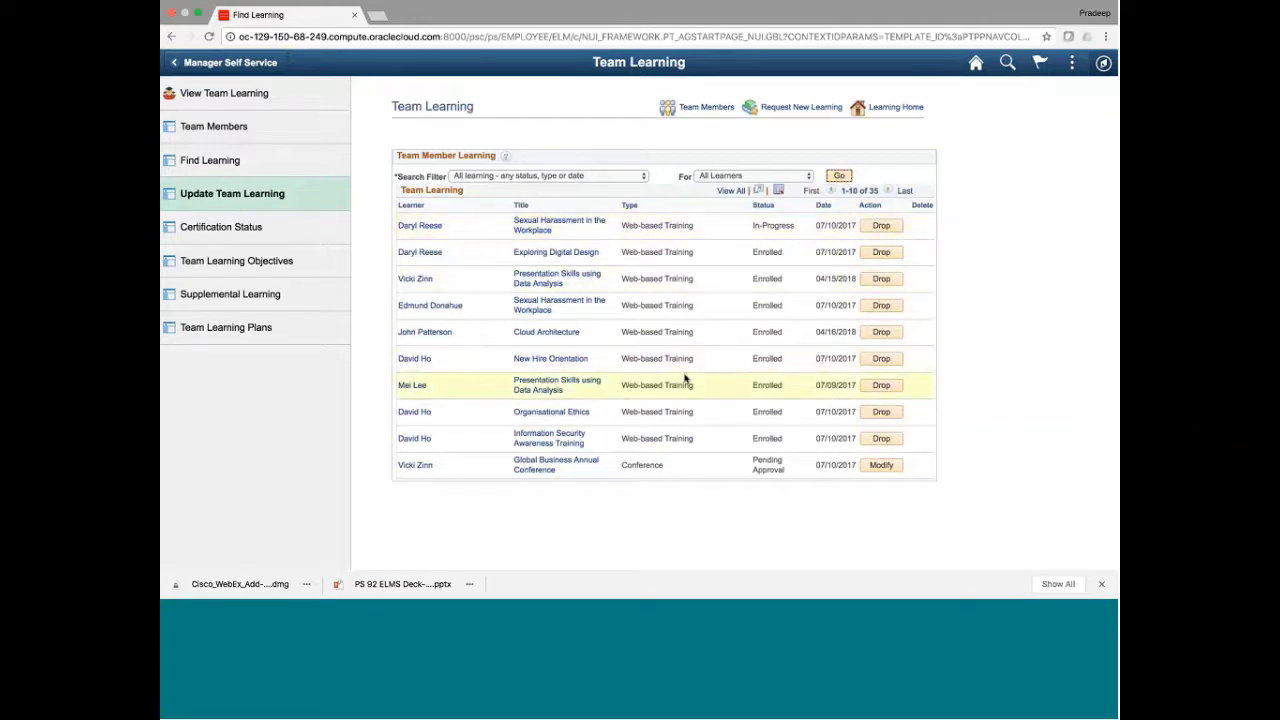
Go through Certification Status to Team Learning Objectives, listing the team's In-Progress objectives
scroll(686, 382, down, 1)
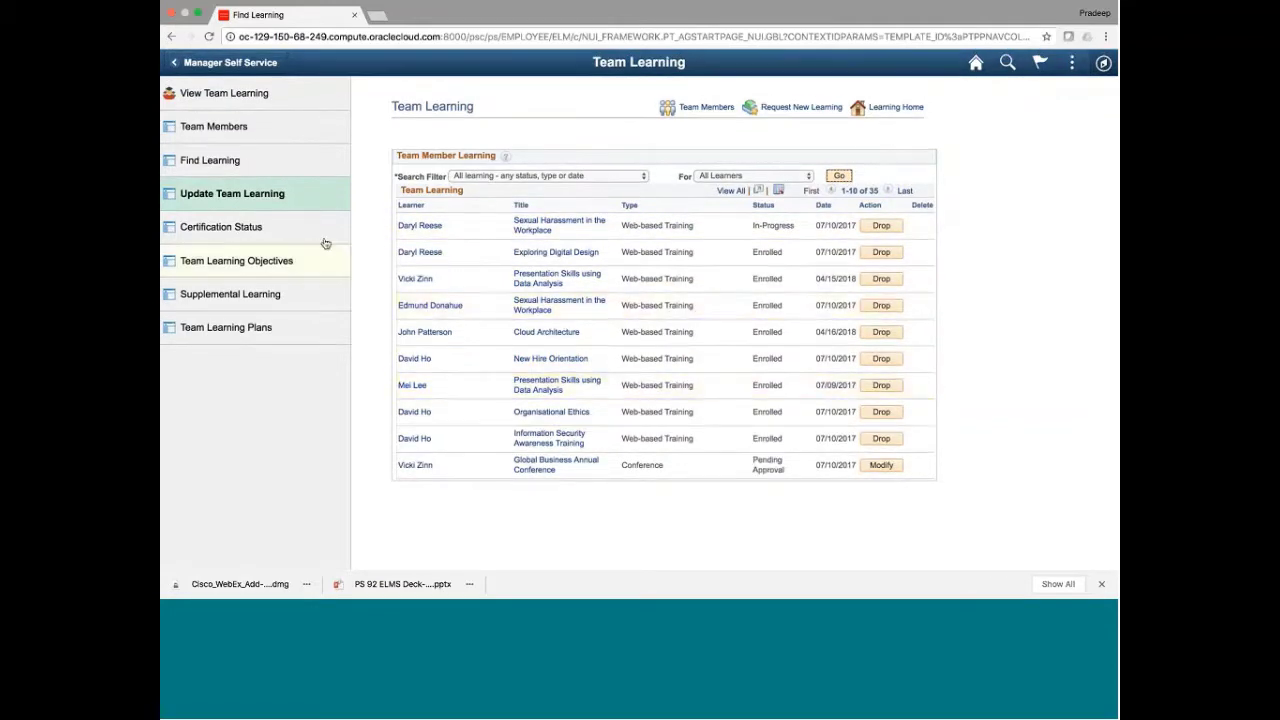
click(319, 235)
click(296, 261)
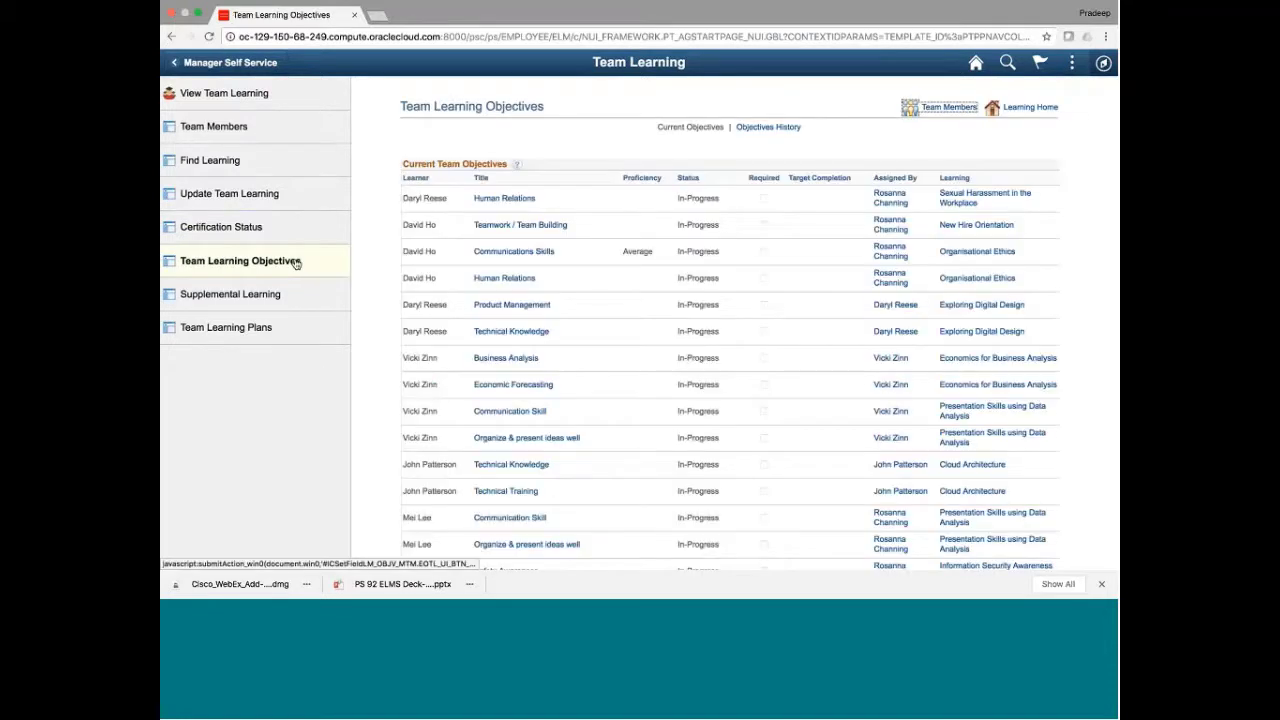
click(267, 232)
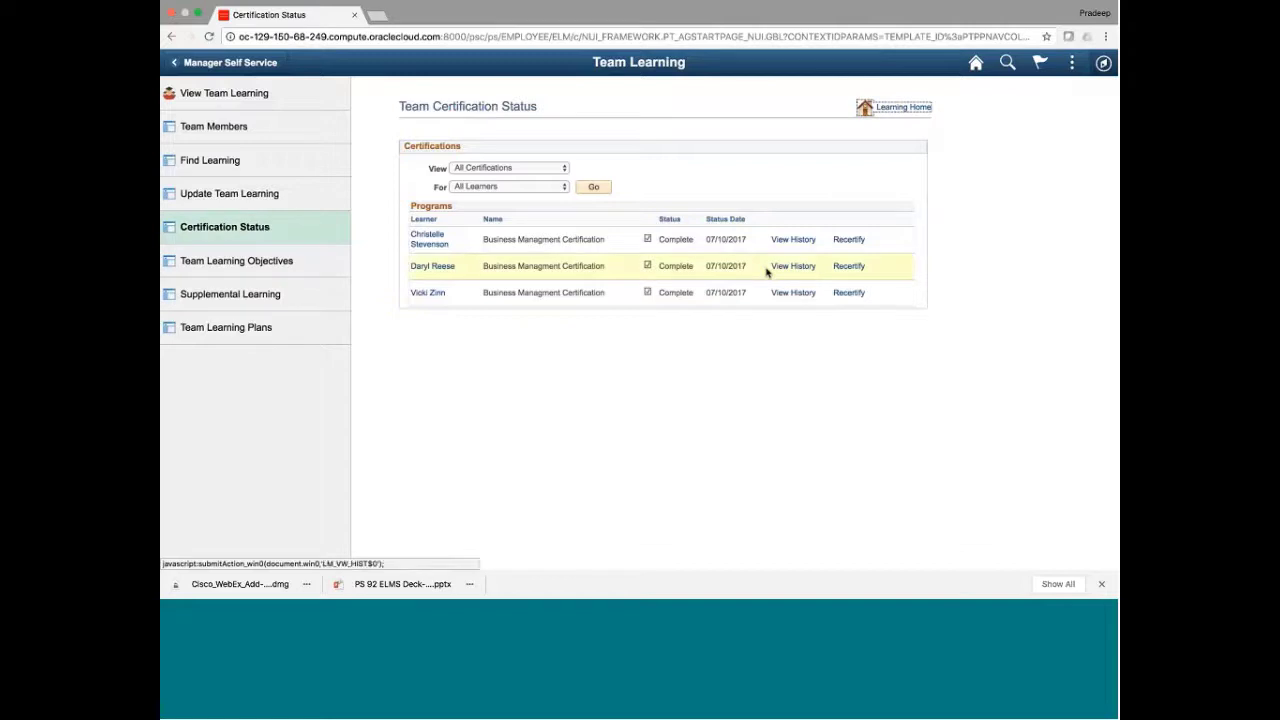
click(793, 240)
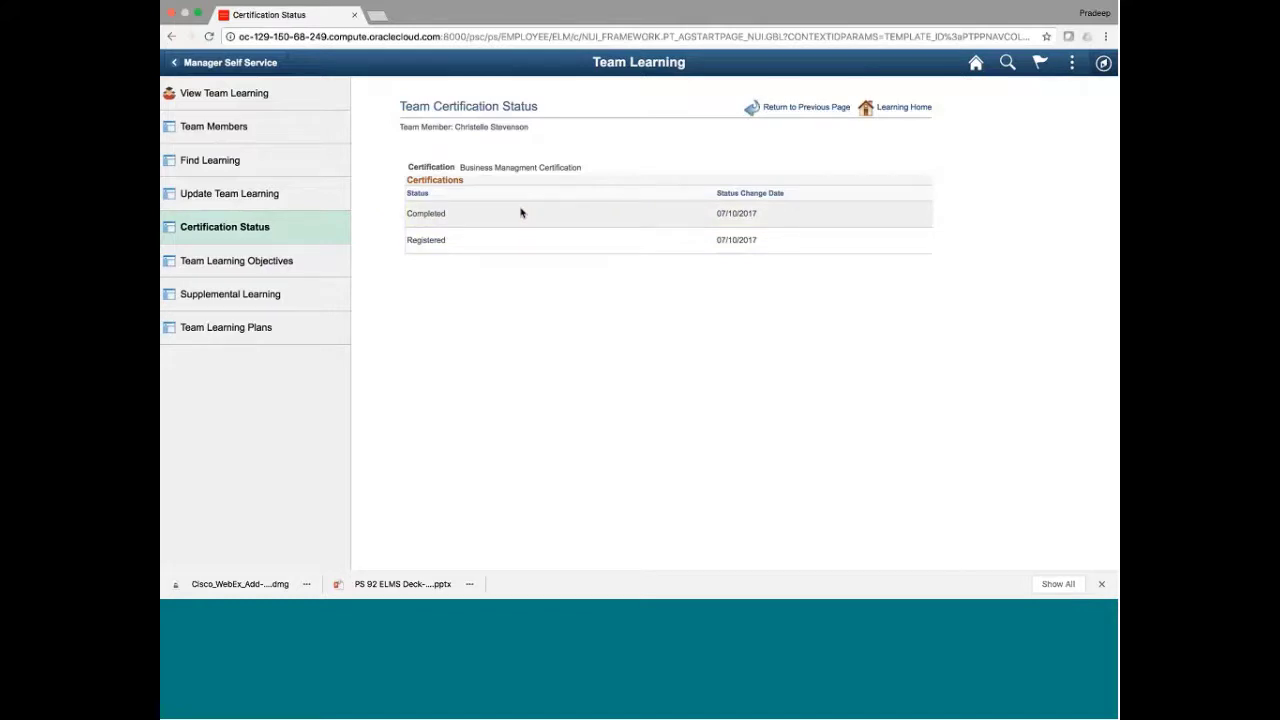
click(268, 227)
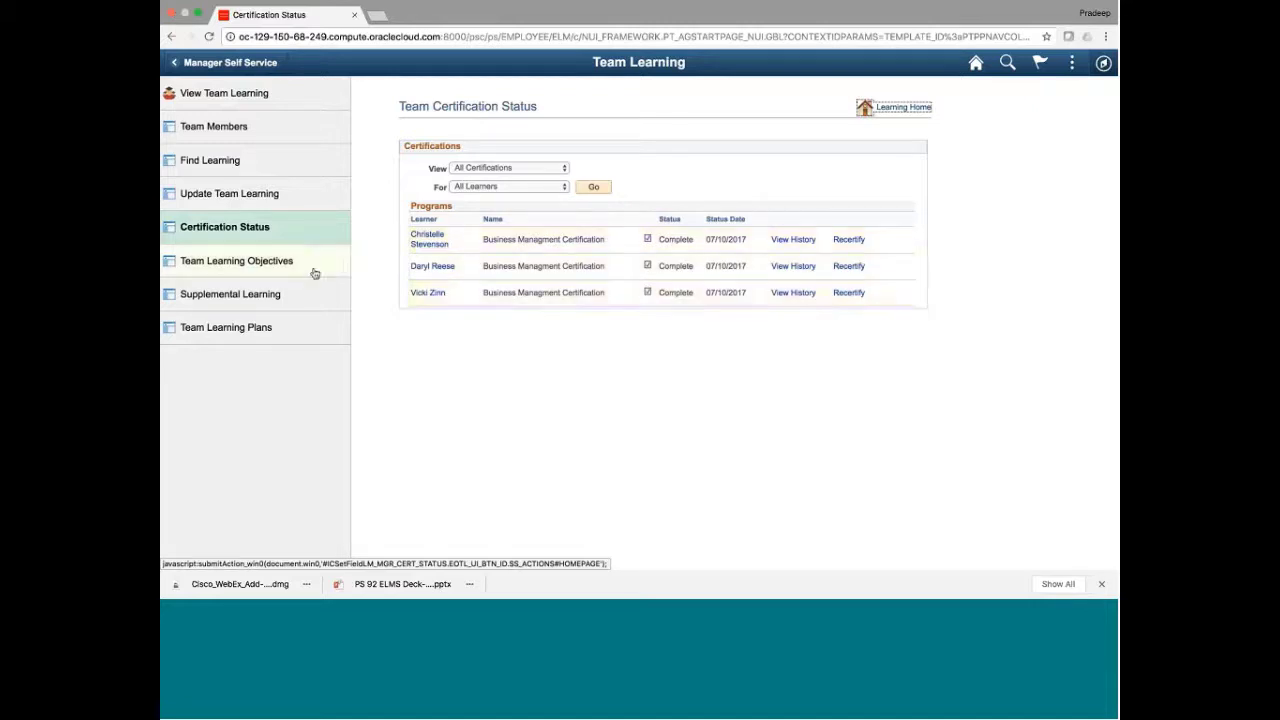
click(275, 268)
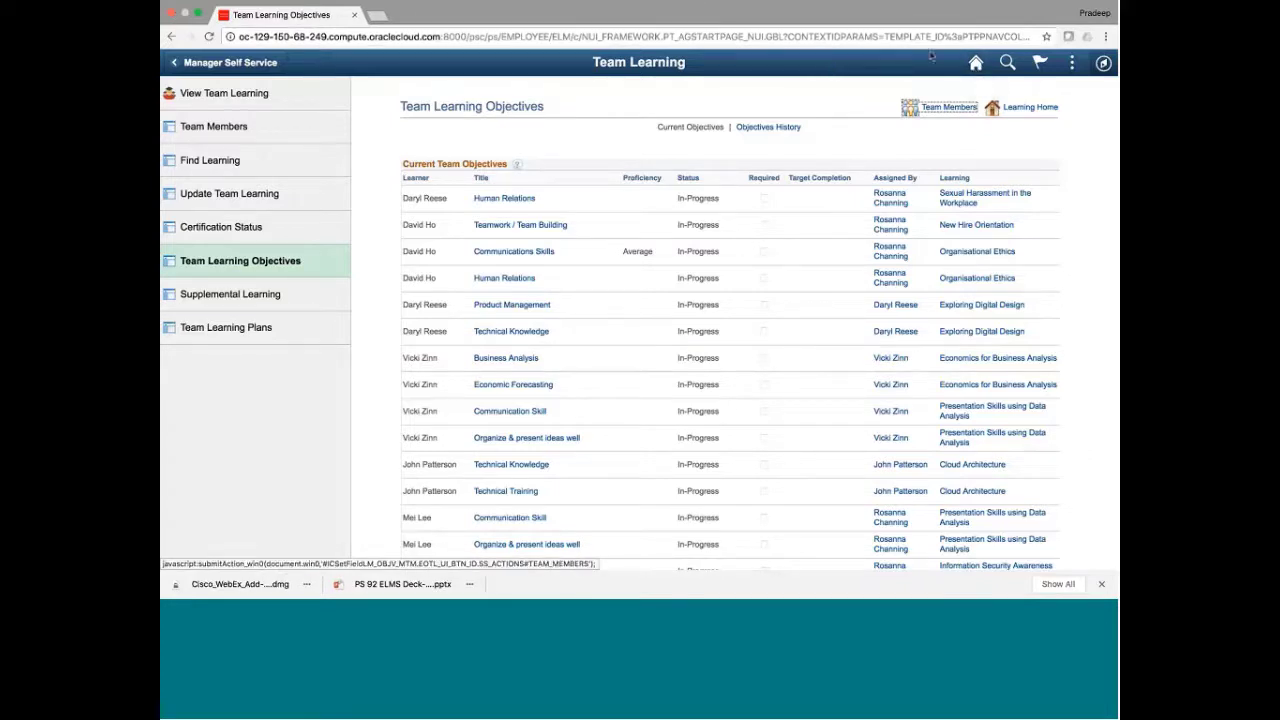
Sign out from the Actions menu and sign in again with a different saved user ID
click(1074, 64)
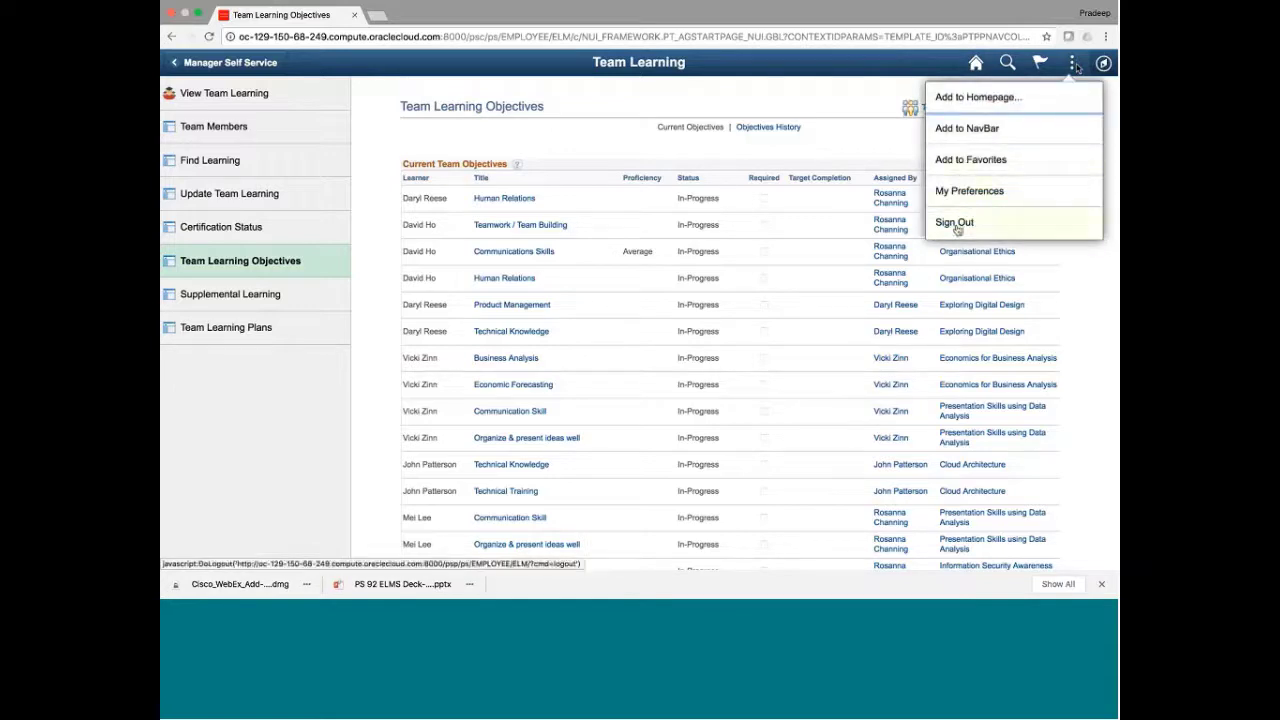
click(958, 226)
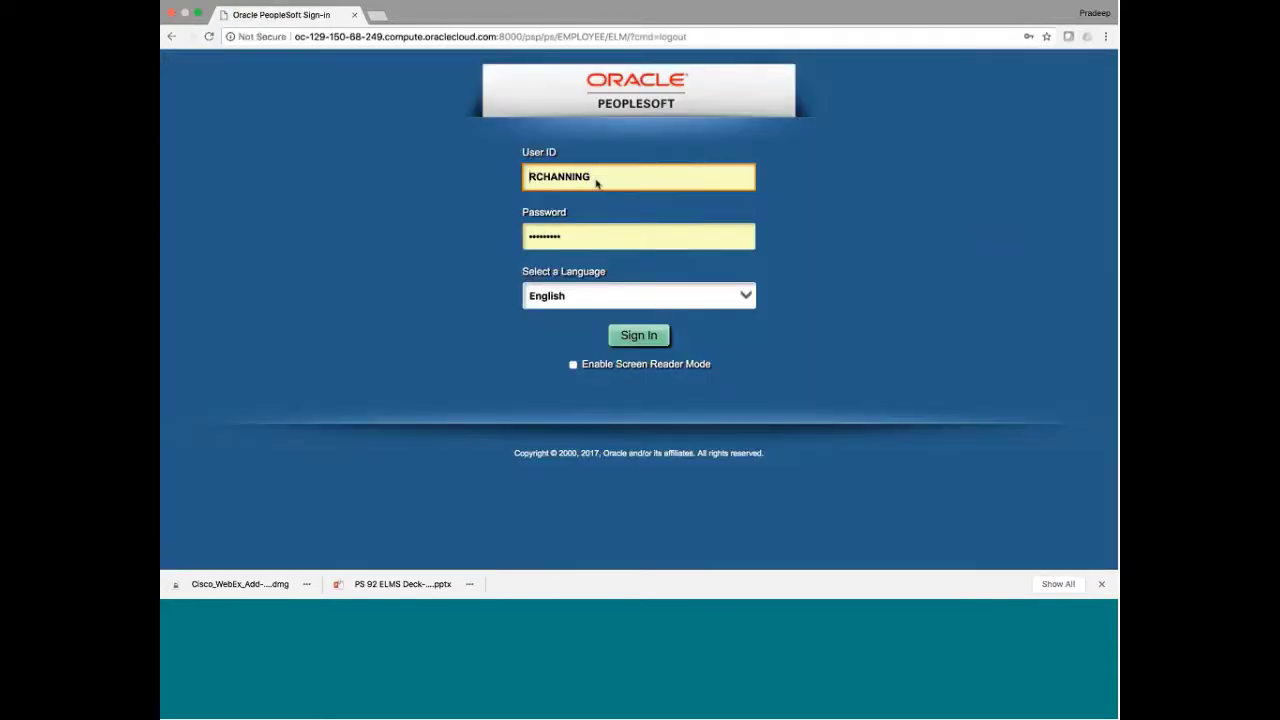
click(596, 177)
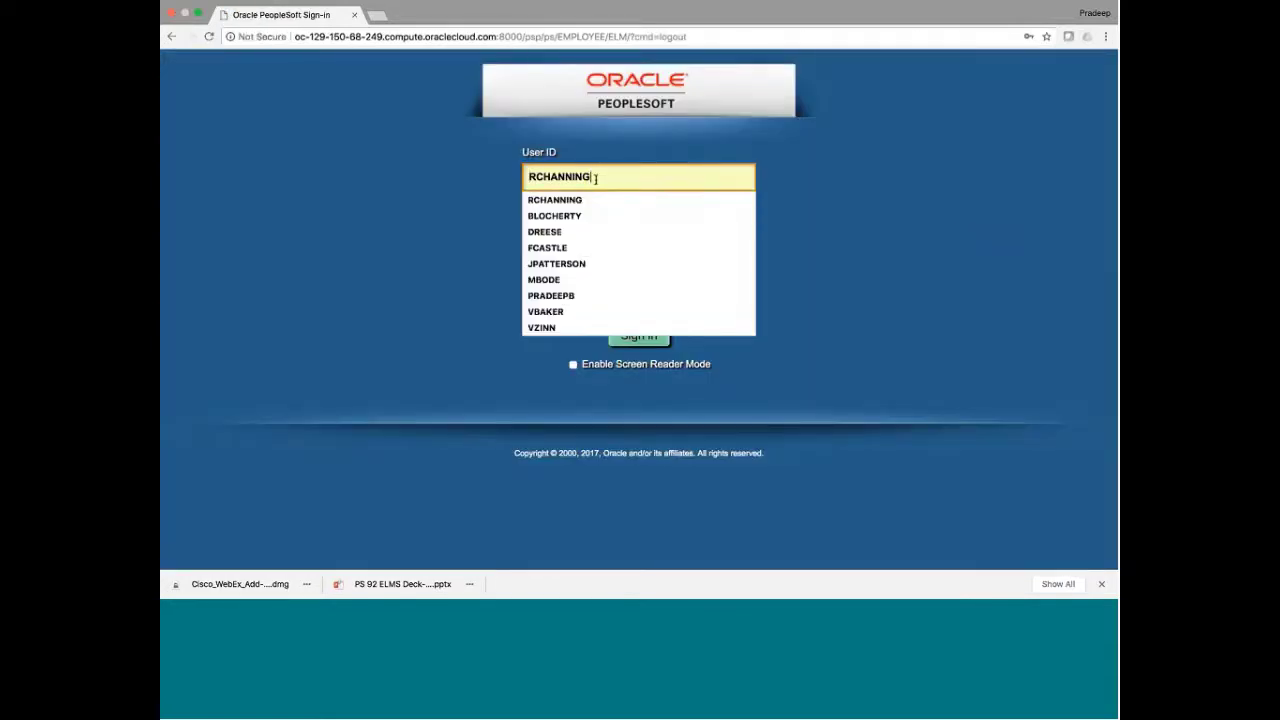
click(588, 247)
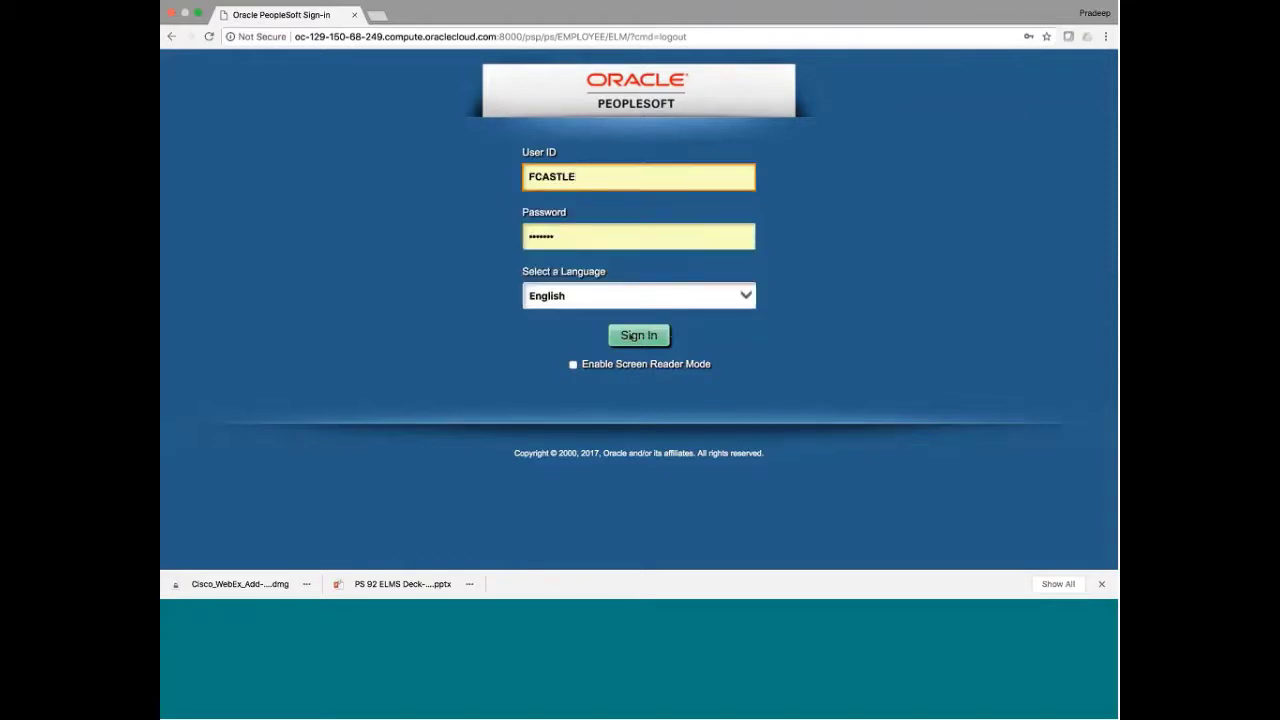
click(632, 340)
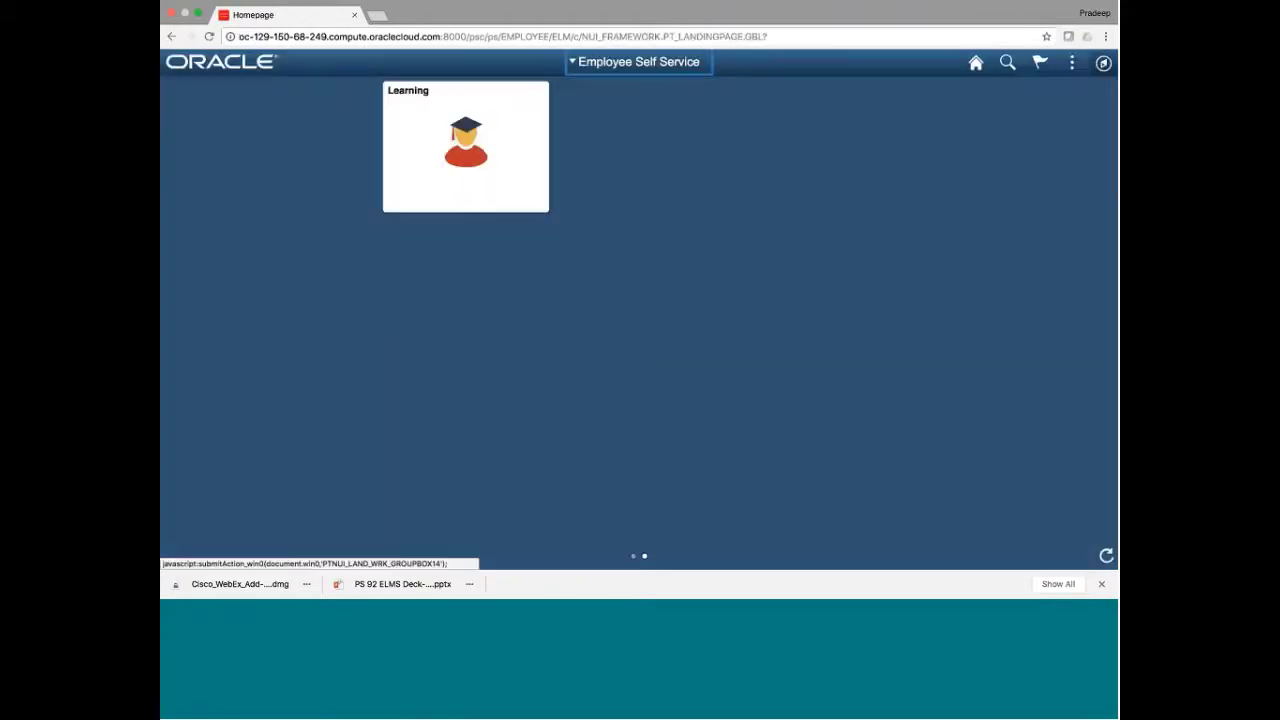
Switch to the Learning Instructor homepage and open View Schedule listing 69 Comm Etiq sessions
click(642, 70)
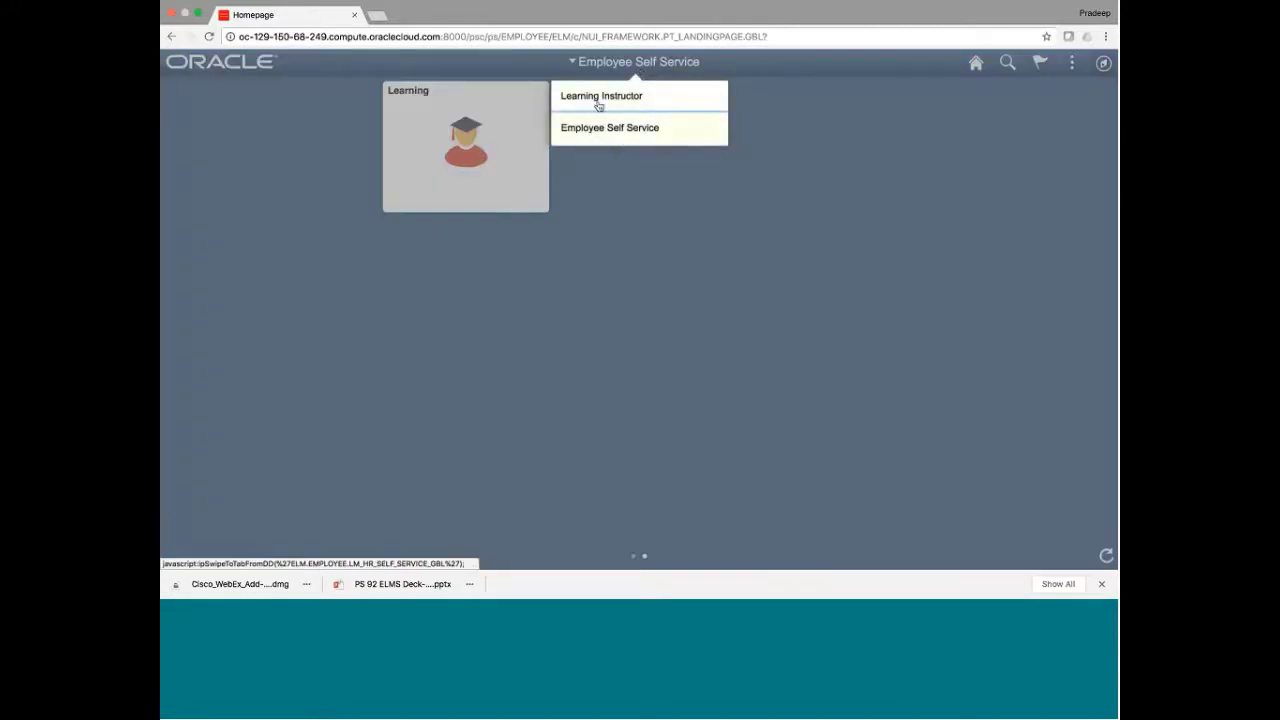
click(598, 100)
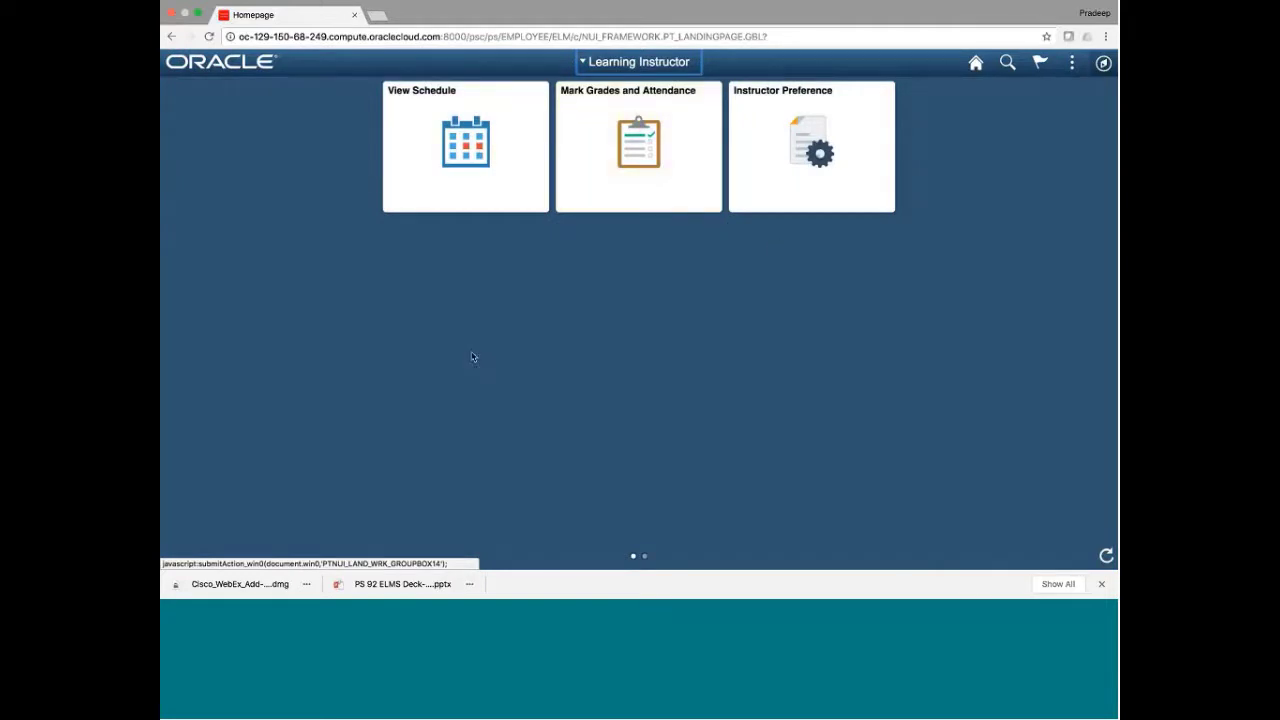
click(487, 196)
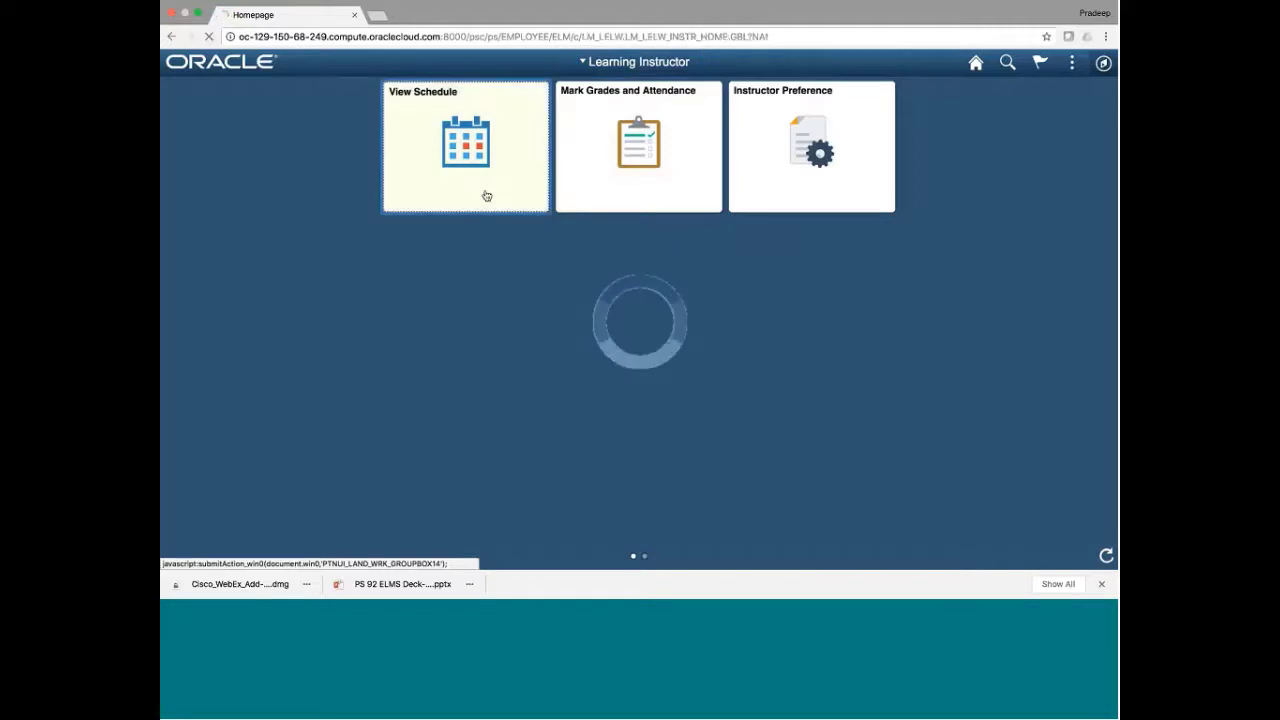
scroll(875, 412, down, 3)
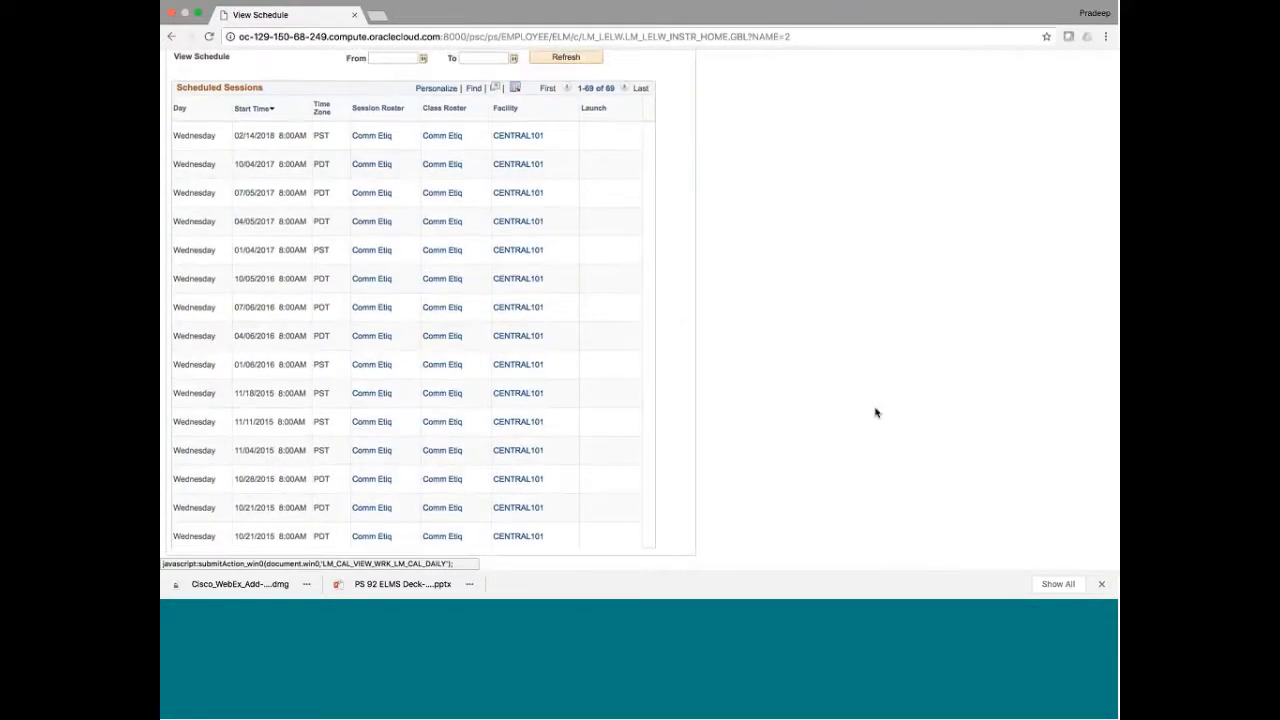
scroll(794, 274, up, 3)
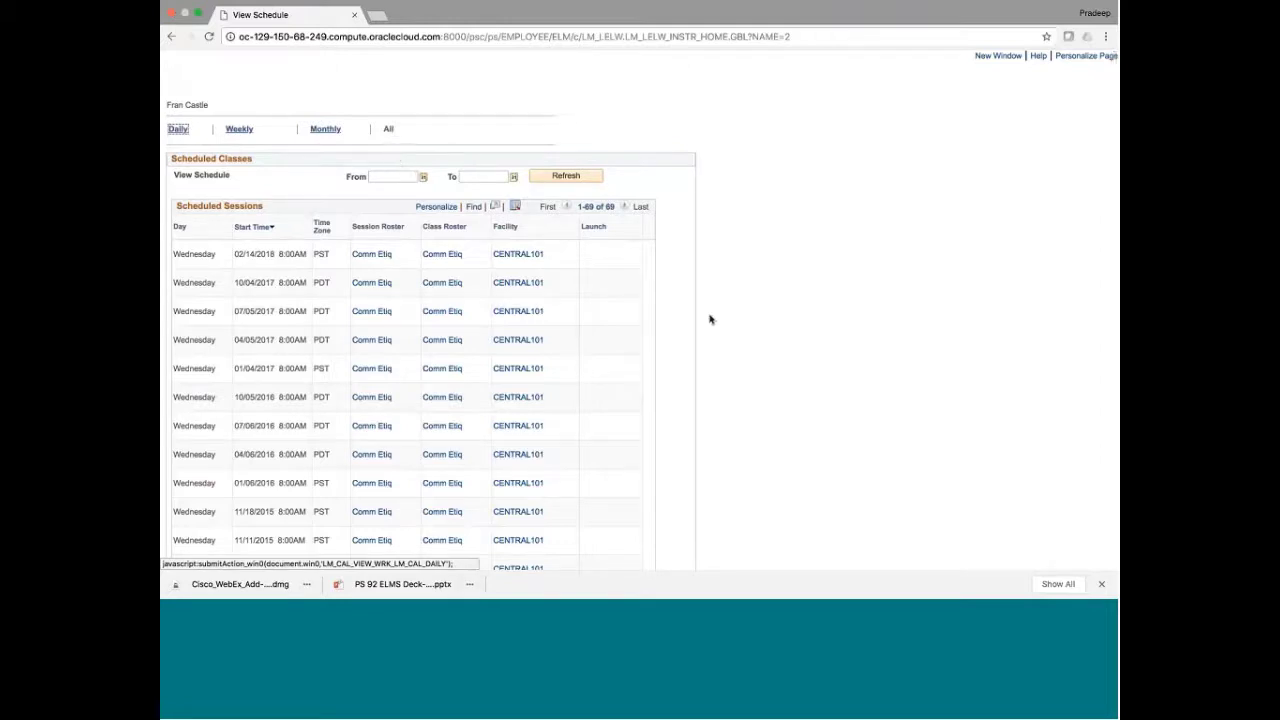
Open the first Communication Etiquette session's Component Roster and highlight its name, COMM code and heading
click(375, 258)
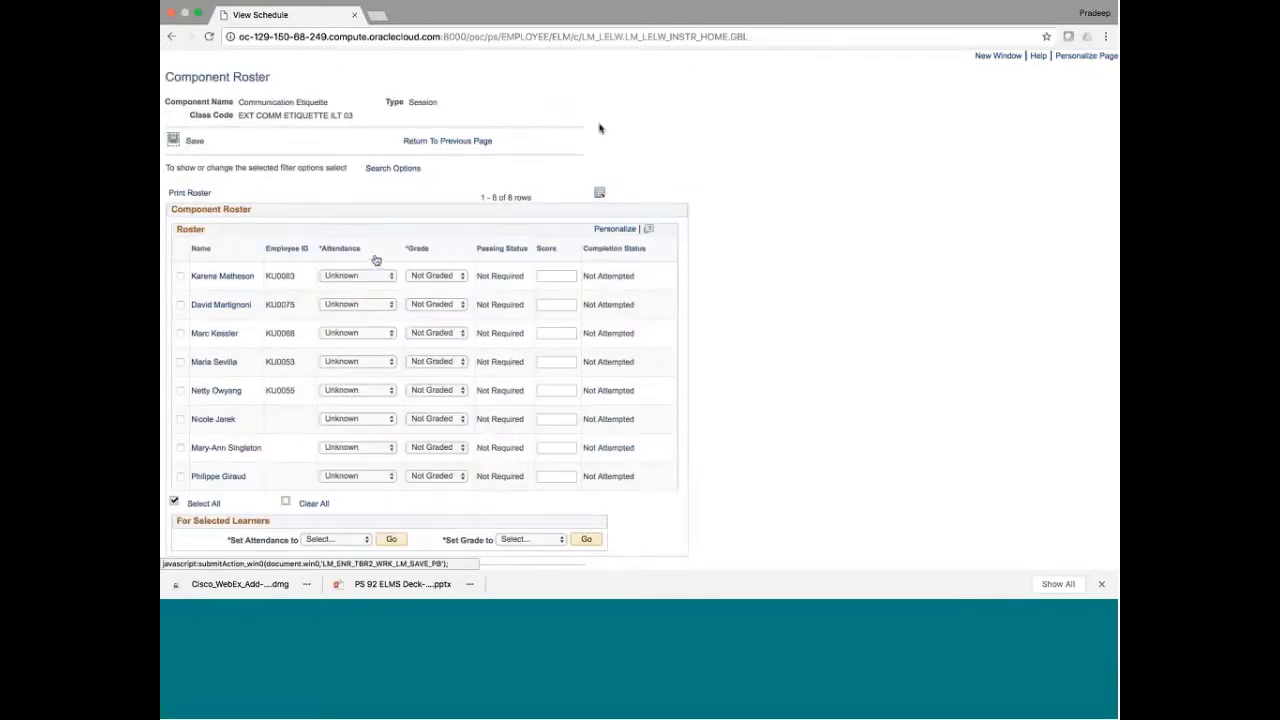
double_click(247, 101)
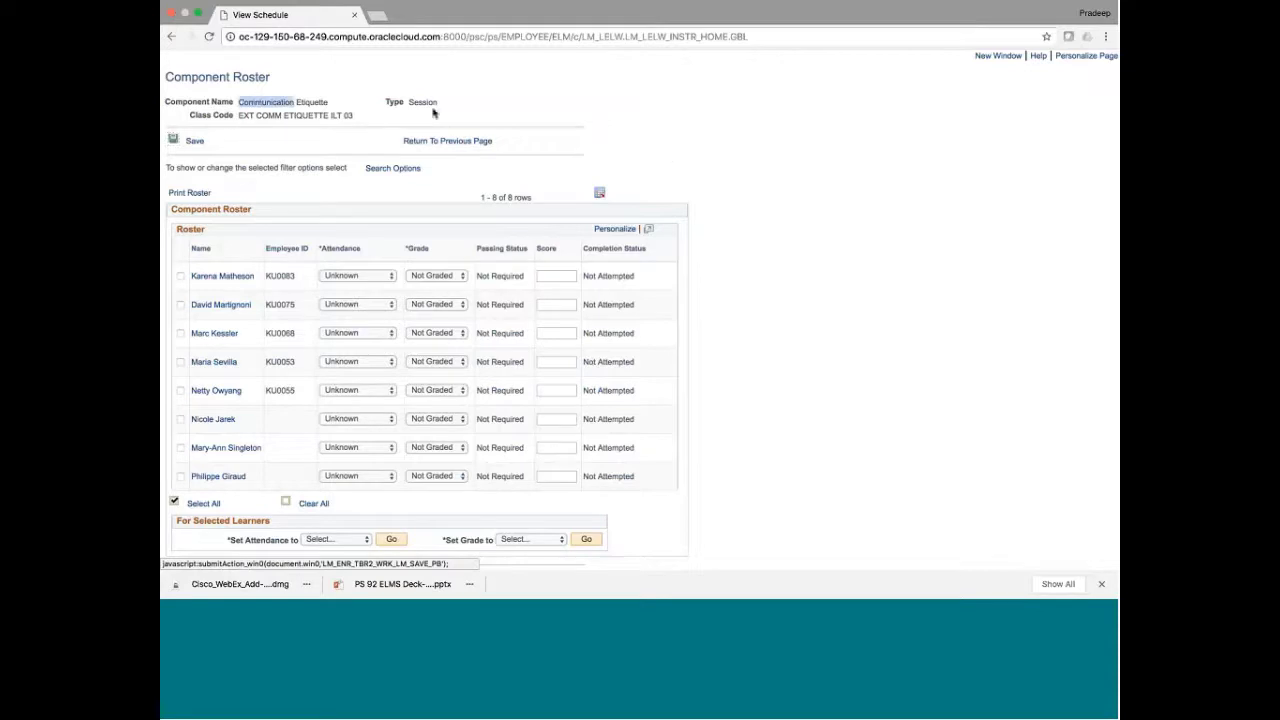
double_click(275, 115)
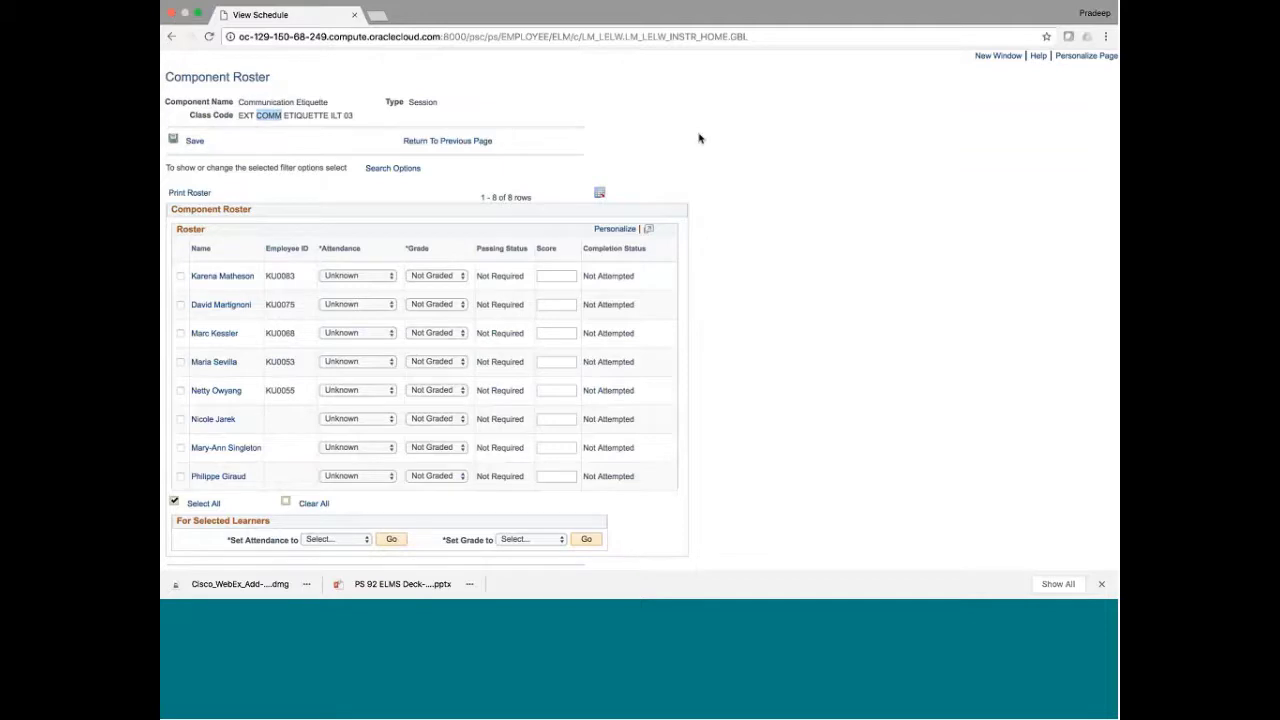
scroll(814, 337, down, 2)
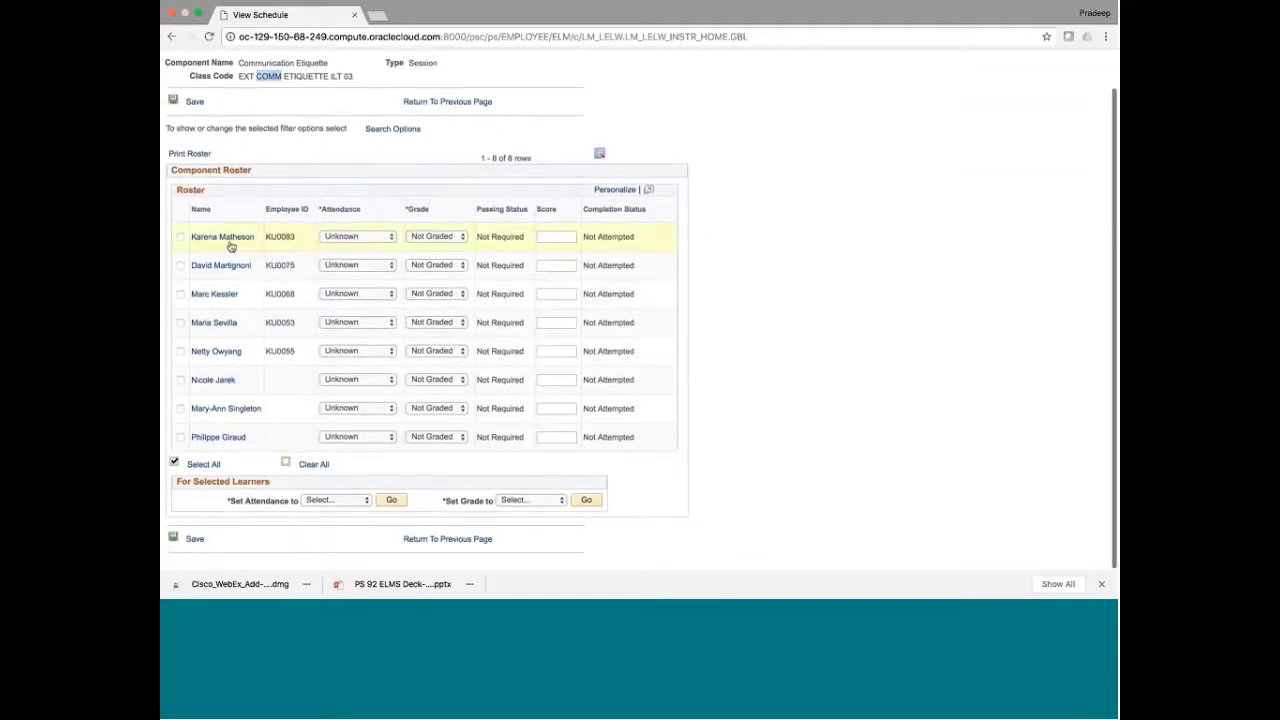
triple_click(228, 170)
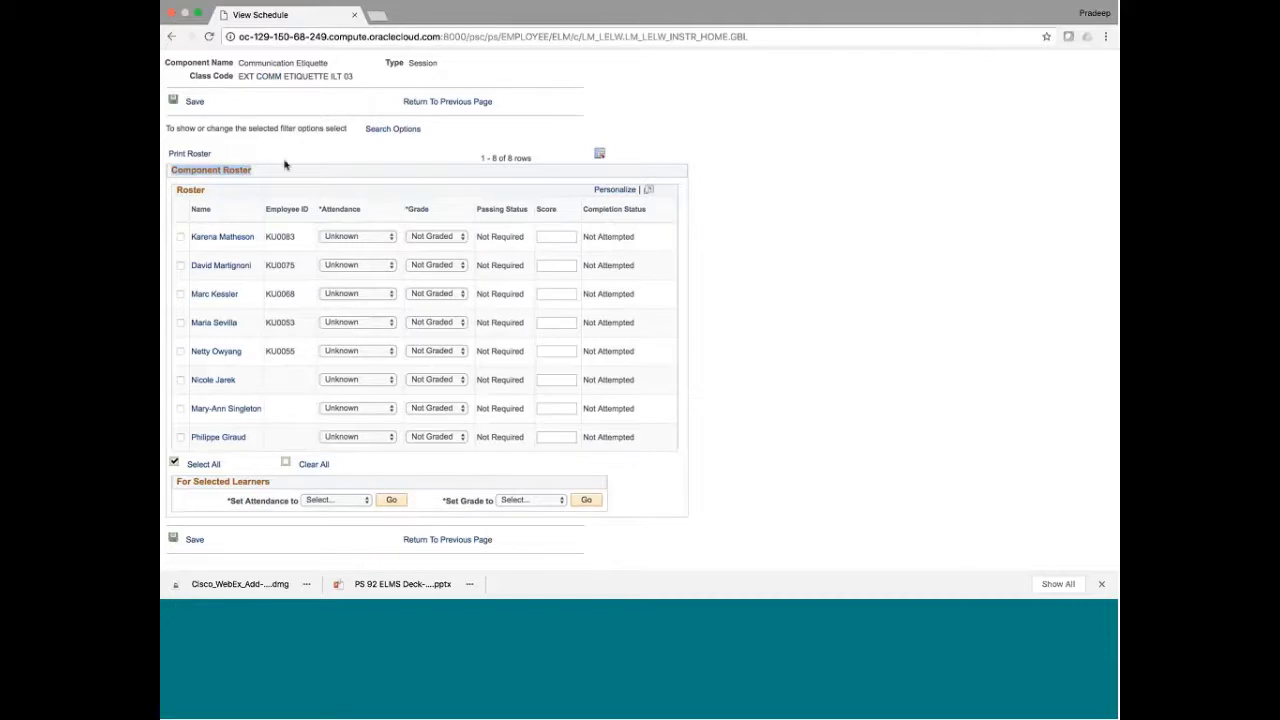
Print the roster to LM_ROSTER.pdf and skim its first sign-in sheets
click(202, 155)
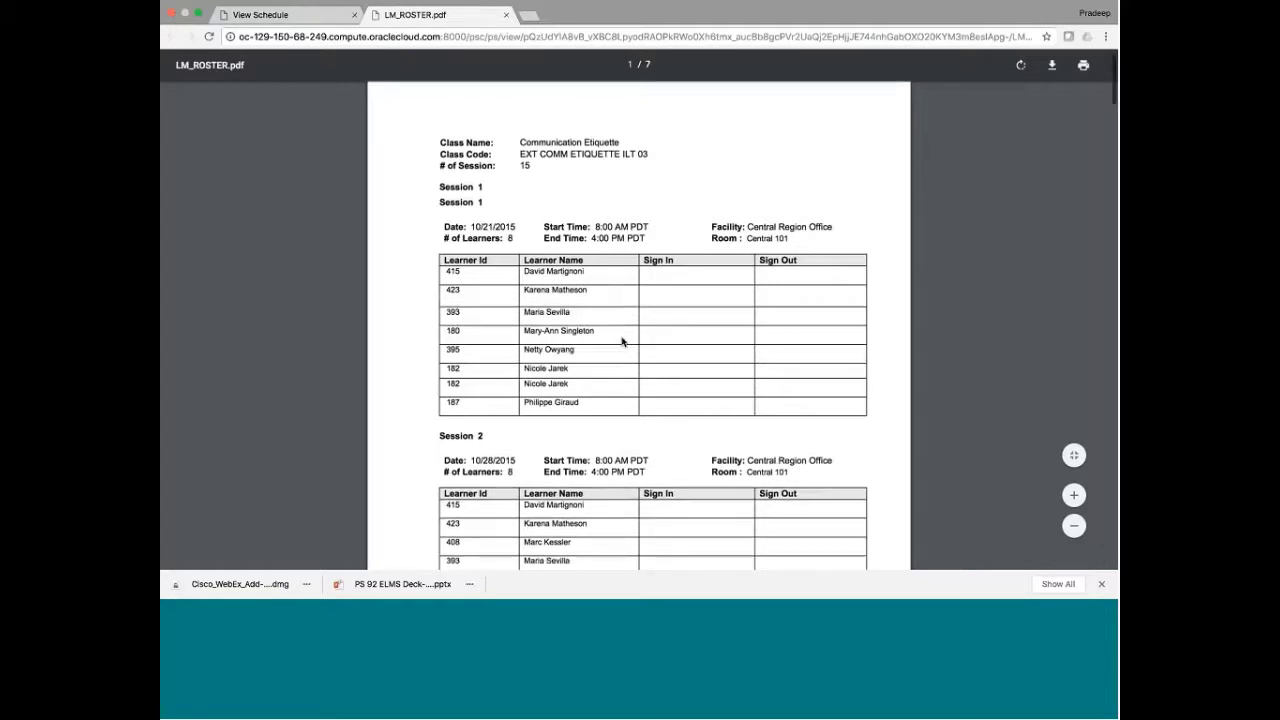
scroll(621, 341, down, 2)
scroll(621, 341, down, 4)
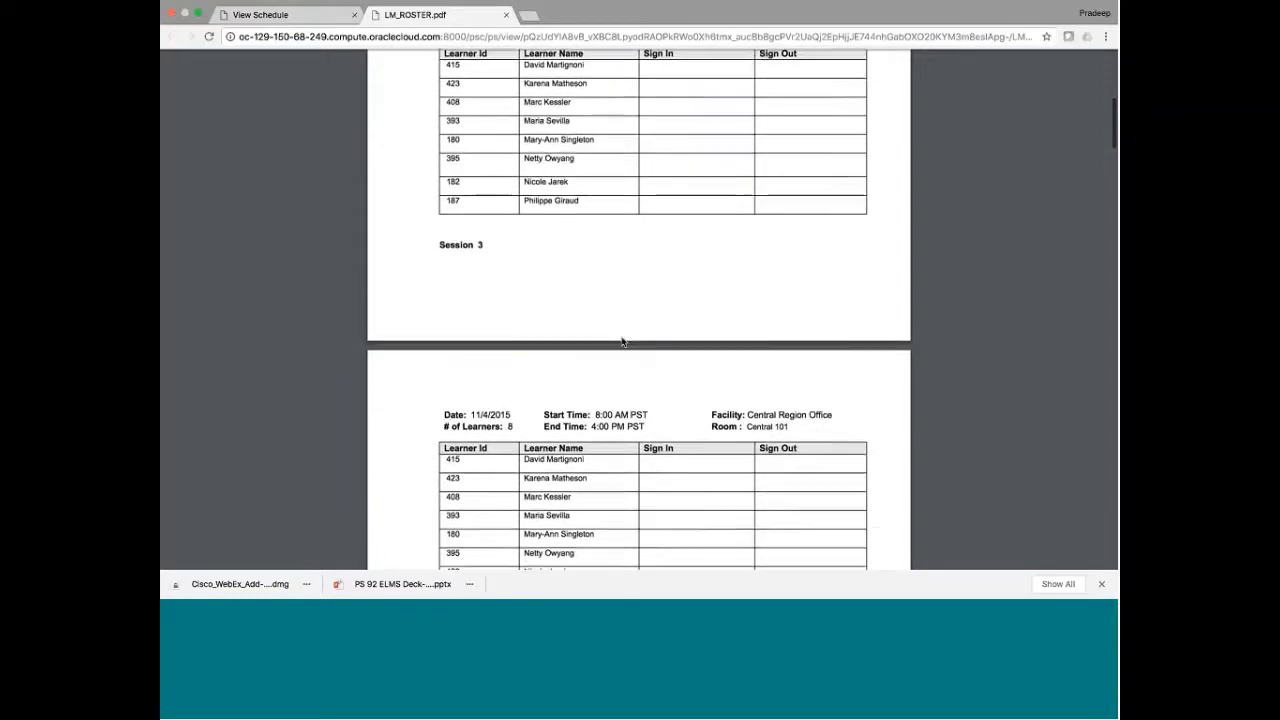
scroll(621, 341, up, 3)
scroll(621, 341, up, 3)
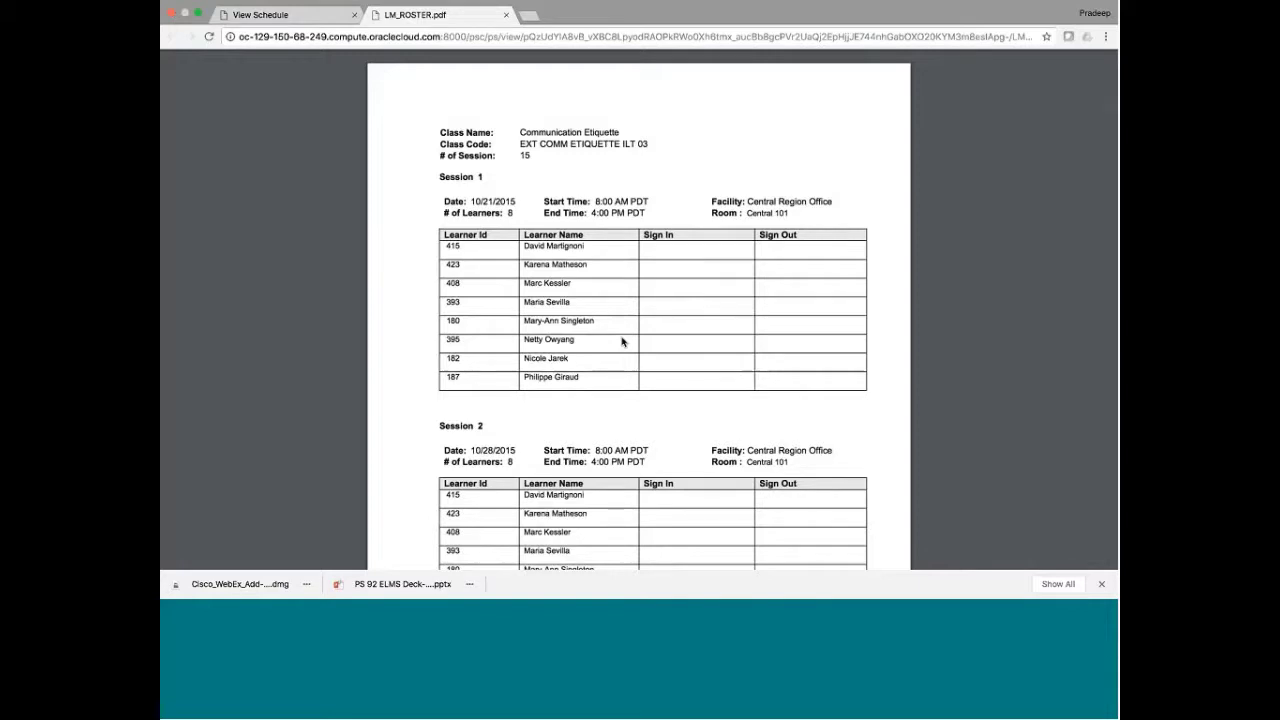
scroll(621, 341, down, 2)
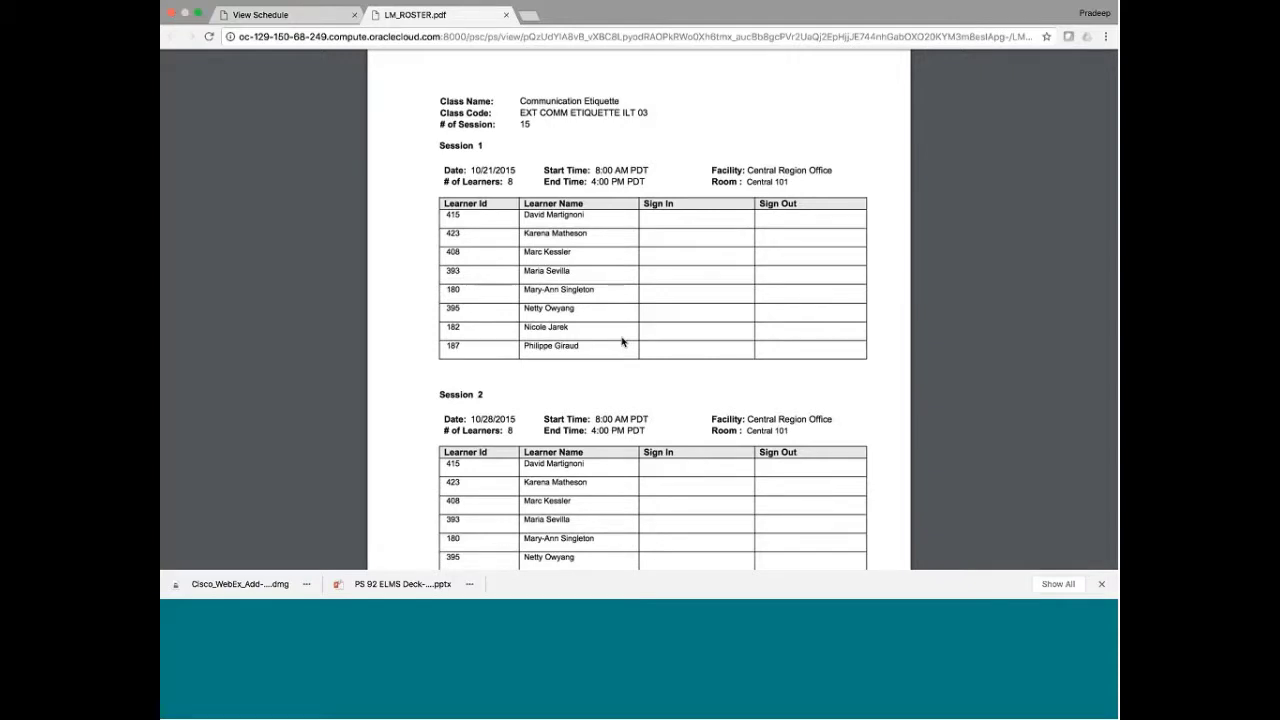
scroll(621, 341, down, 2)
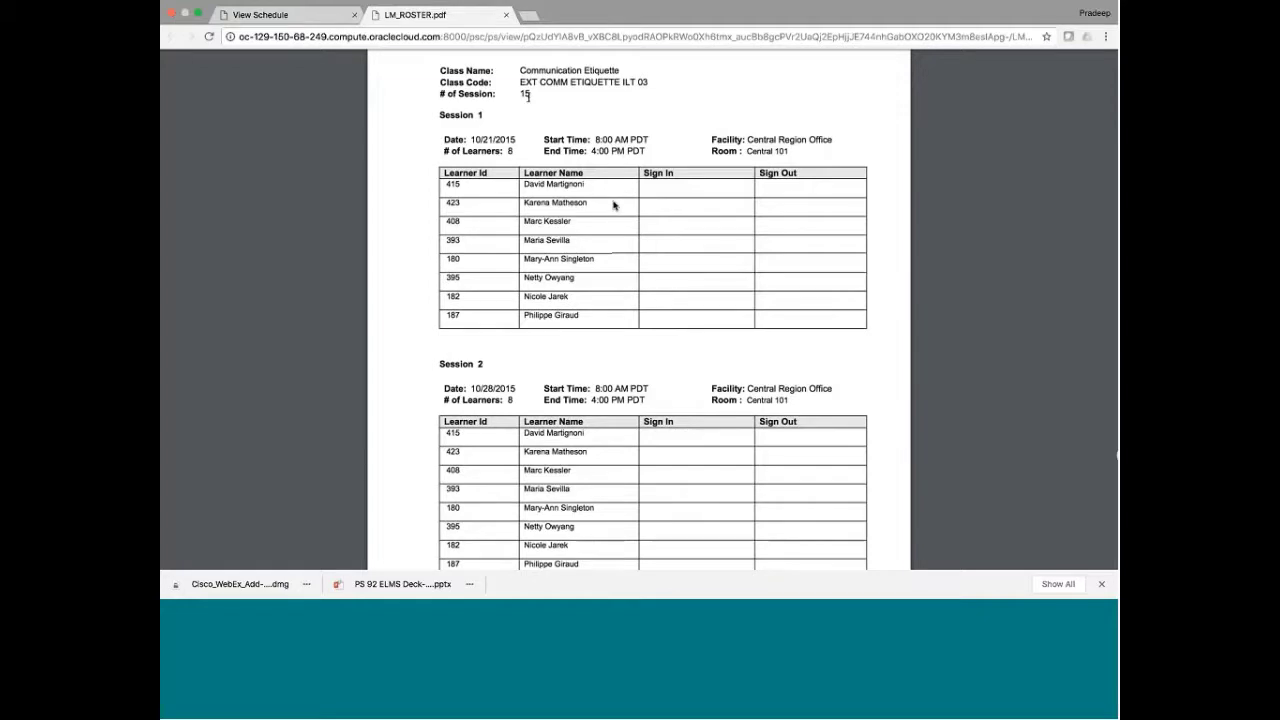
scroll(543, 130, up, 1)
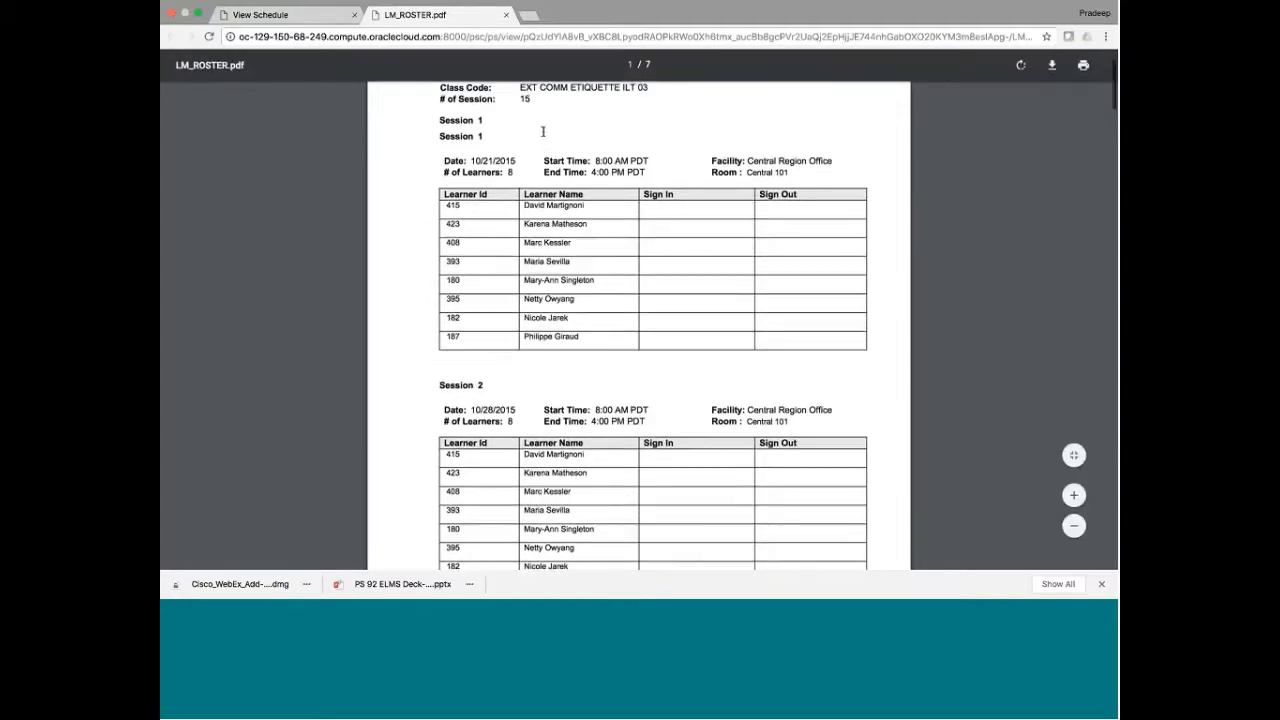
scroll(543, 130, up, 3)
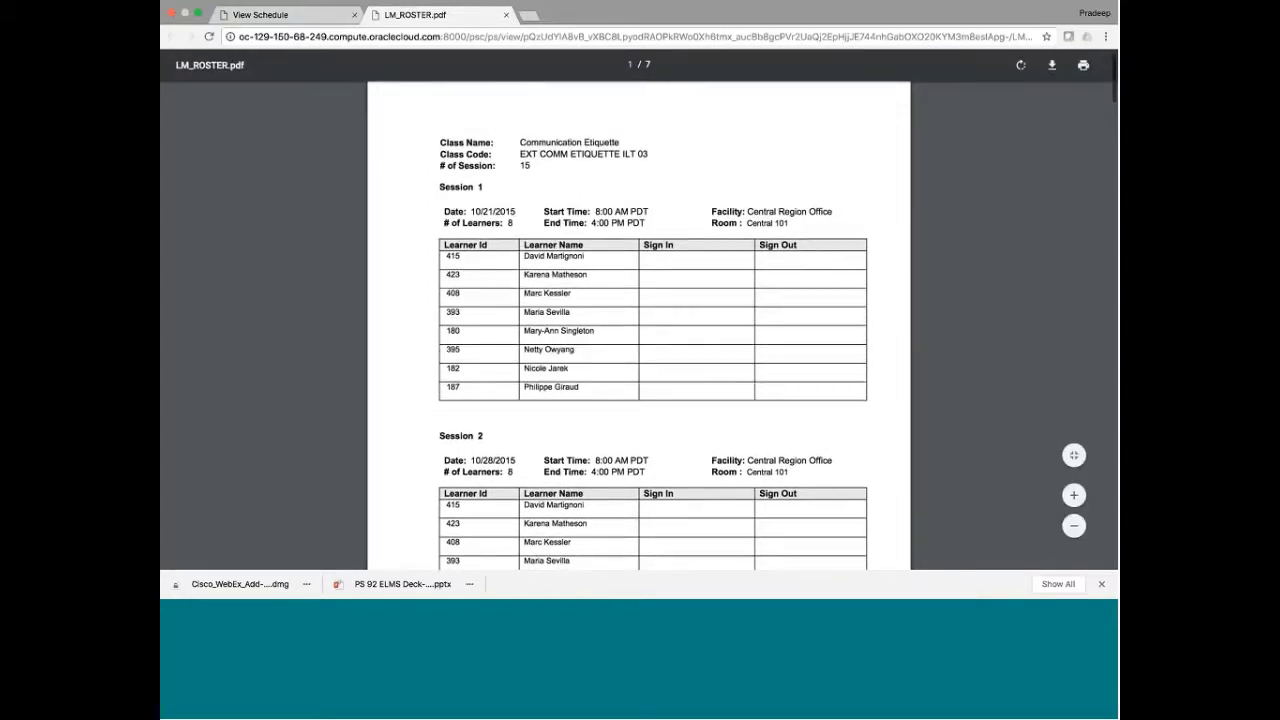
scroll(492, 196, down, 1)
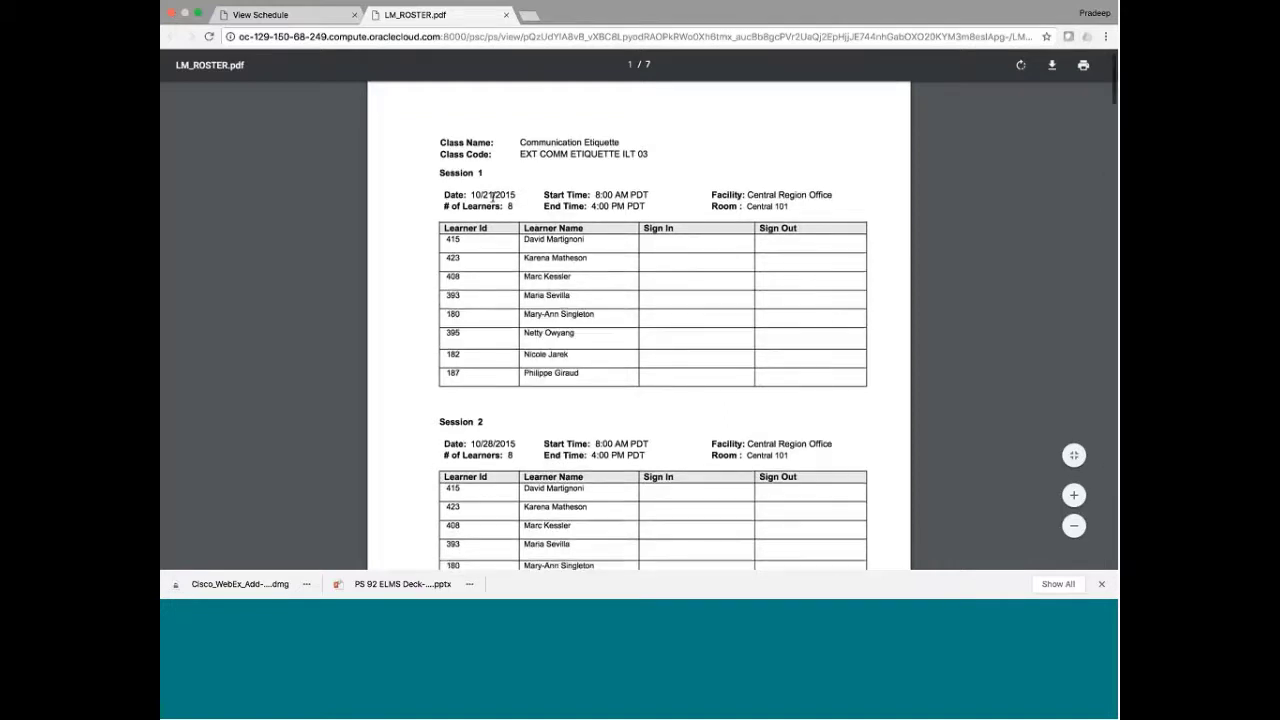
scroll(580, 297, down, 4)
scroll(580, 297, up, 2)
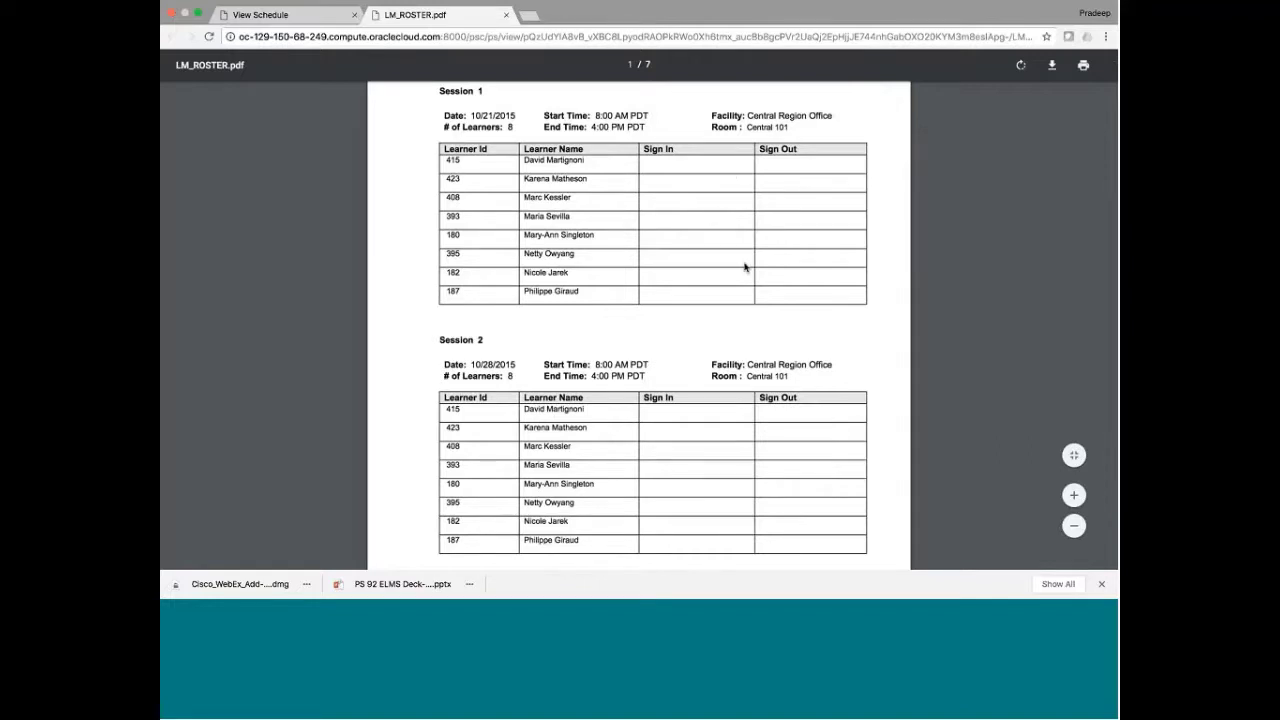
Scroll the PDF down to Session 15, back to the top, then close it
scroll(745, 267, down, 5)
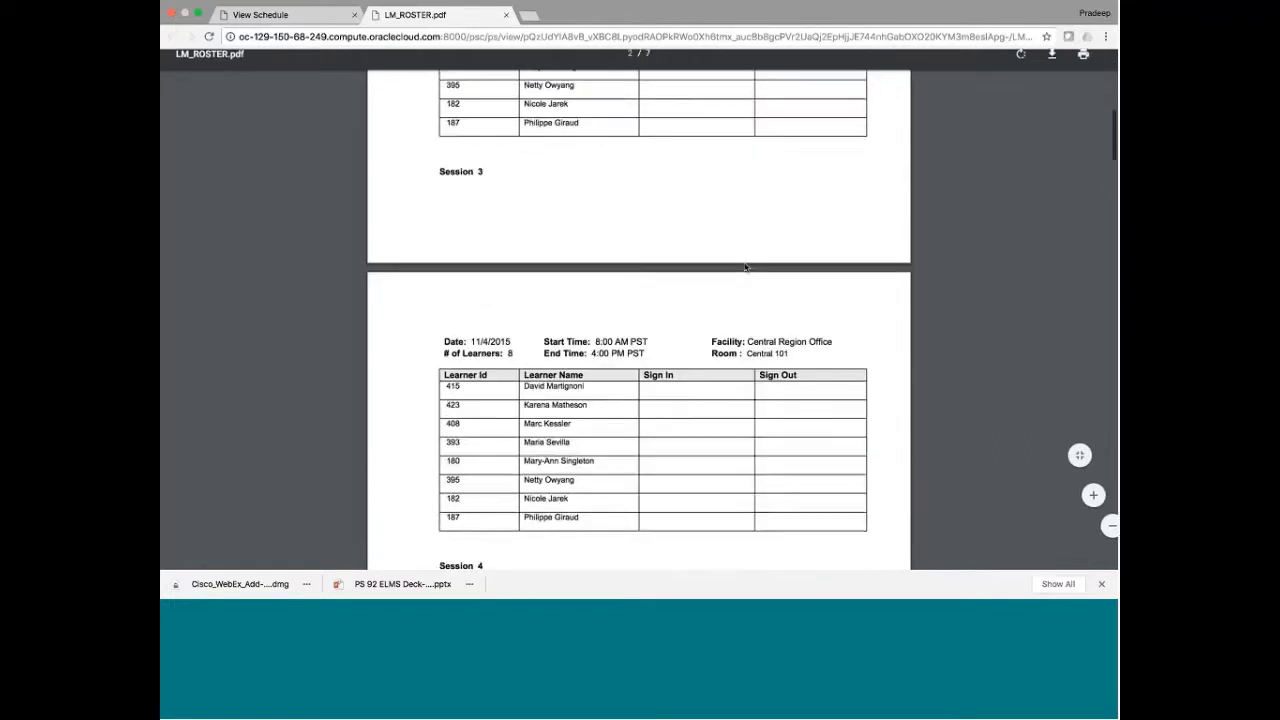
scroll(745, 267, down, 10)
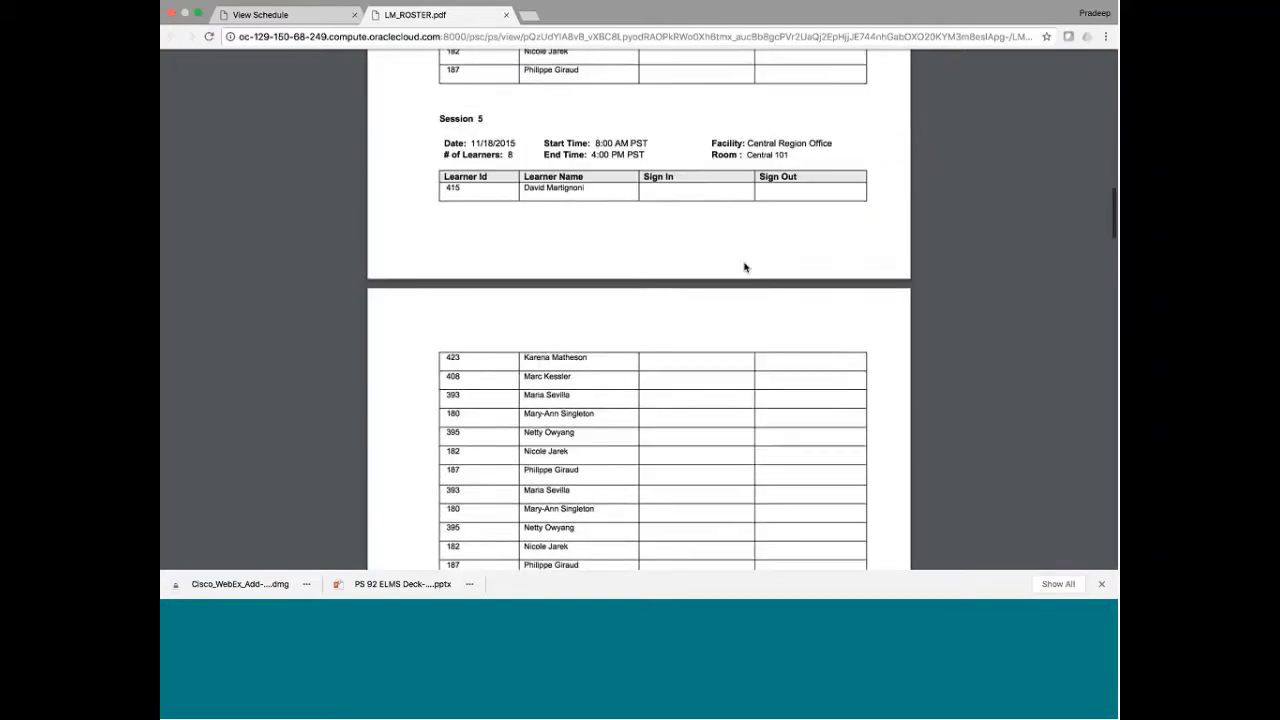
scroll(745, 267, down, 15)
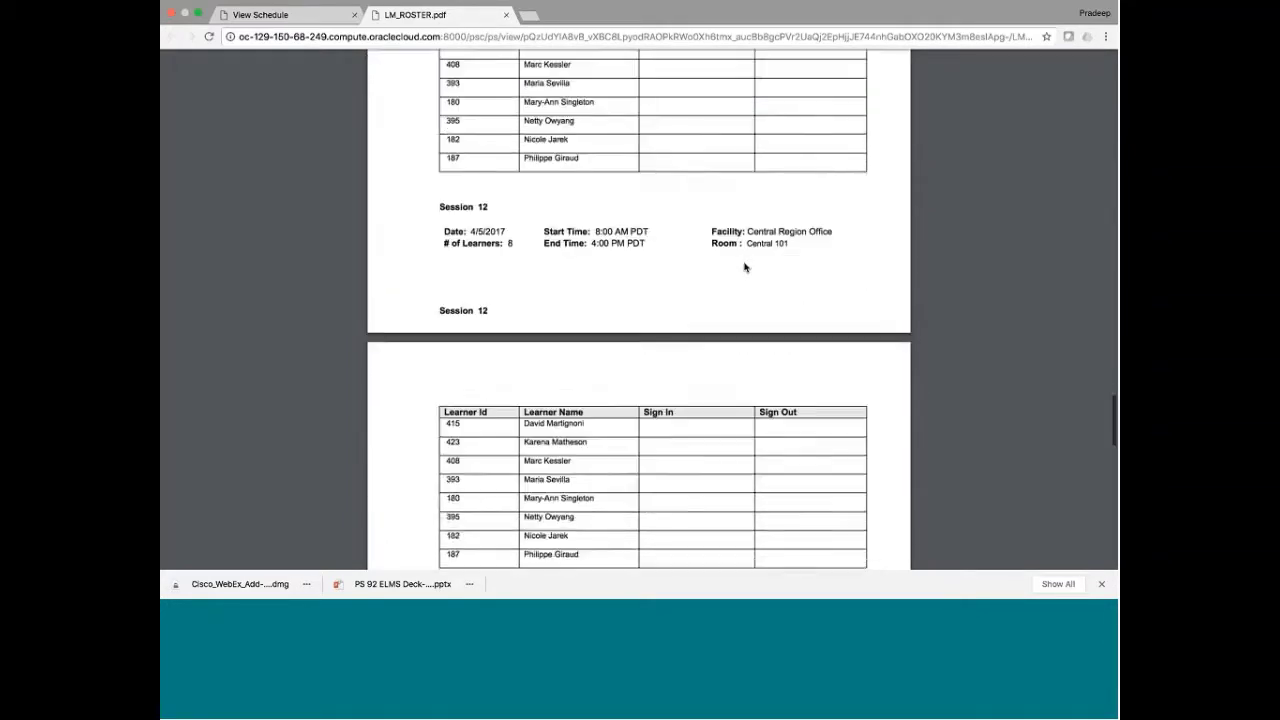
scroll(745, 267, down, 15)
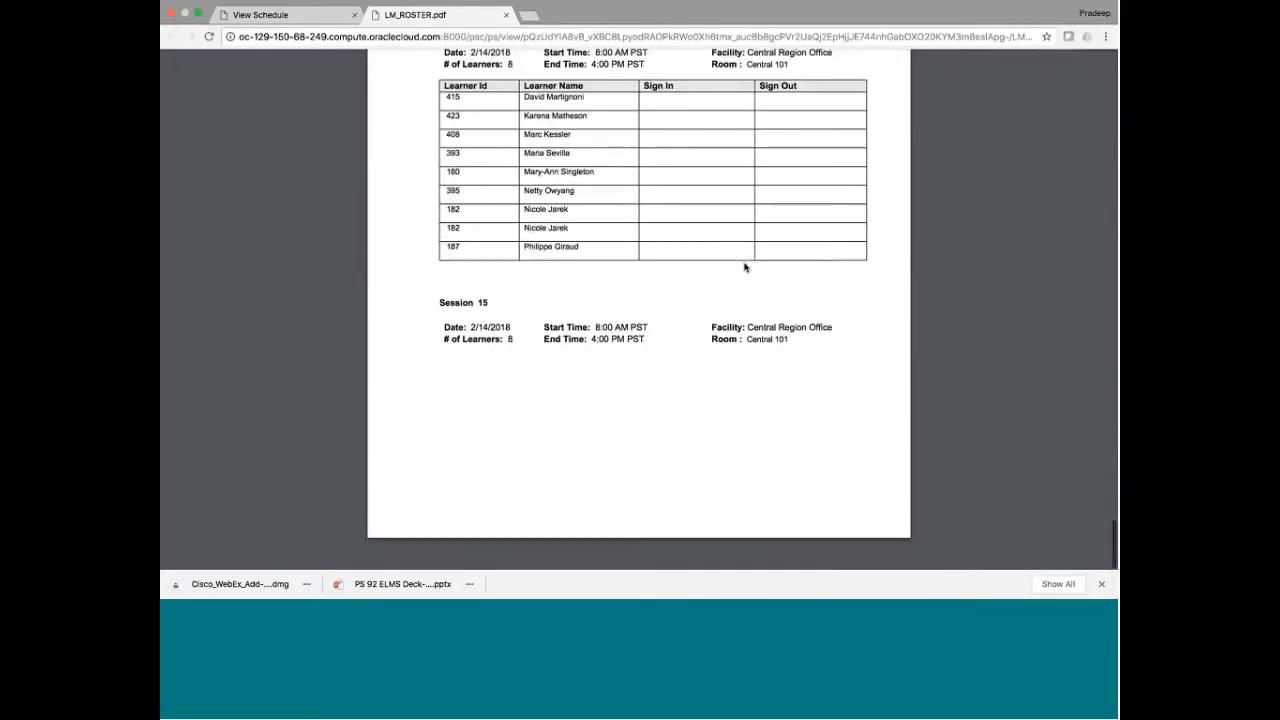
scroll(745, 267, down, 5)
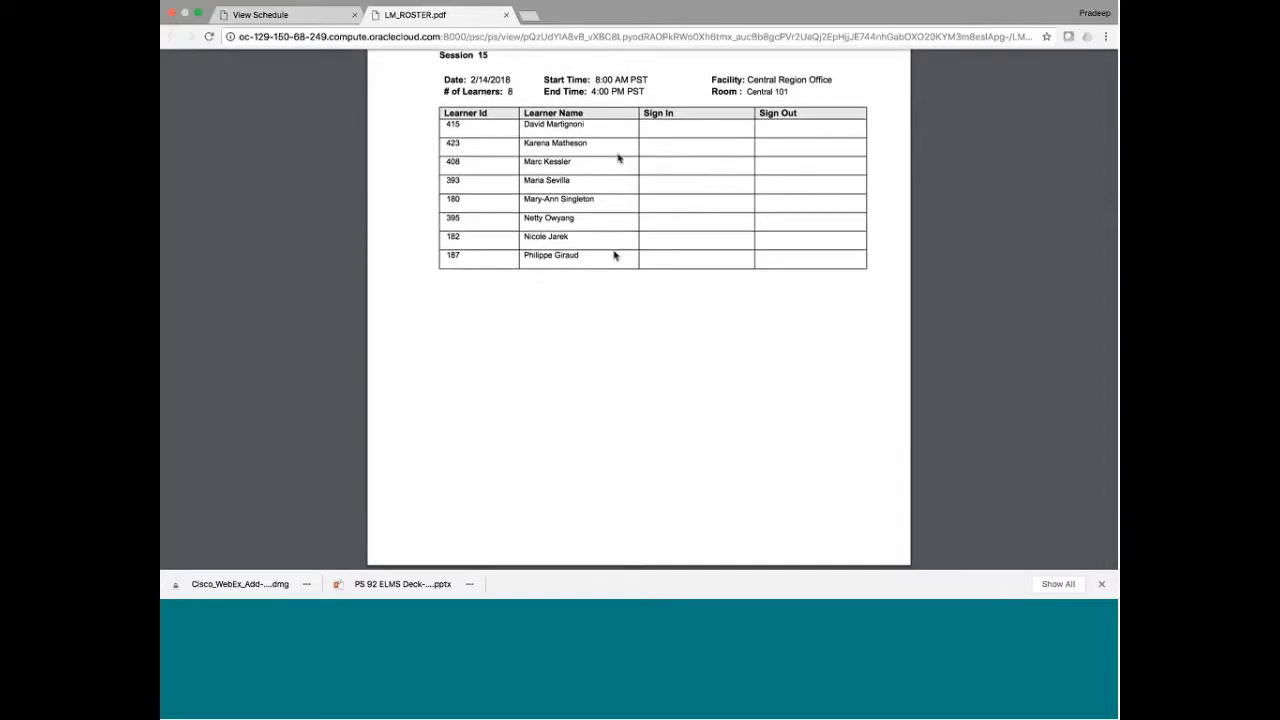
scroll(618, 158, up, 10)
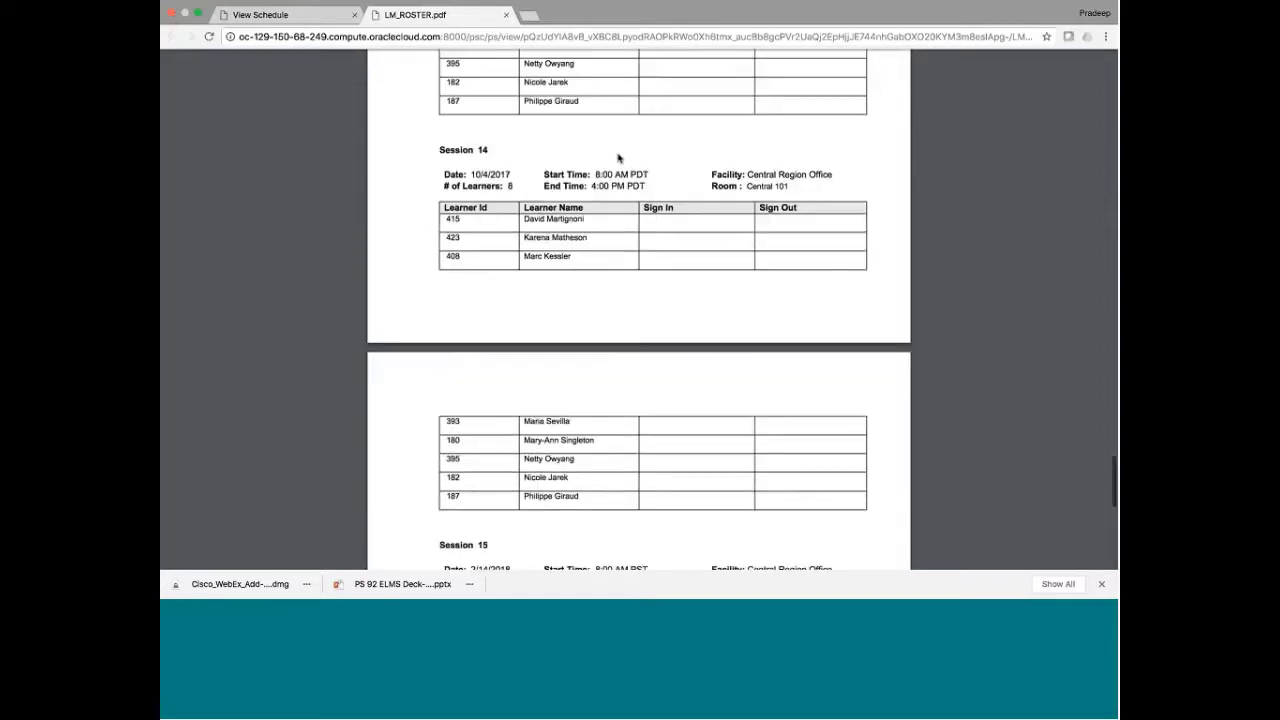
scroll(618, 158, up, 20)
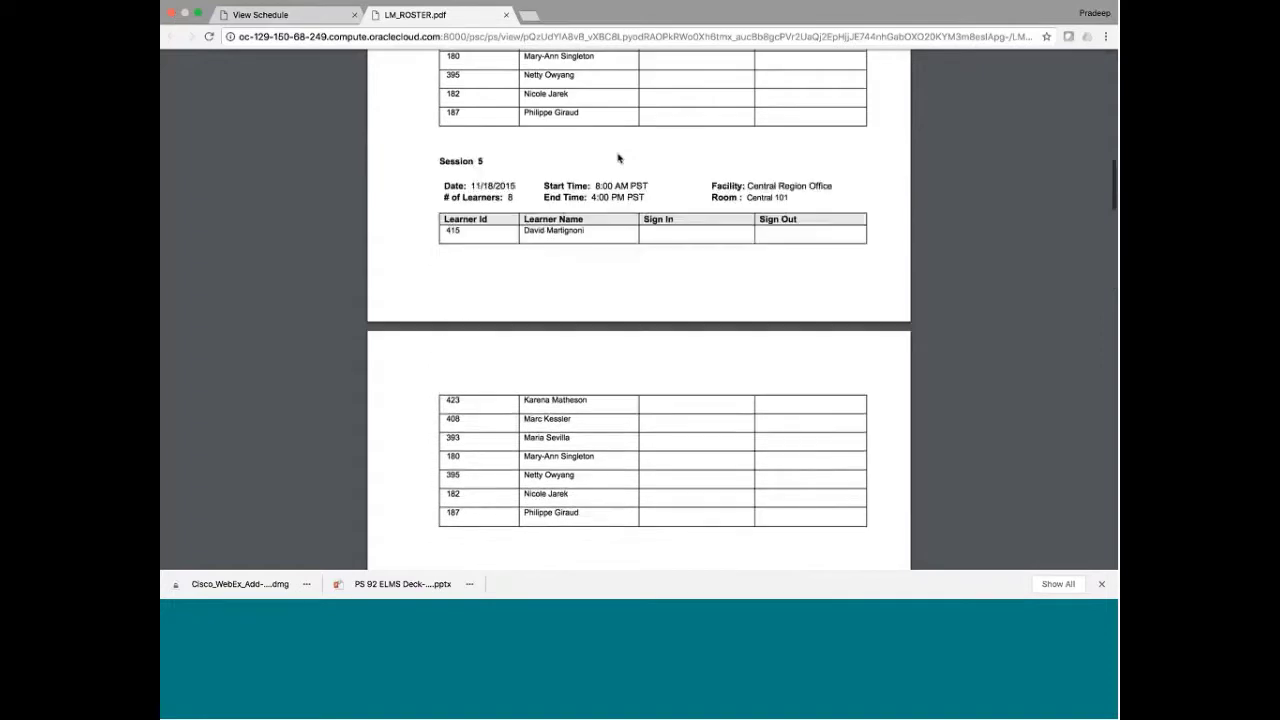
scroll(618, 158, up, 20)
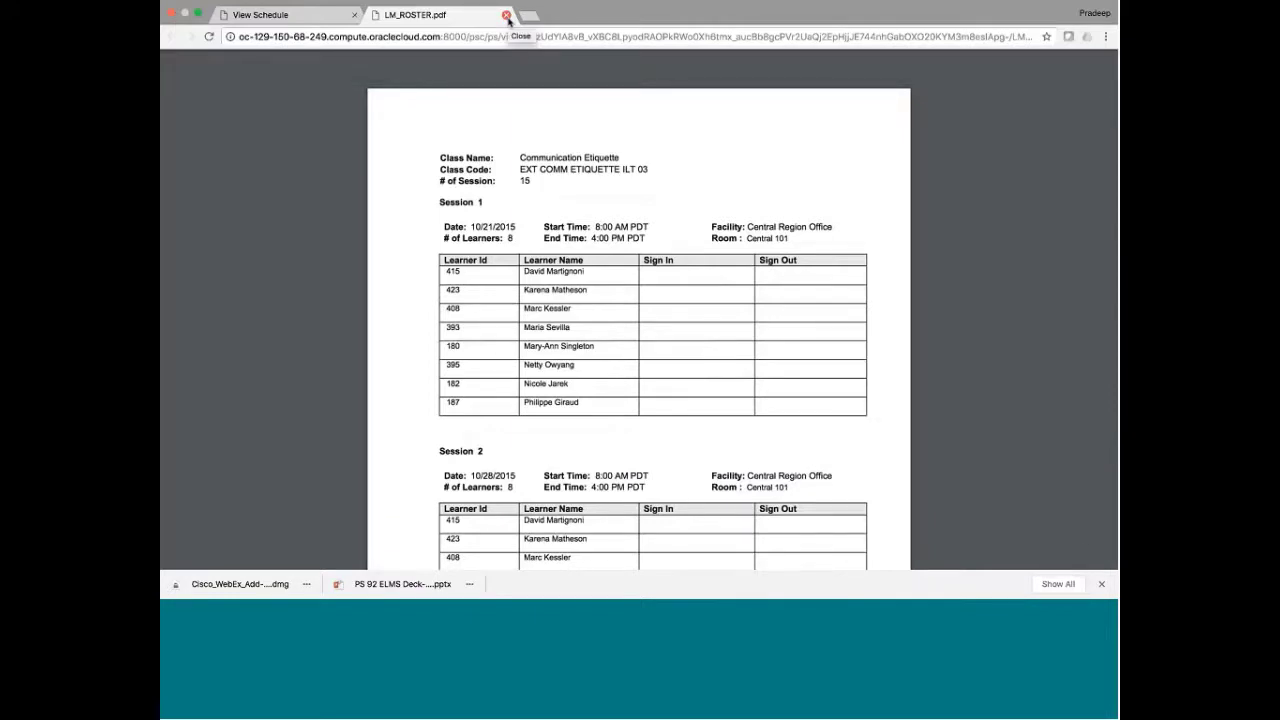
click(507, 16)
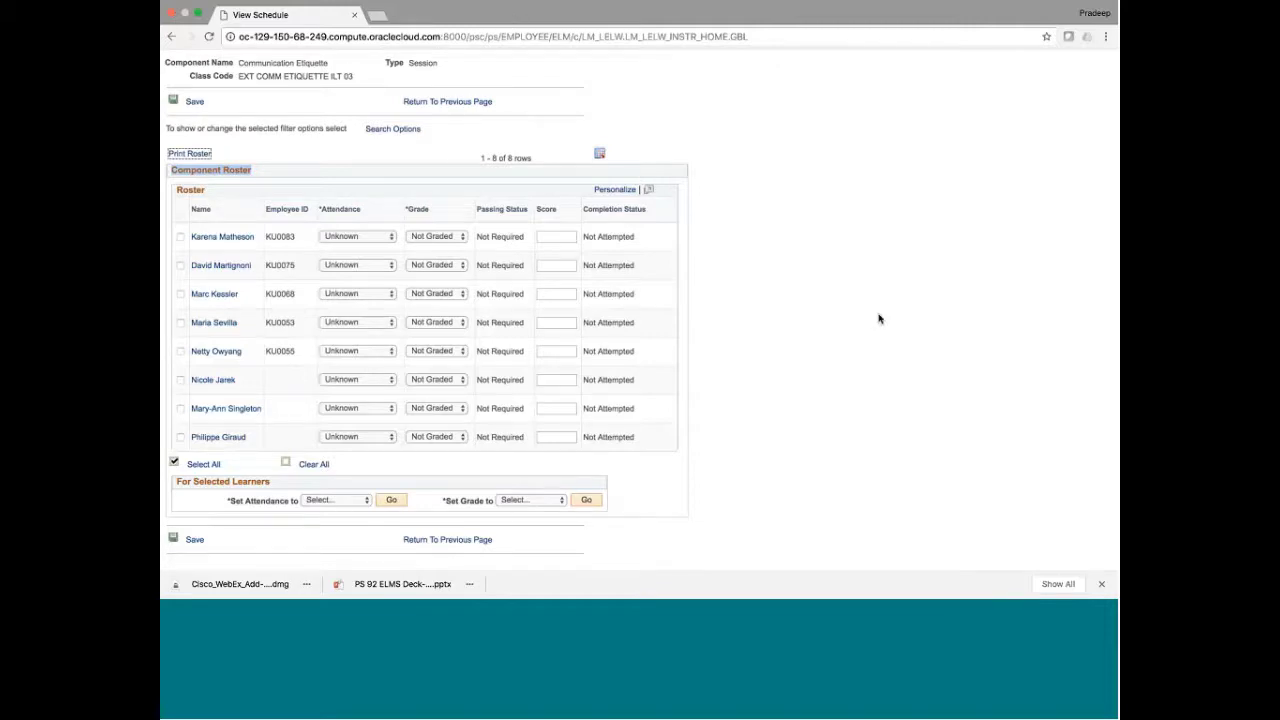
Select all roster learners and check the available Set Attendance and Set Grade values
scroll(879, 319, down, 1)
scroll(879, 319, up, 1)
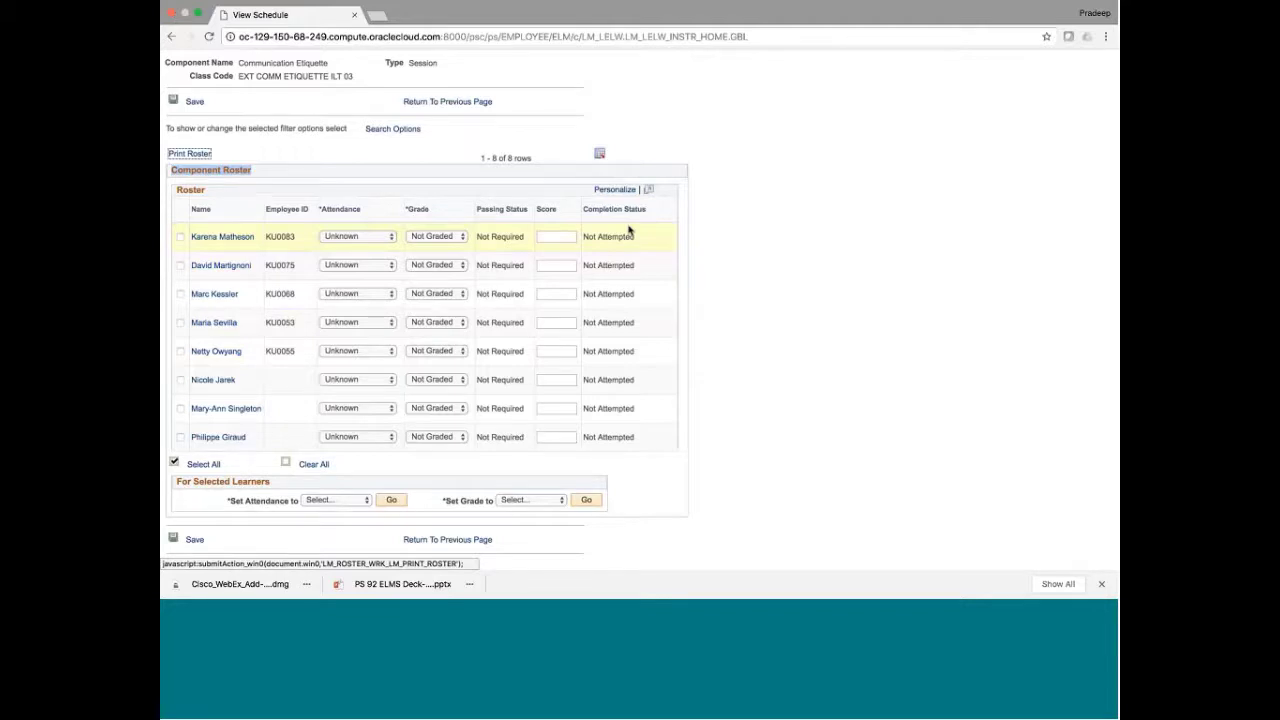
click(198, 464)
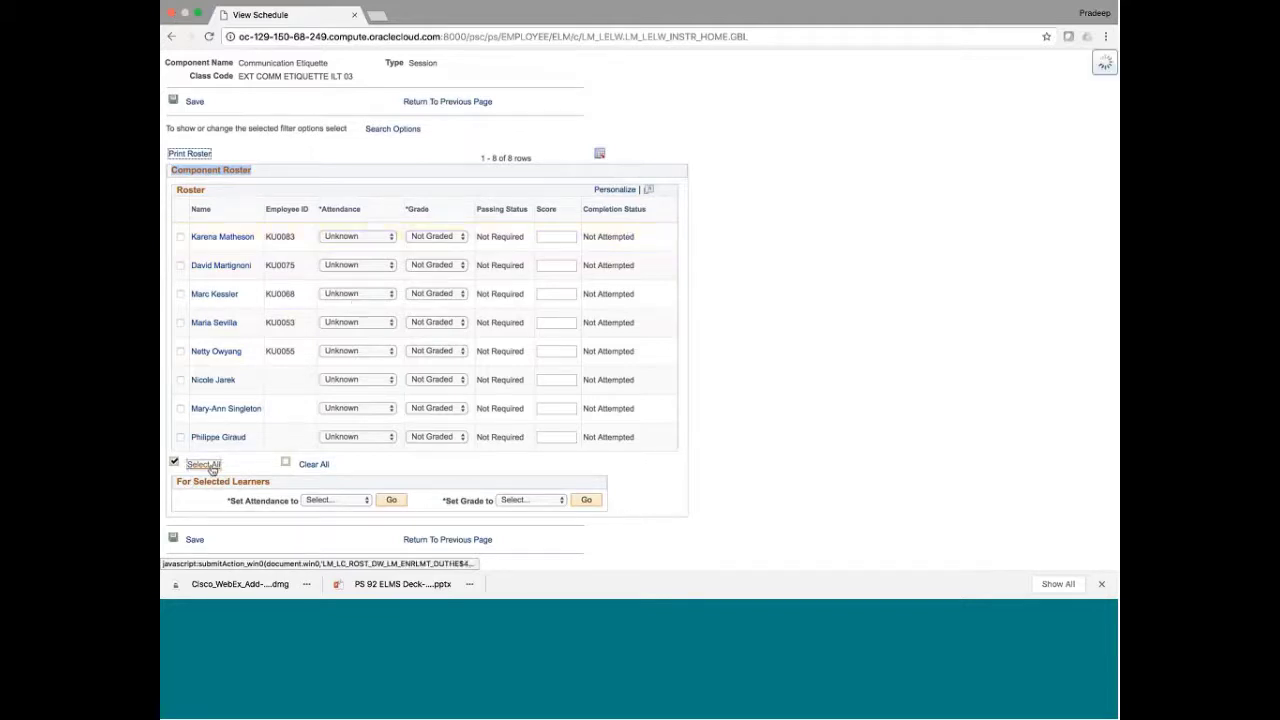
click(345, 502)
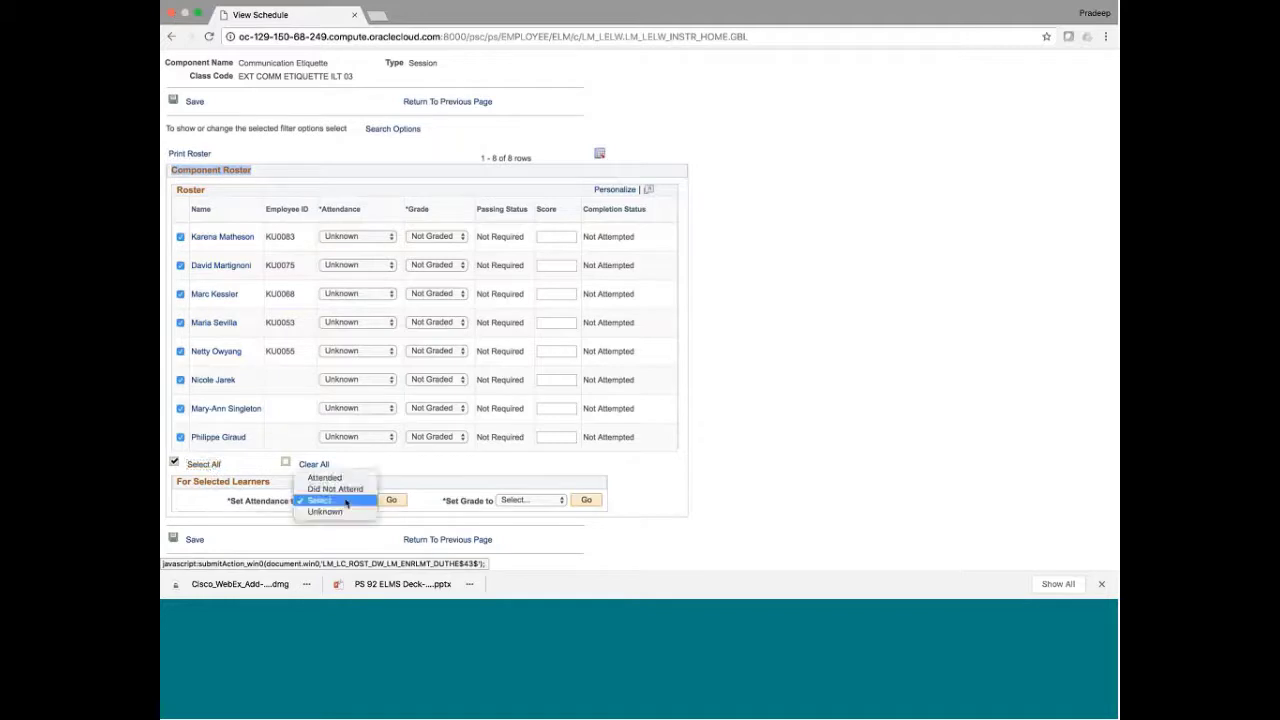
click(531, 508)
click(531, 507)
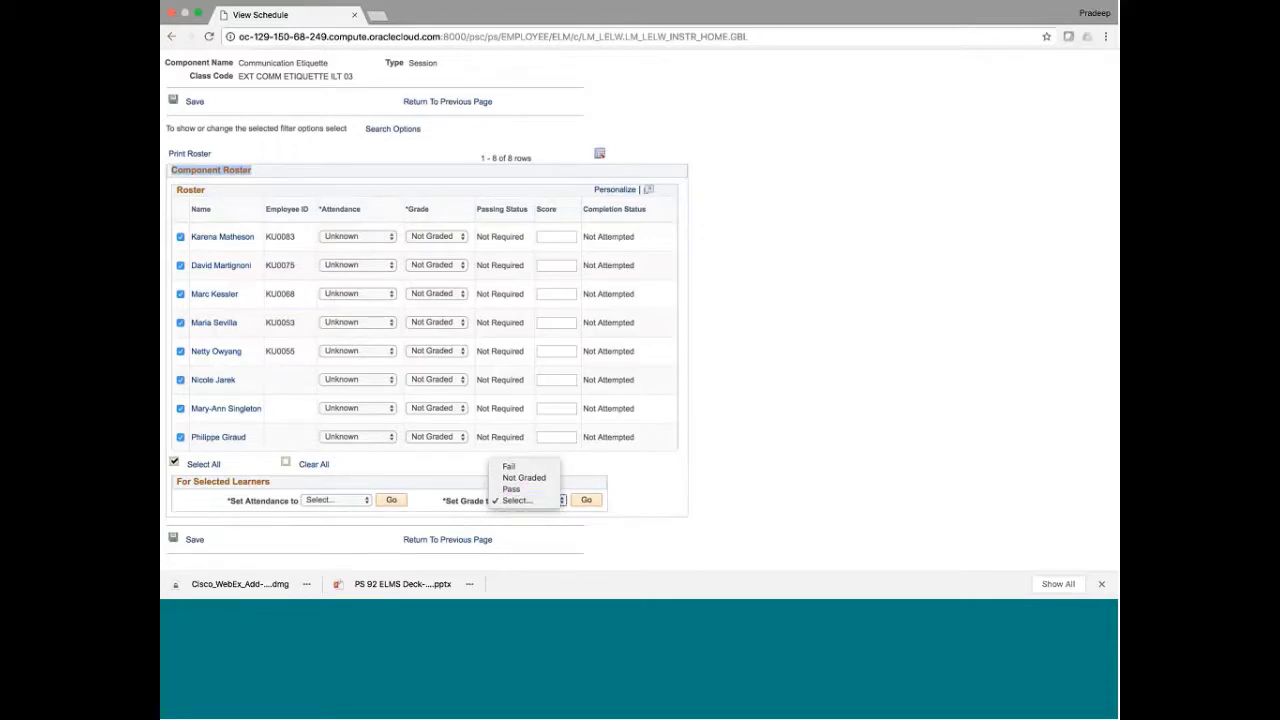
Clear the learner selection and open the first learner's Learner Information
click(308, 467)
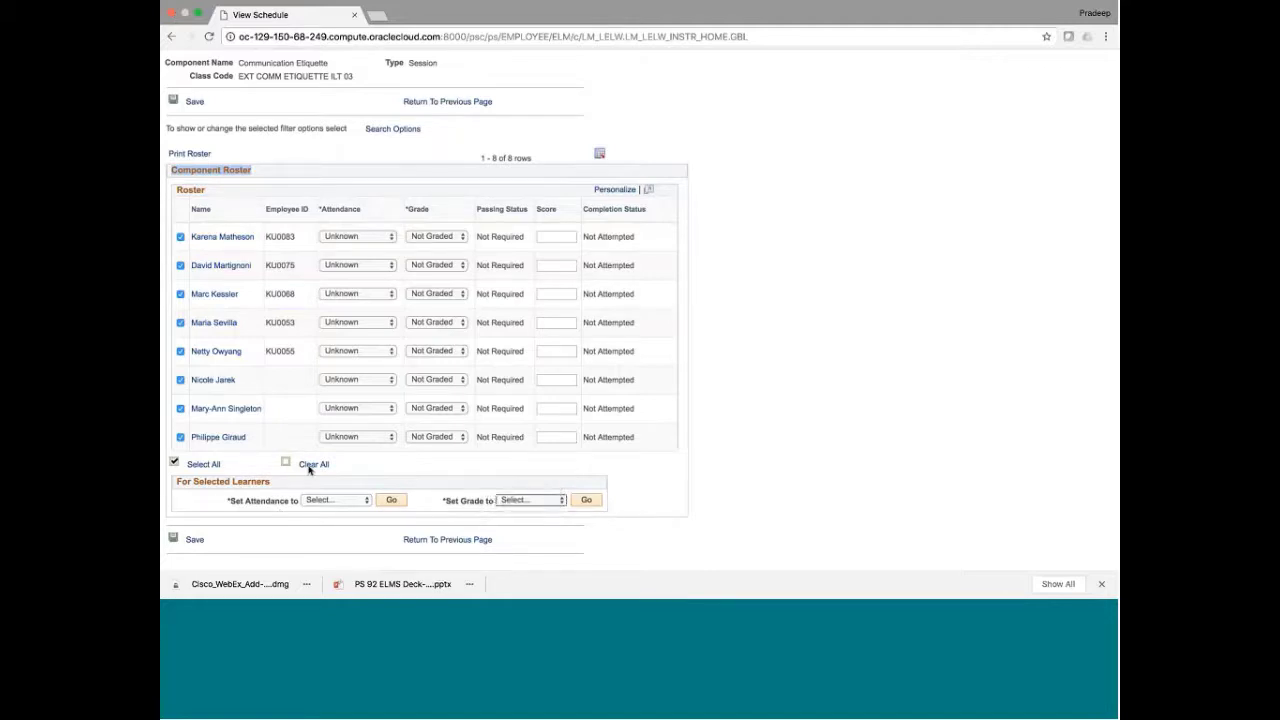
click(313, 465)
click(203, 238)
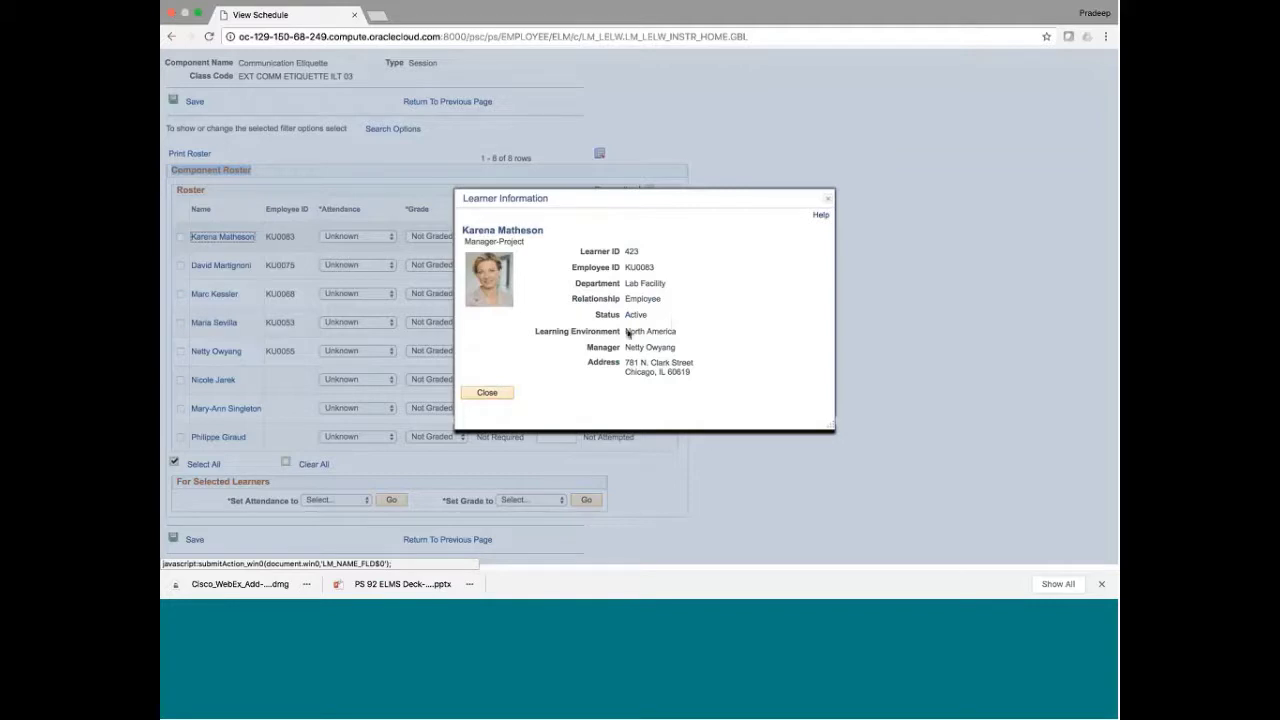
Review the learner's North America learning environment and manager entry, then close the popup
triple_click(648, 333)
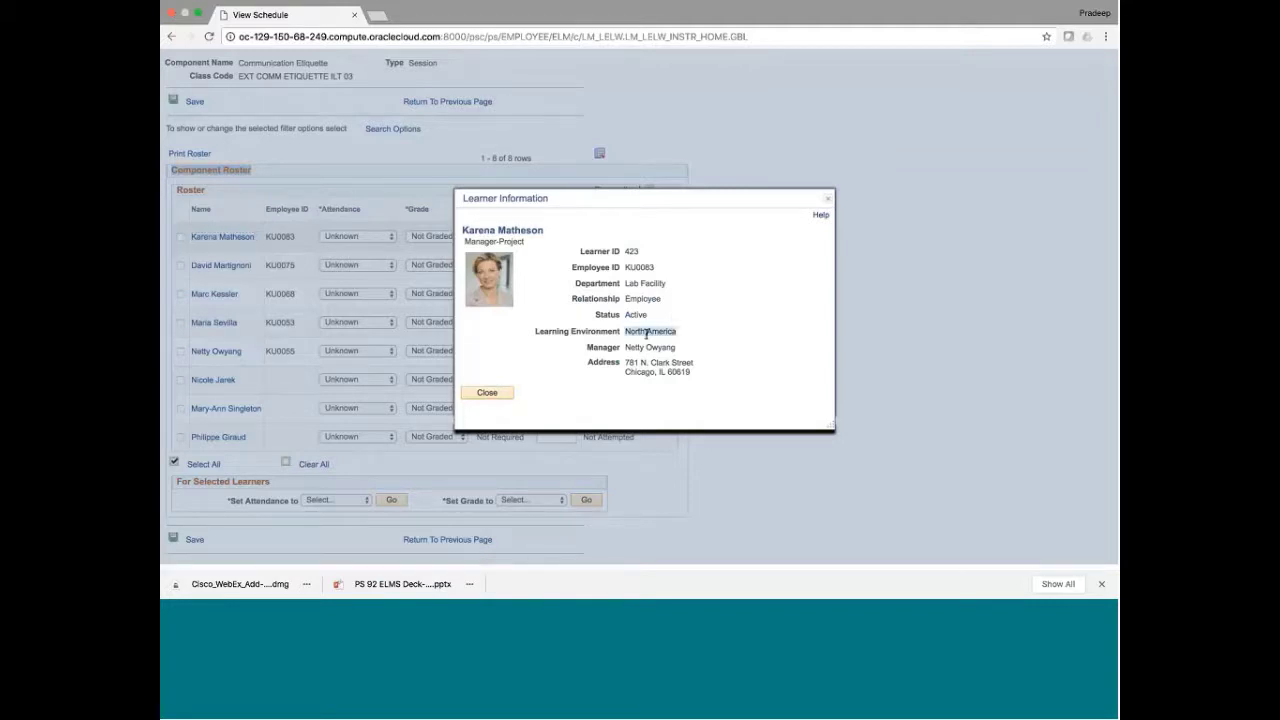
double_click(602, 333)
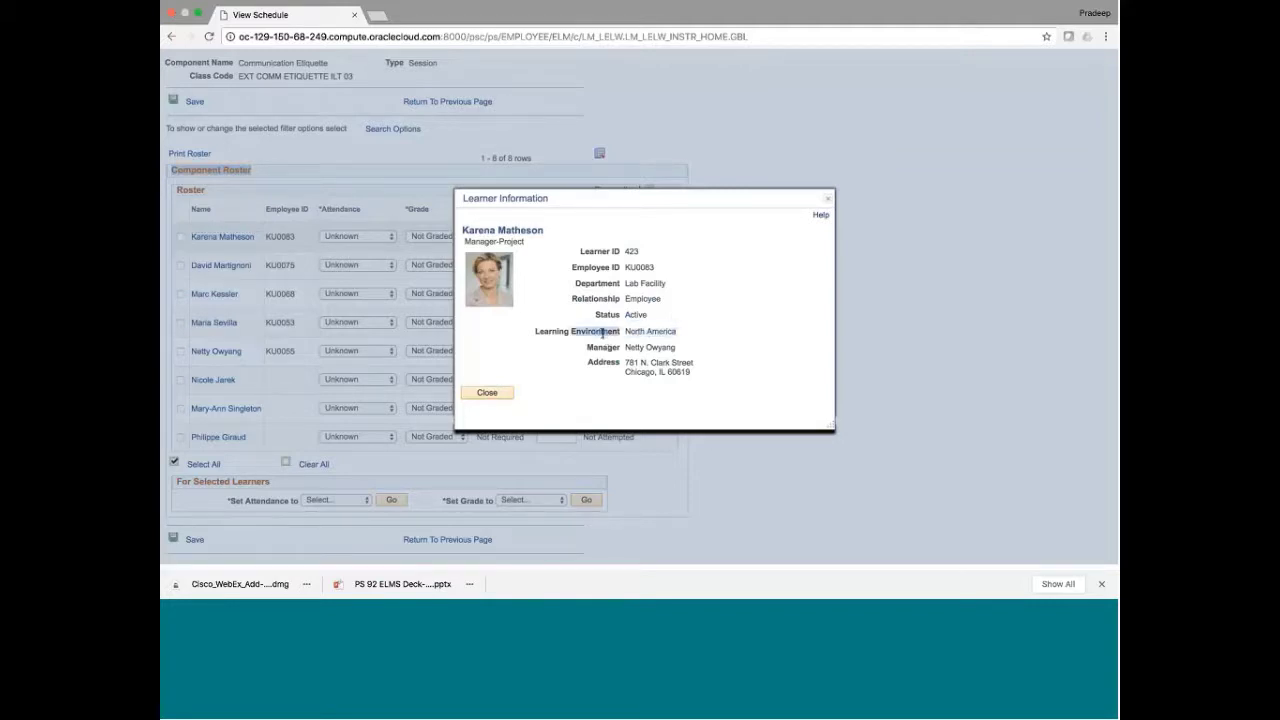
triple_click(602, 333)
click(659, 338)
triple_click(659, 335)
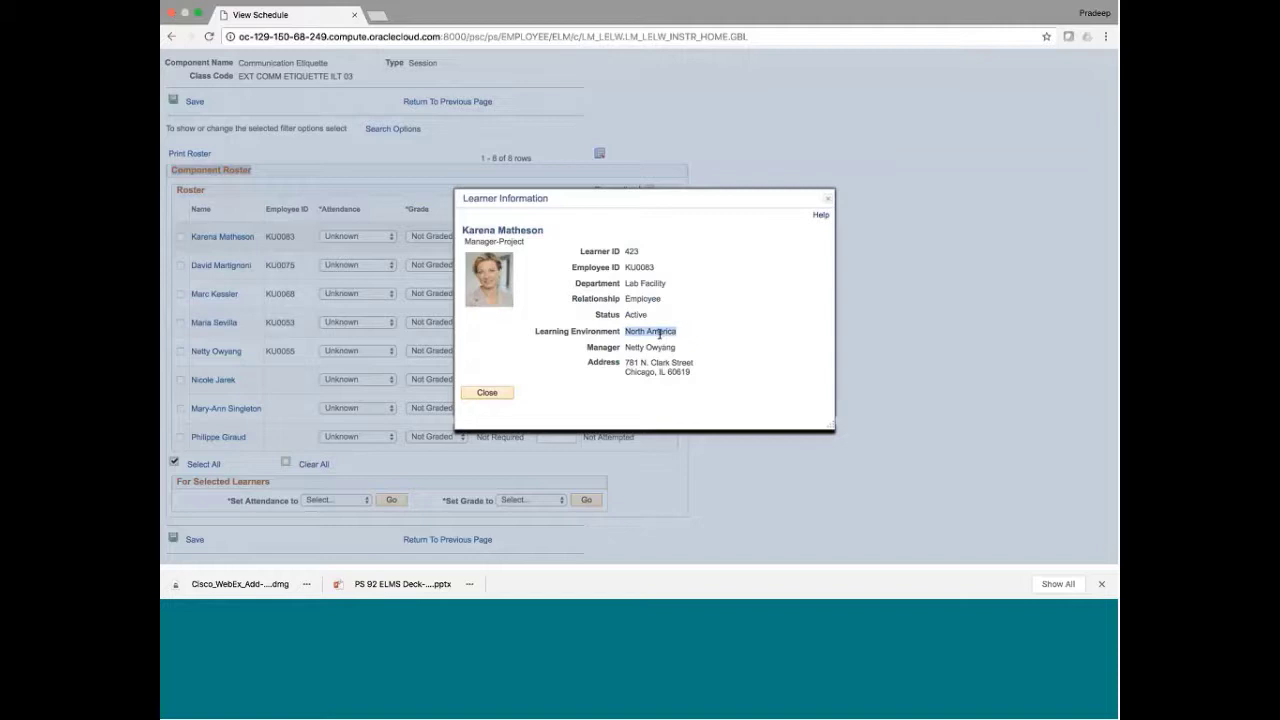
click(625, 347)
drag(625, 347, 652, 348)
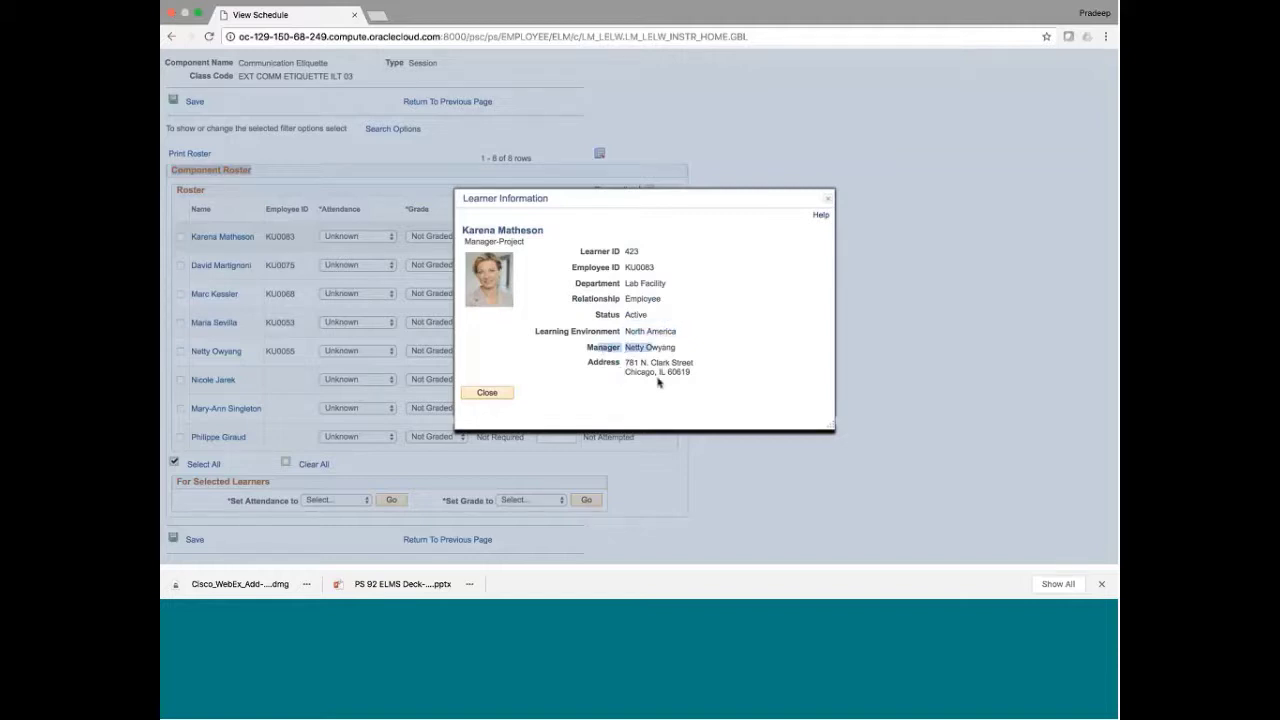
click(500, 394)
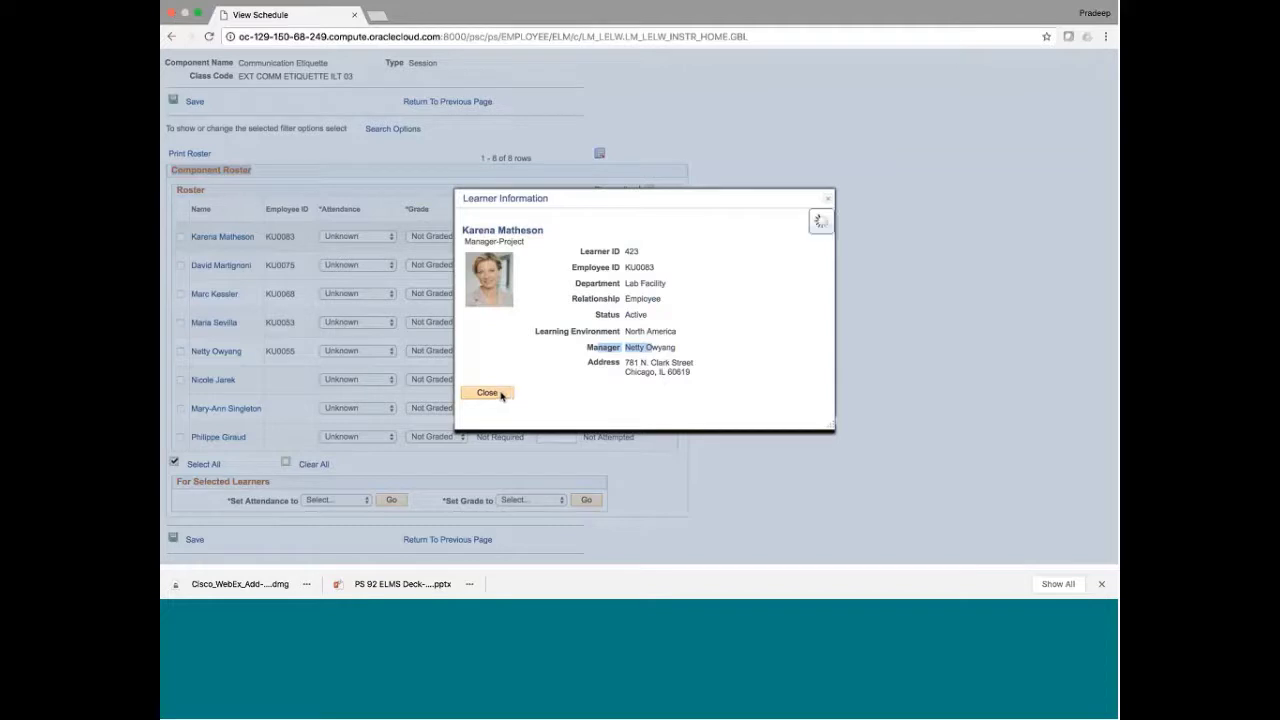
Go back twice to the Learning Instructor homepage and open Mark Grades and Attendance
click(170, 37)
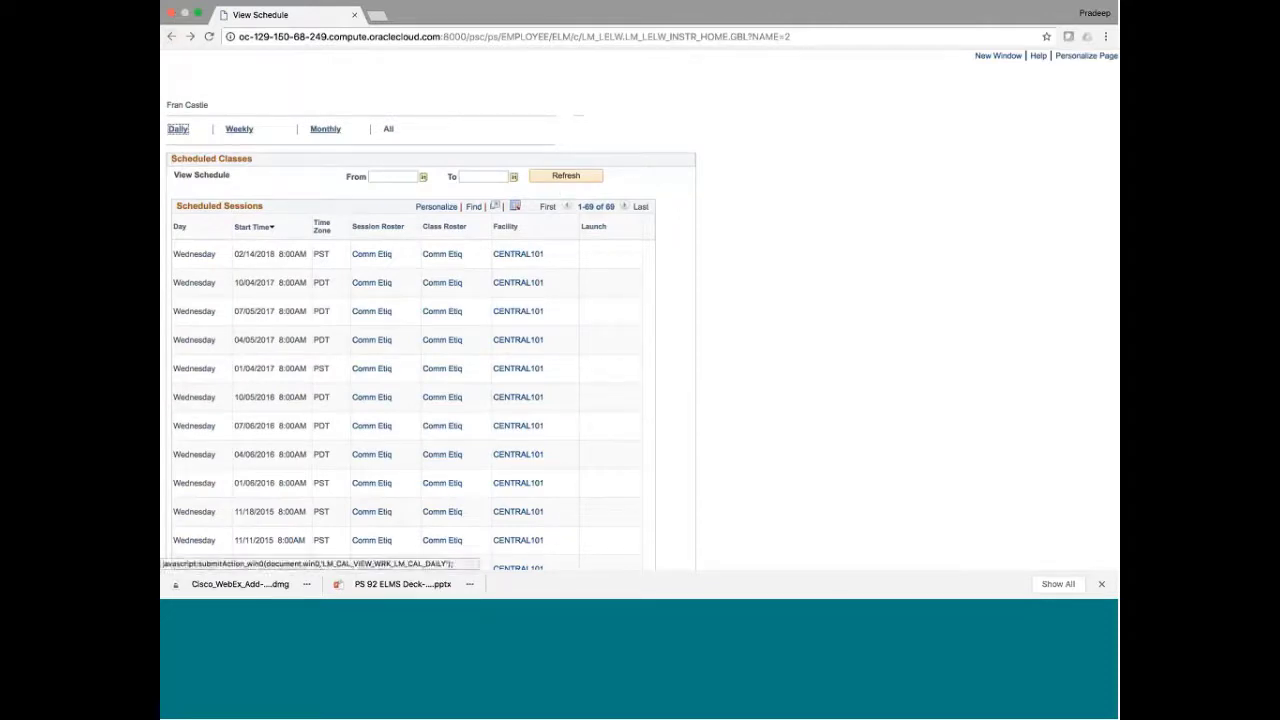
click(171, 37)
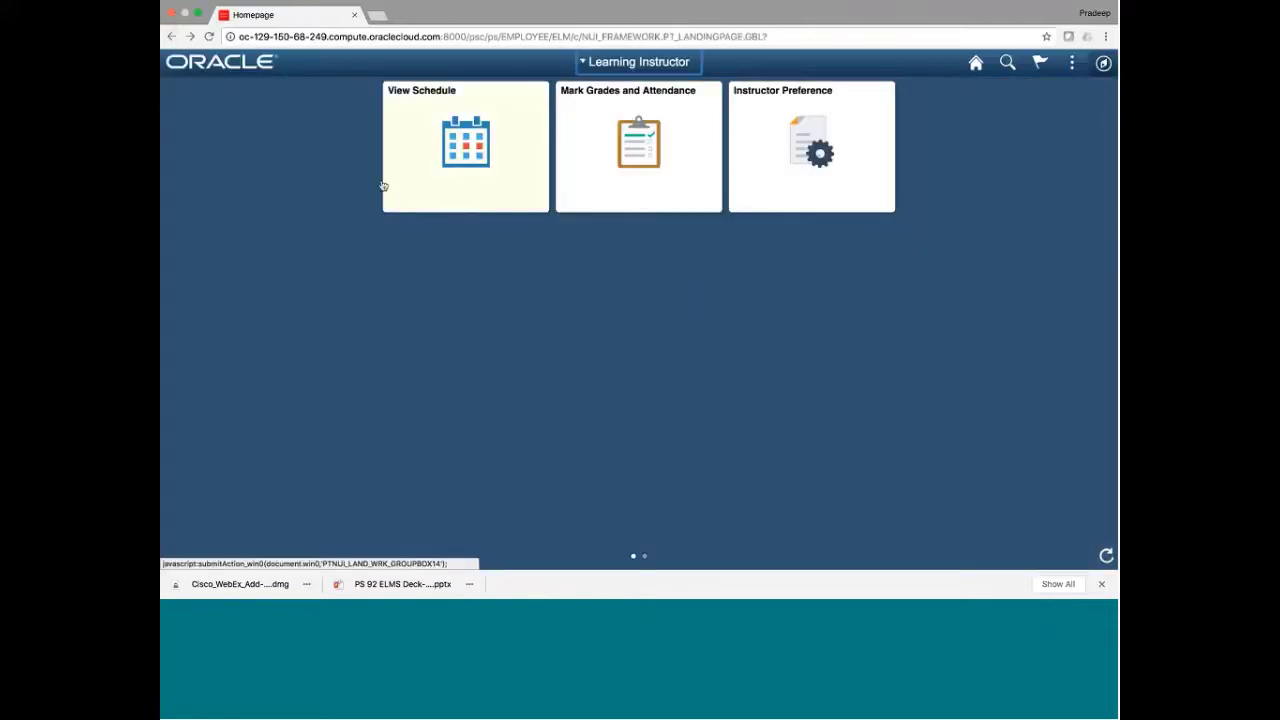
click(599, 186)
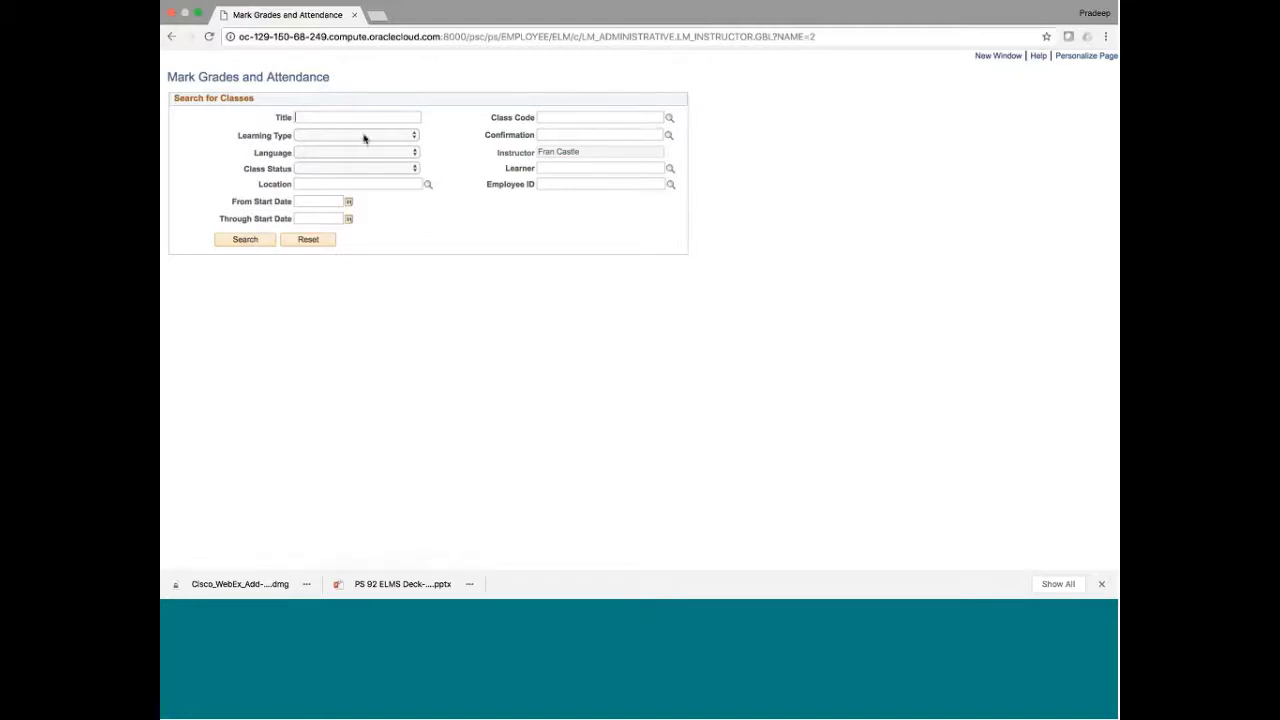
Search Mark Grades and Attendance for classes with Active status
click(351, 168)
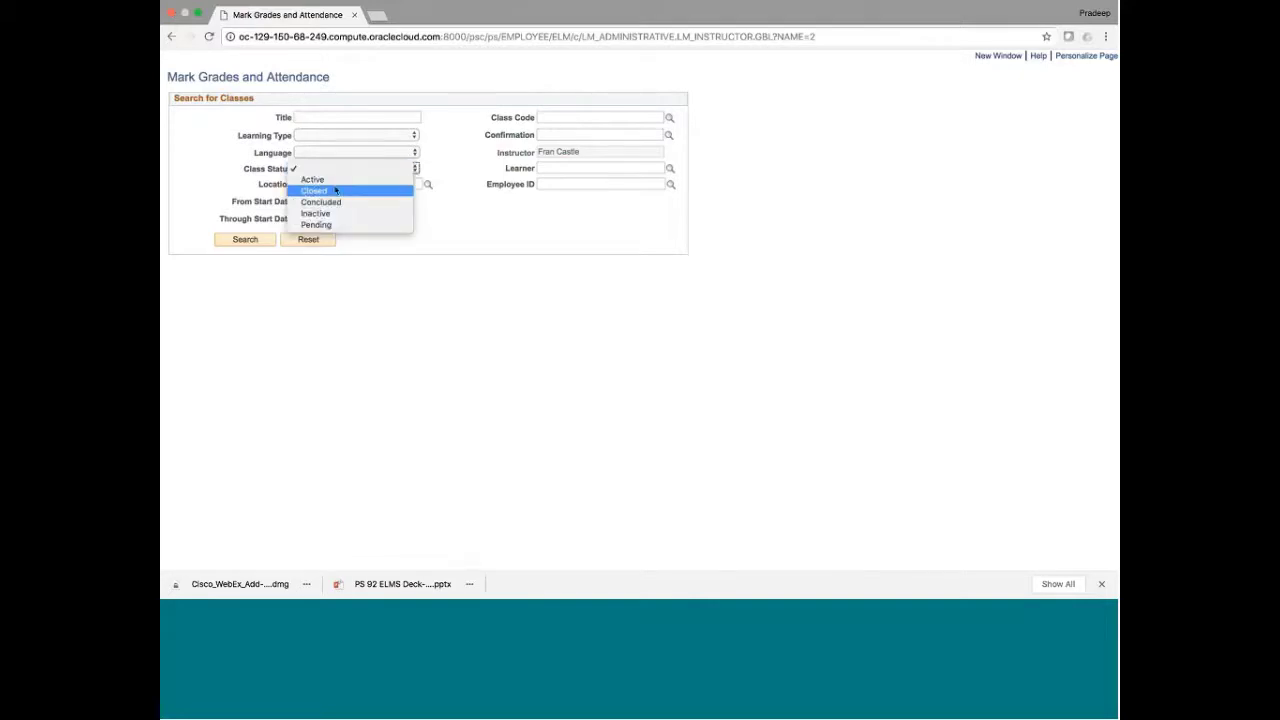
click(331, 180)
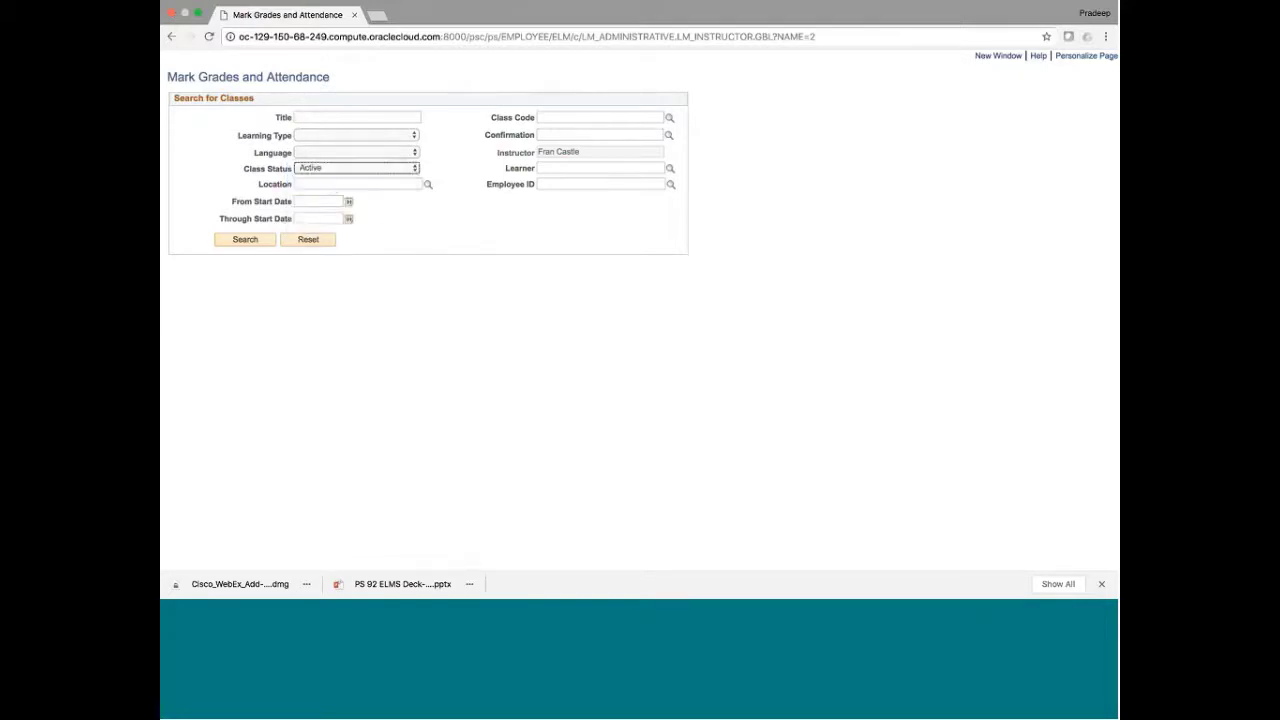
click(246, 240)
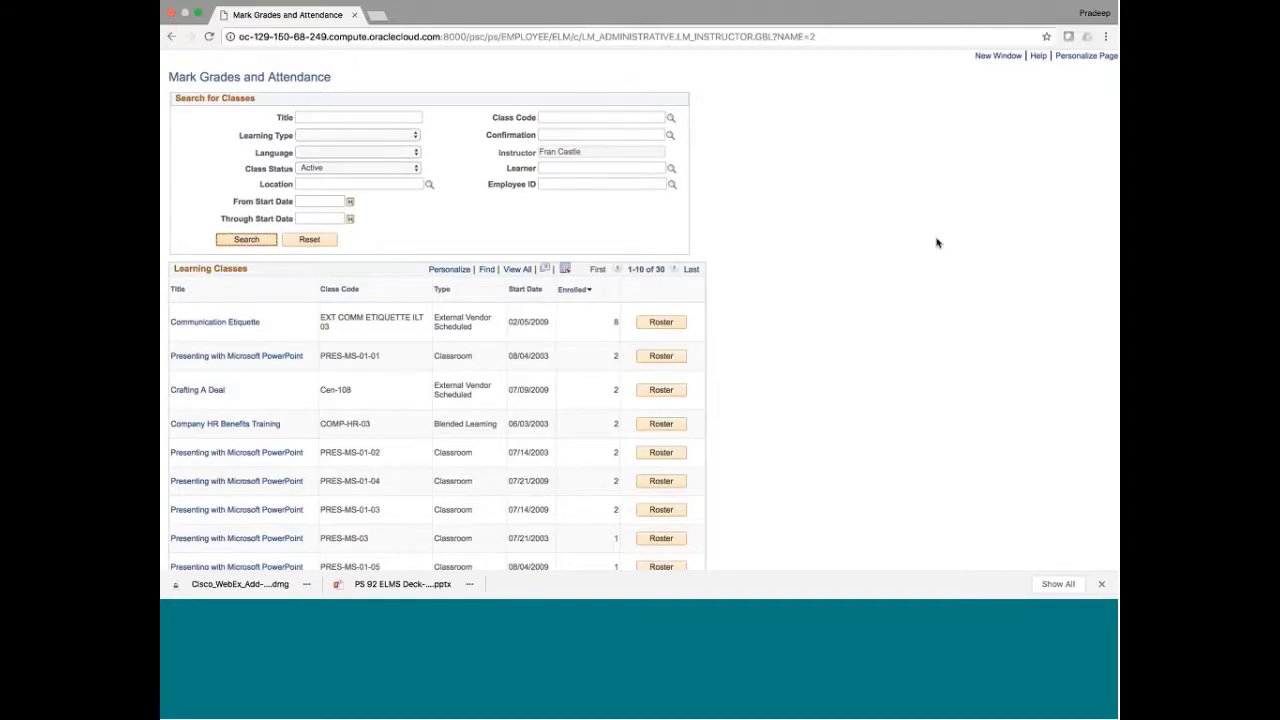
scroll(824, 376, down, 1)
scroll(826, 376, up, 1)
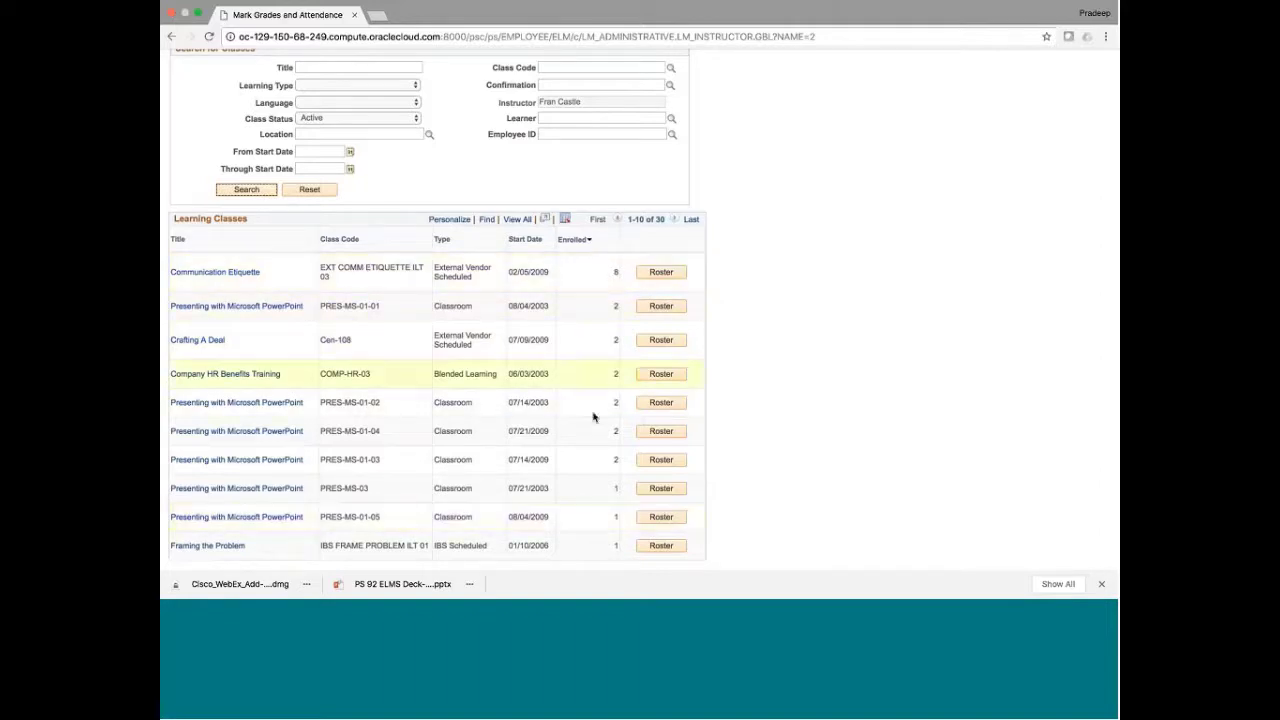
Show all 30 active classes on one page and open the Communication Etiquette roster
click(518, 220)
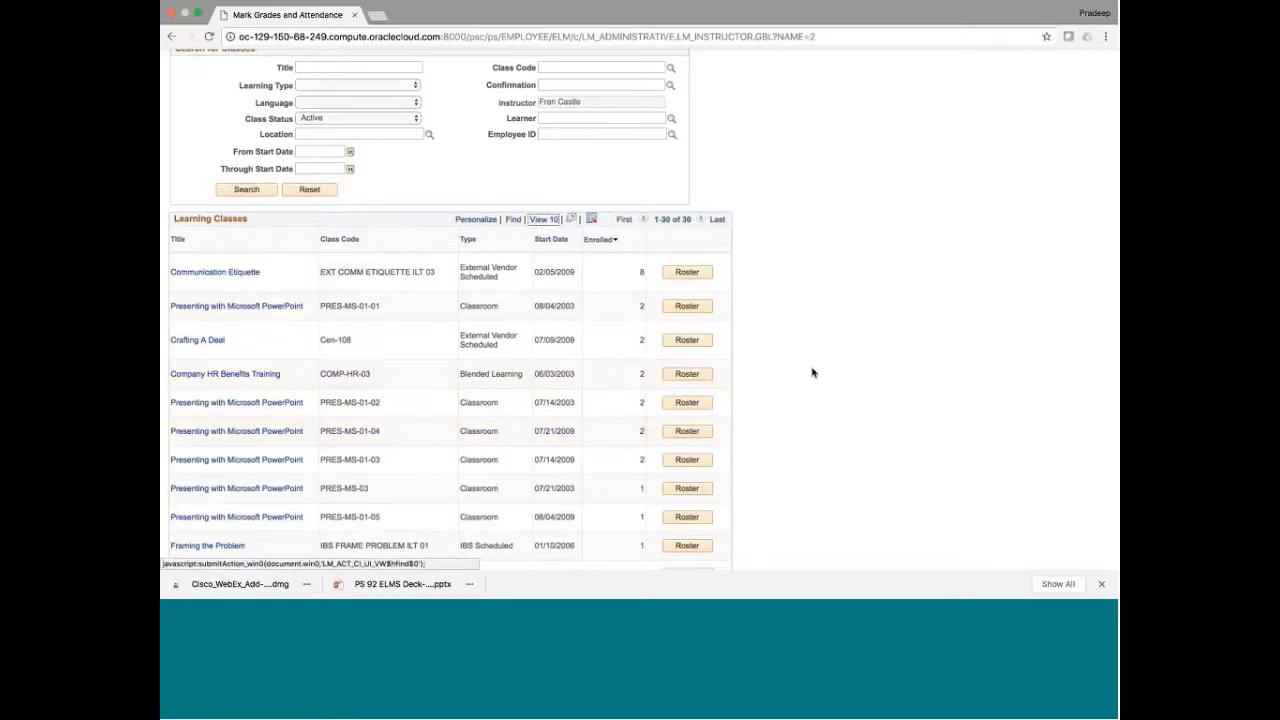
scroll(812, 373, down, 1)
scroll(812, 373, down, 3)
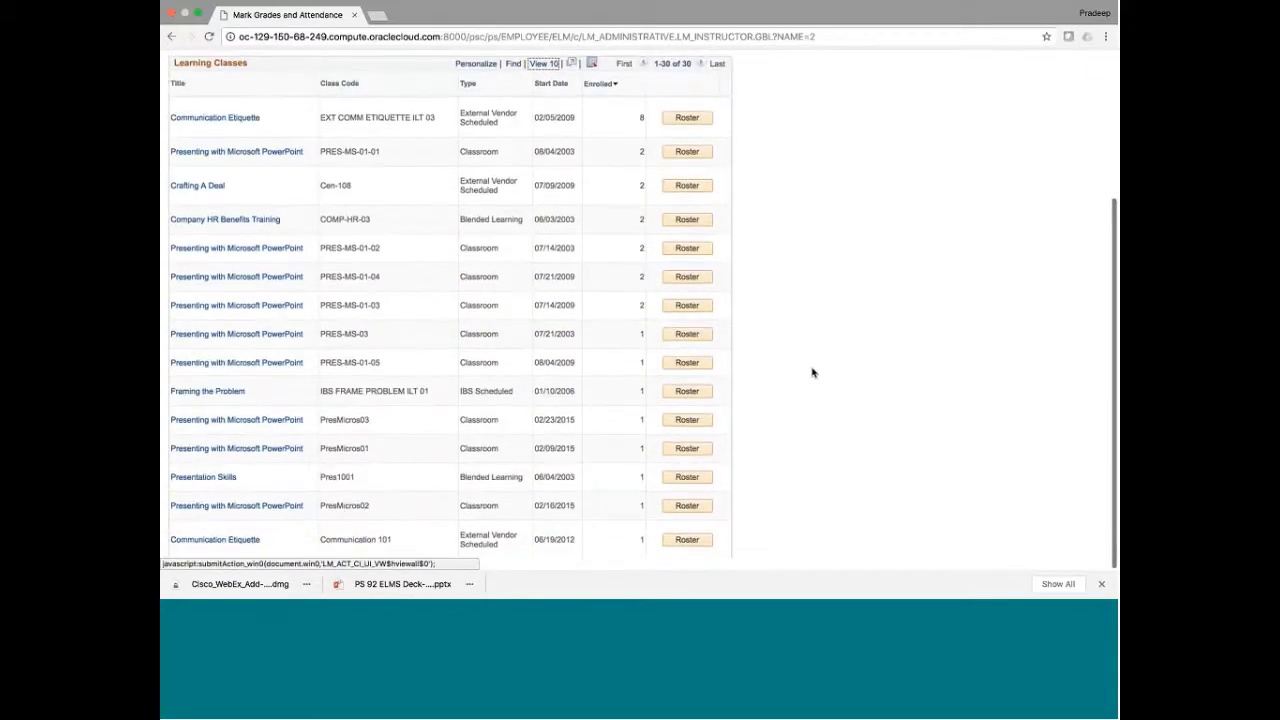
scroll(812, 373, up, 5)
click(686, 323)
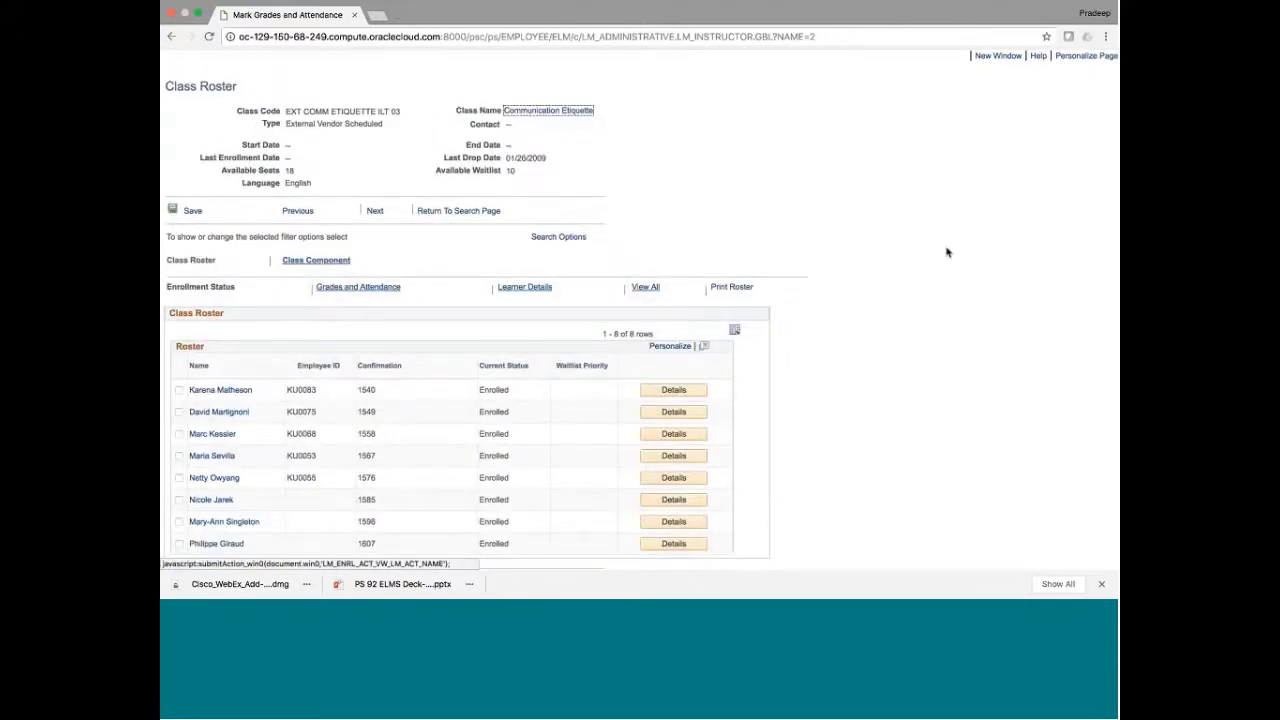
View the Communication Etiquette class components and session roster, then return to the class search
scroll(948, 253, down, 1)
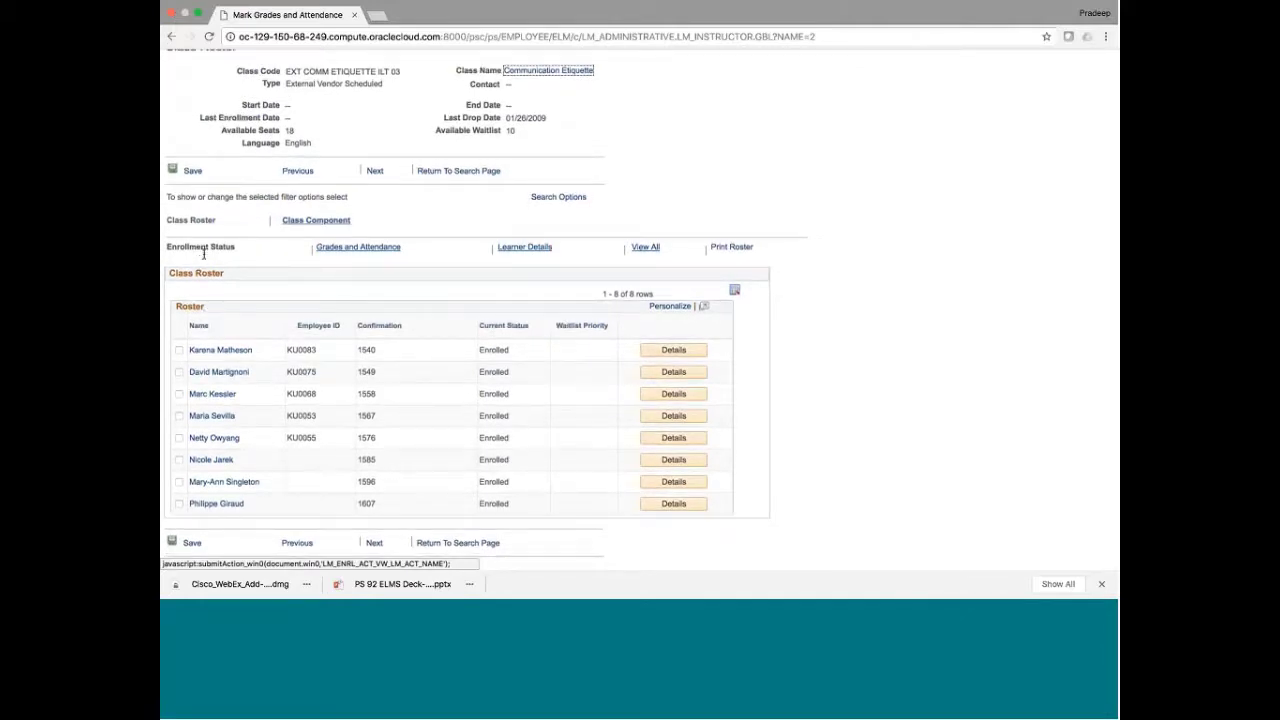
click(298, 228)
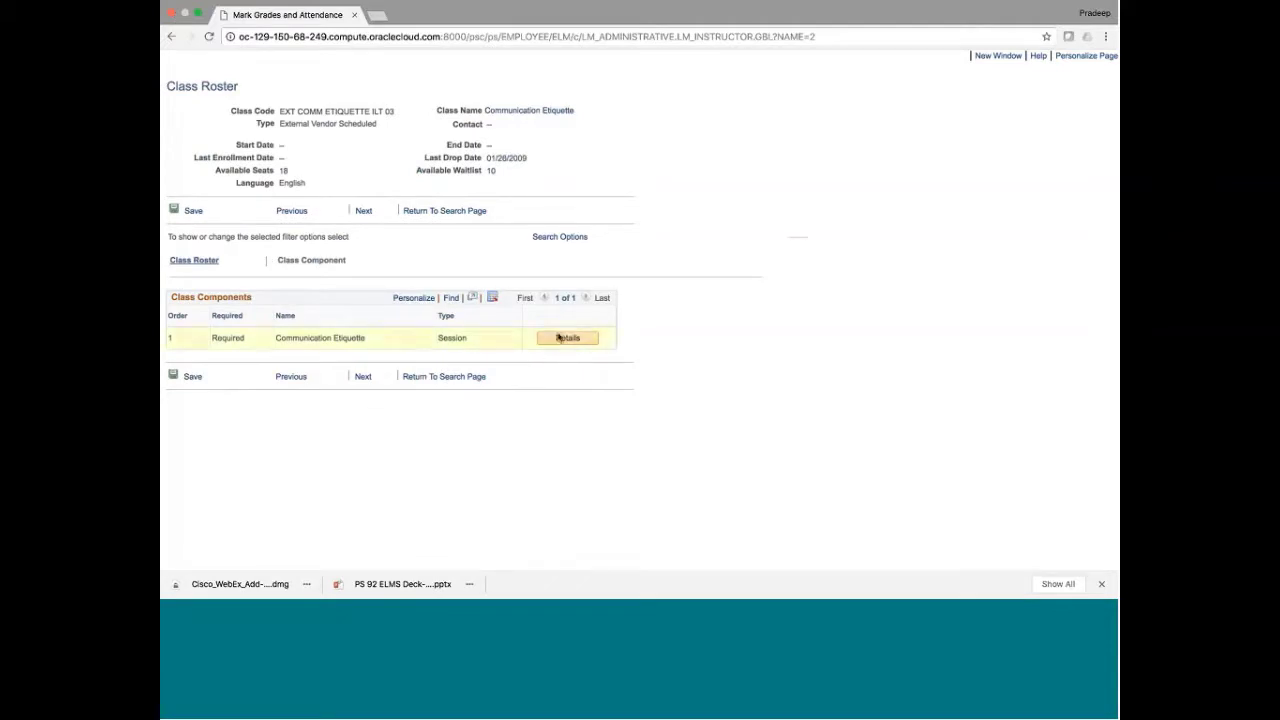
click(562, 338)
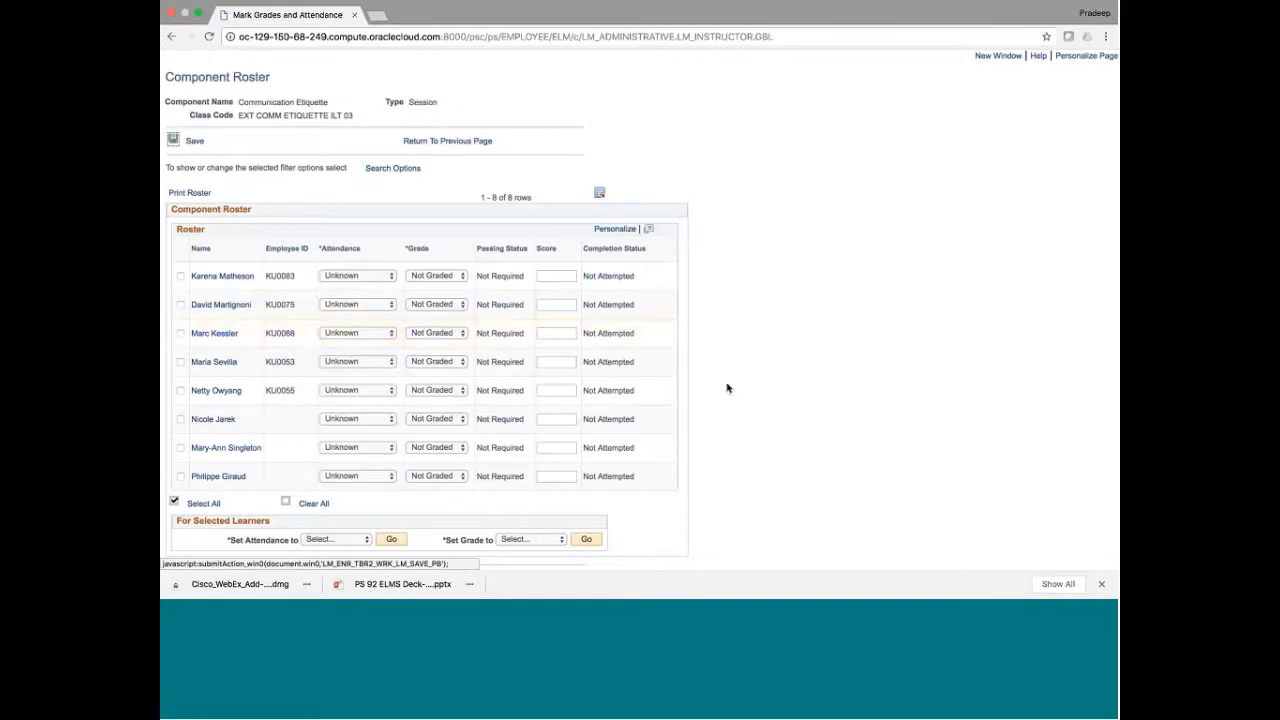
scroll(727, 388, down, 2)
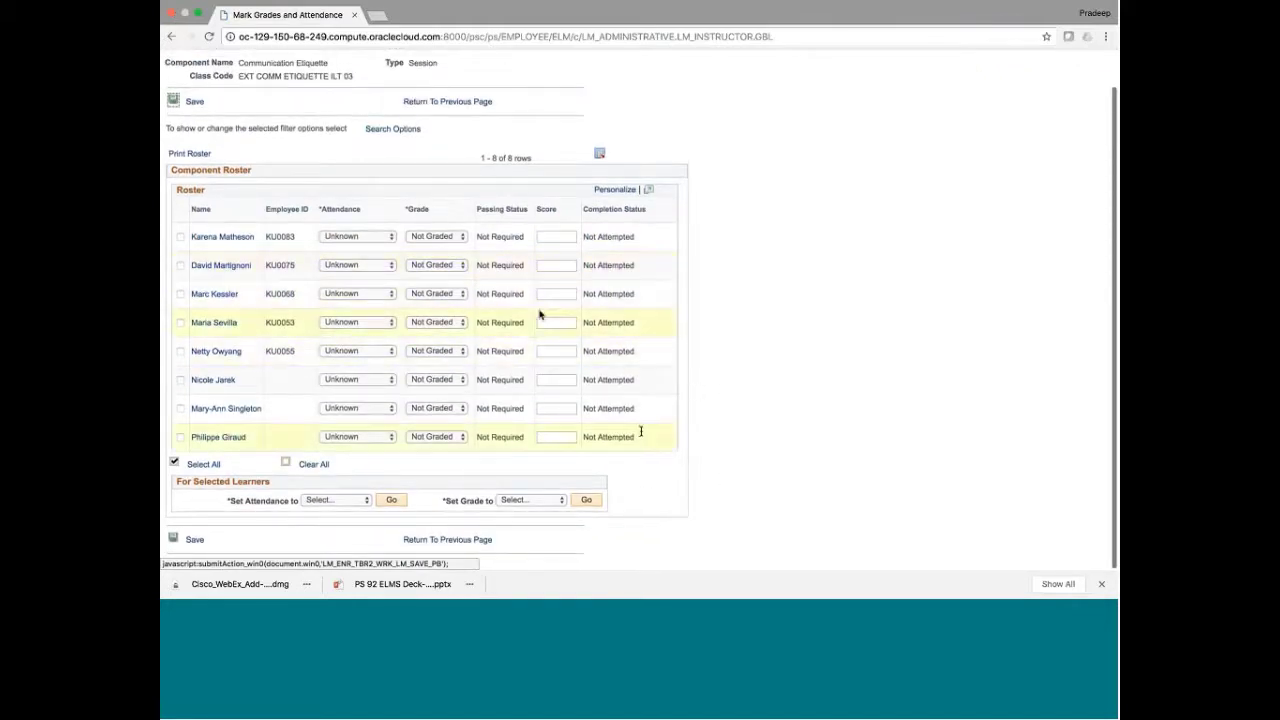
click(455, 541)
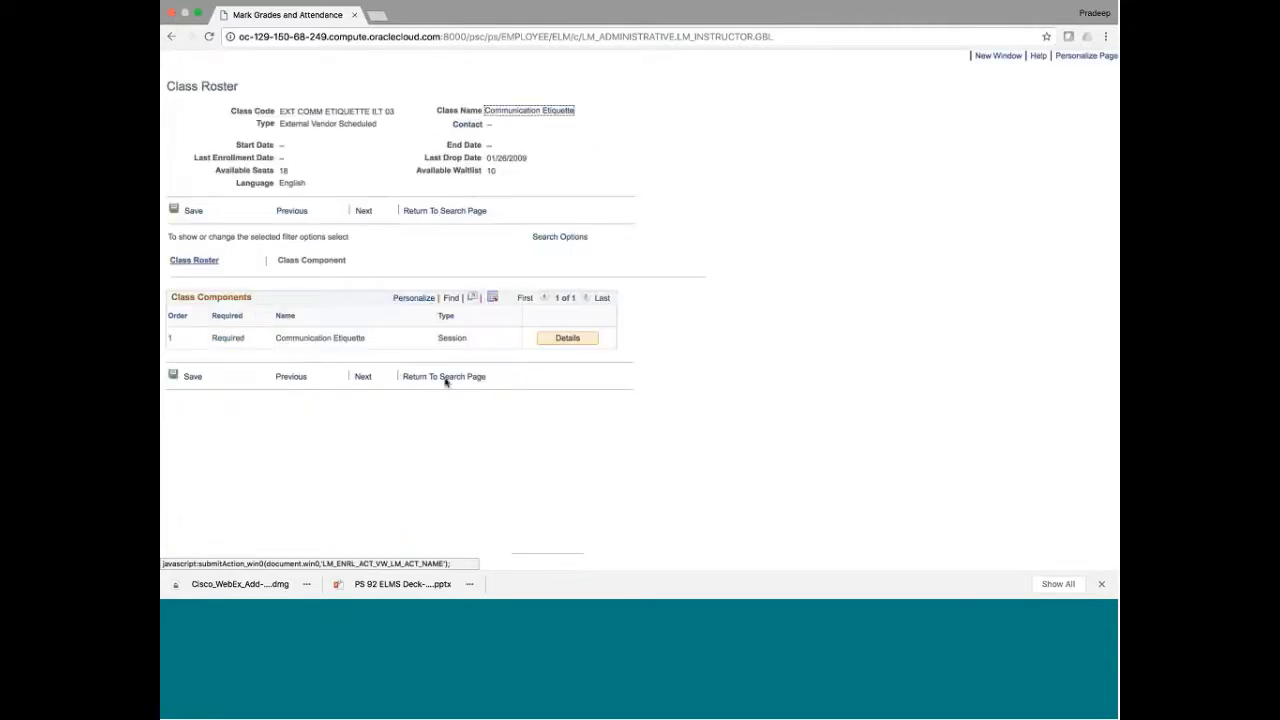
click(446, 378)
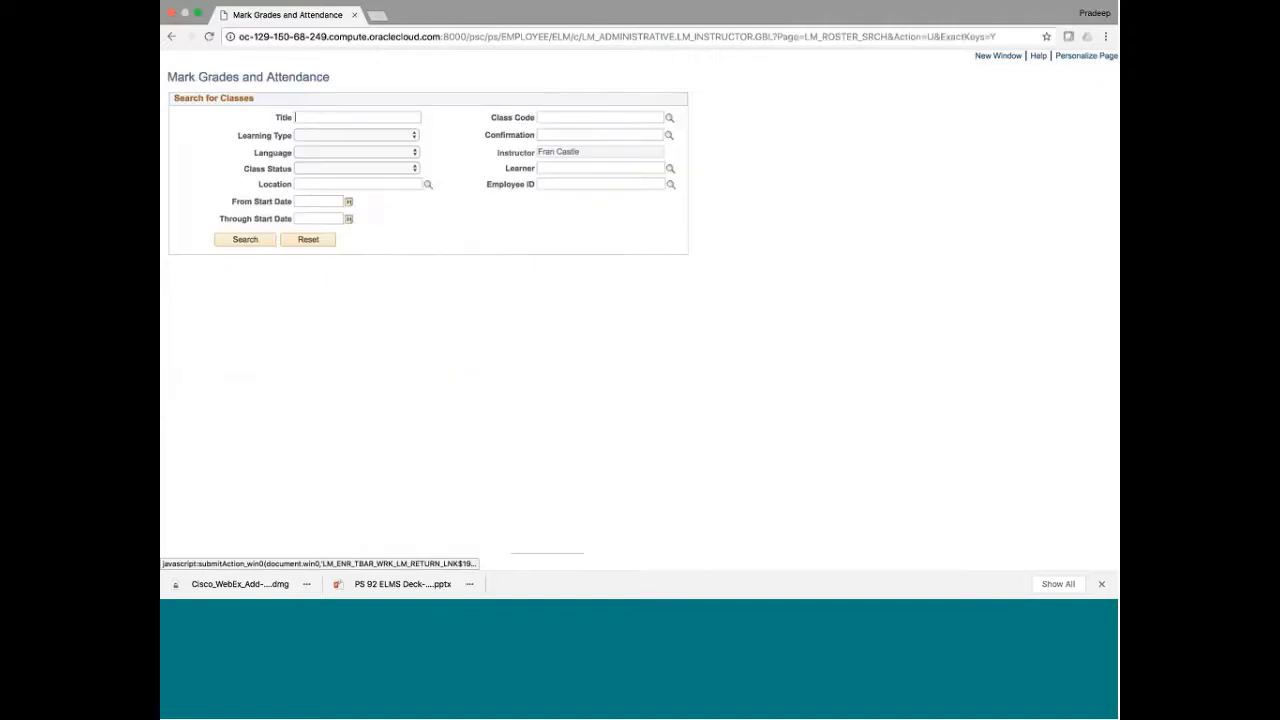
Search Active classes and open Grades and Attendance on the Communication Etiquette roster
click(319, 168)
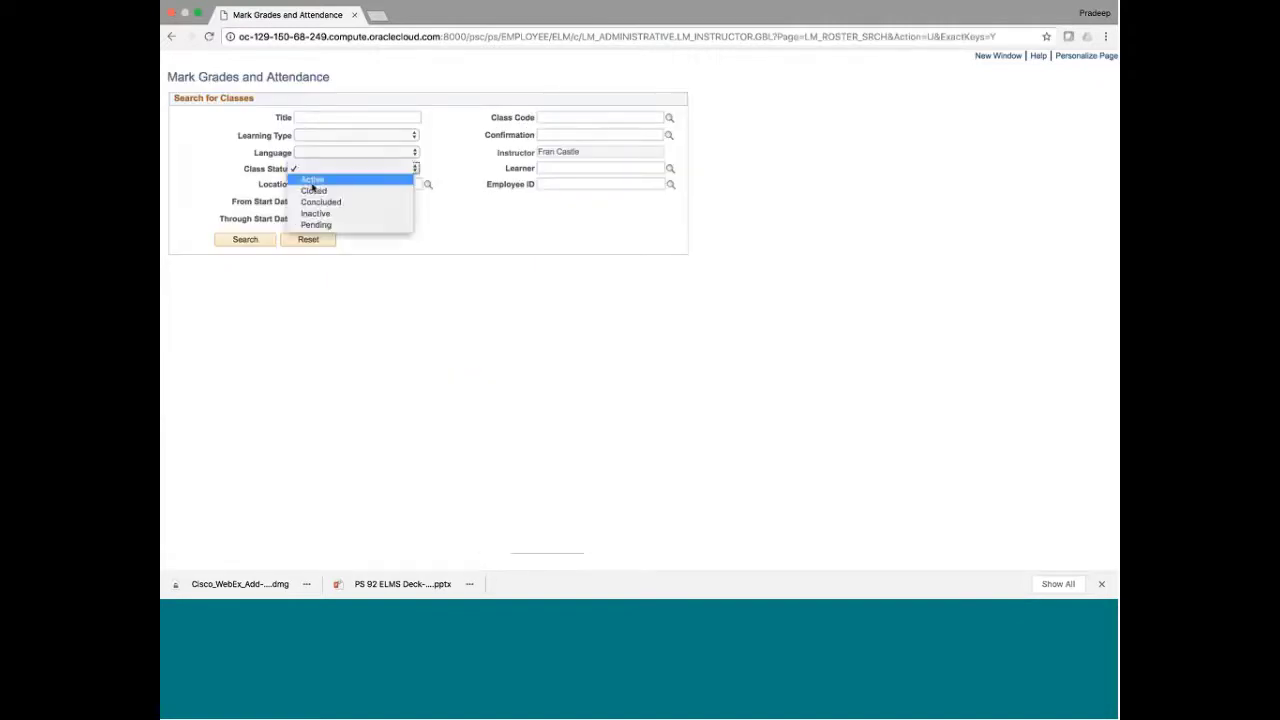
click(312, 182)
click(245, 239)
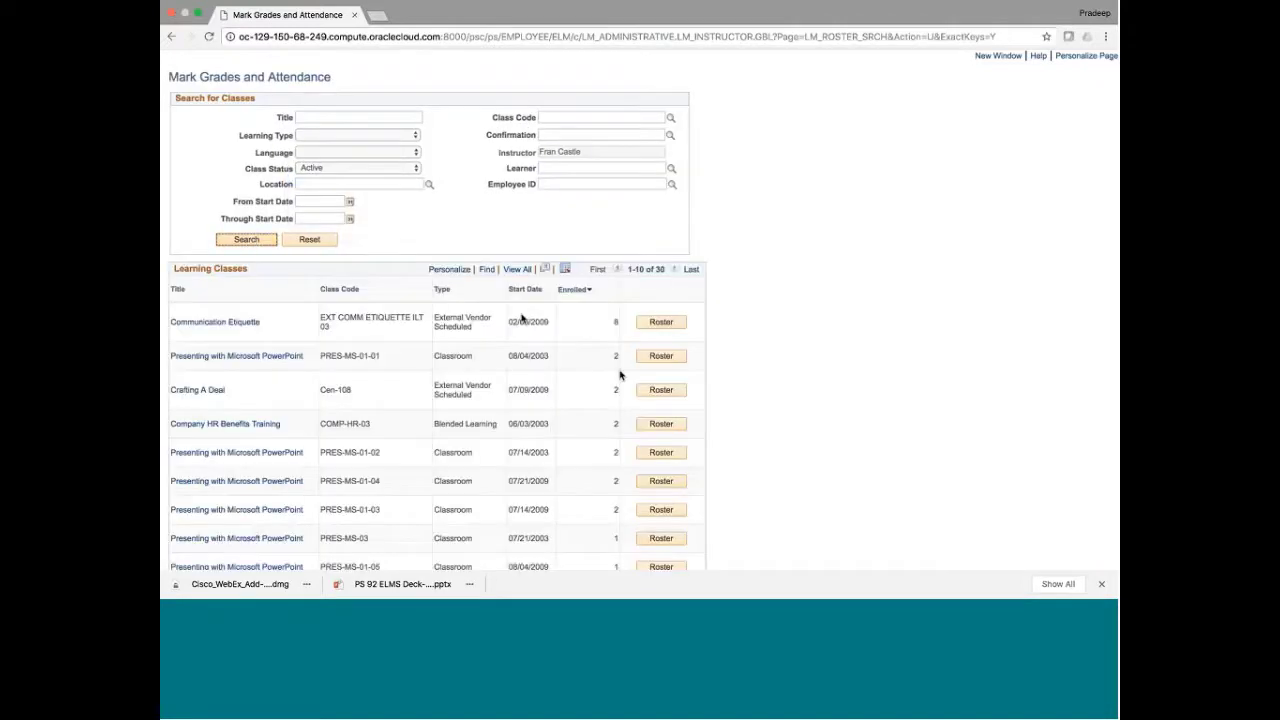
click(661, 321)
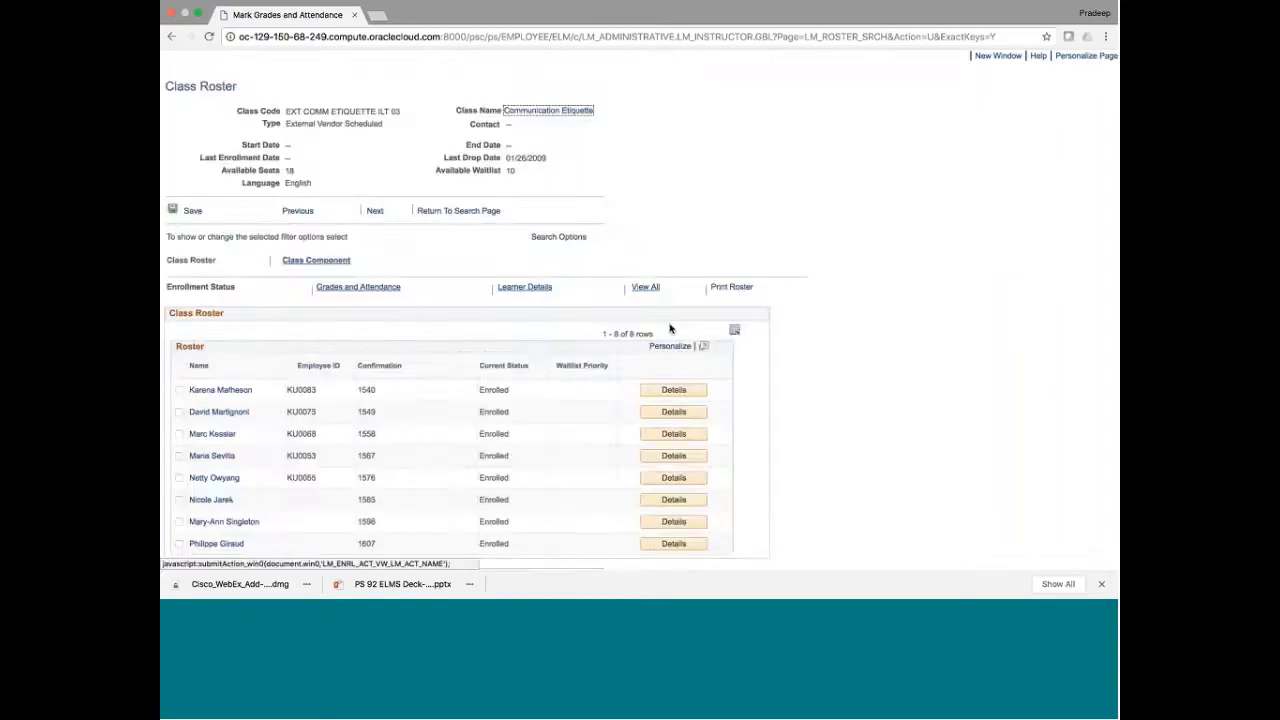
click(349, 290)
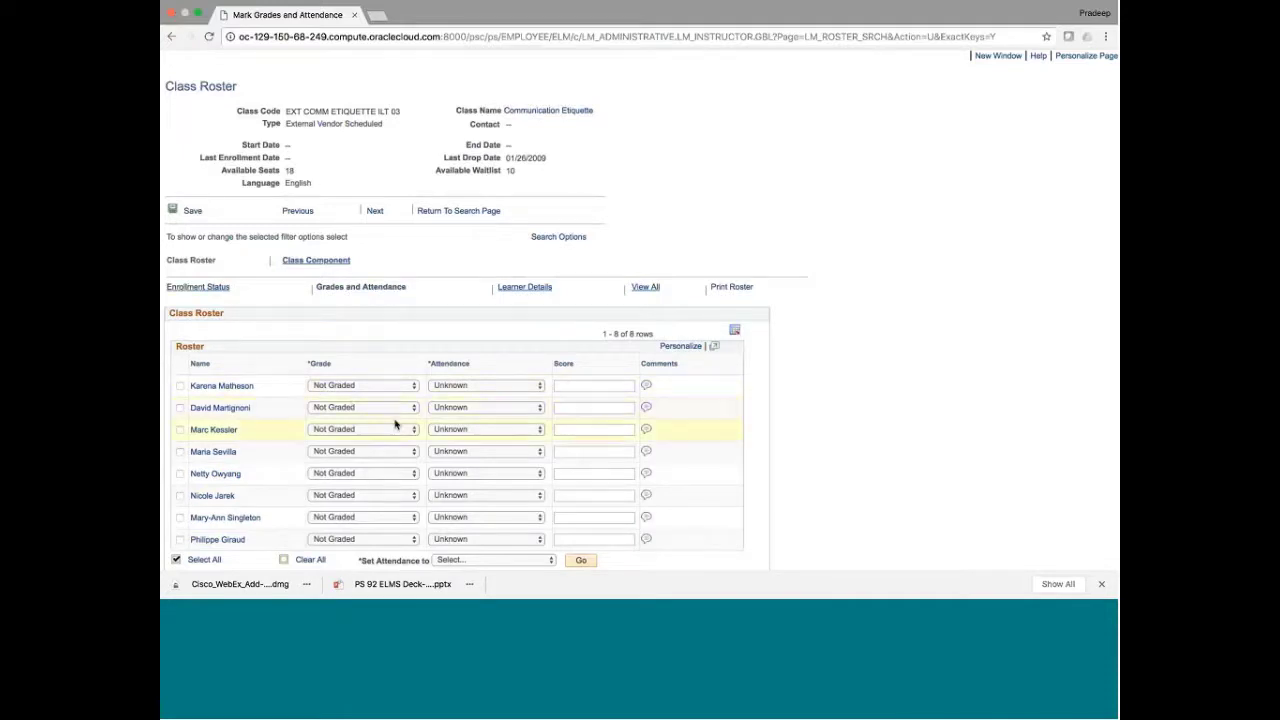
Open the first learner's Add Comments page and cancel without entering a comment
scroll(394, 423, down, 2)
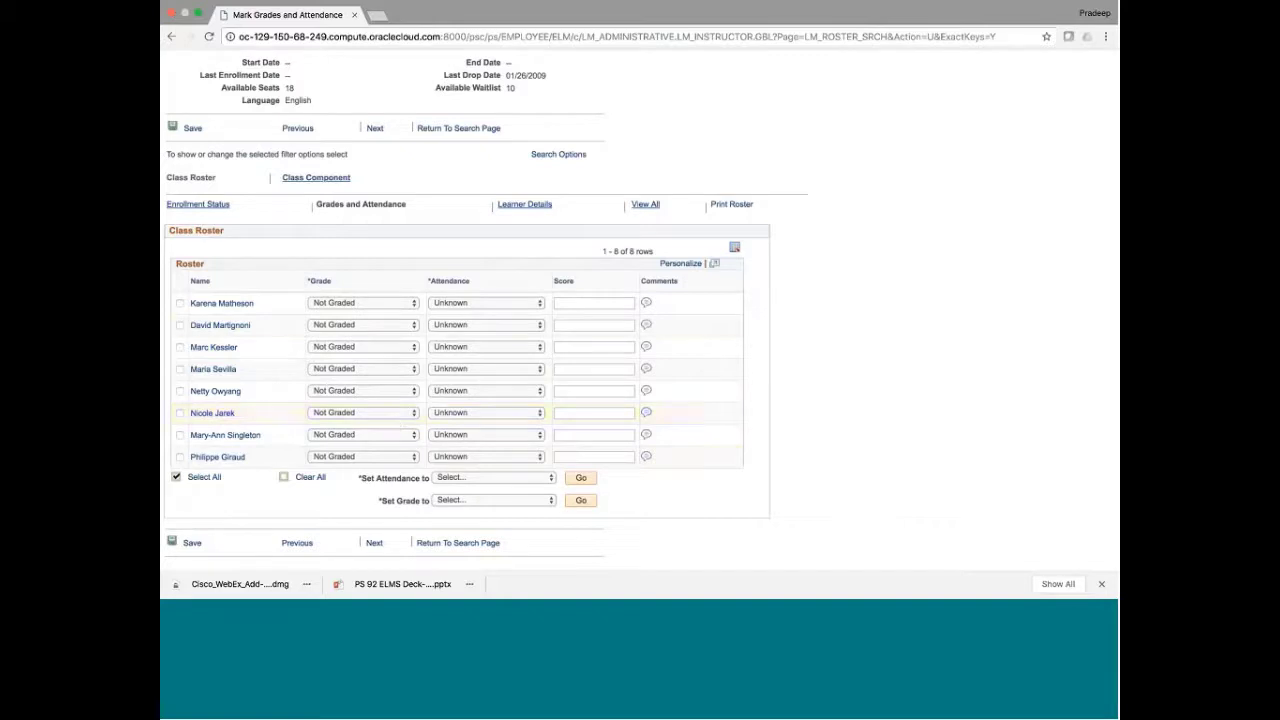
click(646, 304)
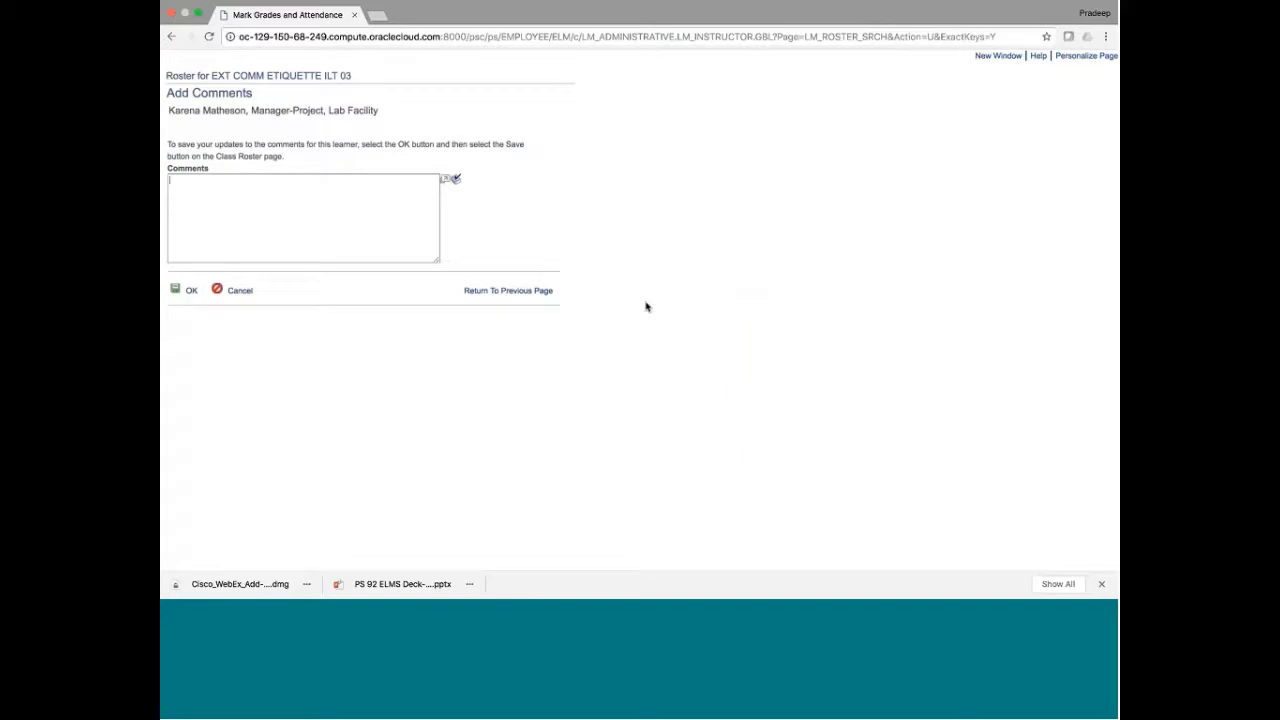
click(245, 293)
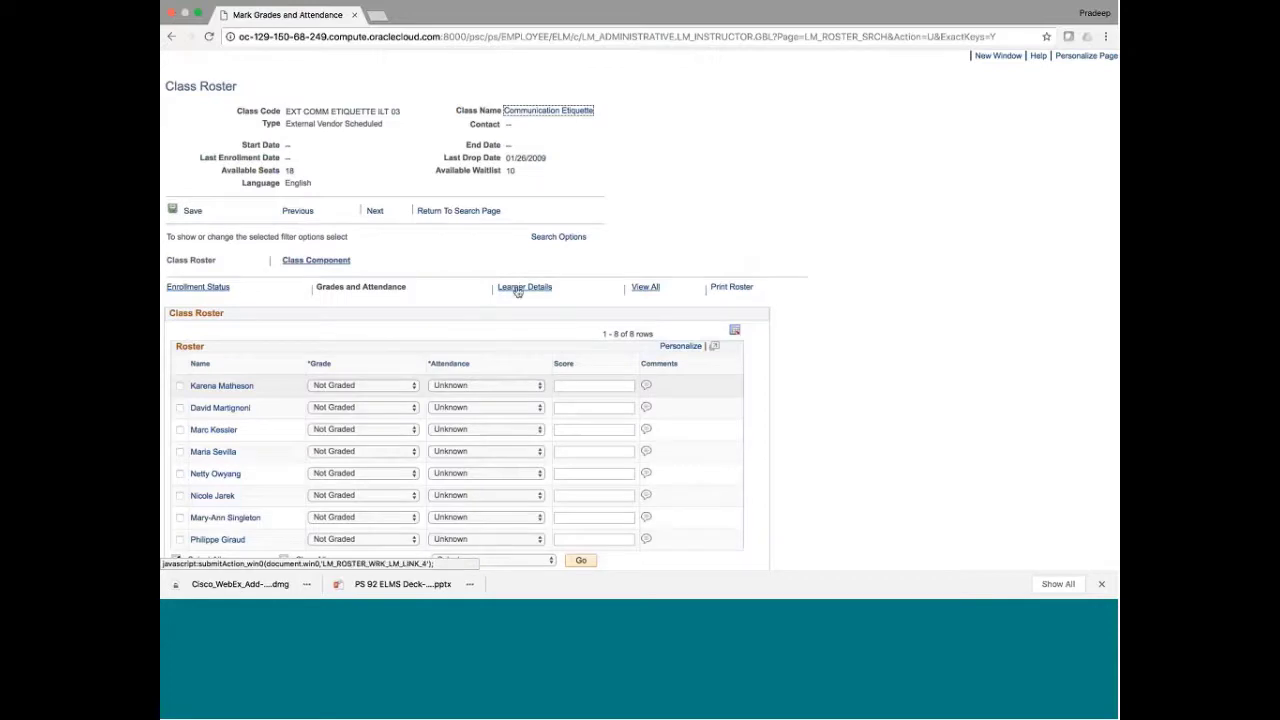
Review the first learner's payment details, then show every Class Roster column with View All
scroll(810, 416, down, 3)
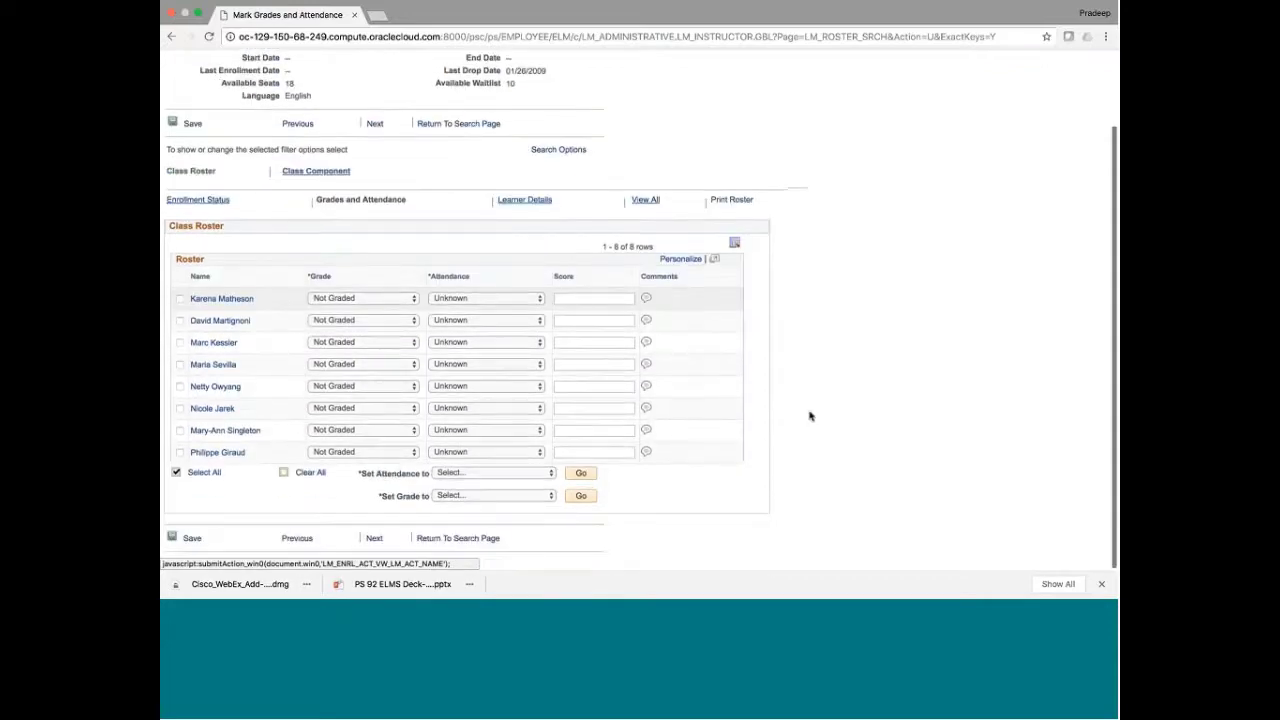
click(524, 199)
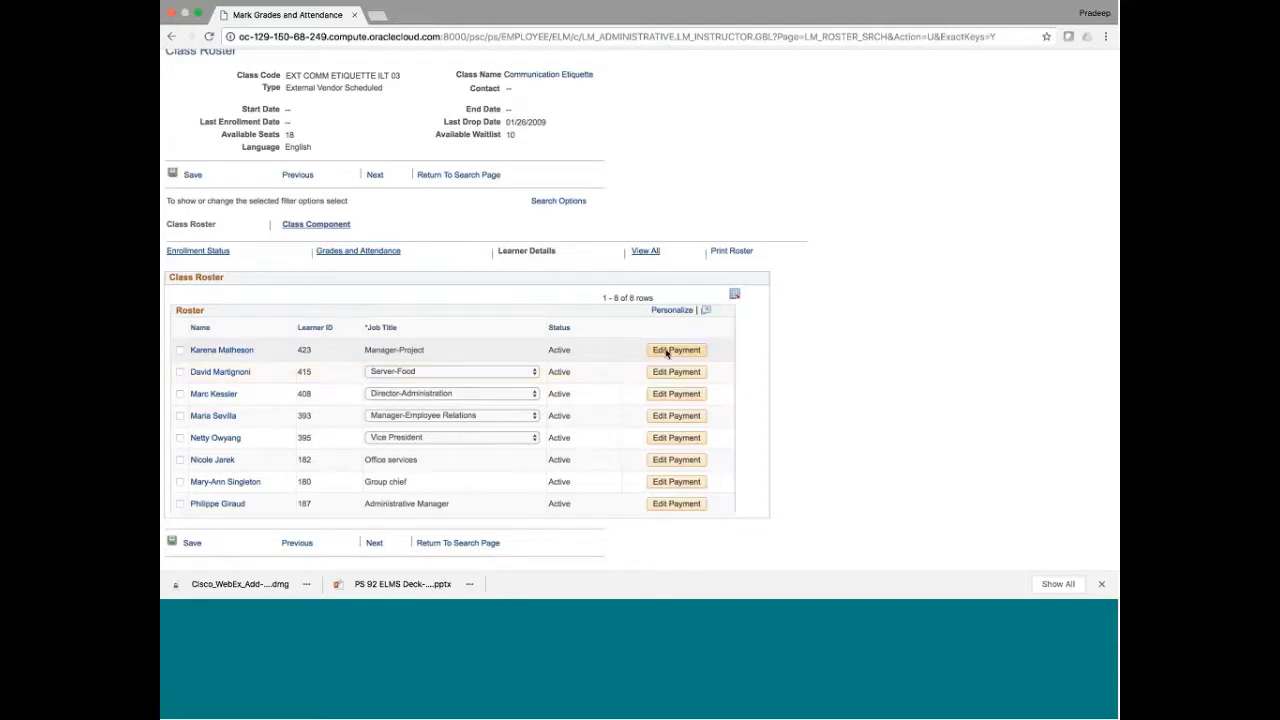
click(666, 351)
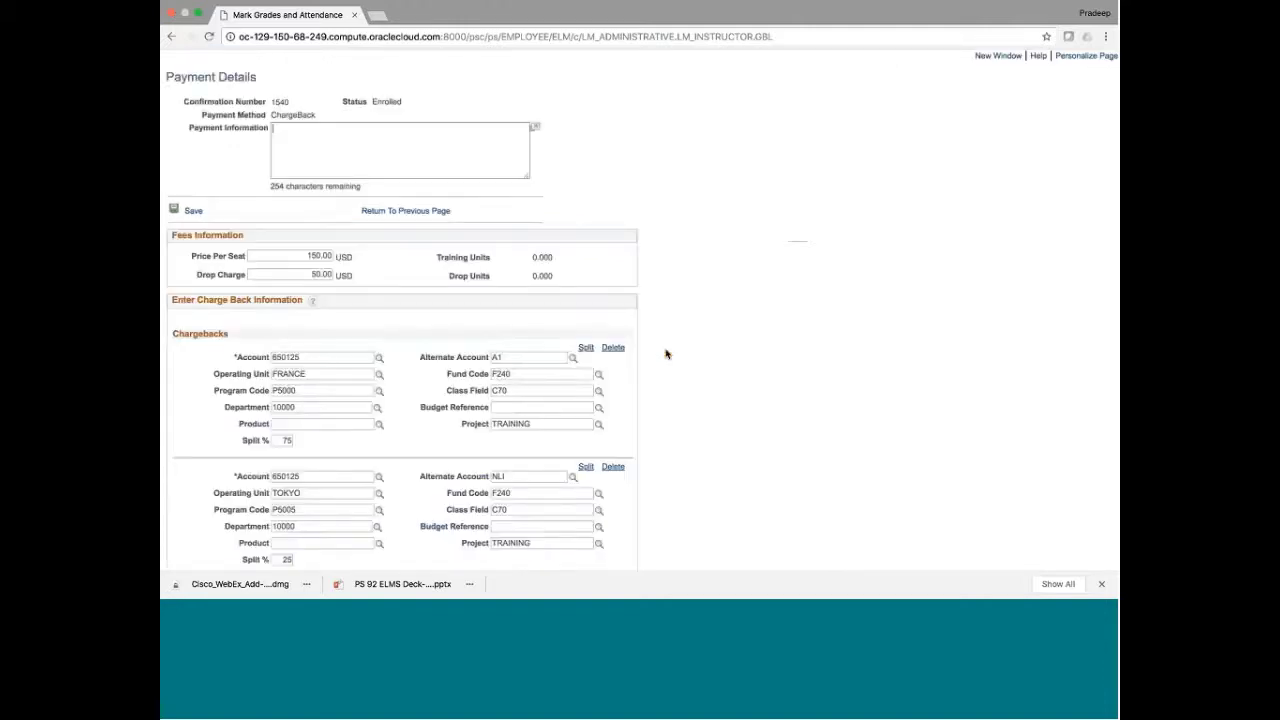
scroll(751, 397, down, 1)
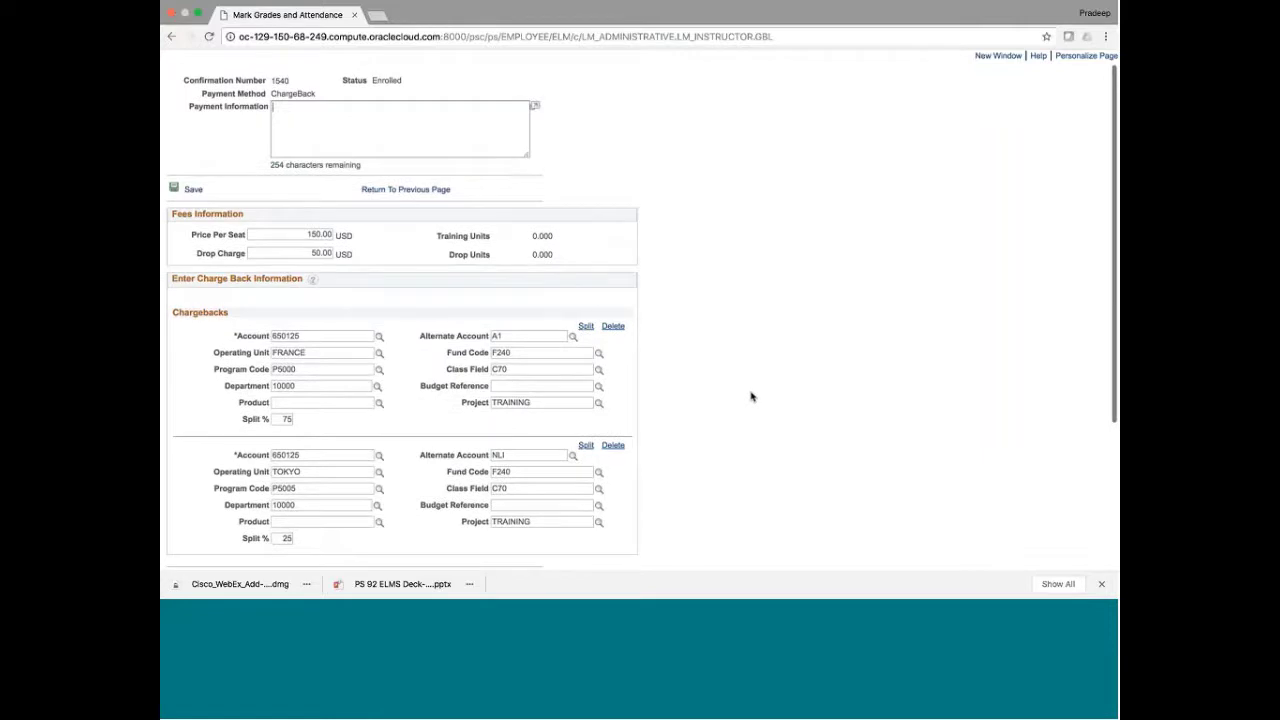
scroll(751, 397, down, 5)
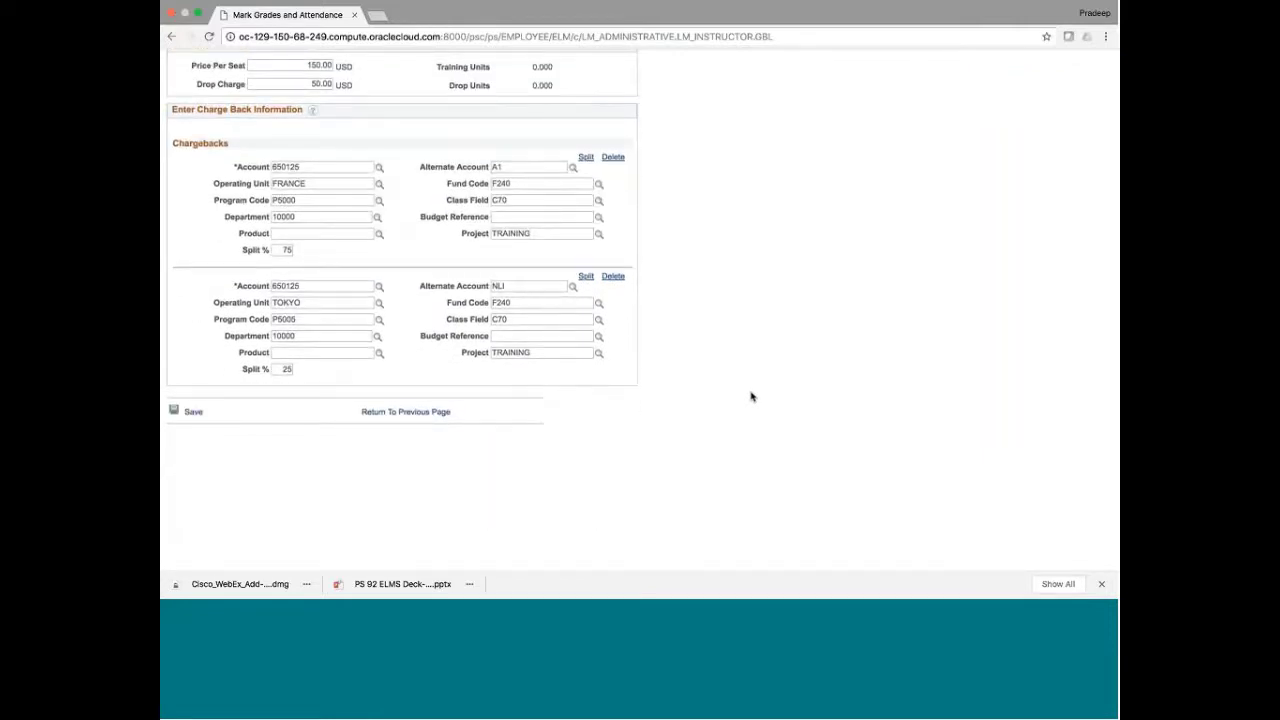
scroll(751, 397, up, 3)
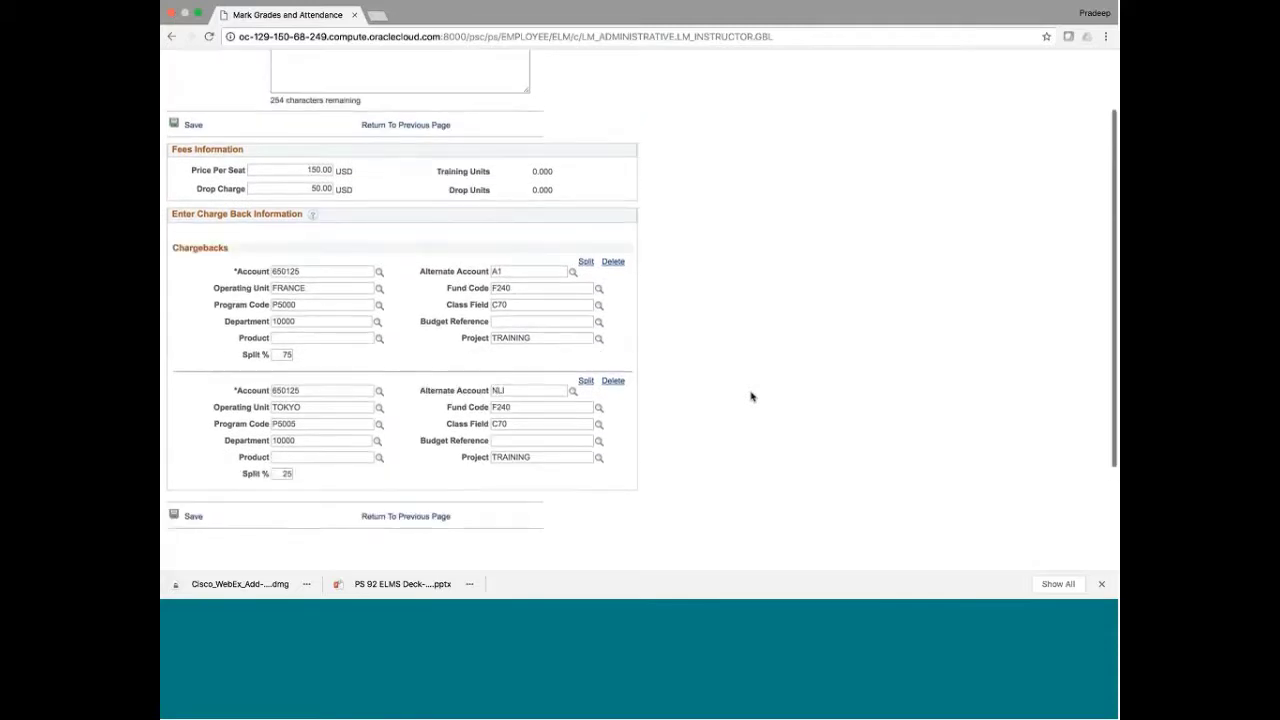
scroll(751, 397, up, 3)
scroll(751, 397, down, 6)
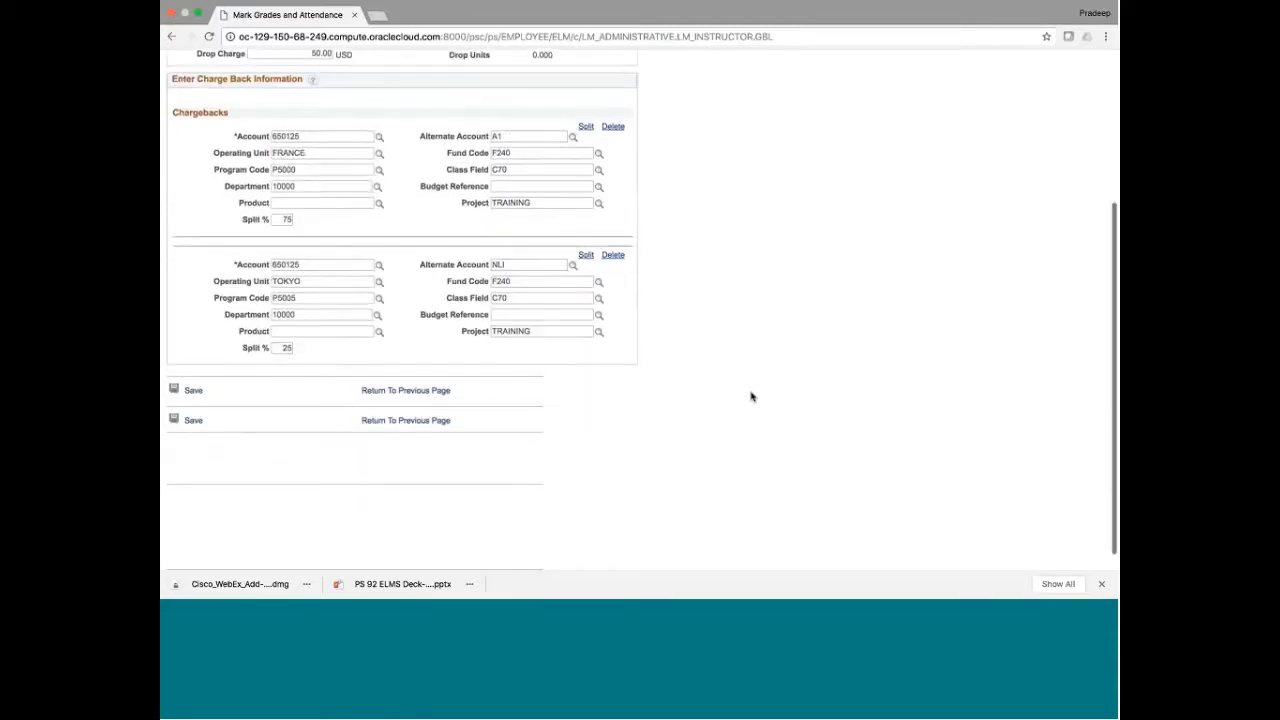
click(389, 386)
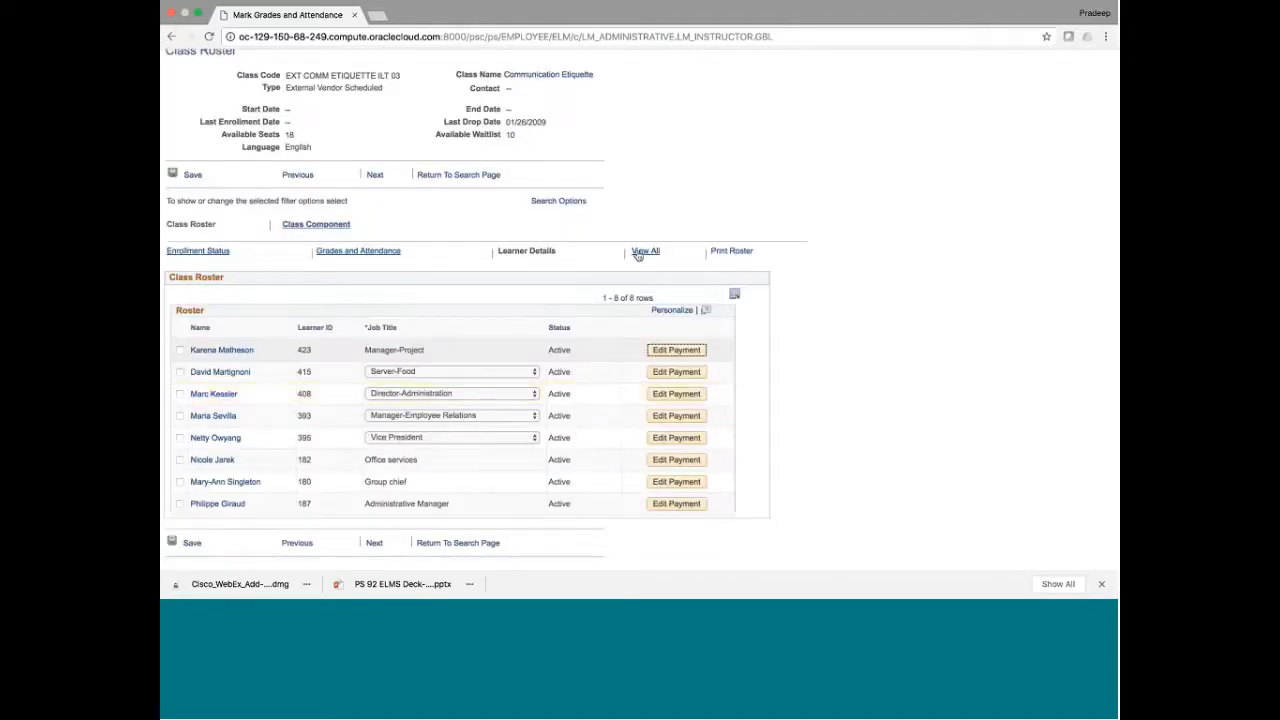
click(641, 252)
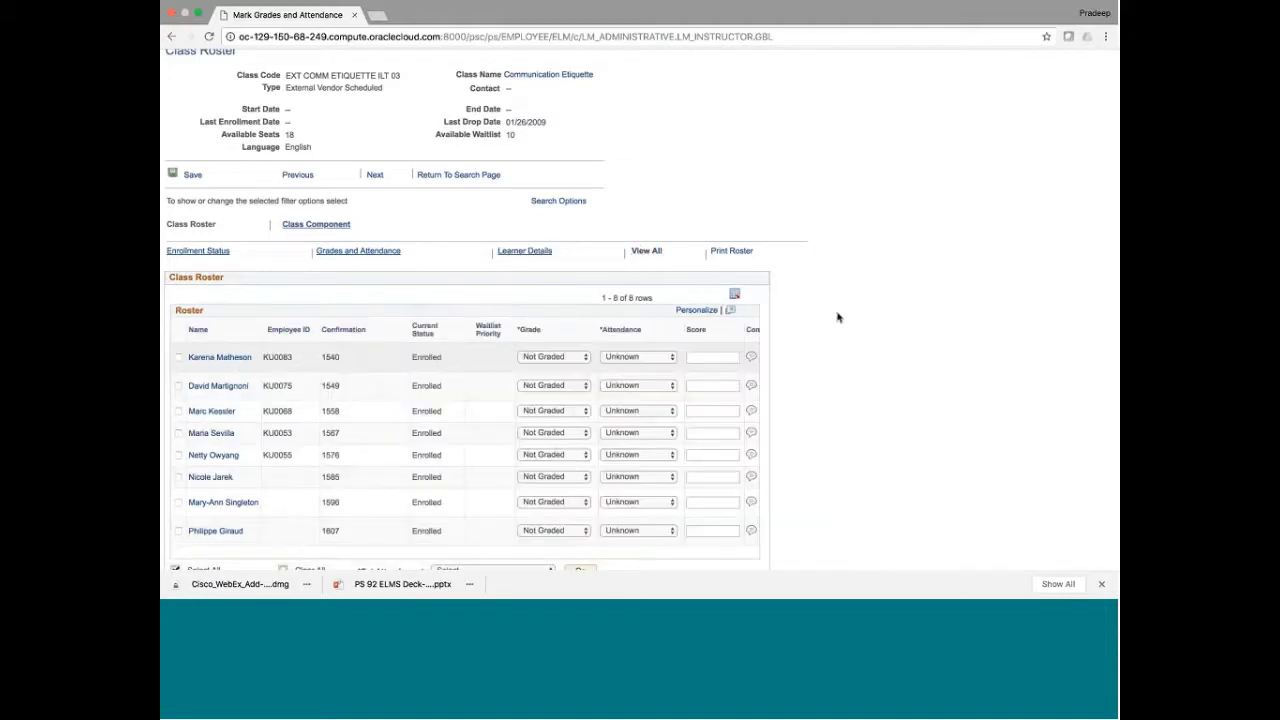
Check the first learner's attendance and grade choices, leaving Unknown and Not Graded
scroll(838, 317, down, 2)
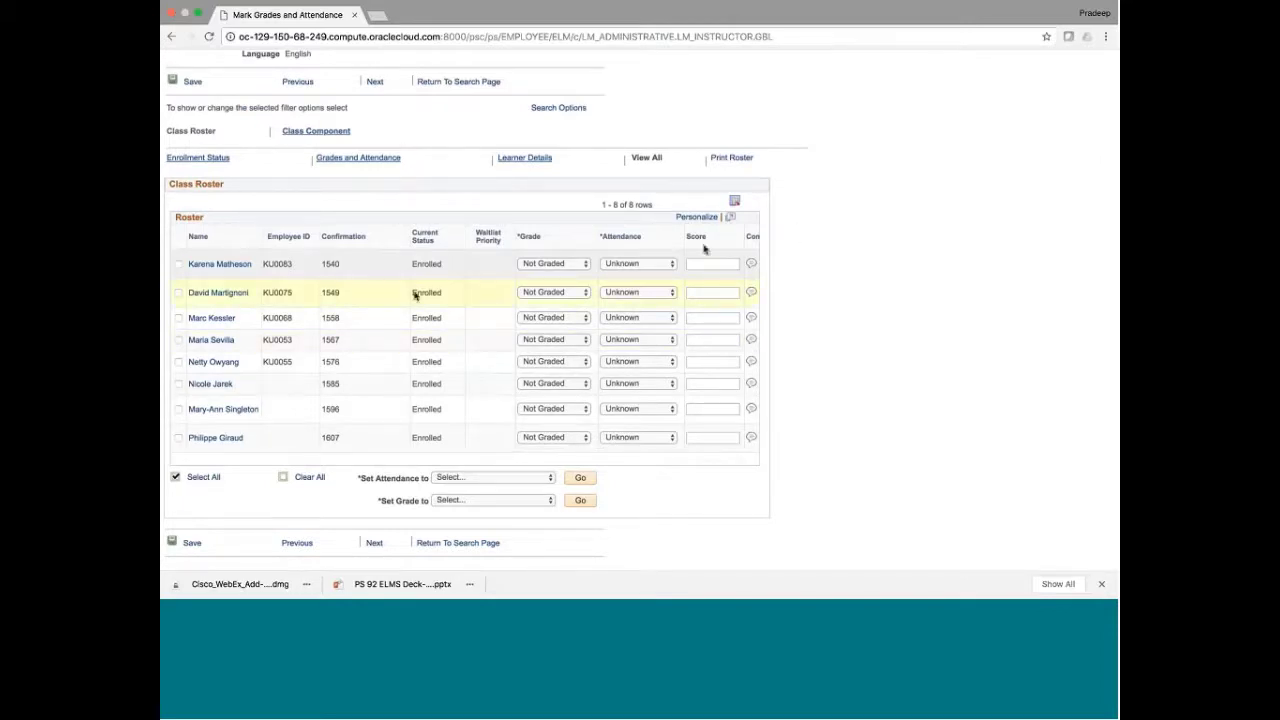
click(635, 265)
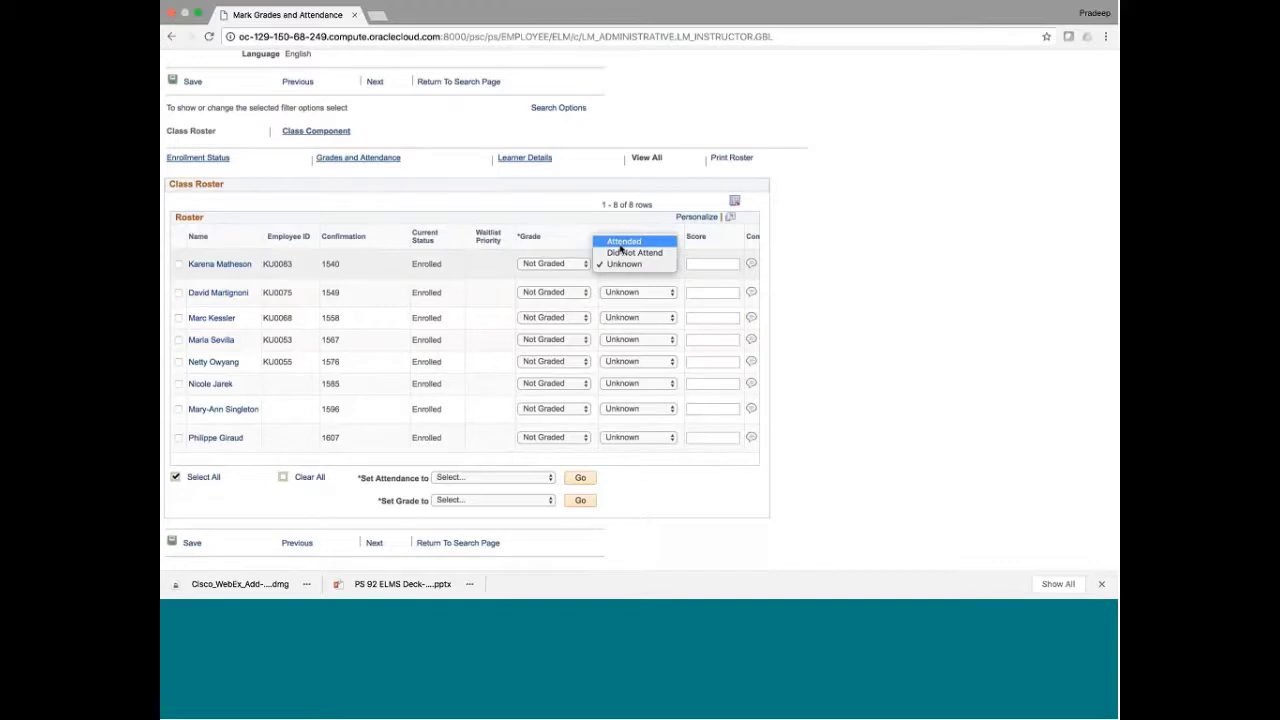
click(510, 264)
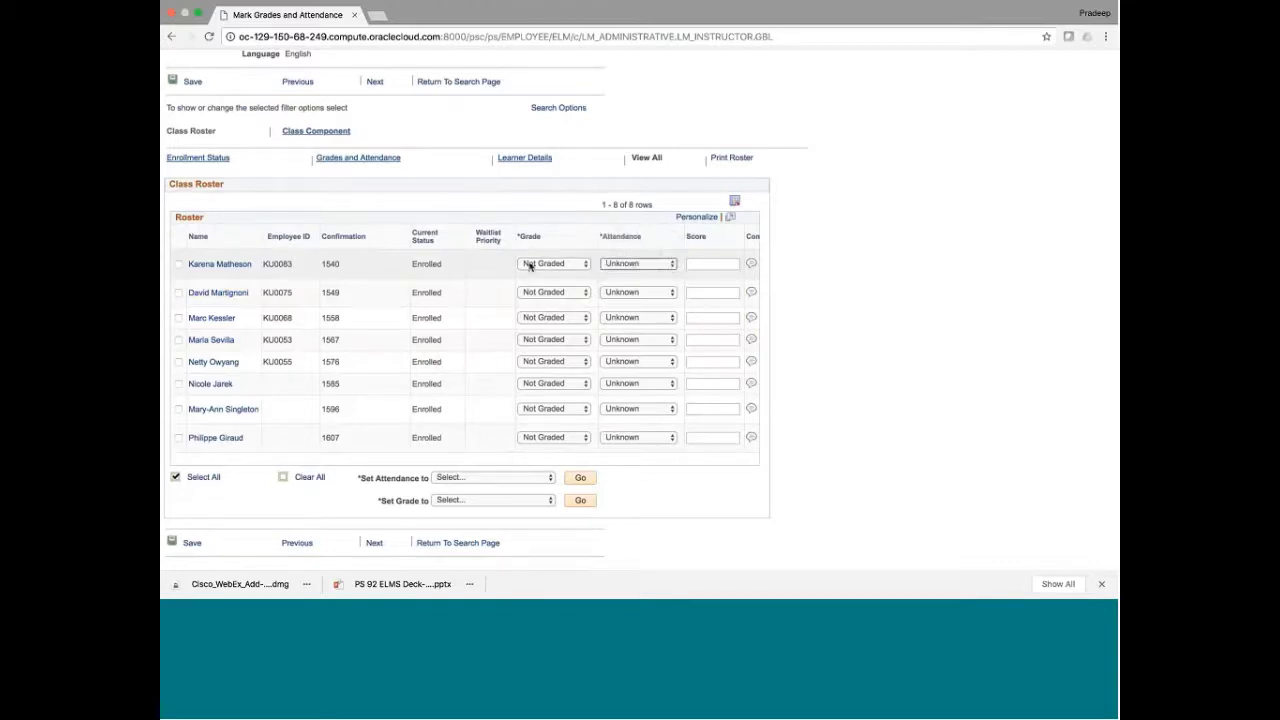
click(530, 265)
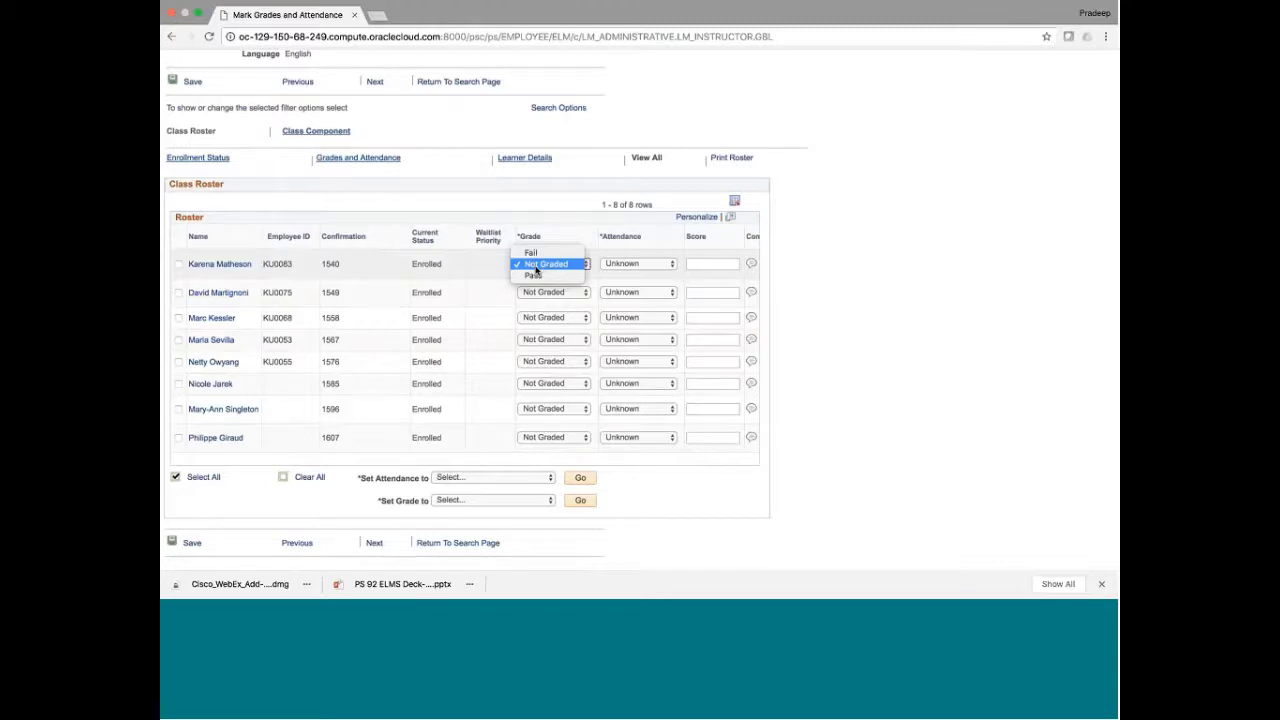
click(842, 273)
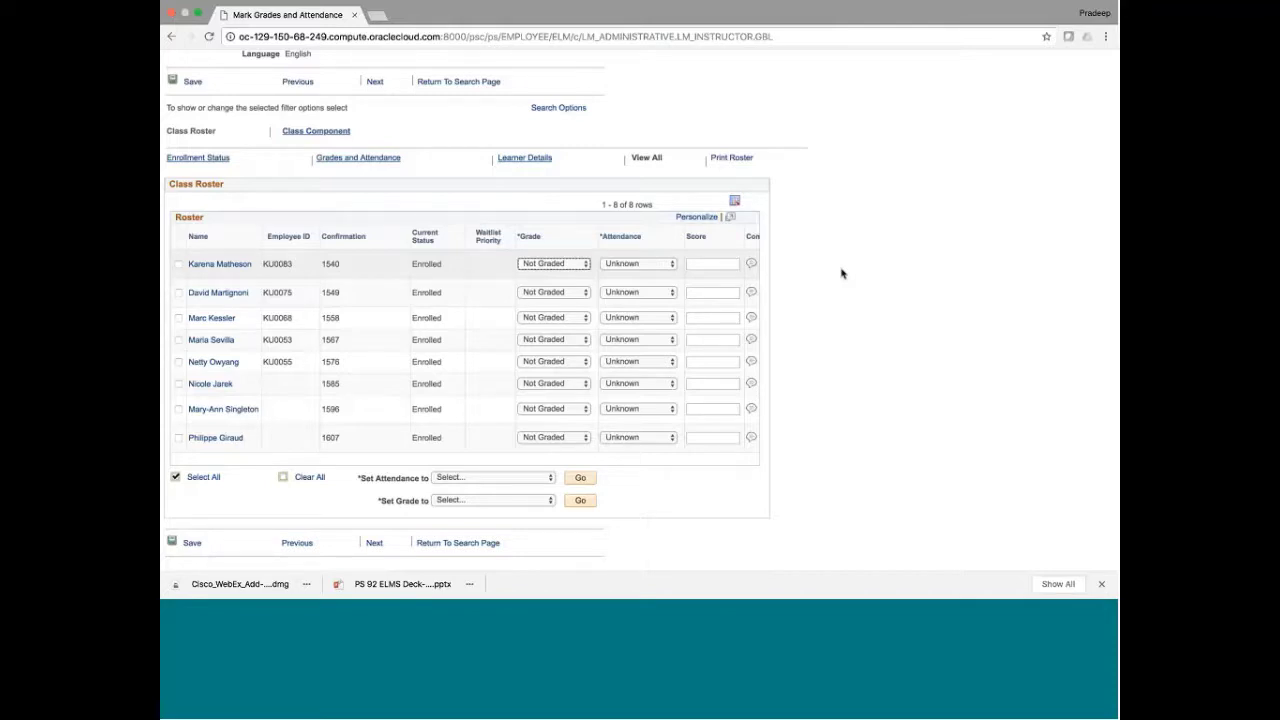
Go back two pages to the Search for Classes page
scroll(841, 273, up, 3)
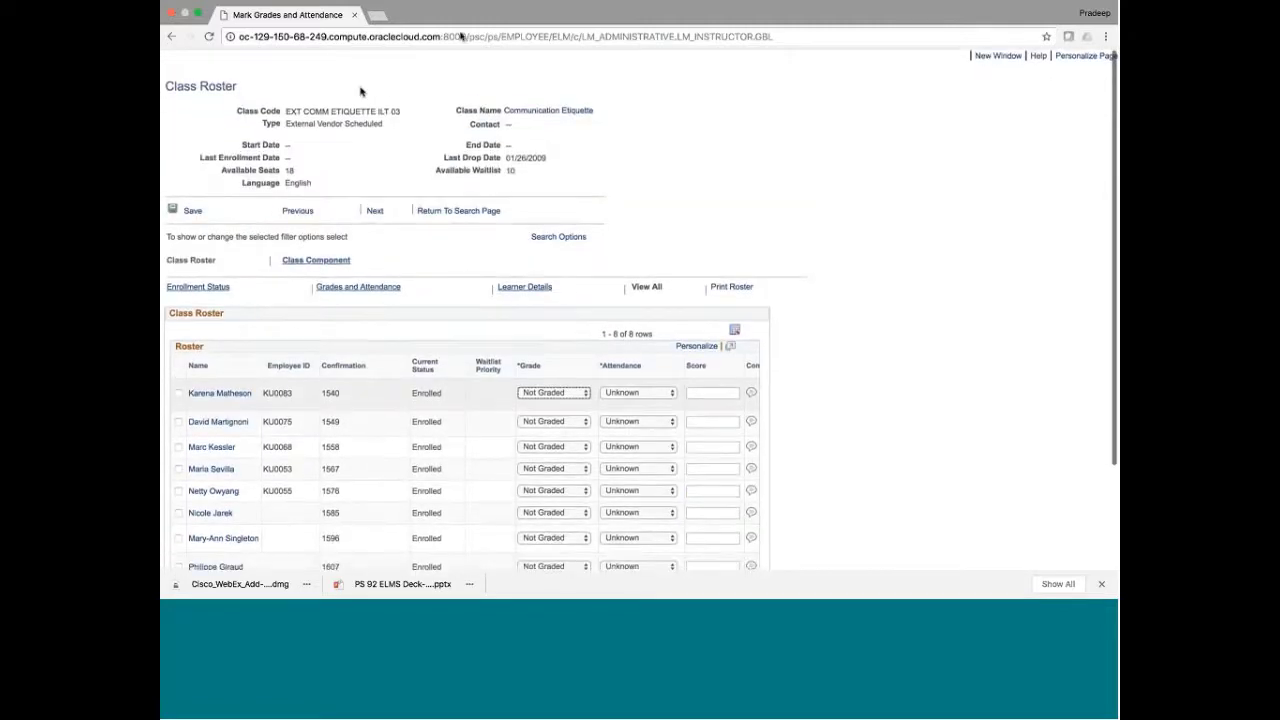
click(171, 36)
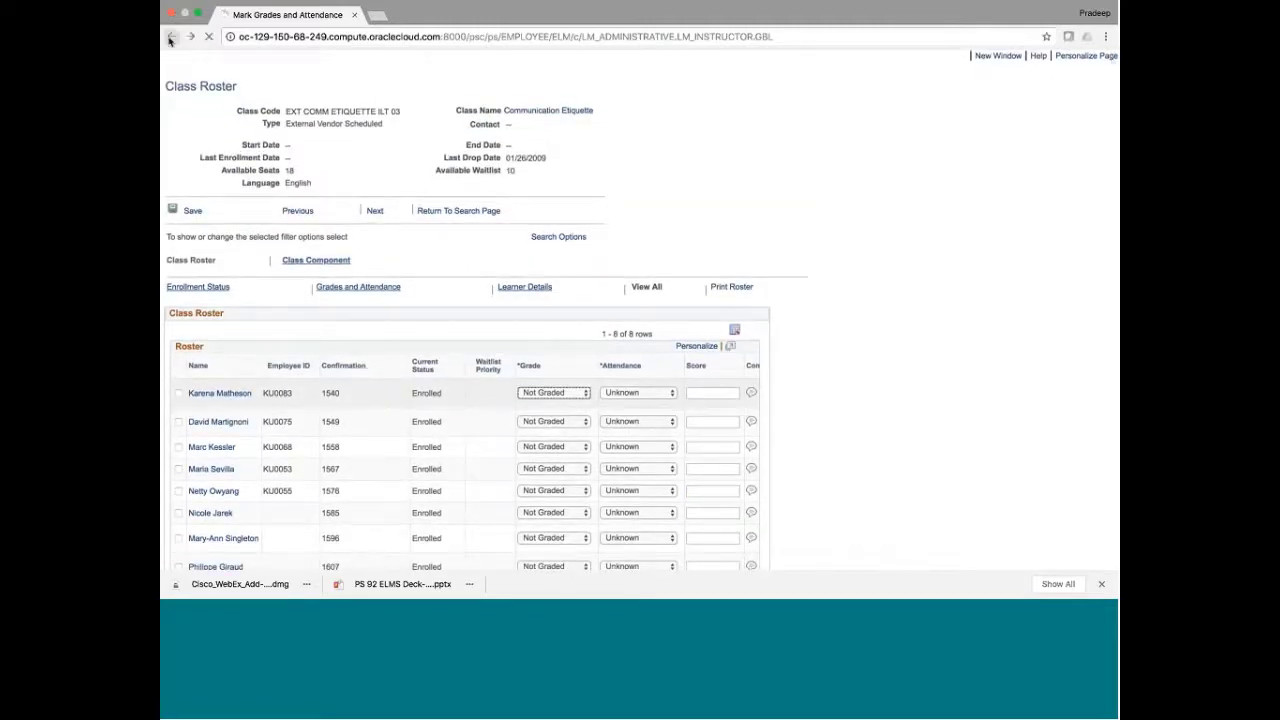
click(171, 36)
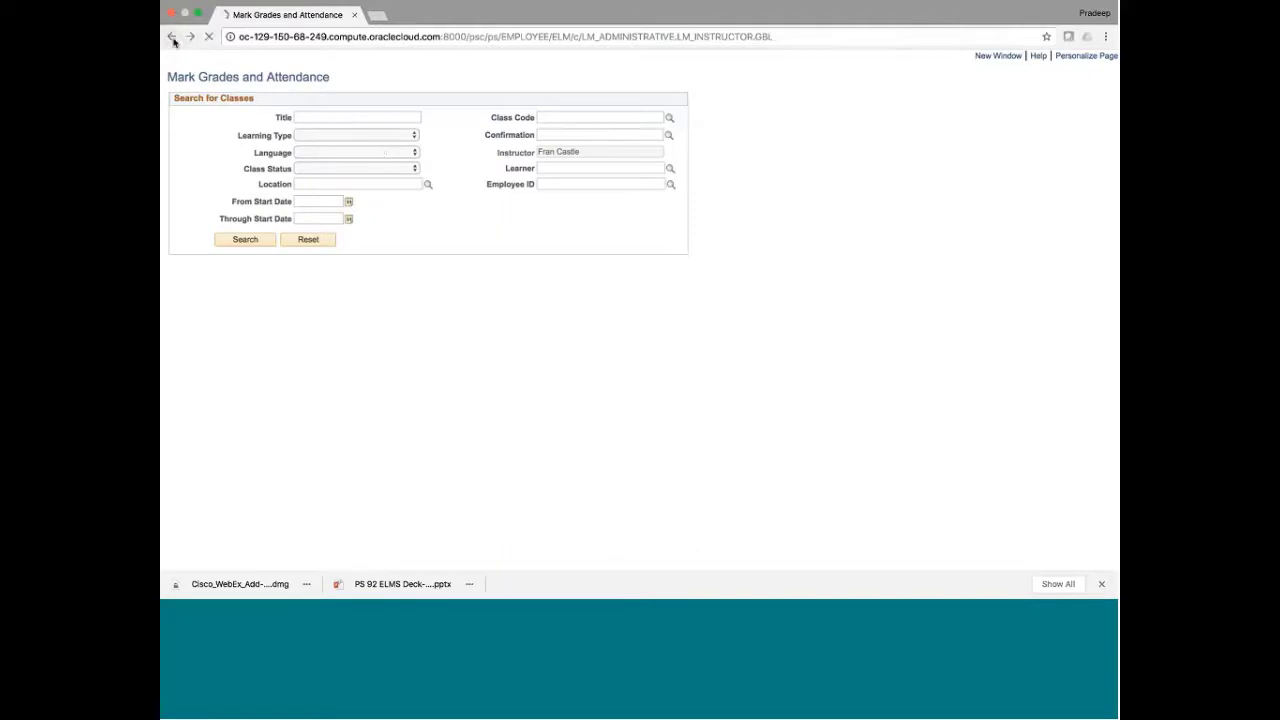
Return to Search for Classes and open the instructor's teaching preferences
click(171, 36)
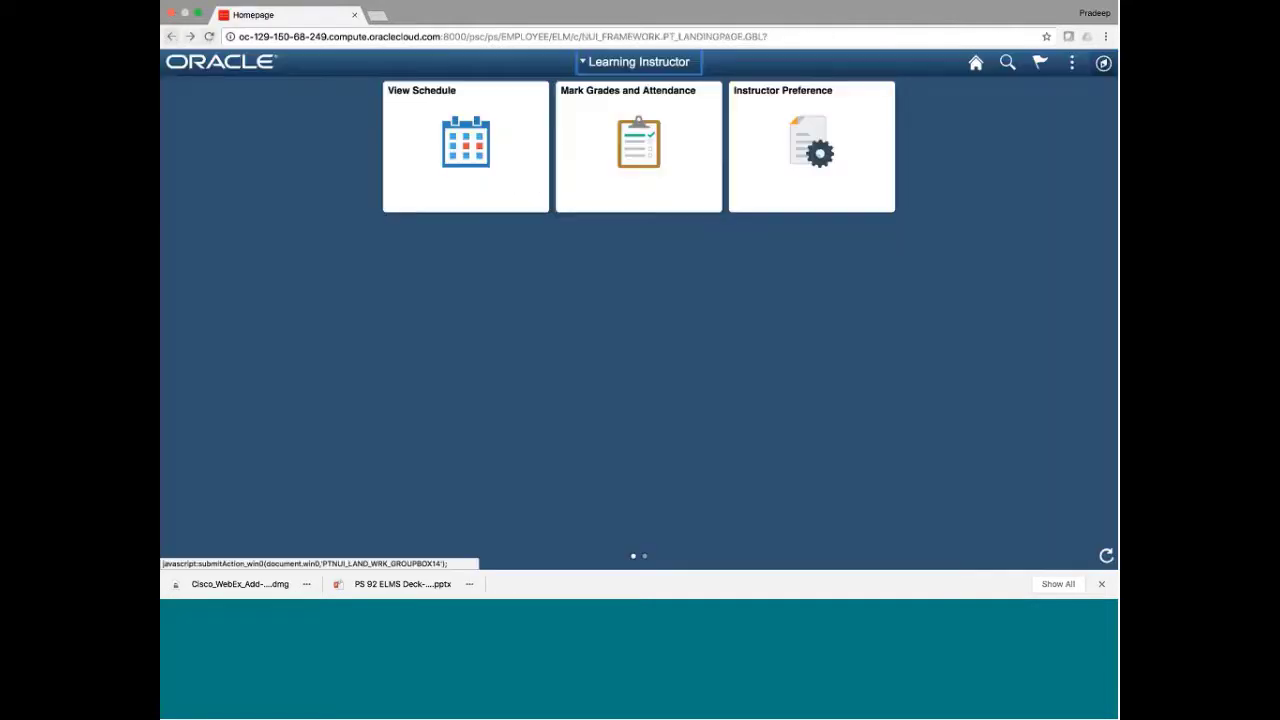
click(749, 173)
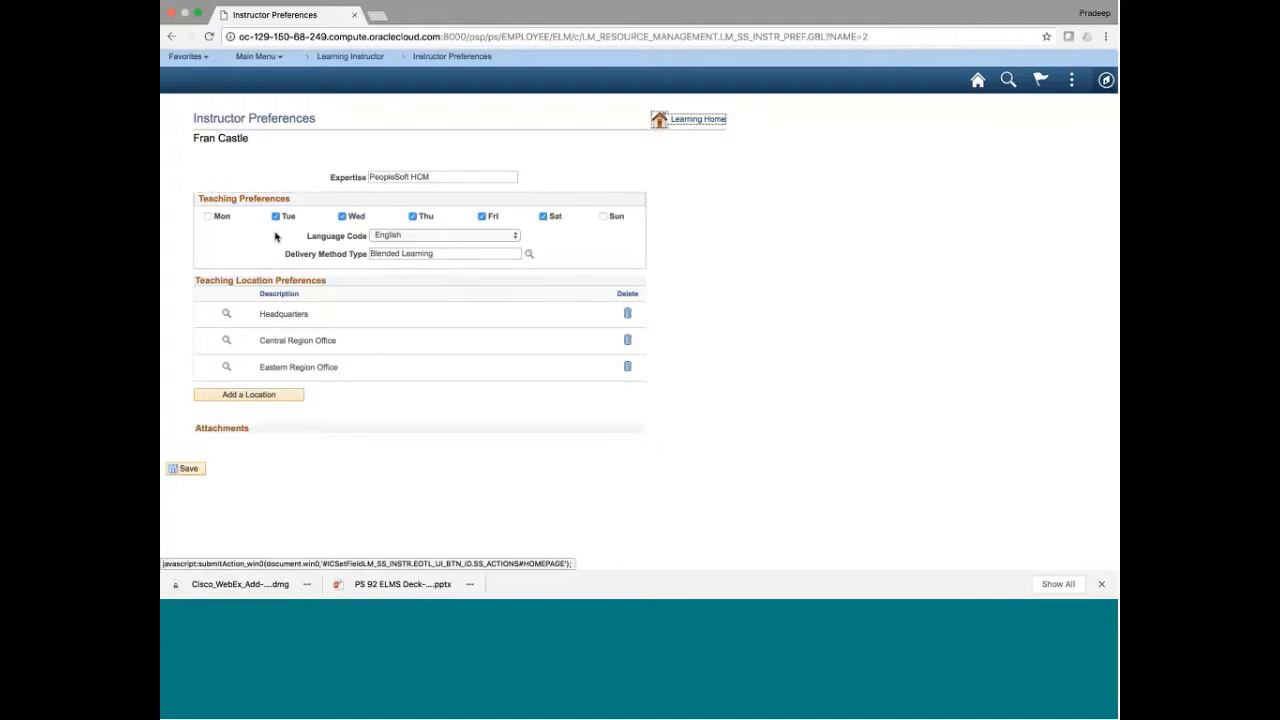
triple_click(403, 176)
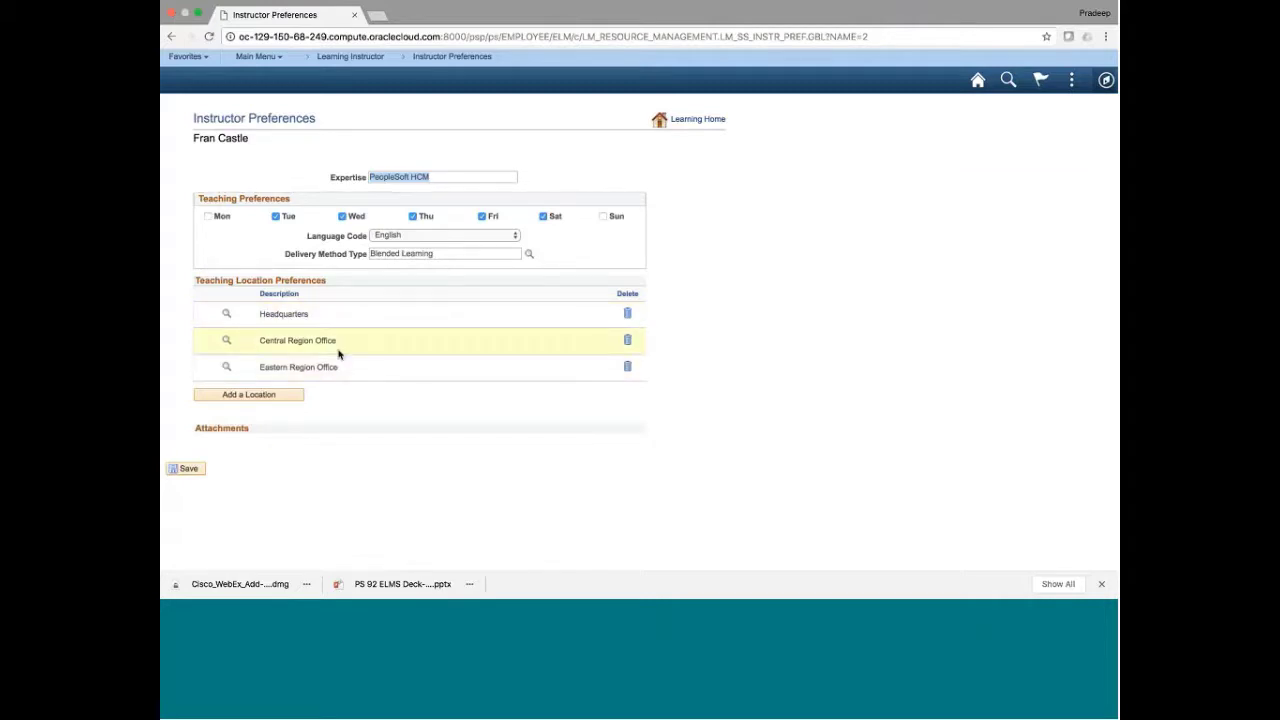
Add a blank teaching location row below Eastern Region Office, cancelling its location lookup
click(210, 394)
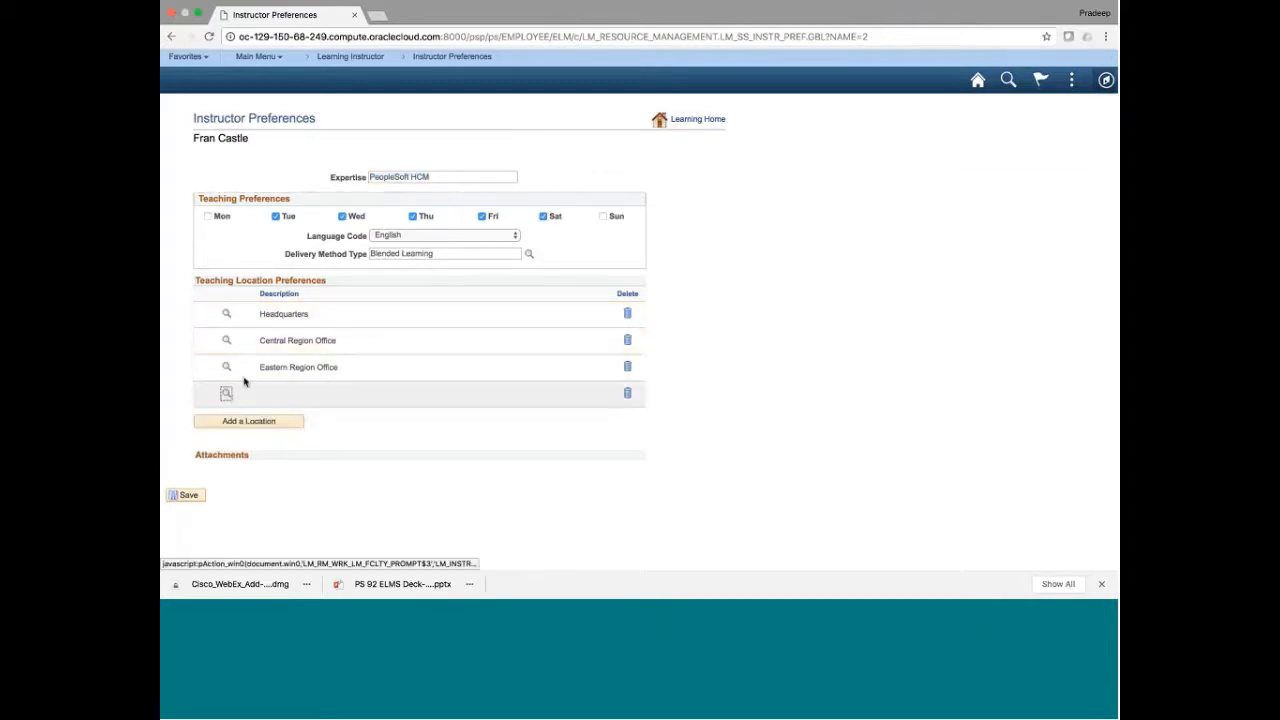
click(228, 395)
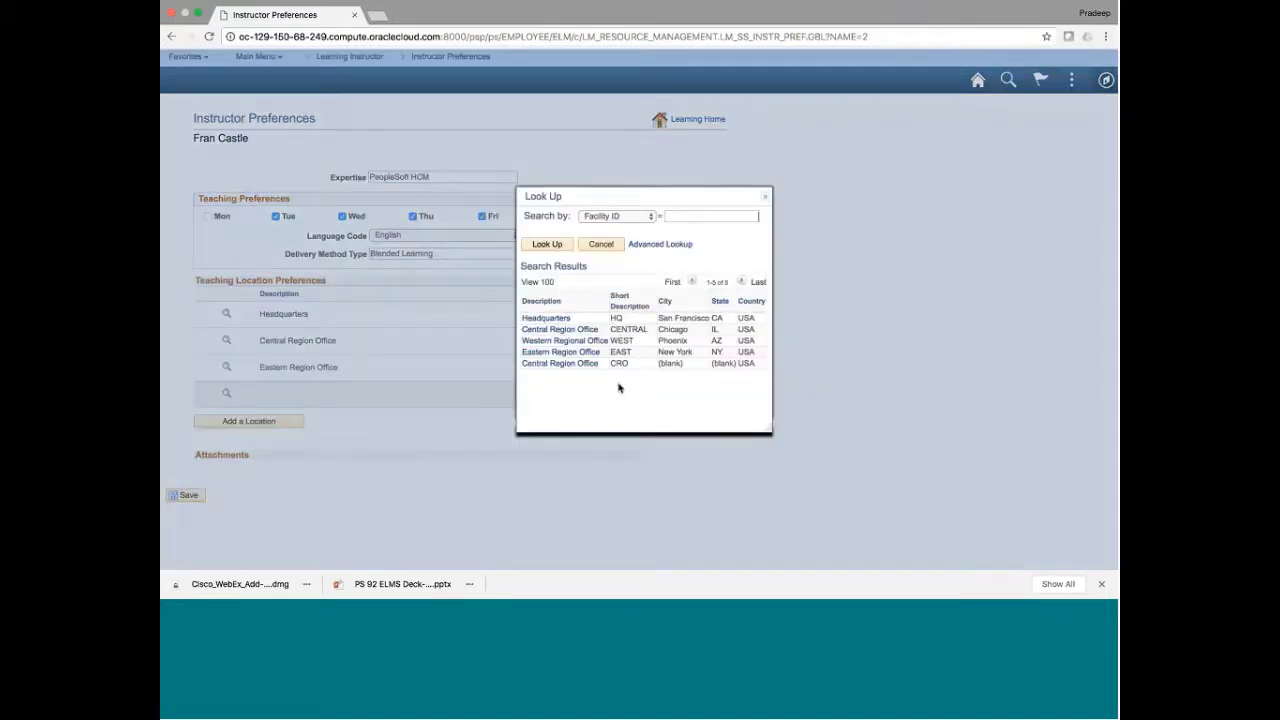
click(600, 245)
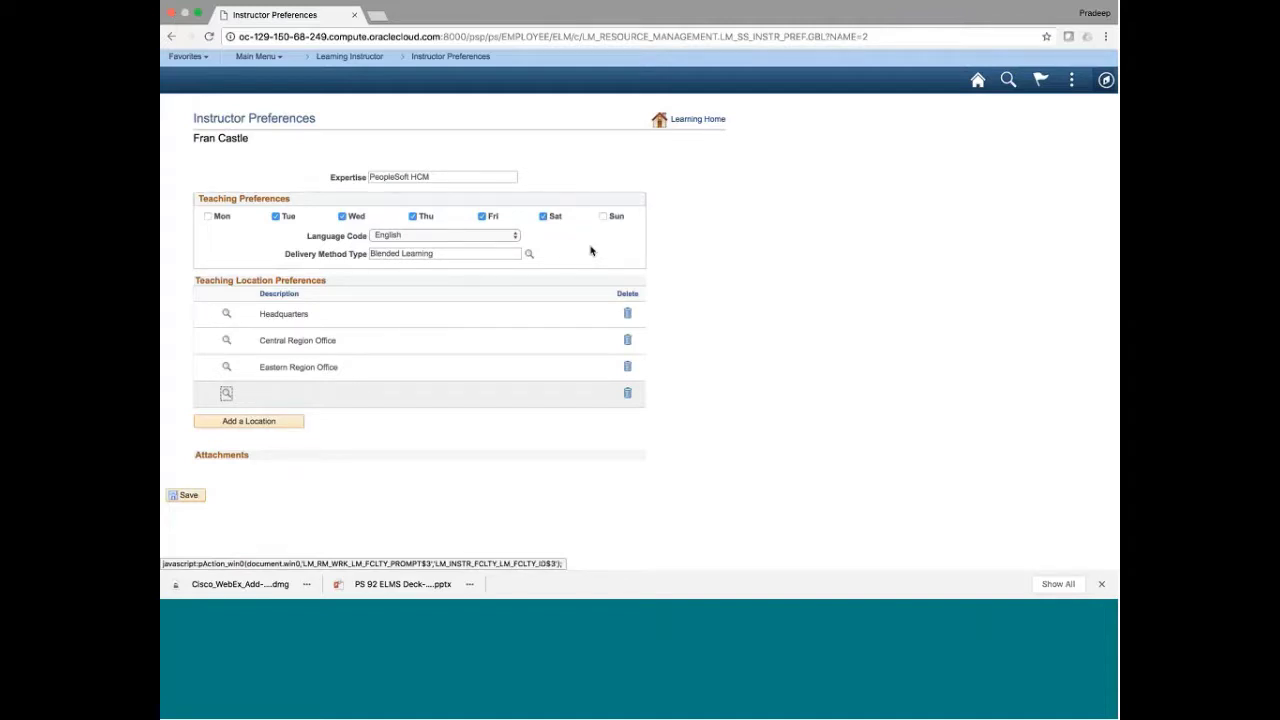
Go from Learning Home to the Learning Instructor homepage and sign out via Actions
click(700, 121)
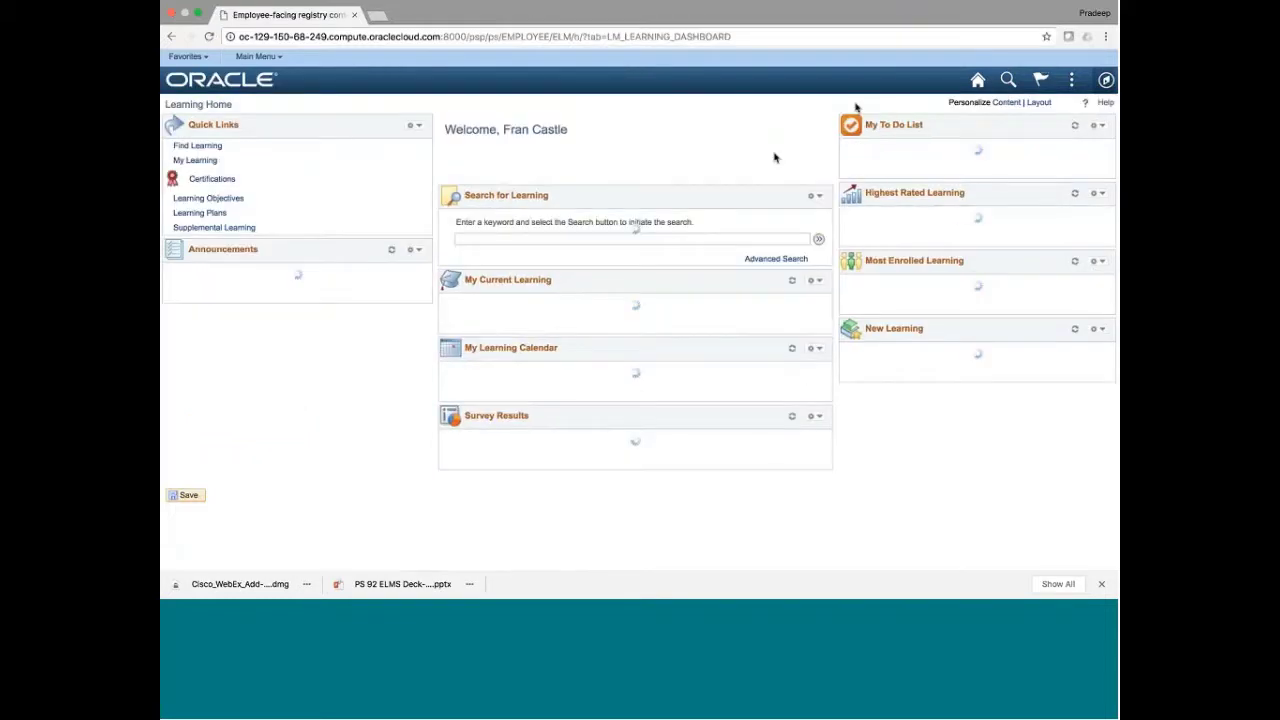
click(978, 82)
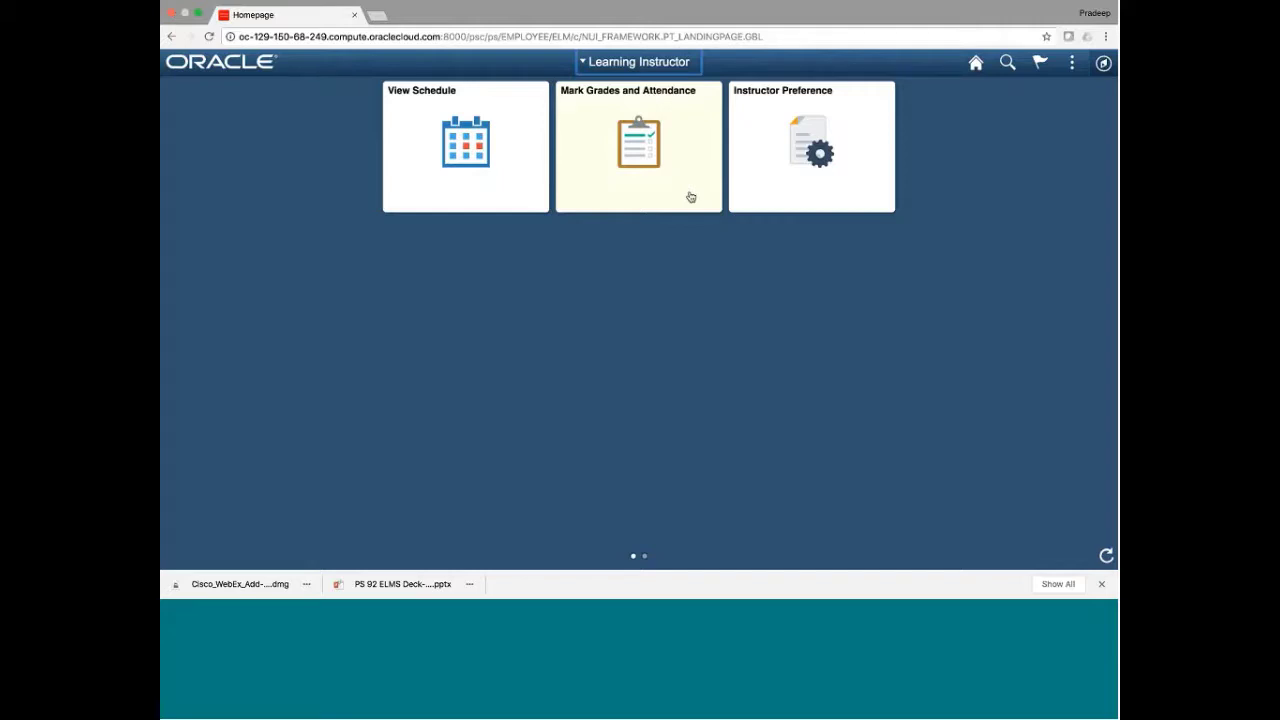
click(1073, 68)
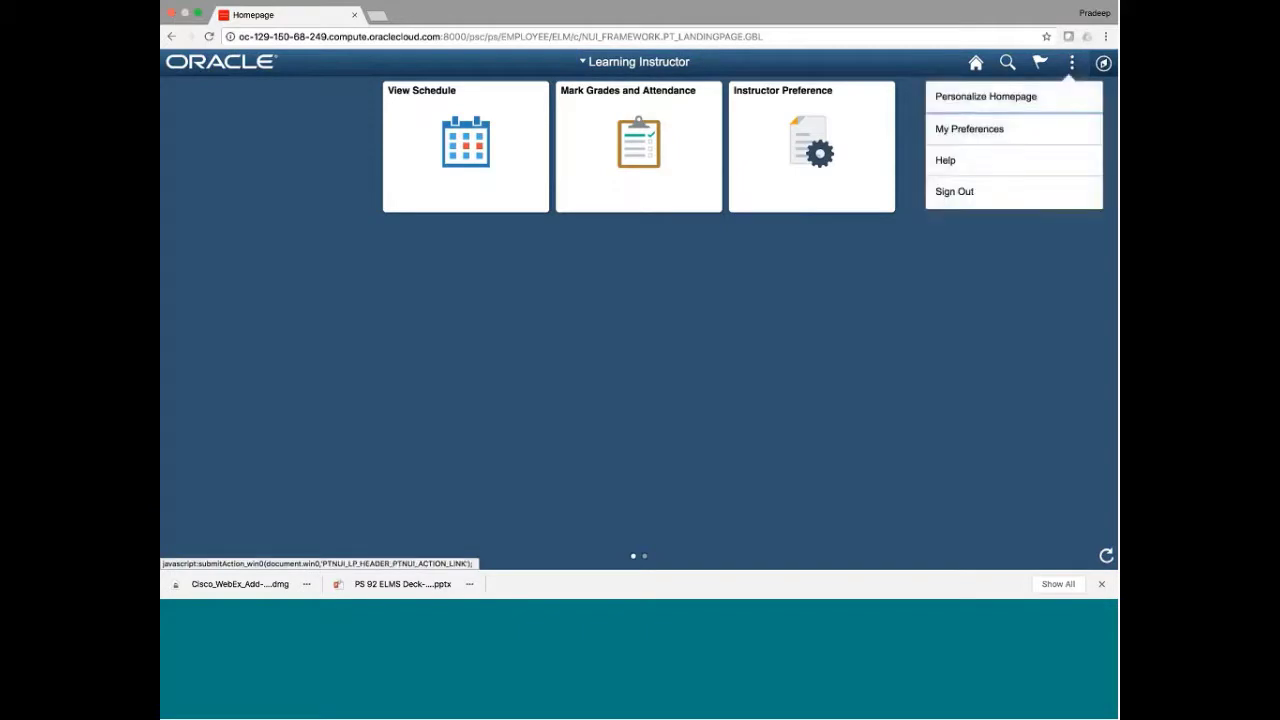
click(964, 192)
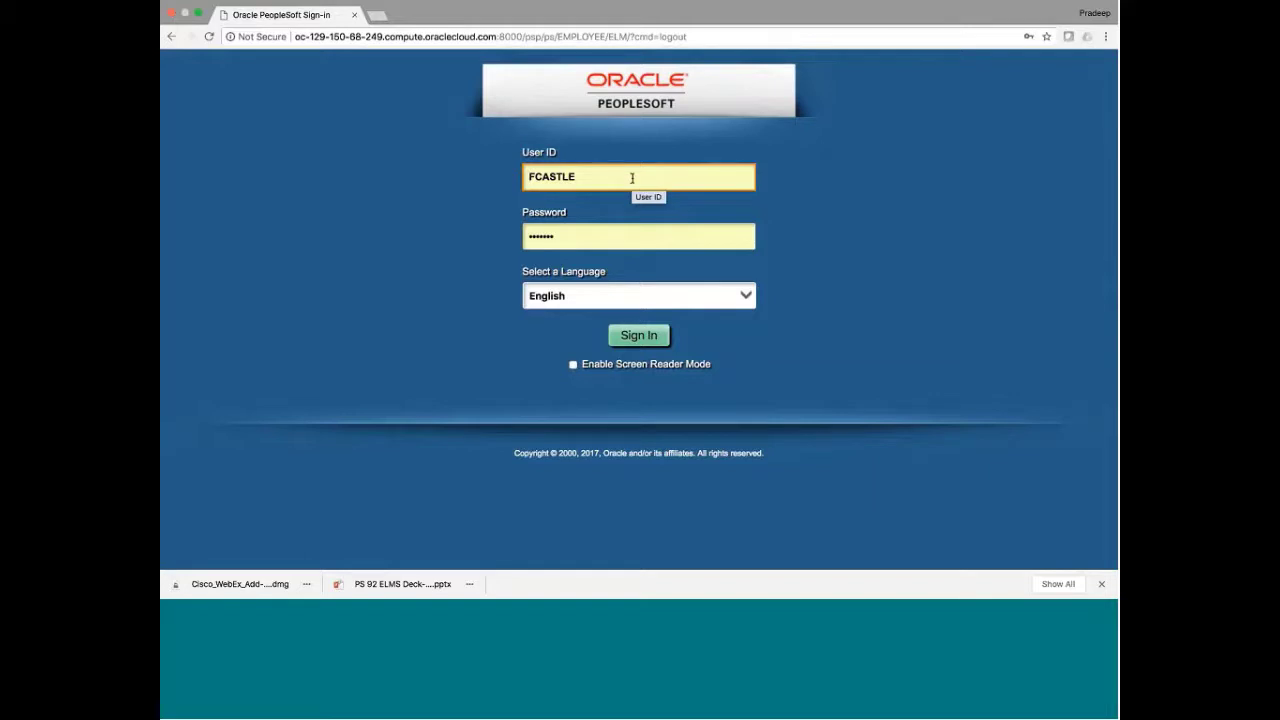
Sign in with a different saved user from the User ID autofill list
click(632, 178)
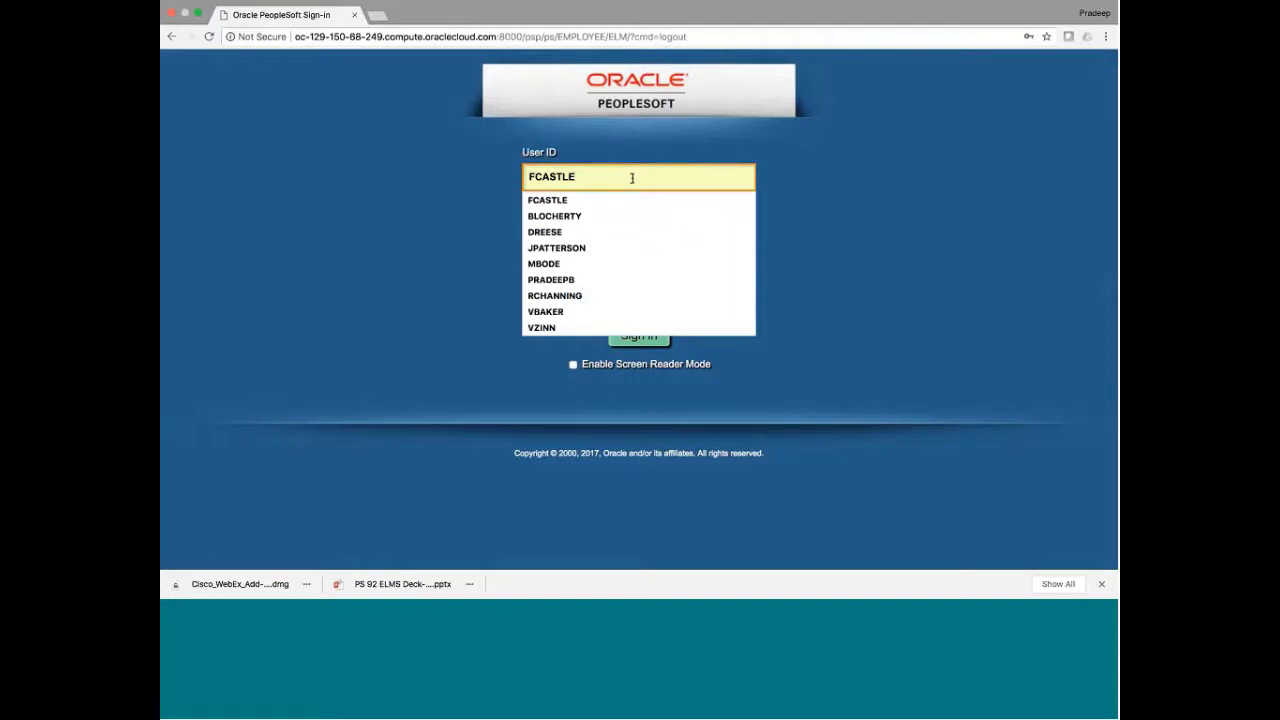
click(581, 280)
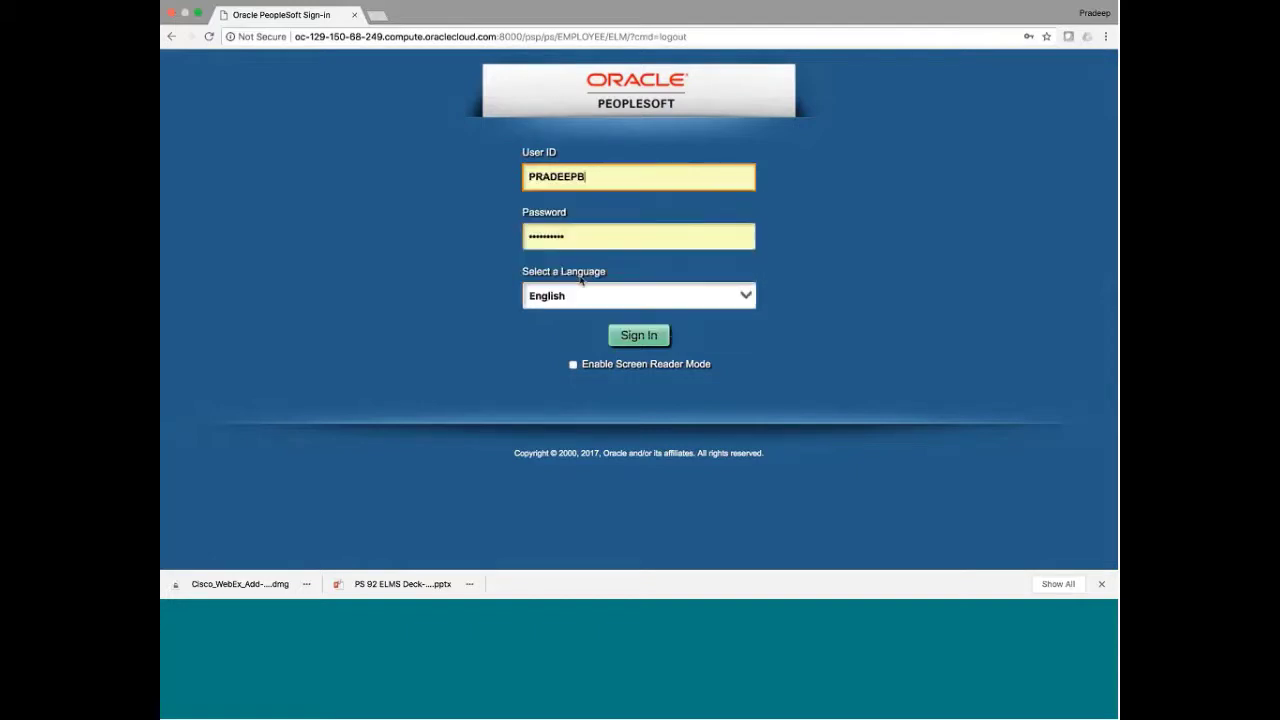
click(633, 339)
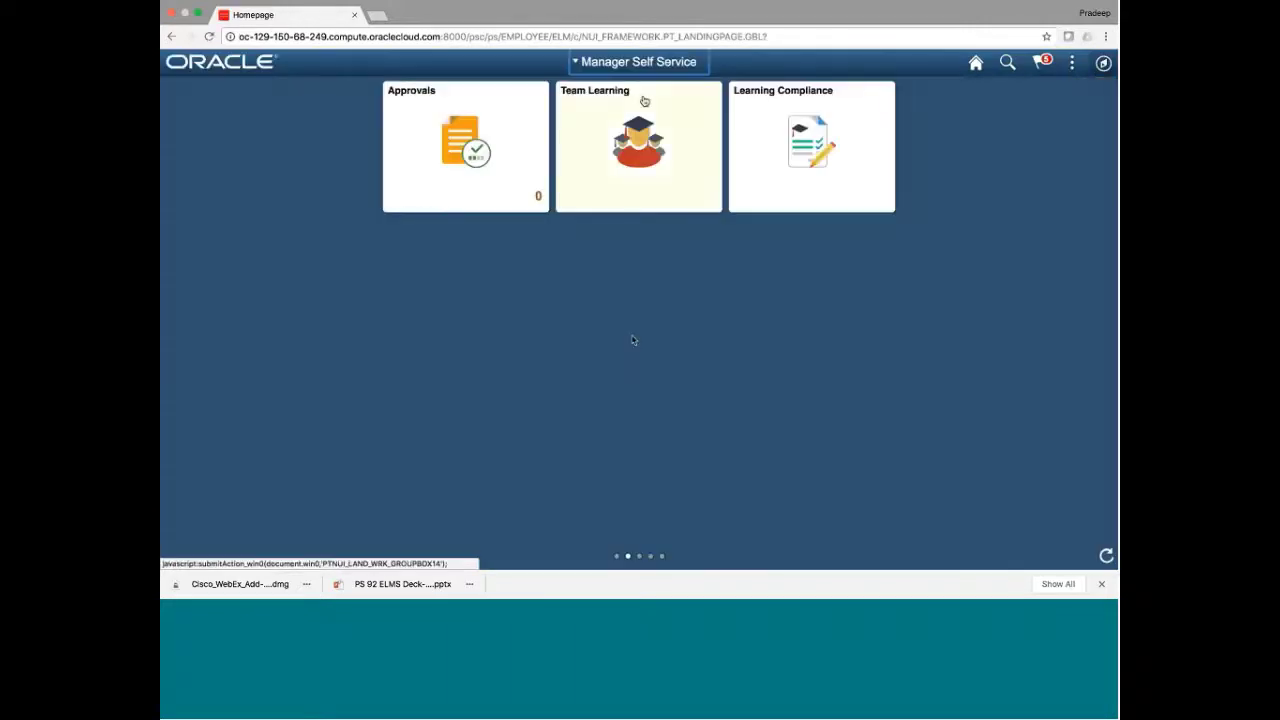
Switch homepages to Learning Center, then to Talent Administrator
click(643, 64)
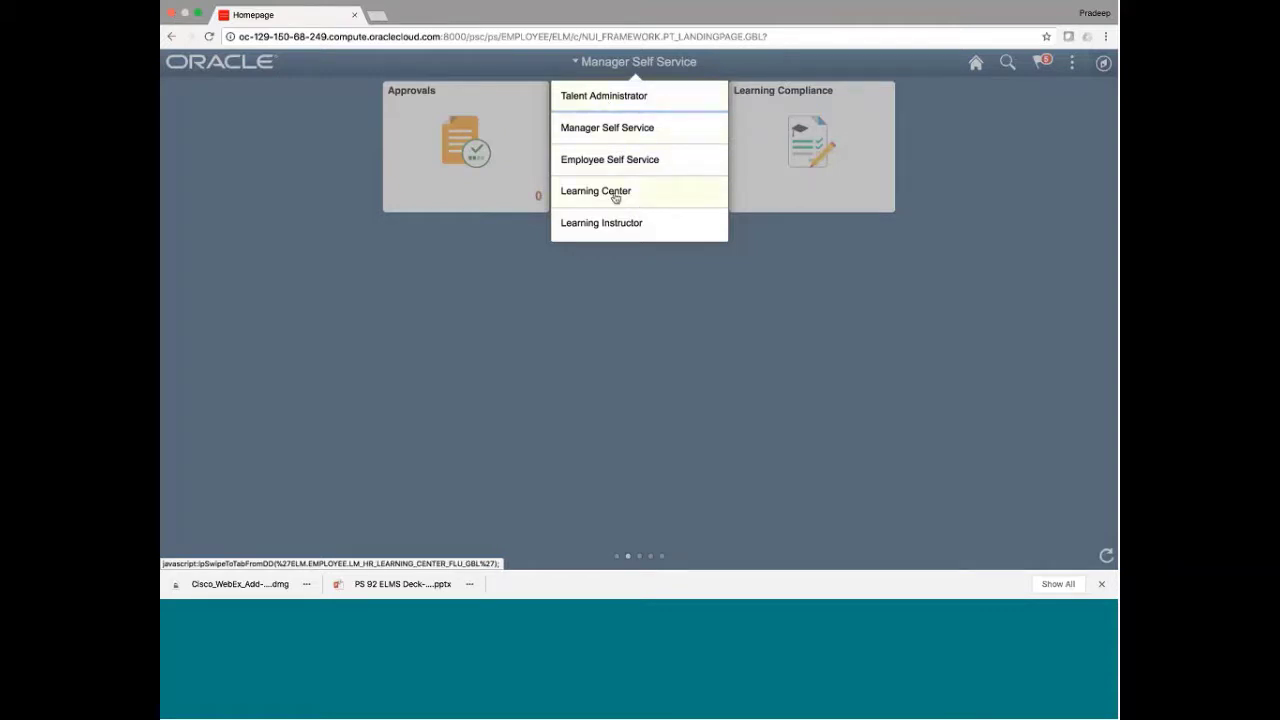
click(615, 193)
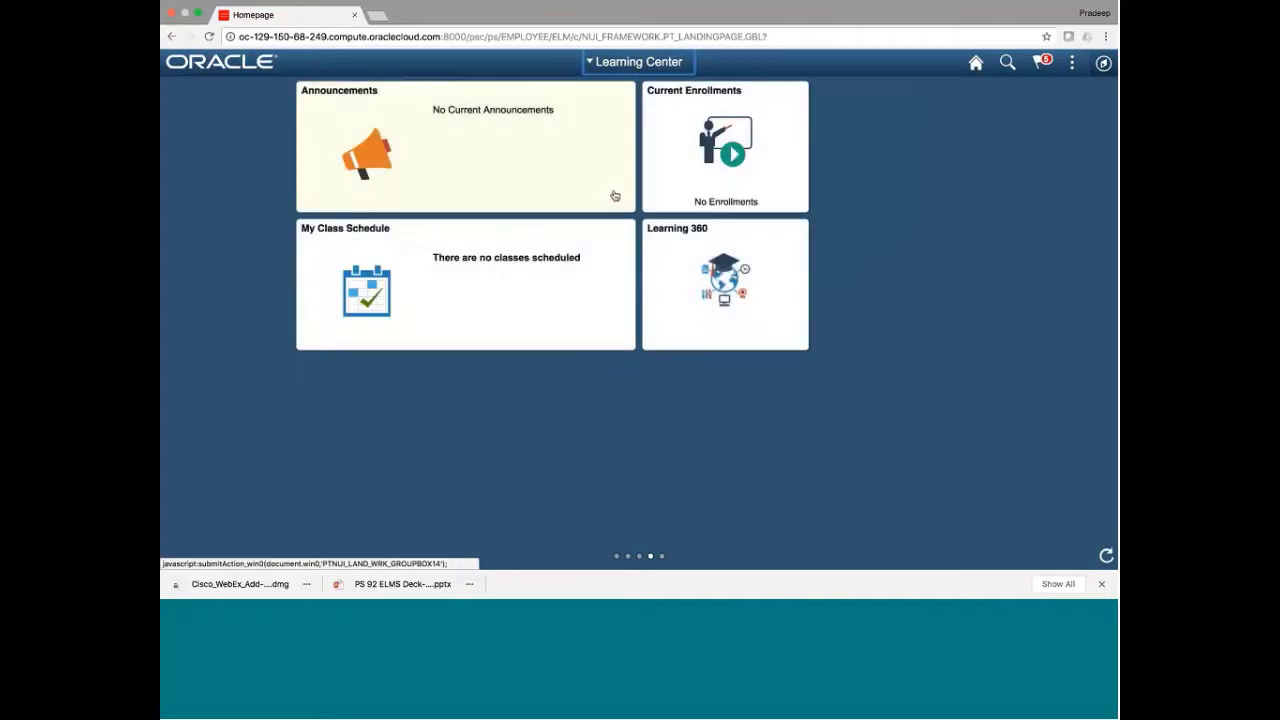
click(637, 62)
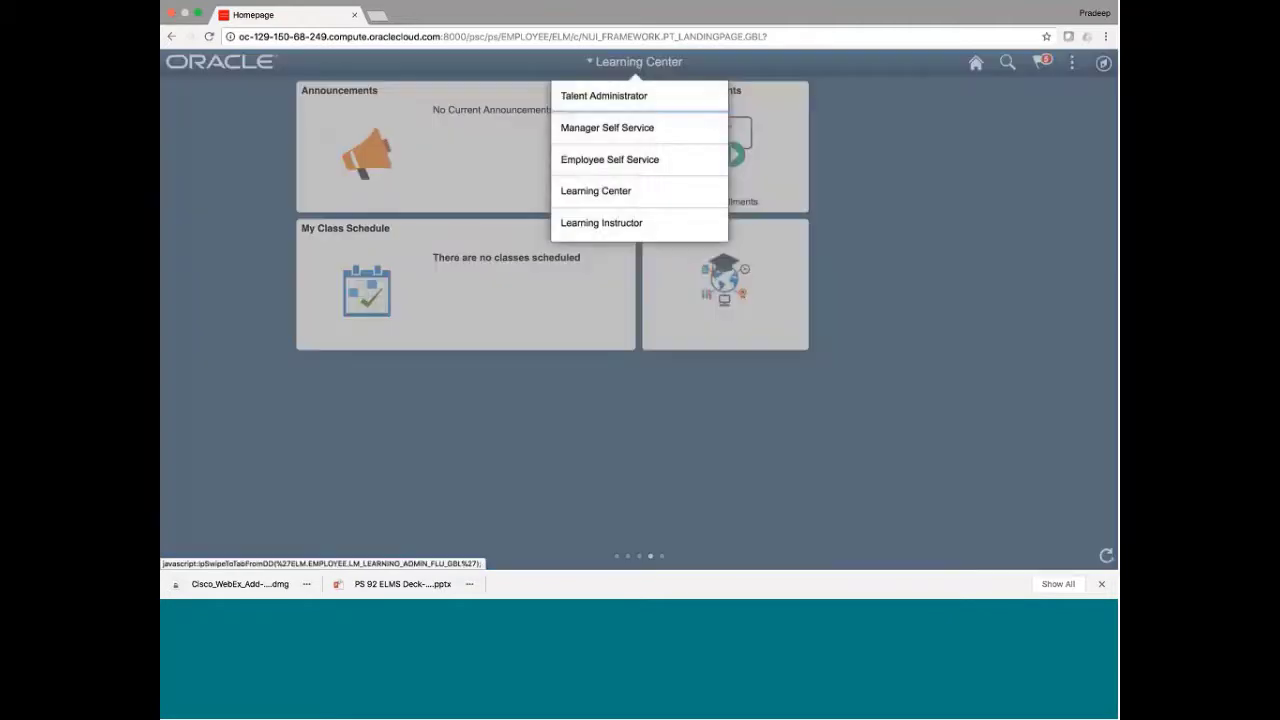
click(592, 98)
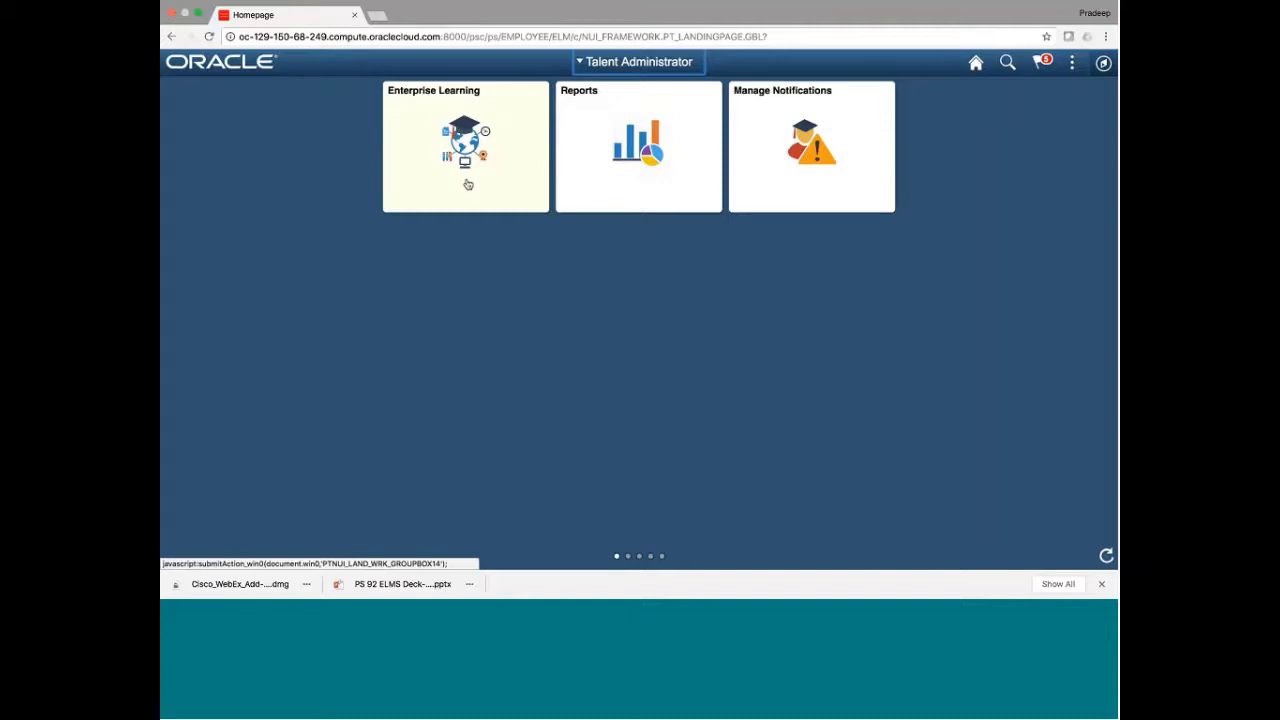
In Enterprise Learning, collapse Learner Tasks and open Maintain Categories under Catalog
click(468, 185)
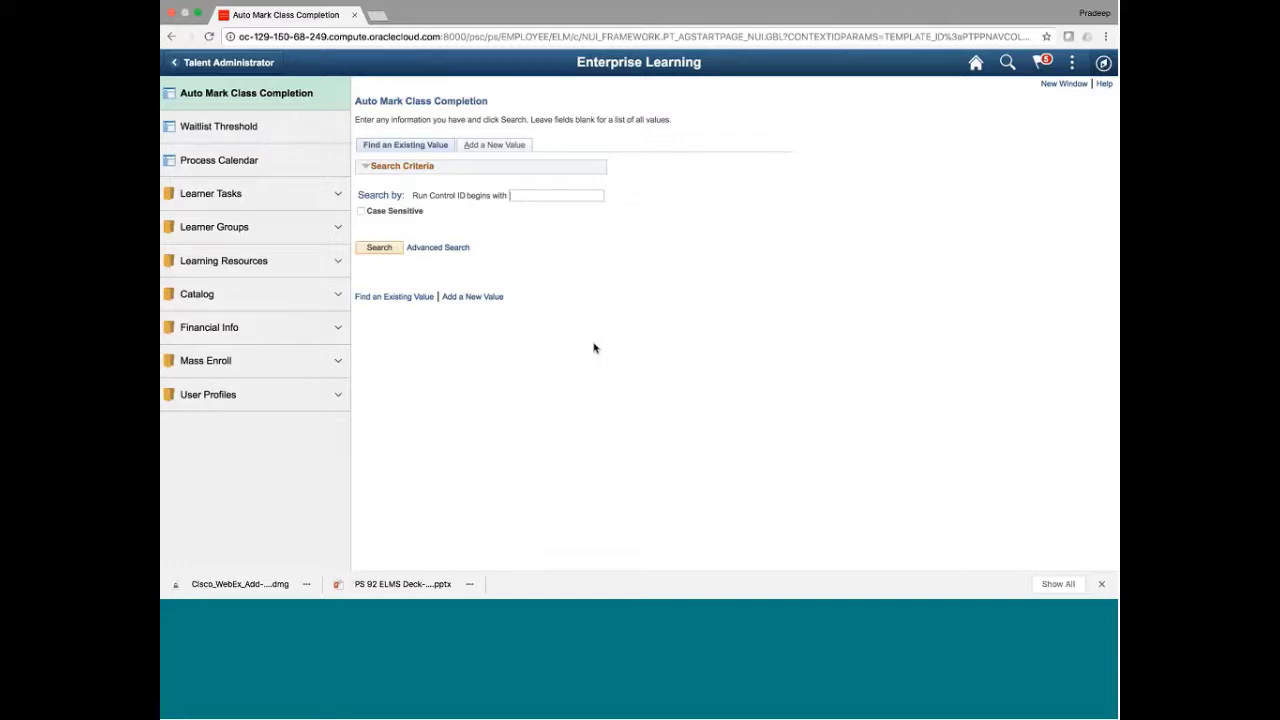
click(338, 194)
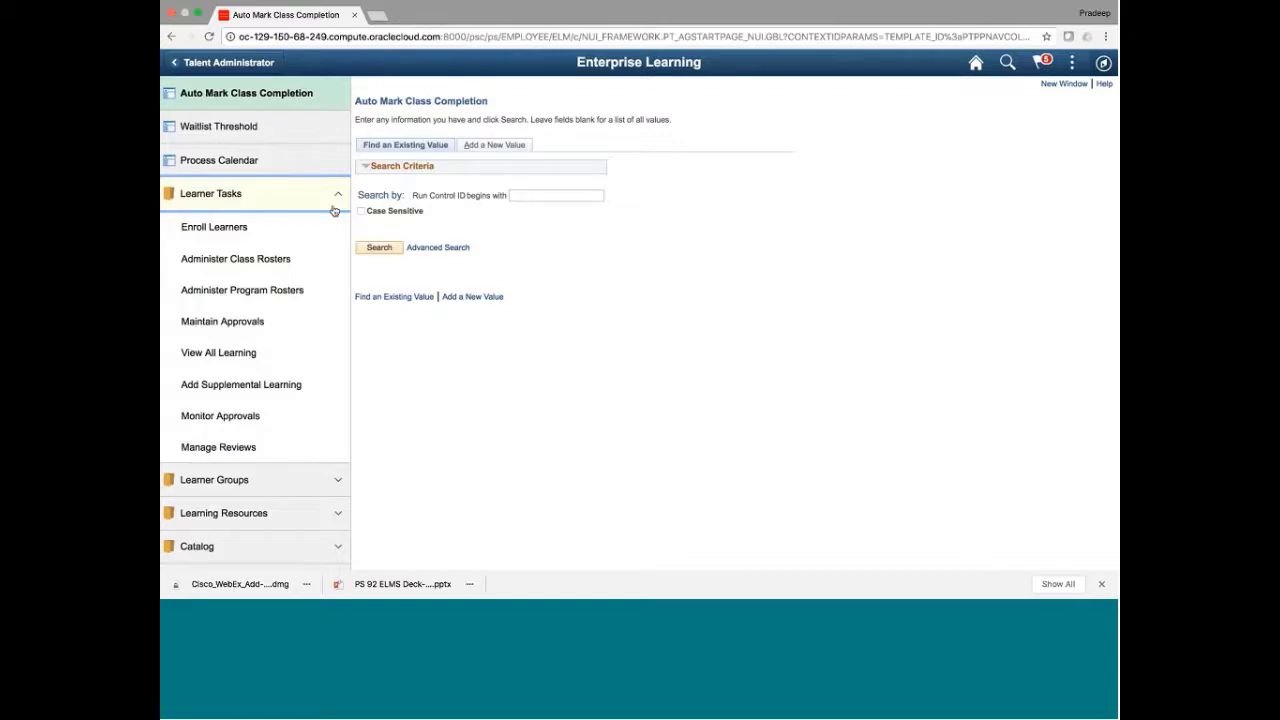
click(336, 198)
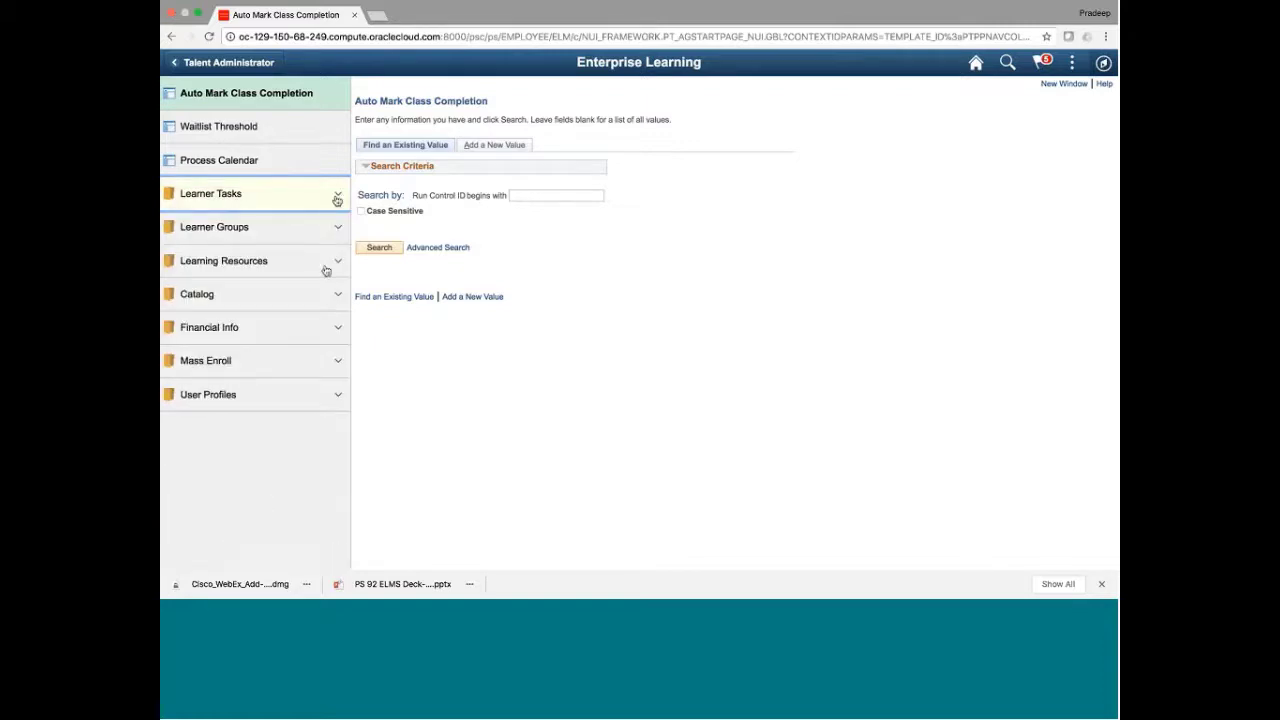
click(339, 300)
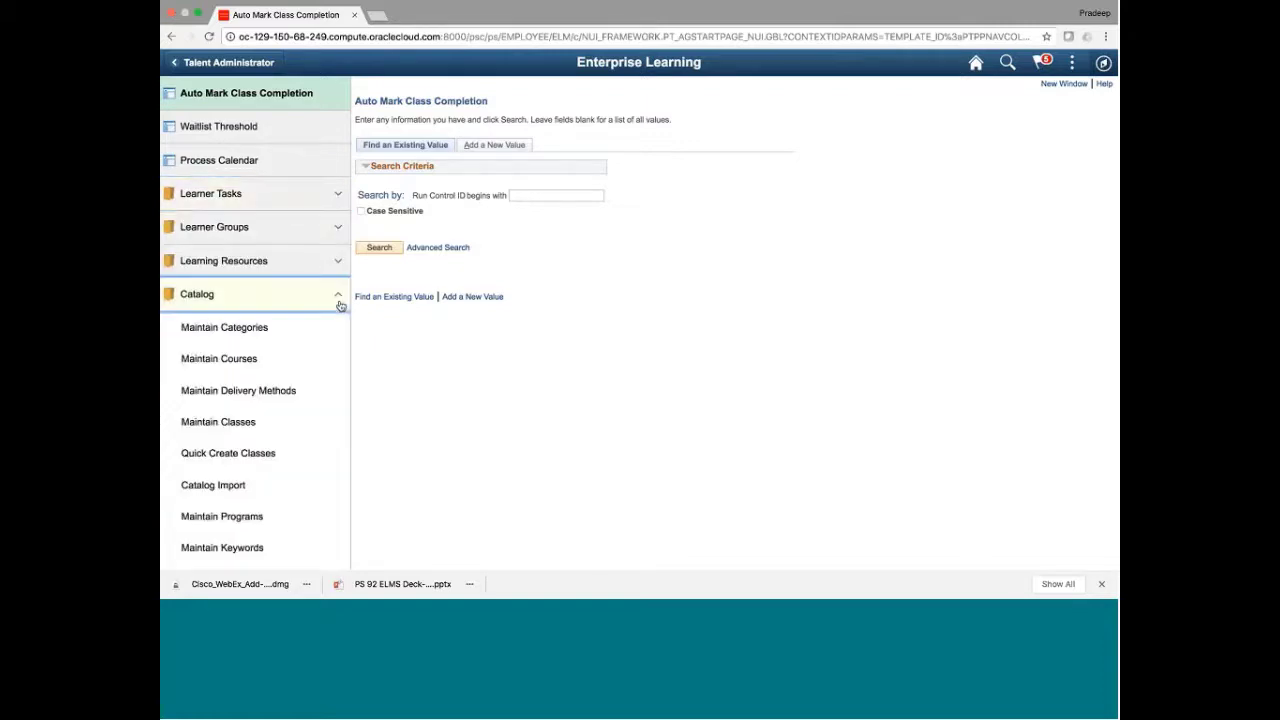
click(238, 333)
Search Maintain Categories with empty criteria and open the External Vendor Learning category
click(253, 331)
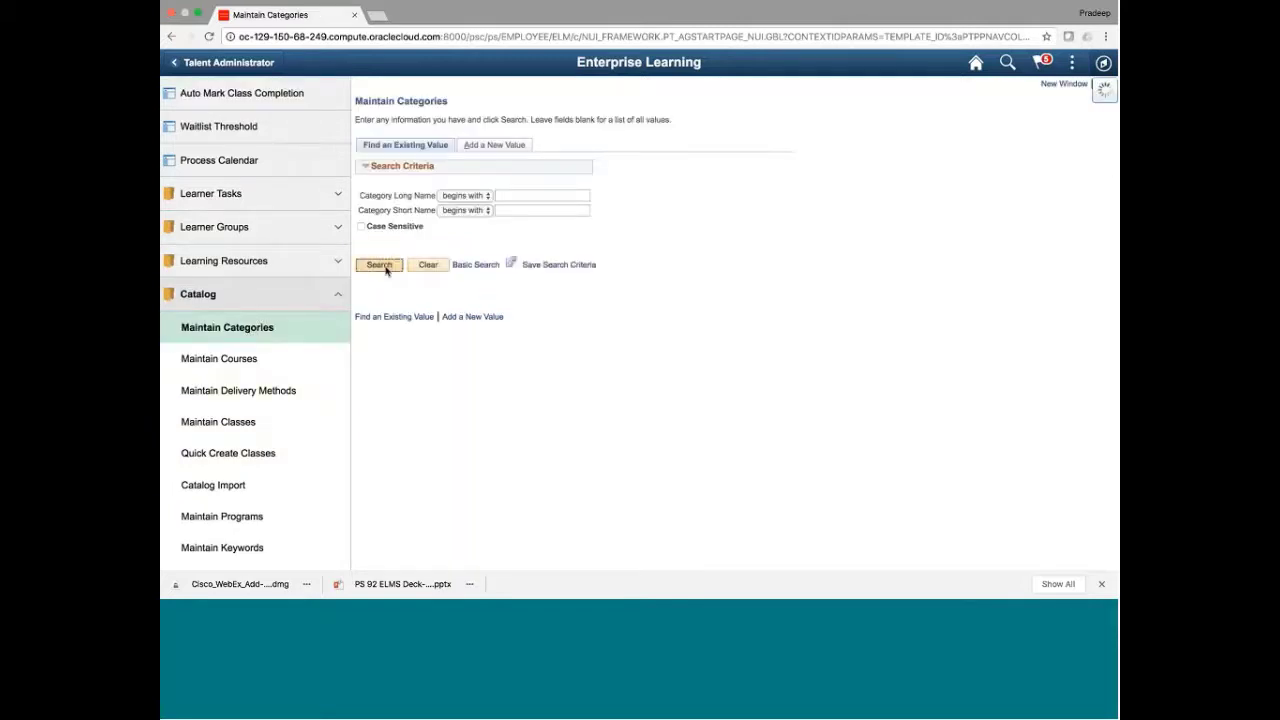
click(379, 265)
scroll(757, 395, down, 1)
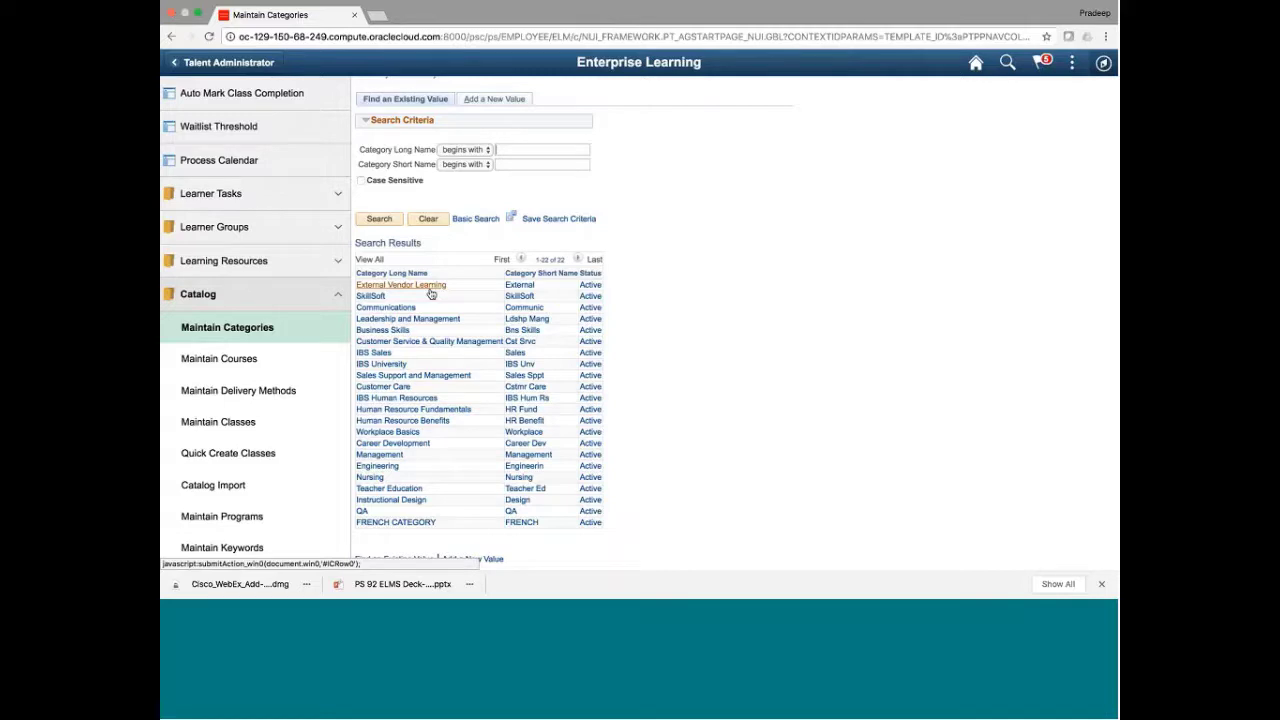
click(391, 288)
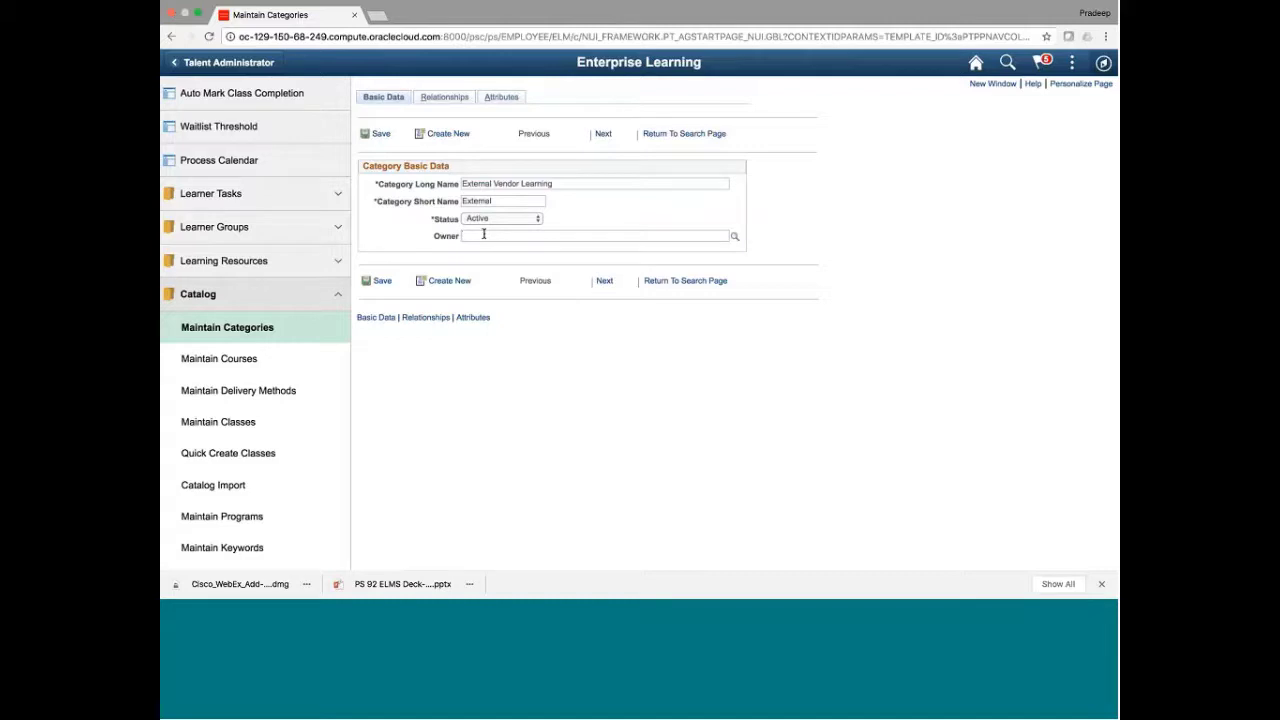
Review External Vendor Learning's Basic Data, SkillSoft child category, and parent categories and courses
click(440, 102)
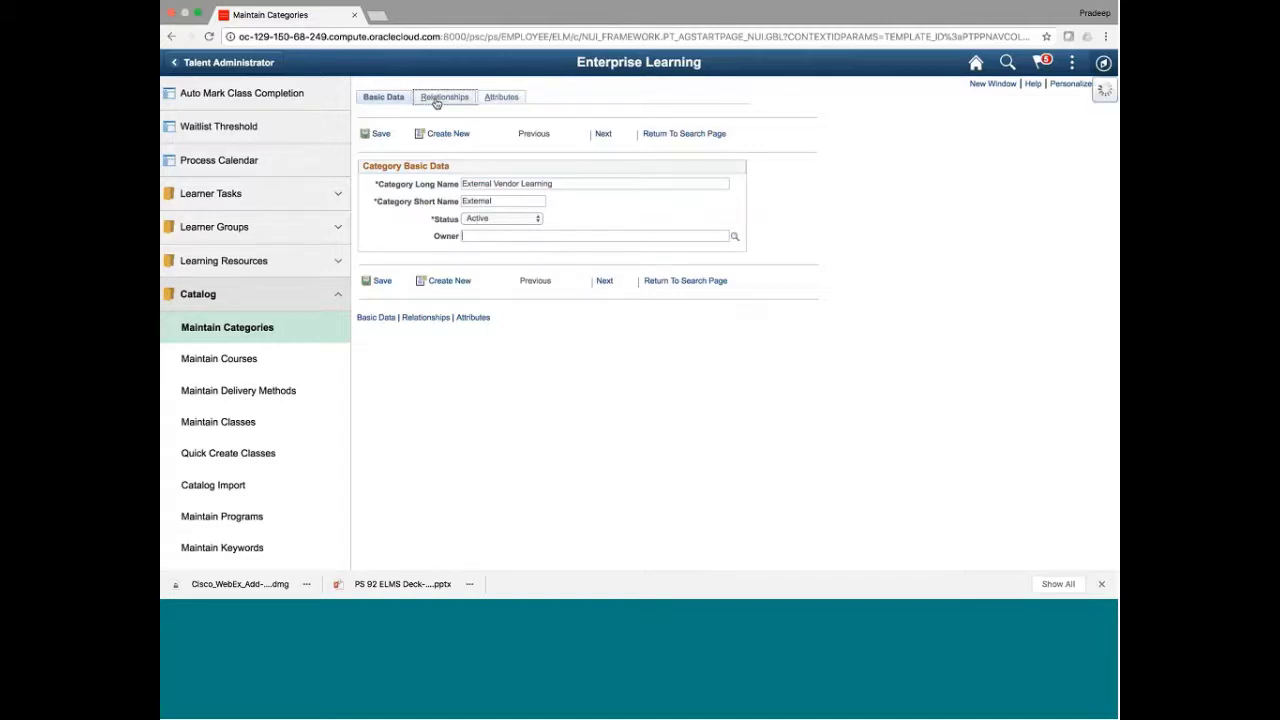
click(504, 100)
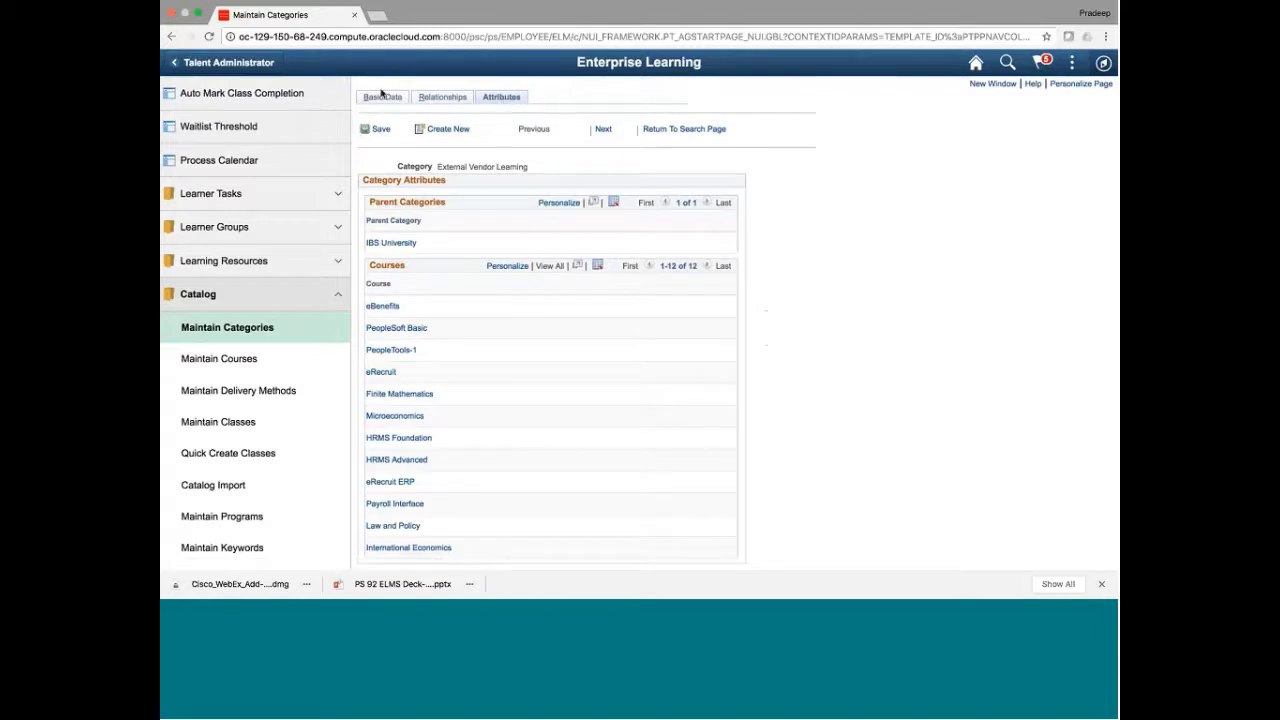
click(450, 103)
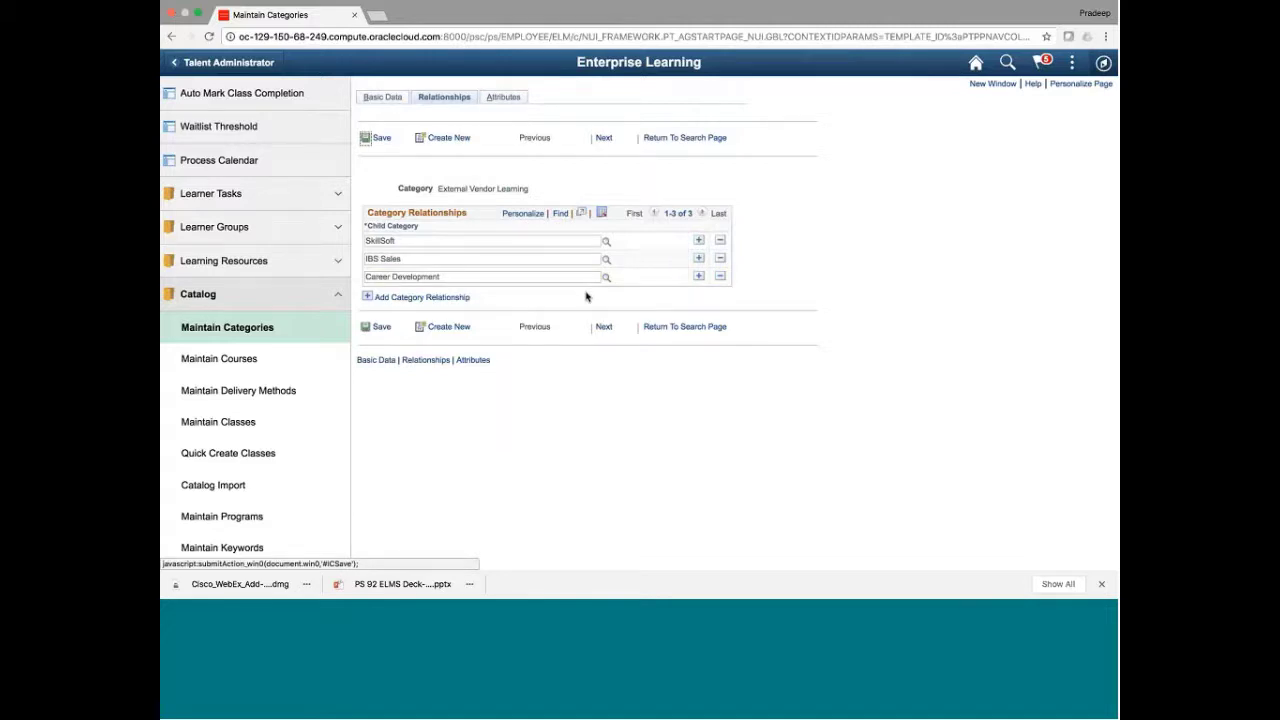
click(383, 98)
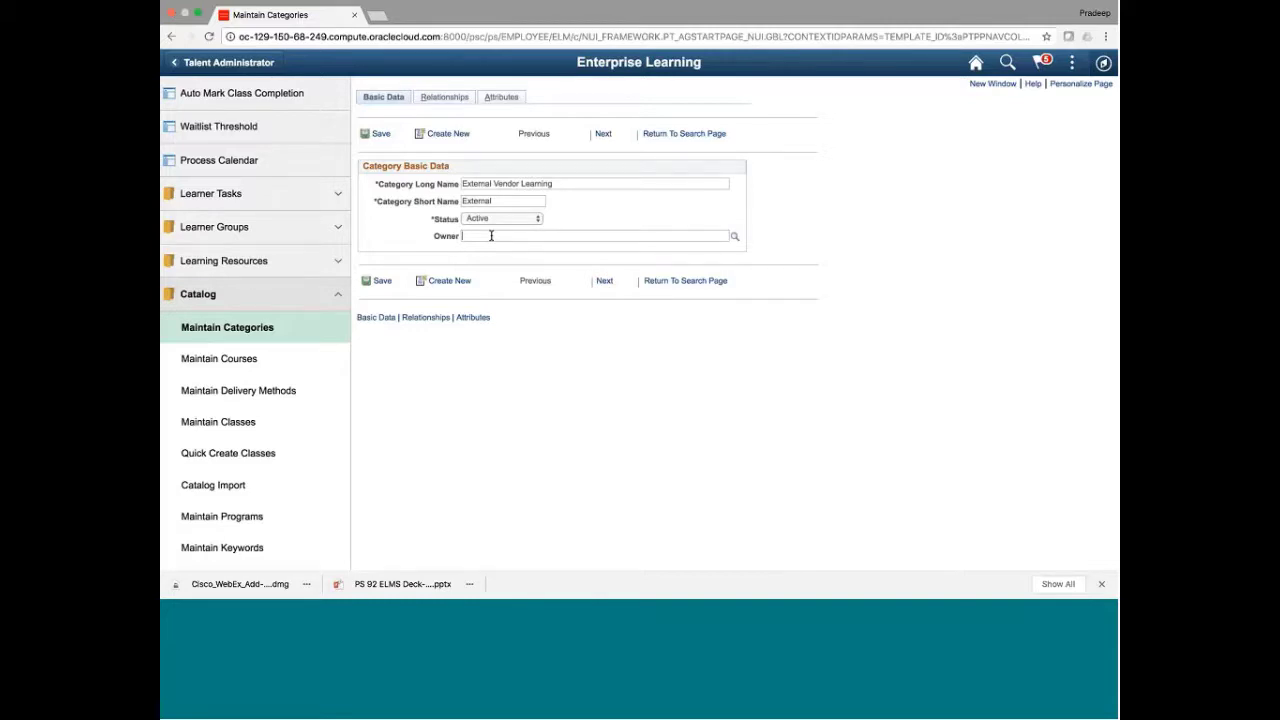
click(436, 103)
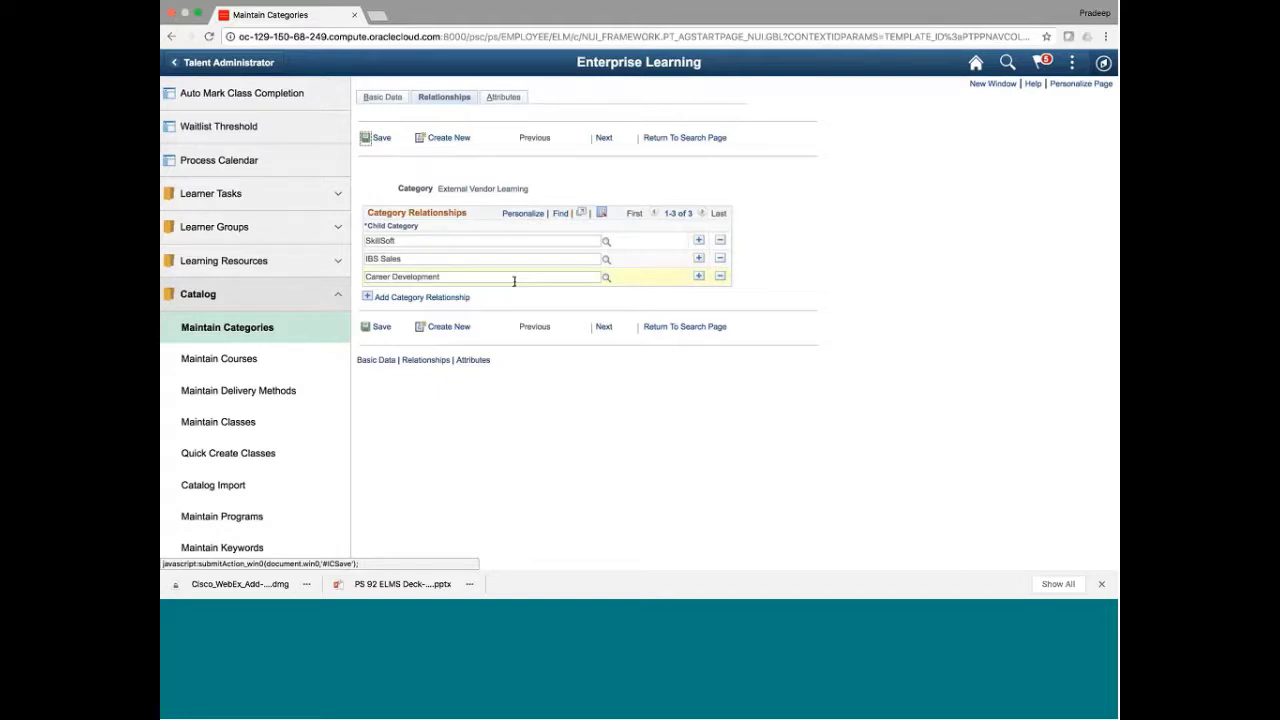
drag(398, 241, 373, 241)
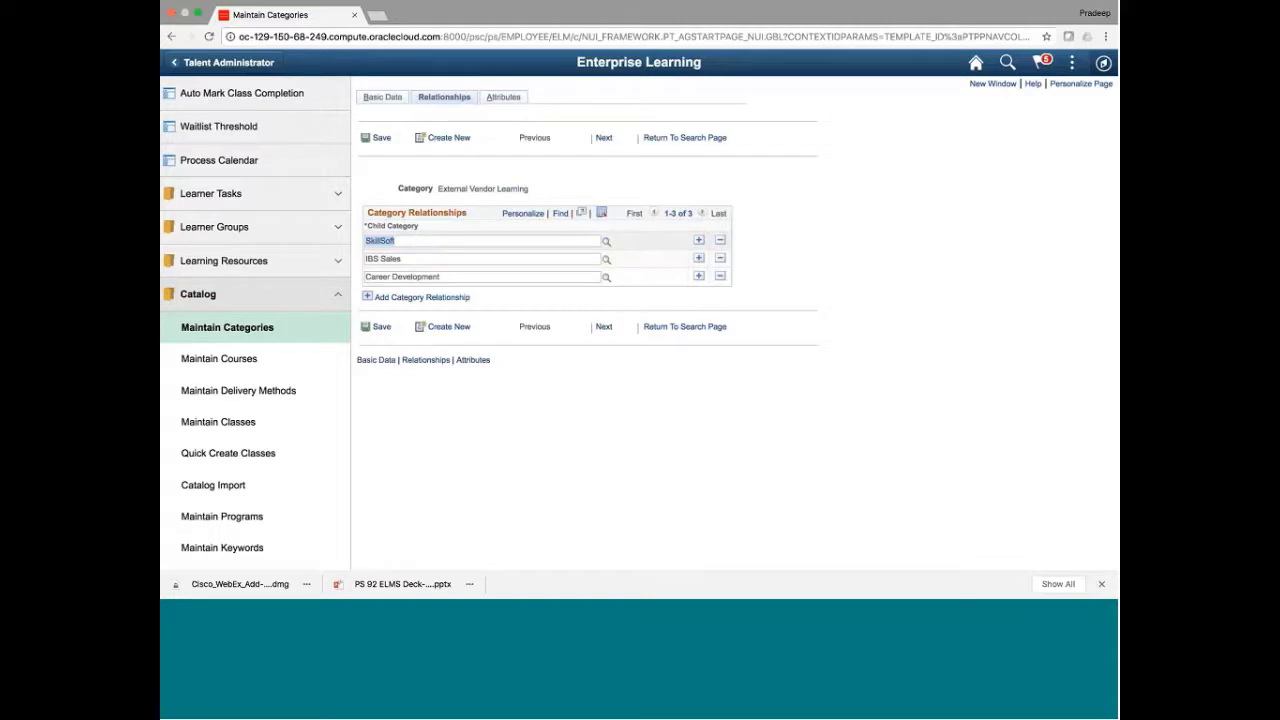
click(383, 97)
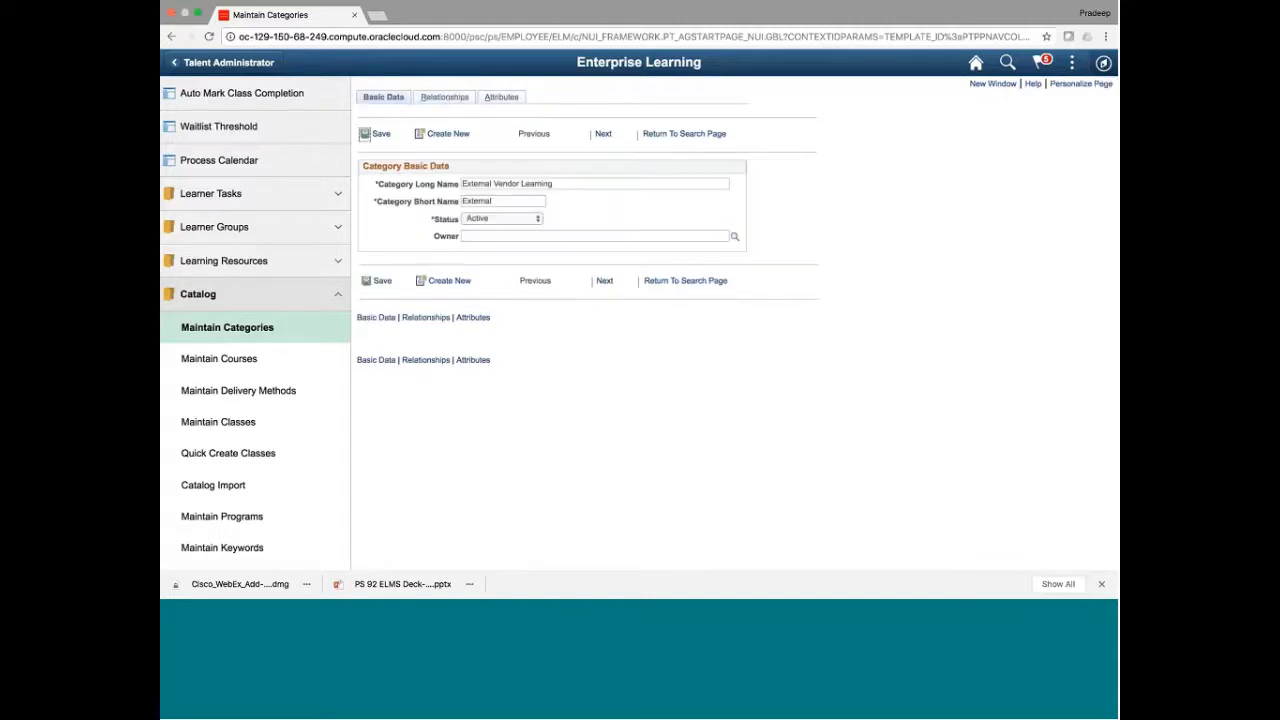
triple_click(477, 183)
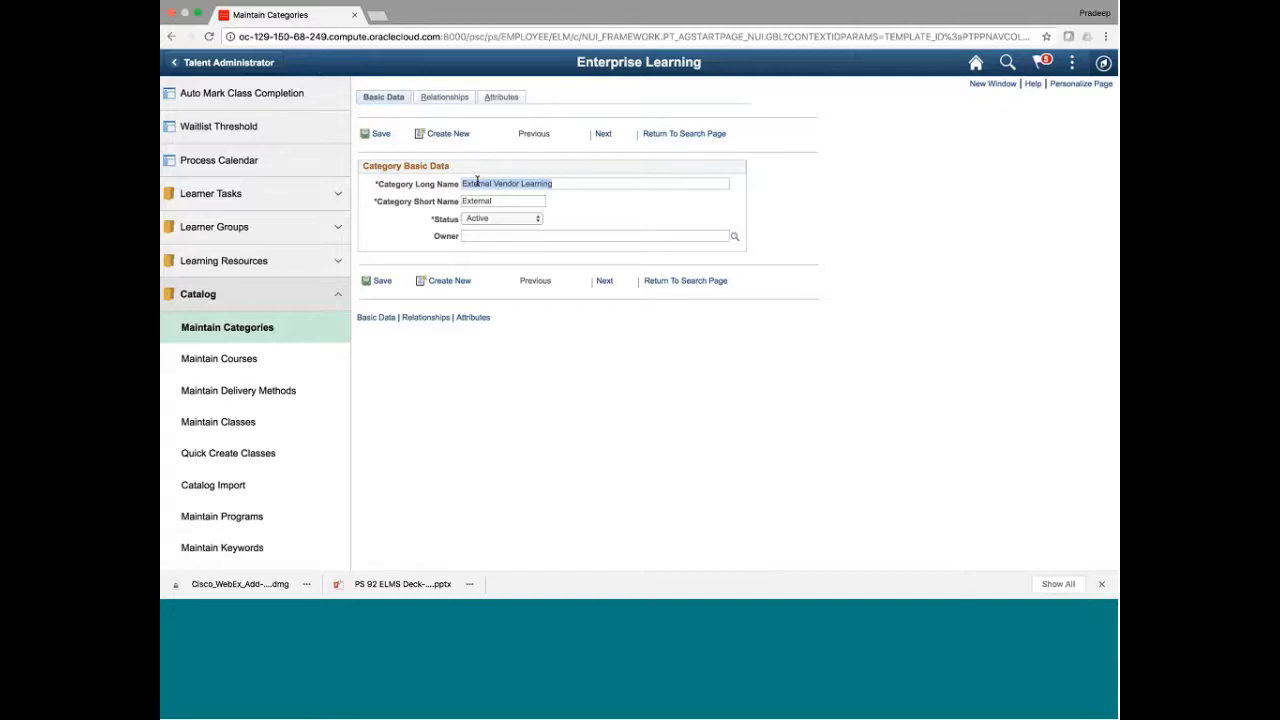
click(446, 99)
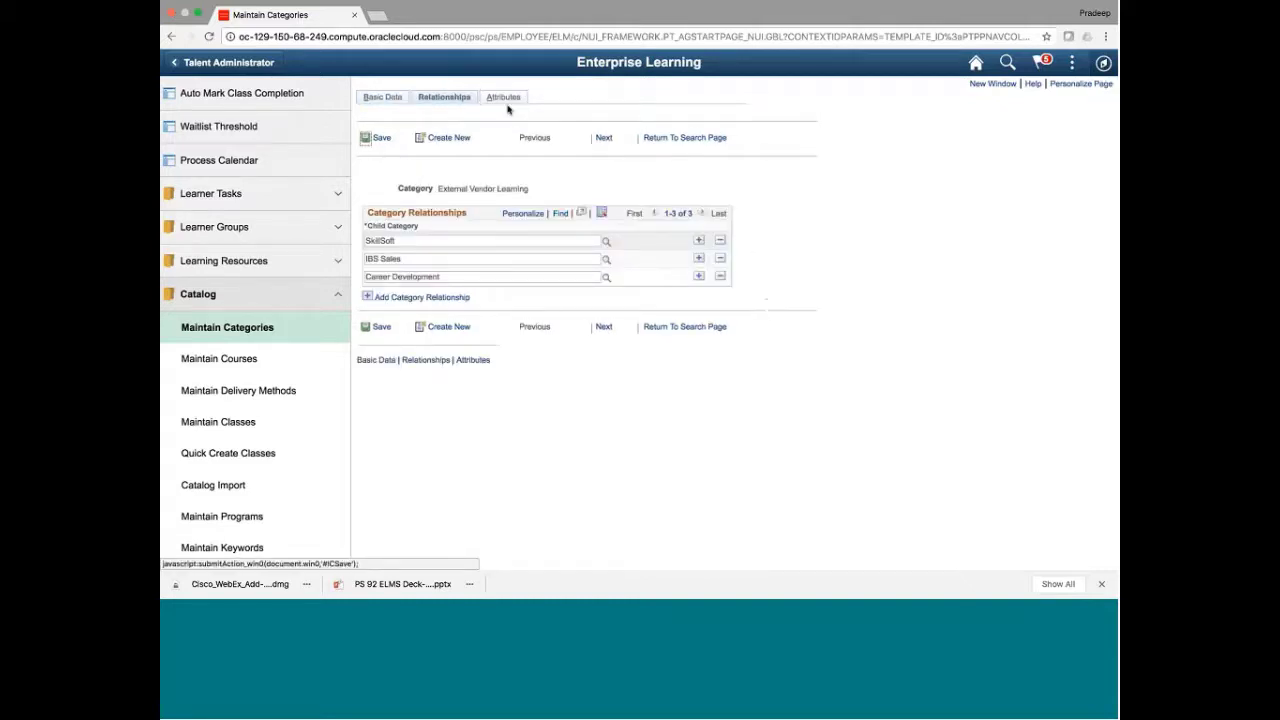
click(503, 100)
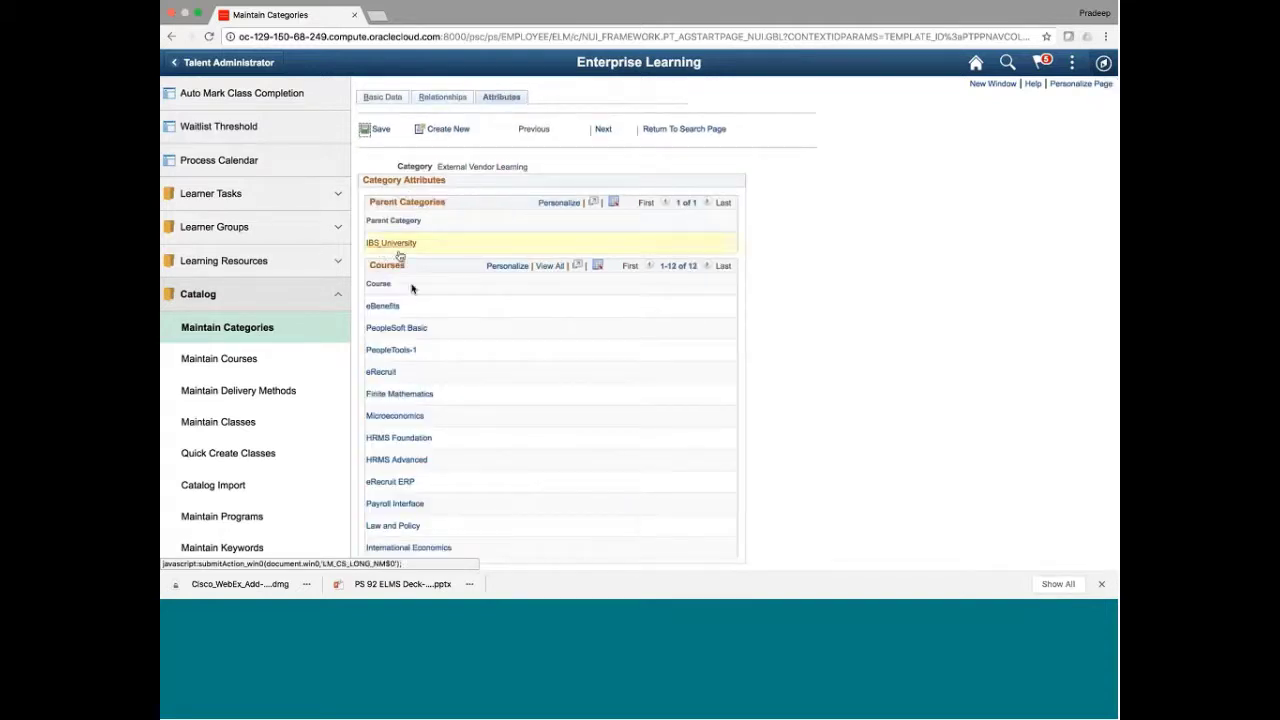
scroll(490, 381, down, 2)
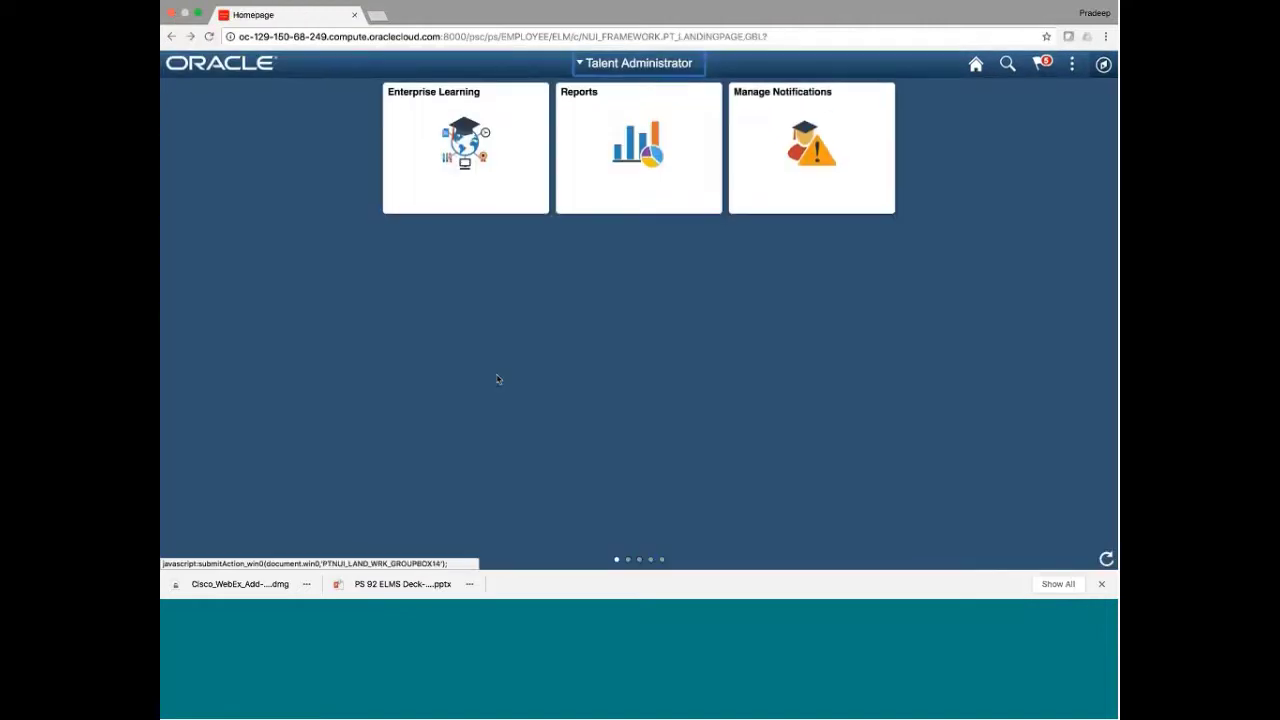
Re-open External Vendor Learning via Maintain Categories and open the eBenefits course record
click(492, 181)
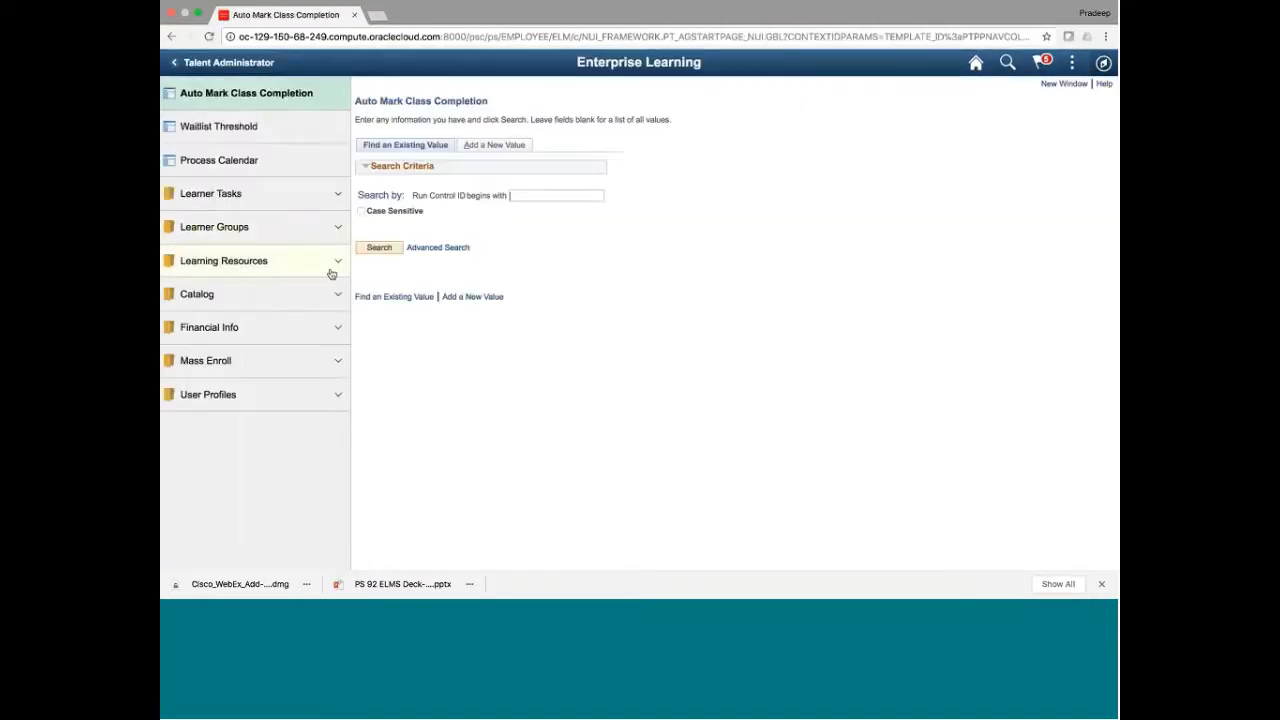
click(325, 294)
click(247, 329)
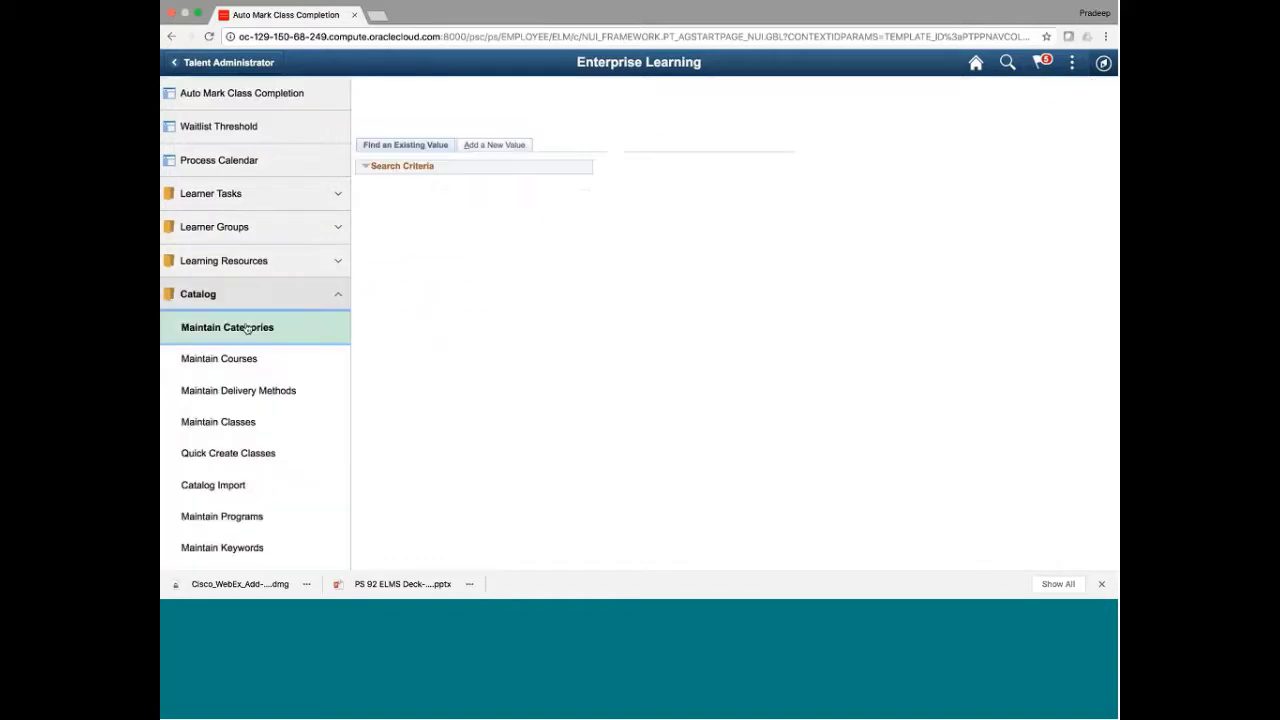
click(368, 264)
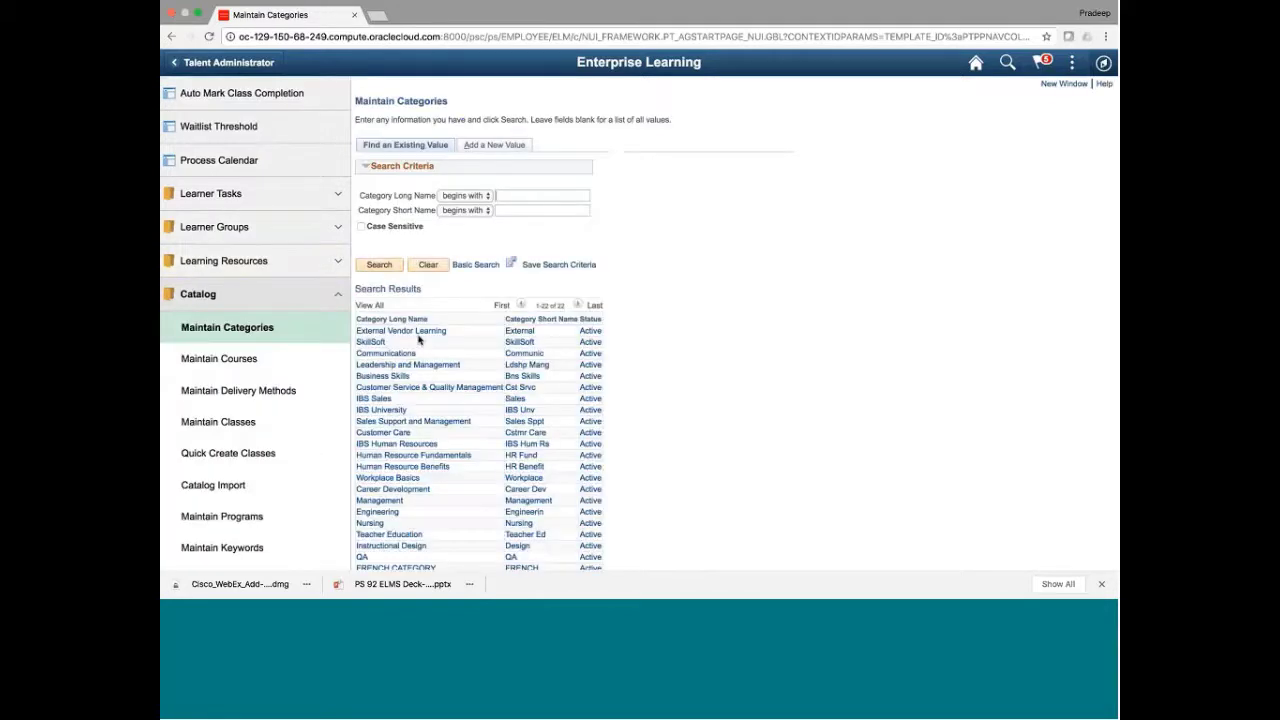
click(386, 331)
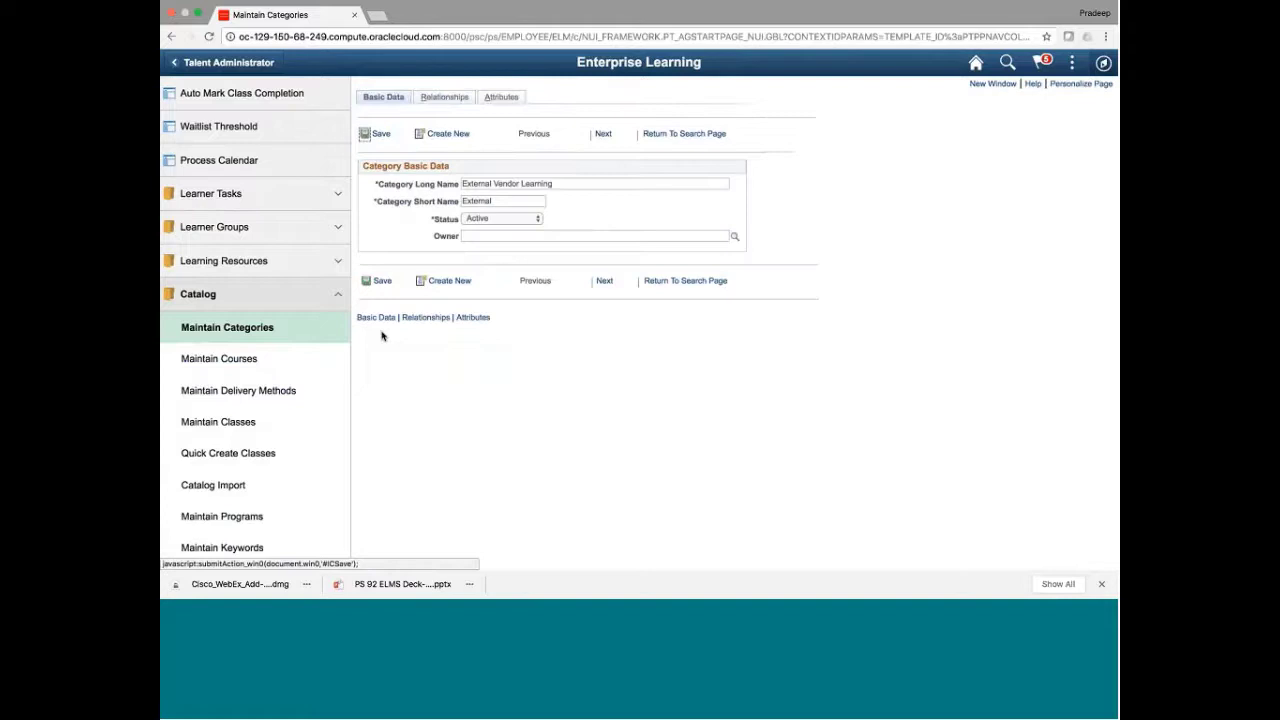
click(444, 98)
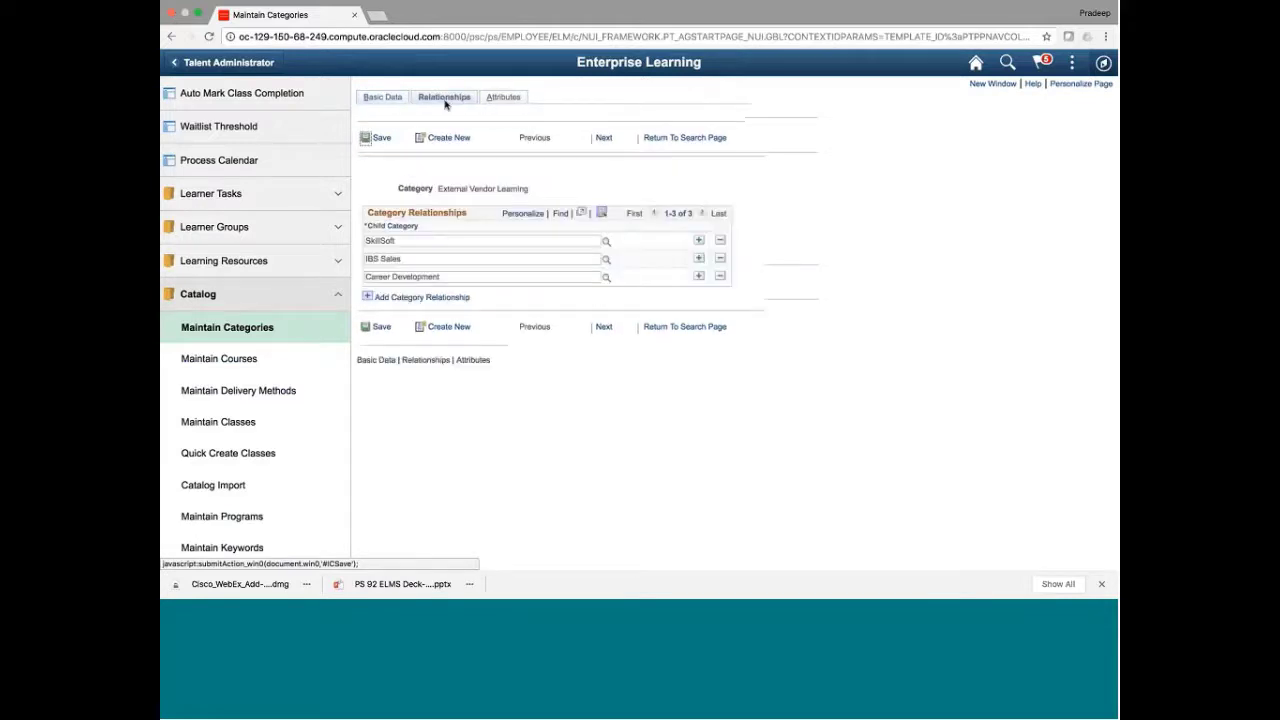
click(503, 97)
scroll(838, 341, down, 2)
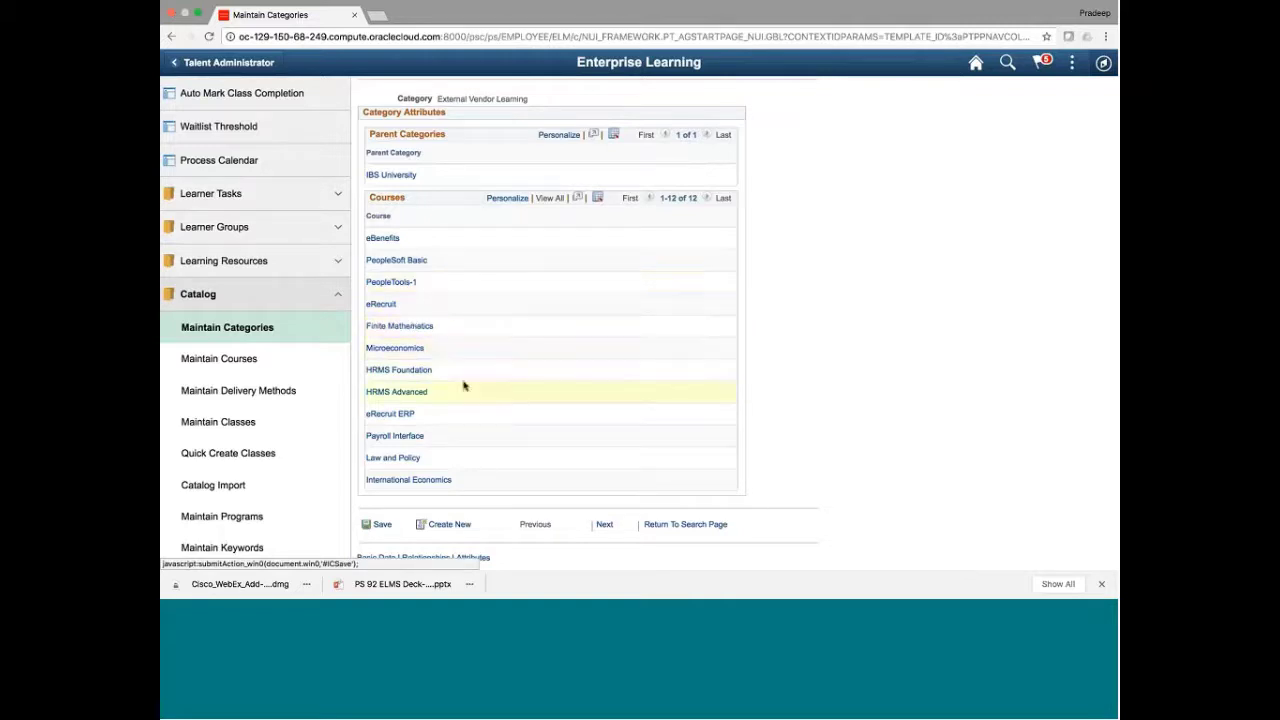
click(389, 239)
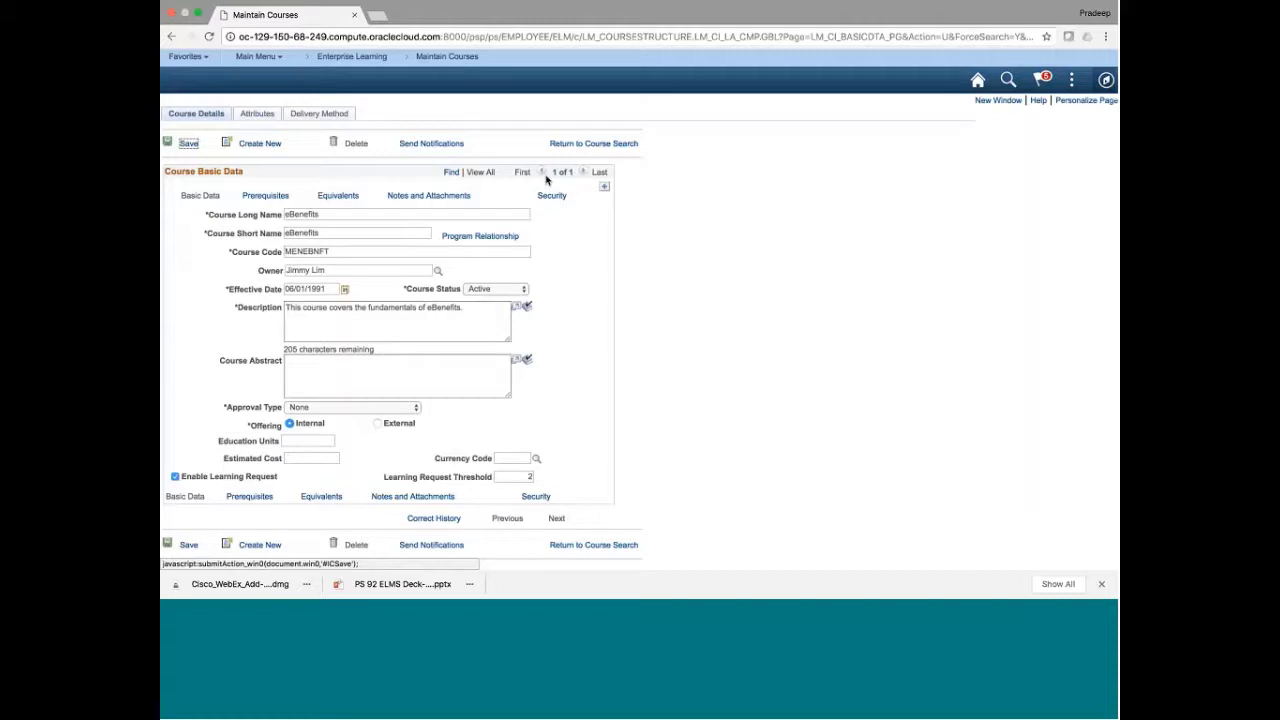
Return via breadcrumbs to Maintain Categories and re-list all 22 Active categories
click(447, 57)
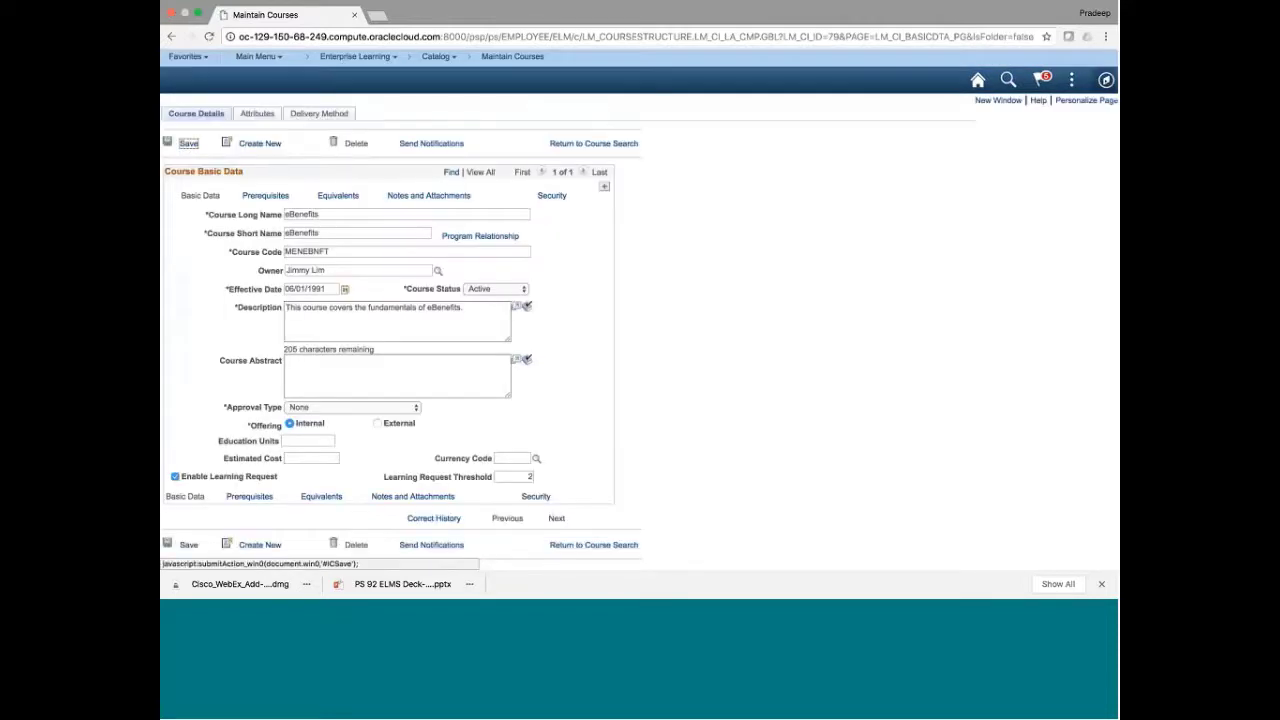
click(447, 57)
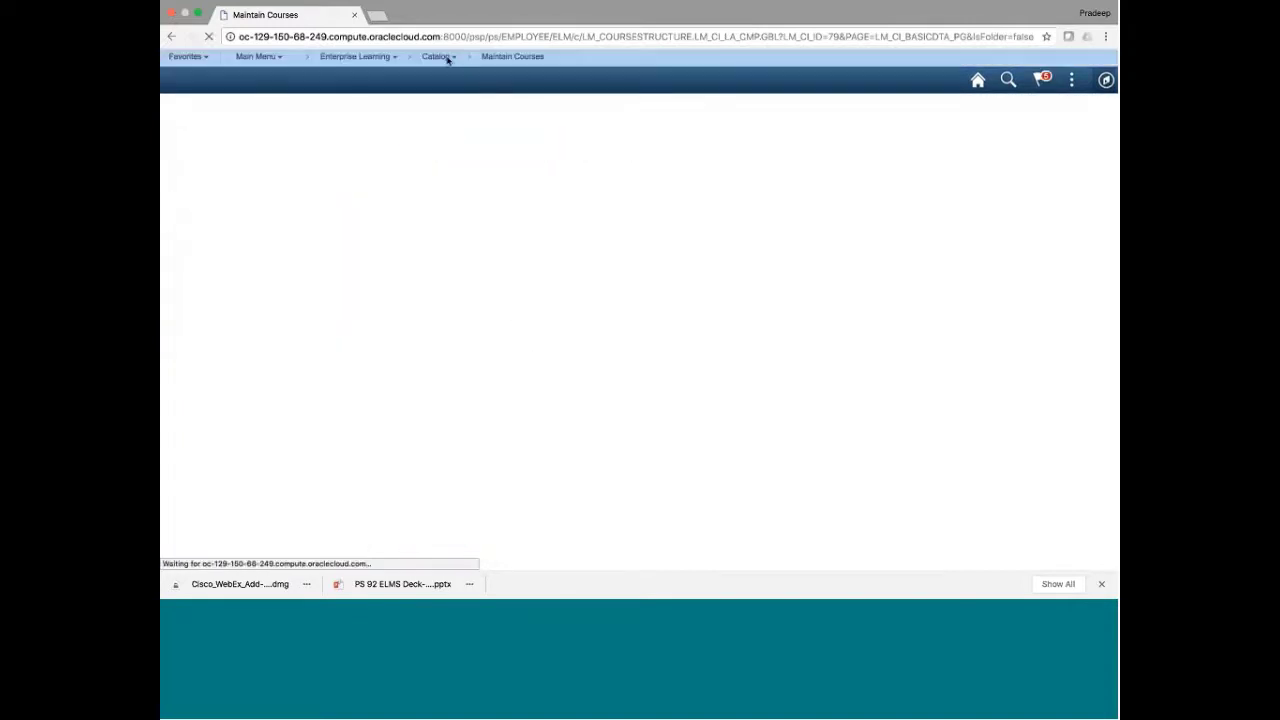
click(347, 57)
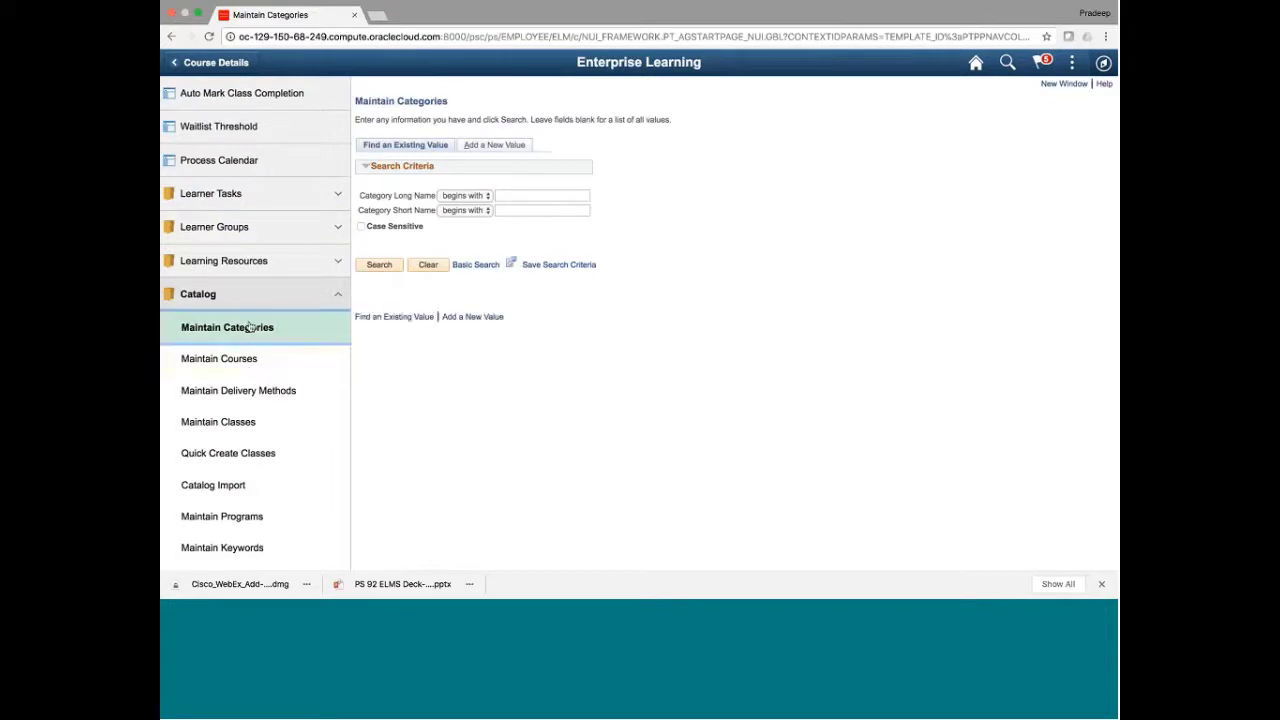
click(378, 265)
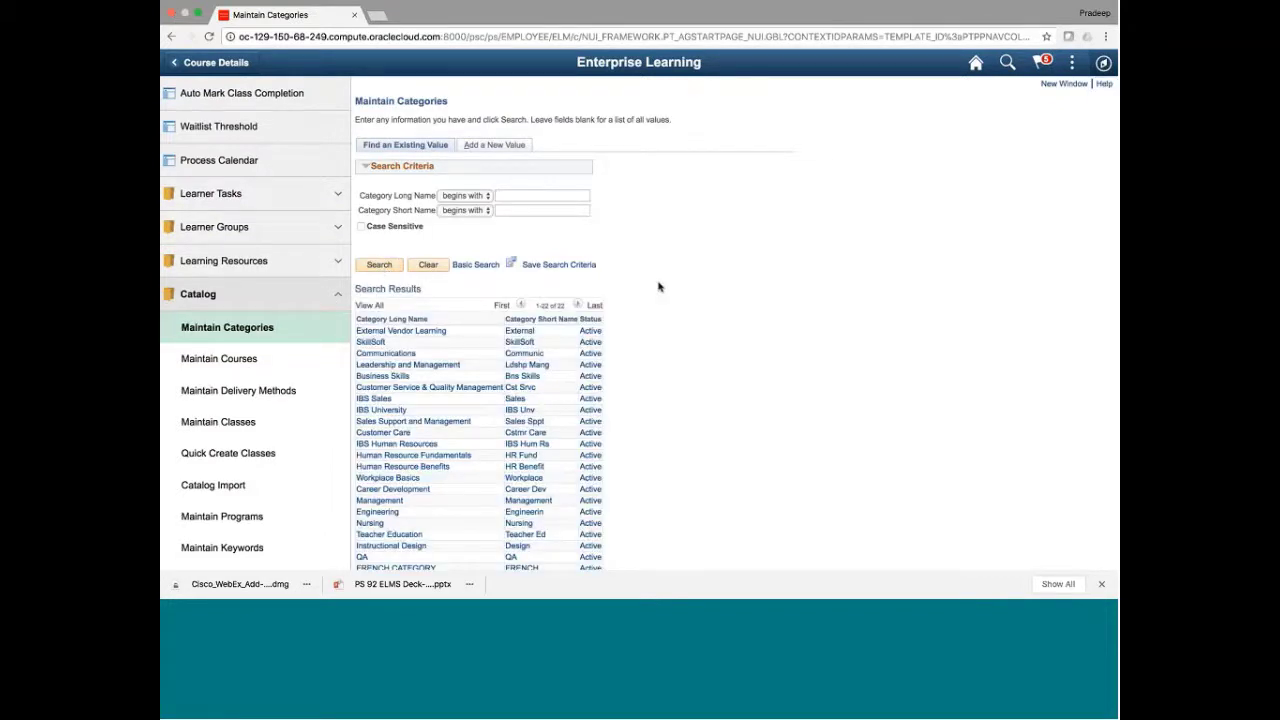
scroll(658, 287, down, 2)
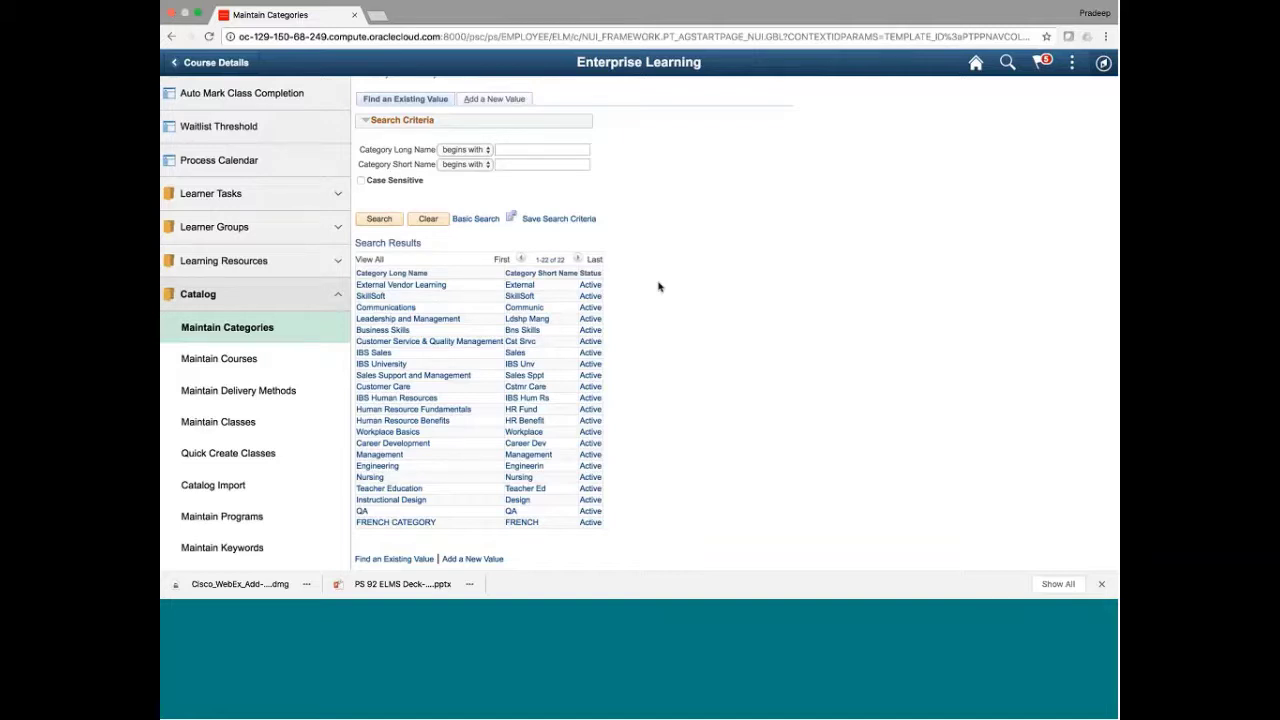
scroll(658, 287, up, 3)
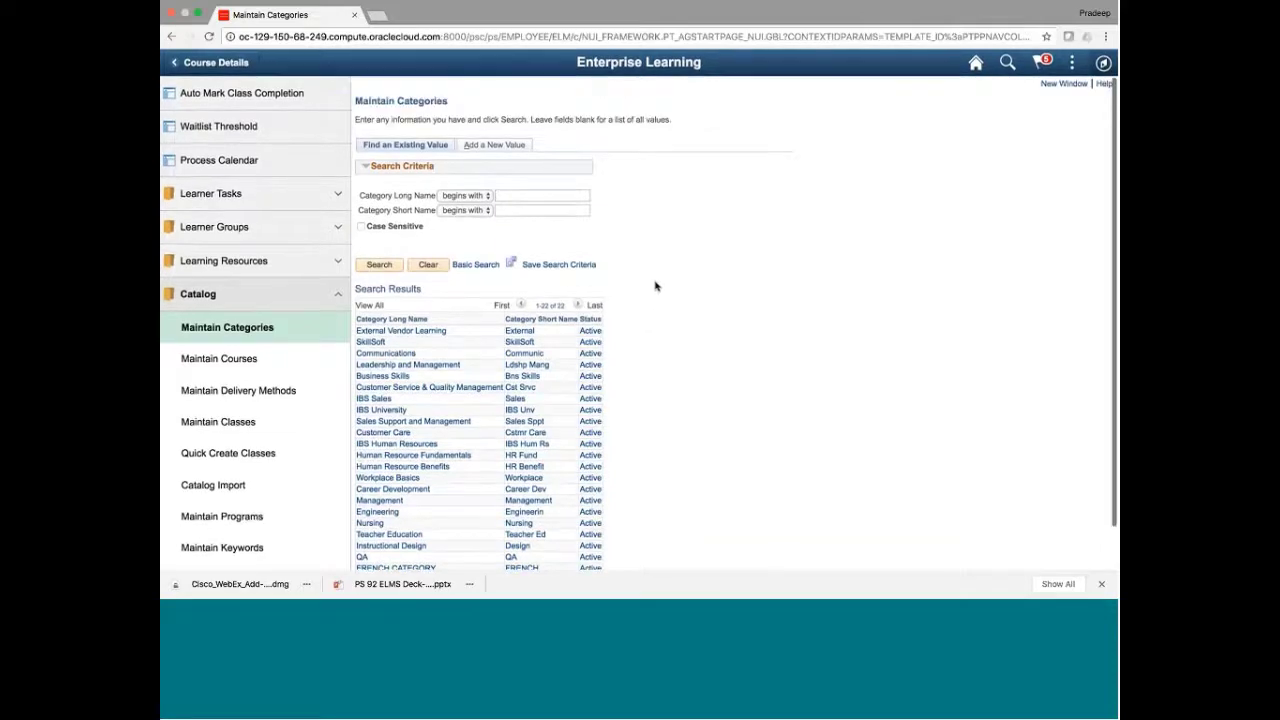
Open SkillSoft, then search courses and open the Communication Etiquette course record
click(370, 341)
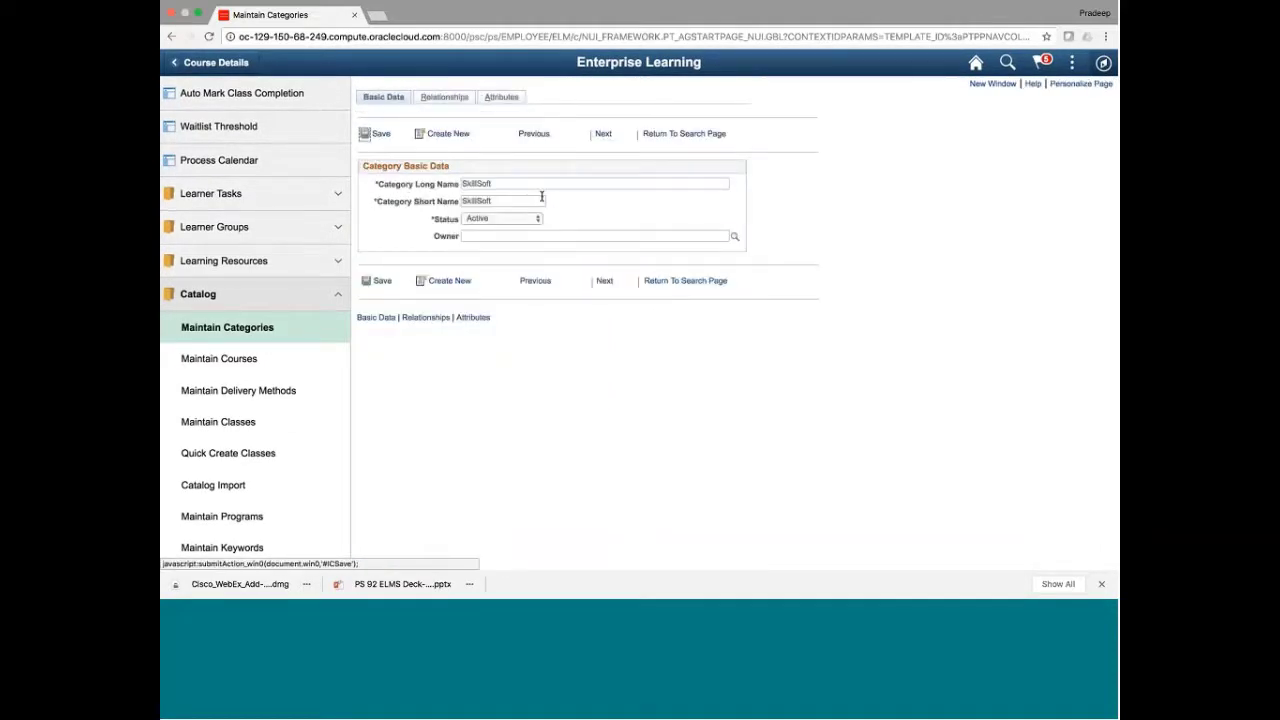
click(248, 363)
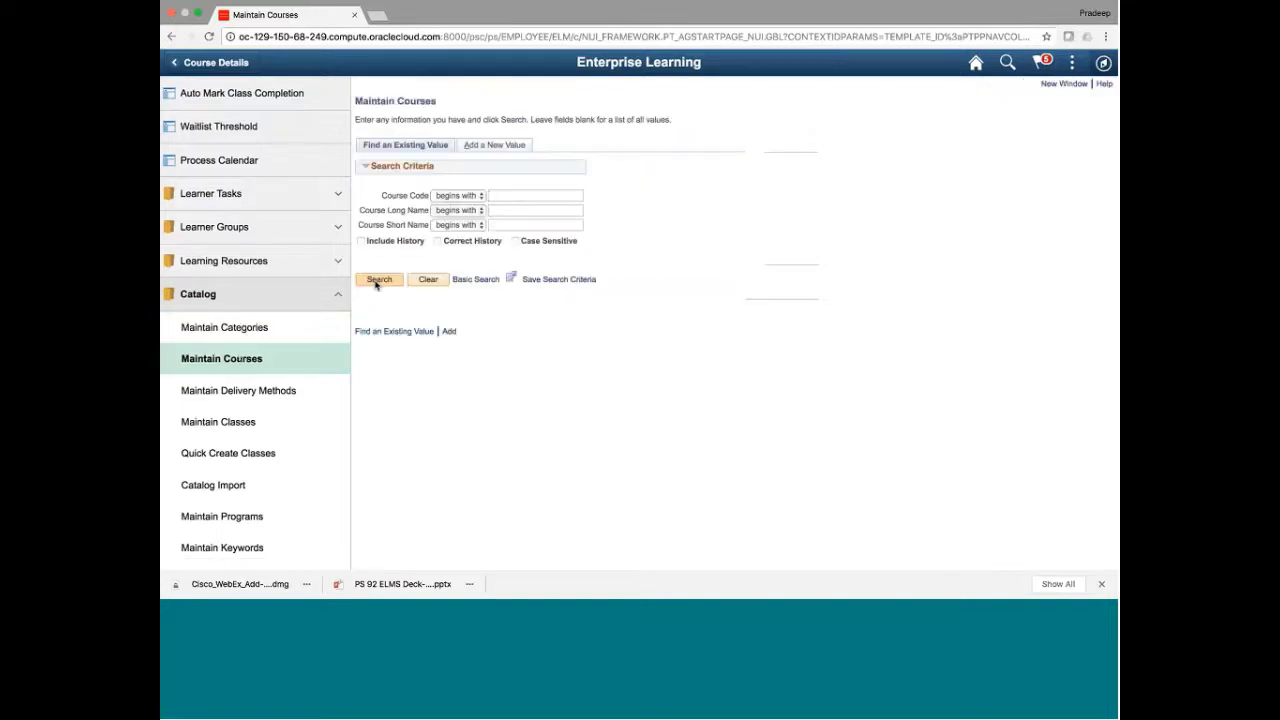
click(378, 281)
click(470, 345)
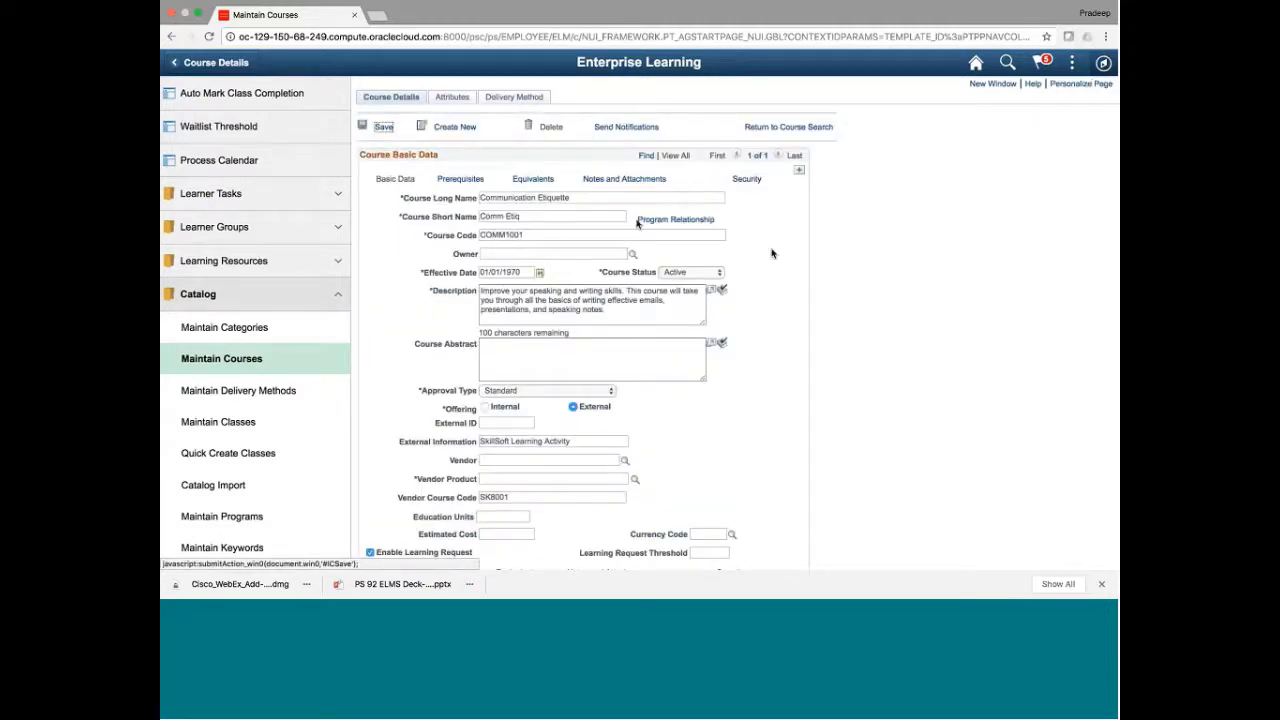
Re-open SkillSoft's four child categories, then return to the course search page
click(287, 330)
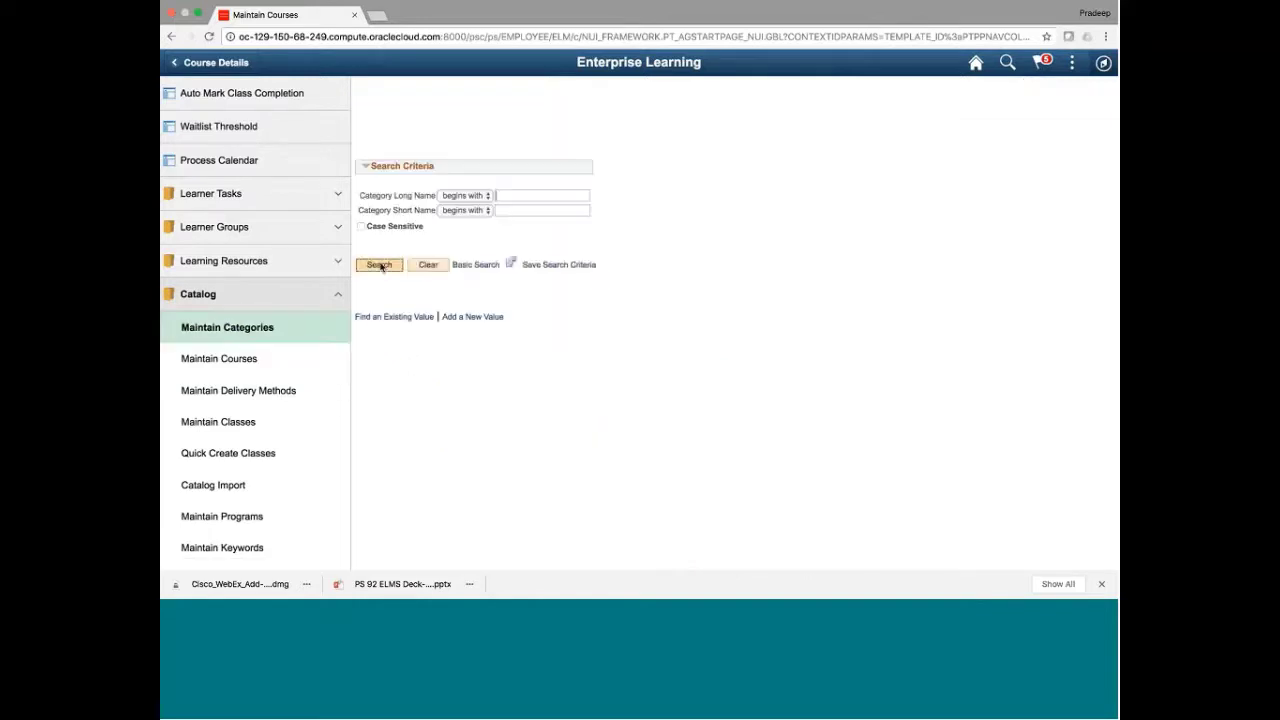
click(380, 265)
click(382, 346)
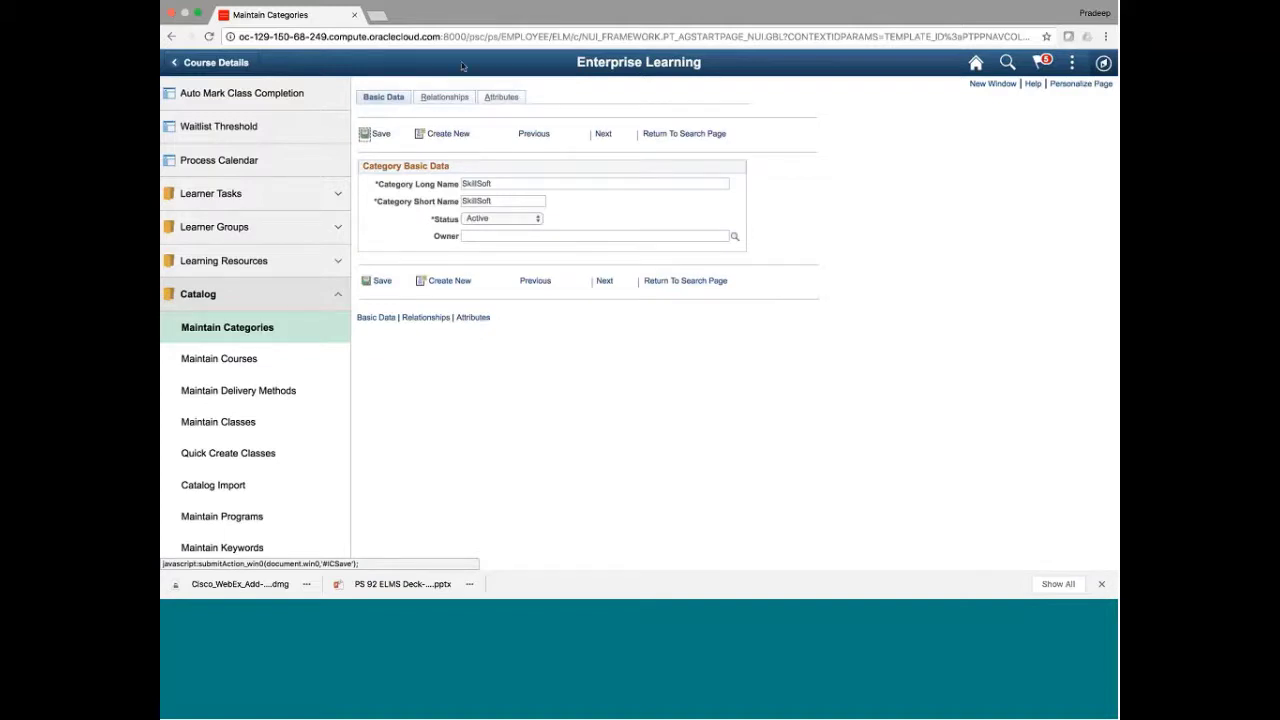
click(444, 97)
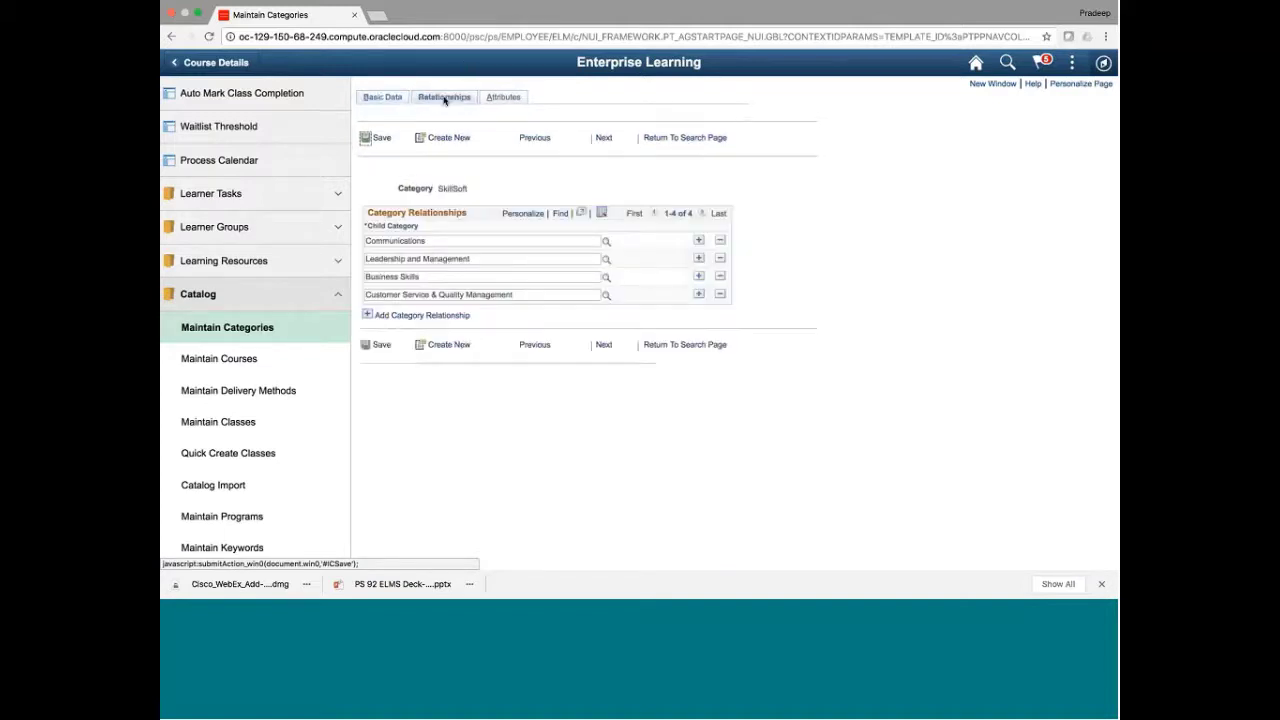
click(230, 366)
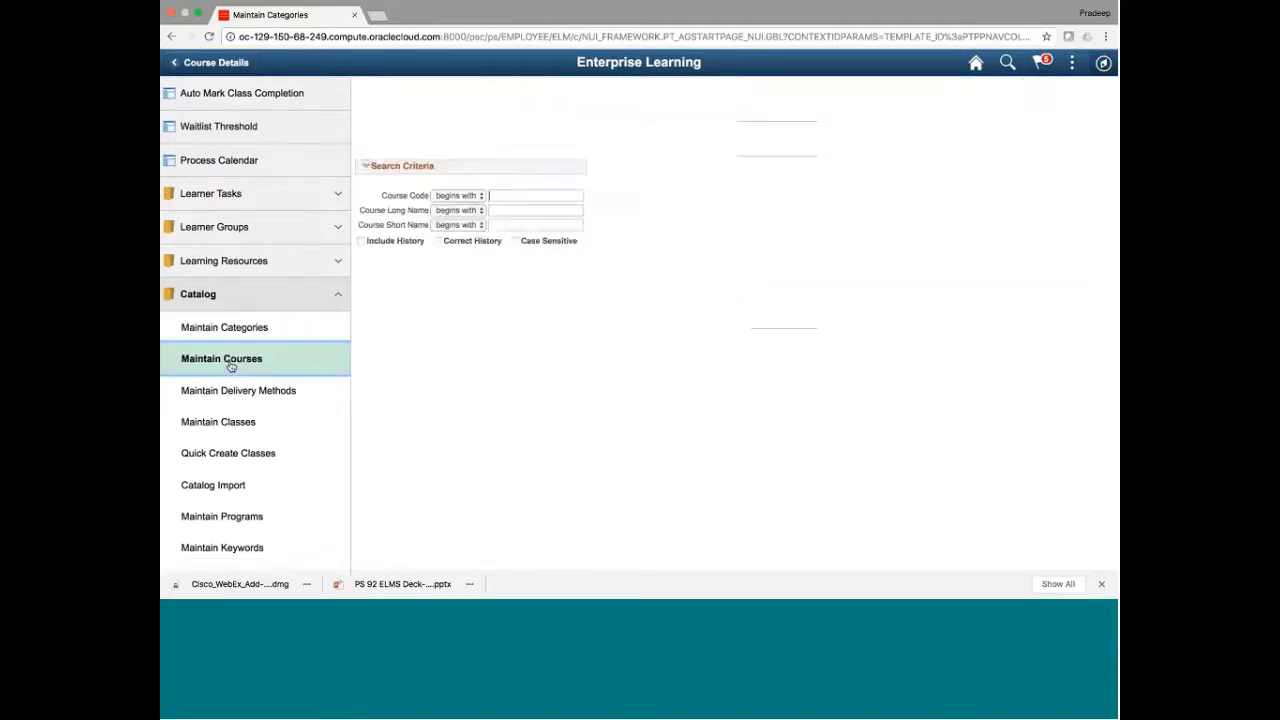
List all courses, then open a blank Add a New Value course form
click(373, 282)
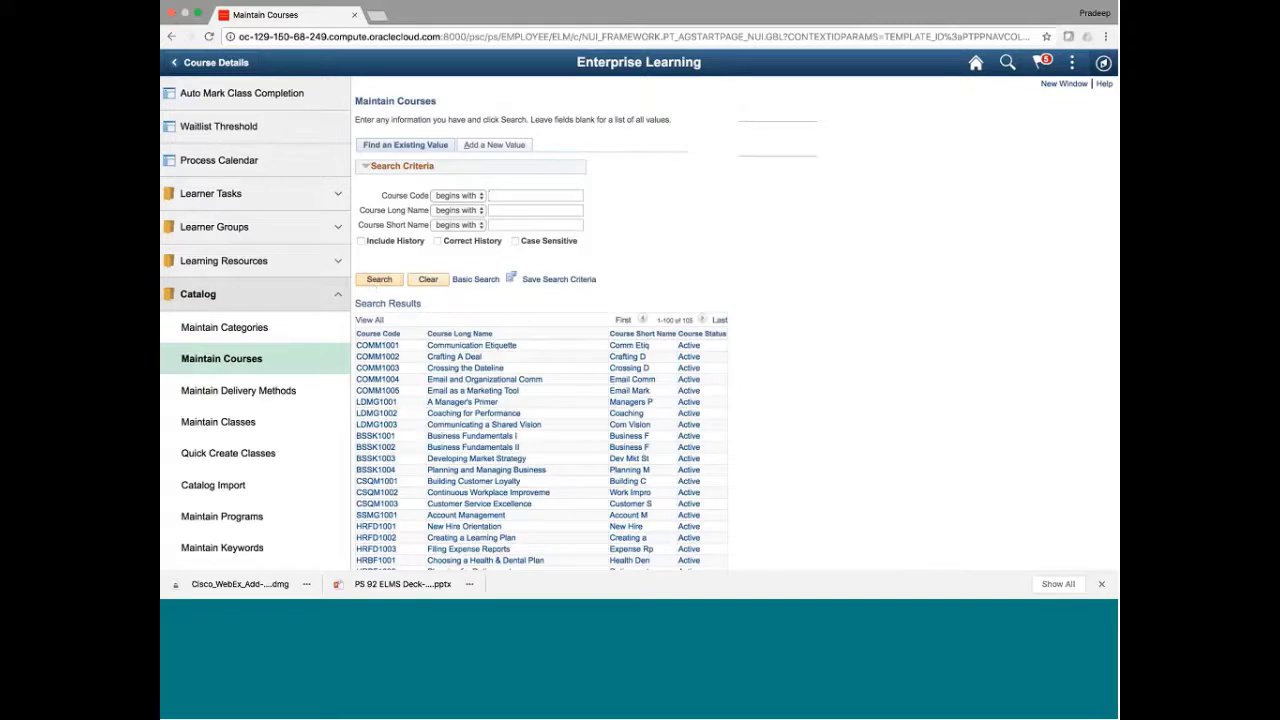
click(492, 145)
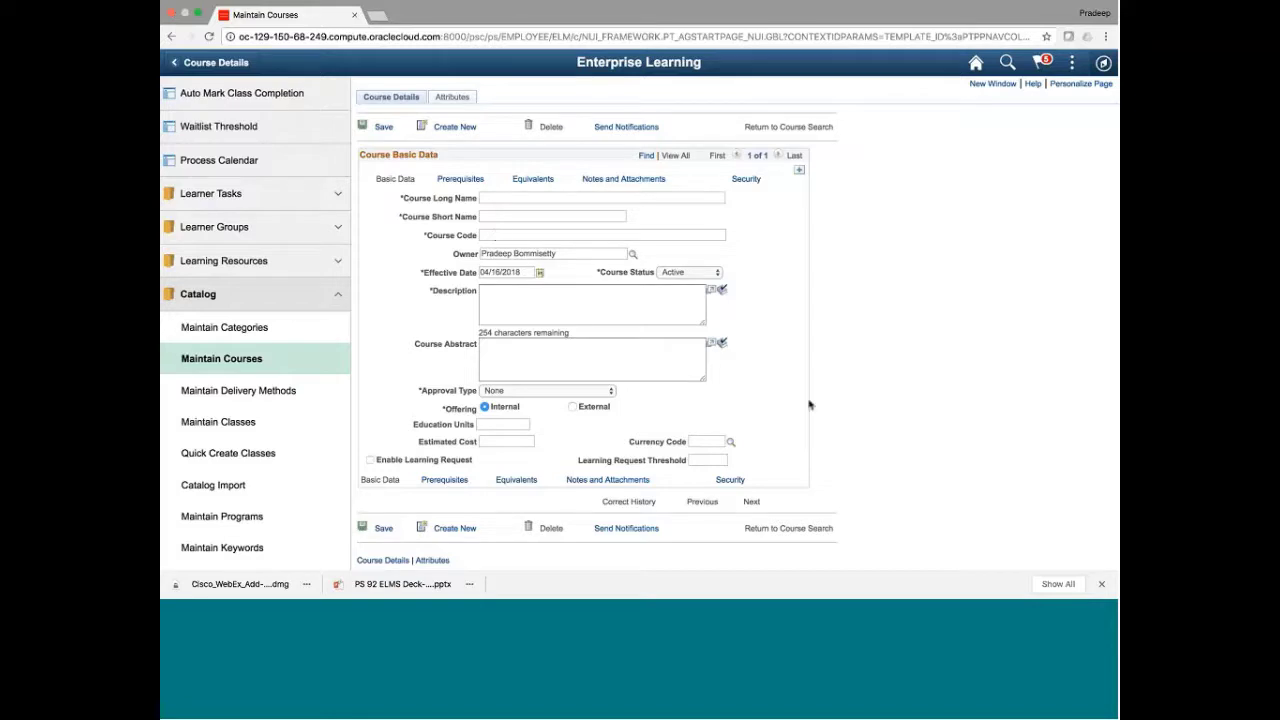
Keep approval type None and try Prerequisites, dismissing the required-description warning
scroll(810, 404, down, 1)
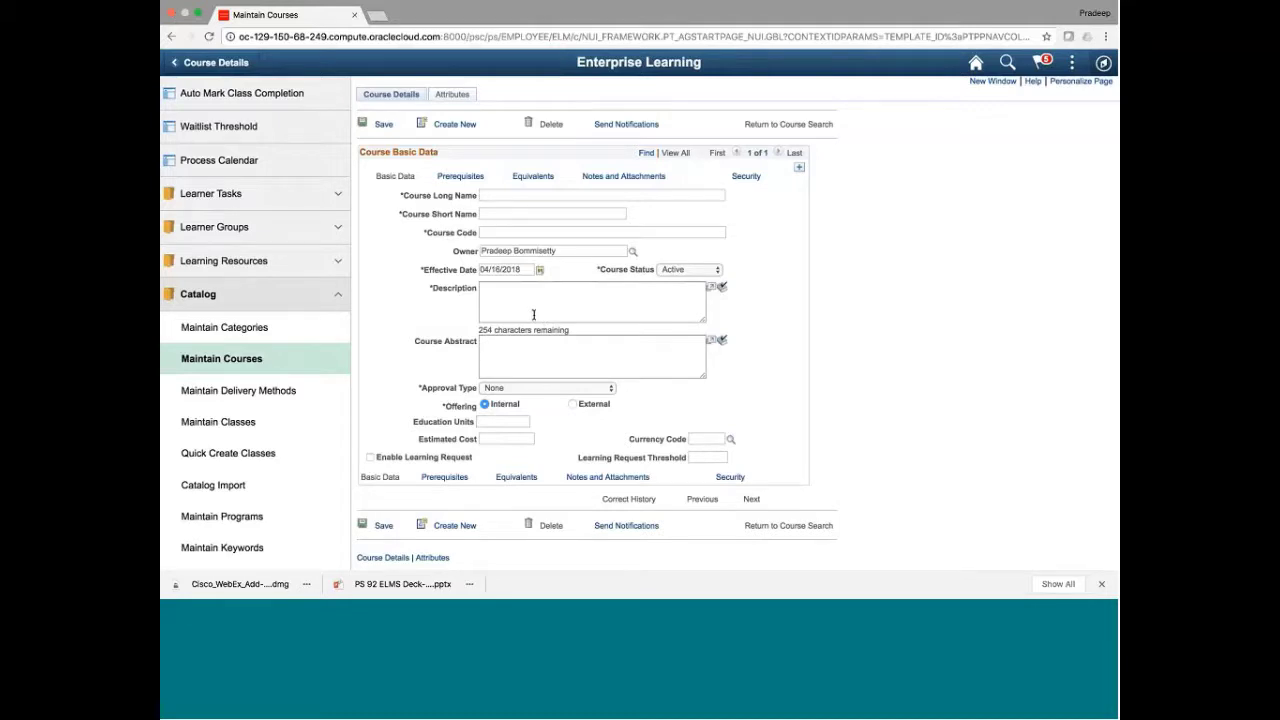
click(503, 307)
click(563, 391)
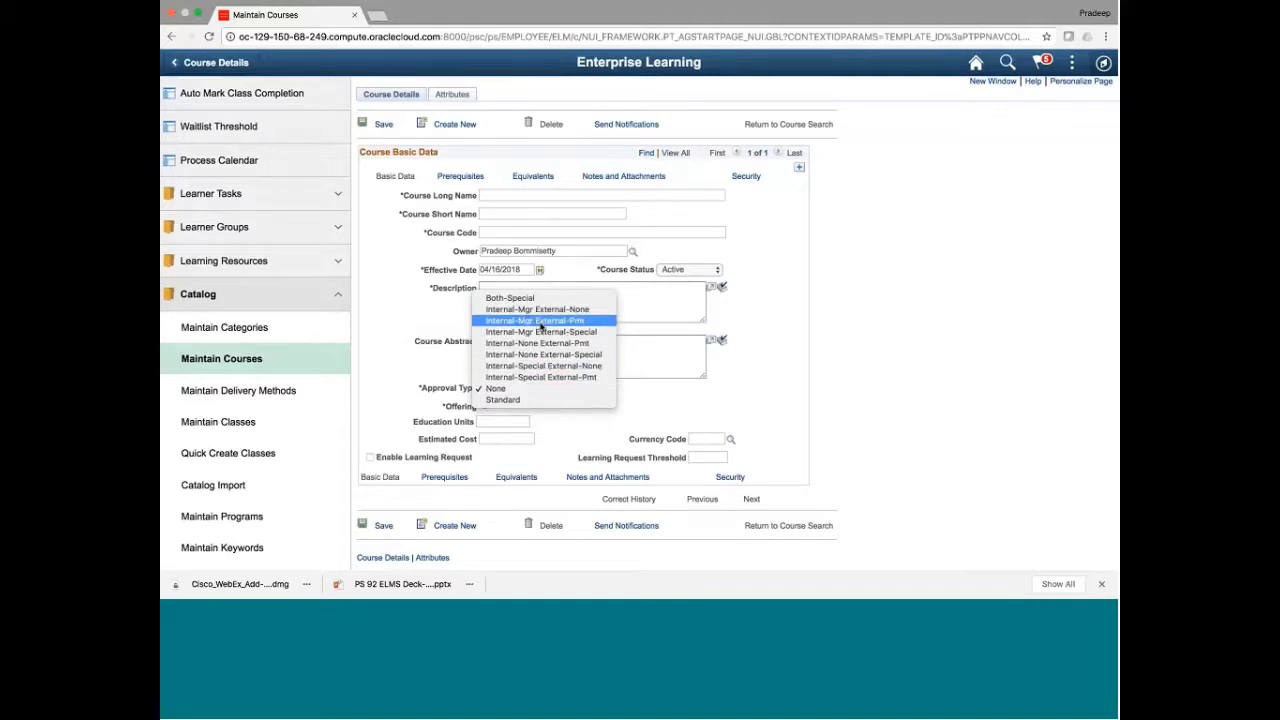
click(679, 397)
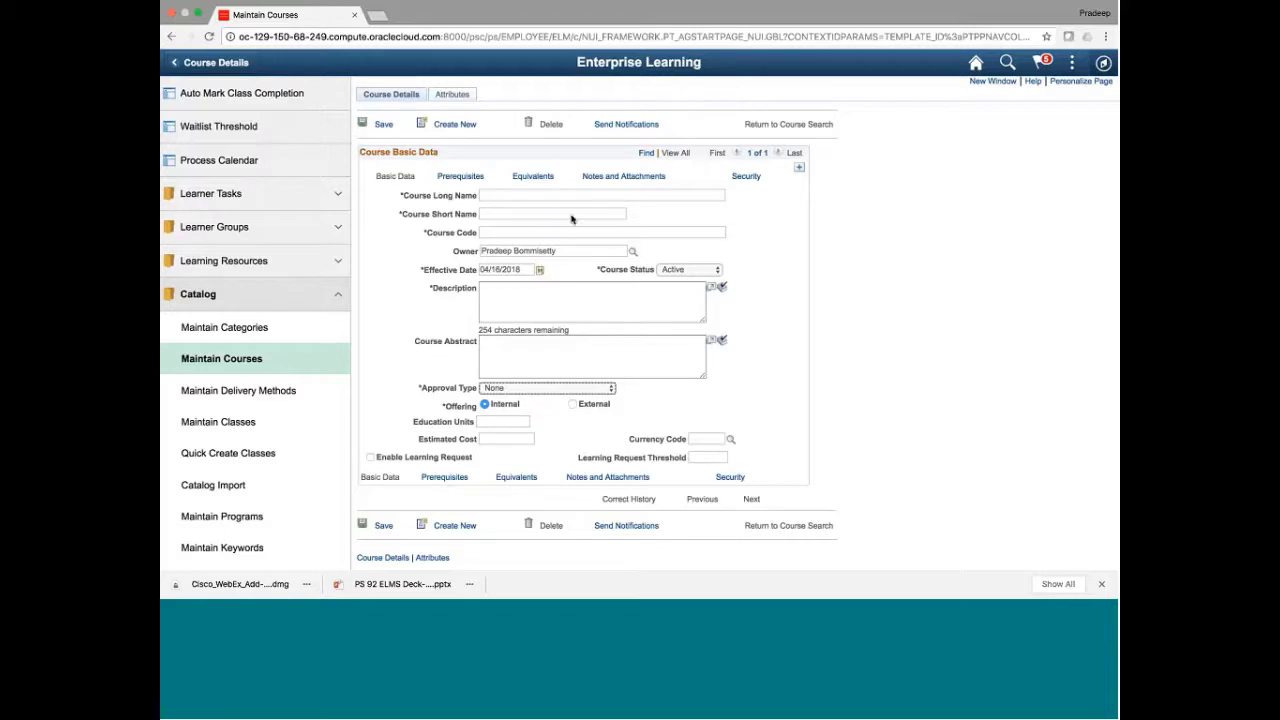
click(458, 176)
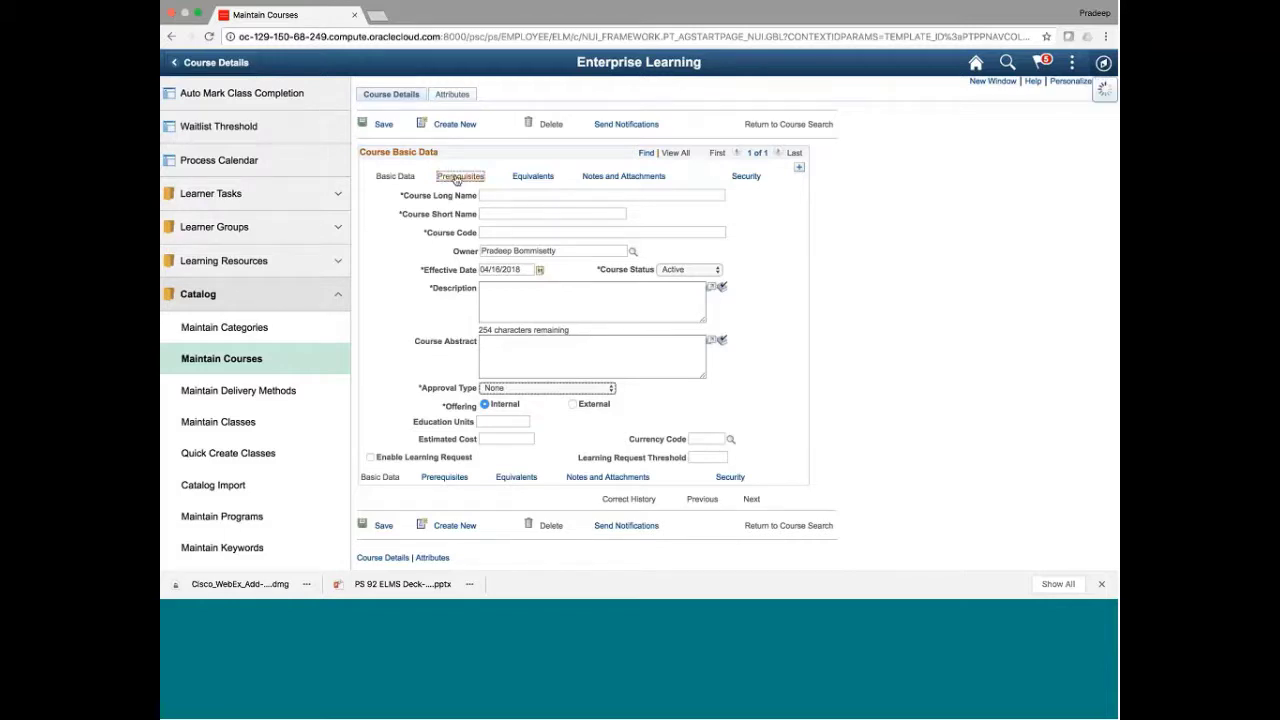
click(633, 339)
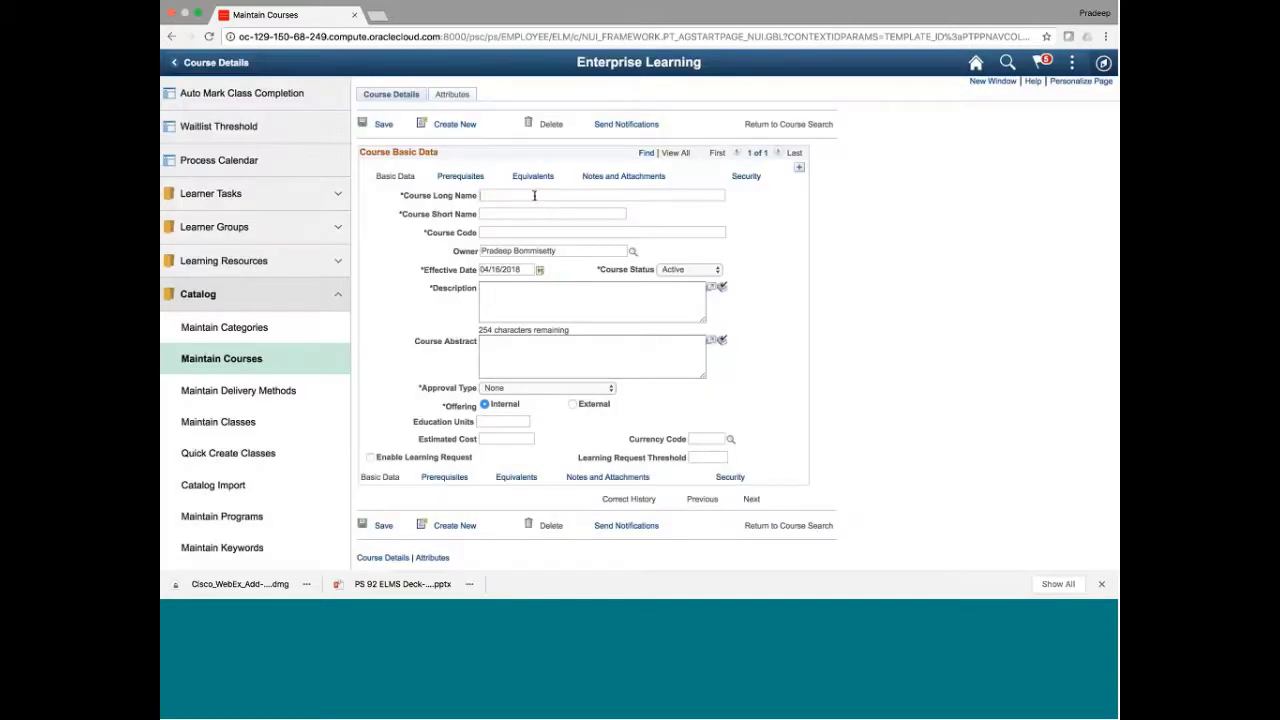
Enter long name Test, short name TestTest and code 123, then dismiss the description warning again
click(534, 195)
text(Test)
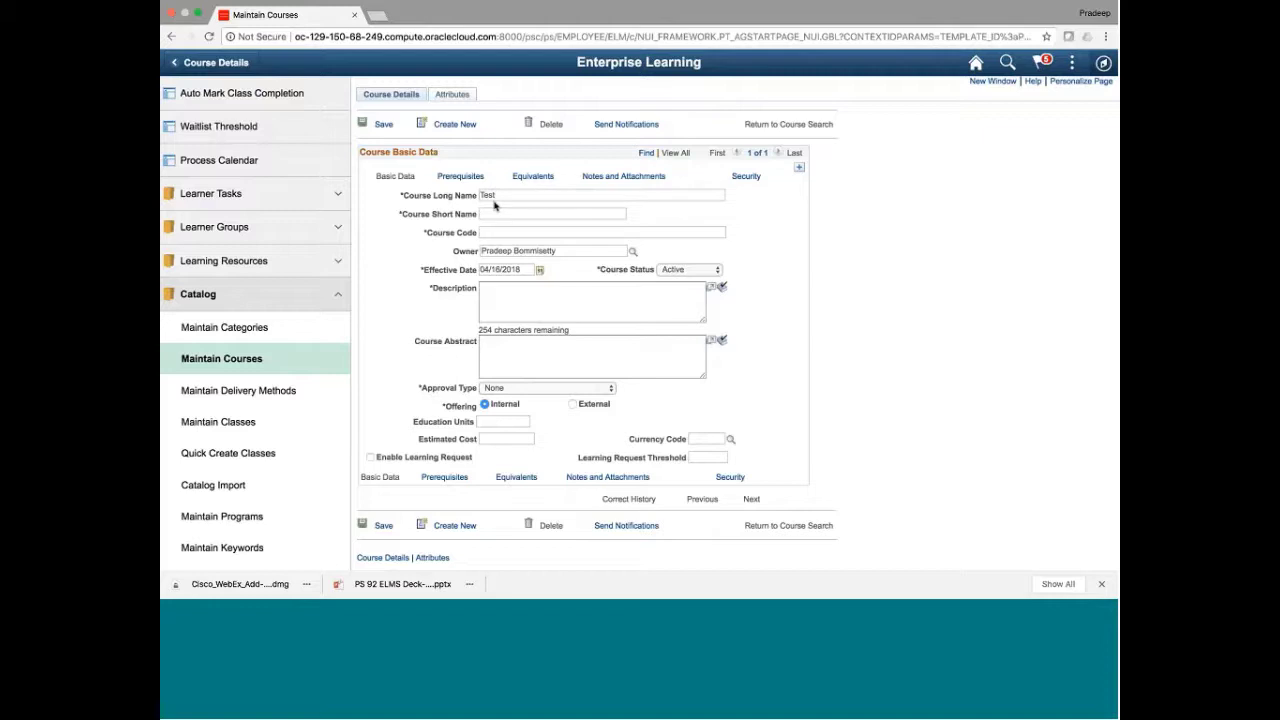
drag(503, 198, 479, 202)
click(489, 214)
key(ctrl+v)
key(ctrl+v)
click(488, 231)
text(123)
click(458, 176)
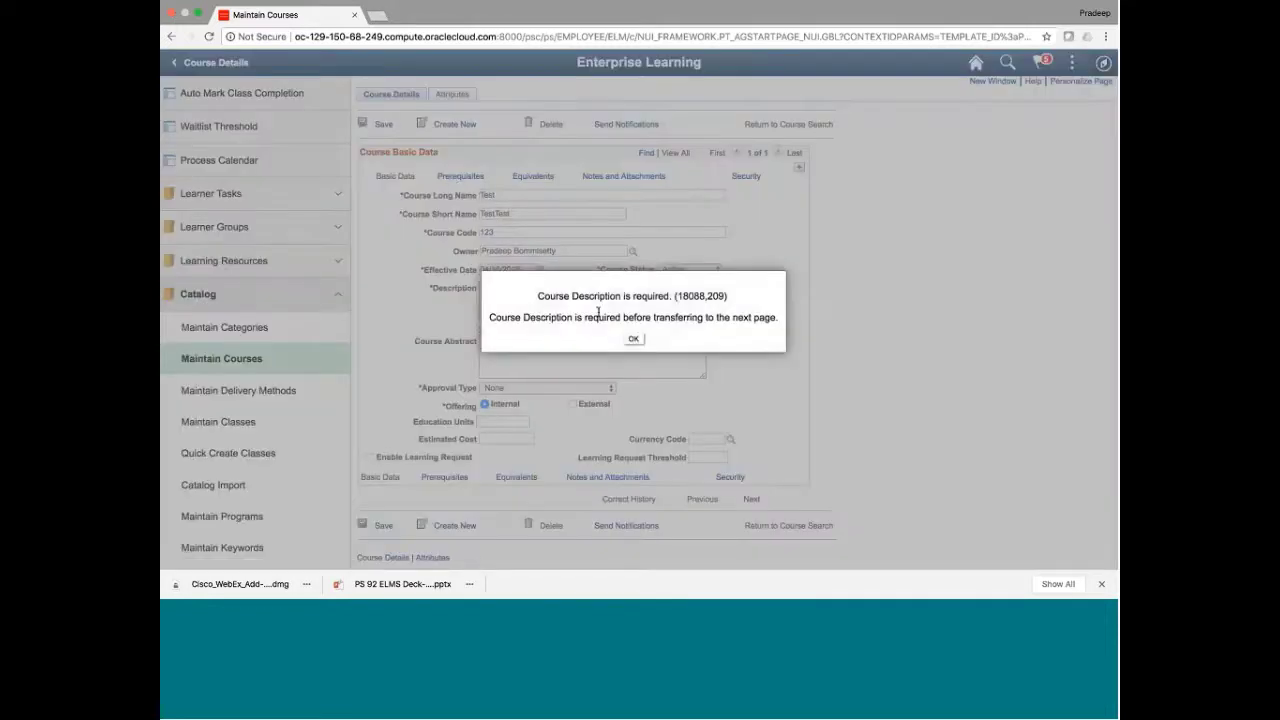
click(633, 339)
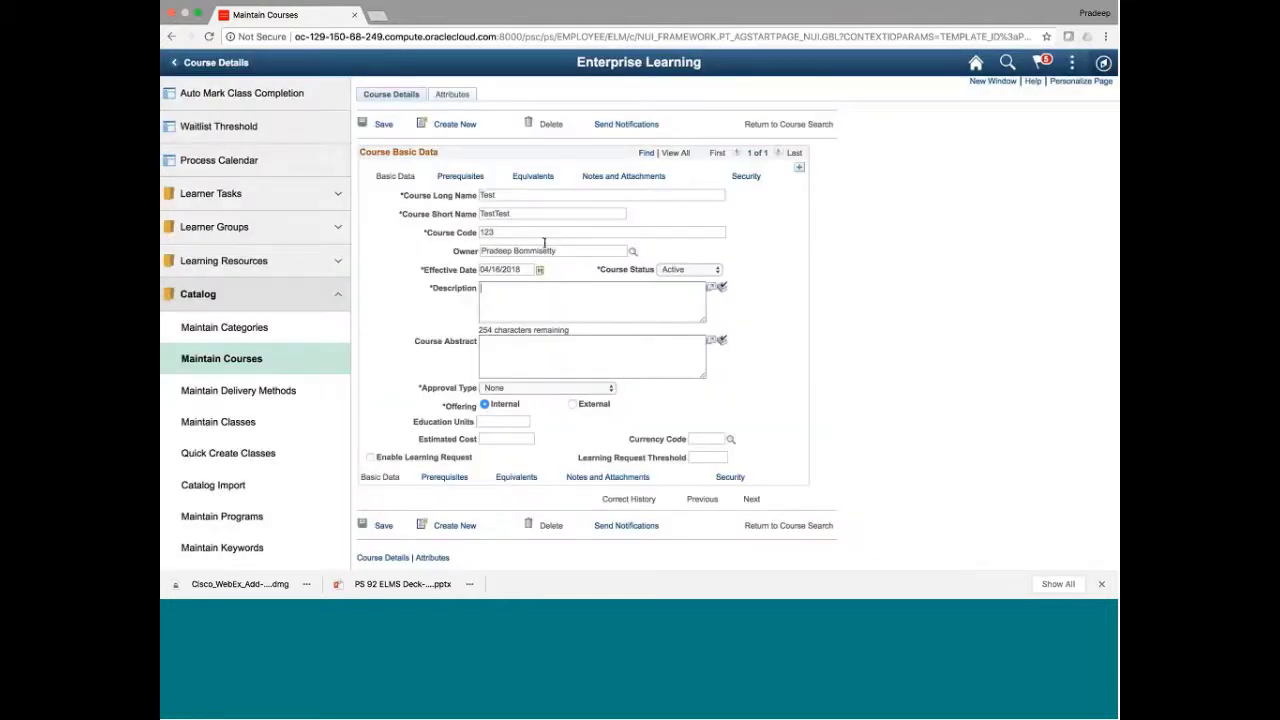
Discard the unsaved test course and open Communication Etiquette (COMM1001, effective 01/01/1970) from the course list
click(241, 362)
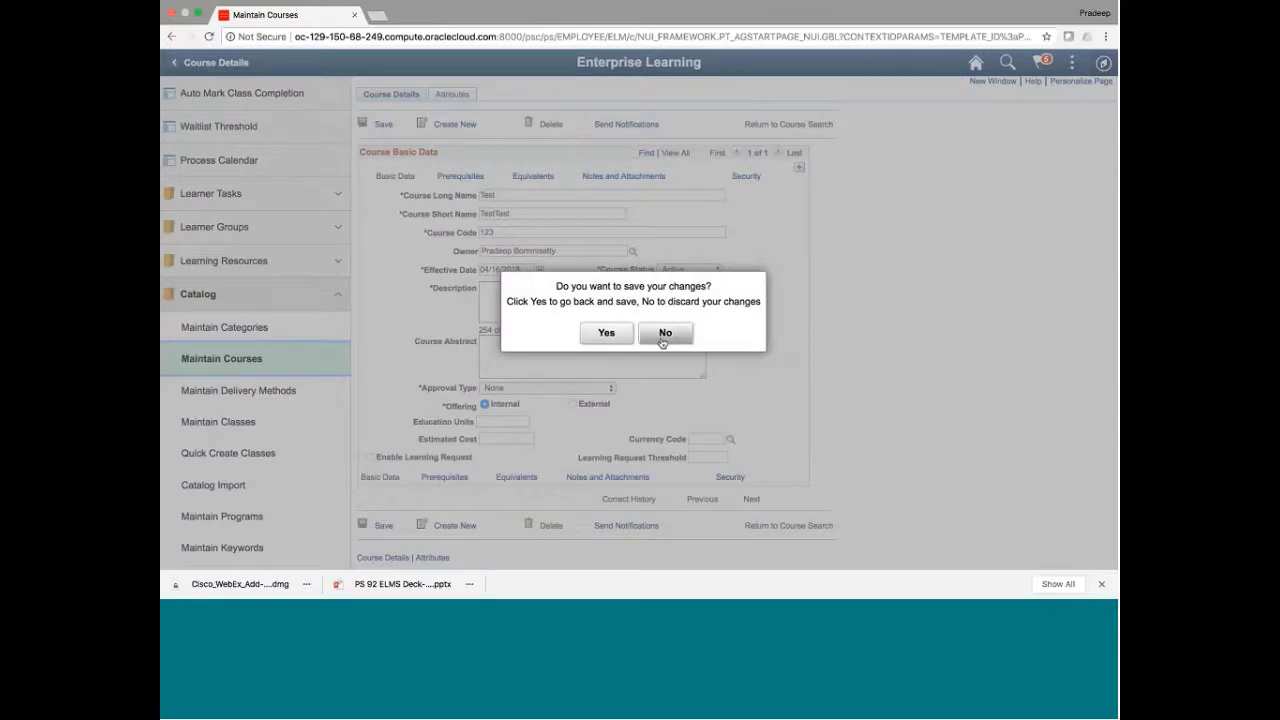
click(664, 334)
click(401, 281)
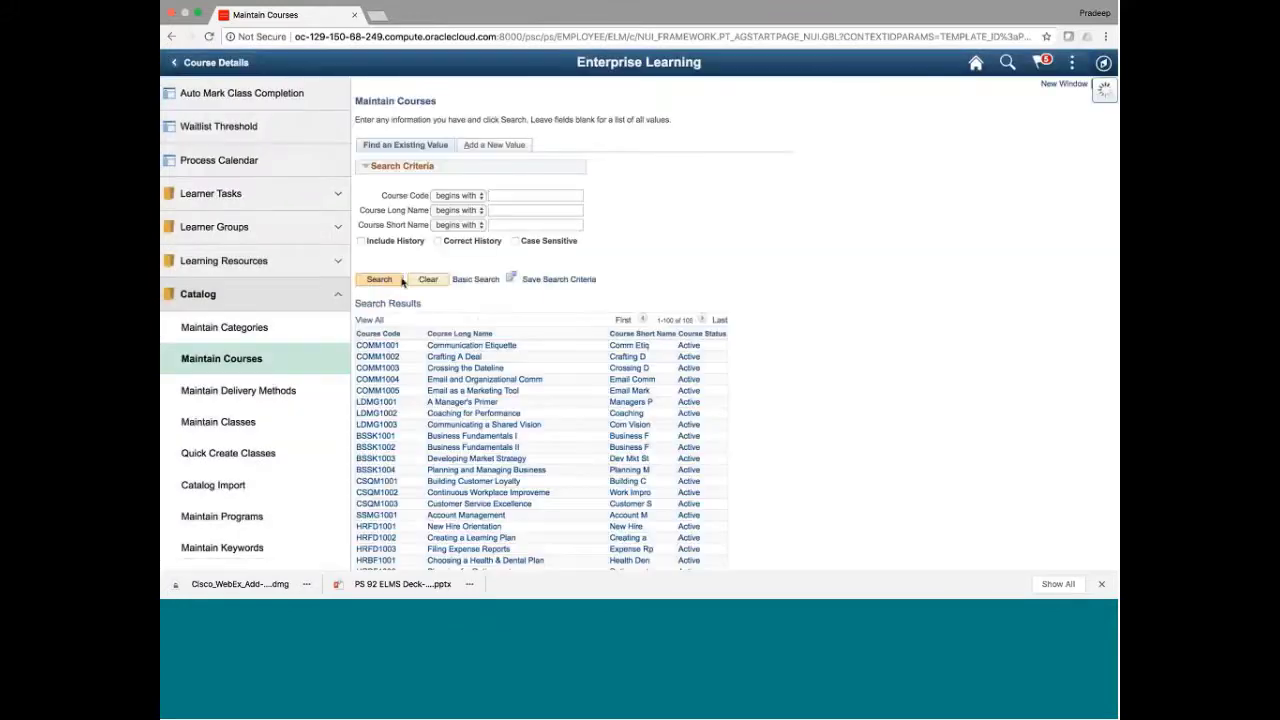
click(472, 347)
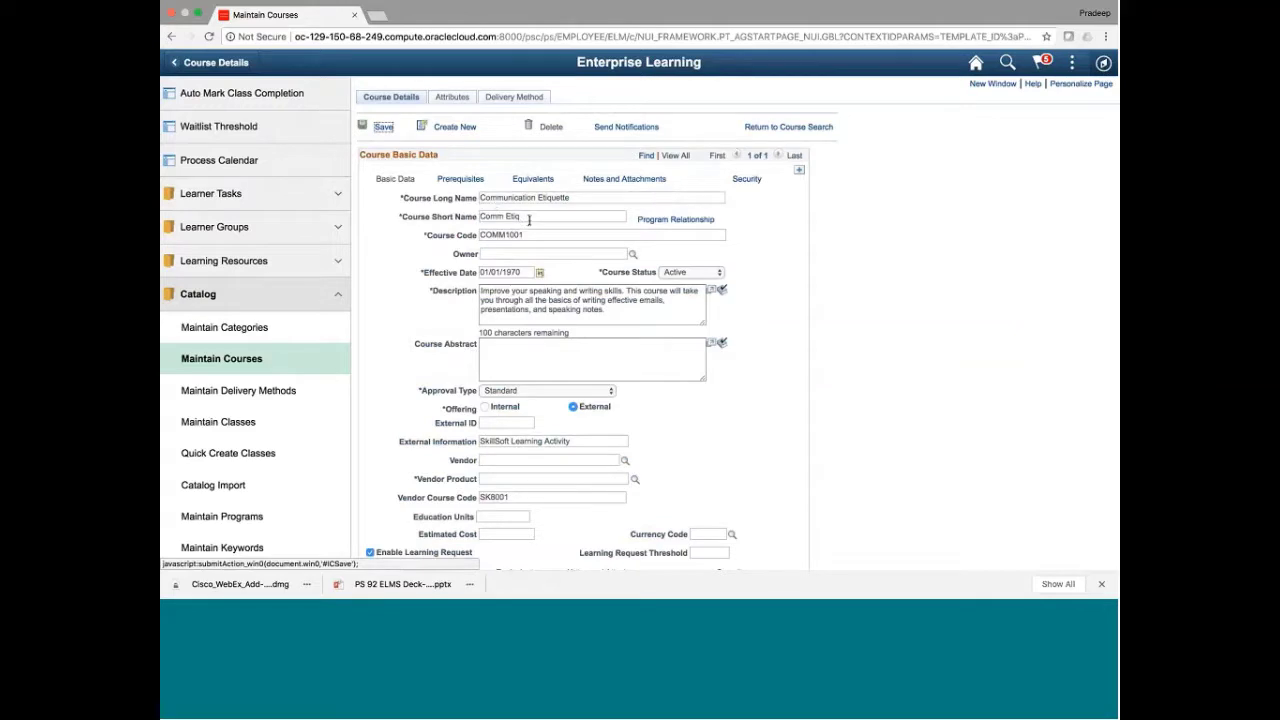
click(506, 272)
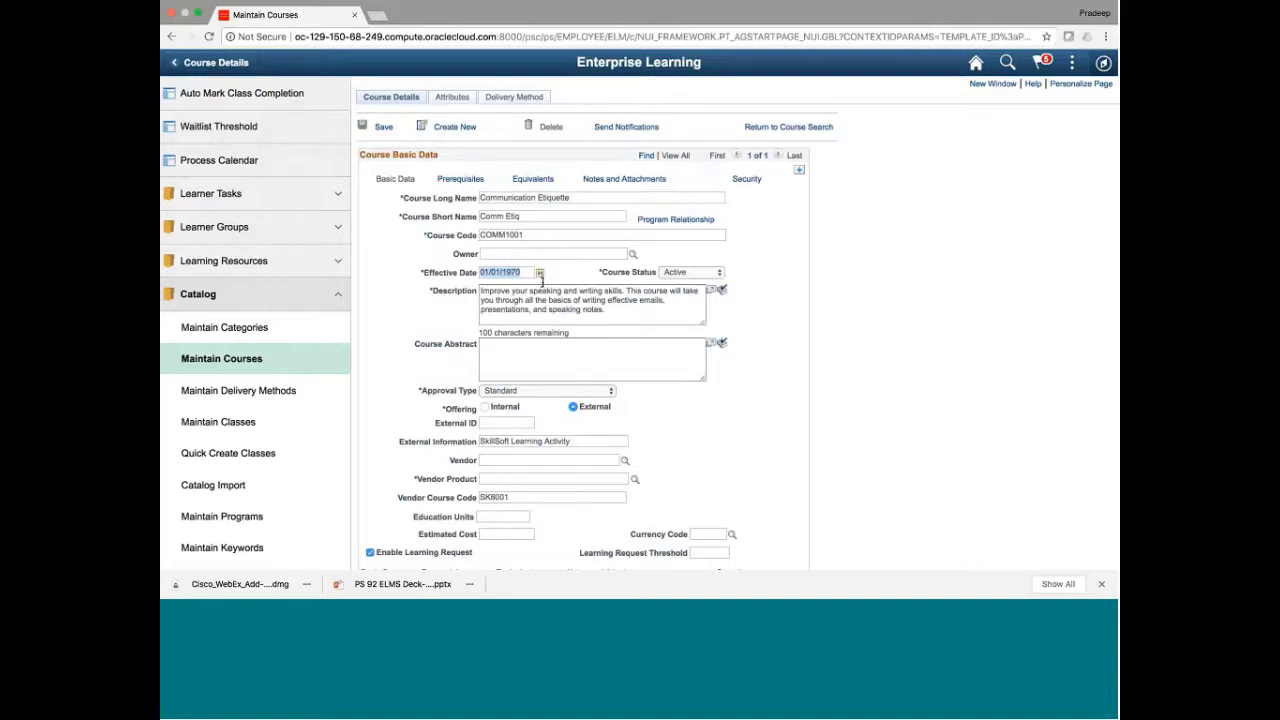
Check COMM1001's prerequisites and equivalents, ending on the SkillSoft note and test.htm attachment
click(460, 179)
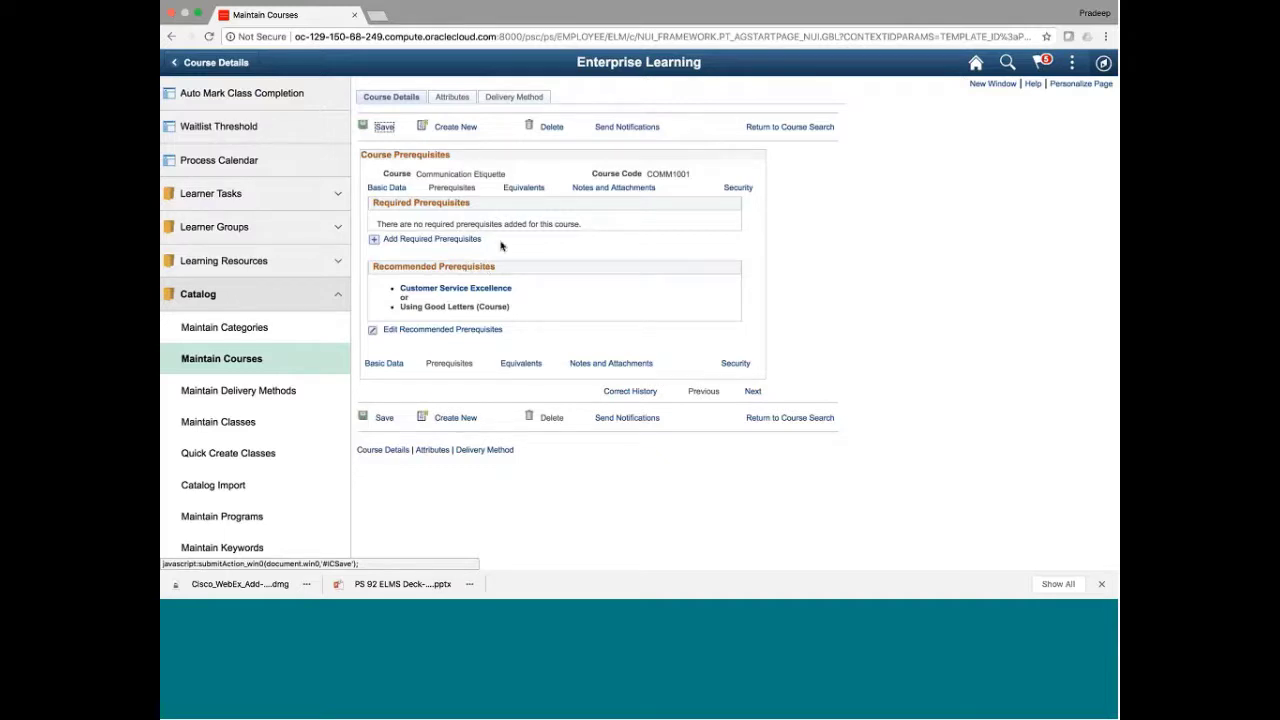
click(520, 190)
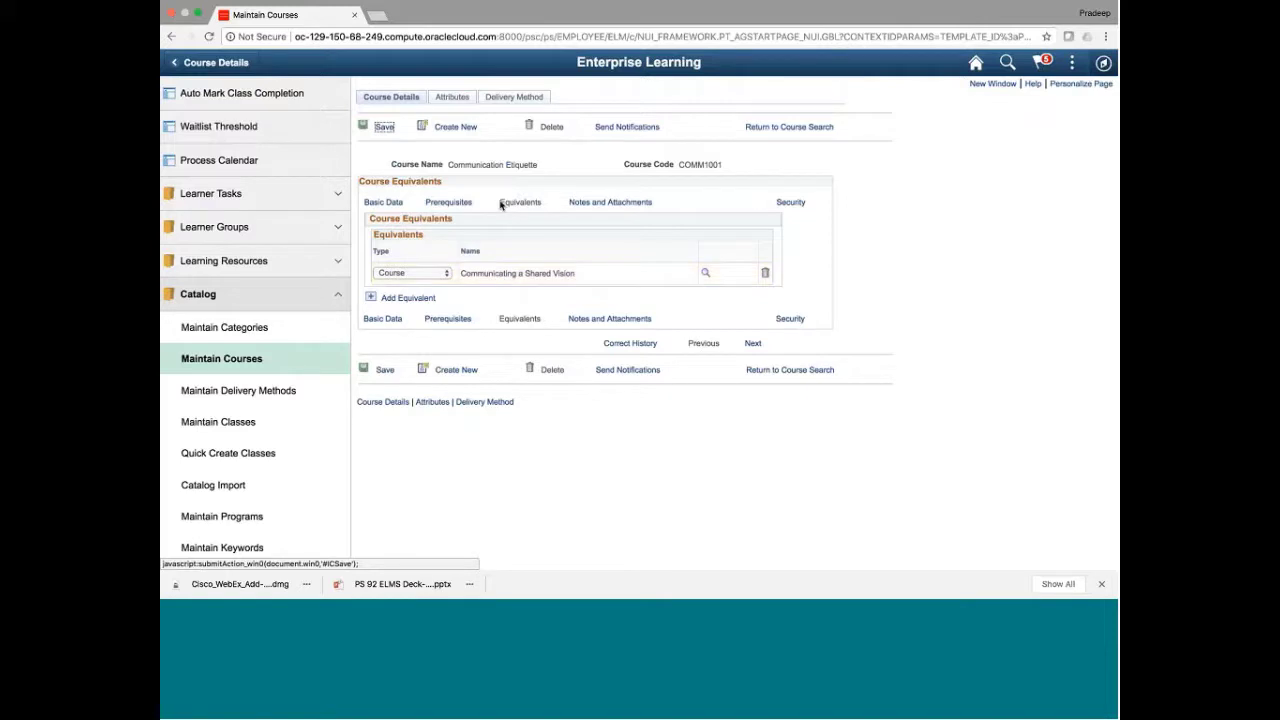
click(498, 164)
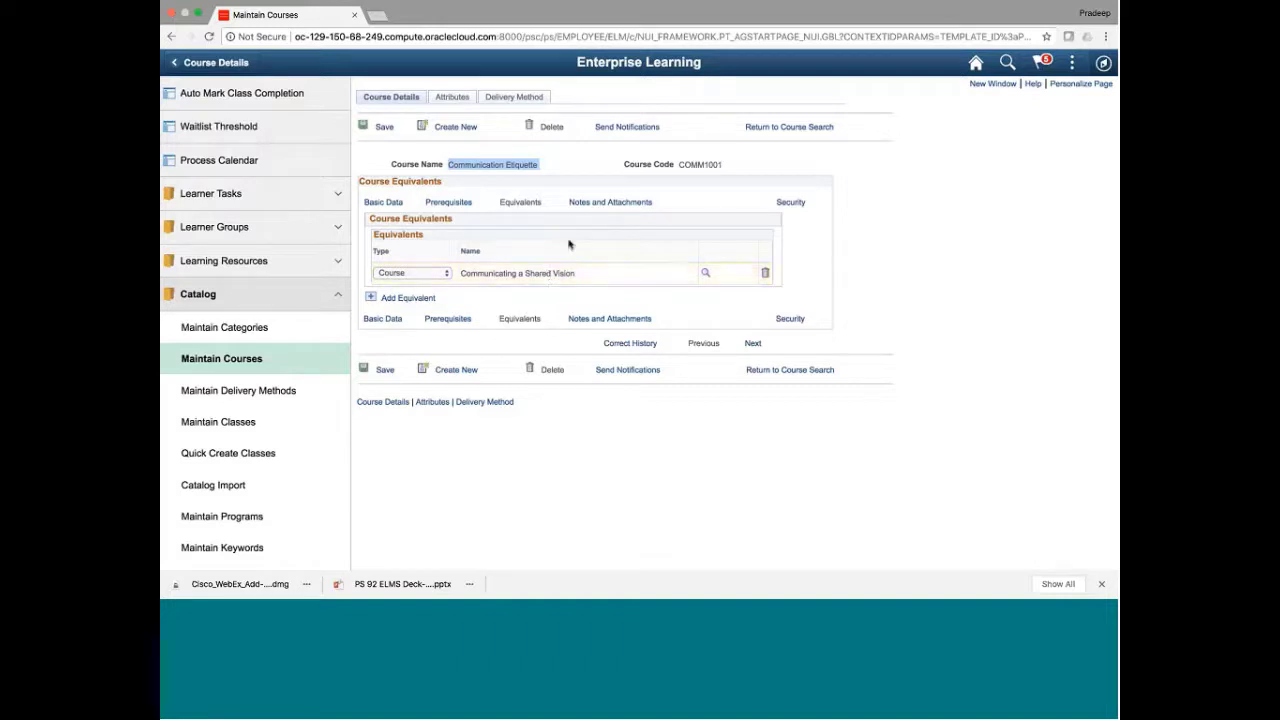
click(589, 203)
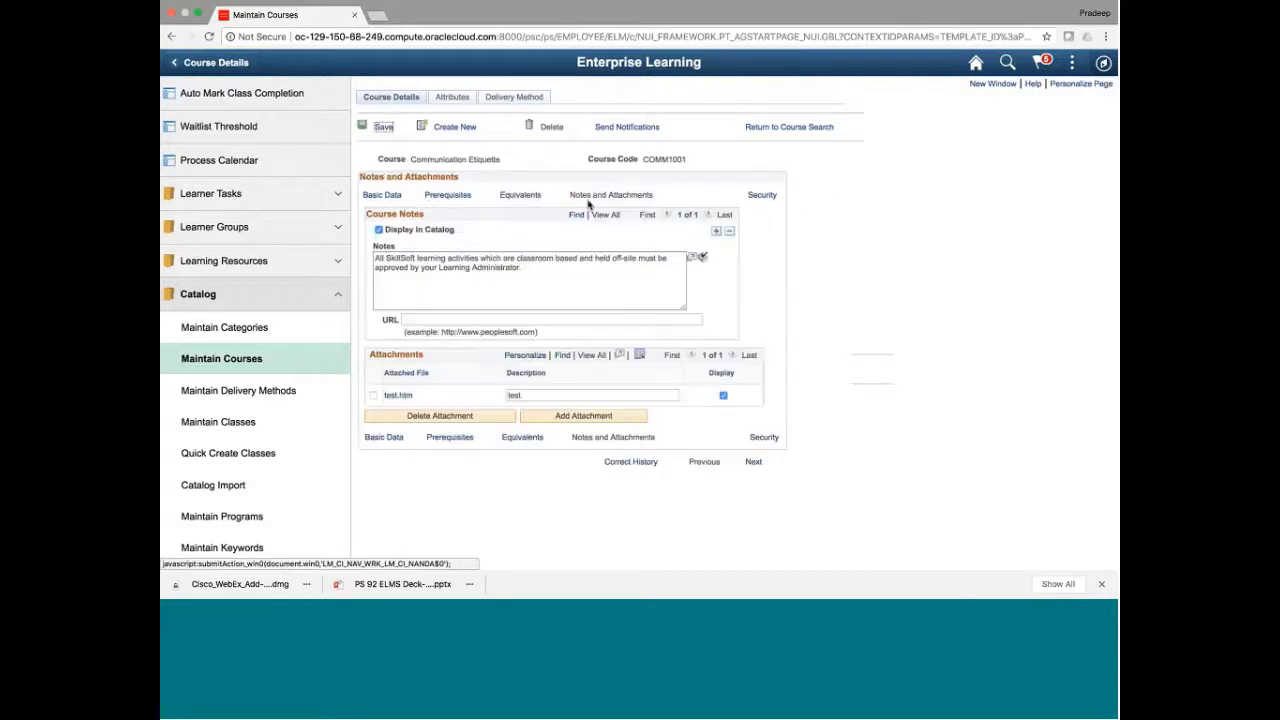
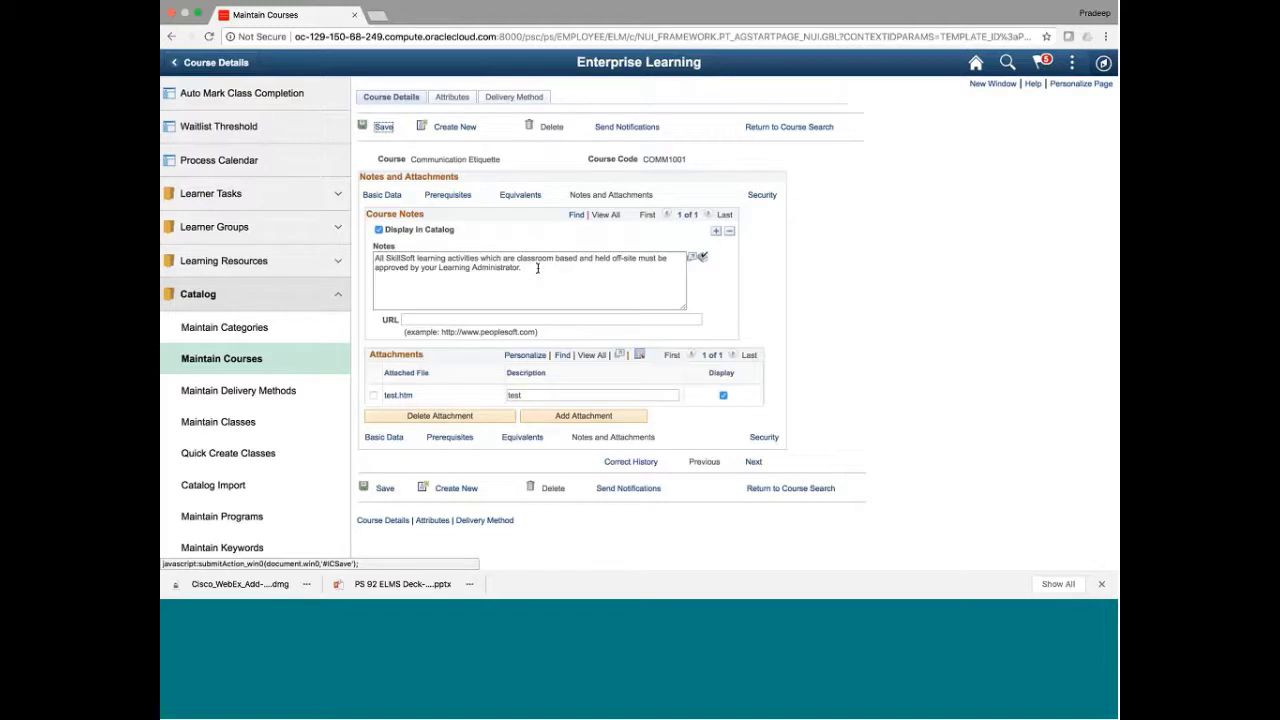
Show COMM1001's Security page, listing ten learning environments with North America as primary
click(760, 196)
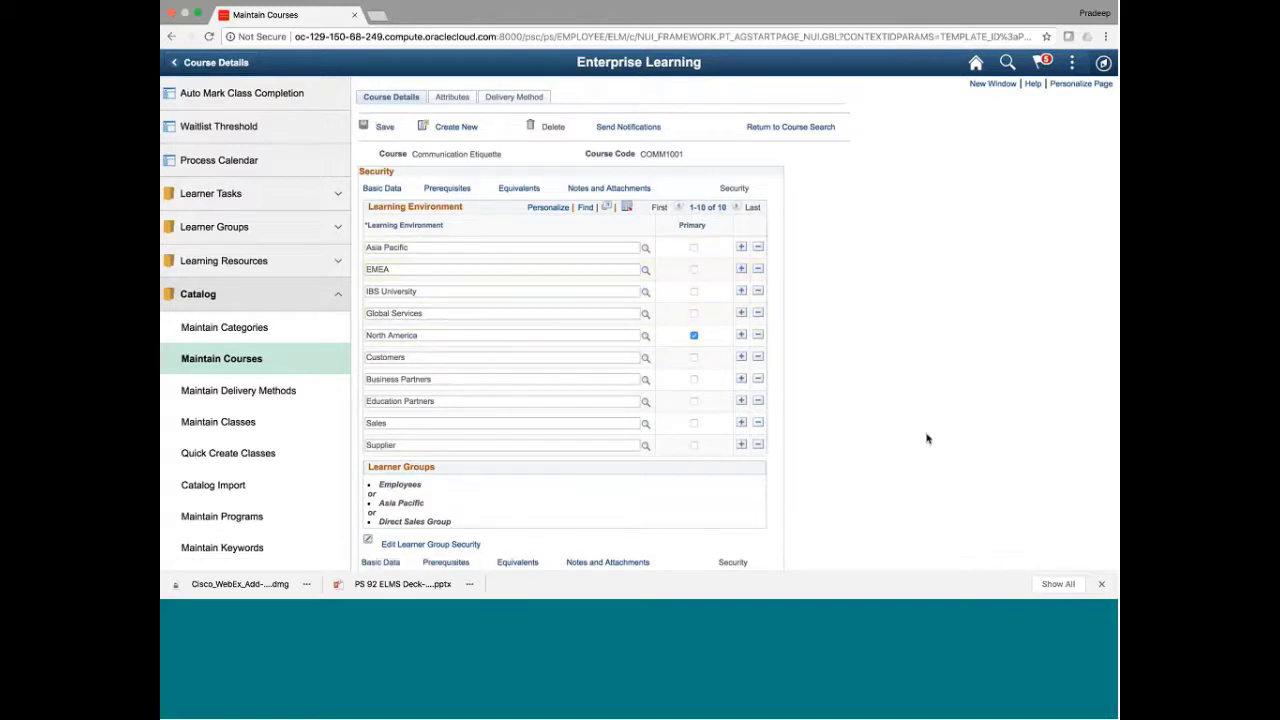
Review the Employees learner group, then show COMM1001's category, keywords and objectives
scroll(928, 437, down, 2)
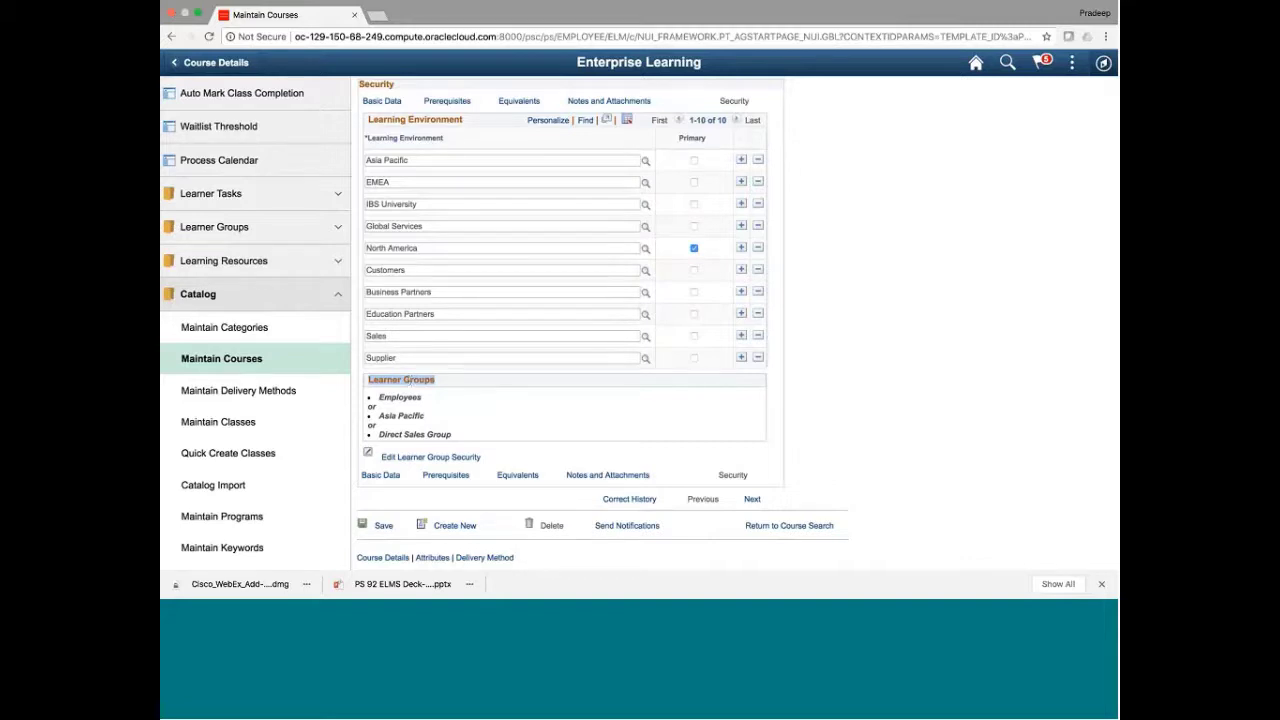
double_click(398, 396)
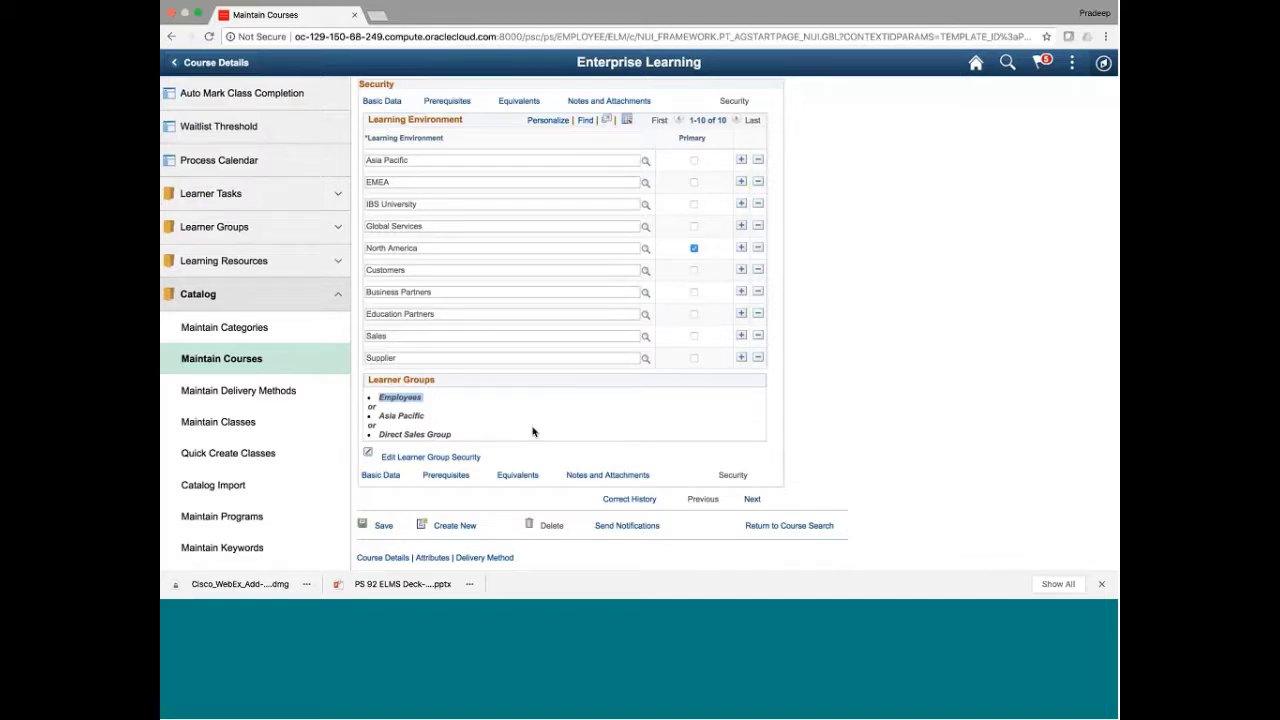
scroll(532, 431, up, 1)
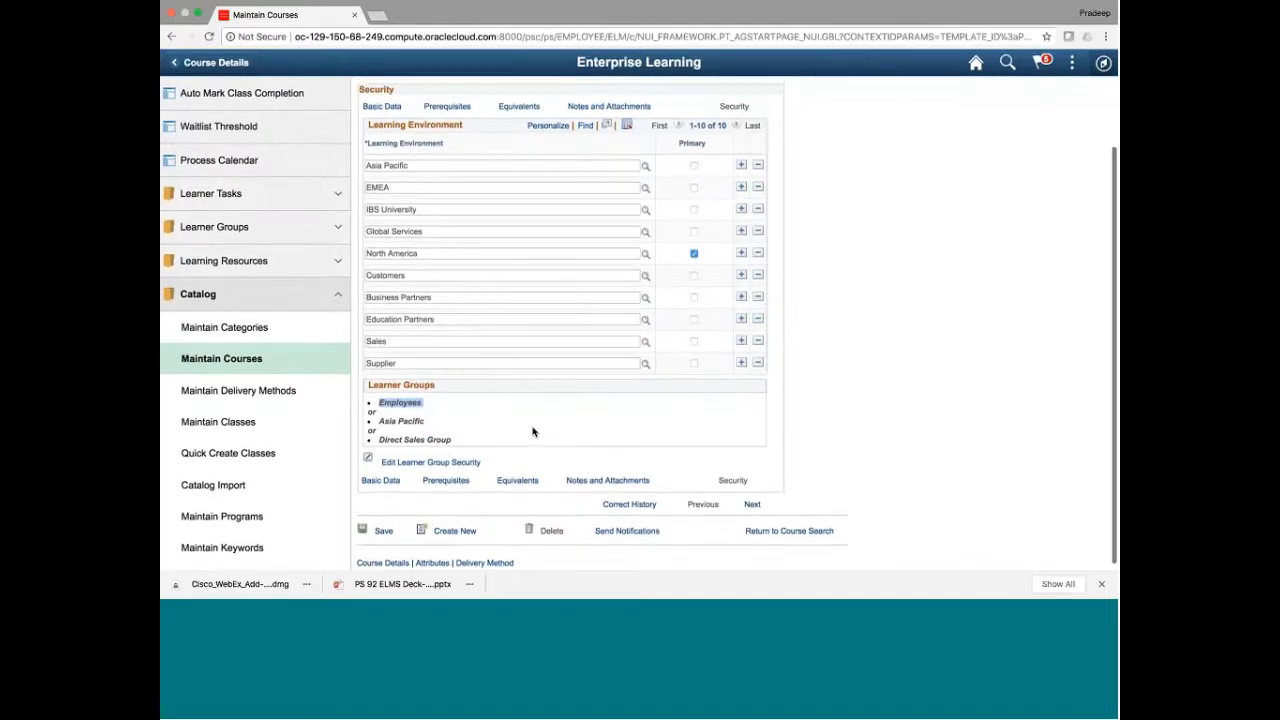
scroll(532, 431, up, 3)
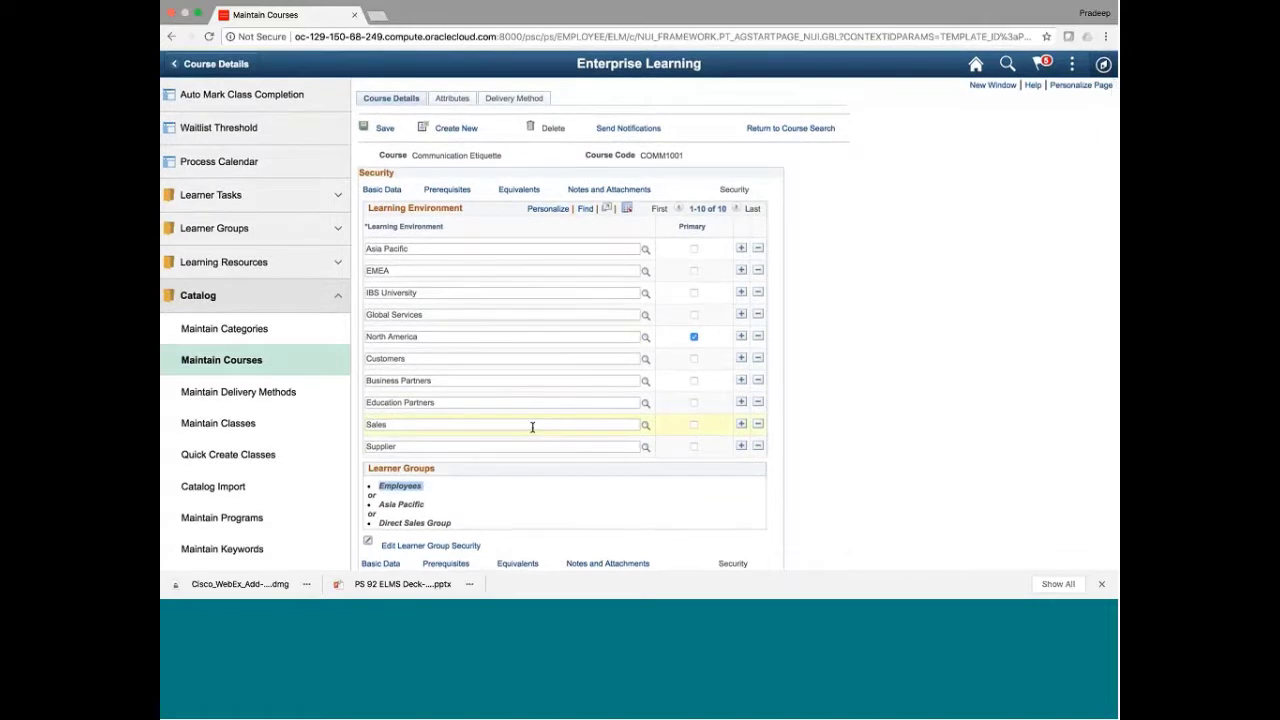
scroll(532, 427, down, 3)
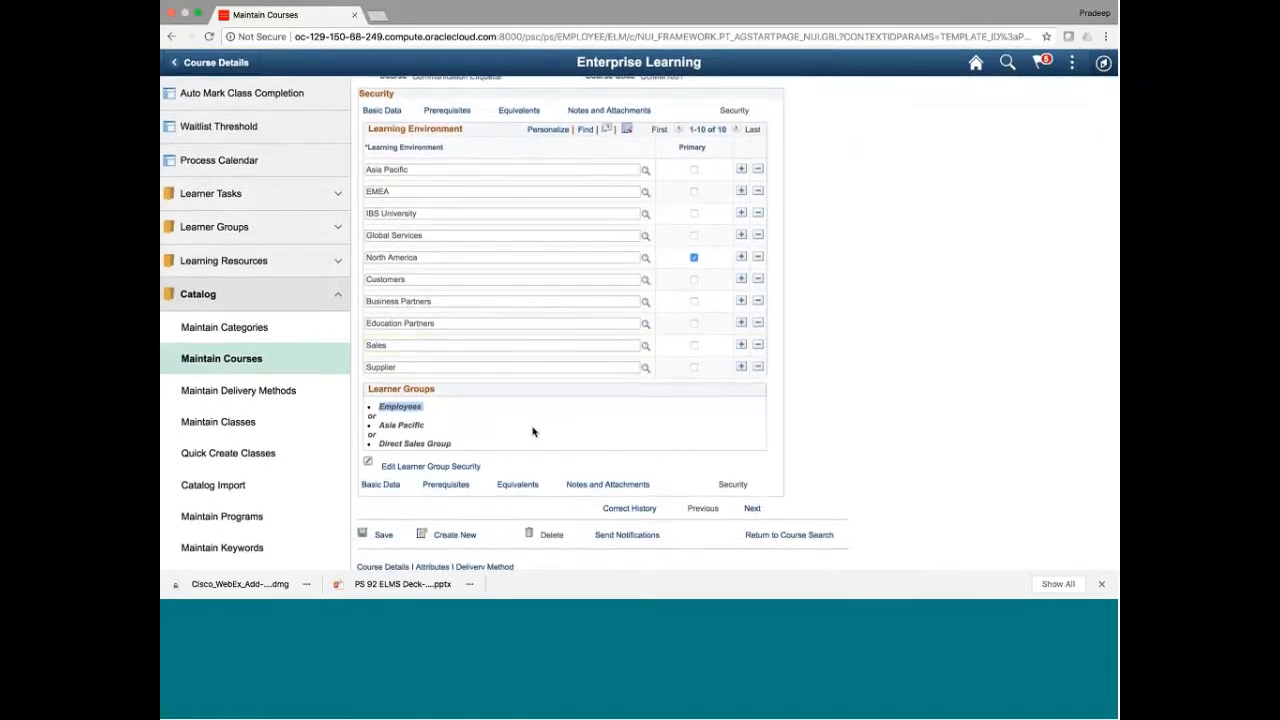
scroll(532, 431, up, 1)
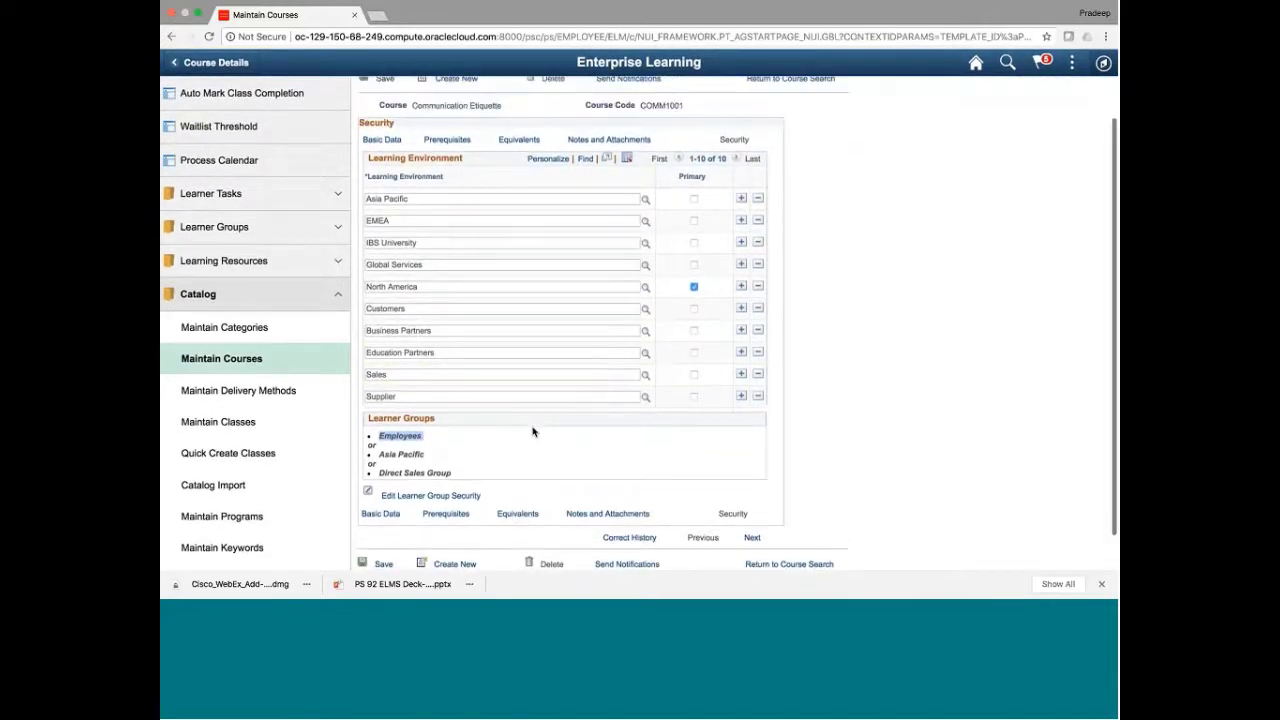
scroll(532, 431, up, 2)
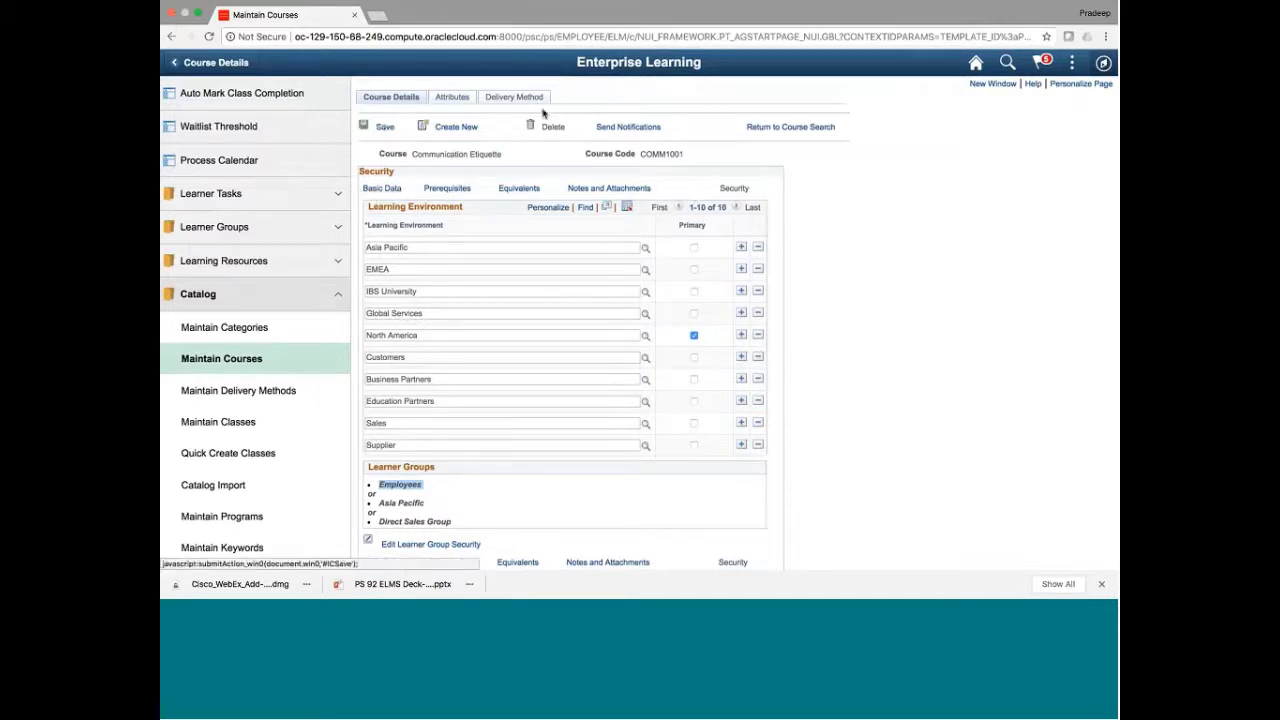
scroll(815, 449, down, 3)
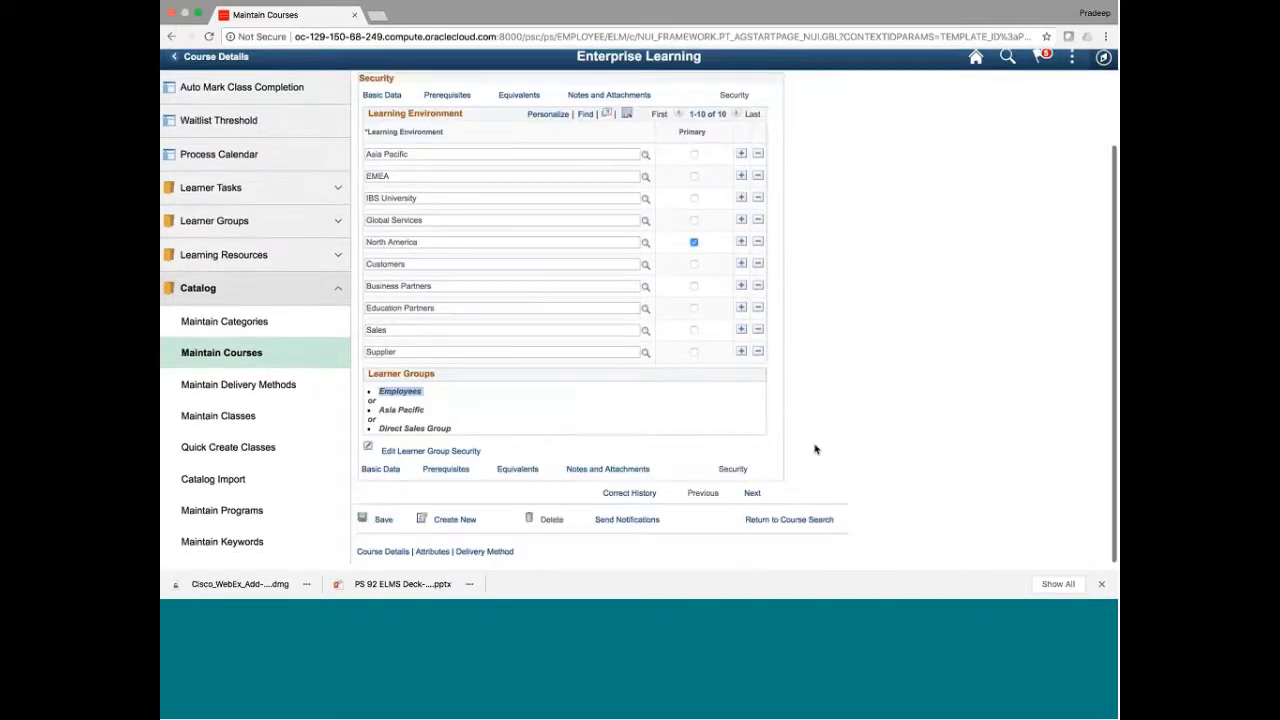
scroll(815, 449, up, 3)
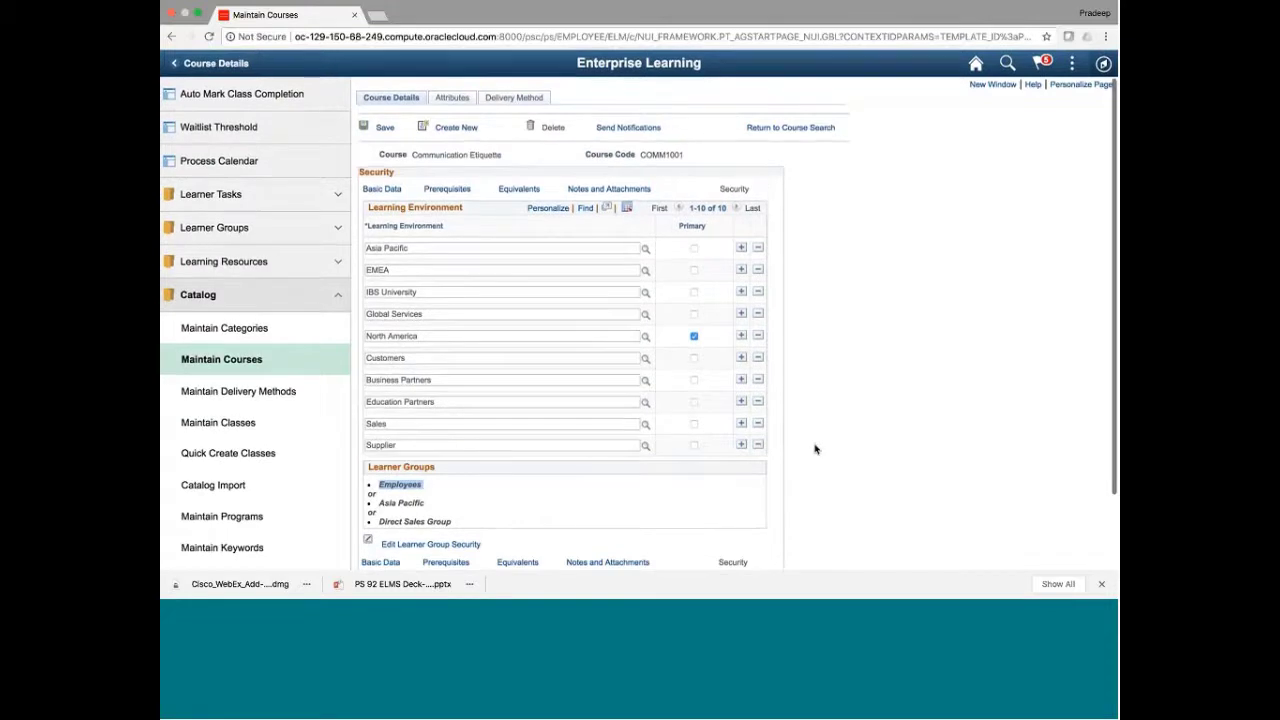
click(460, 97)
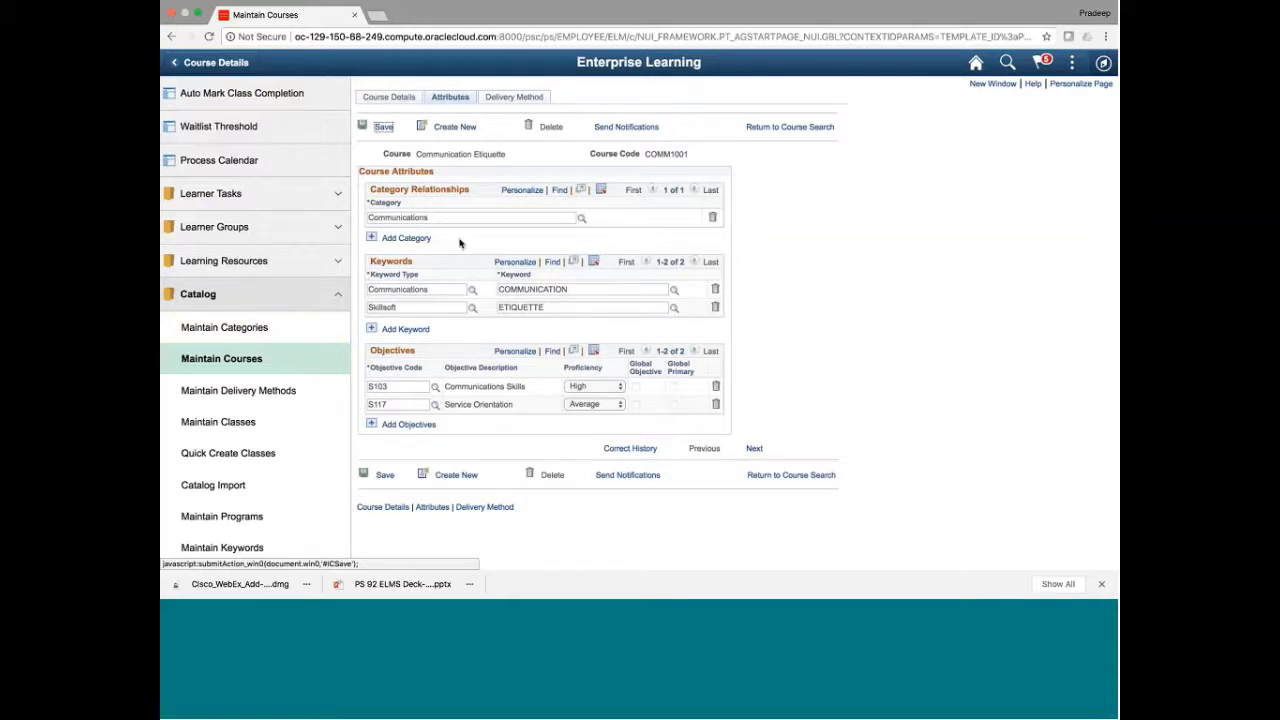
Try adding a second category beside Communications, which triggers the Correction-mode error
click(402, 217)
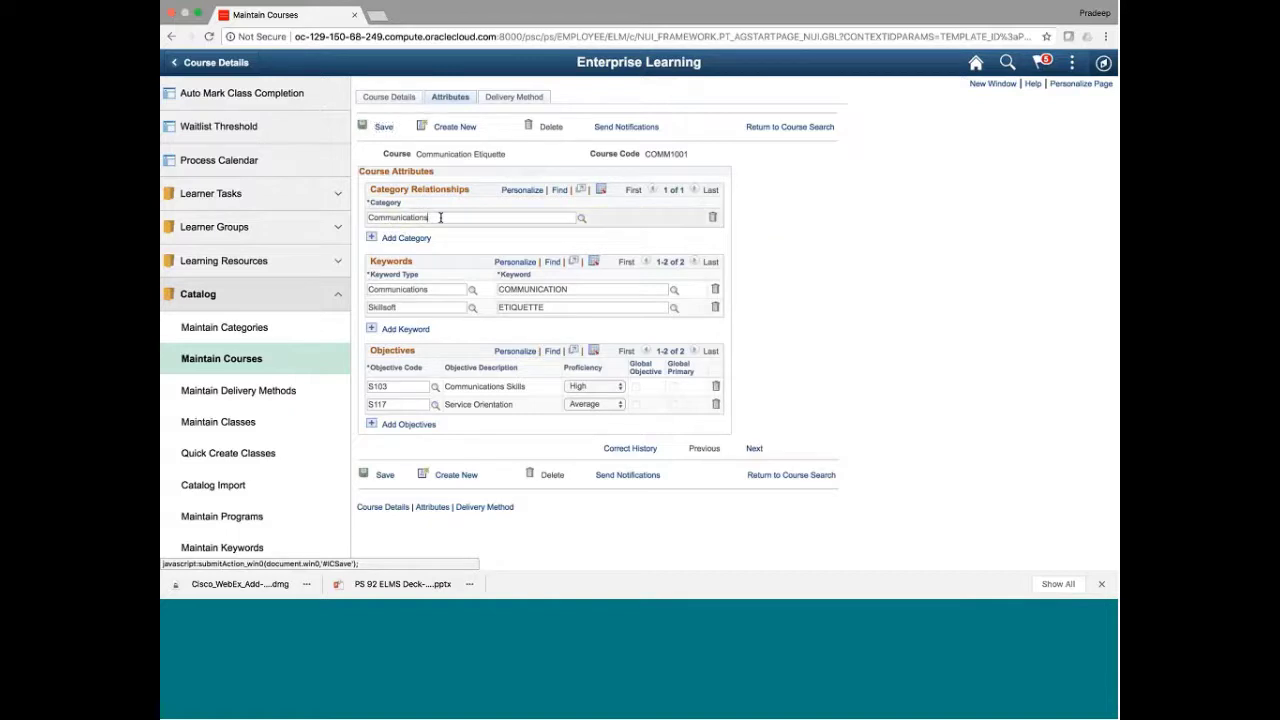
triple_click(477, 155)
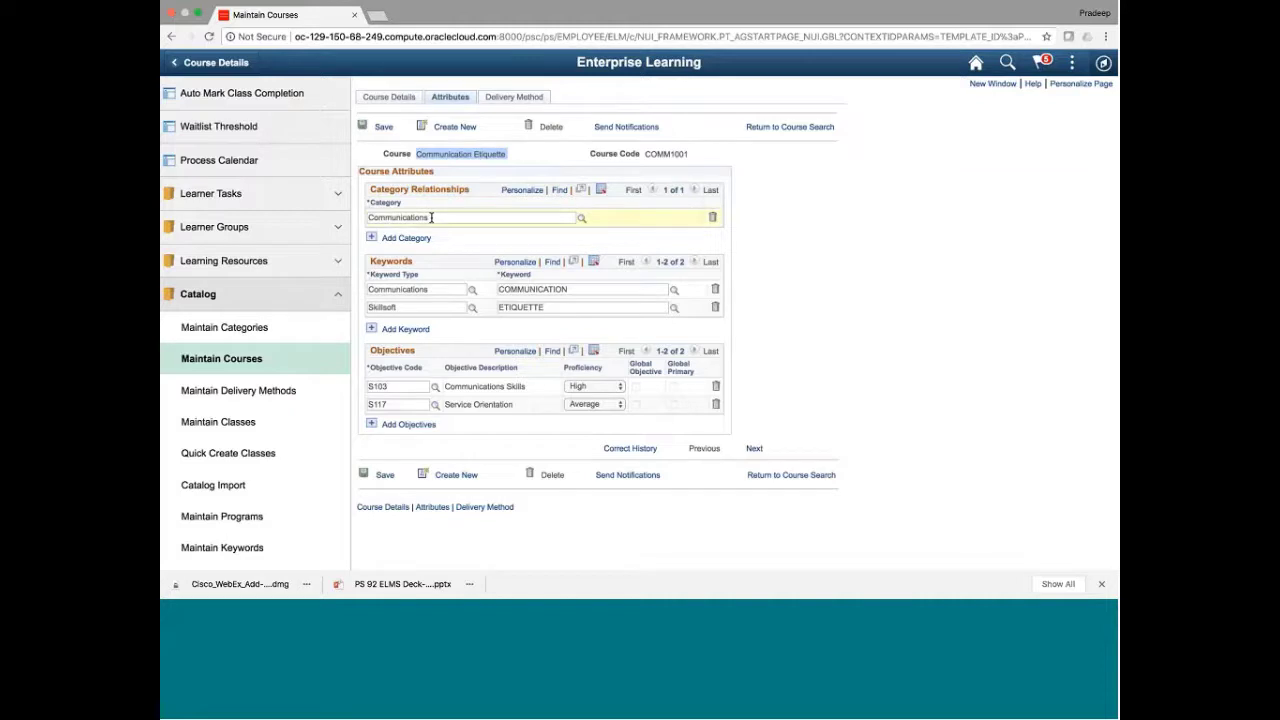
click(405, 238)
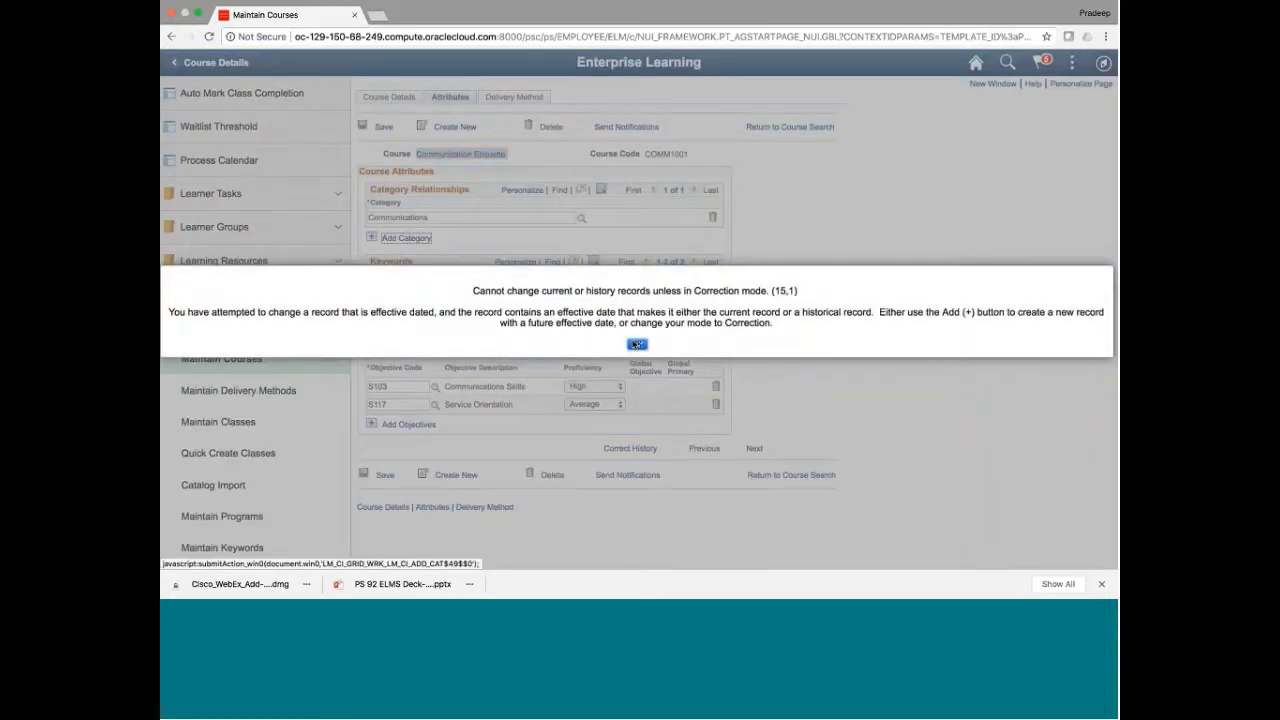
Close the 'Cannot change current or history records' error (15,1) with OK
click(636, 344)
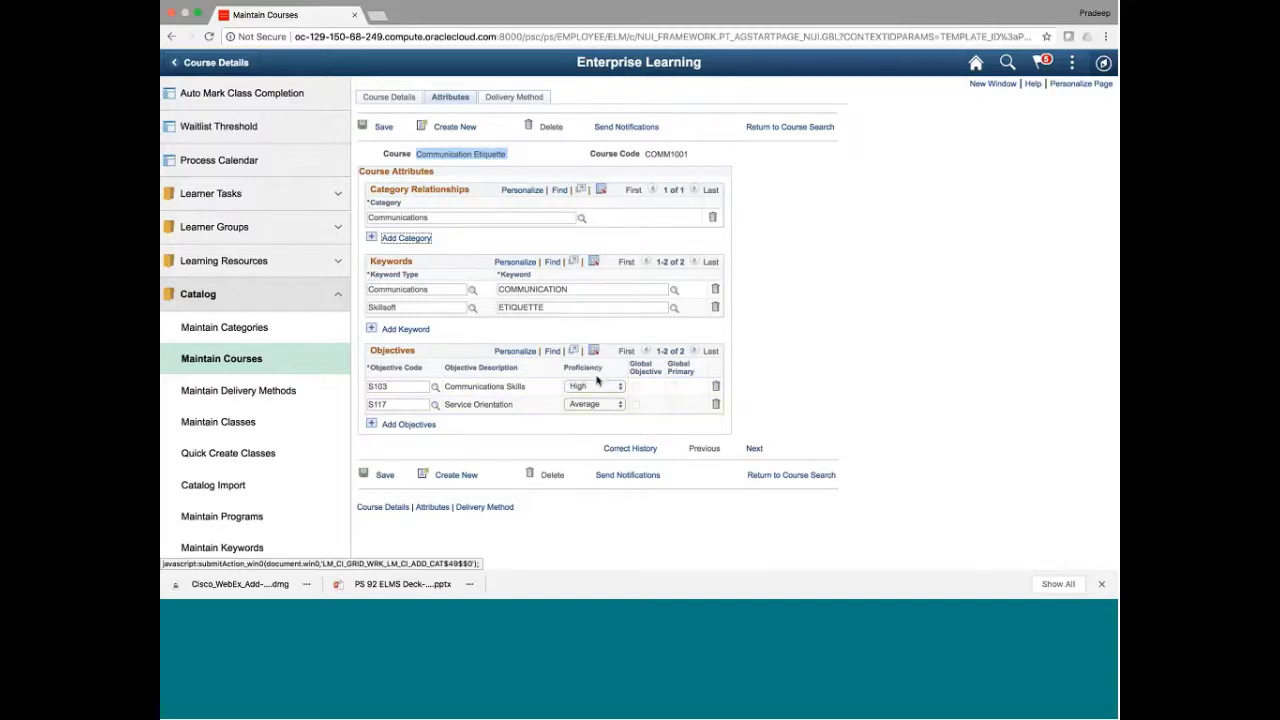
click(471, 403)
triple_click(471, 403)
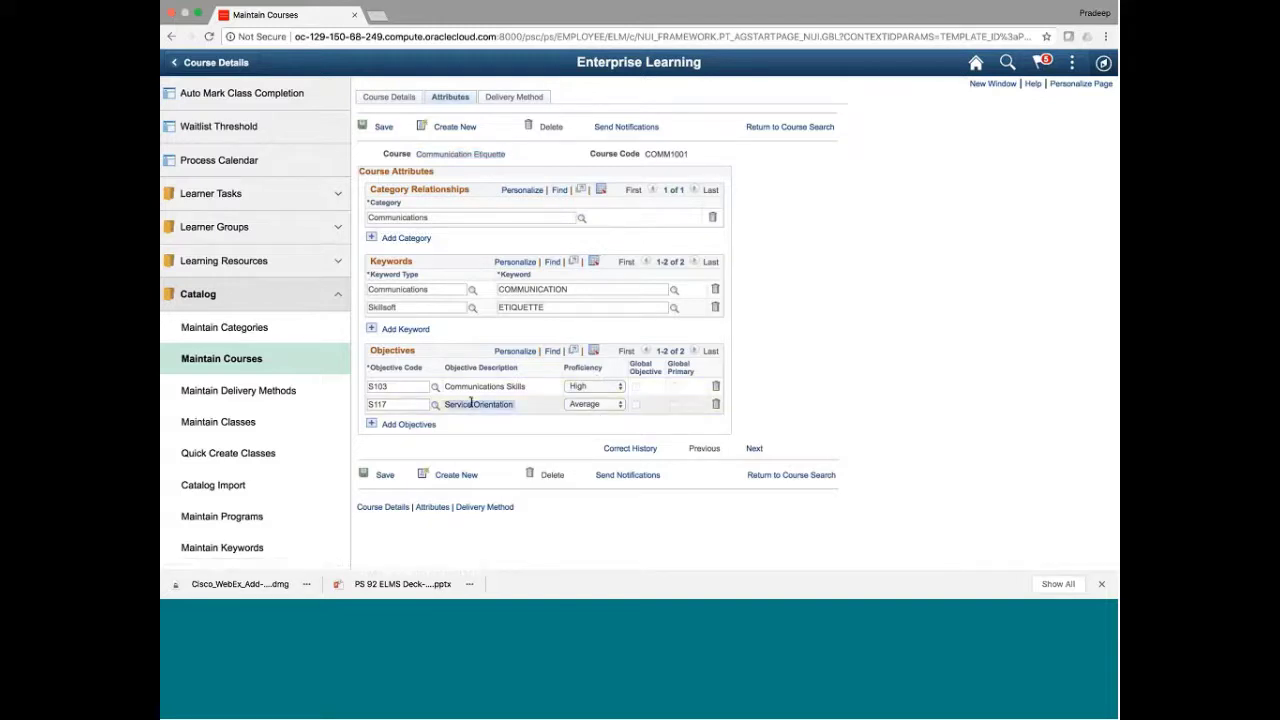
triple_click(475, 153)
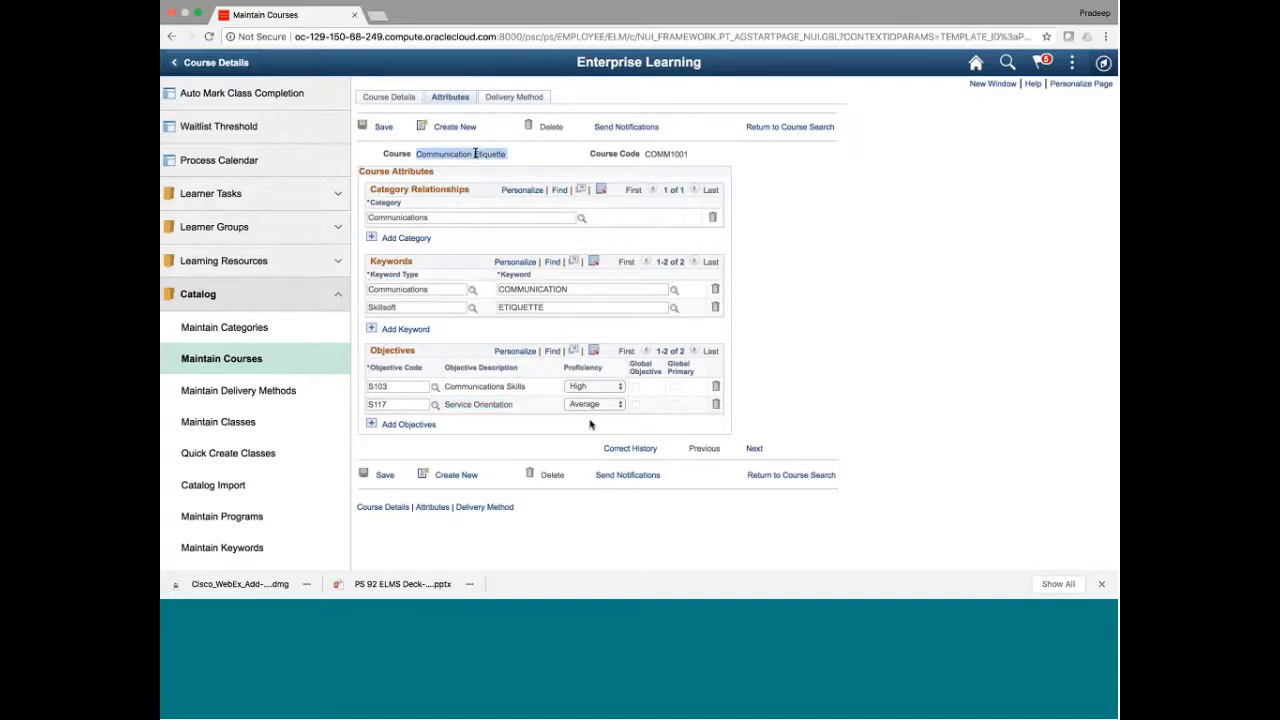
triple_click(473, 404)
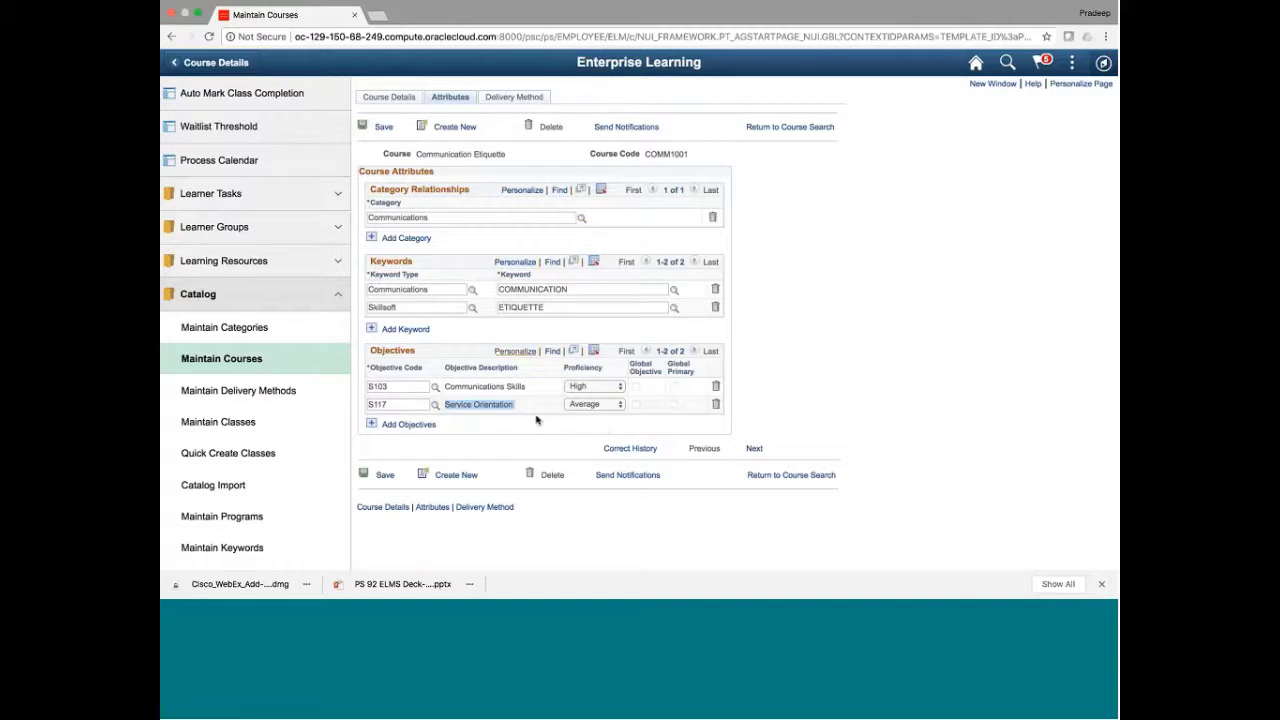
click(510, 98)
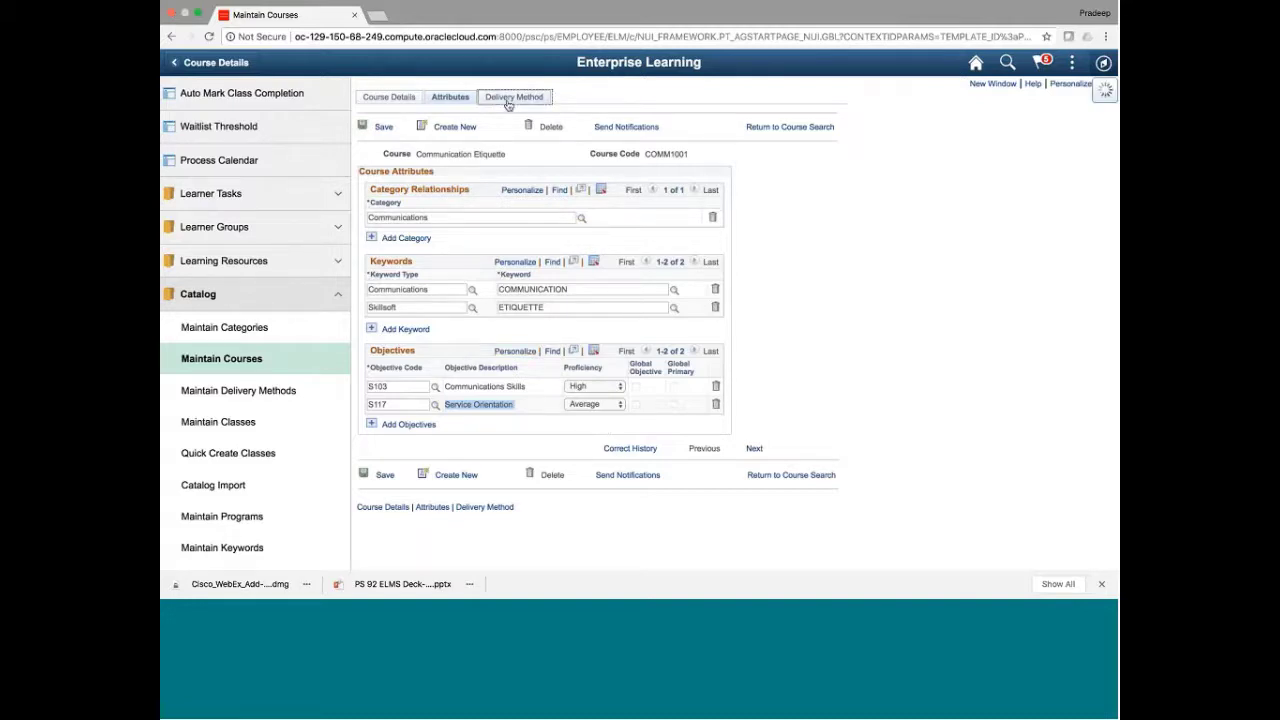
click(447, 98)
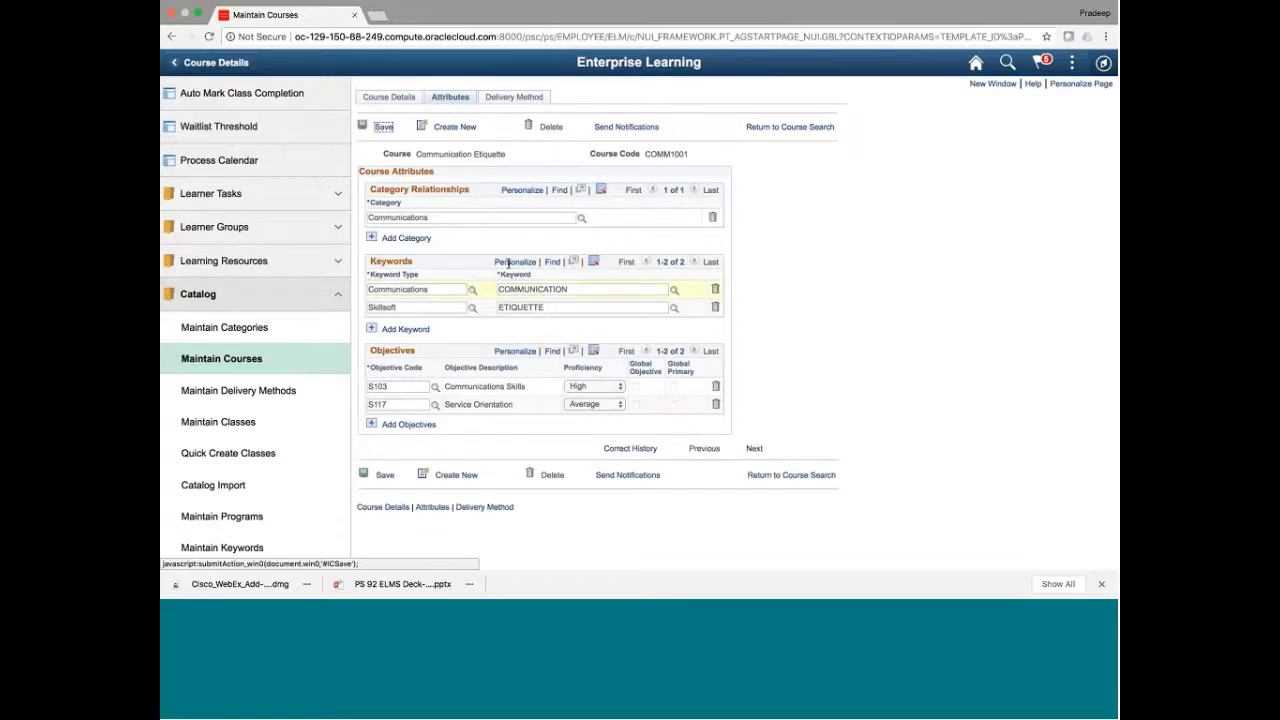
Review COMM1001's two External Vendor delivery methods and begin adding a new one
click(505, 98)
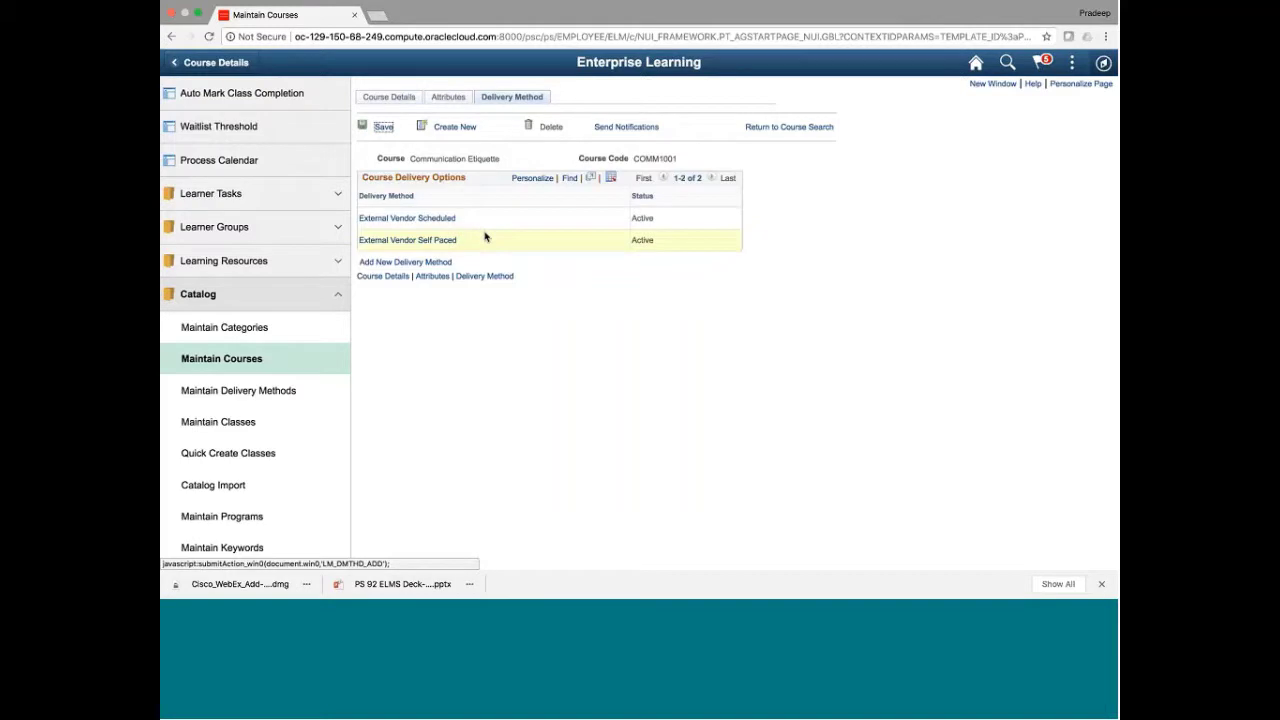
click(427, 263)
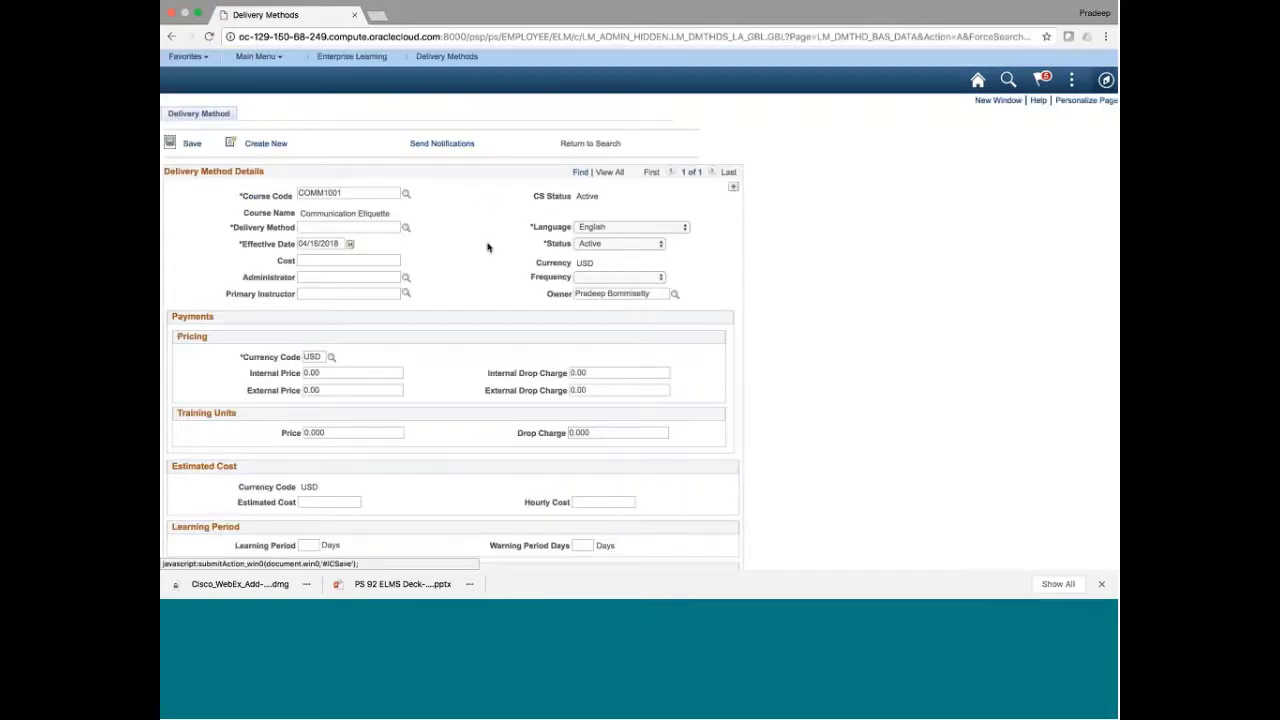
scroll(420, 215, down, 1)
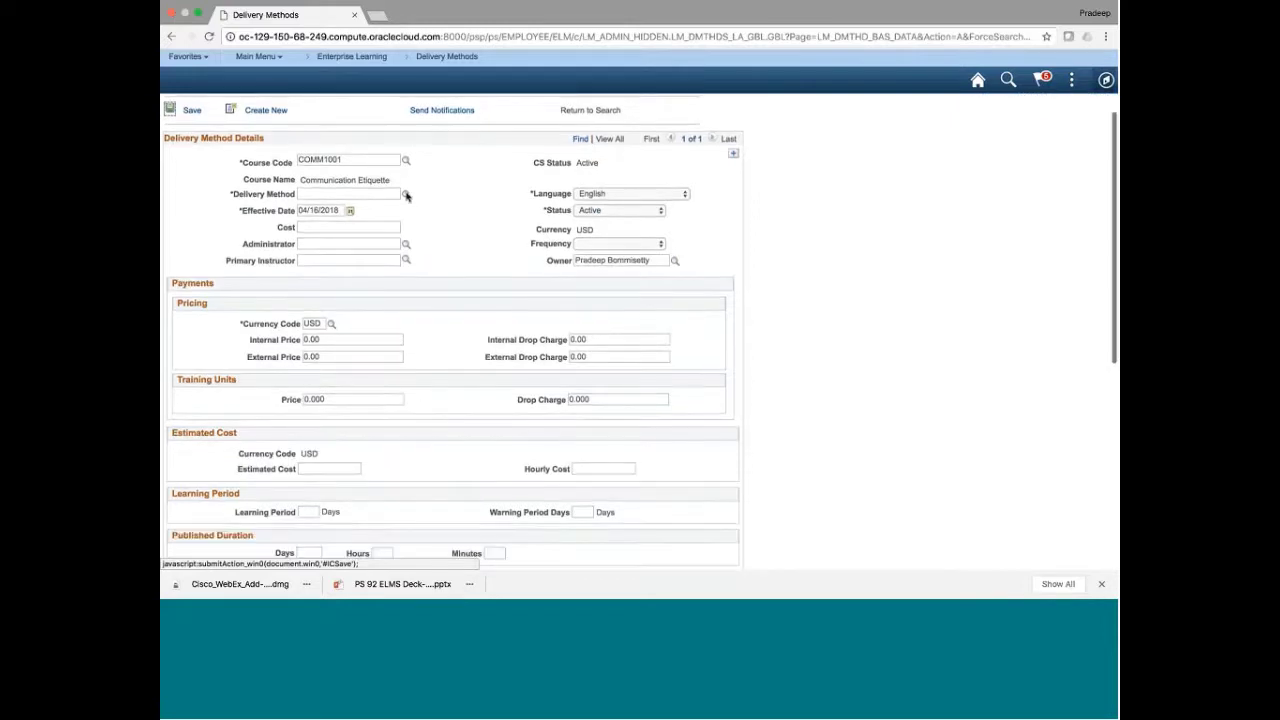
click(406, 194)
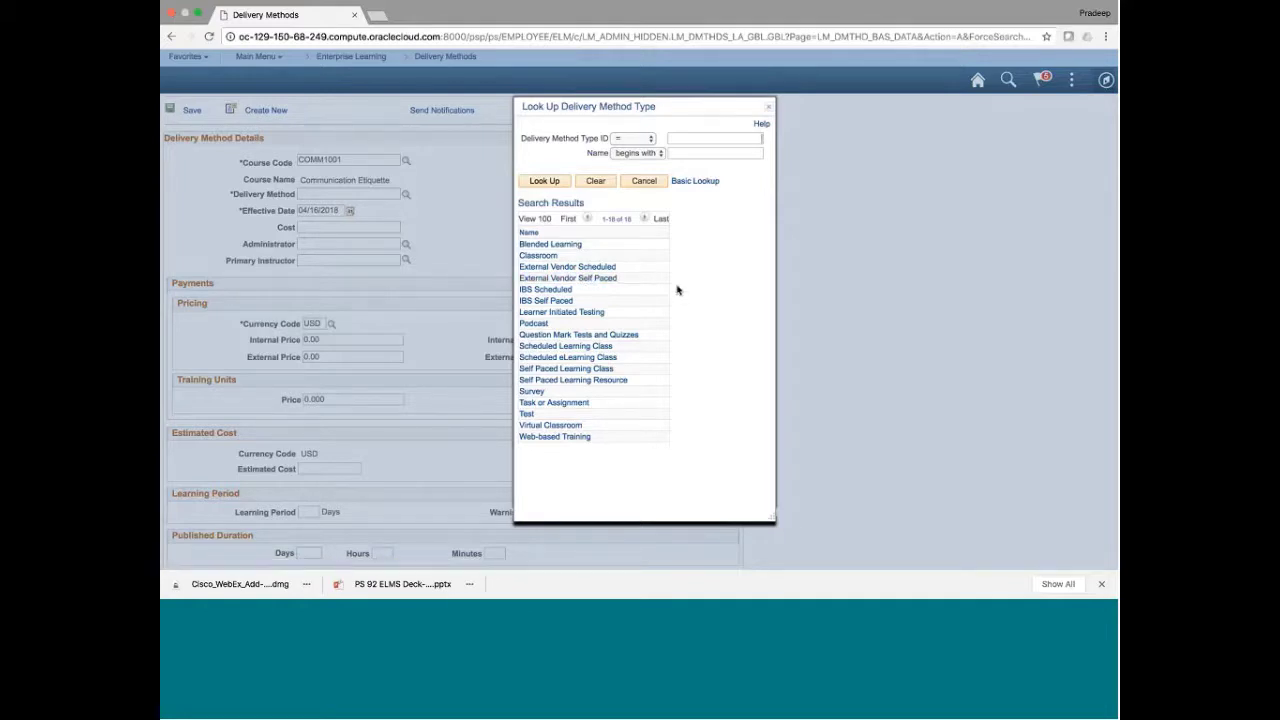
click(634, 185)
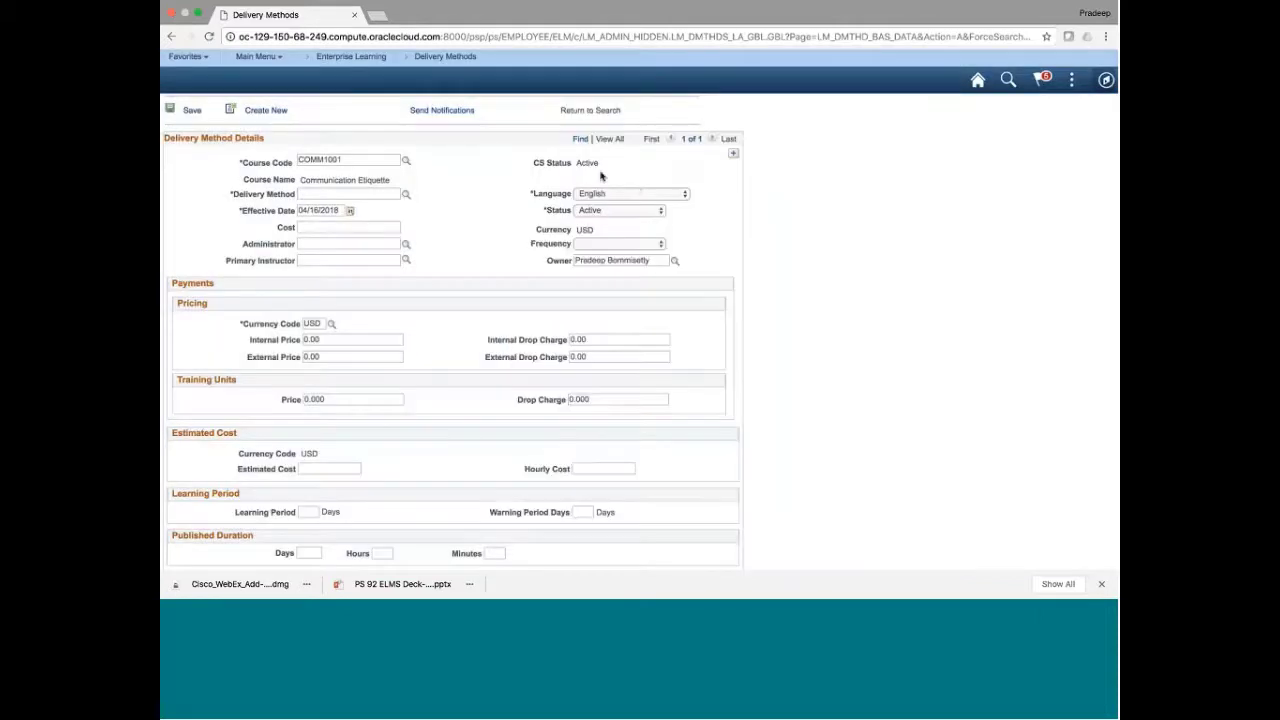
Leave the new delivery method and navigate via Enterprise Learning to Maintain Classes search
scroll(480, 258, down, 10)
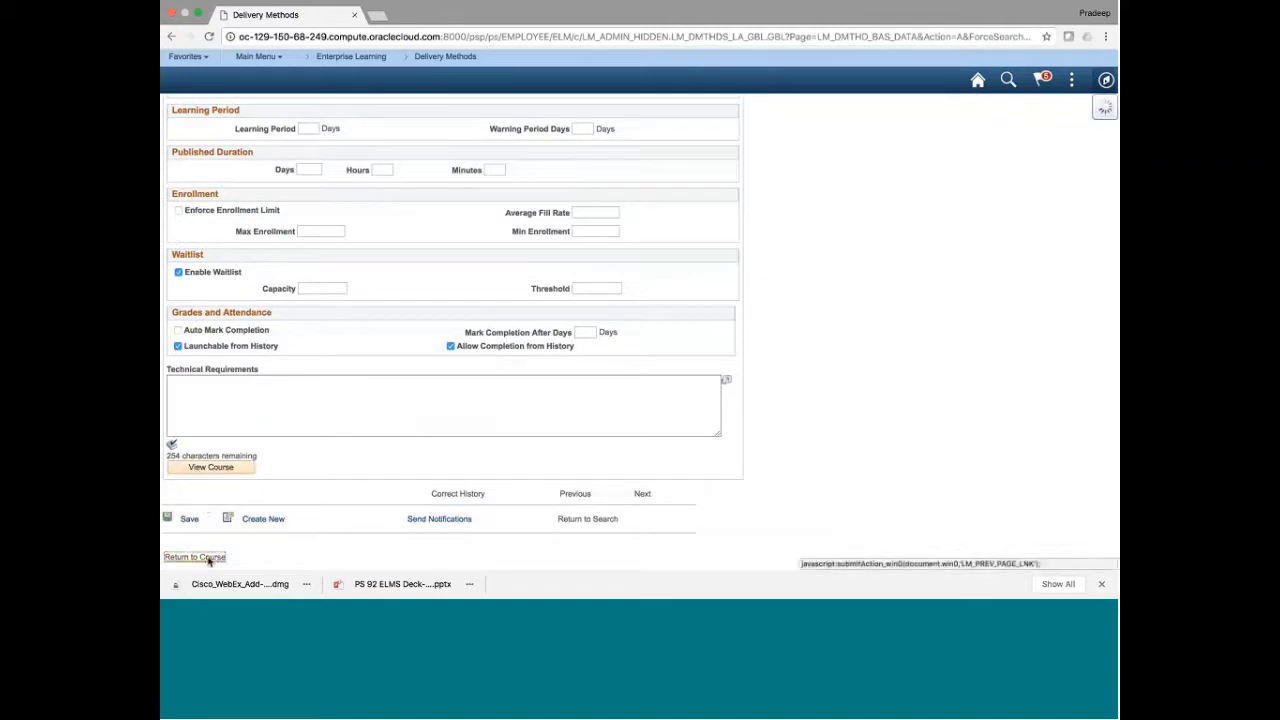
click(195, 557)
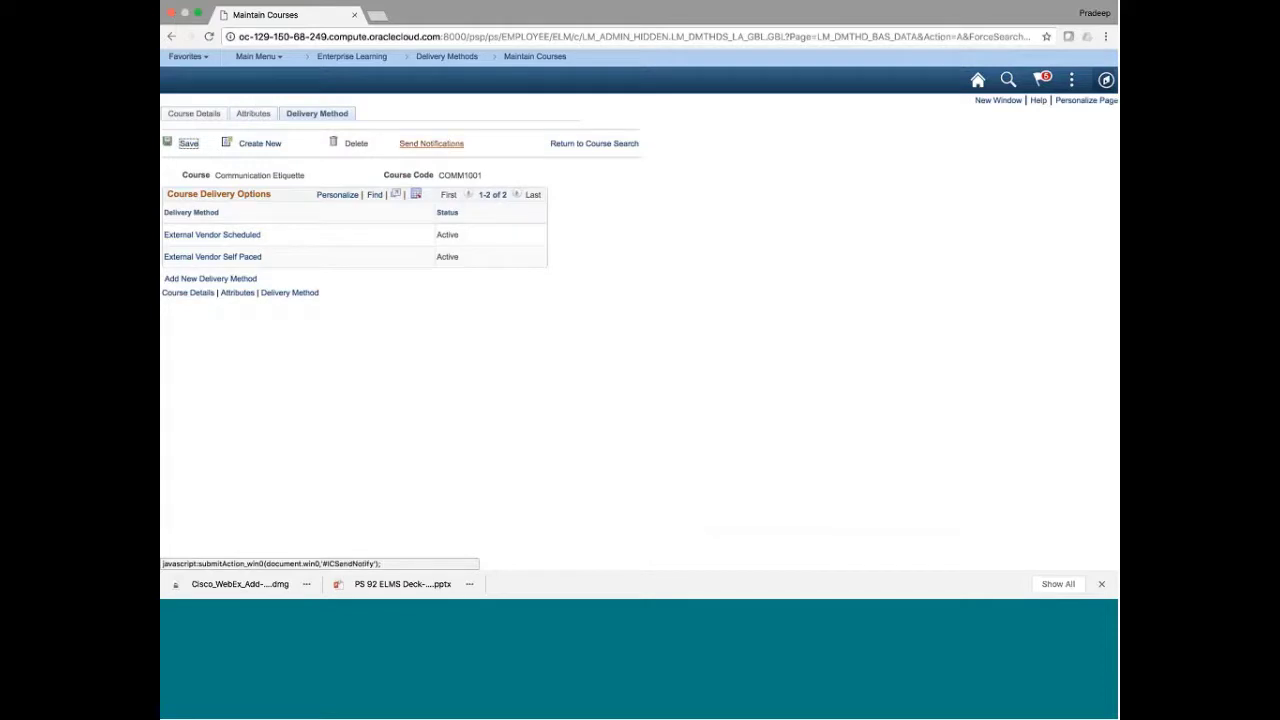
click(476, 57)
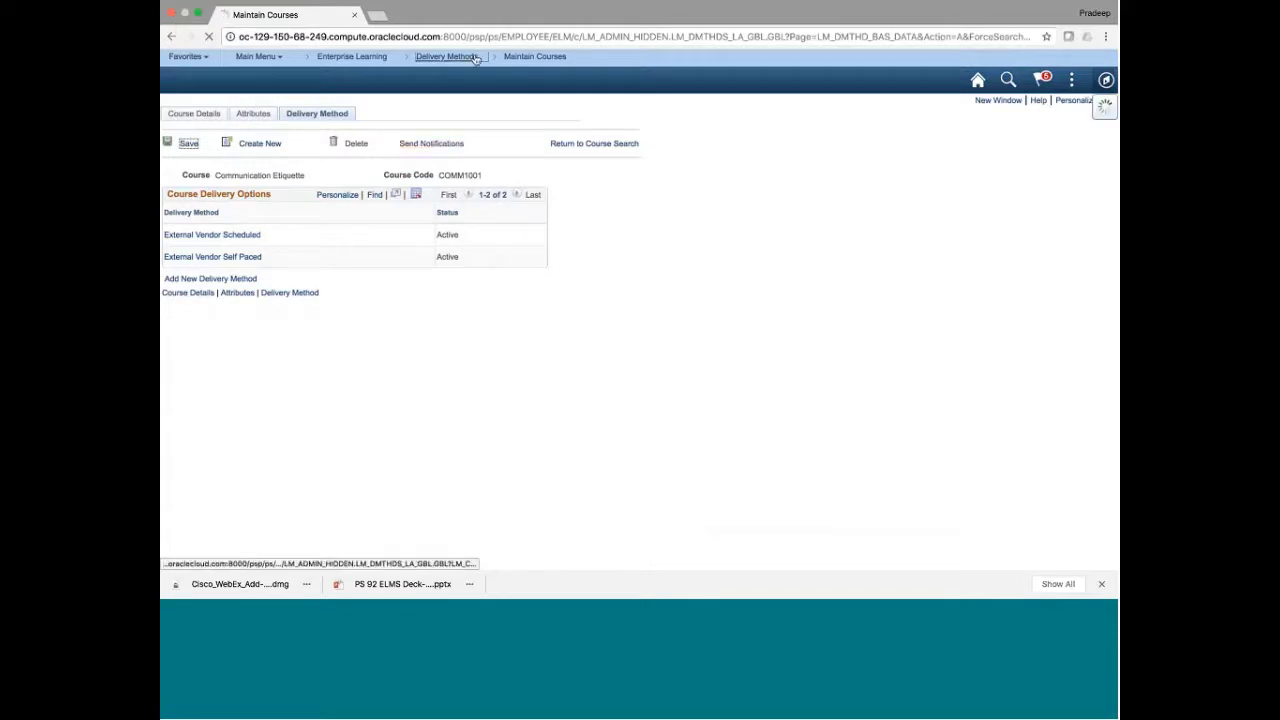
click(371, 57)
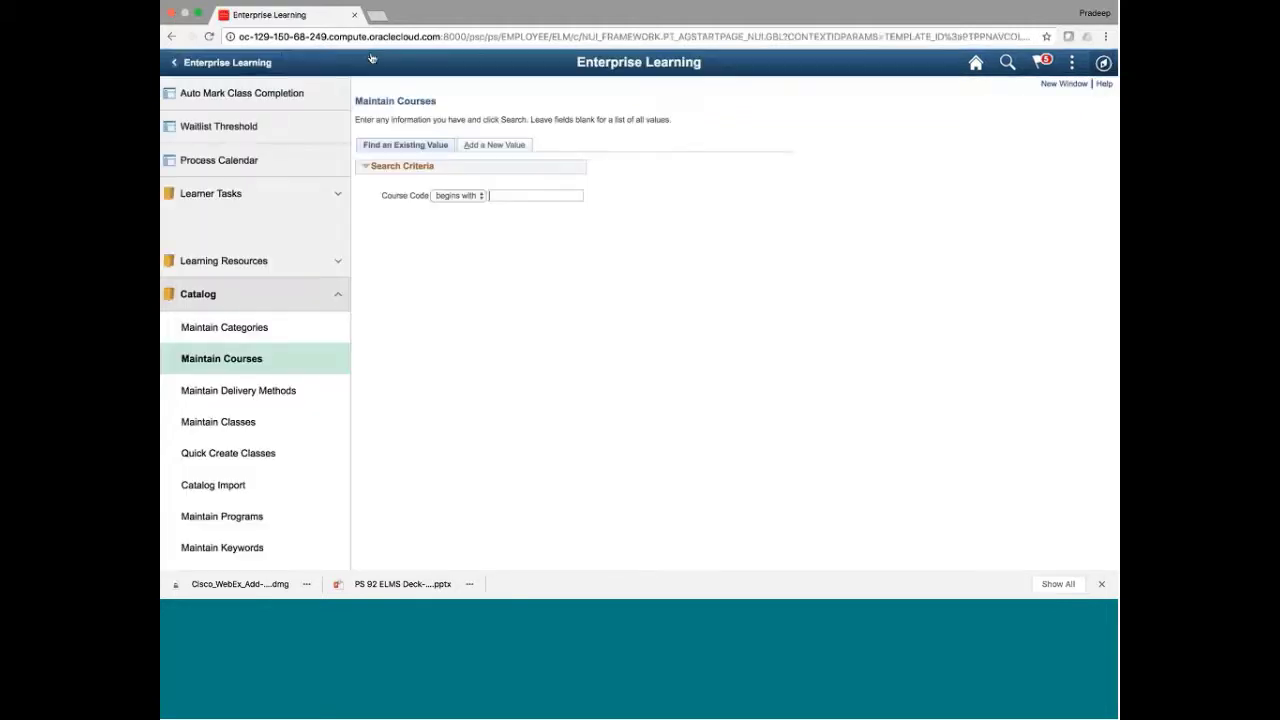
click(241, 393)
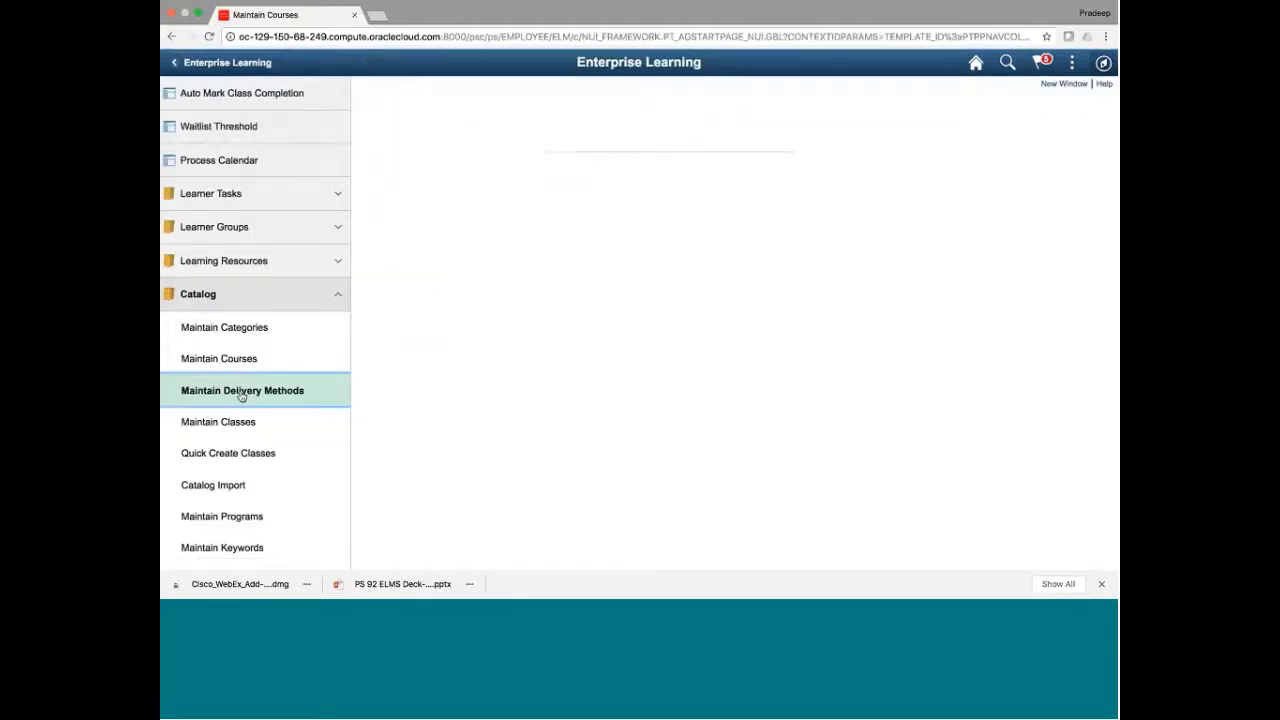
click(232, 430)
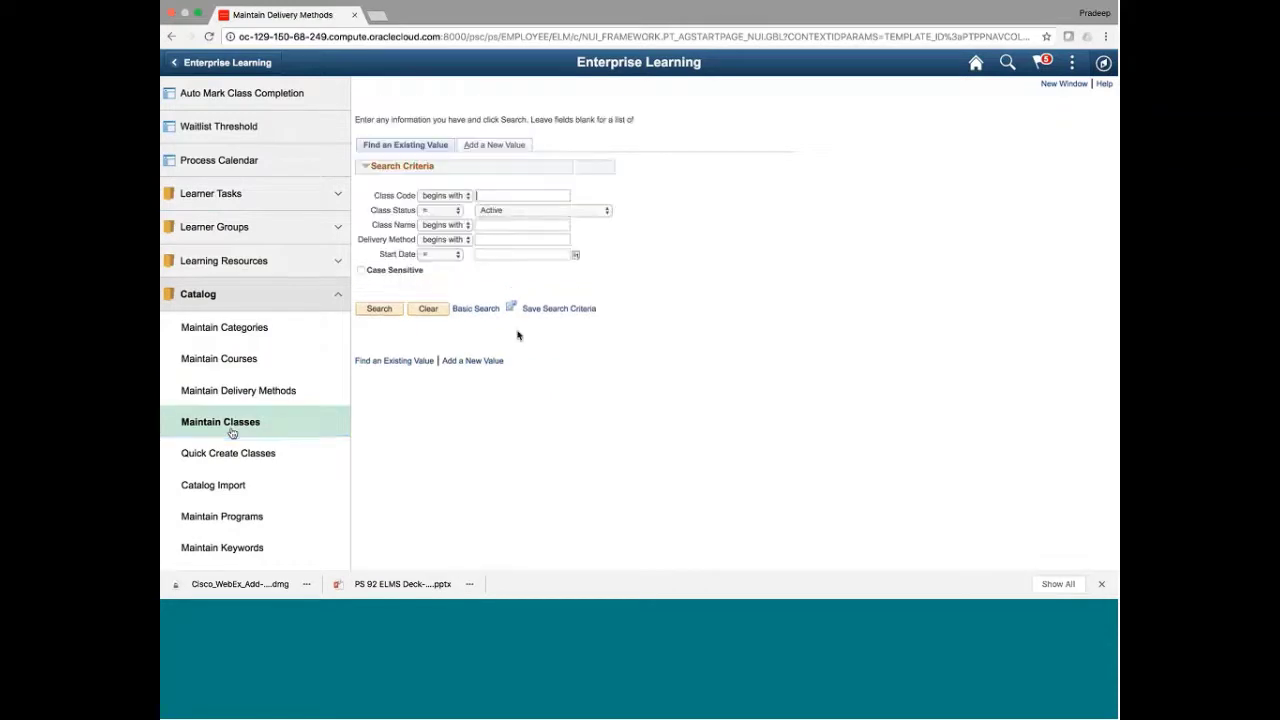
Search active classes and open IBS ACCT MGMT ILT 01, the Account Management IBS Scheduled class
click(380, 310)
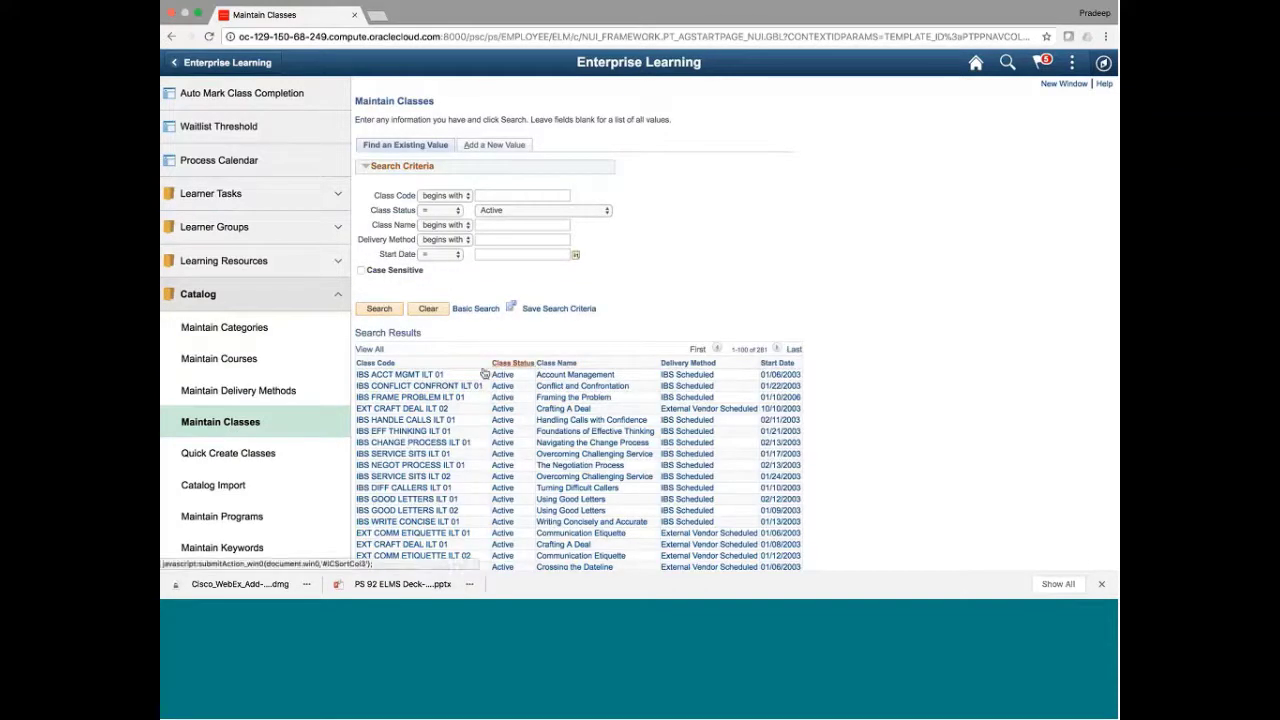
click(432, 376)
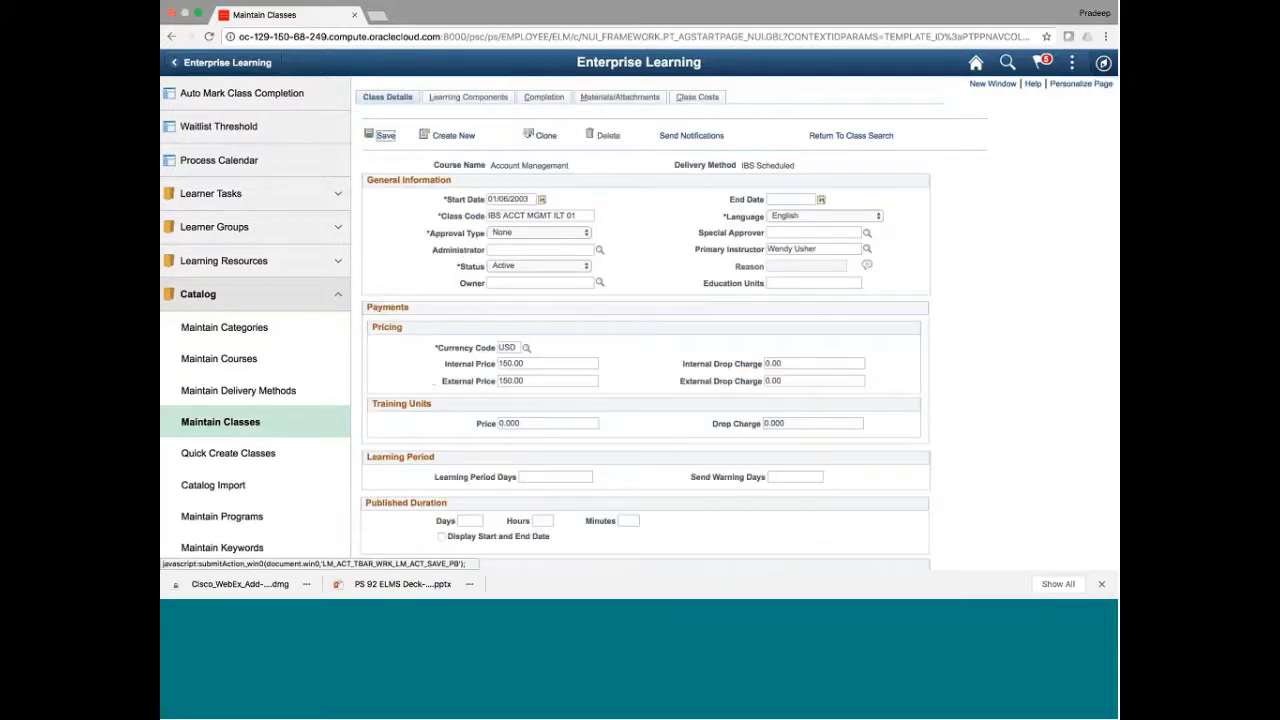
triple_click(520, 167)
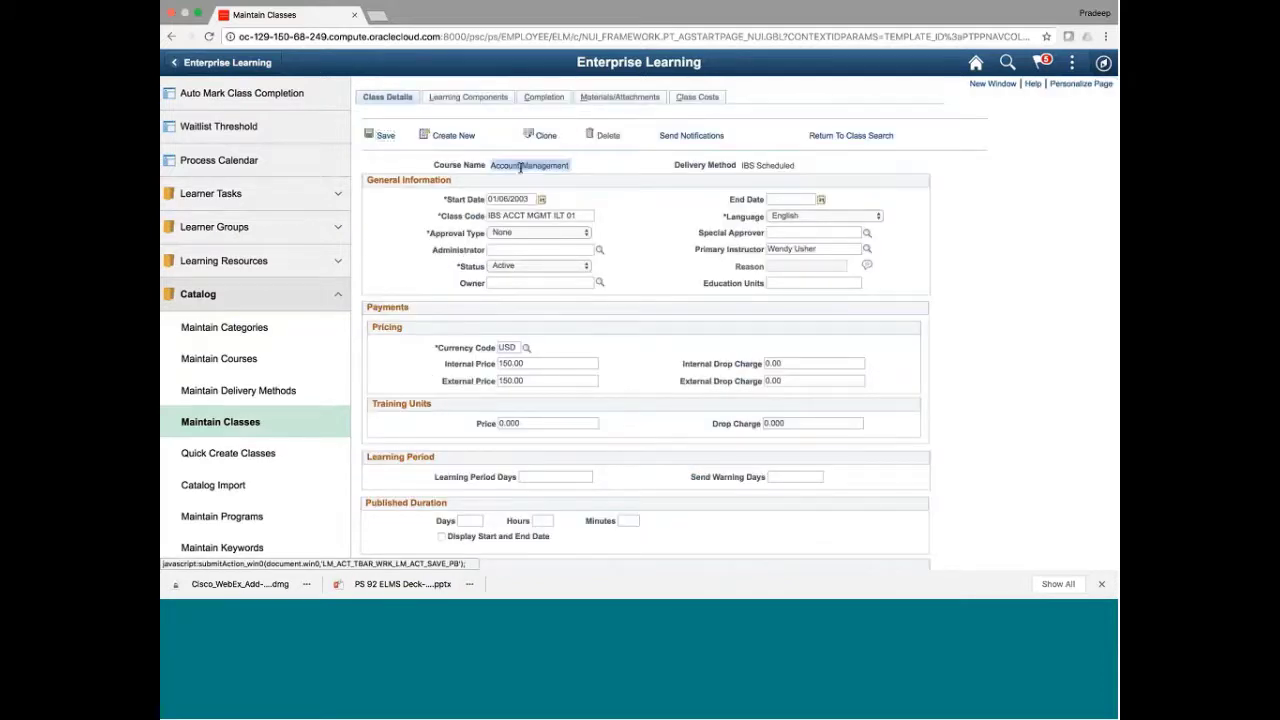
triple_click(760, 166)
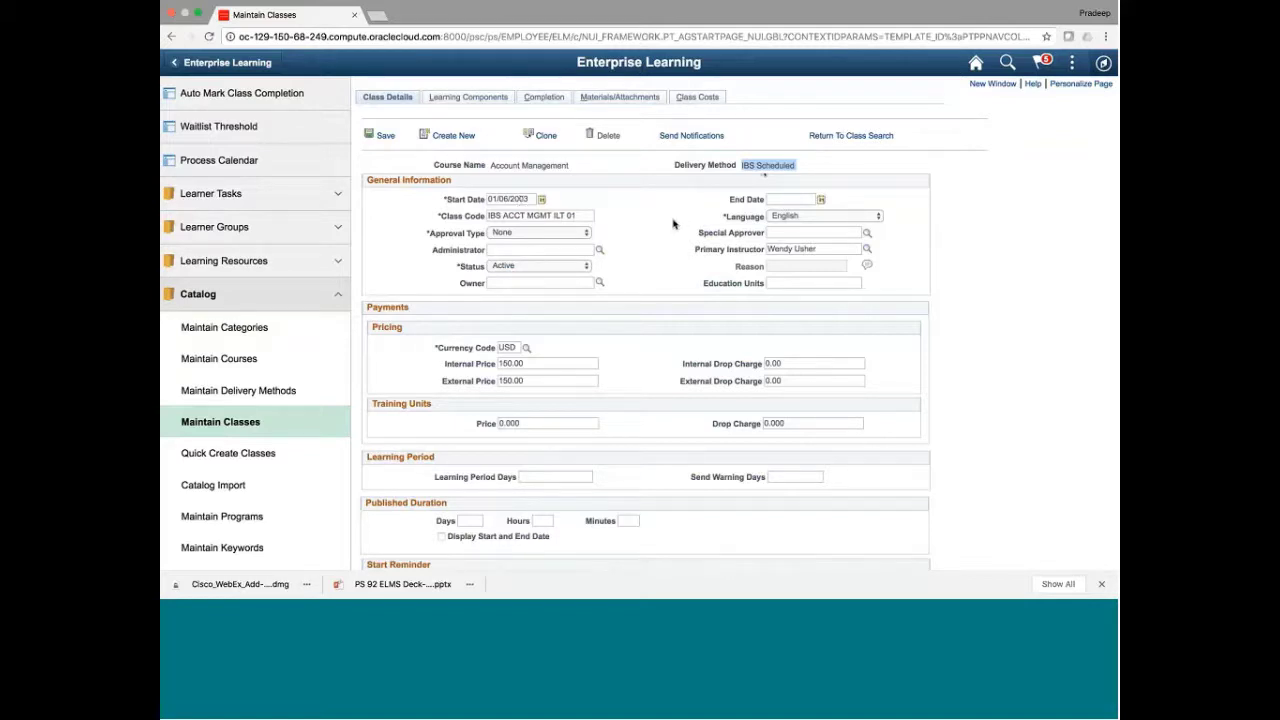
scroll(673, 224, down, 2)
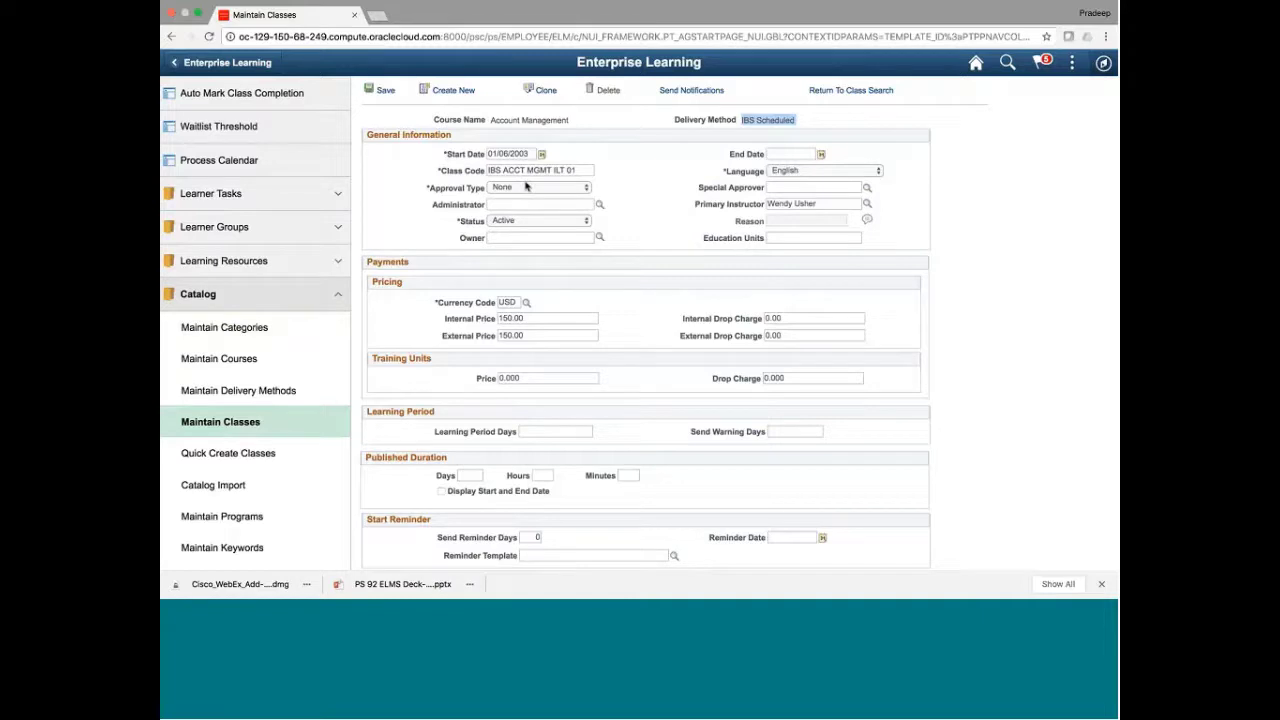
click(525, 187)
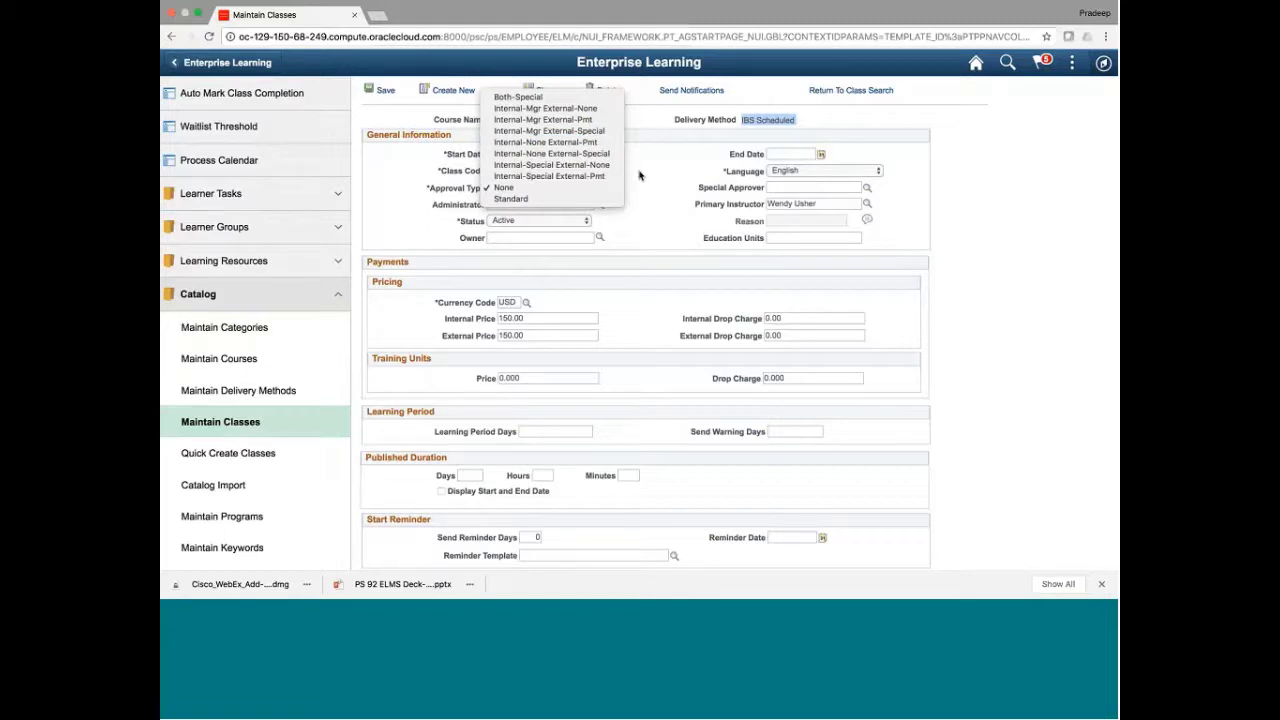
click(640, 175)
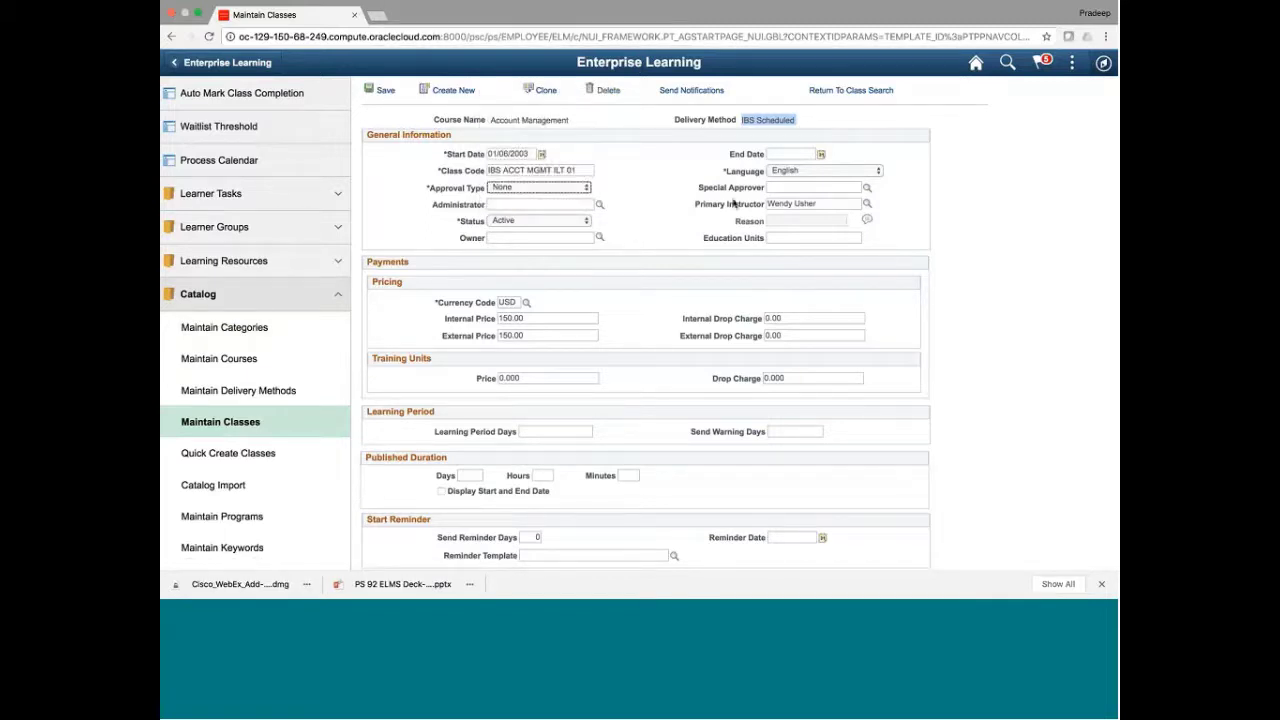
click(782, 187)
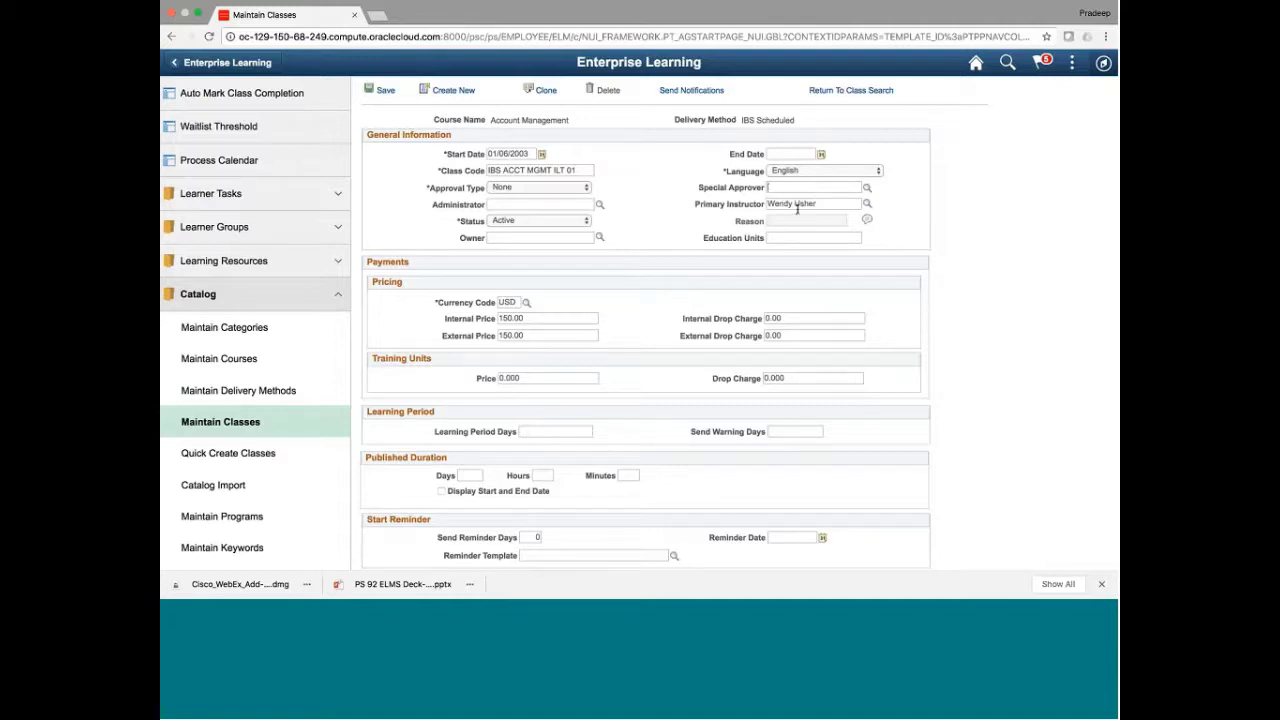
double_click(789, 204)
key(super+a)
scroll(640, 320, down, 4)
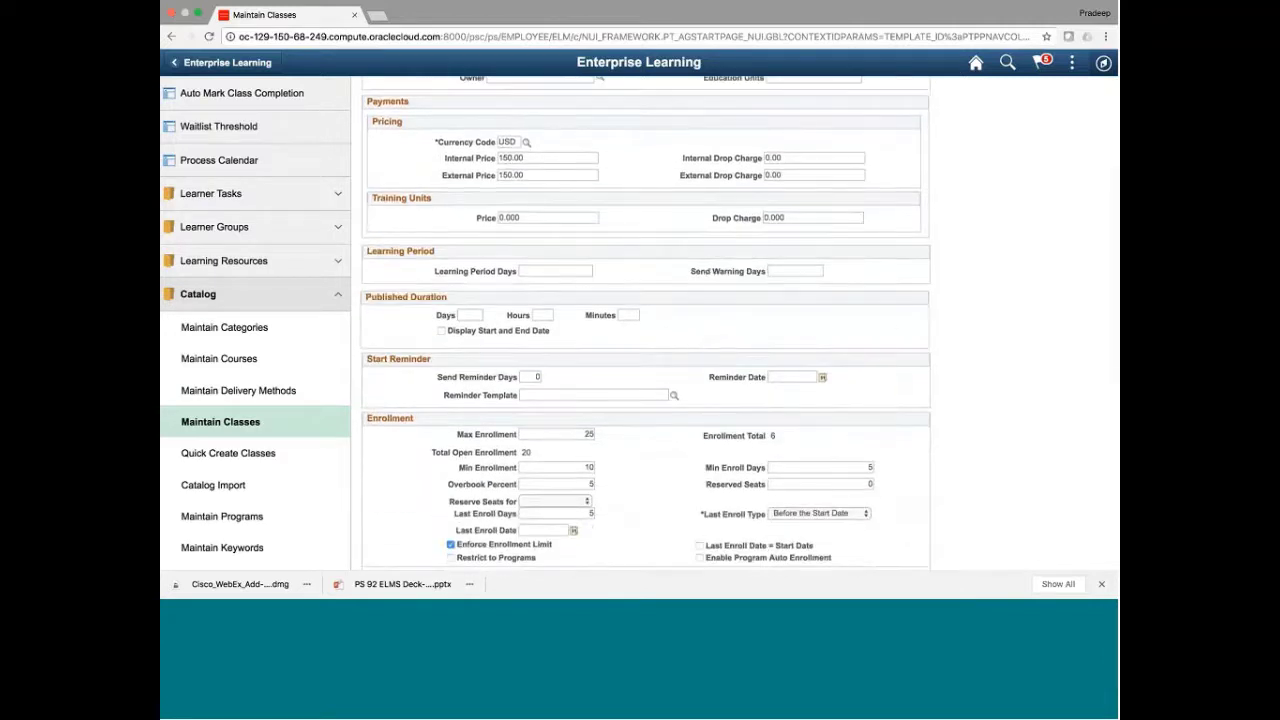
scroll(815, 318, down, 3)
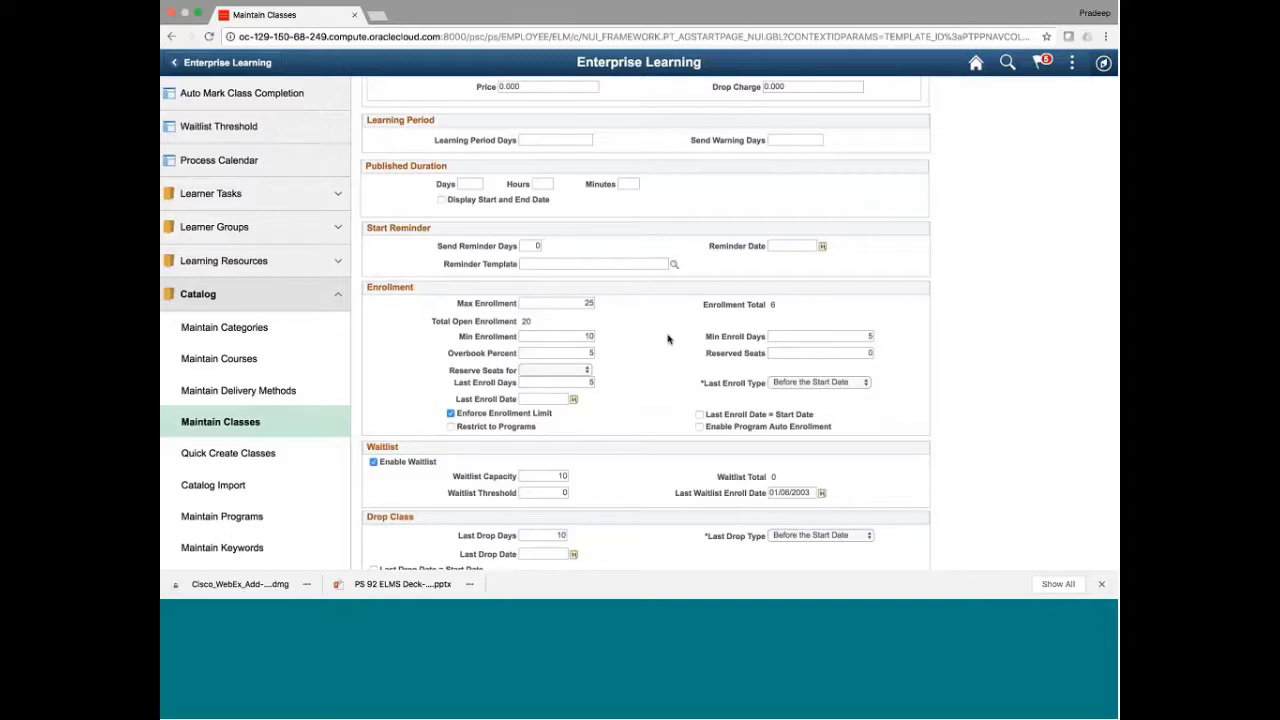
scroll(668, 339, down, 1)
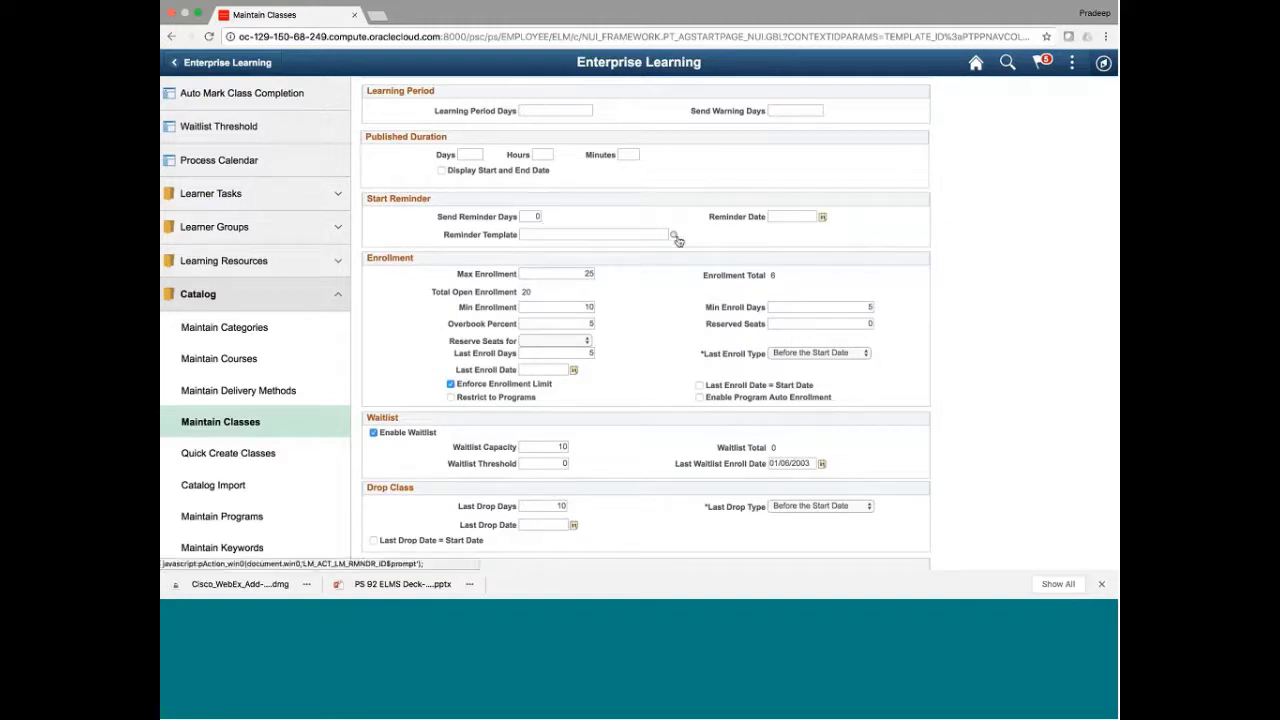
Browse the Reminder Template lookup and close it without choosing a template
click(675, 235)
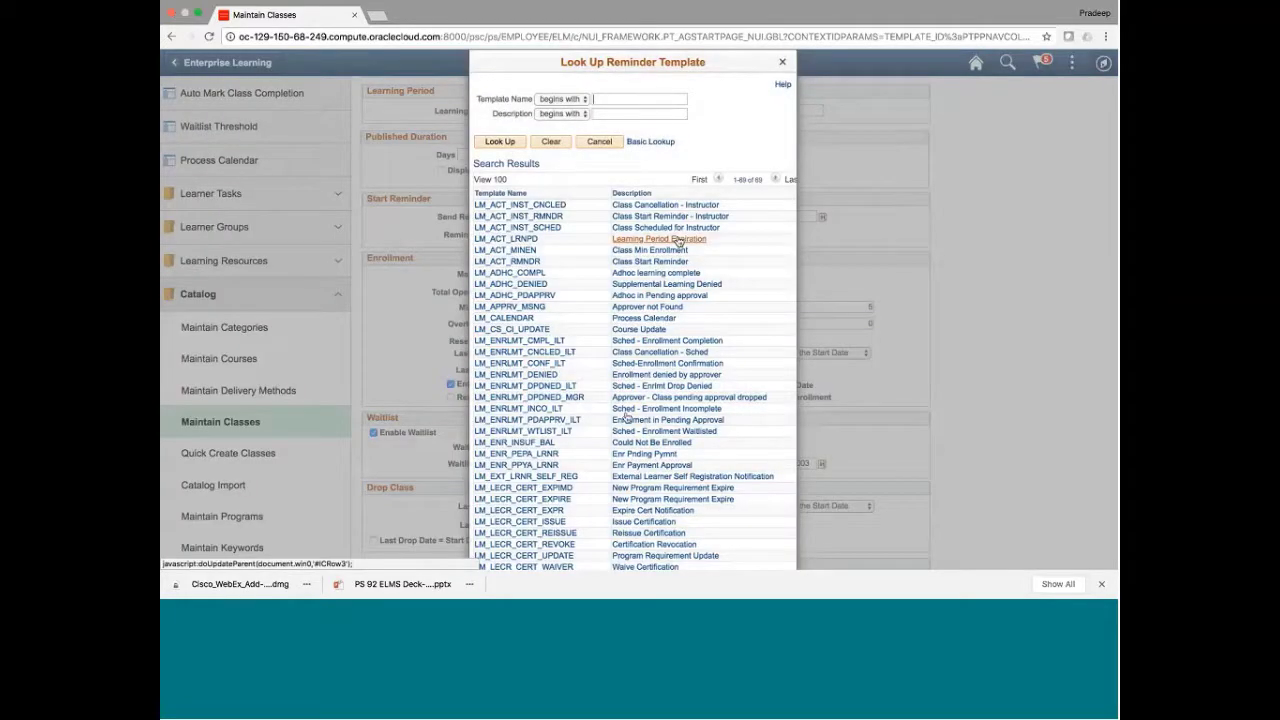
scroll(638, 460, down, 1)
scroll(638, 462, down, 5)
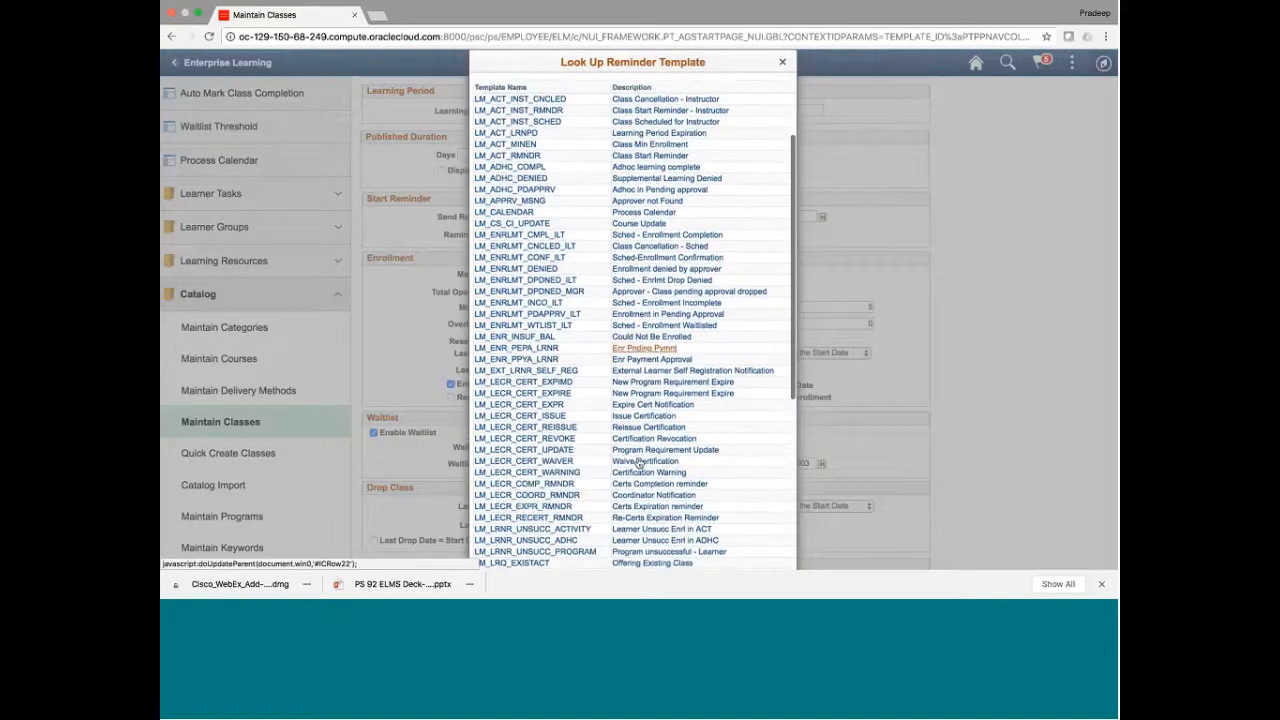
scroll(638, 463, up, 6)
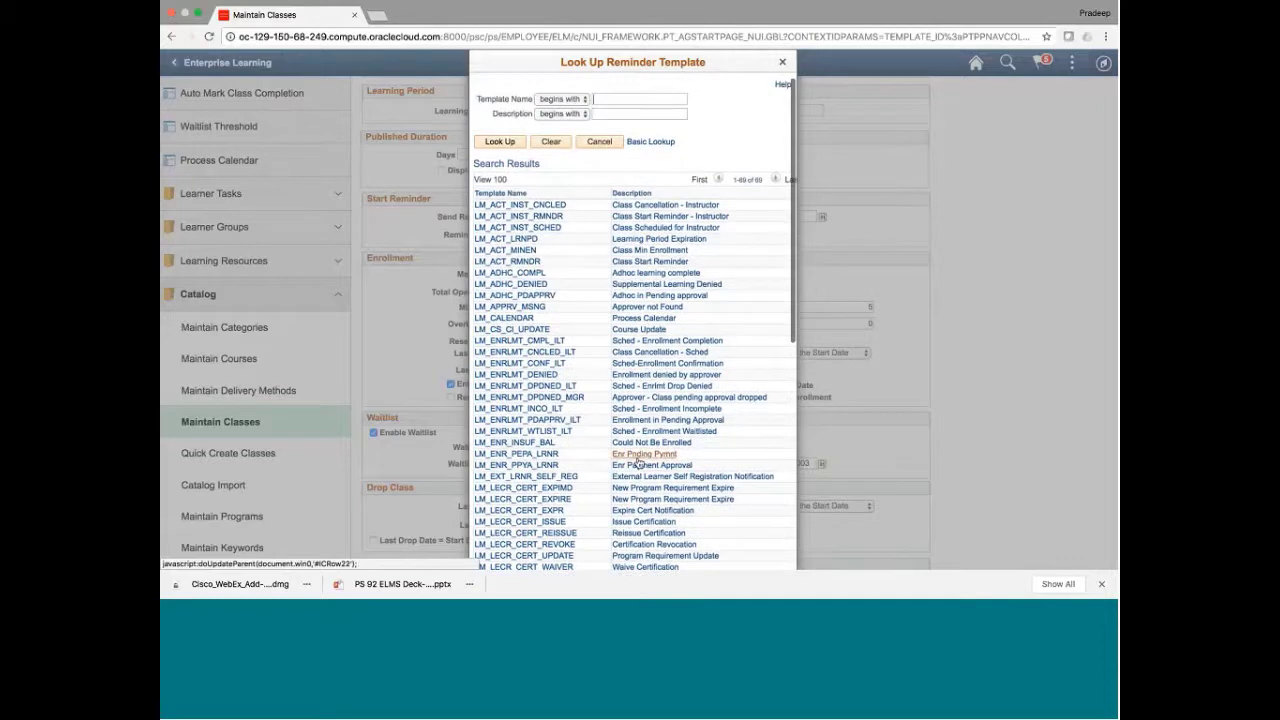
click(598, 142)
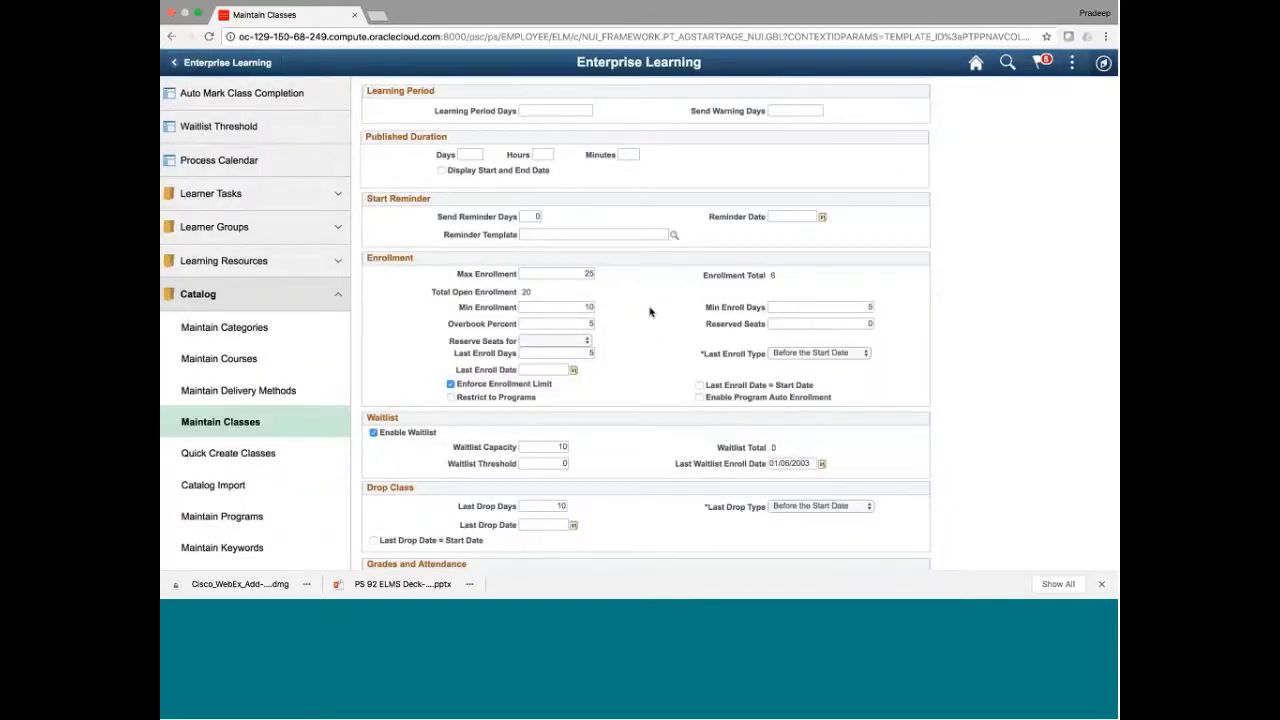
Check Auto Mark Completion and Launchable from History under Grades and Attendance
scroll(649, 312, down, 3)
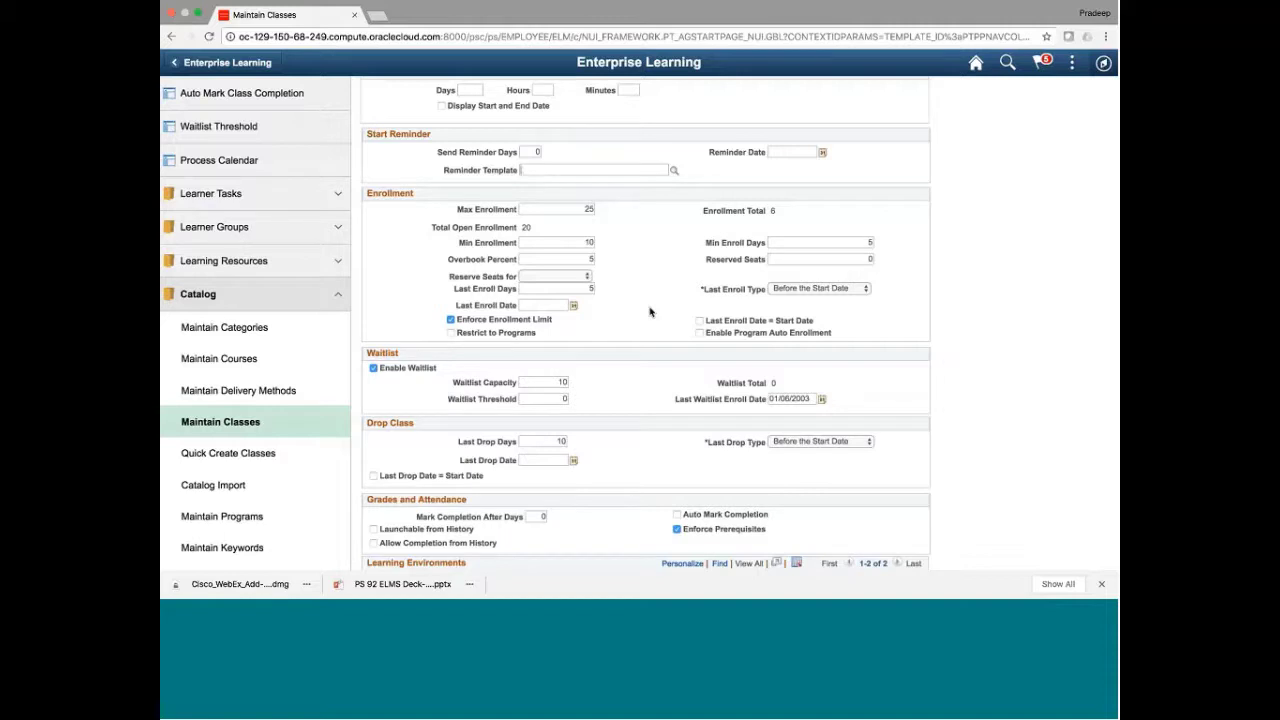
scroll(649, 312, down, 3)
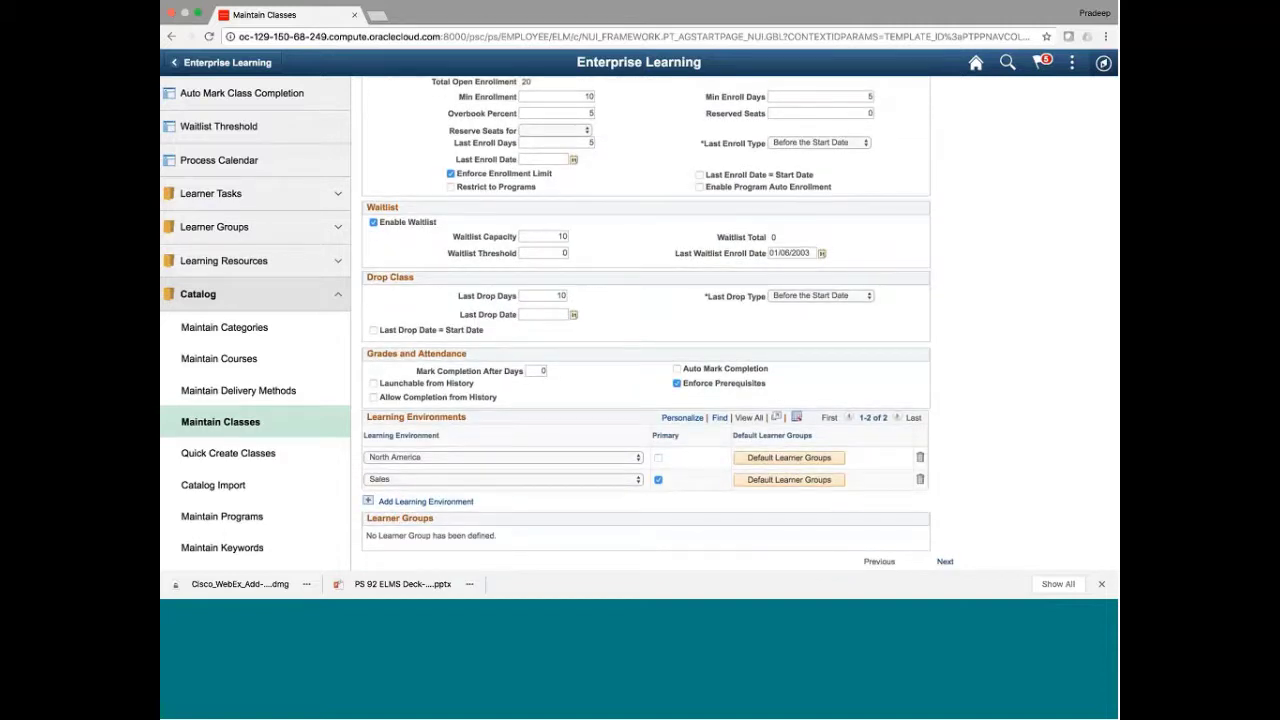
scroll(509, 230, down, 2)
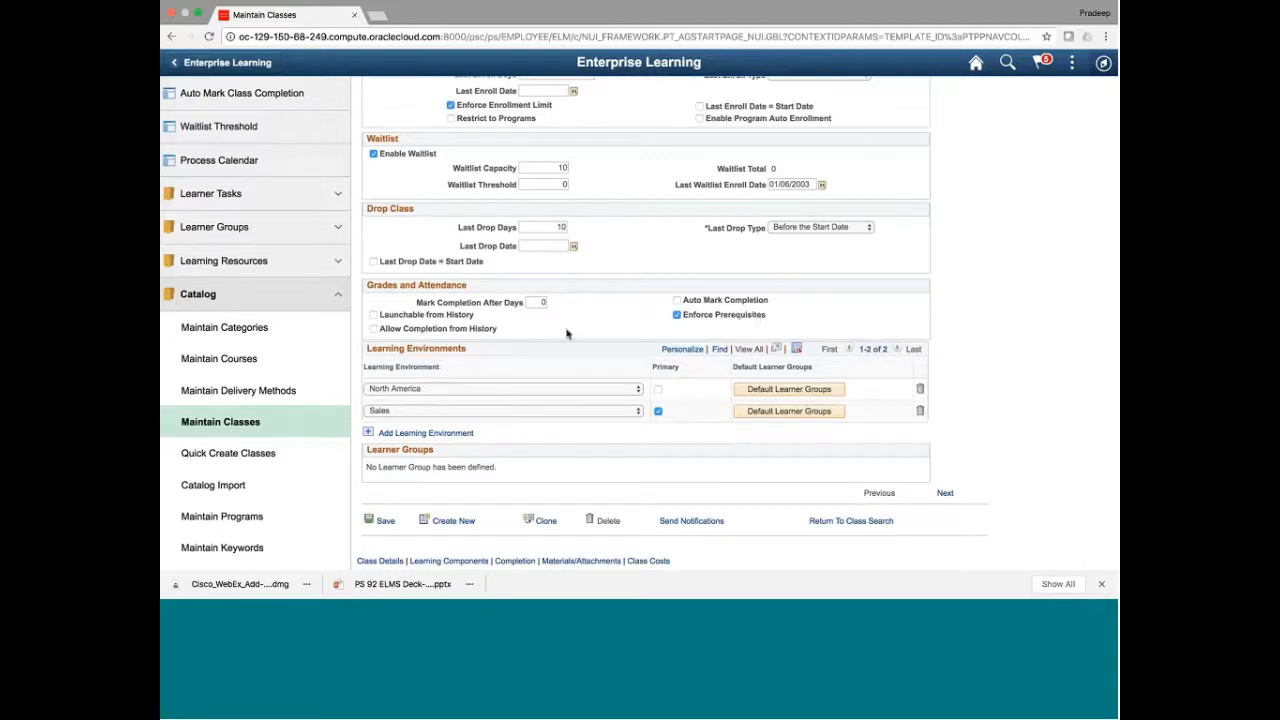
click(677, 301)
click(374, 315)
click(374, 315)
Show the class's Learning Components, listing the single Account Management session
scroll(505, 469, up, 10)
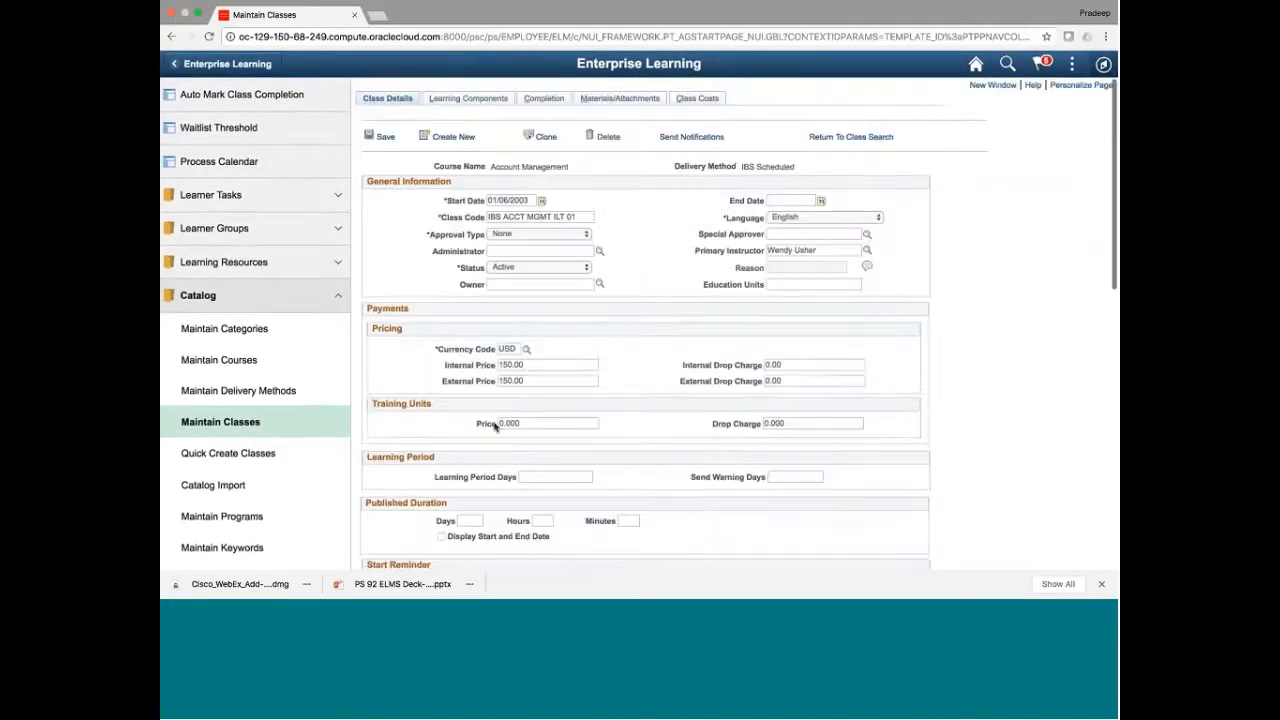
click(481, 101)
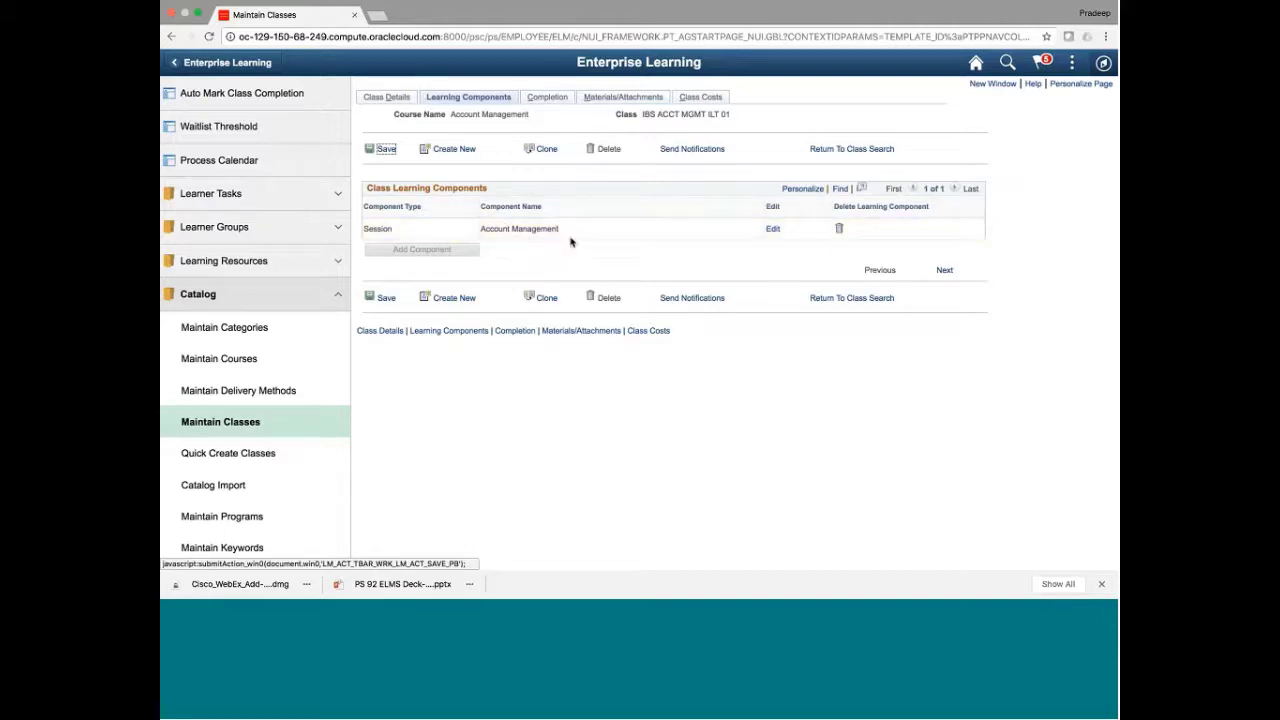
click(771, 230)
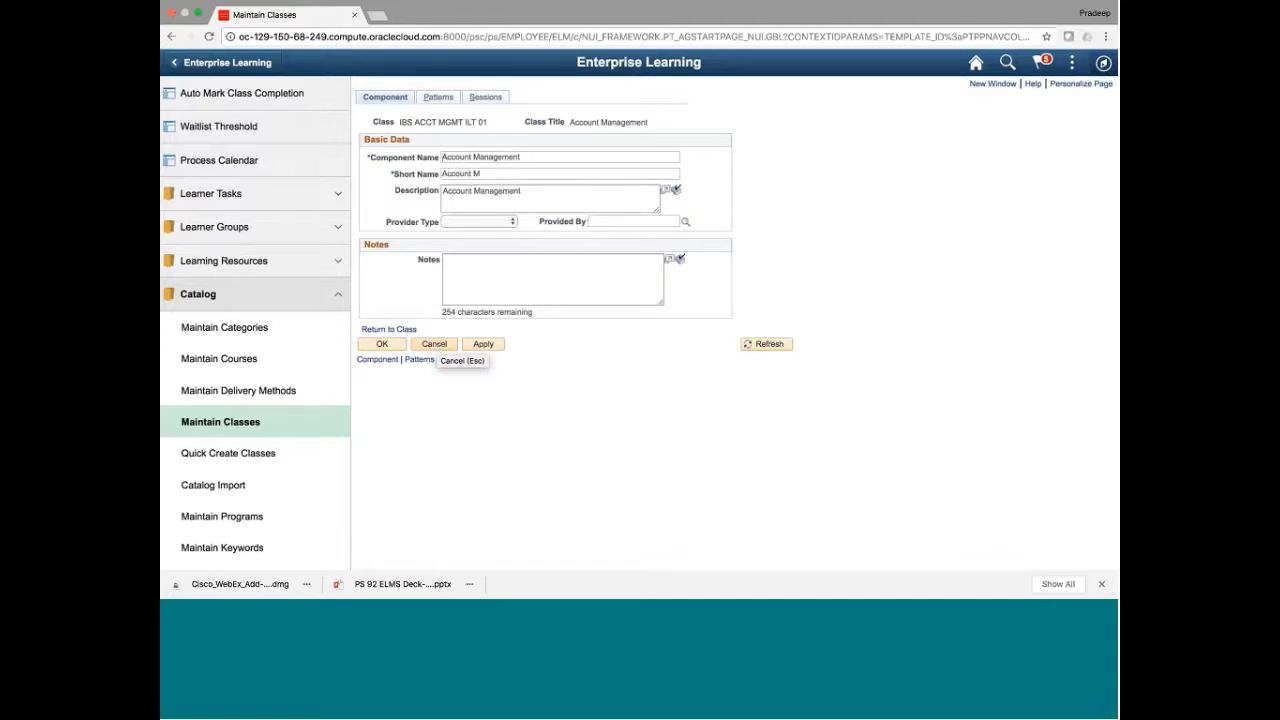
mouse_move(684, 4)
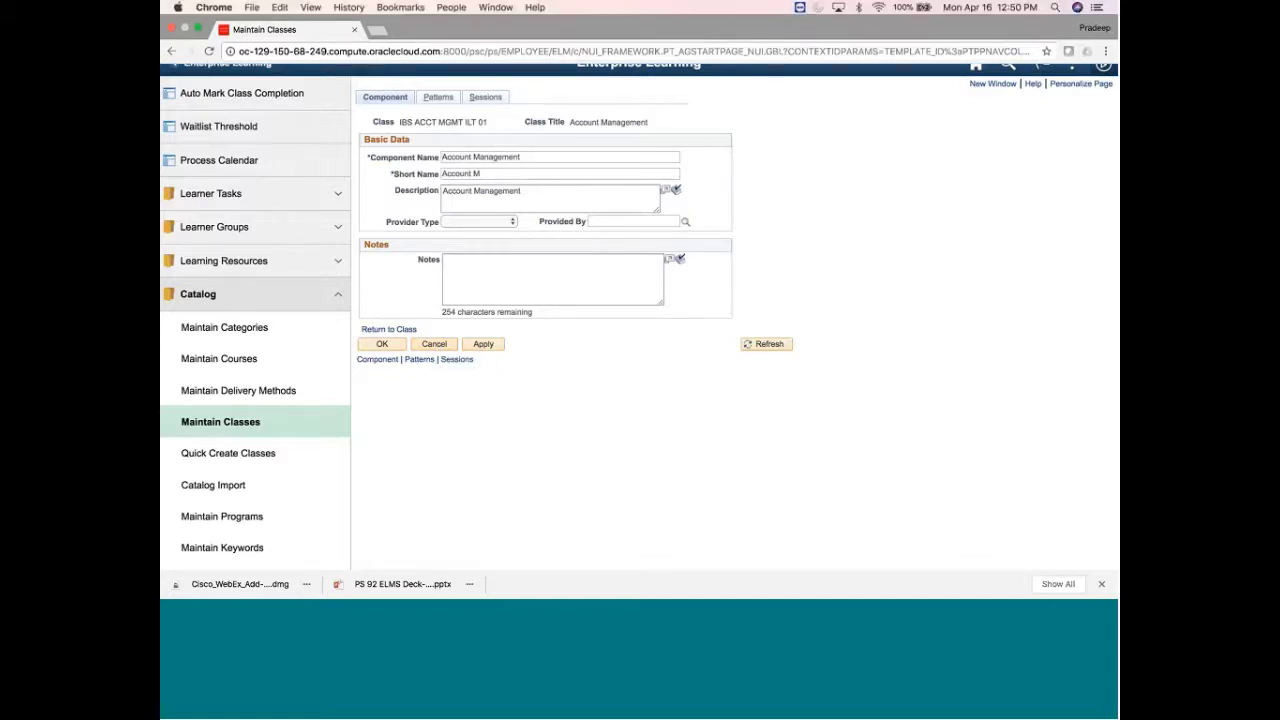
click(430, 344)
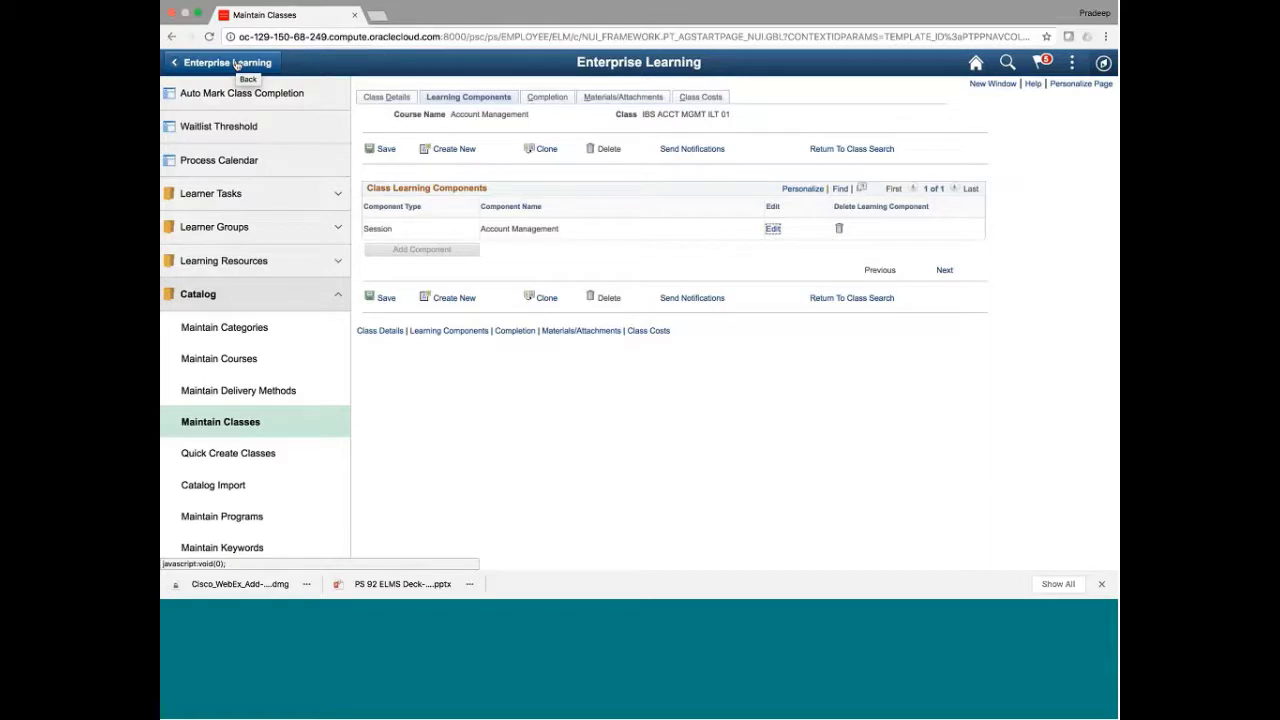
click(236, 64)
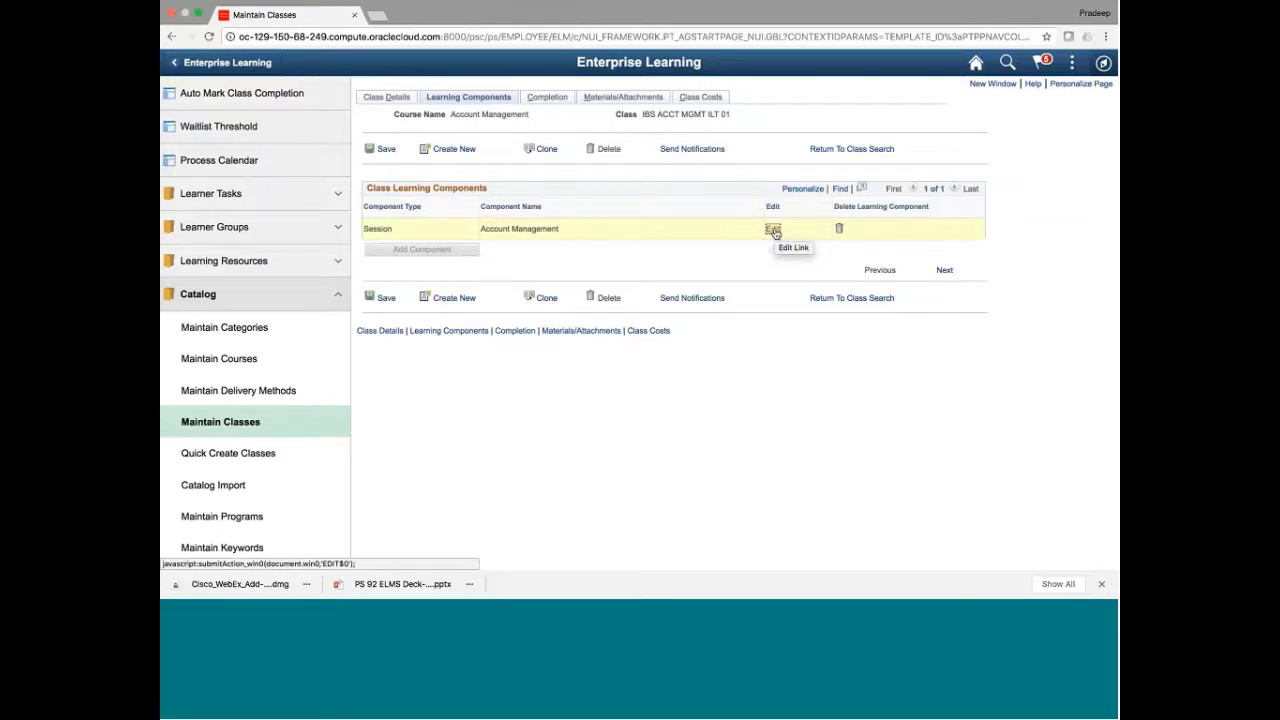
click(773, 231)
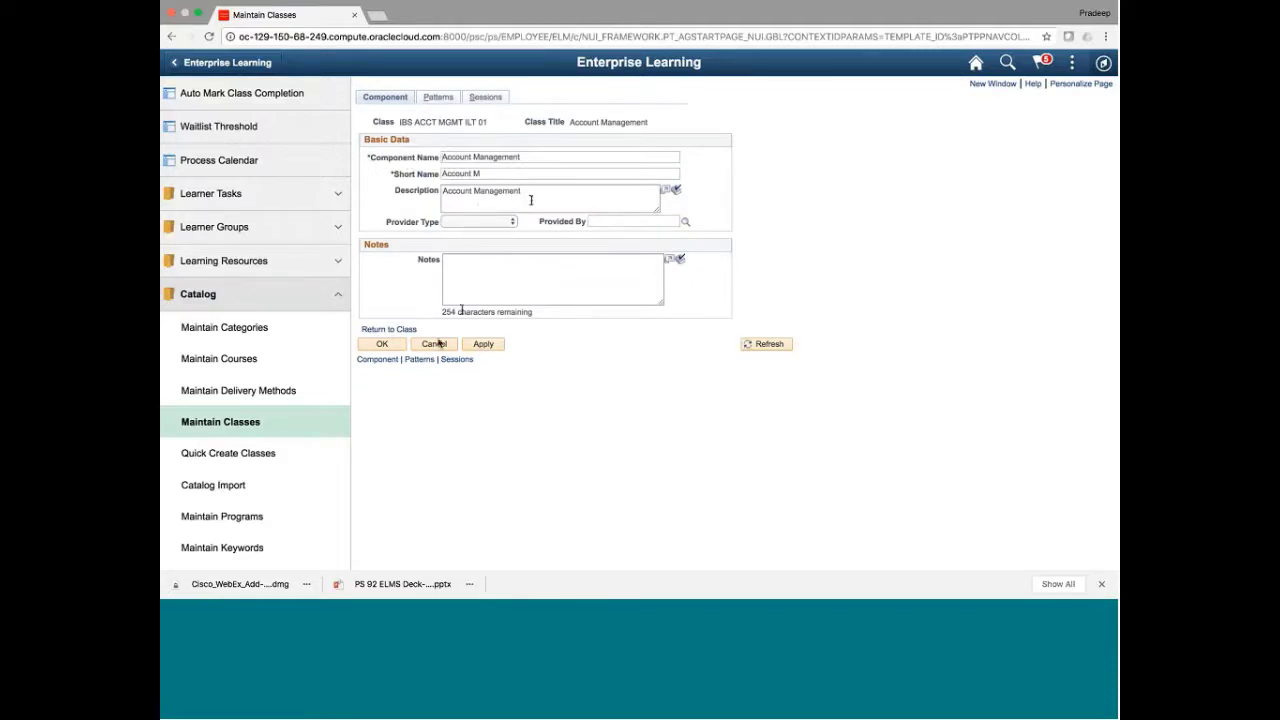
click(381, 343)
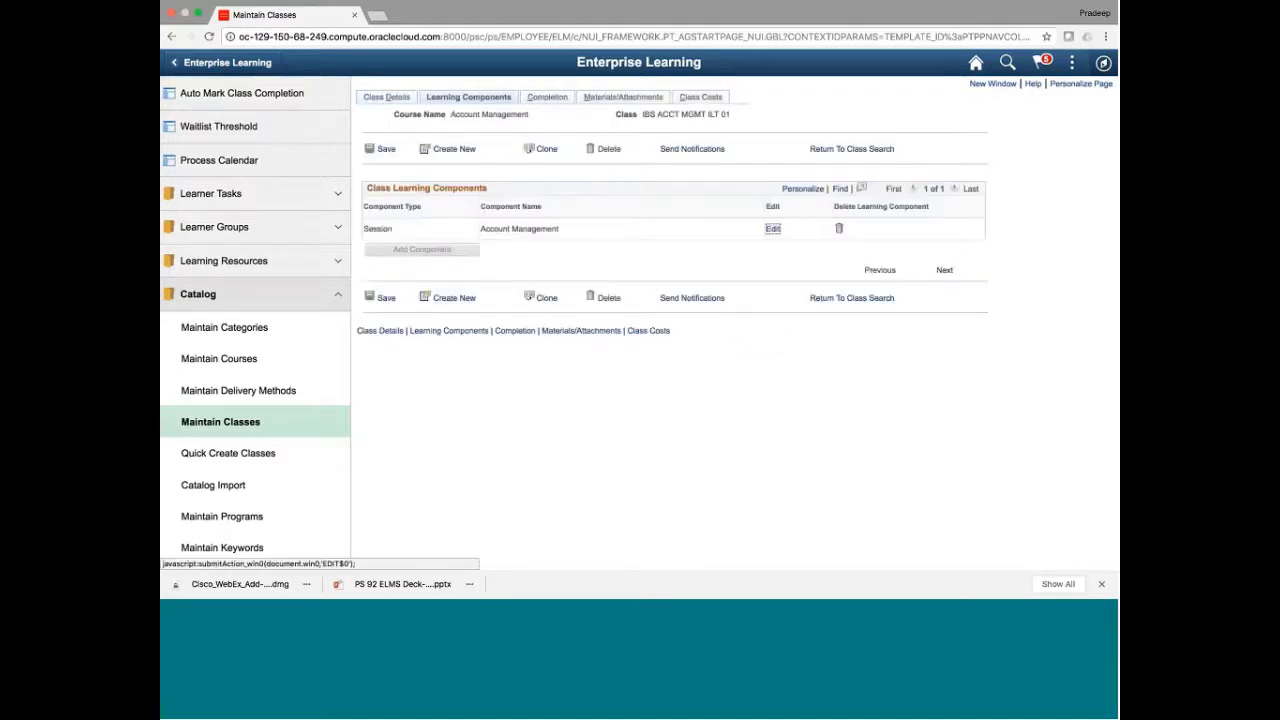
click(226, 426)
Return to class search without saving and filter by delivery method 'W', listing 10 classes
click(679, 338)
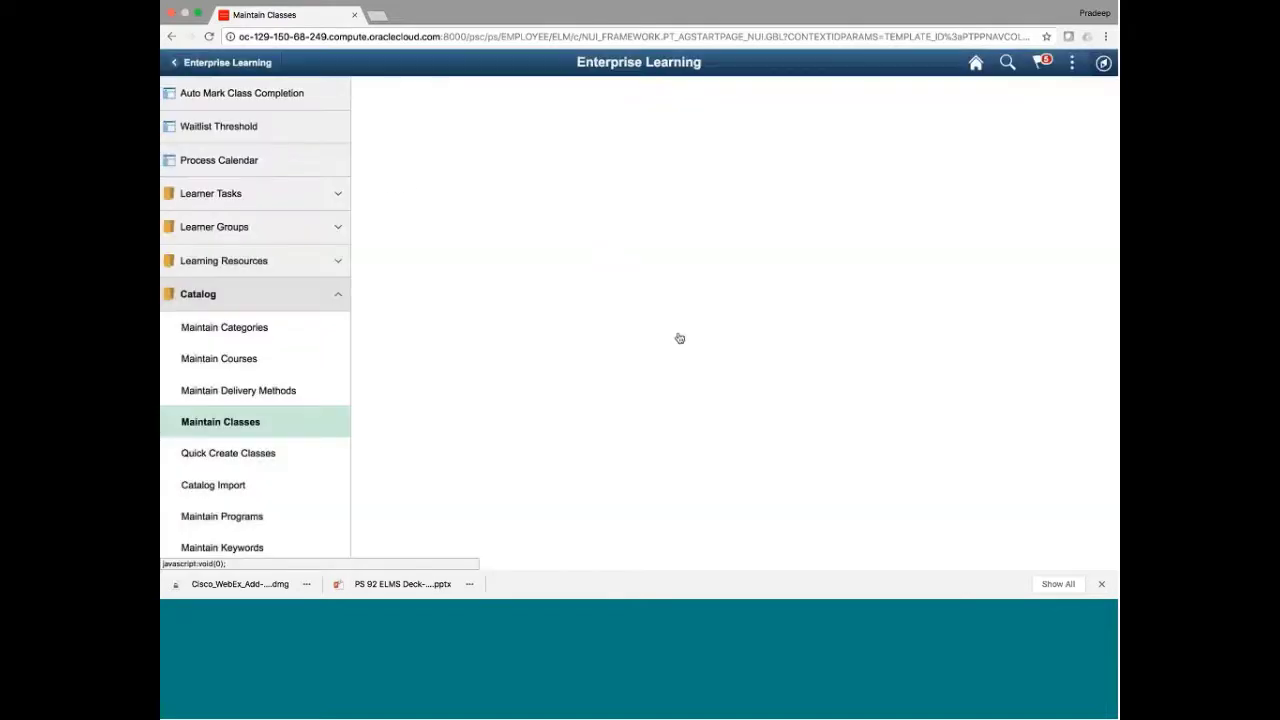
click(516, 241)
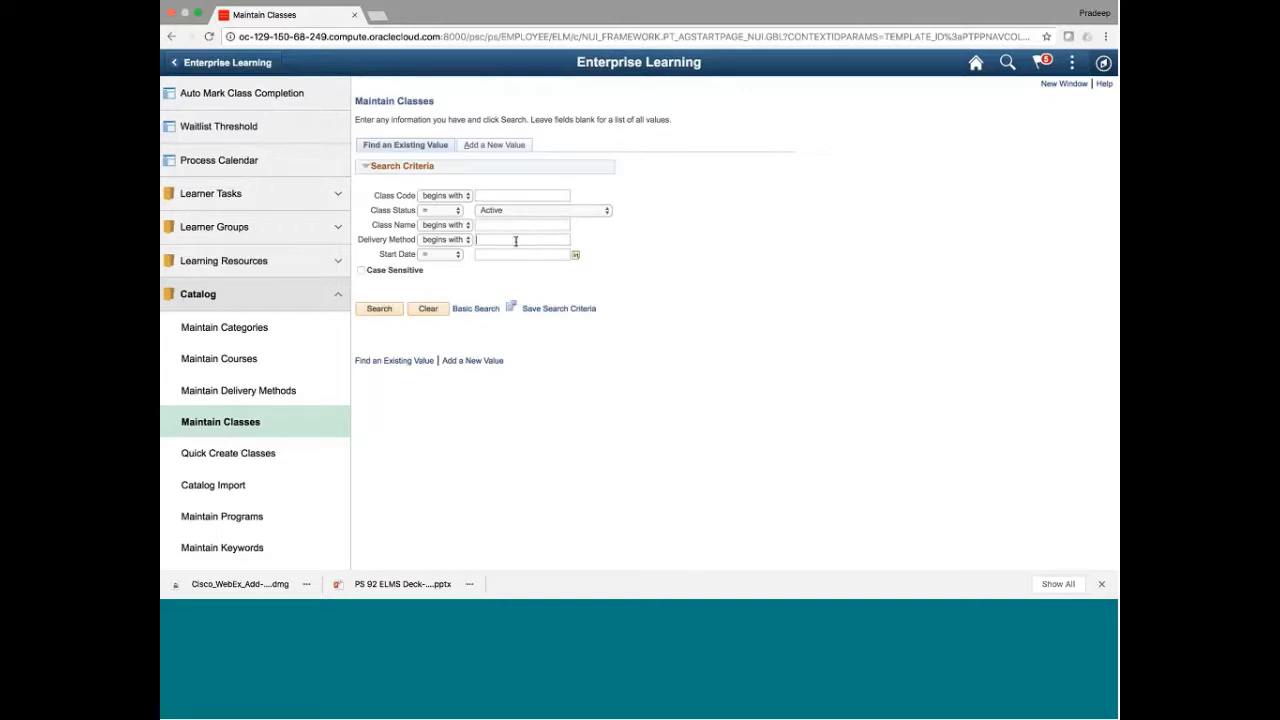
text(W)
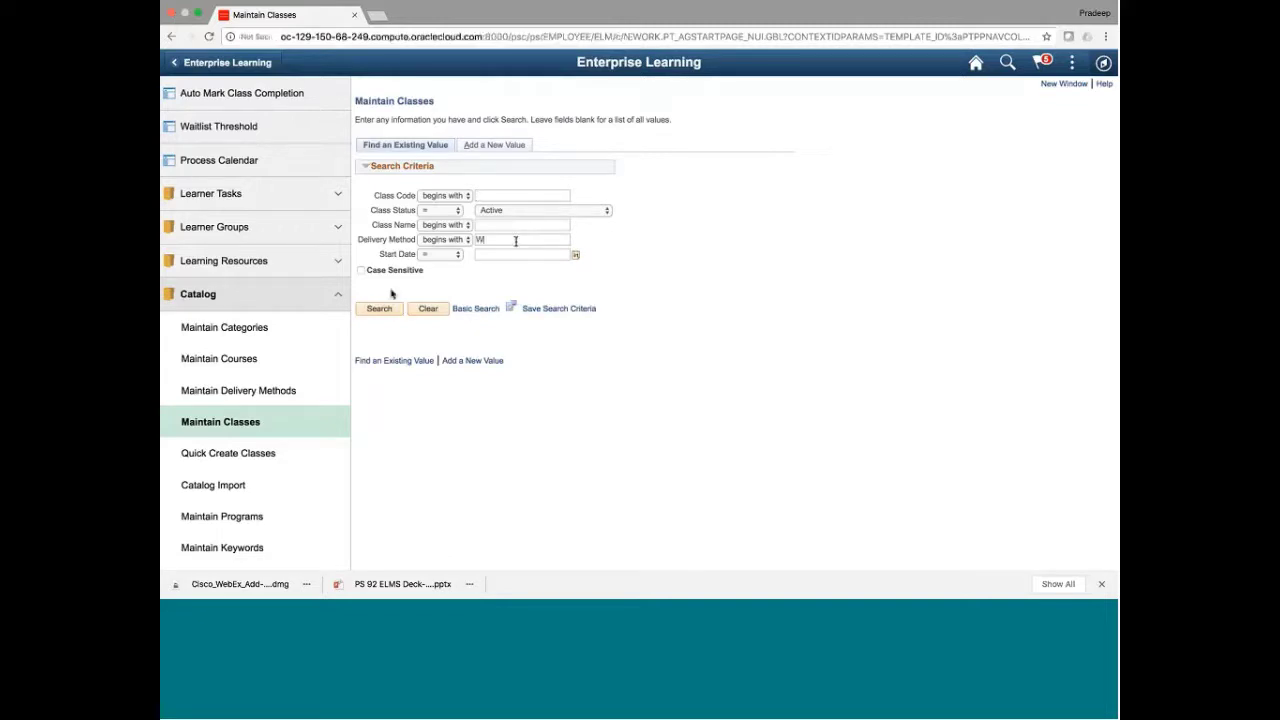
click(381, 309)
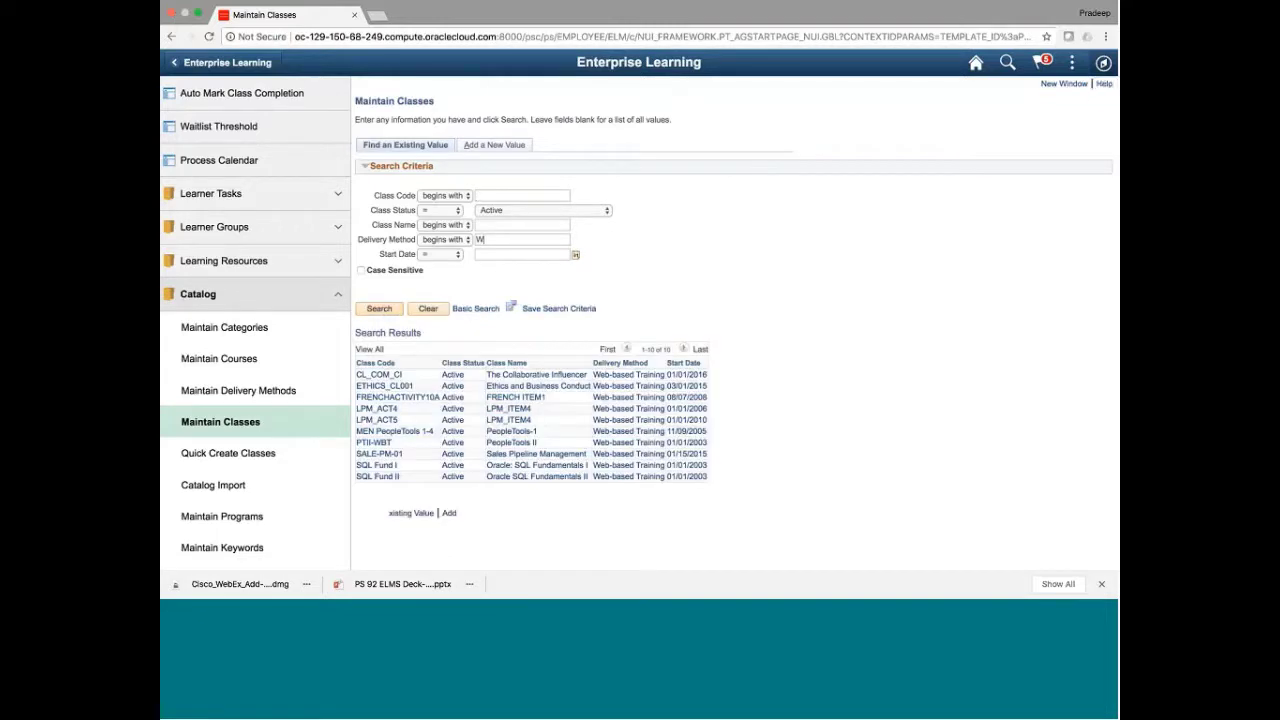
Open the Collaborative Influencer Basics learning component of class CL_COM_CI for editing
click(397, 376)
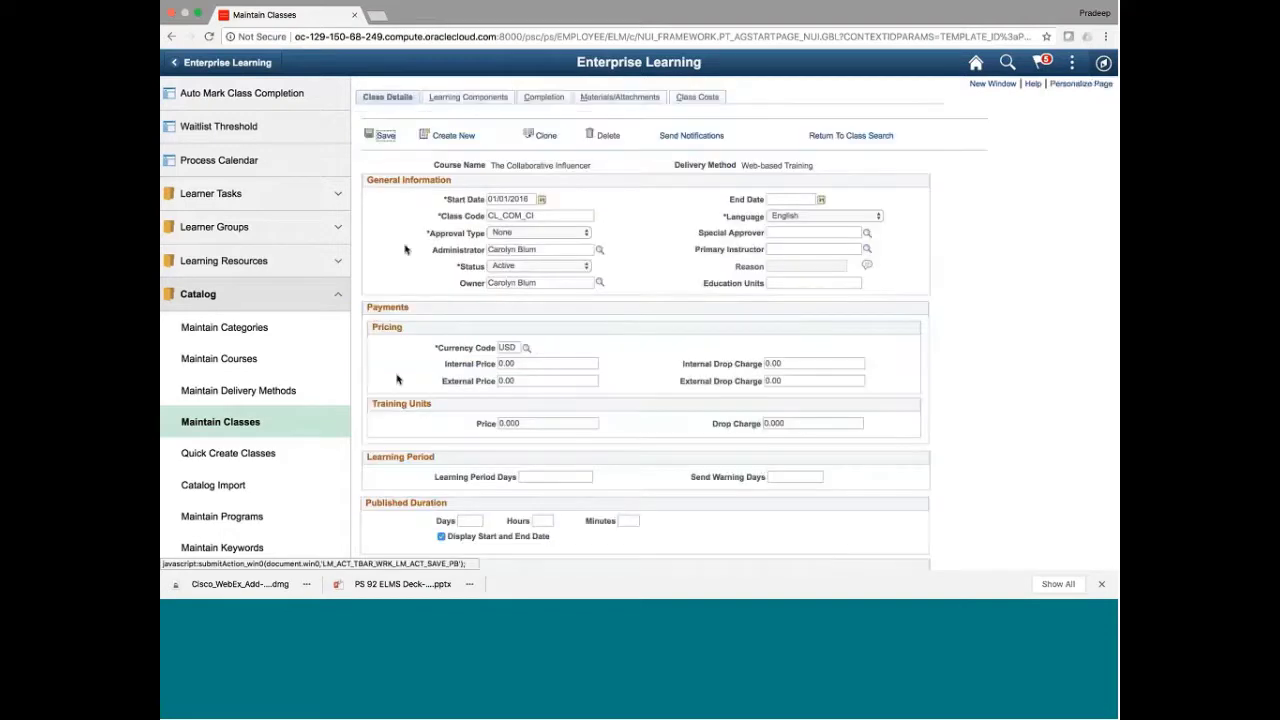
click(446, 100)
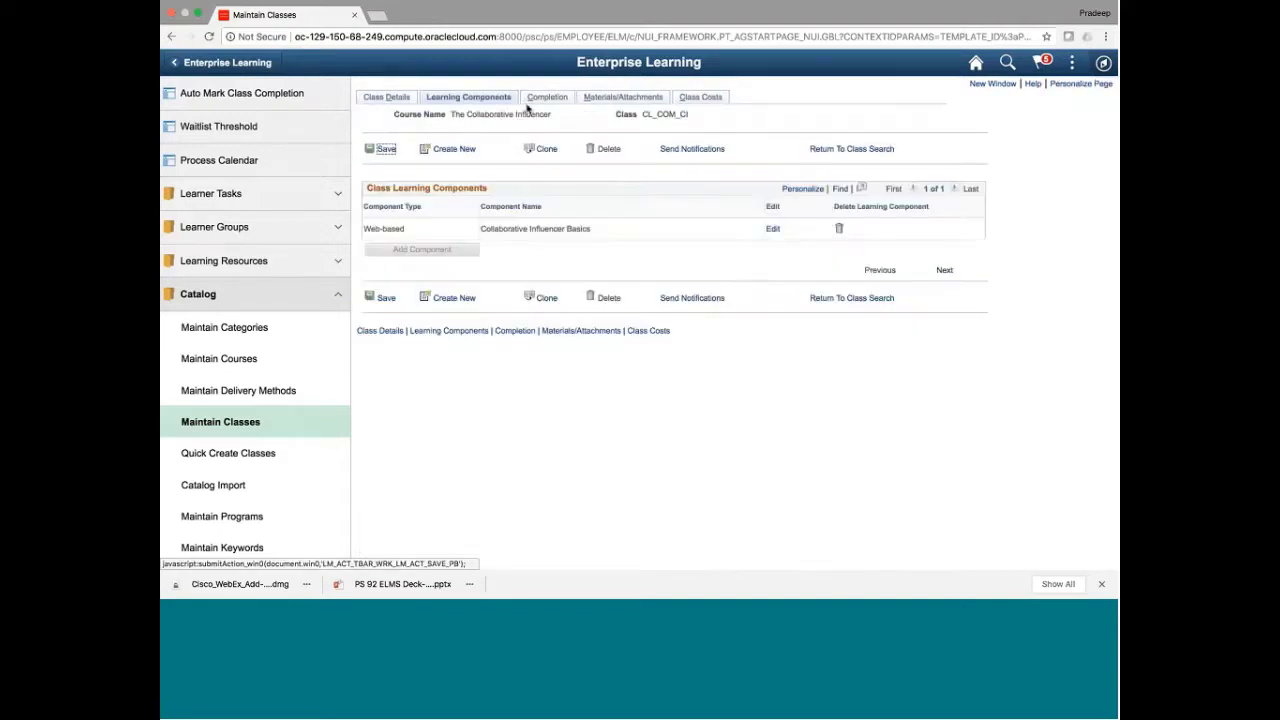
click(773, 230)
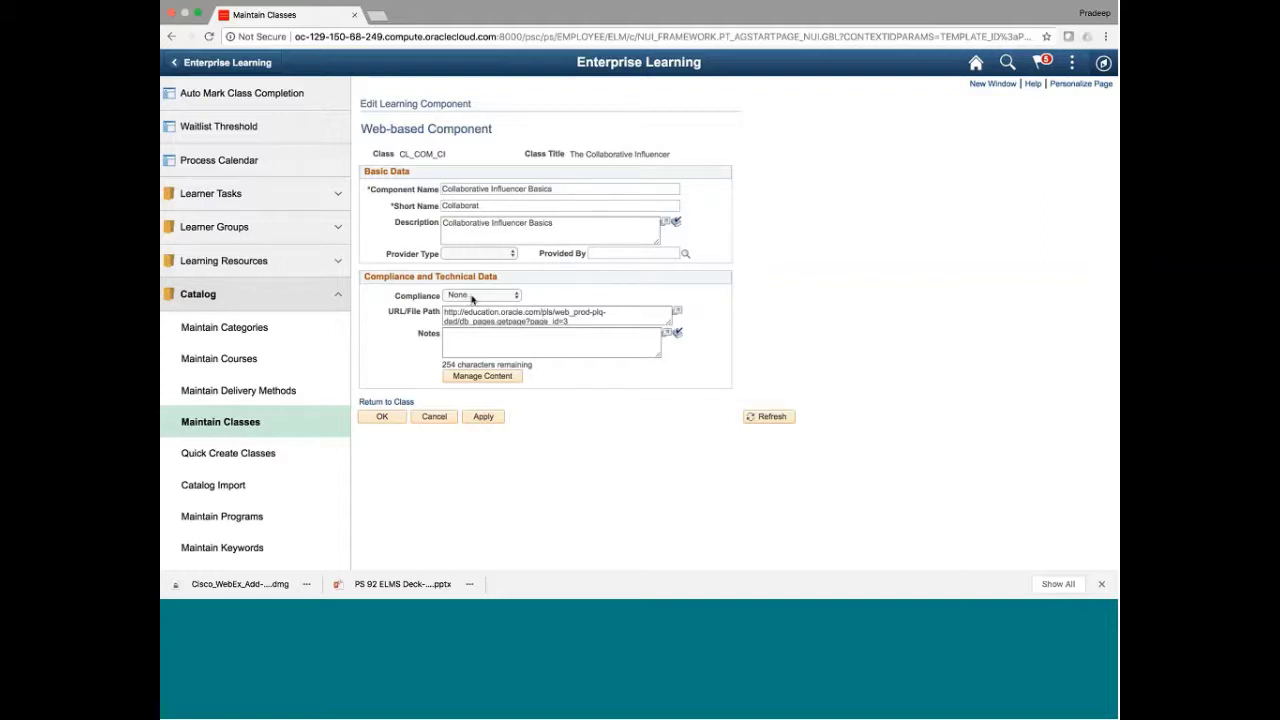
Set the component's compliance to SCORM11 and go to its online class content page
drag(584, 321, 443, 314)
click(468, 296)
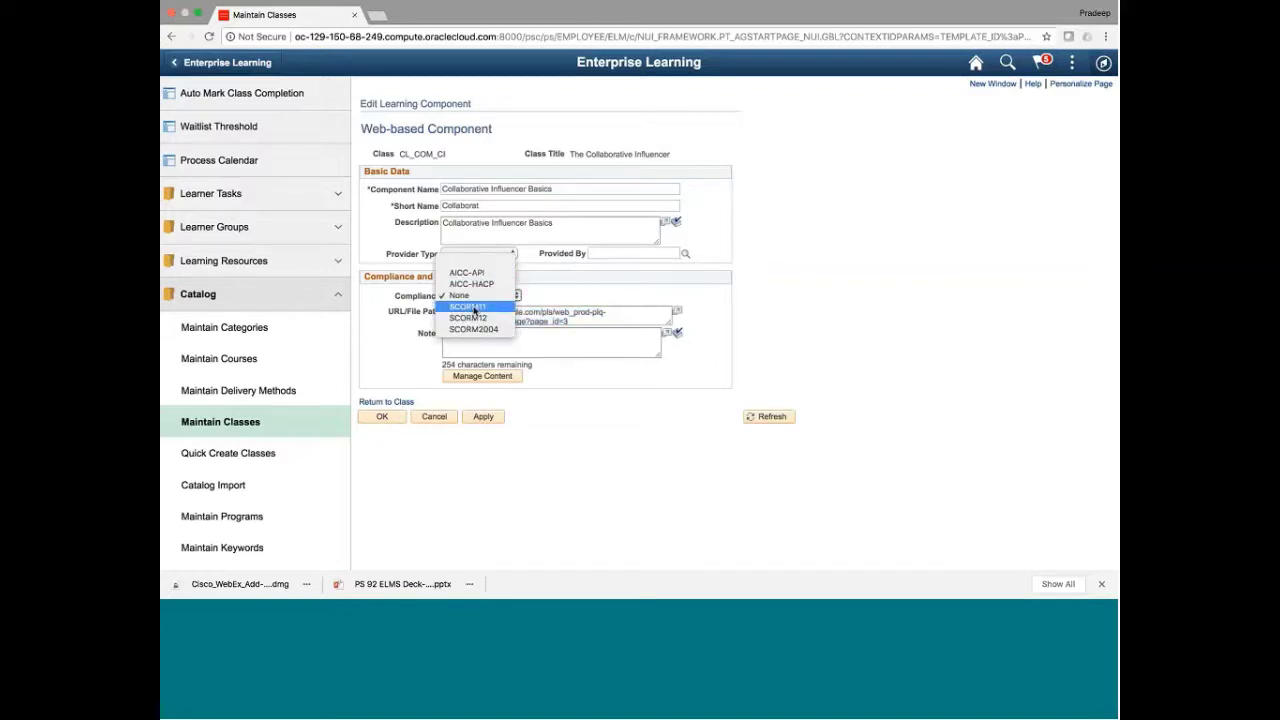
click(474, 309)
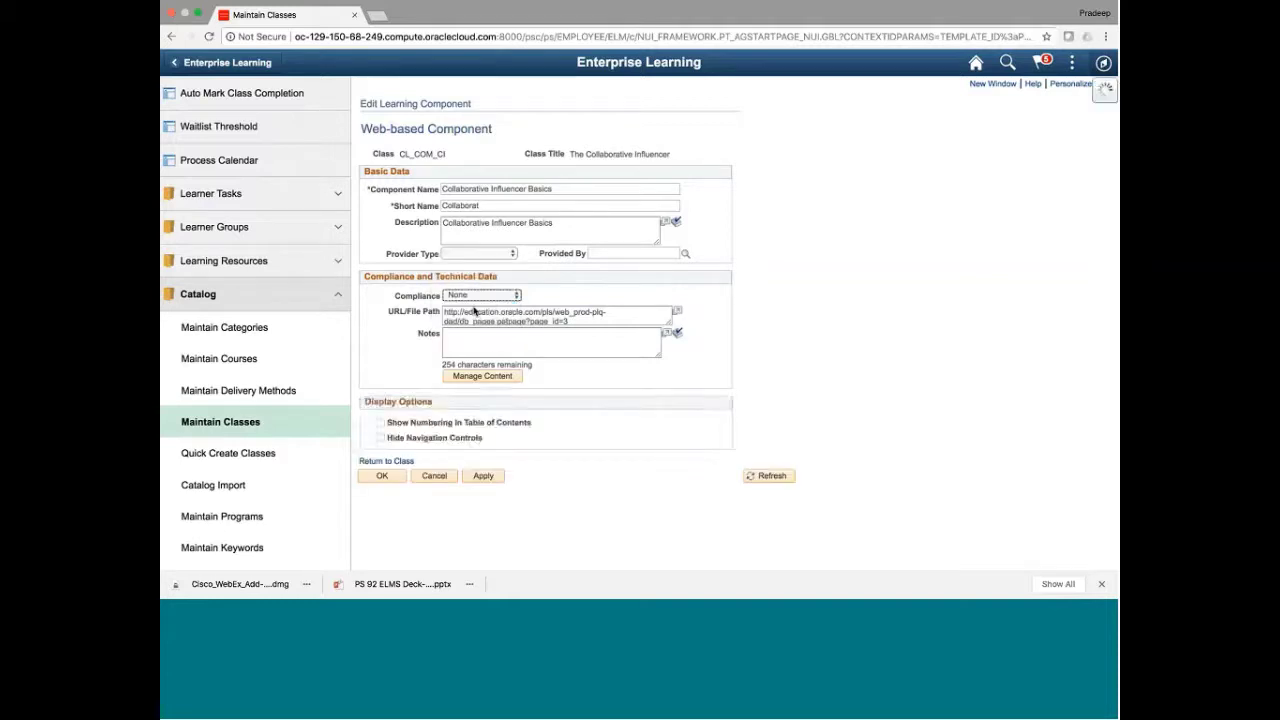
click(483, 376)
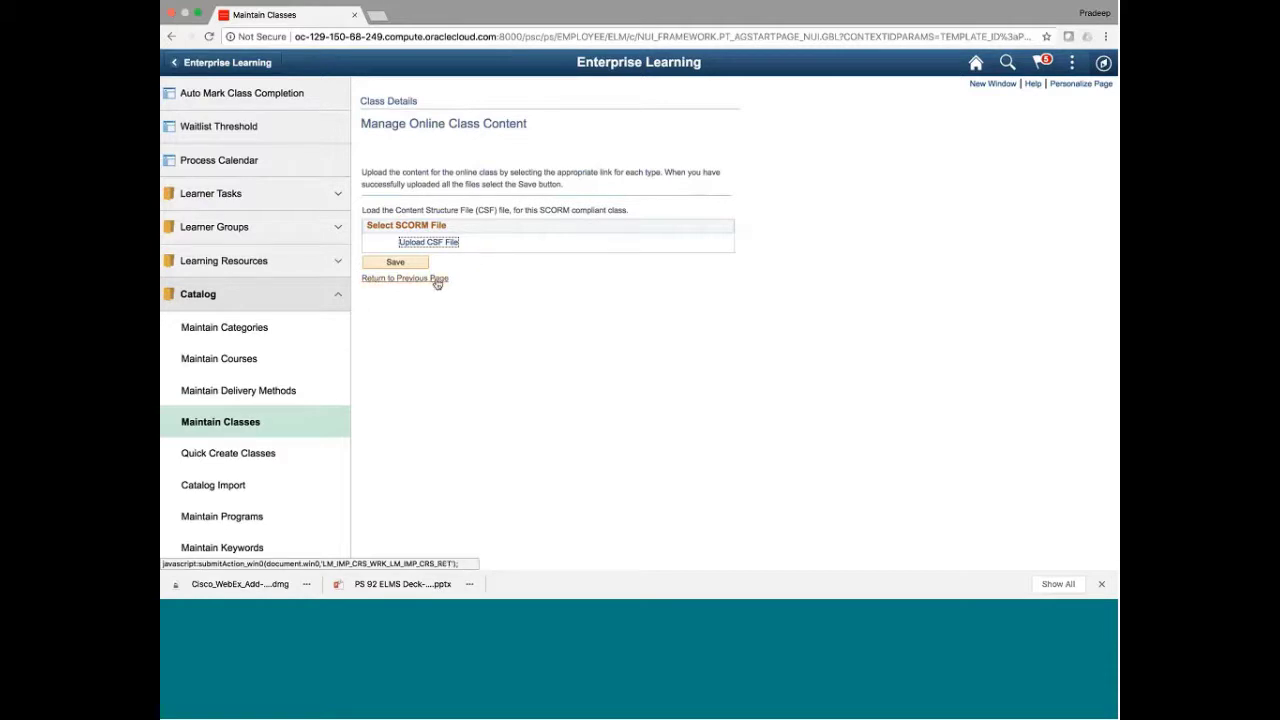
Cancel the Collaborative Influencer Basics edits and return to the Learning Components list
click(435, 280)
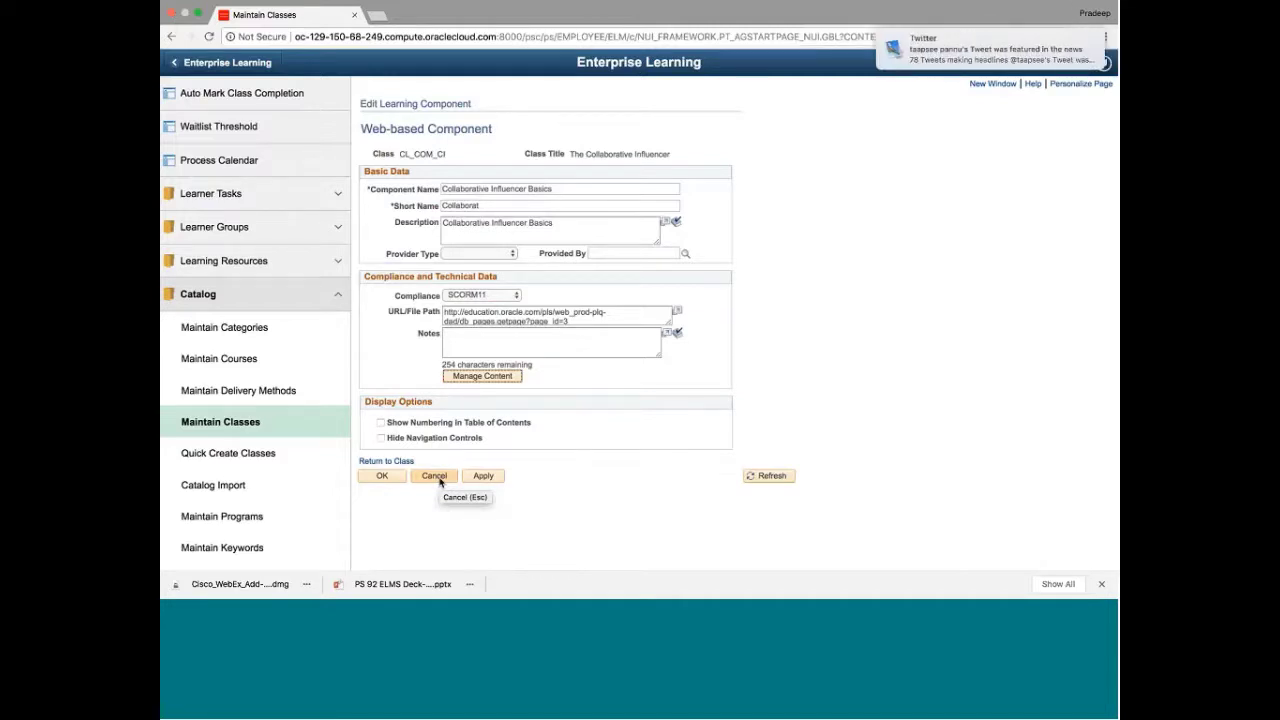
click(436, 478)
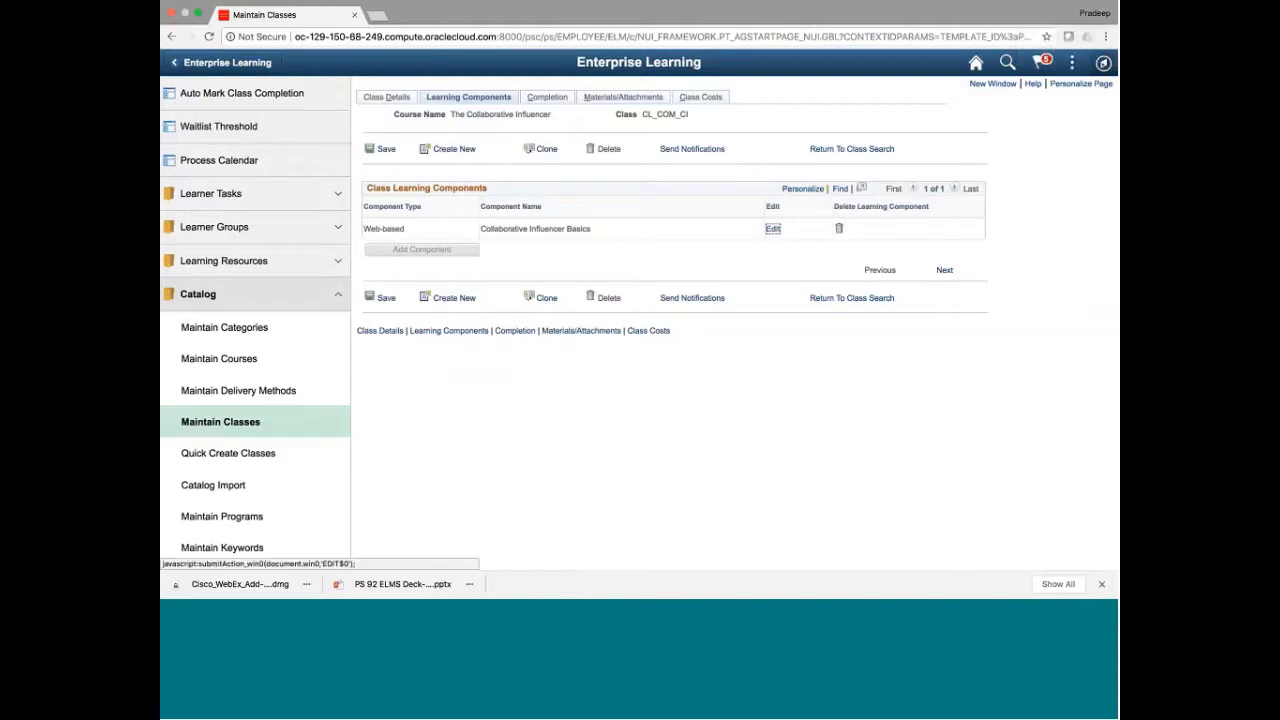
scroll(248, 482, down, 3)
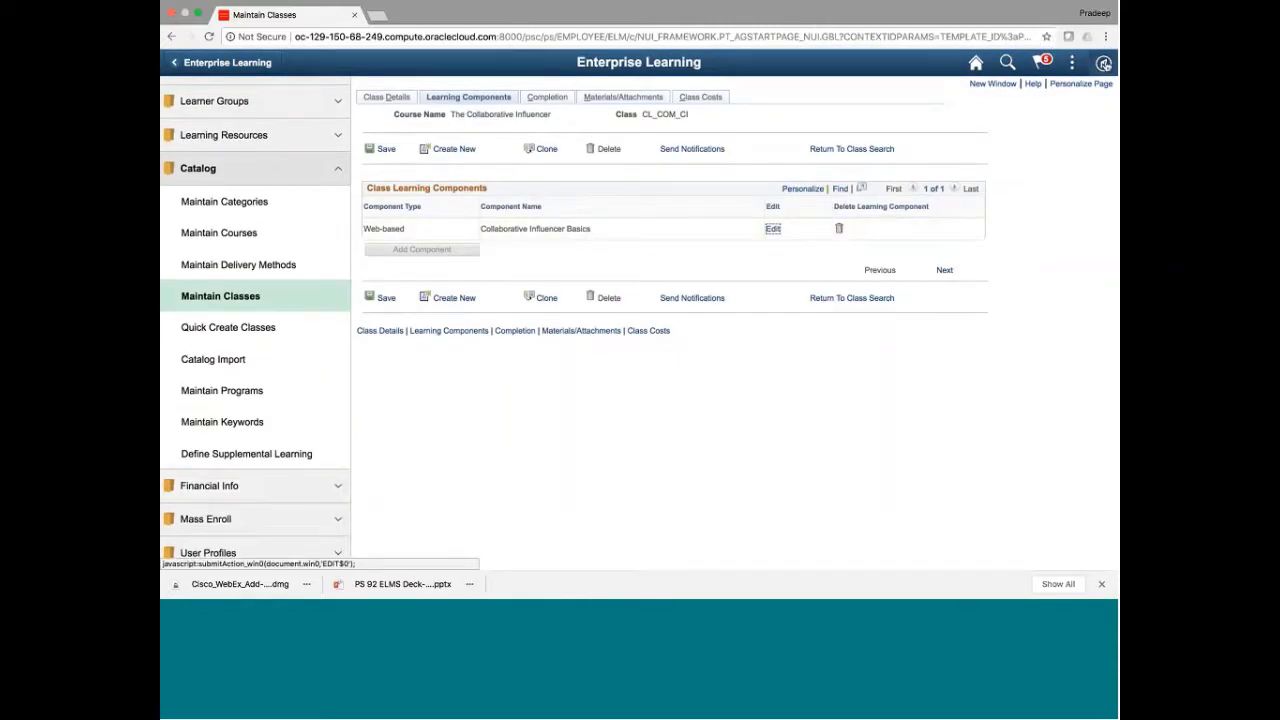
Go to Enterprise Learning > Learner Groups > Maintain Learner Groups through the NavBar Navigator
click(1104, 63)
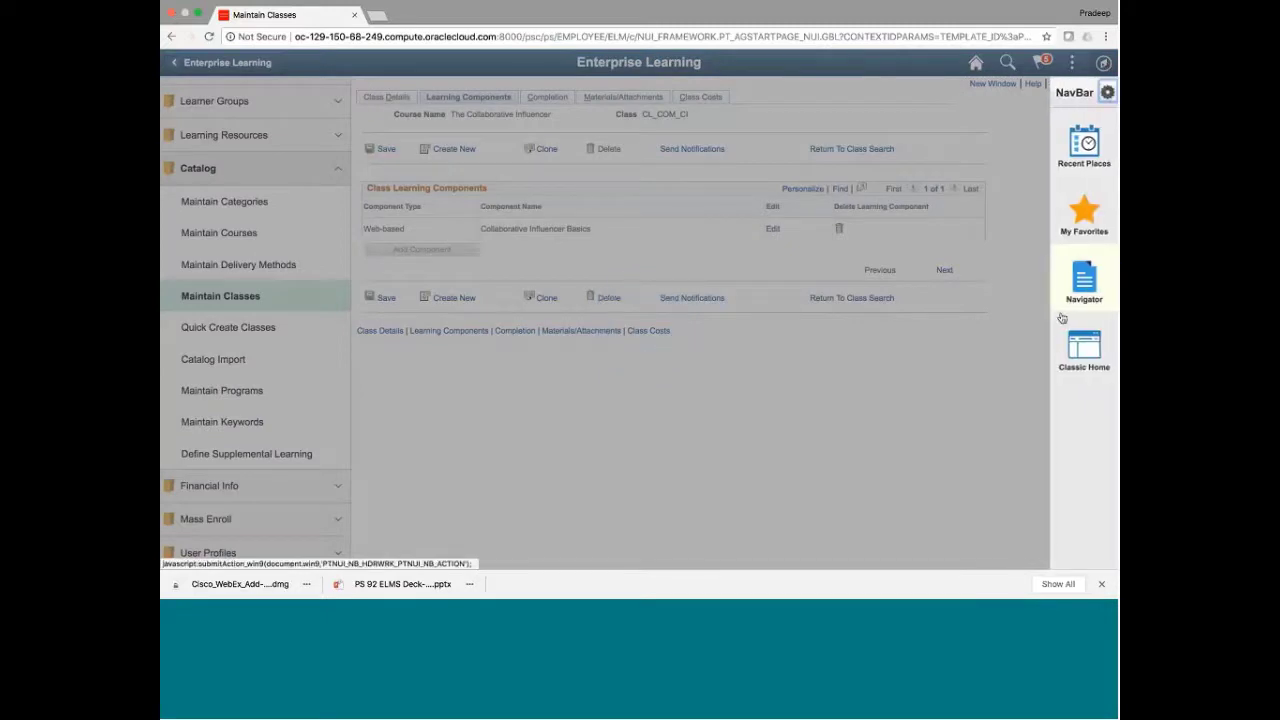
click(1076, 275)
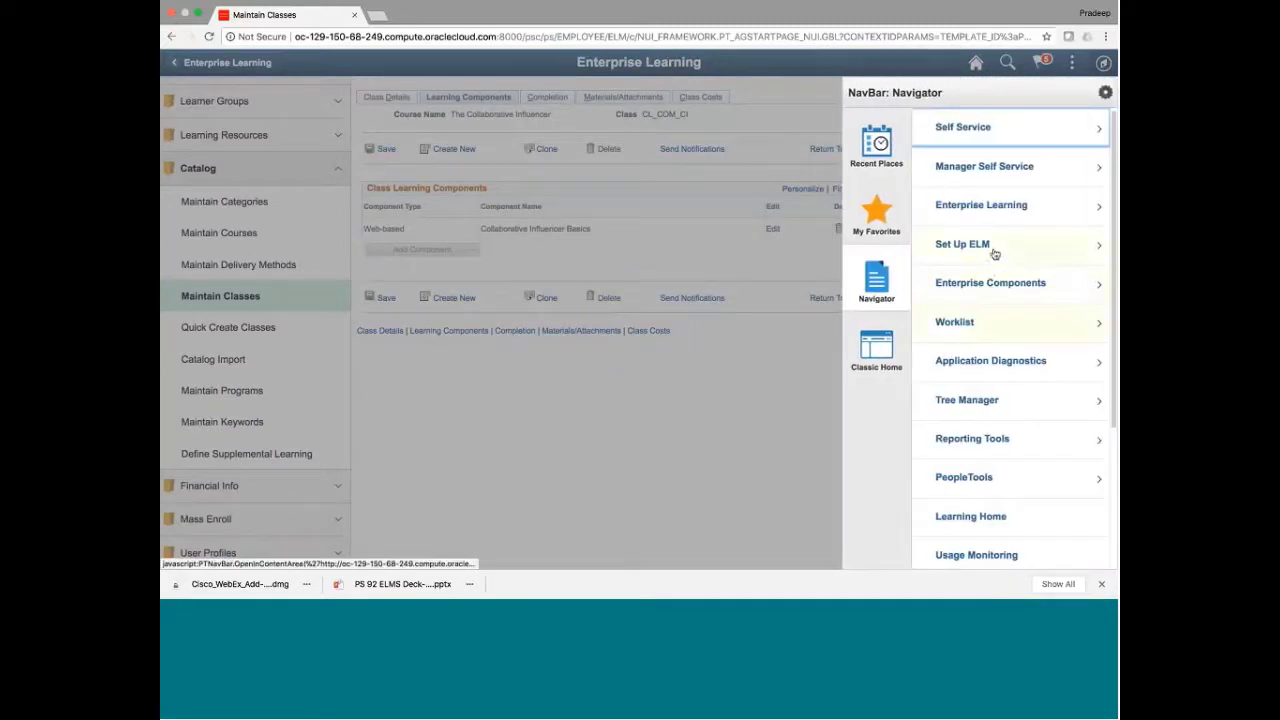
click(972, 216)
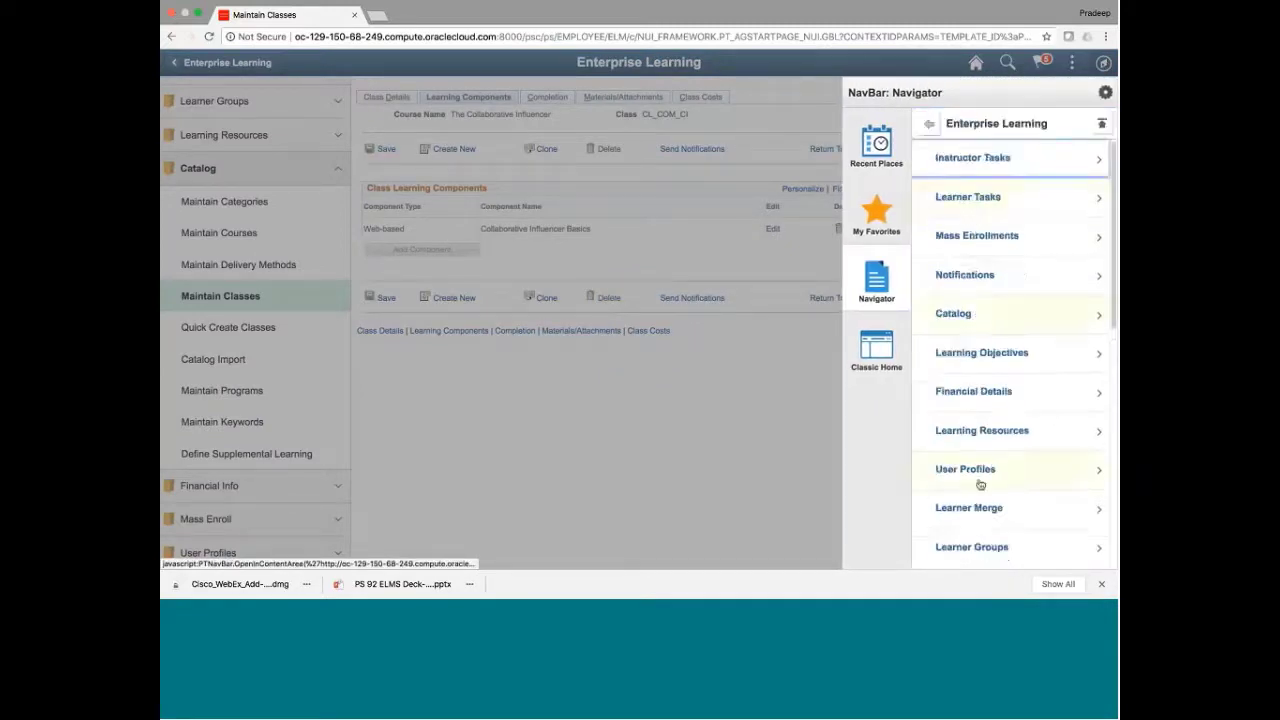
scroll(1000, 458, down, 2)
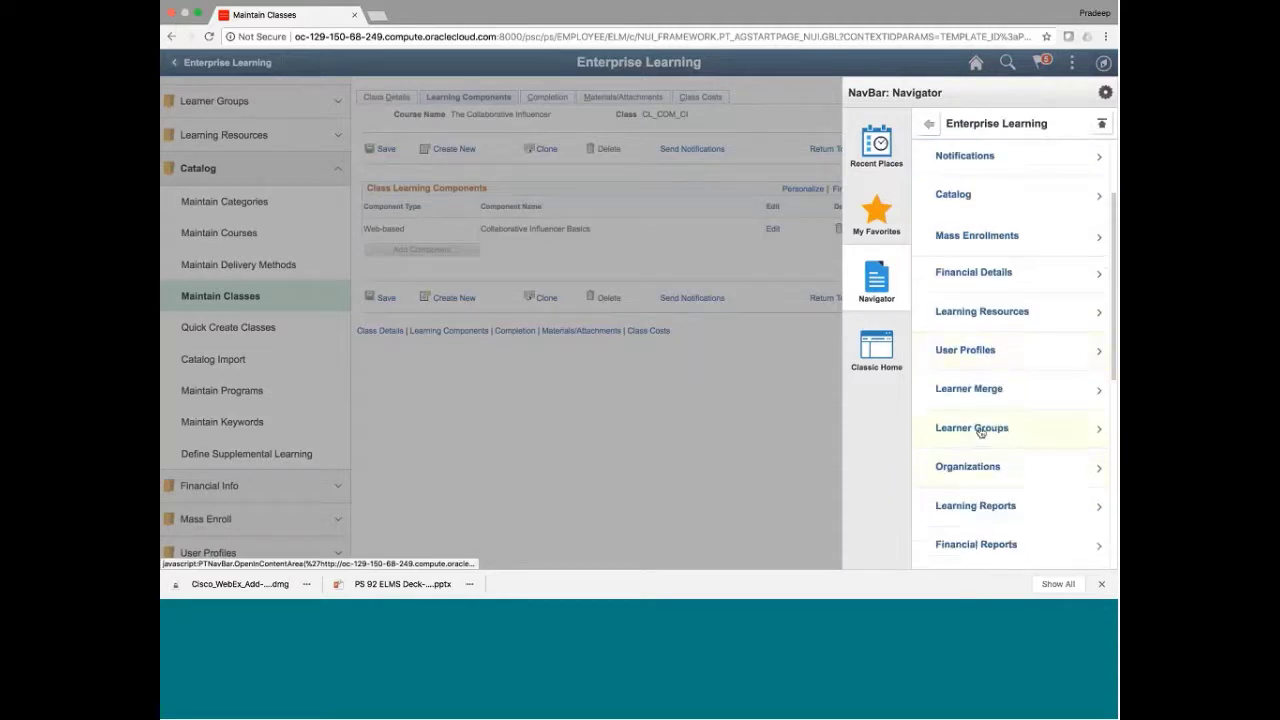
click(983, 430)
click(960, 170)
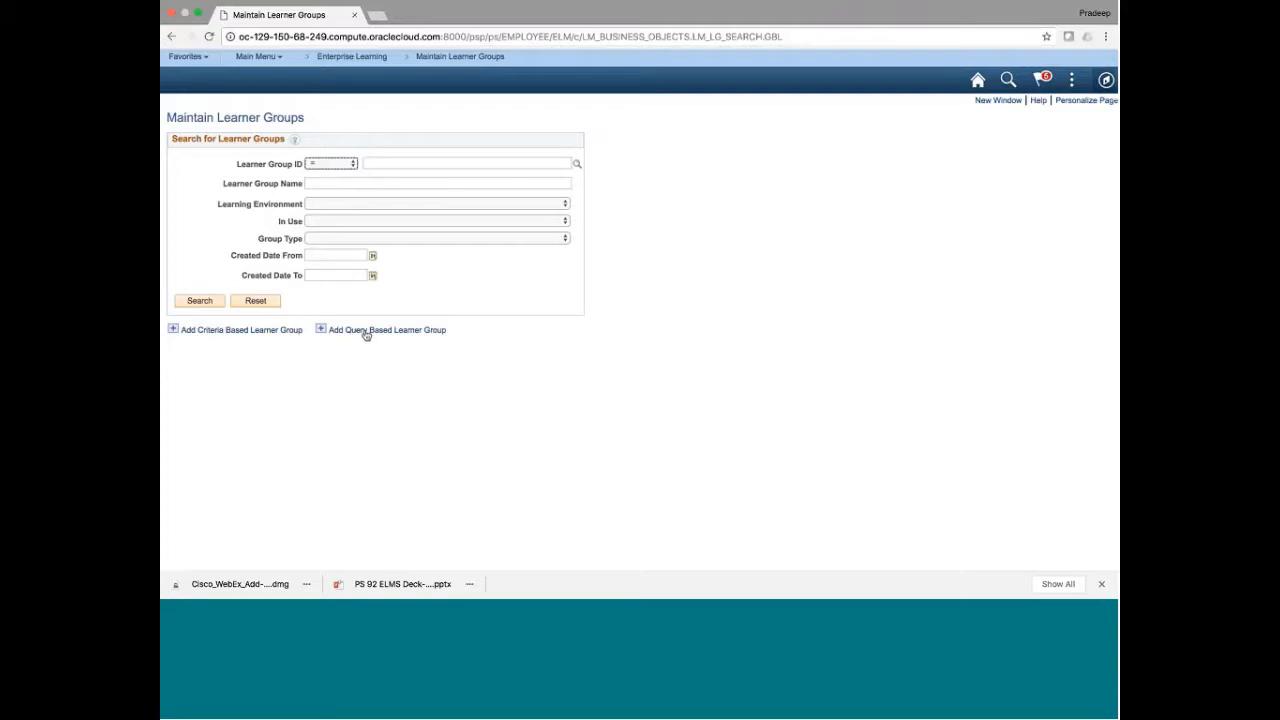
Add a criteria-based learner group described as 'Test' with Business Unit as its criteria type
click(241, 330)
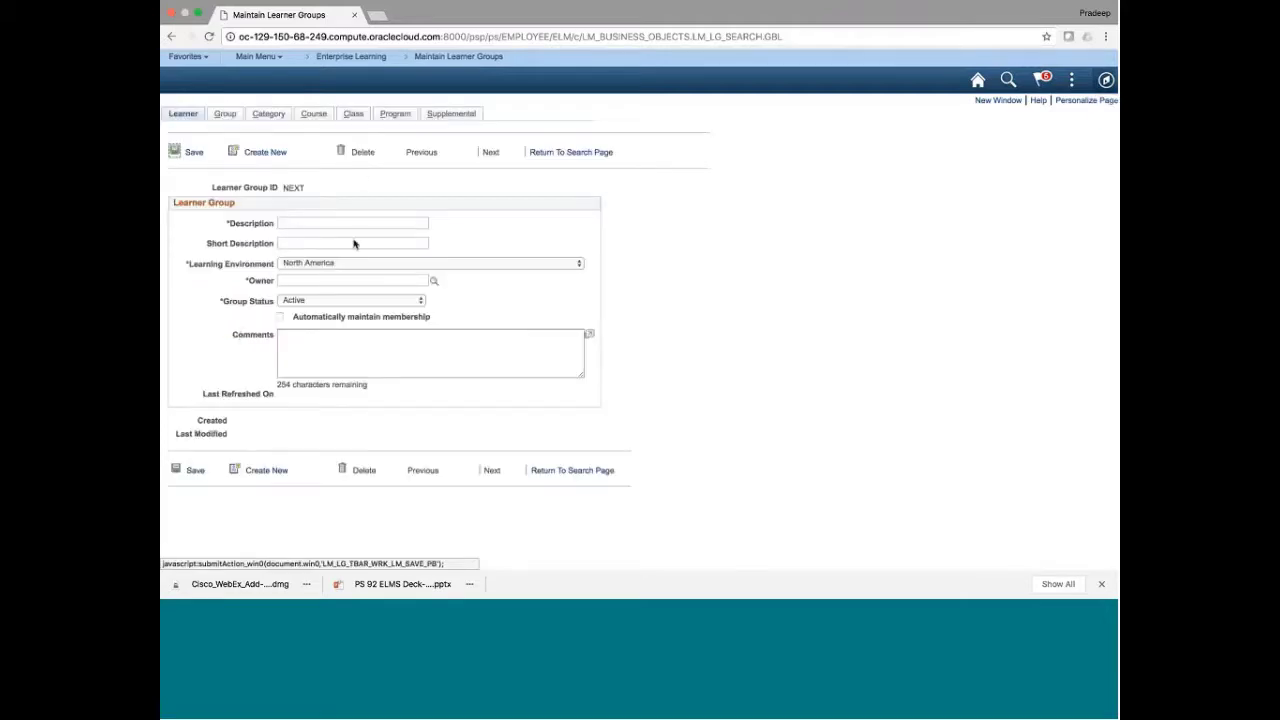
text(Test)
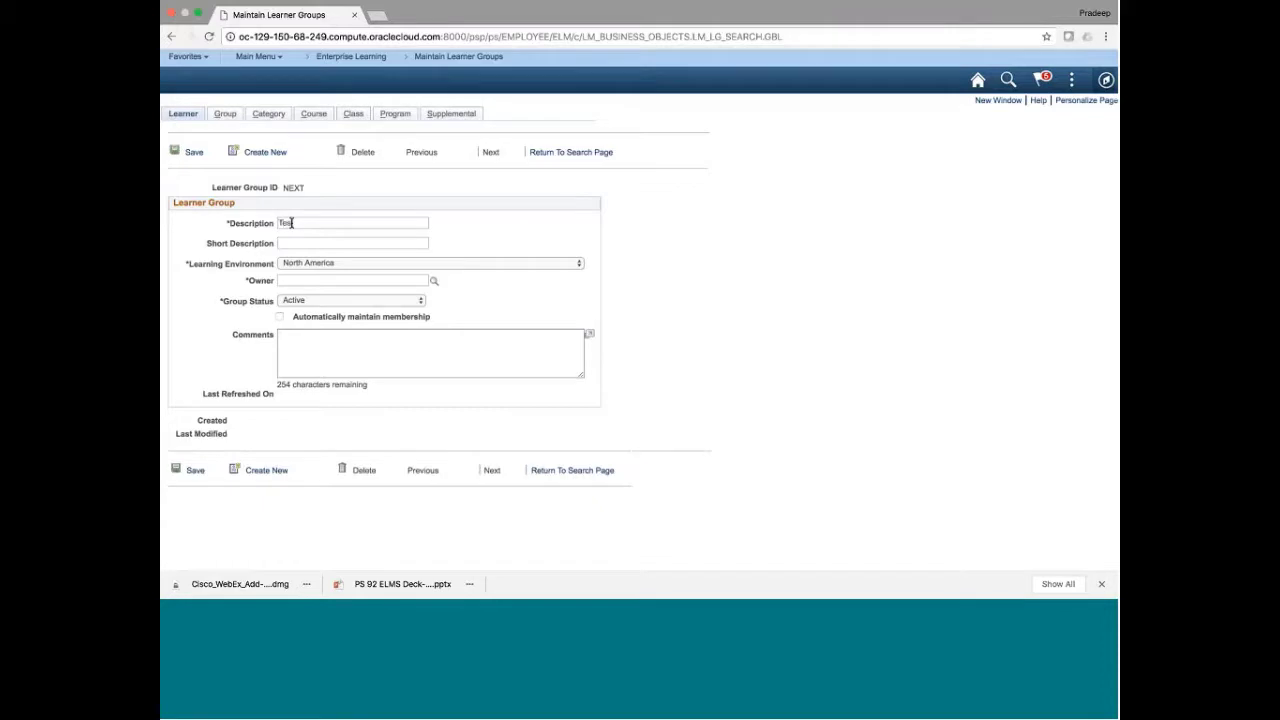
click(225, 114)
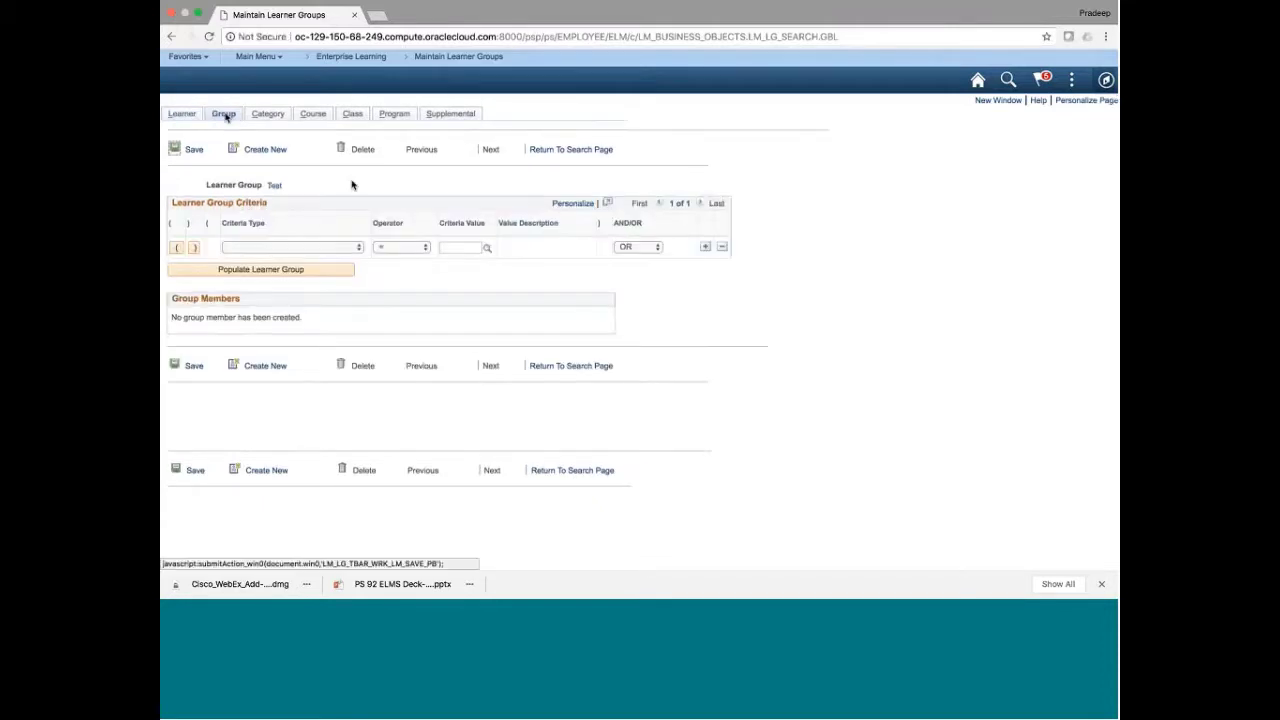
click(260, 247)
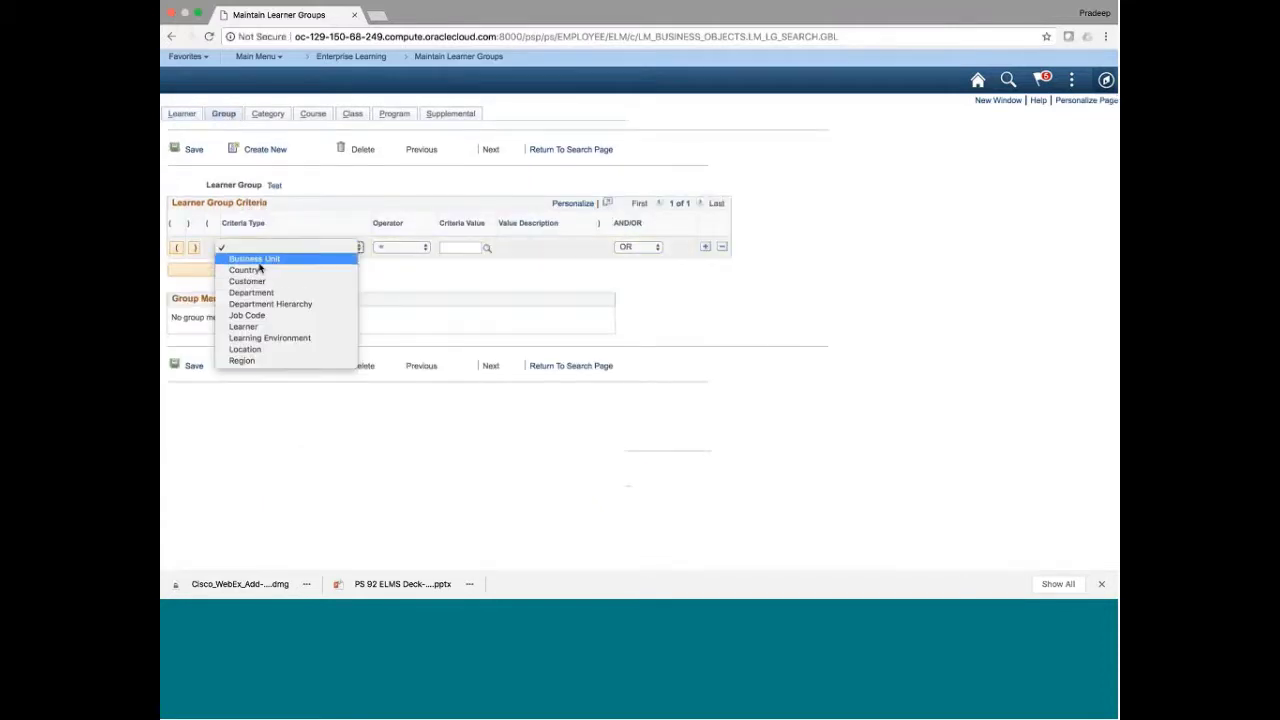
click(255, 258)
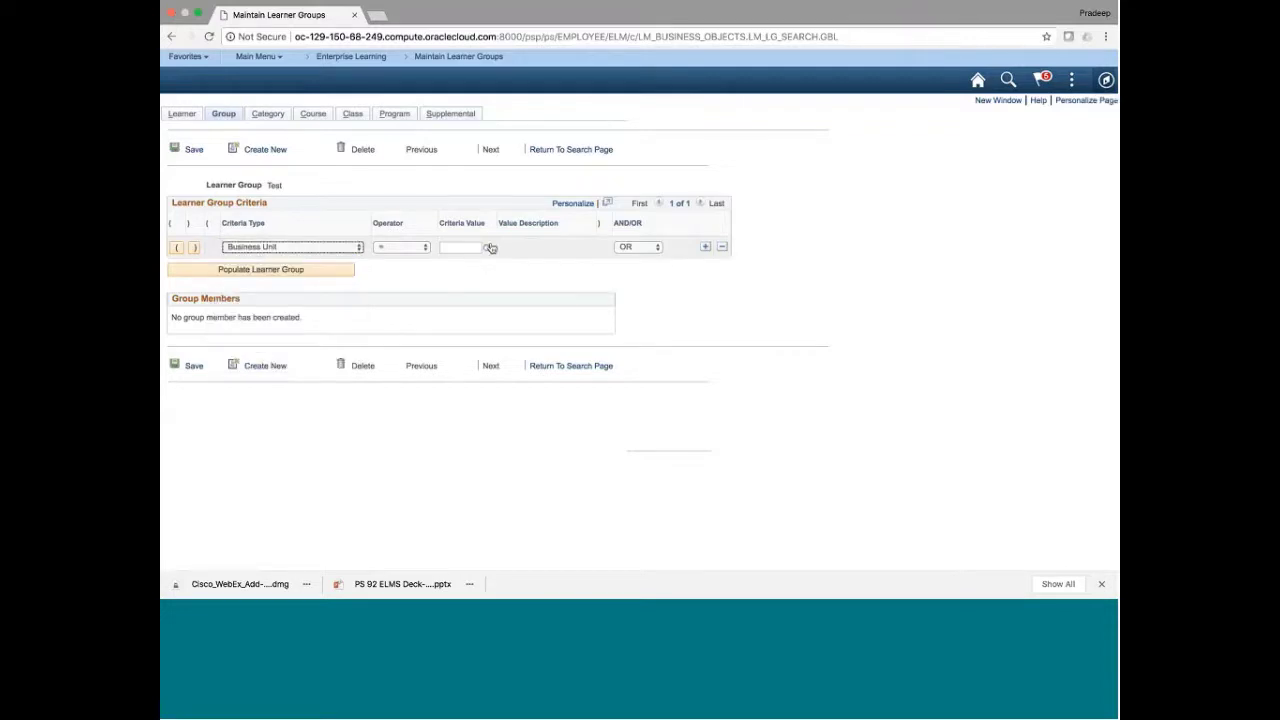
click(488, 247)
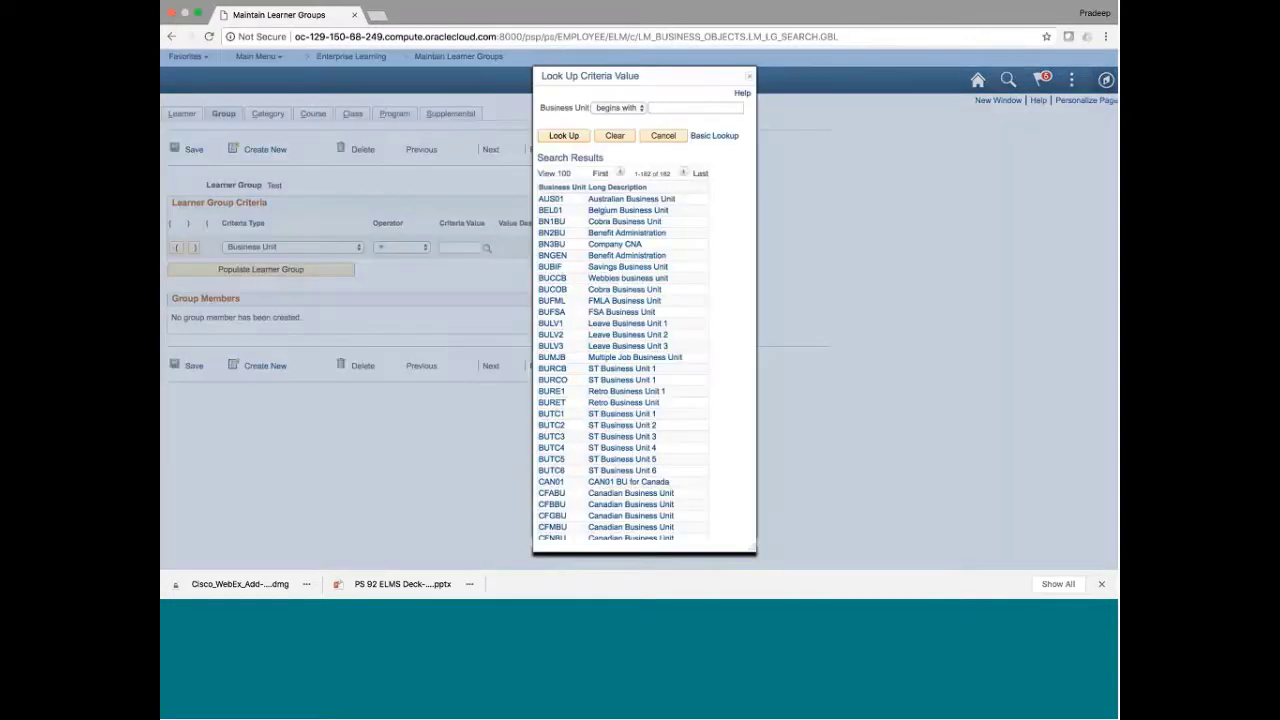
click(663, 136)
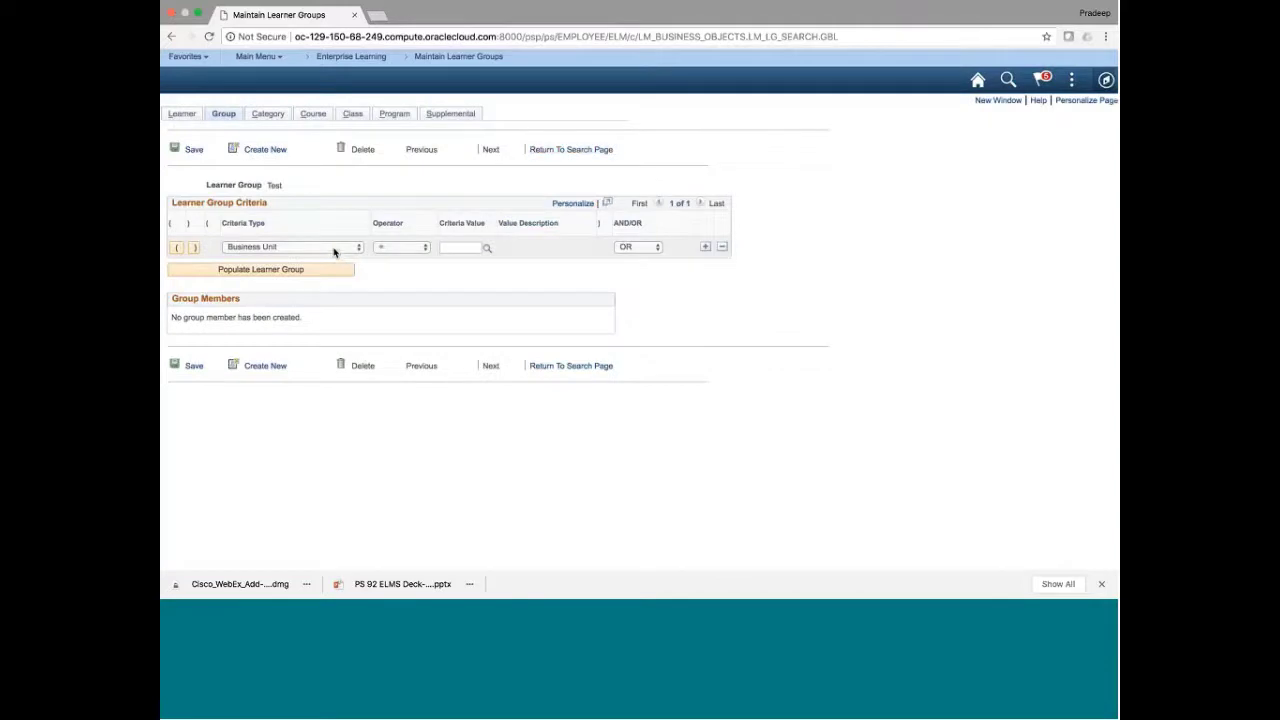
click(334, 251)
click(540, 287)
click(340, 249)
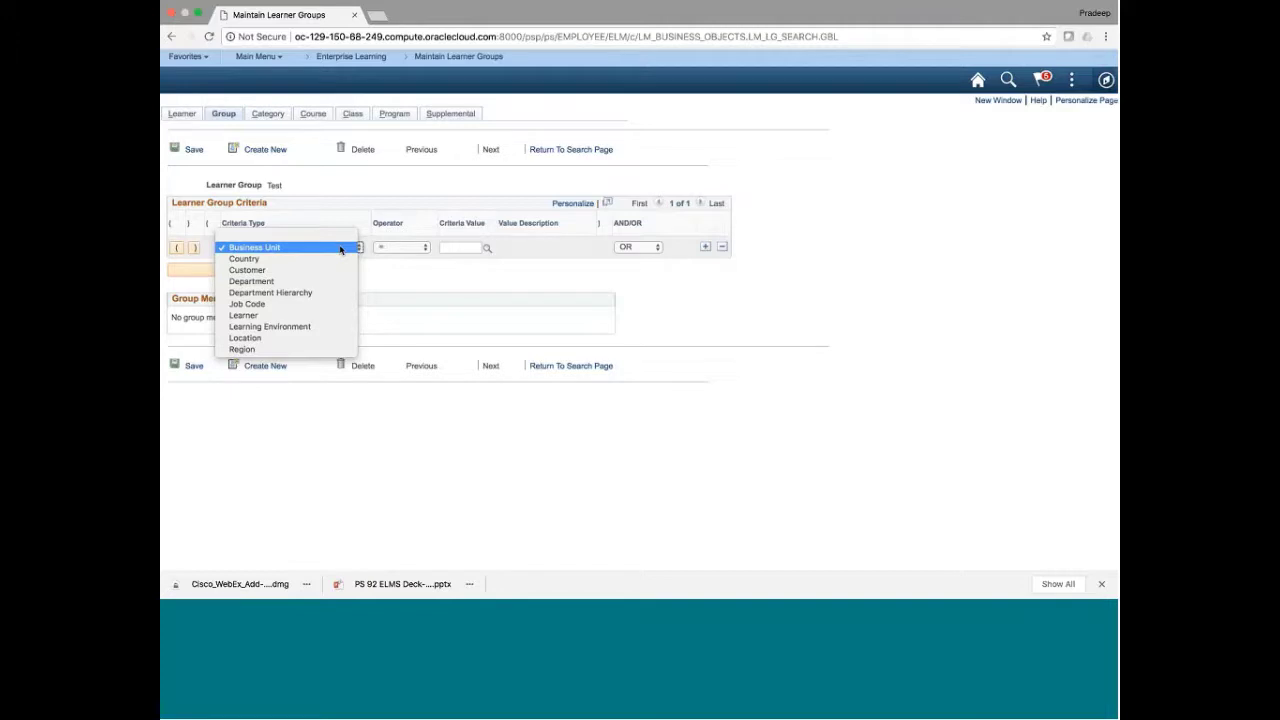
Leave the Test learner group for Maintain Learner Groups, declining to save it
click(471, 285)
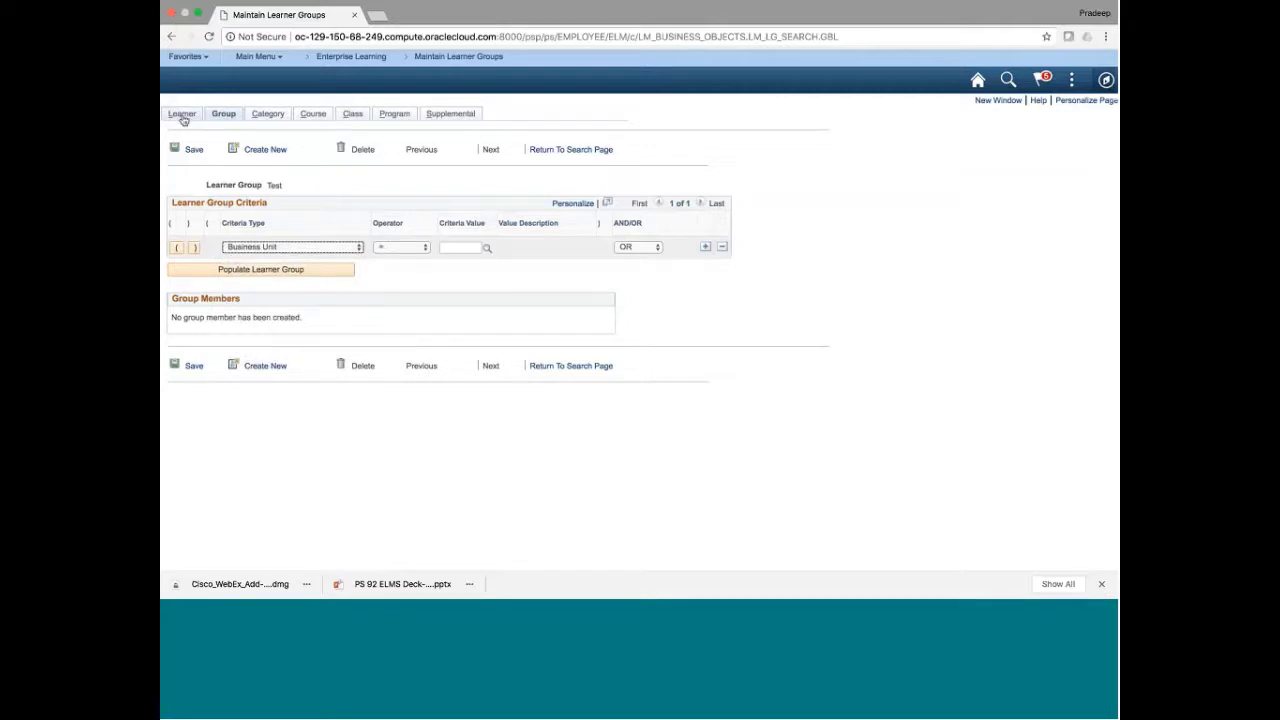
click(182, 115)
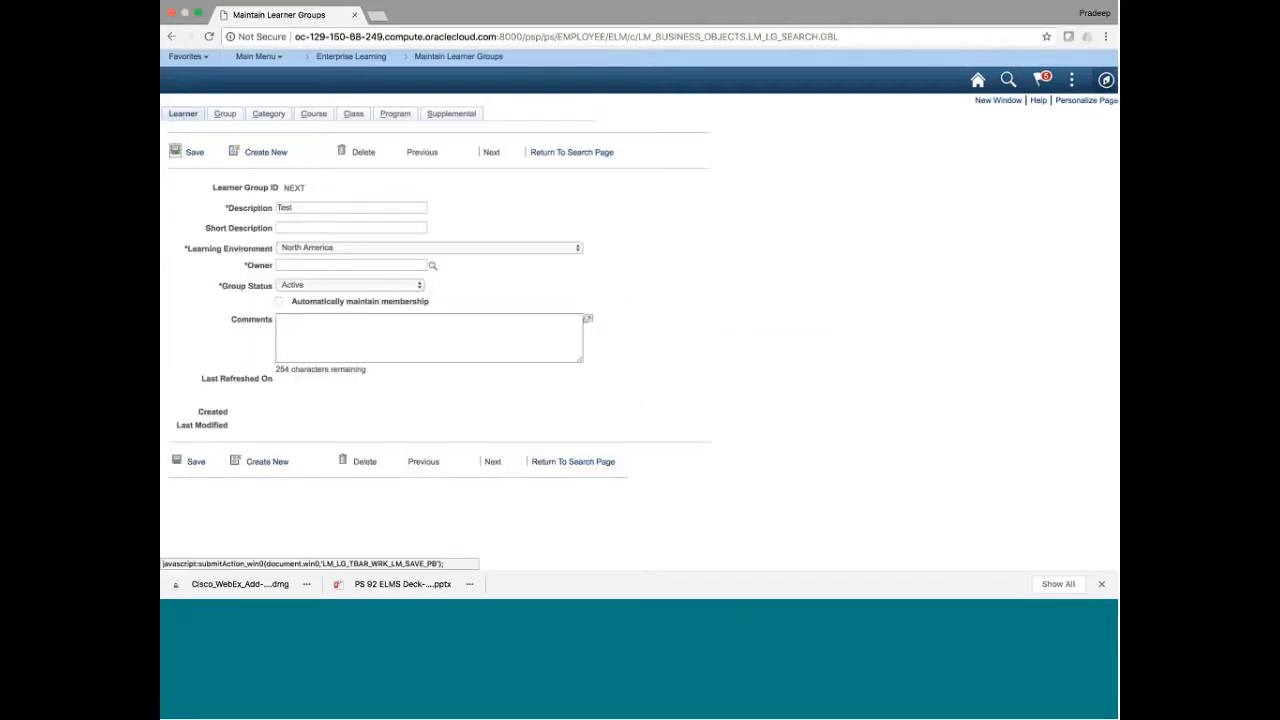
click(458, 56)
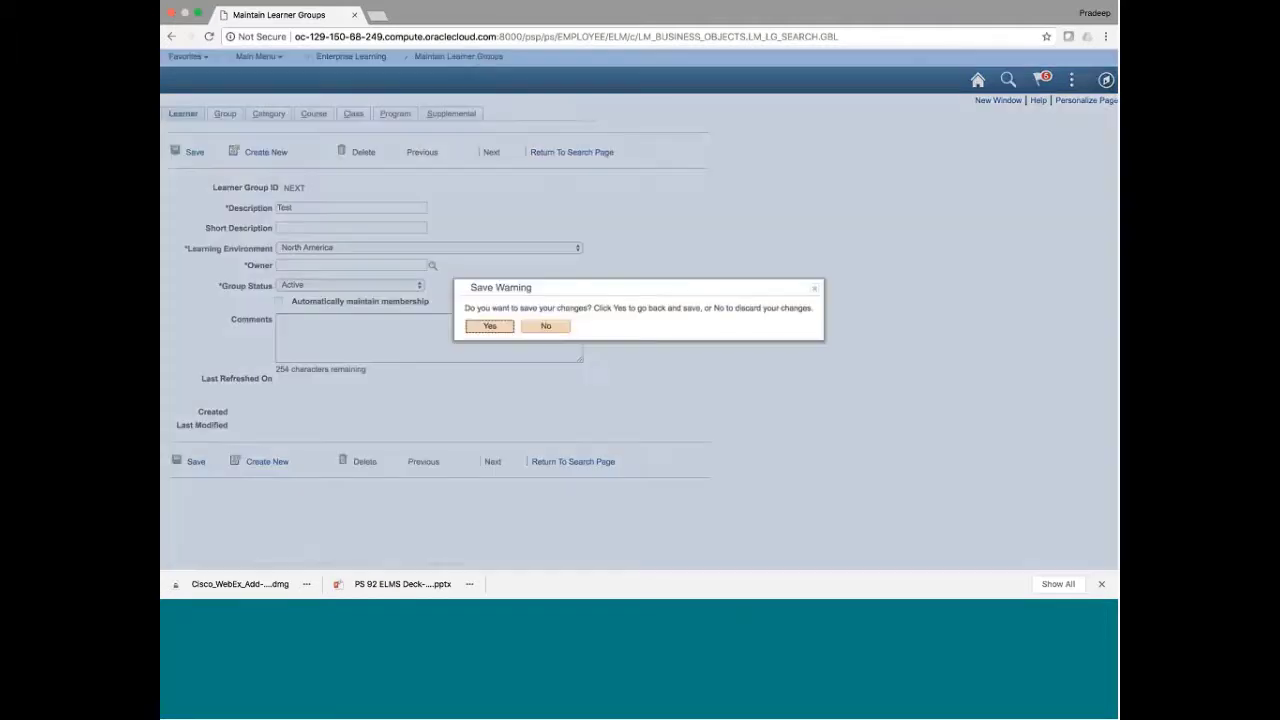
click(546, 327)
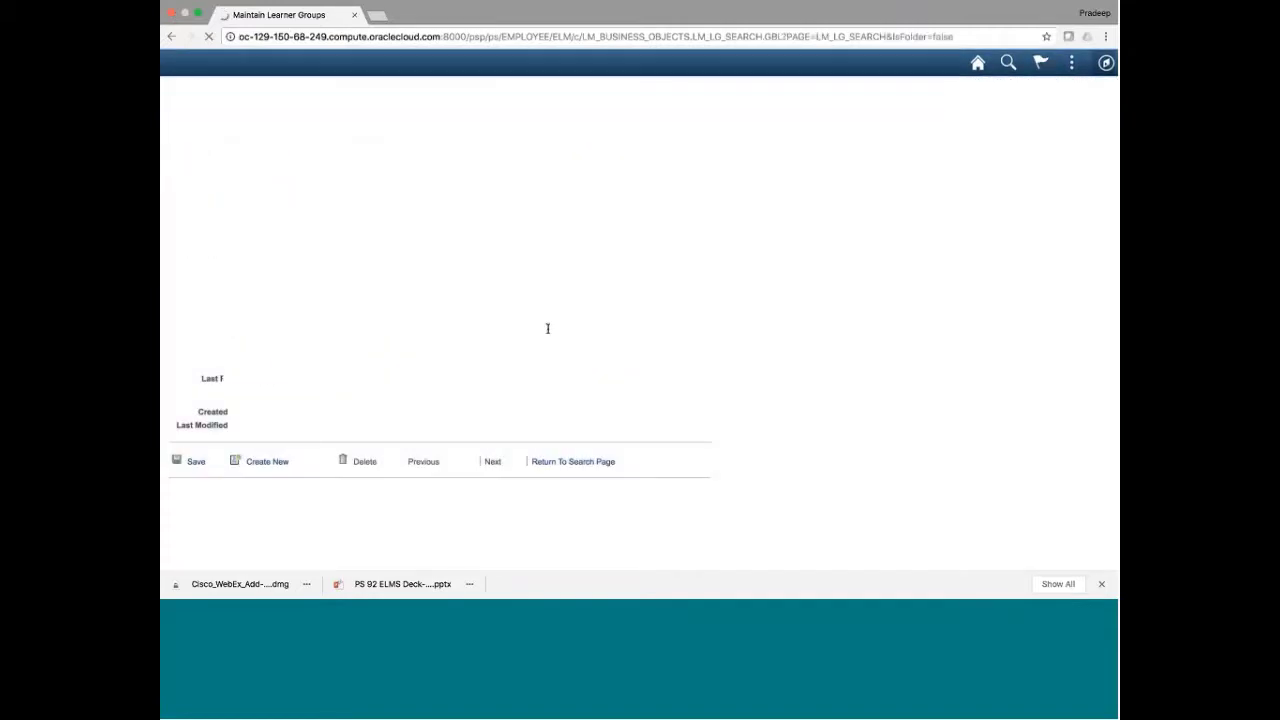
Bring the presentation's Find Learning slide for Cloud back on screen
click(425, 332)
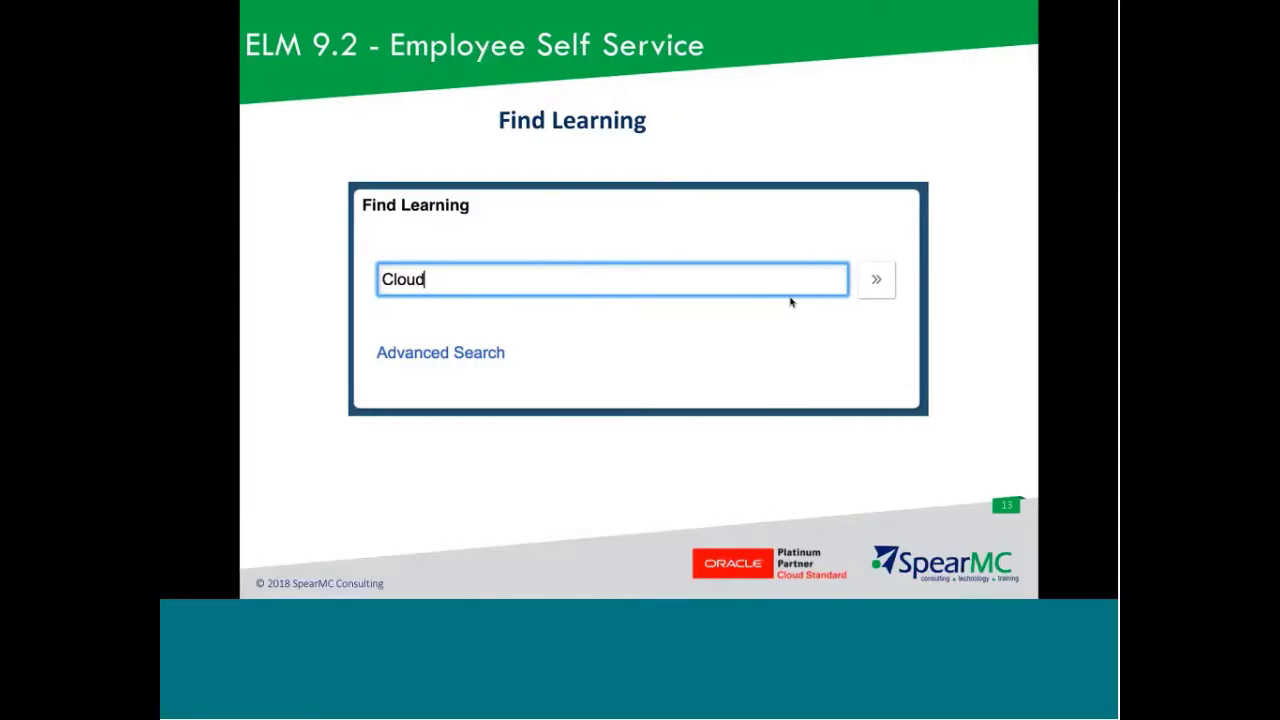
Advance the slideshow past the Cloud search results to the ELM 9.2 Learning Instructor slide
click(790, 302)
click(790, 302)
click(790, 302)
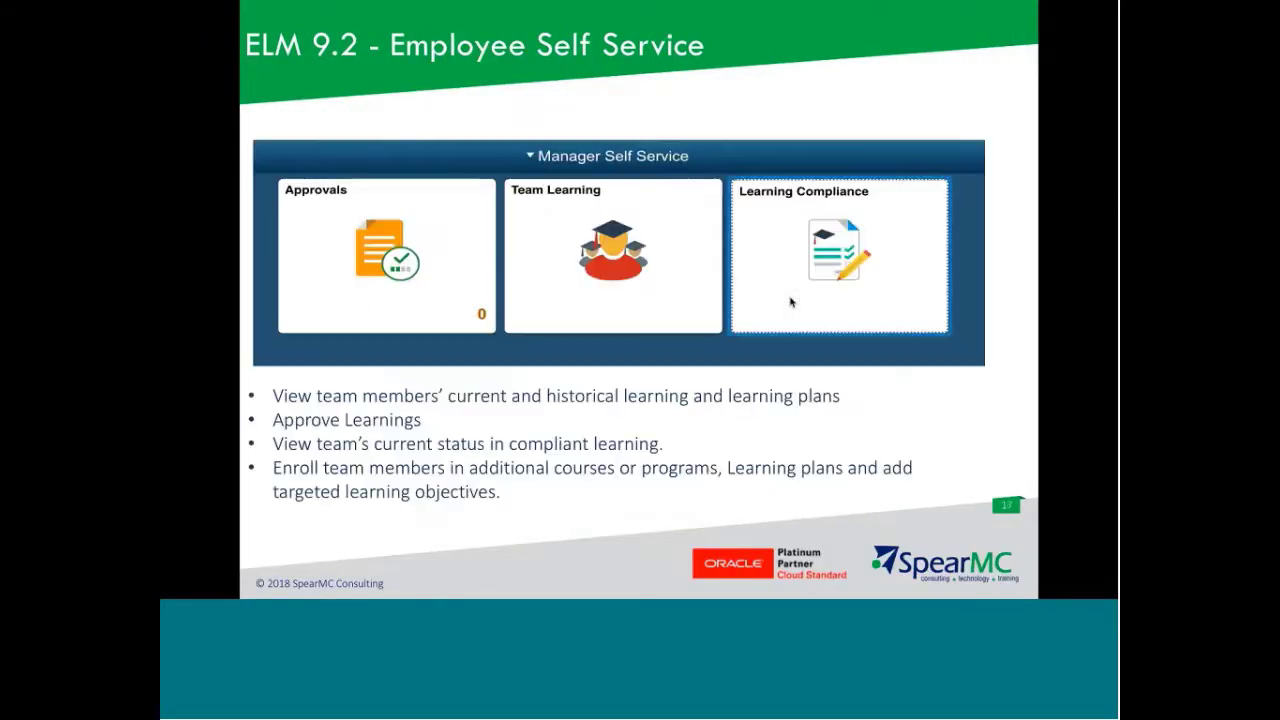
click(790, 302)
click(790, 302)
click(790, 302)
click(790, 302)
click(790, 302)
click(790, 302)
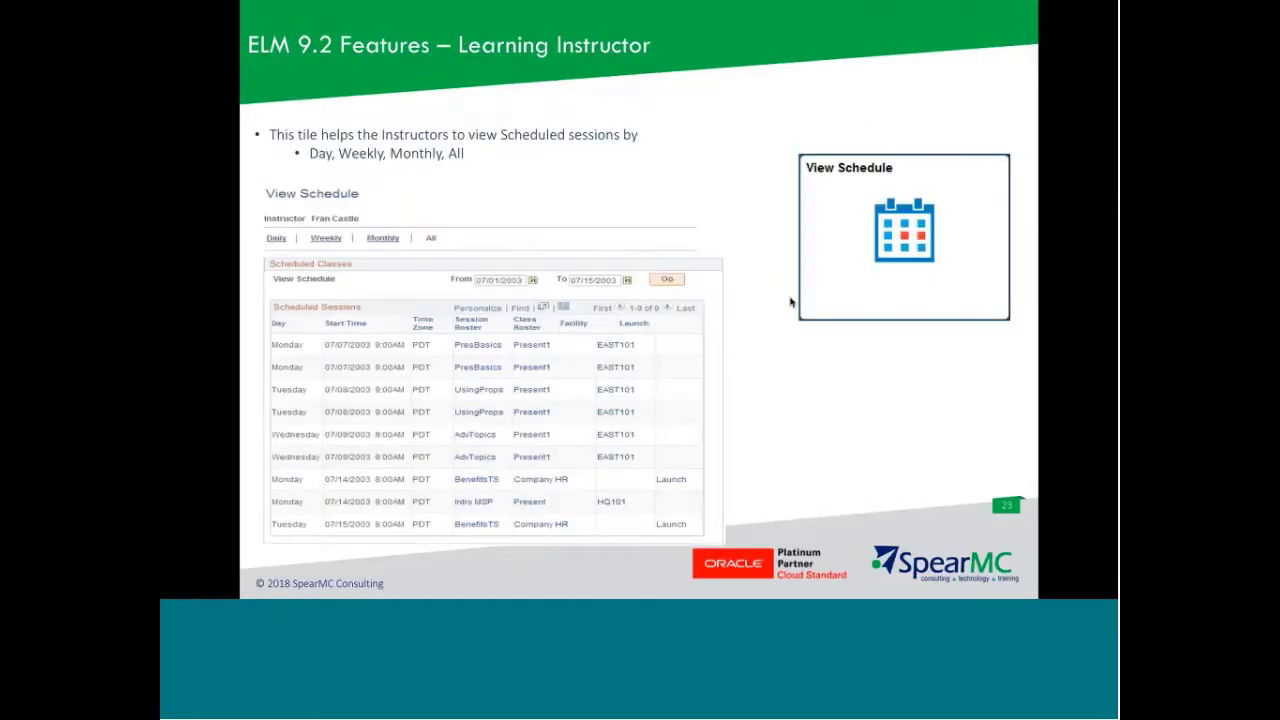
click(790, 302)
click(790, 302)
click(790, 302)
click(790, 302)
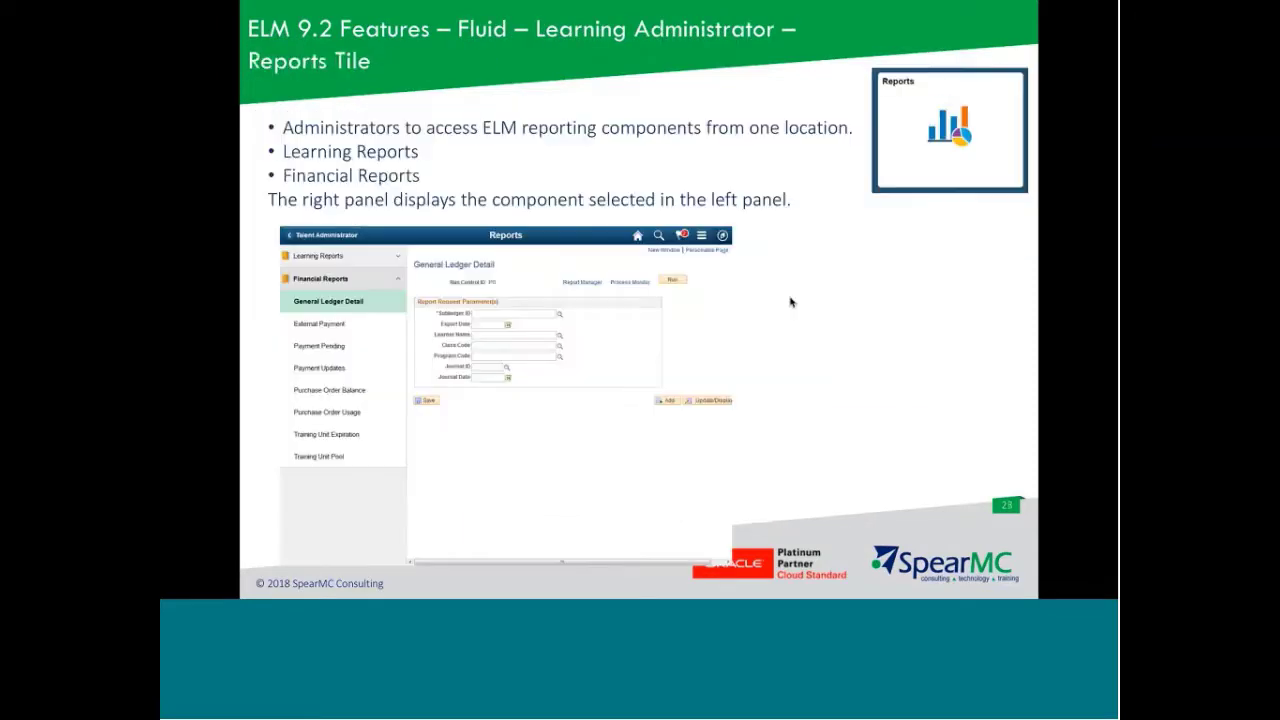